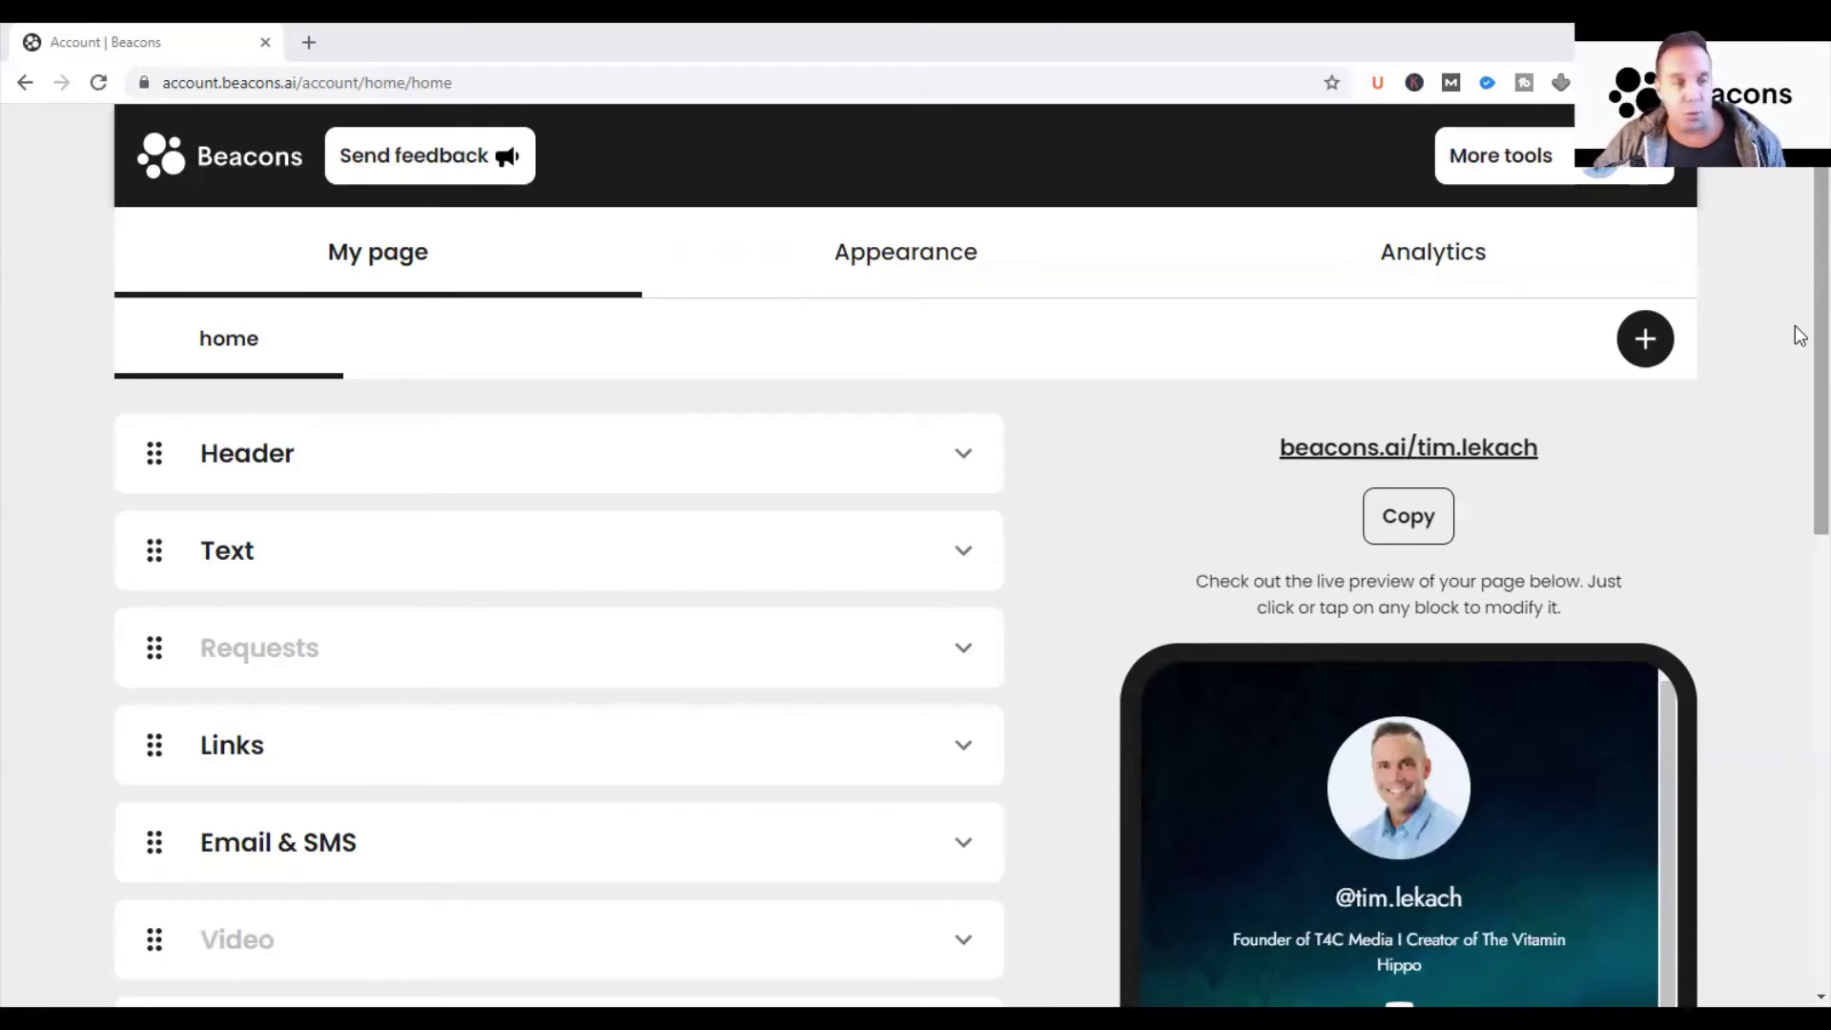
pyautogui.scroll(-3, 1798, 368)
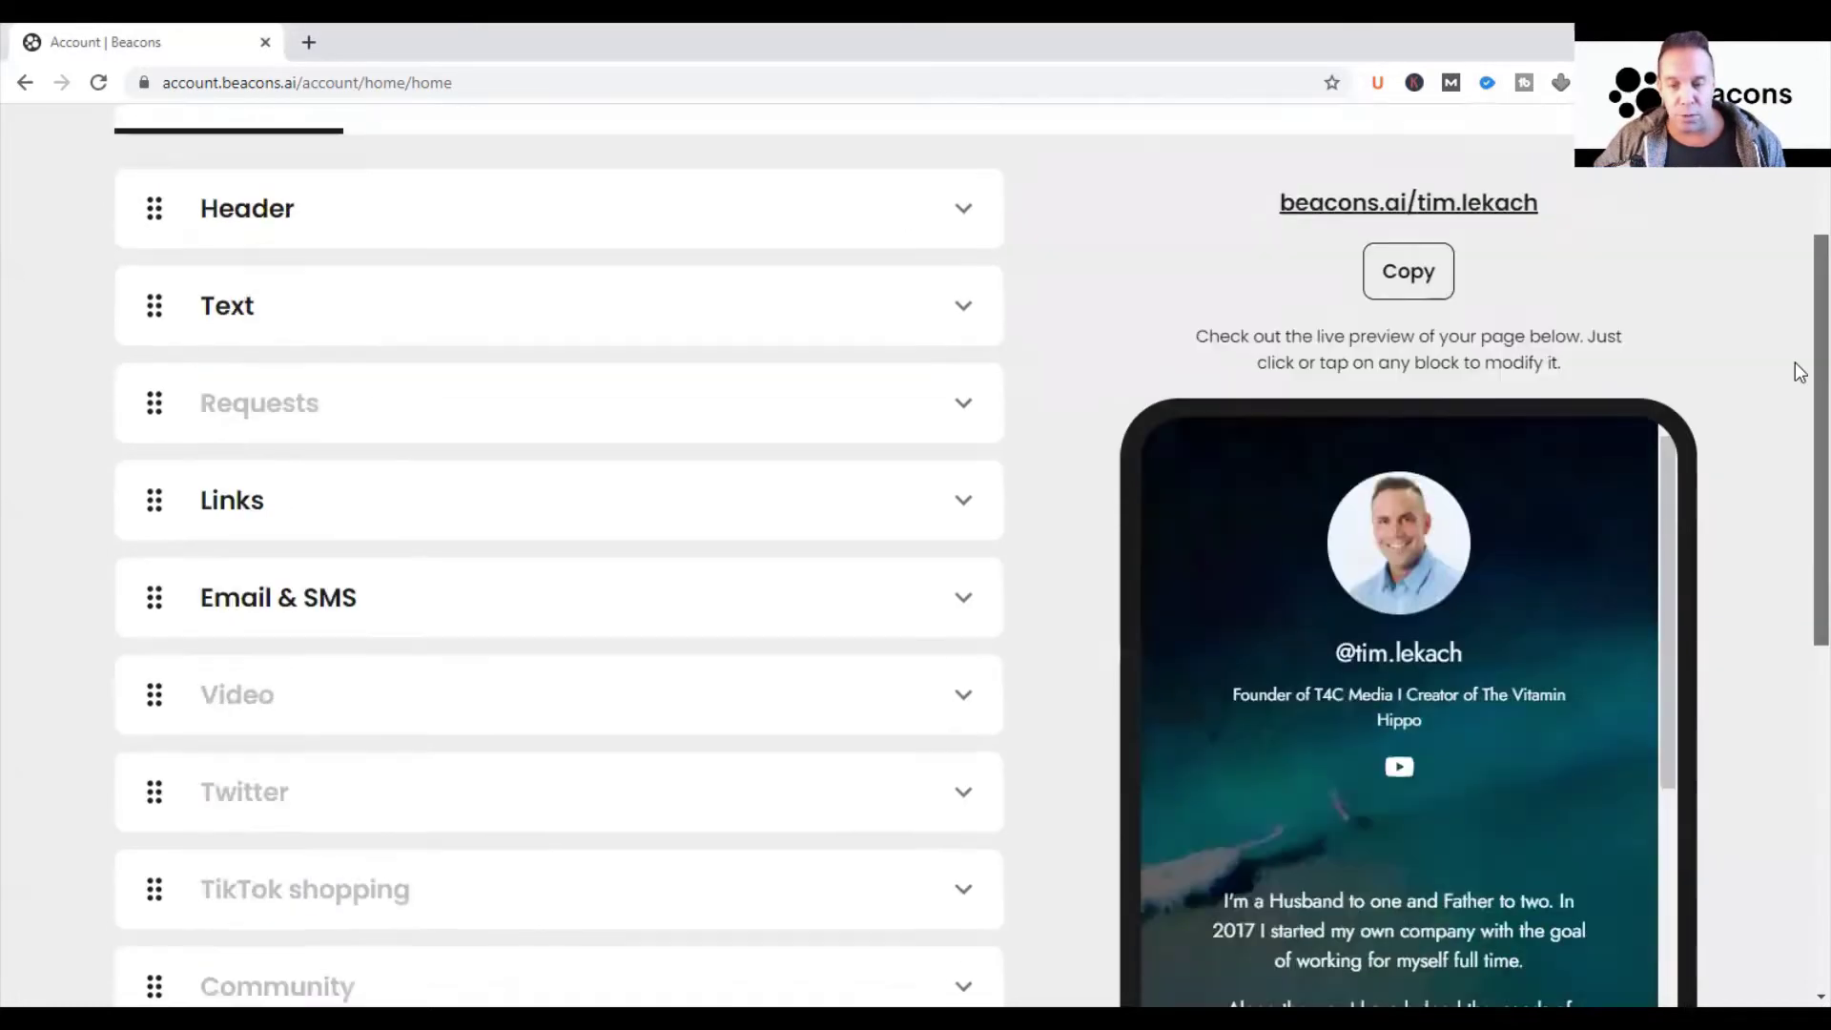
pyautogui.scroll(3, 1800, 226)
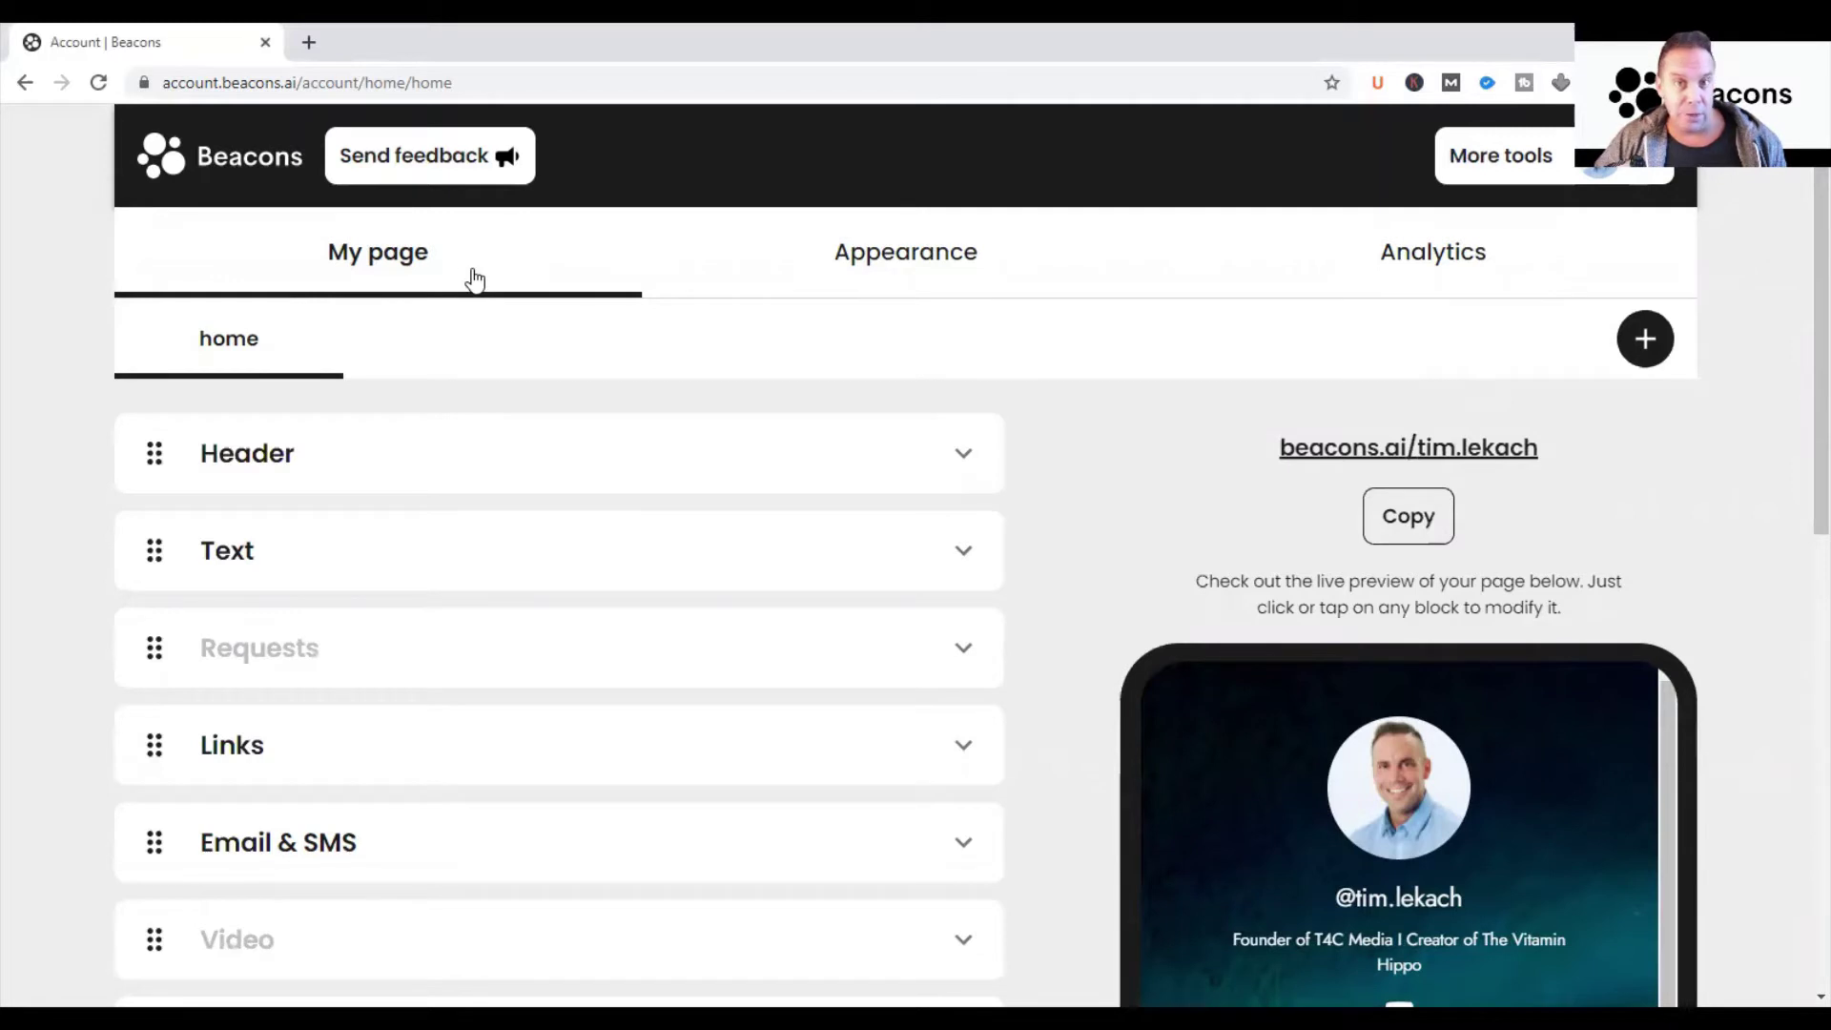
# Step: Review the 7-day analytics (27 views, 12 clicks, 44.4% CTR), then return to the page editor
pyautogui.click(1379, 270)
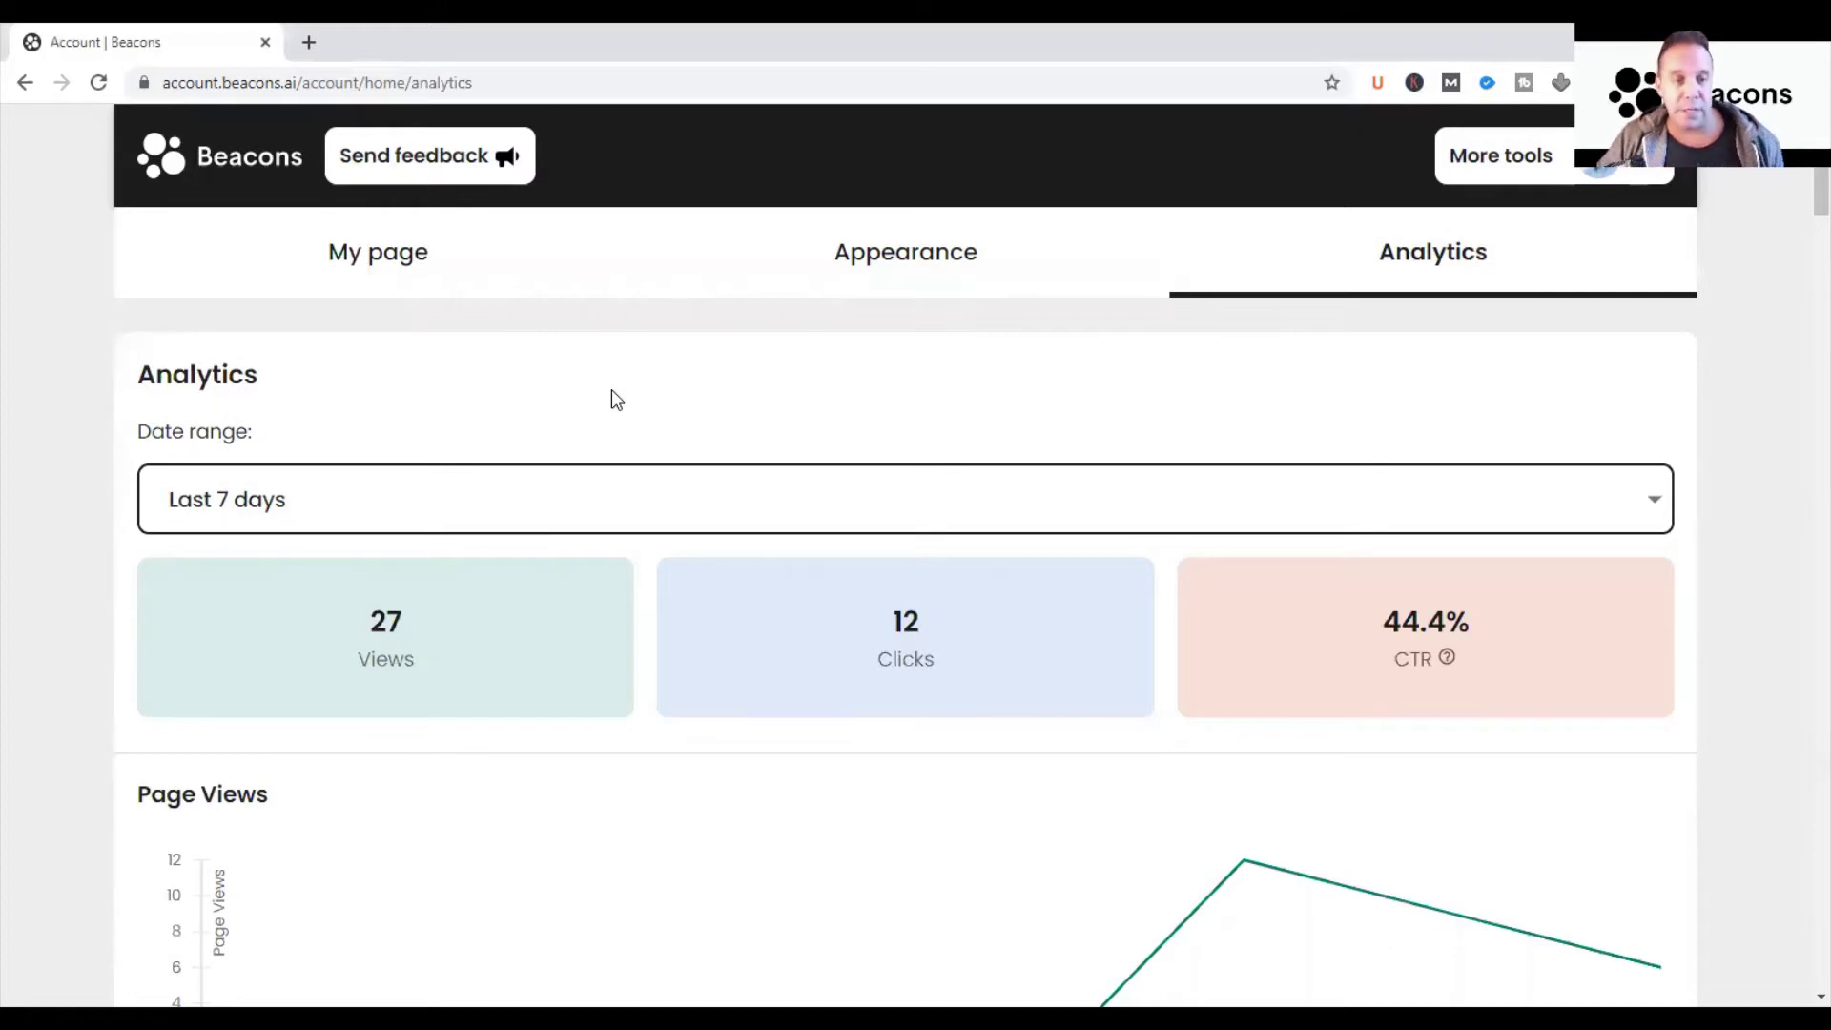
pyautogui.click(409, 264)
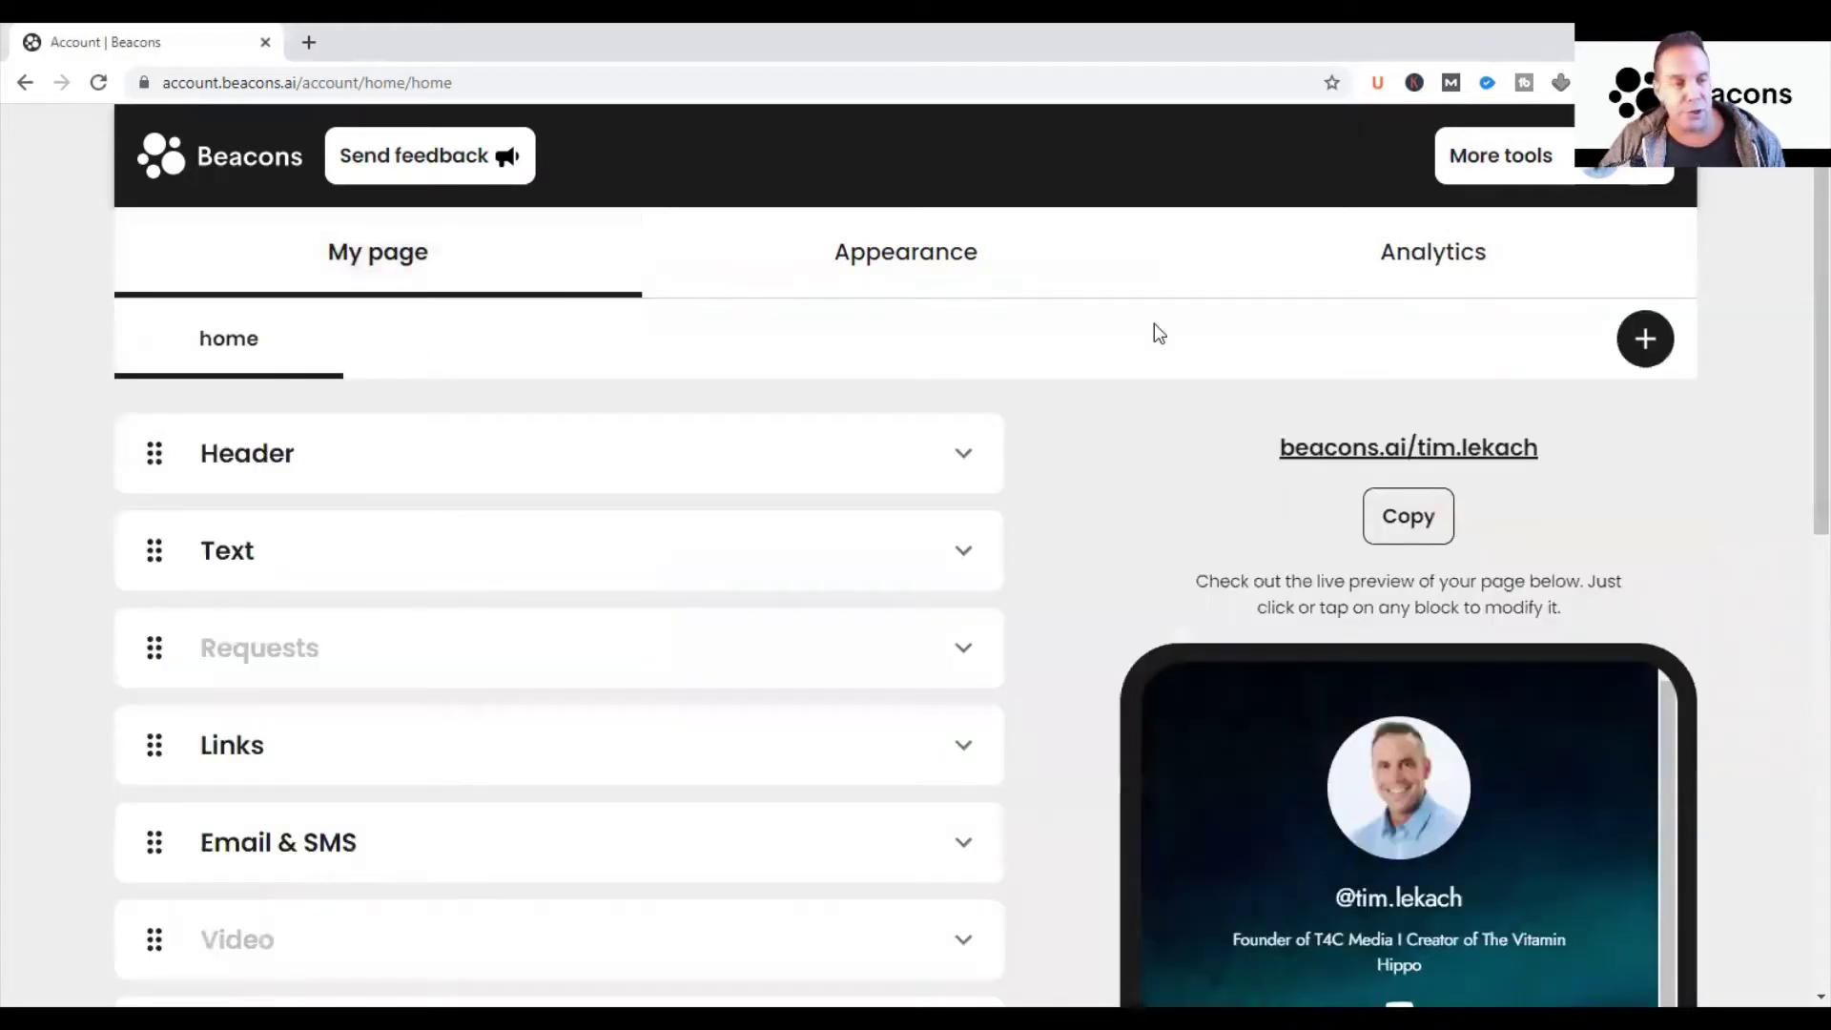
# Step: Scroll the block list from Header down to the second Links block and the Image block
pyautogui.scroll(-3, 1796, 314)
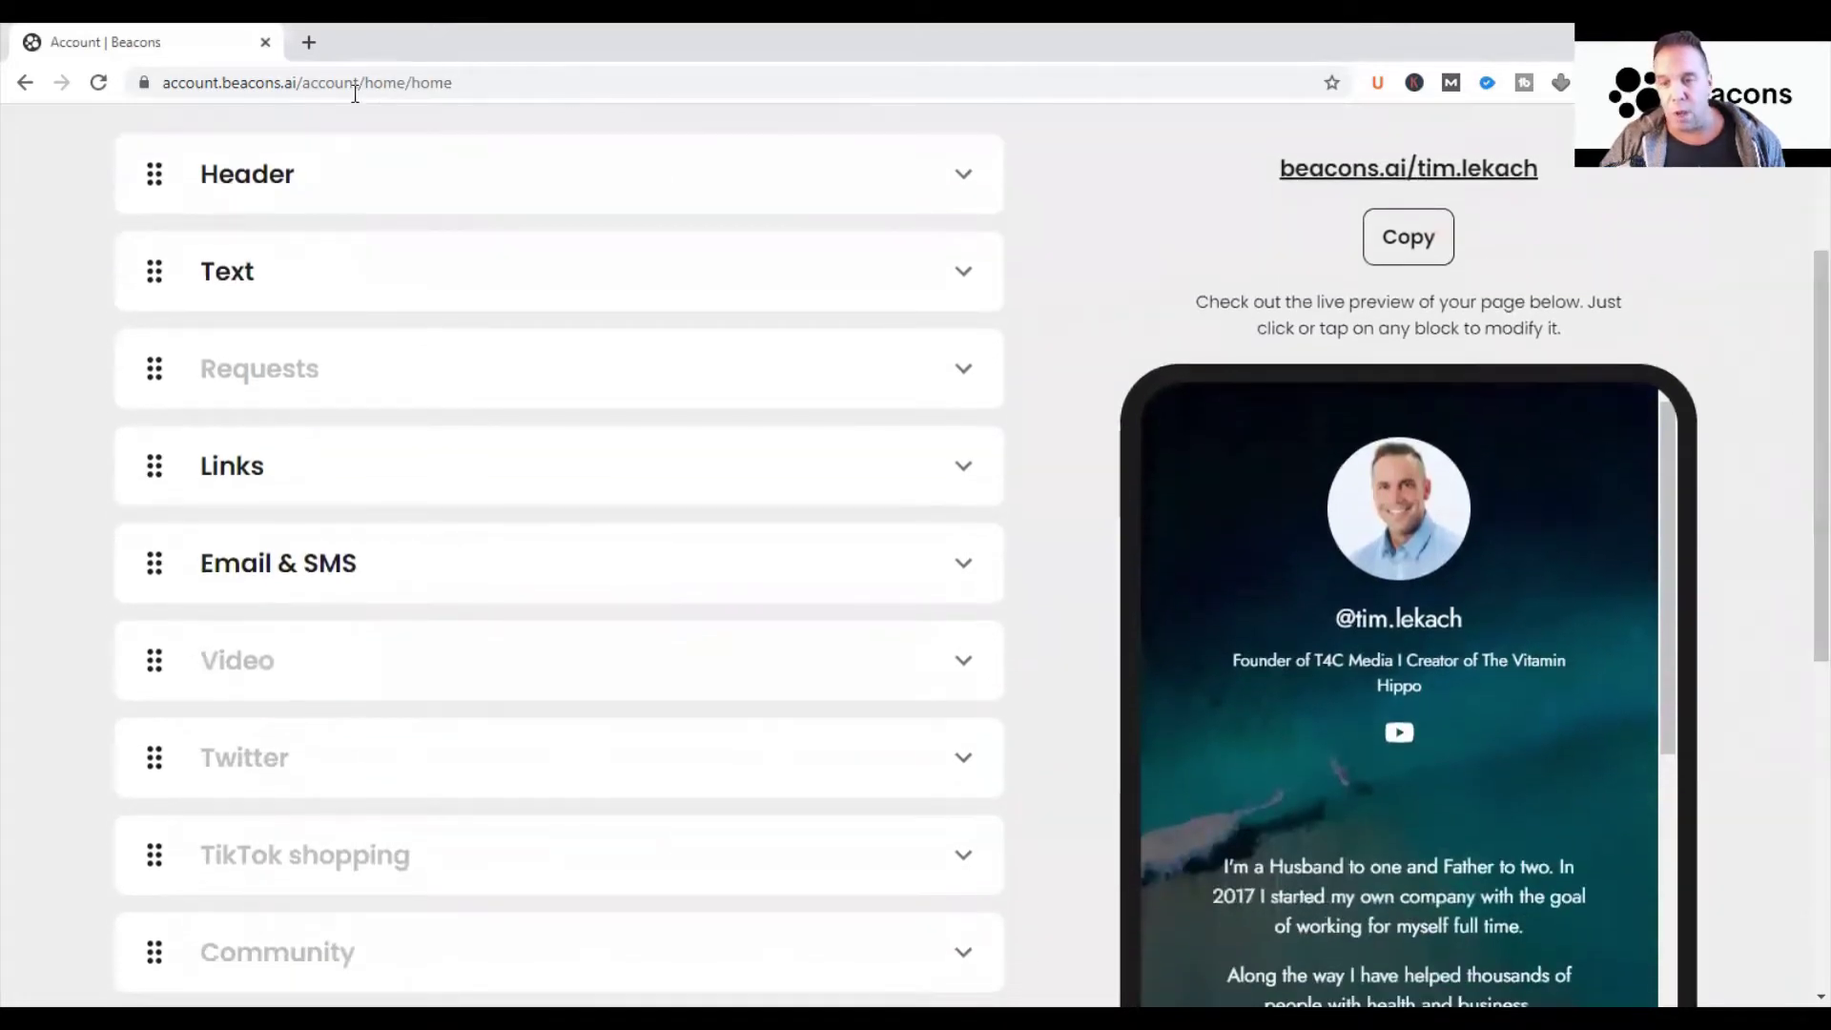
pyautogui.moveTo(216, 164); pyautogui.dragTo(205, 380)
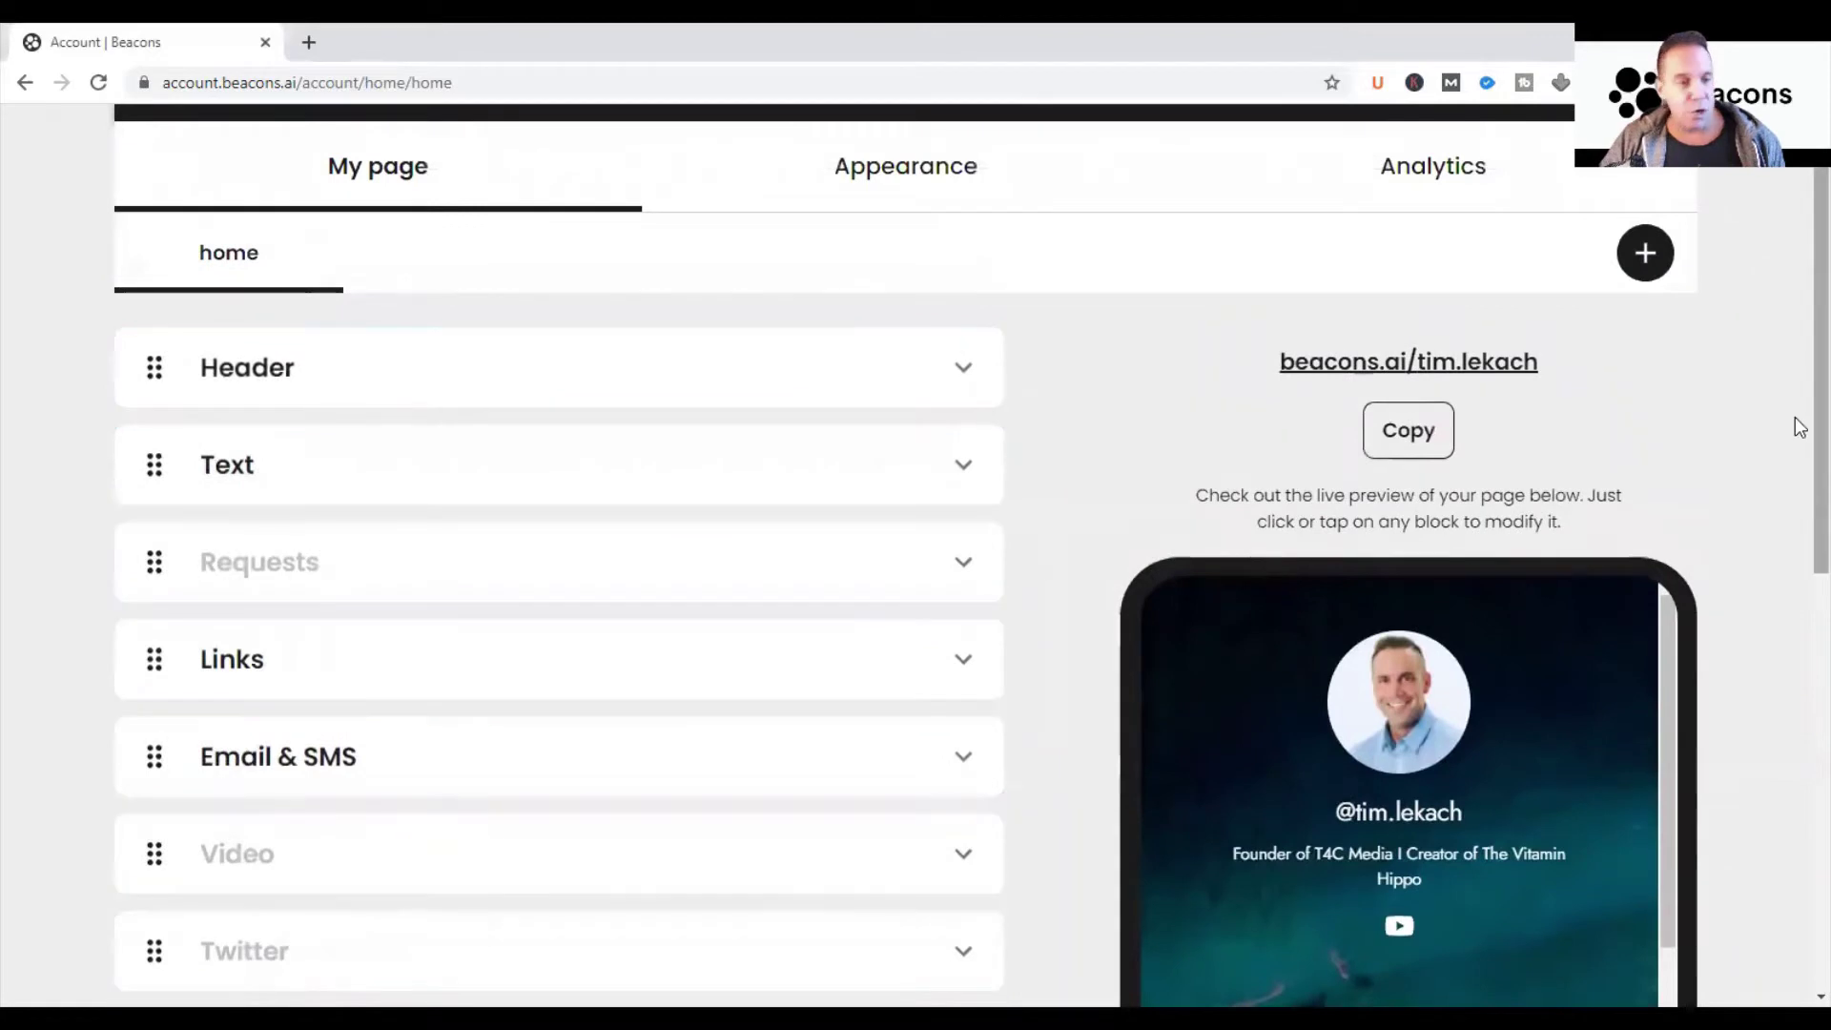
pyautogui.scroll(-2, 1797, 400)
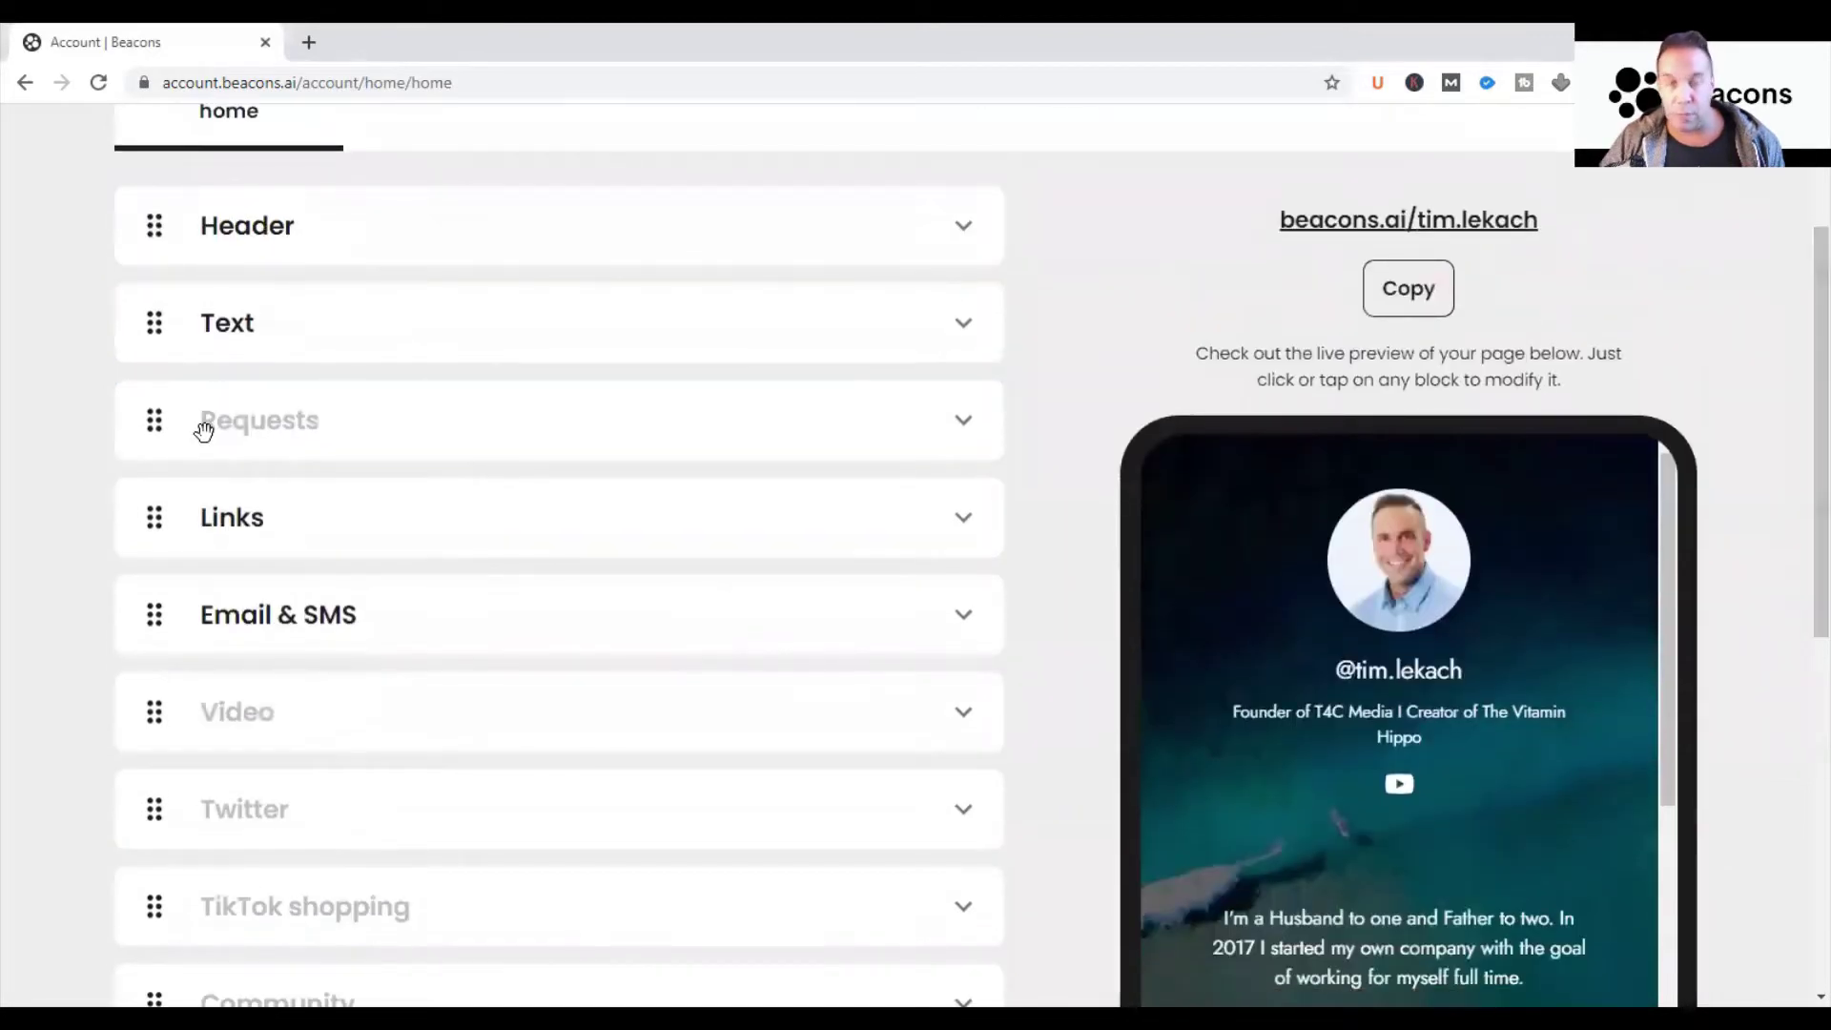
pyautogui.scroll(-3, 1800, 343)
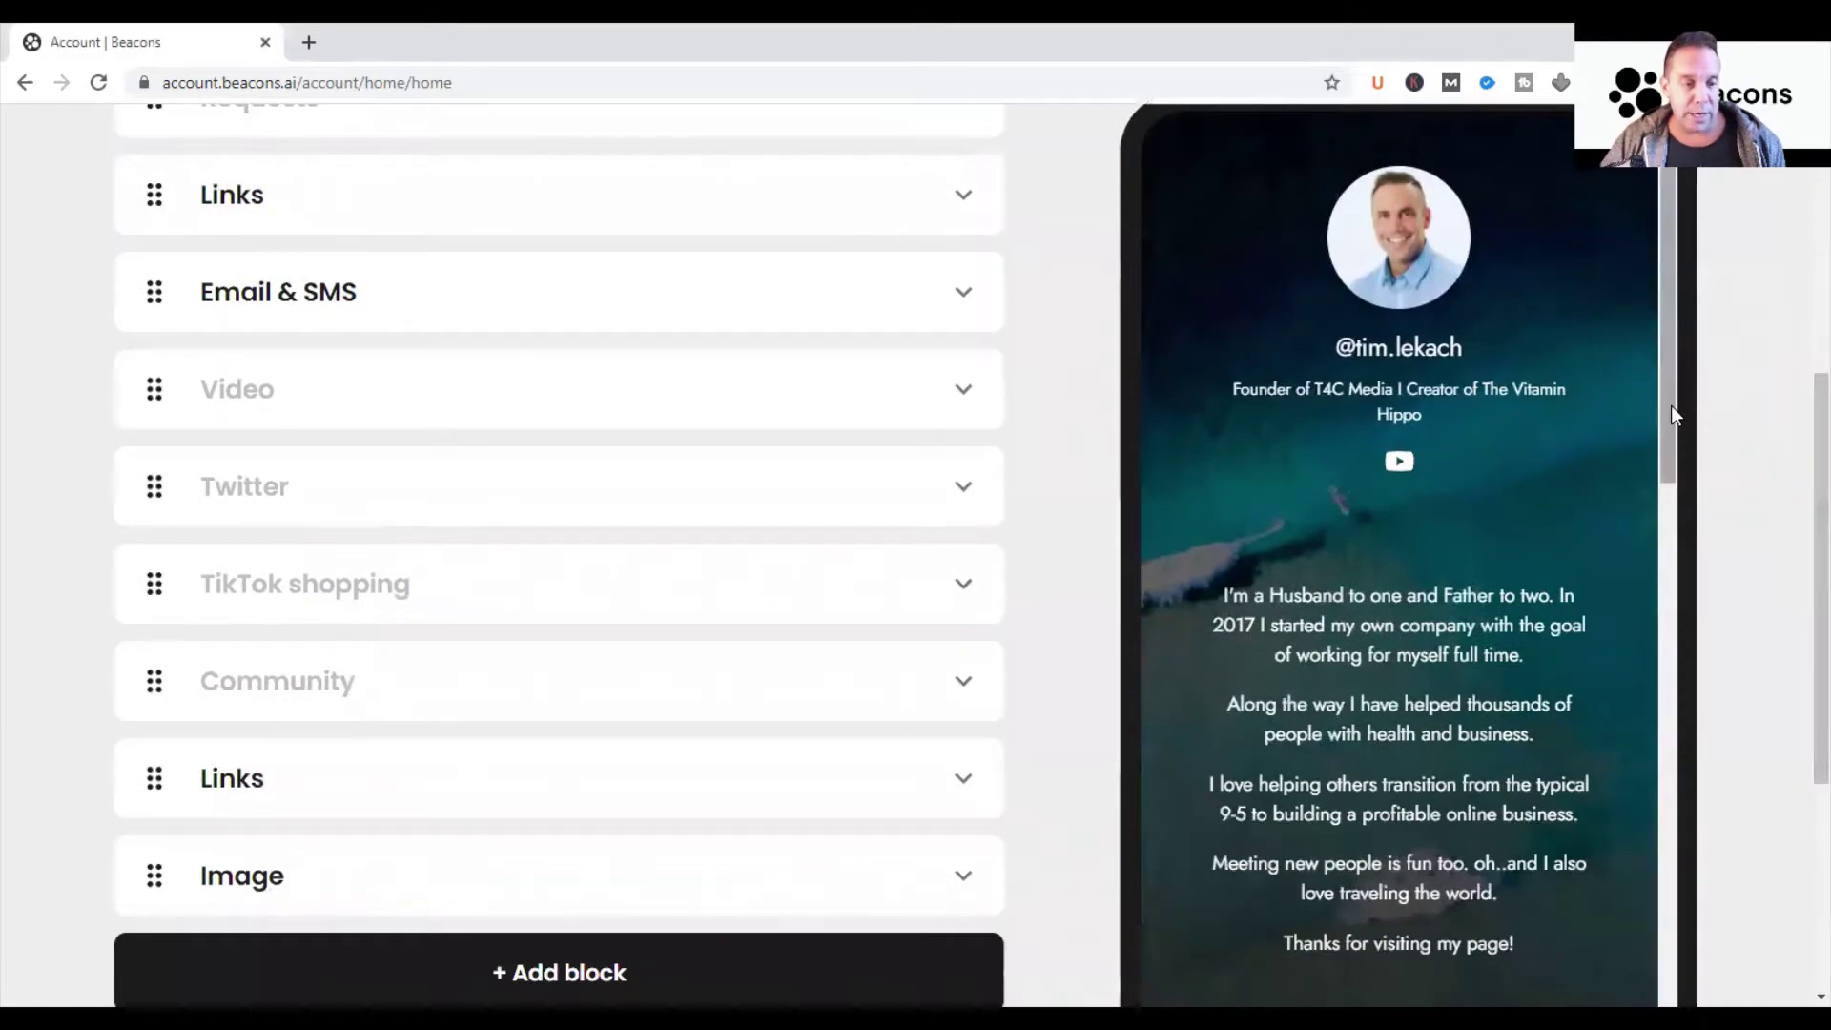
pyautogui.moveTo(1671, 404); pyautogui.dragTo(1680, 735)
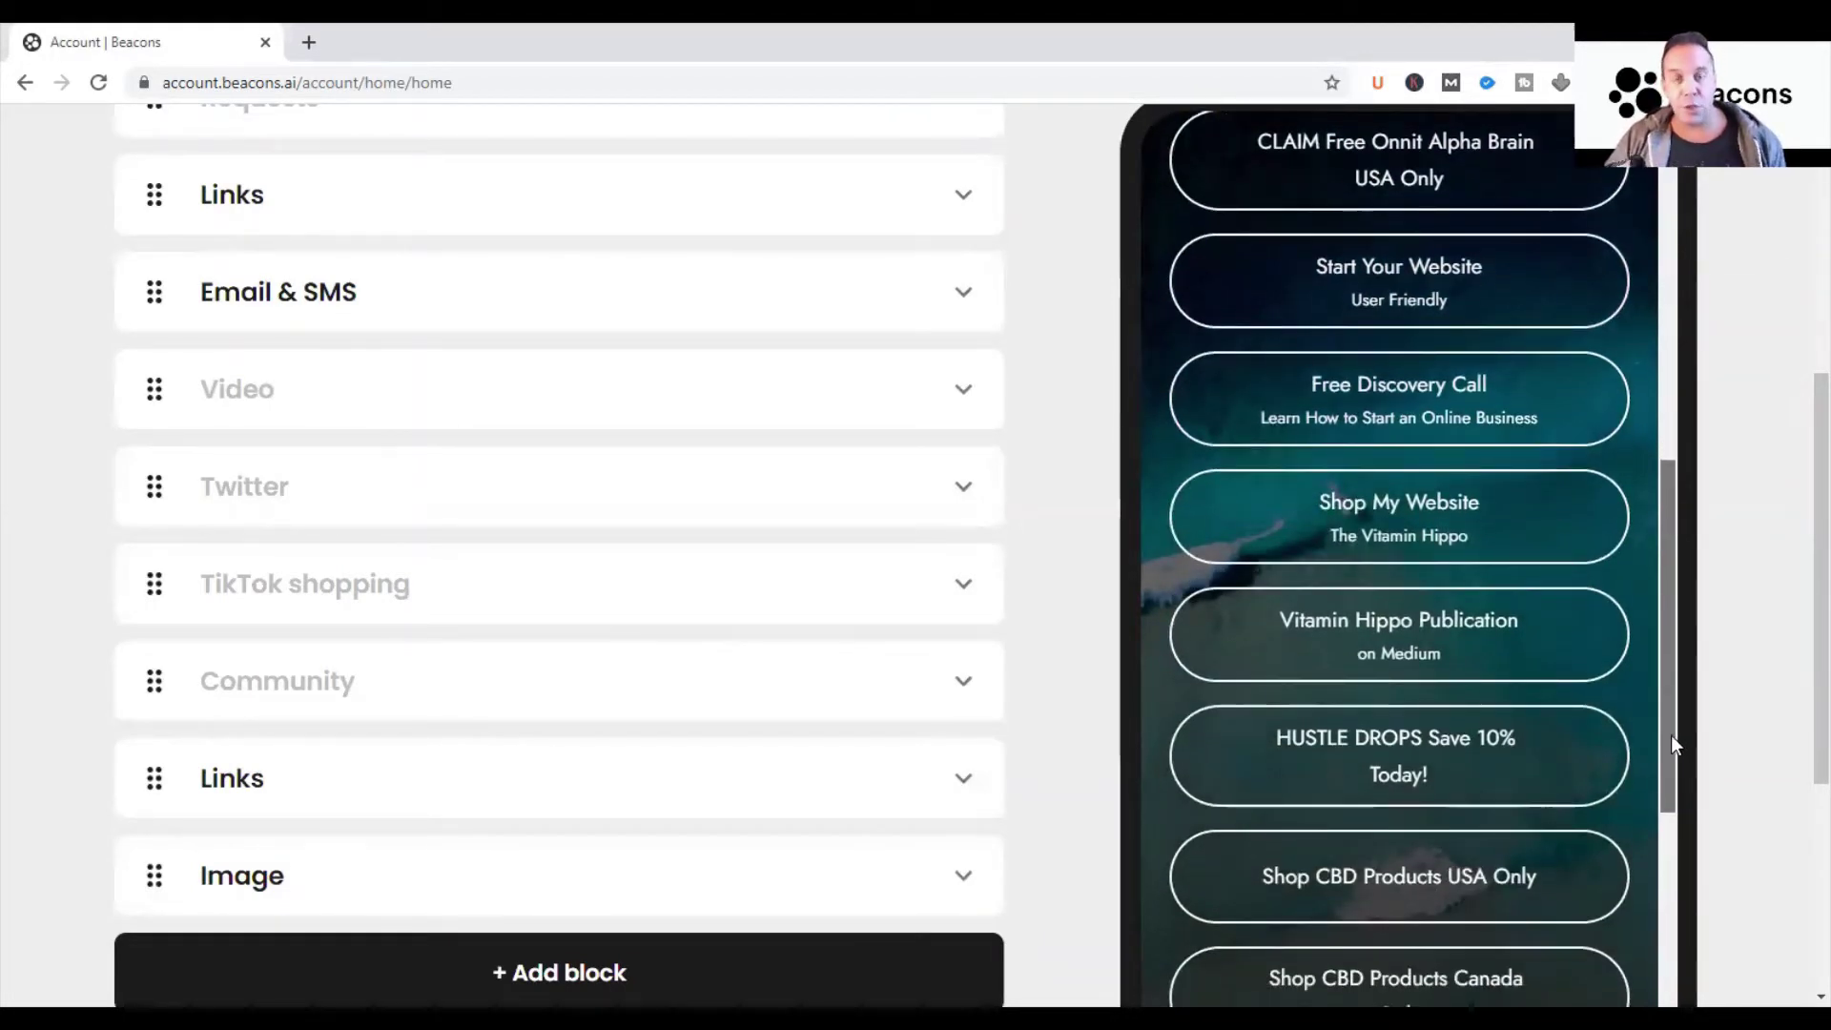
pyautogui.moveTo(1671, 734); pyautogui.dragTo(1663, 678)
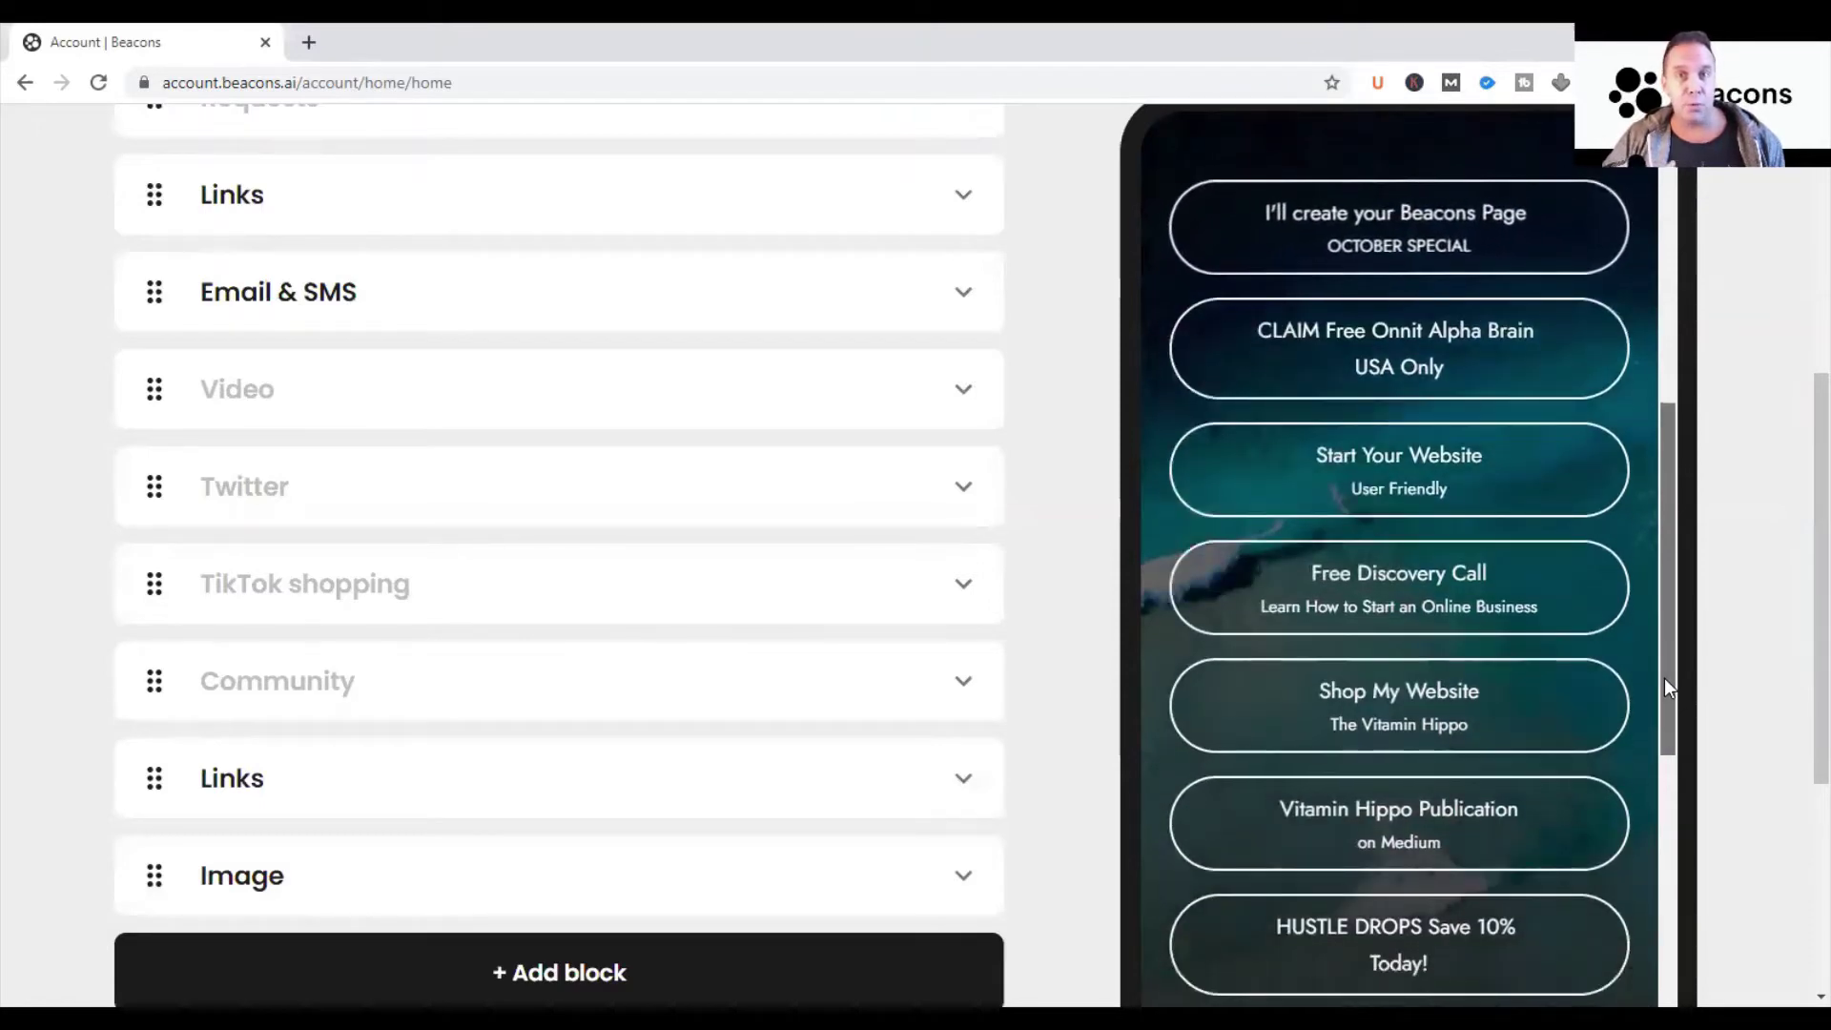
pyautogui.moveTo(1663, 678); pyautogui.dragTo(1674, 803)
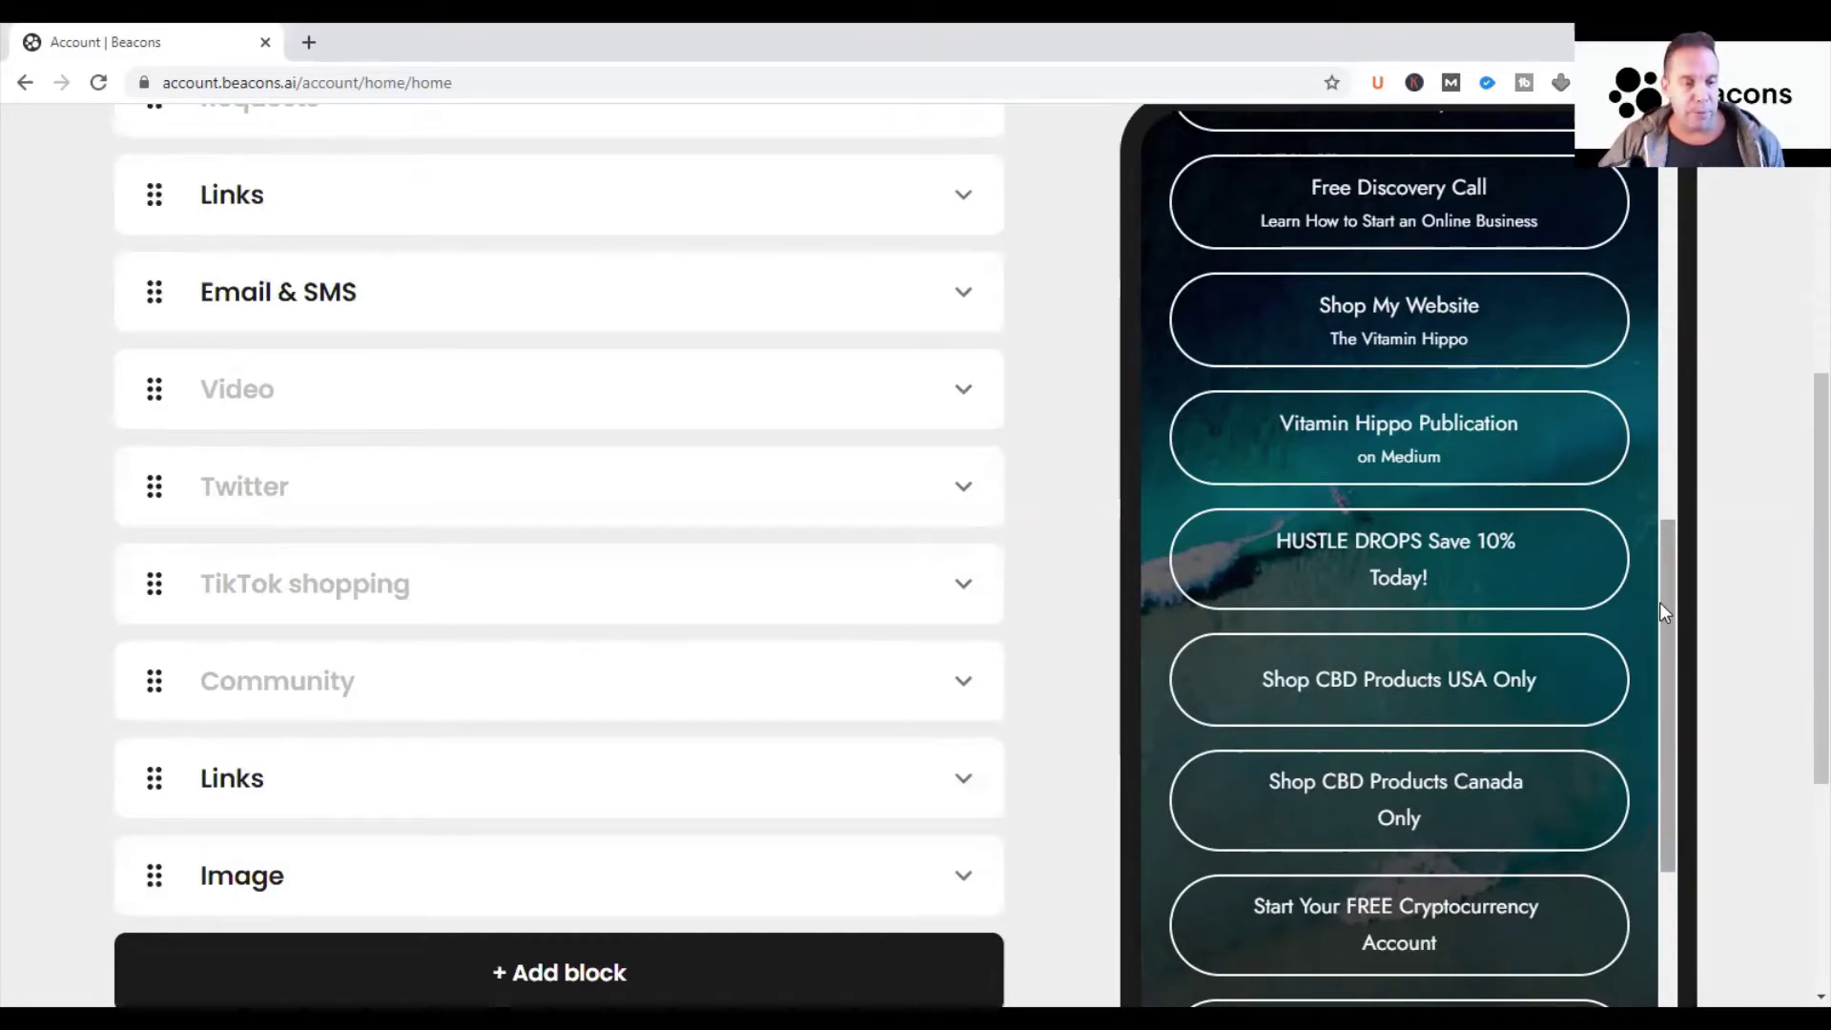
pyautogui.moveTo(1661, 591); pyautogui.dragTo(1659, 410)
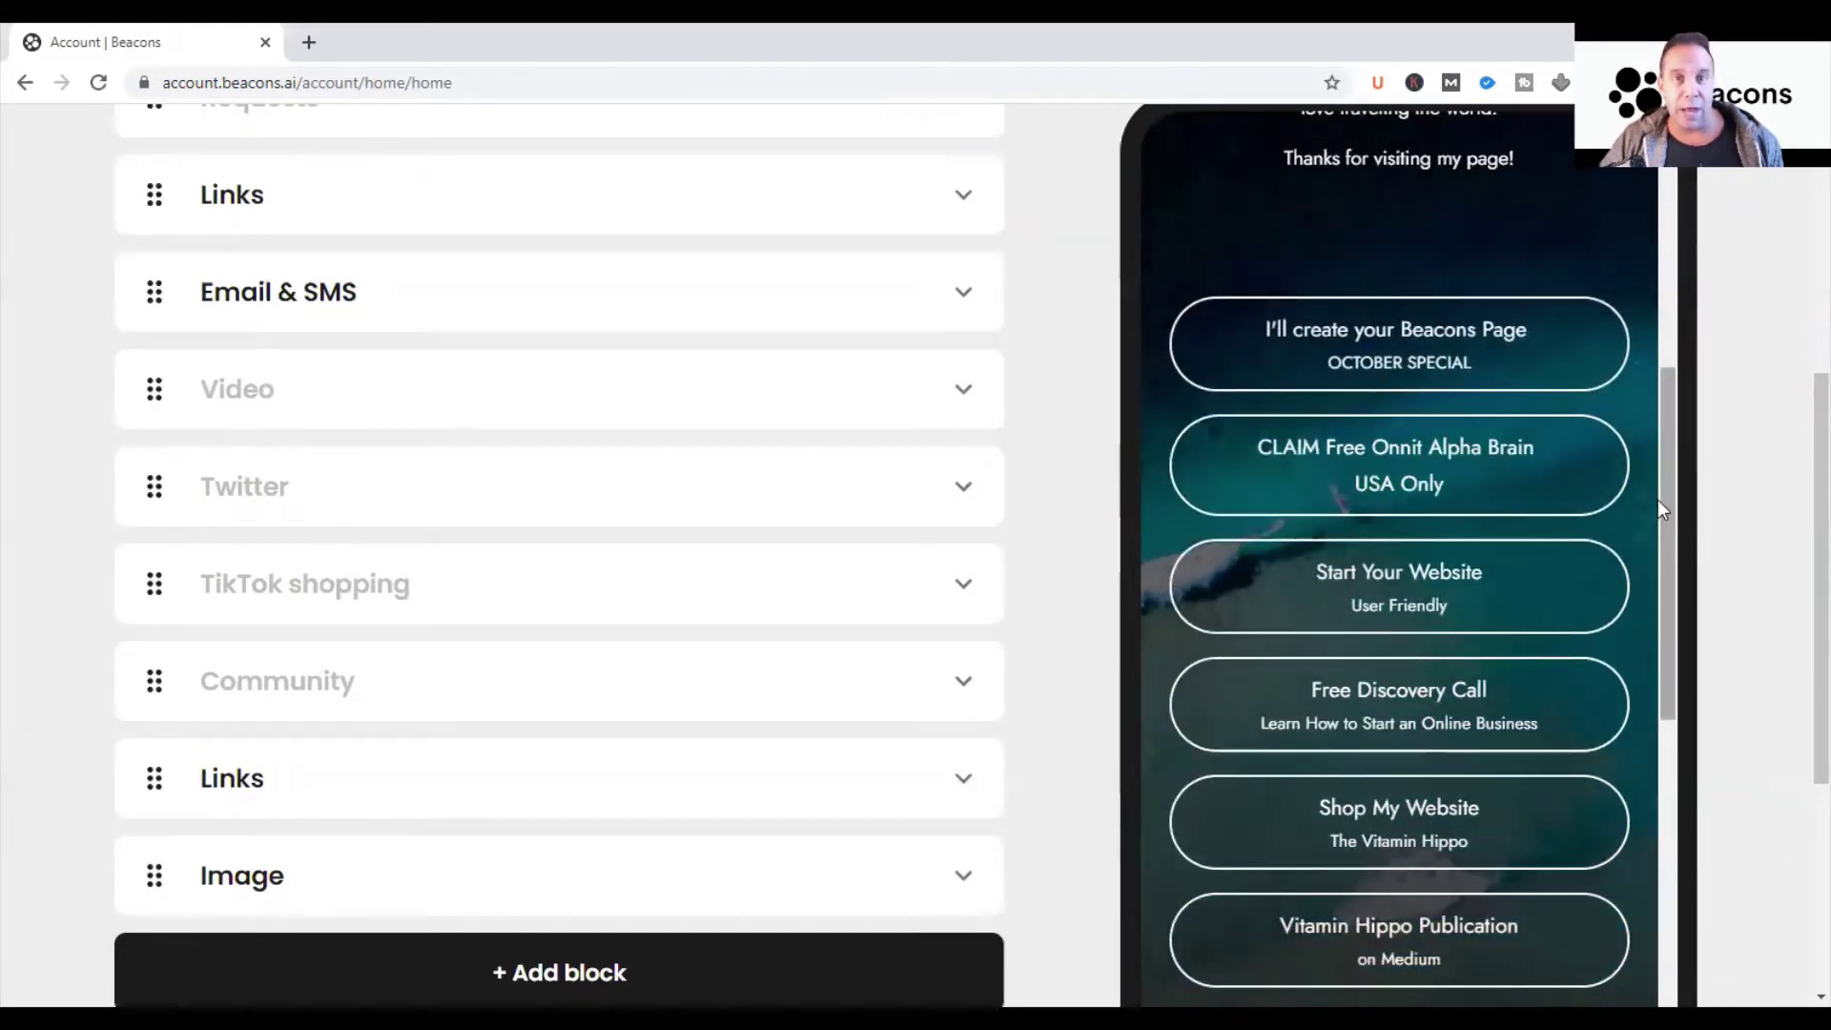
pyautogui.moveTo(1667, 469); pyautogui.dragTo(1658, 404)
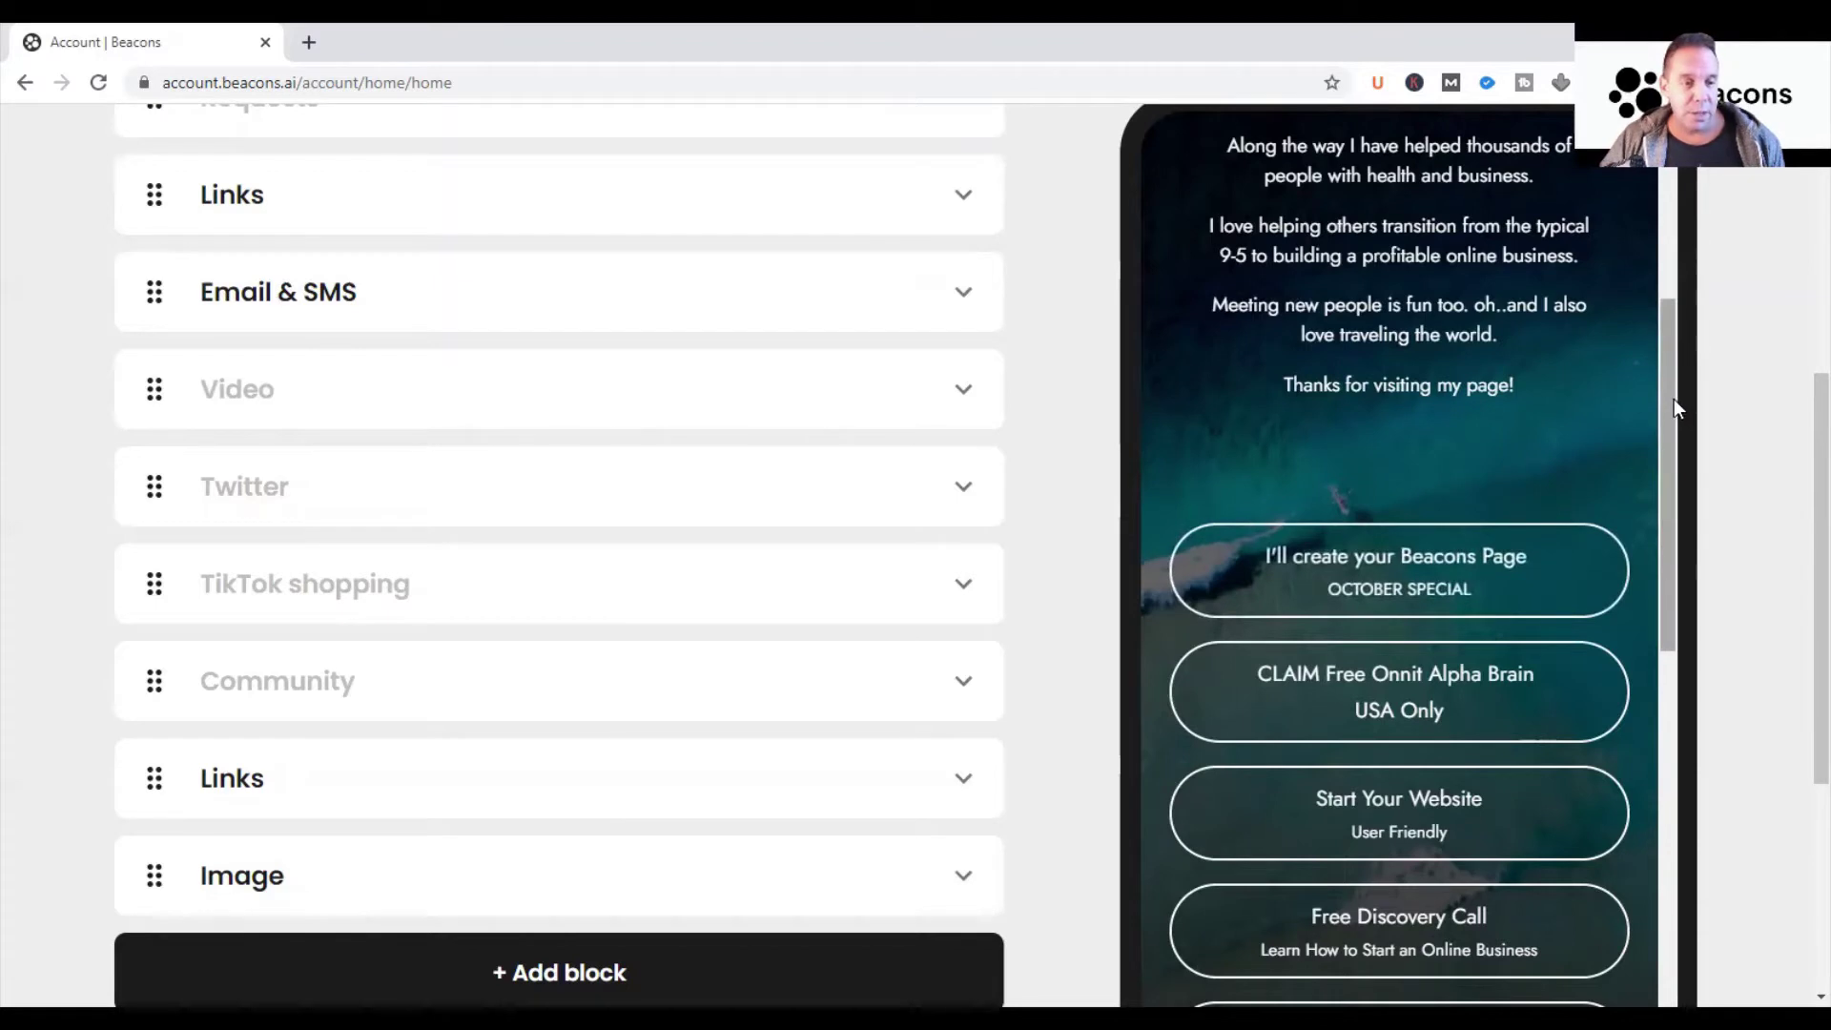
pyautogui.scroll(-1, 1671, 410)
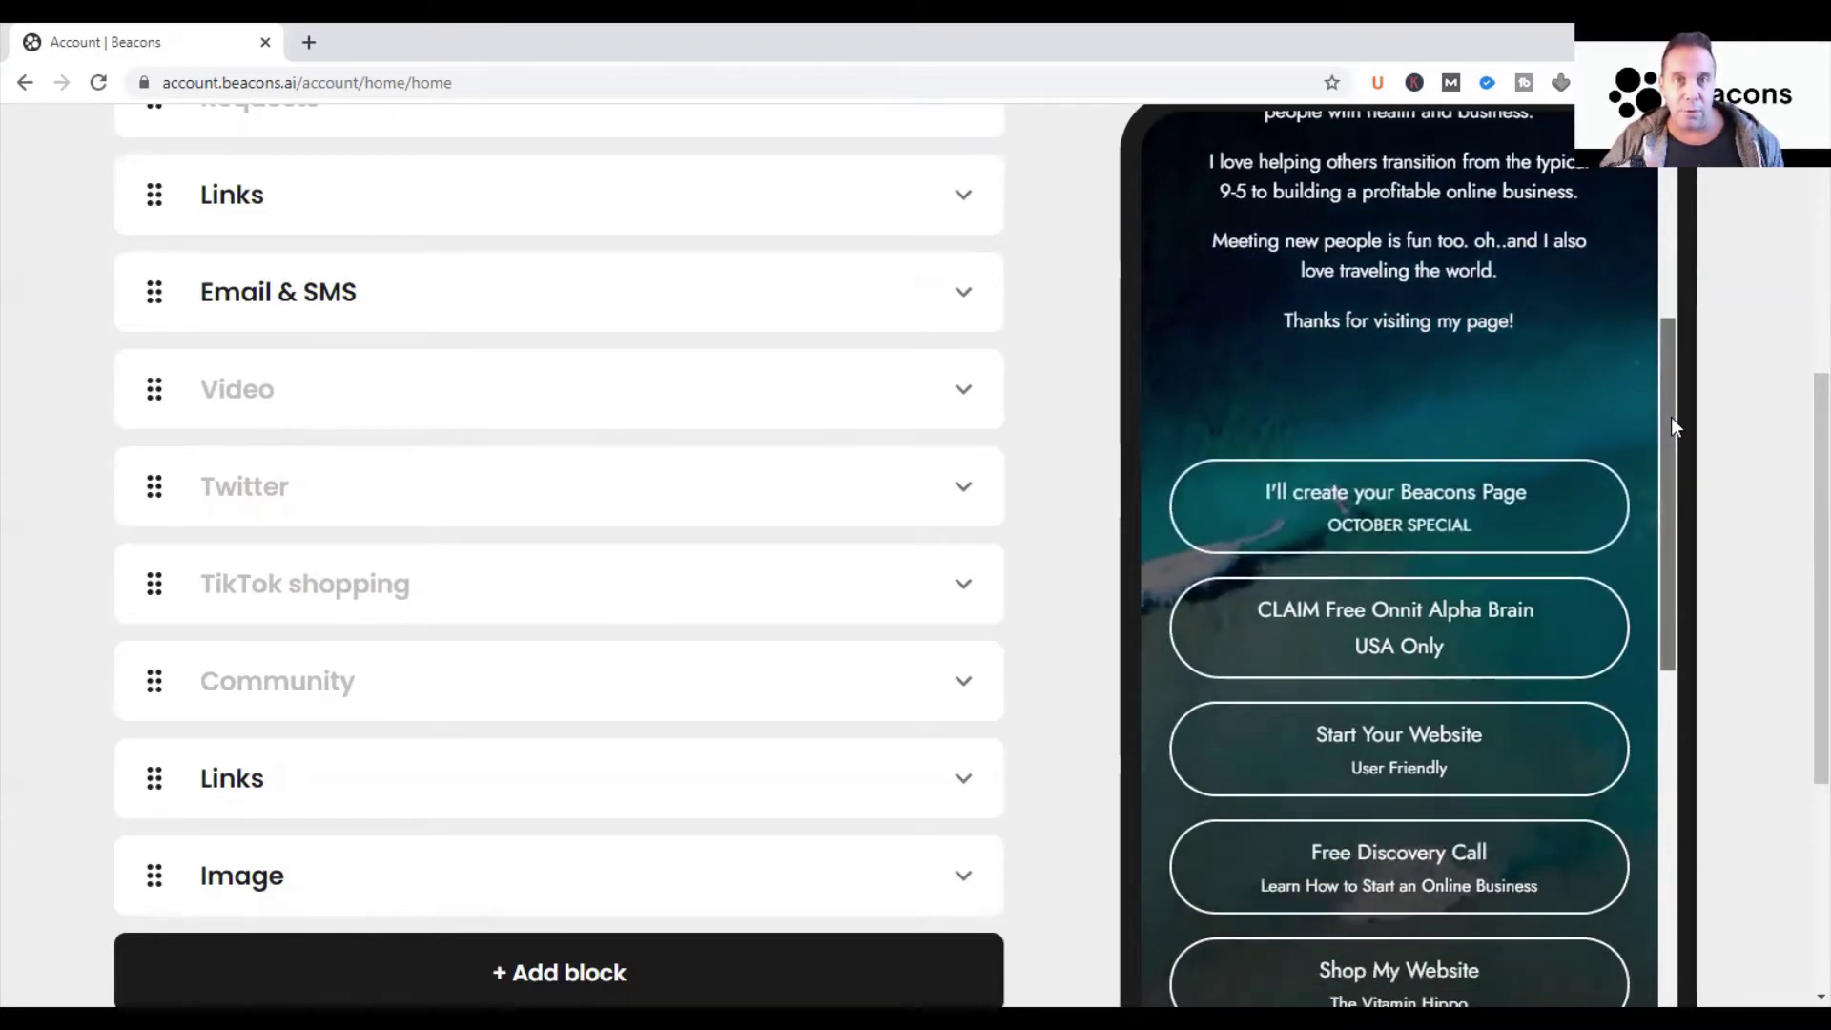
pyautogui.moveTo(1672, 431); pyautogui.dragTo(1673, 463)
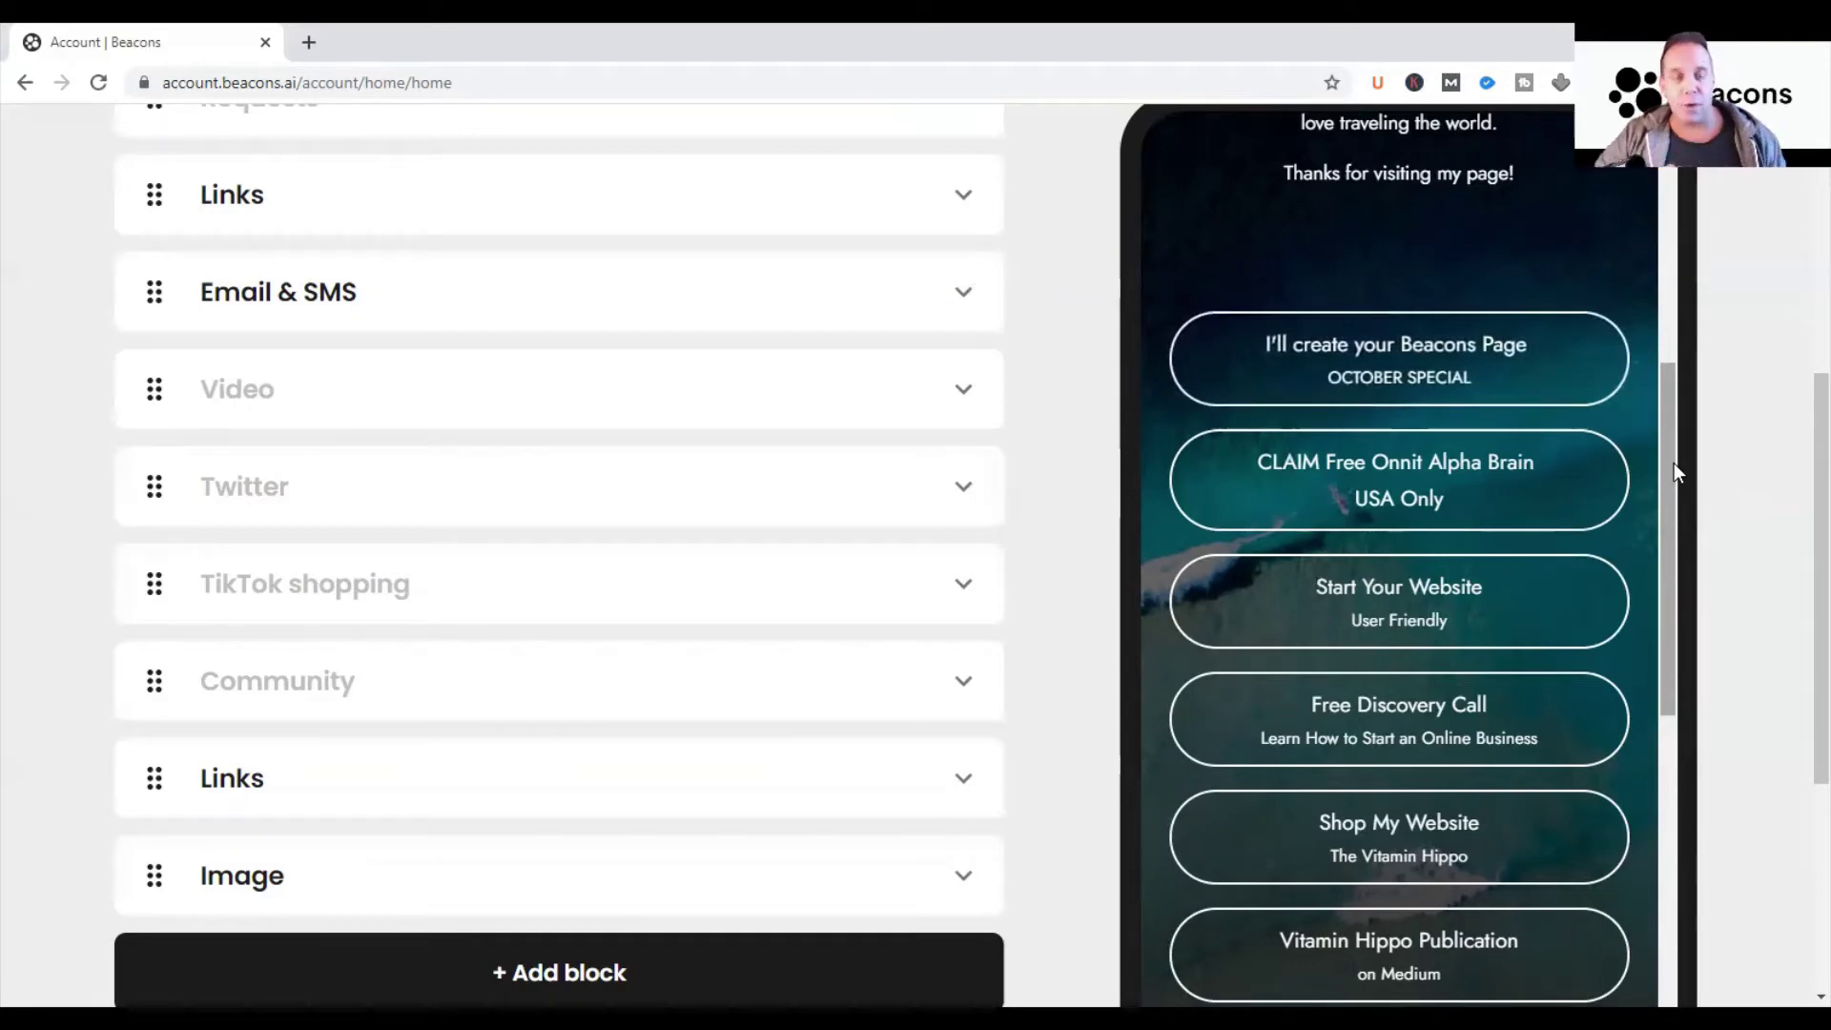
pyautogui.moveTo(1798, 541)
pyautogui.mouseDown()
pyautogui.moveTo(1798, 425)
pyautogui.moveTo(1798, 518)
pyautogui.mouseUp()
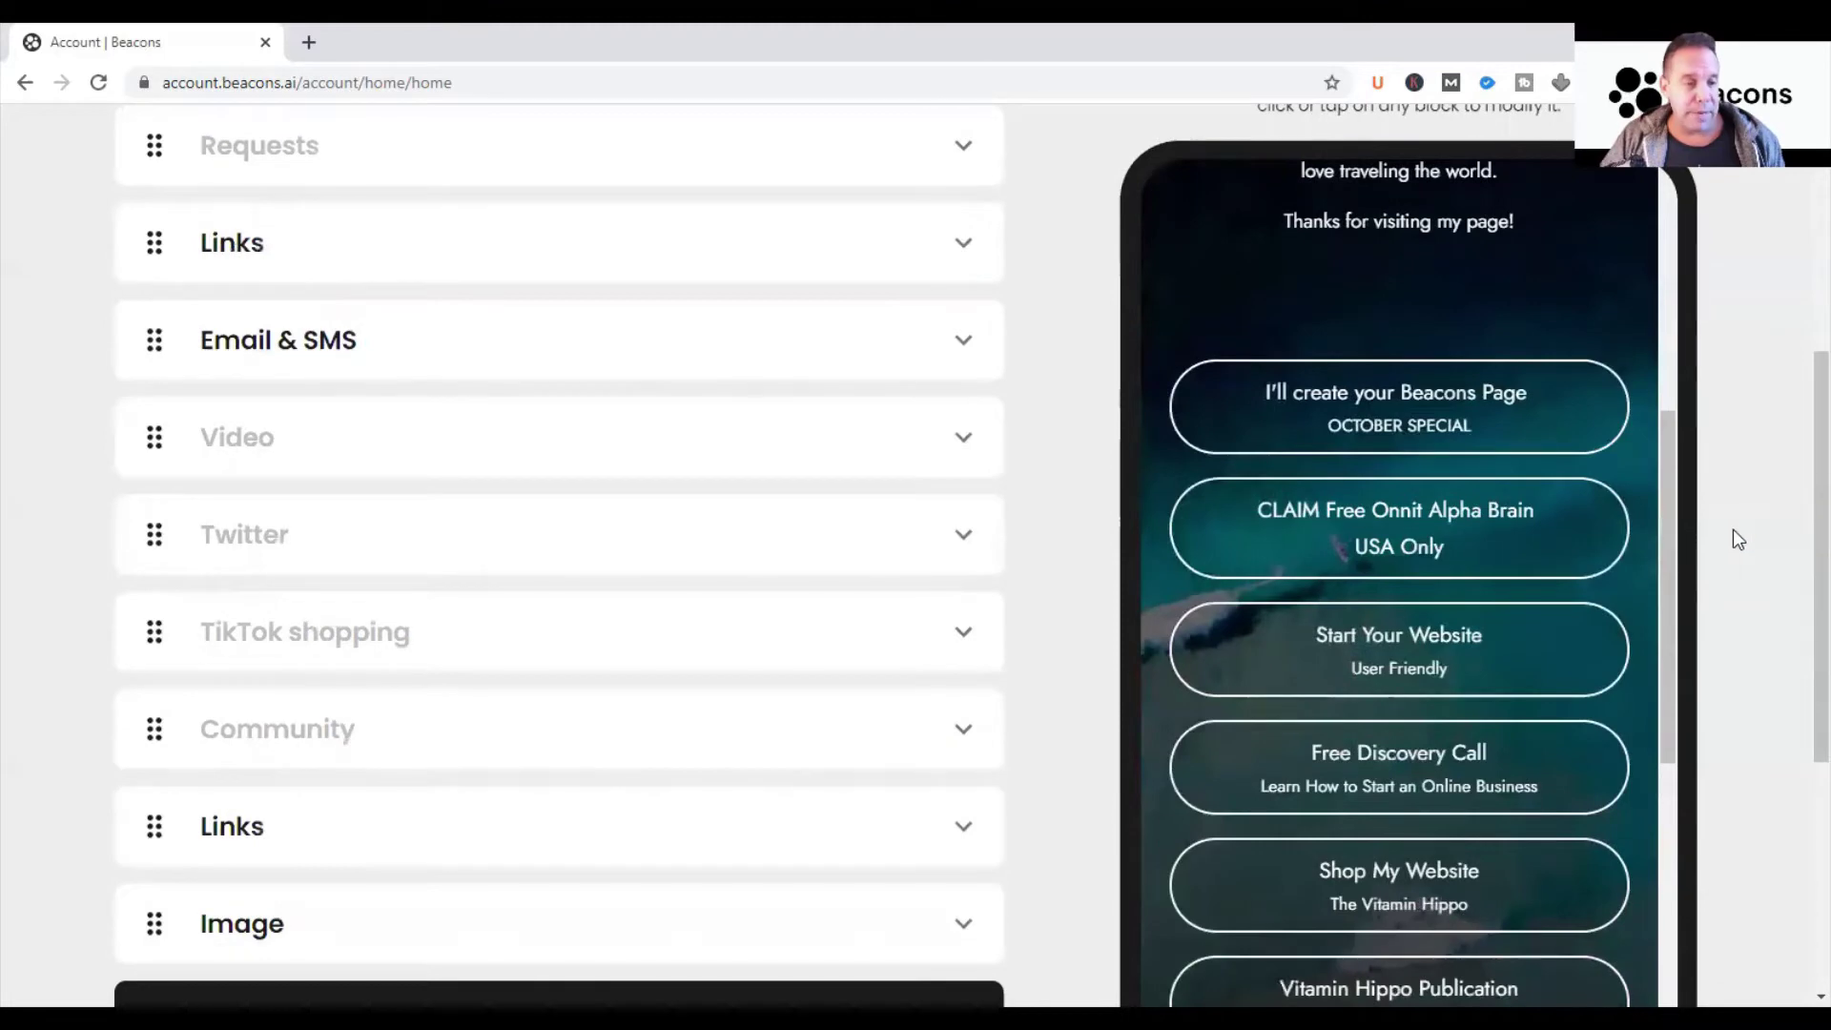
pyautogui.moveTo(1675, 515)
pyautogui.mouseDown()
pyautogui.moveTo(1654, 404)
pyautogui.moveTo(1670, 513)
pyautogui.mouseUp()
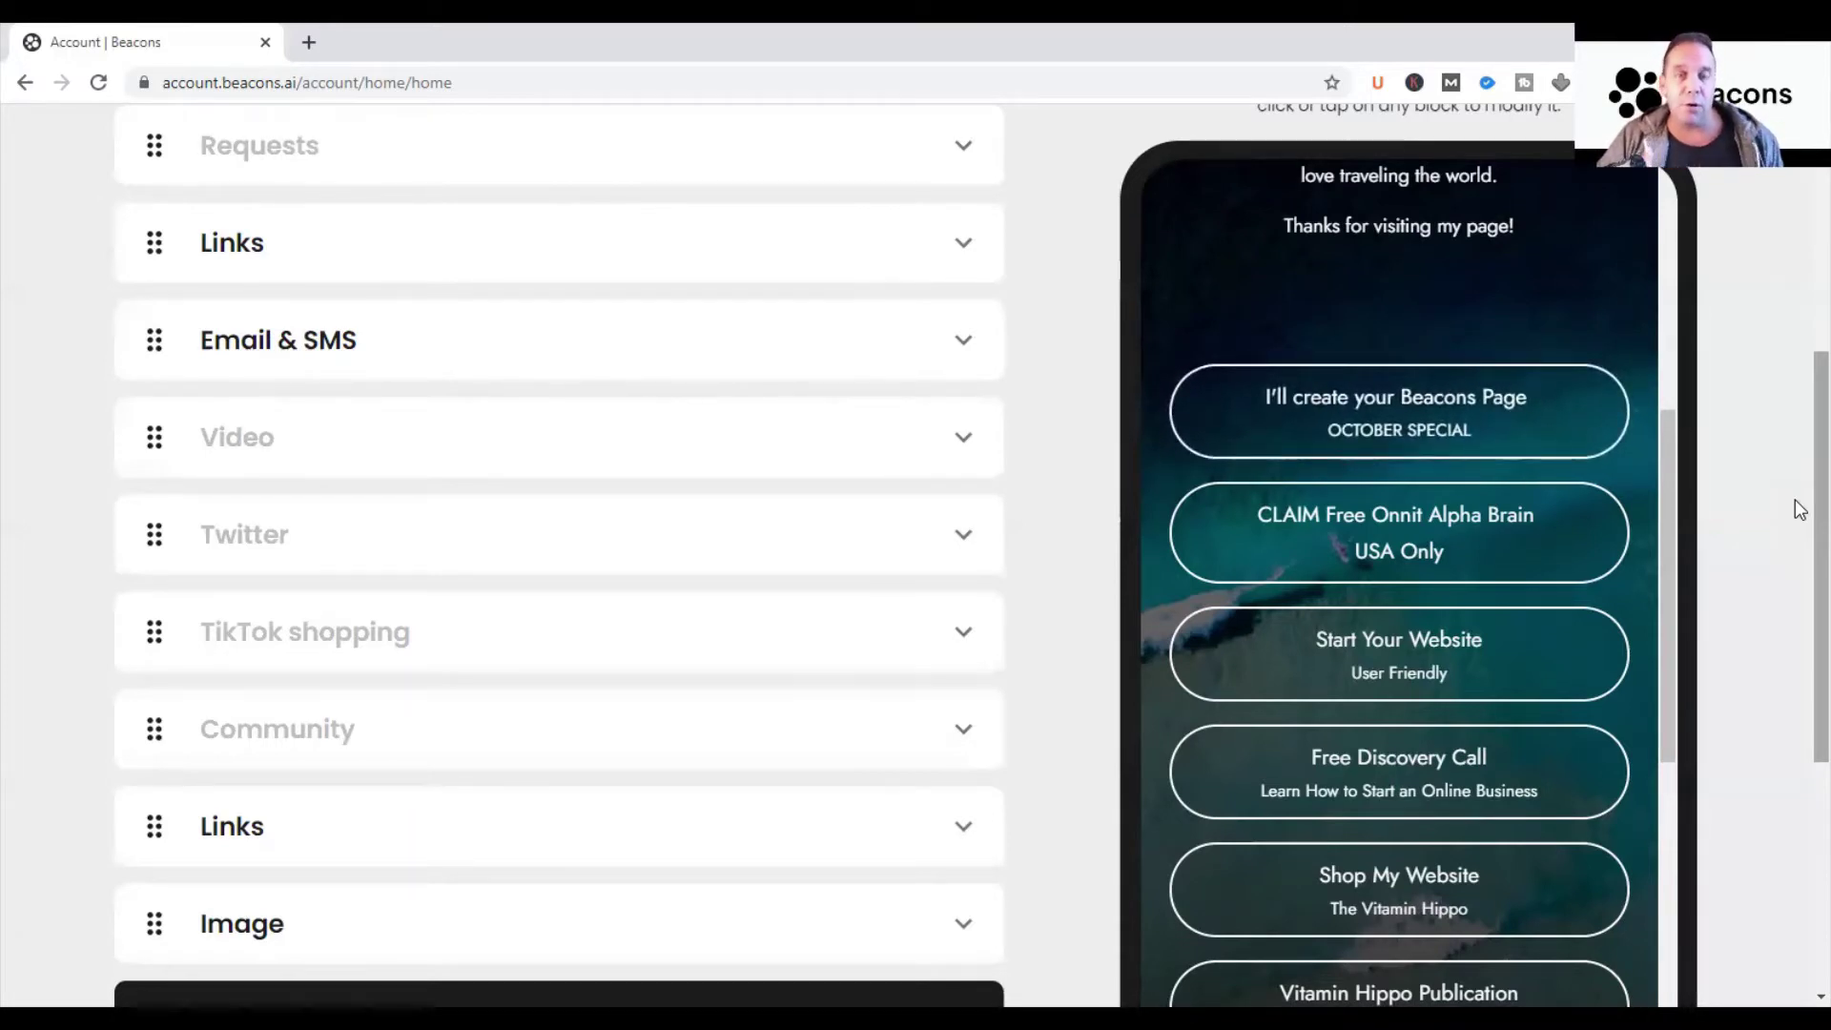
pyautogui.scroll(5, 1799, 505)
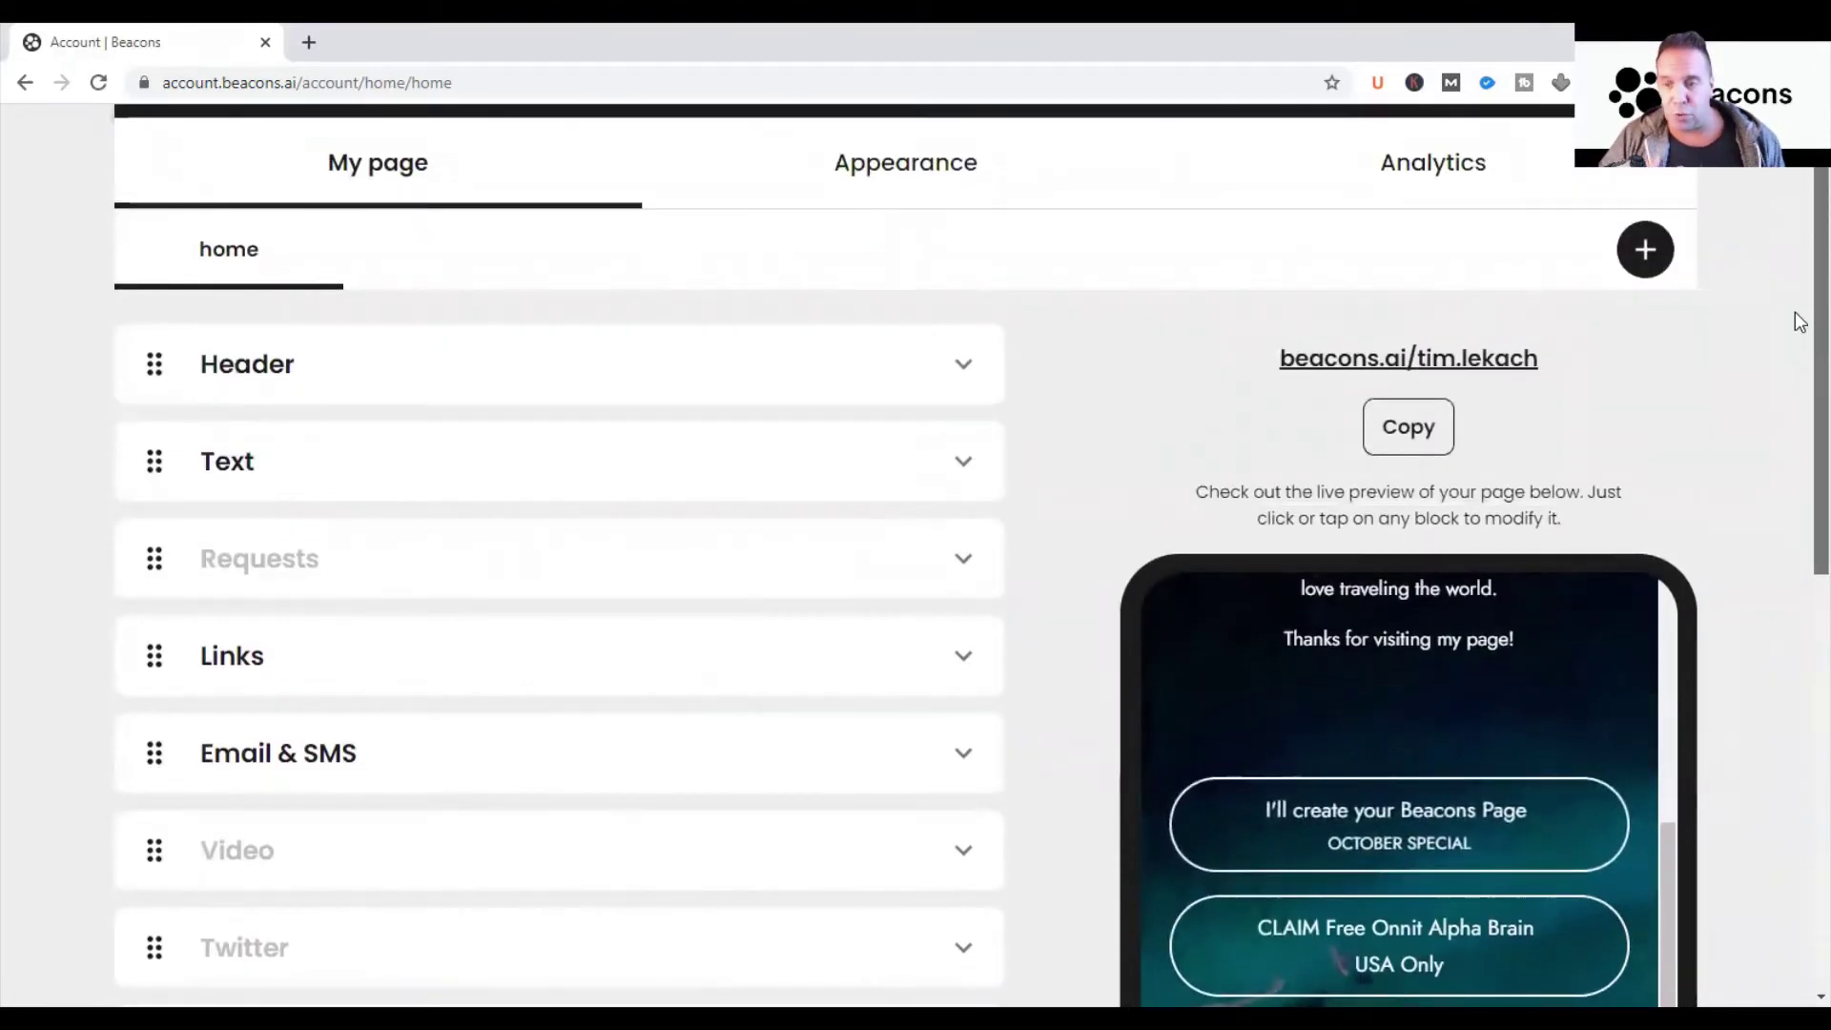
pyautogui.scroll(-2, 1798, 334)
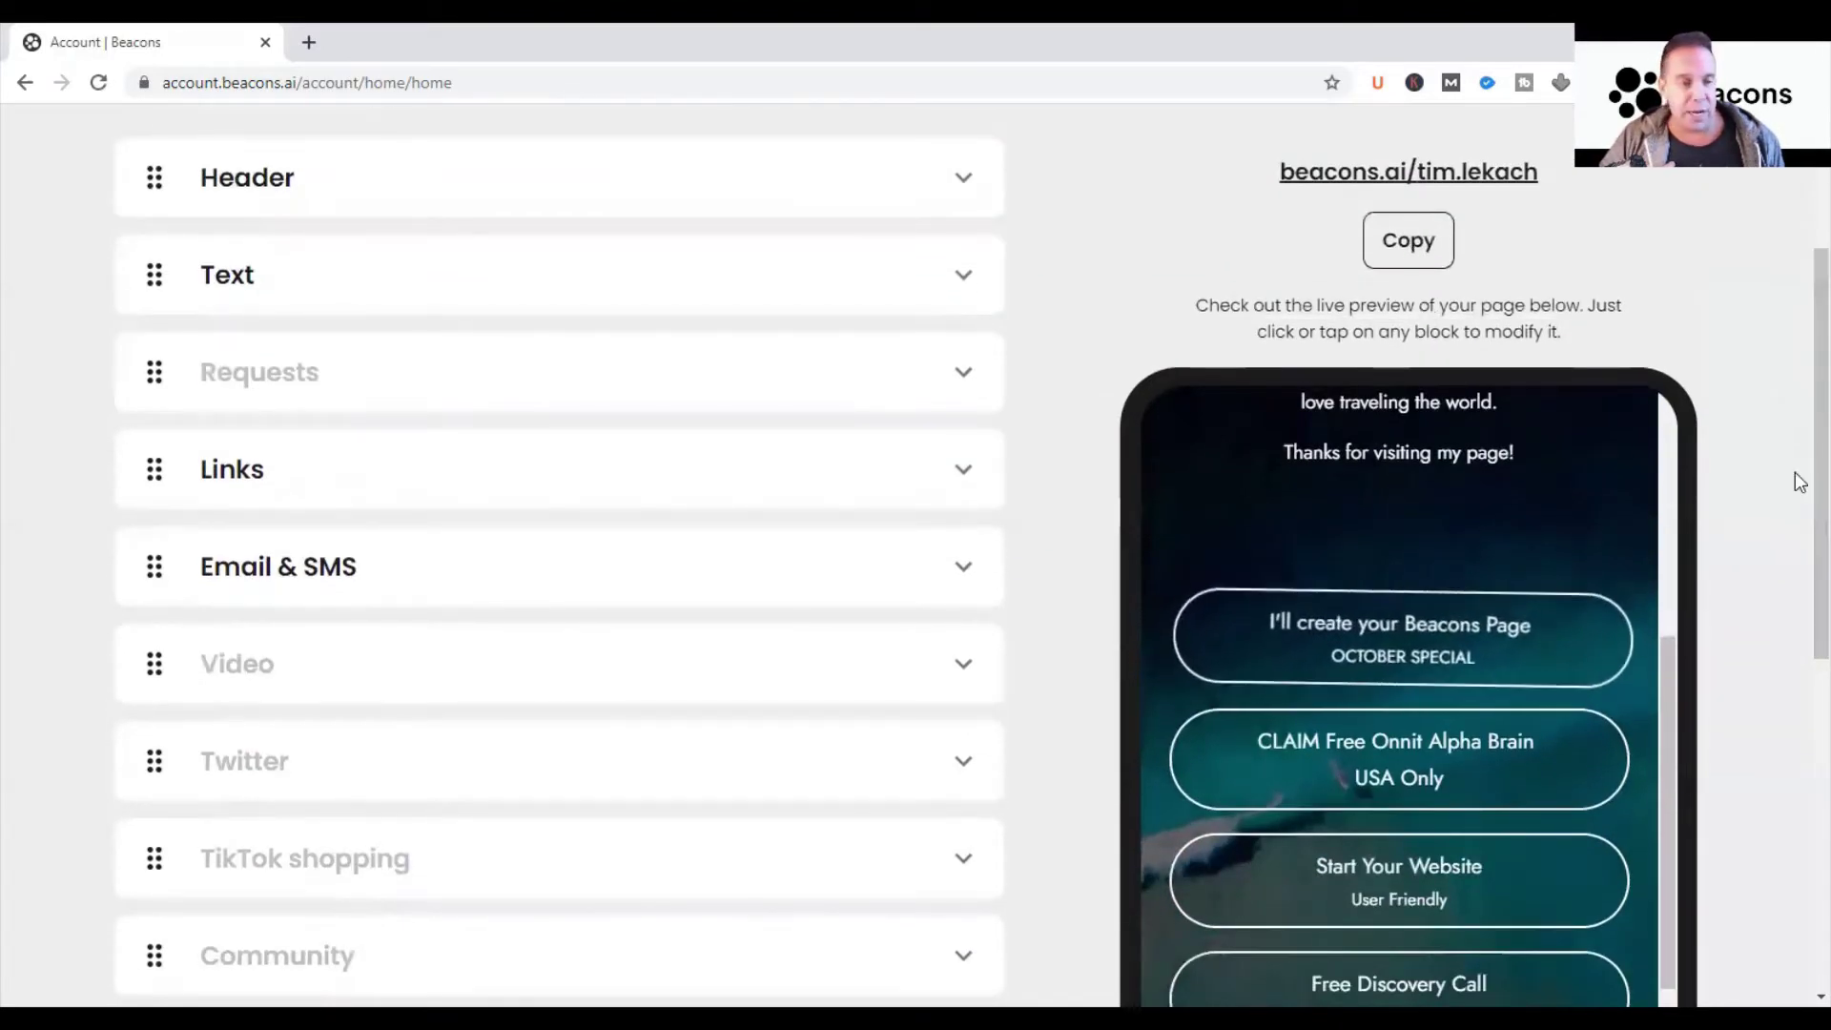
pyautogui.scroll(1, 1795, 441)
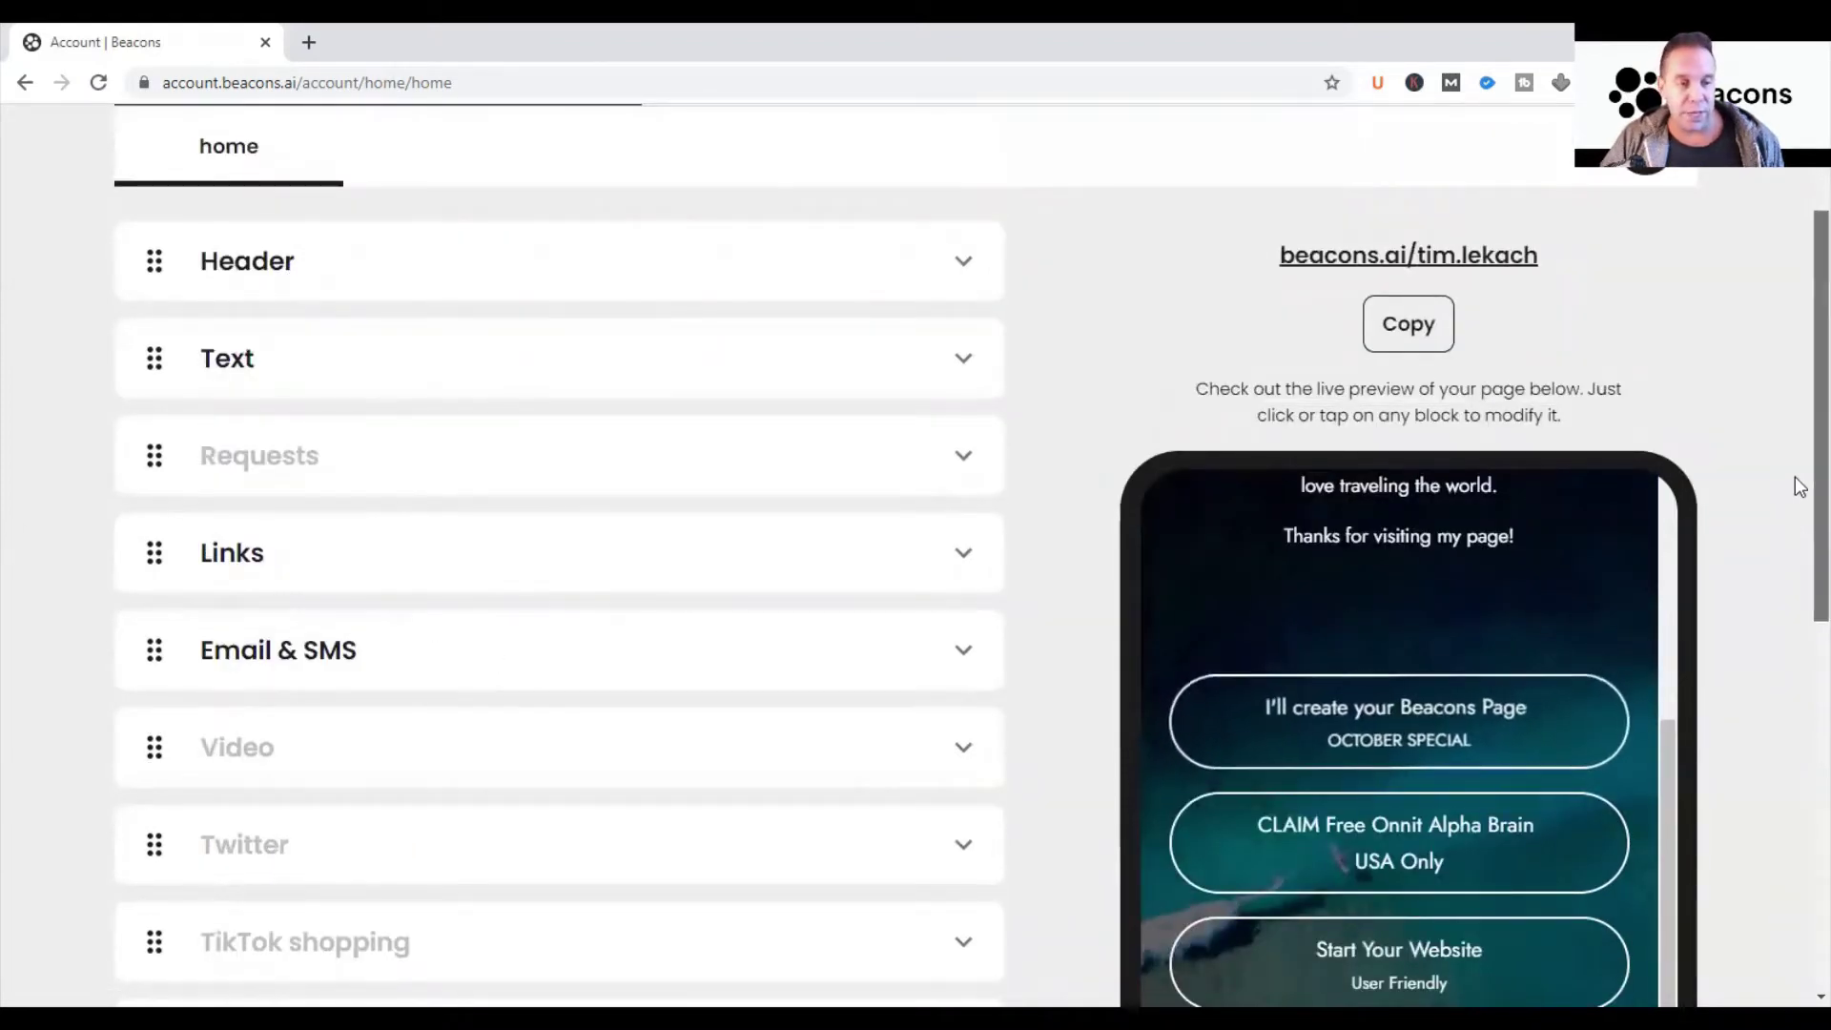
pyautogui.scroll(-3, 1799, 572)
pyautogui.scroll(-2, 1799, 620)
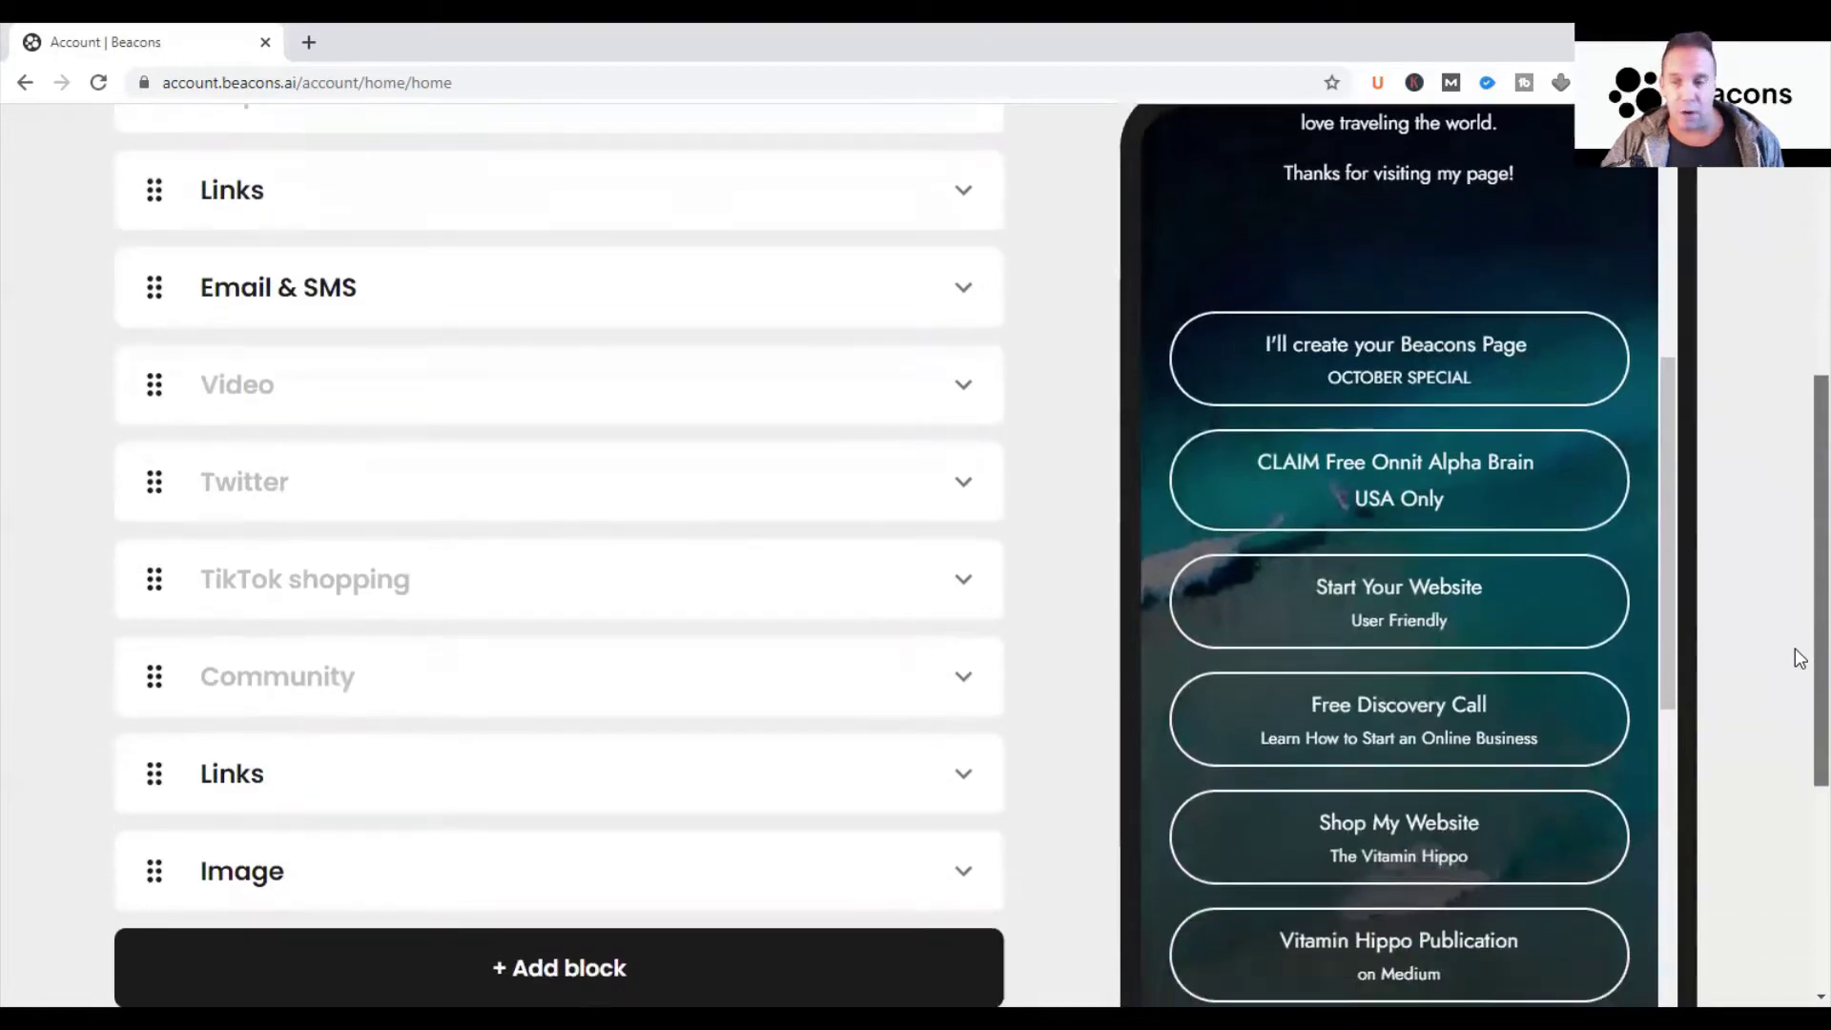
pyautogui.scroll(3, 1800, 573)
pyautogui.scroll(1, 1796, 505)
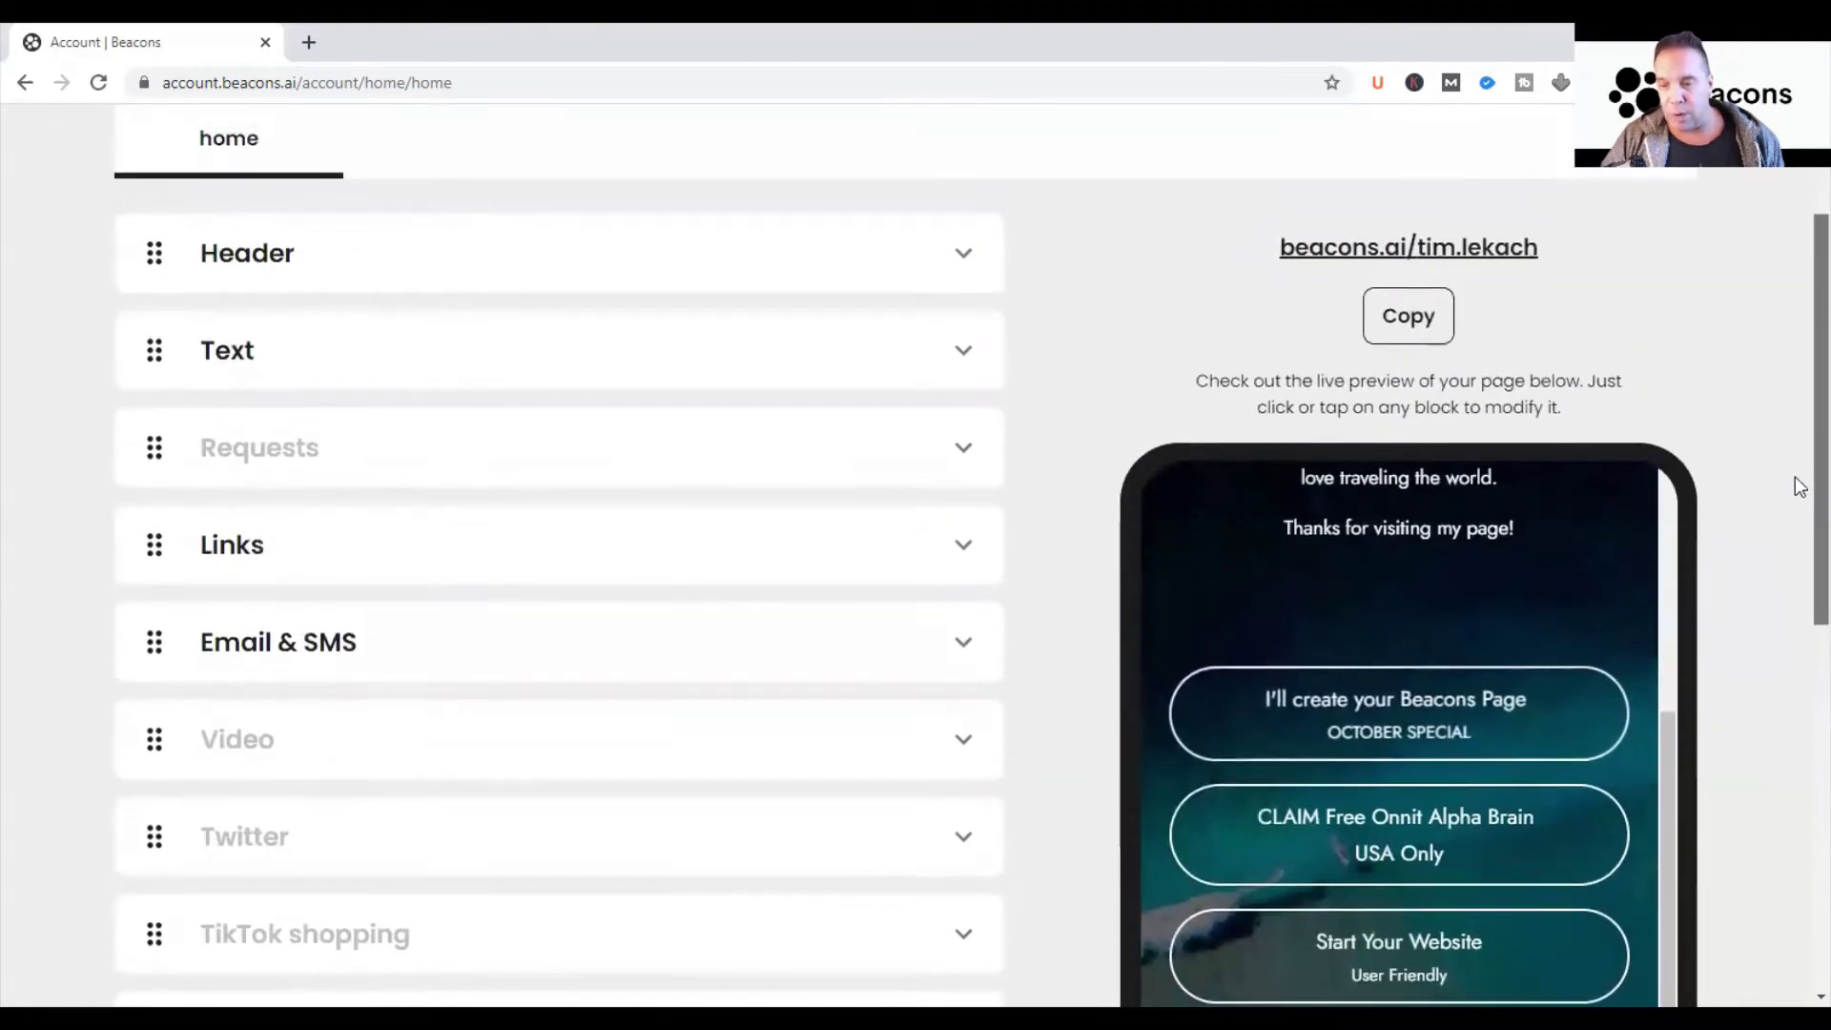
# Step: Open the Header block settings and try the Square picture shape before going back to Circle
pyautogui.click(493, 251)
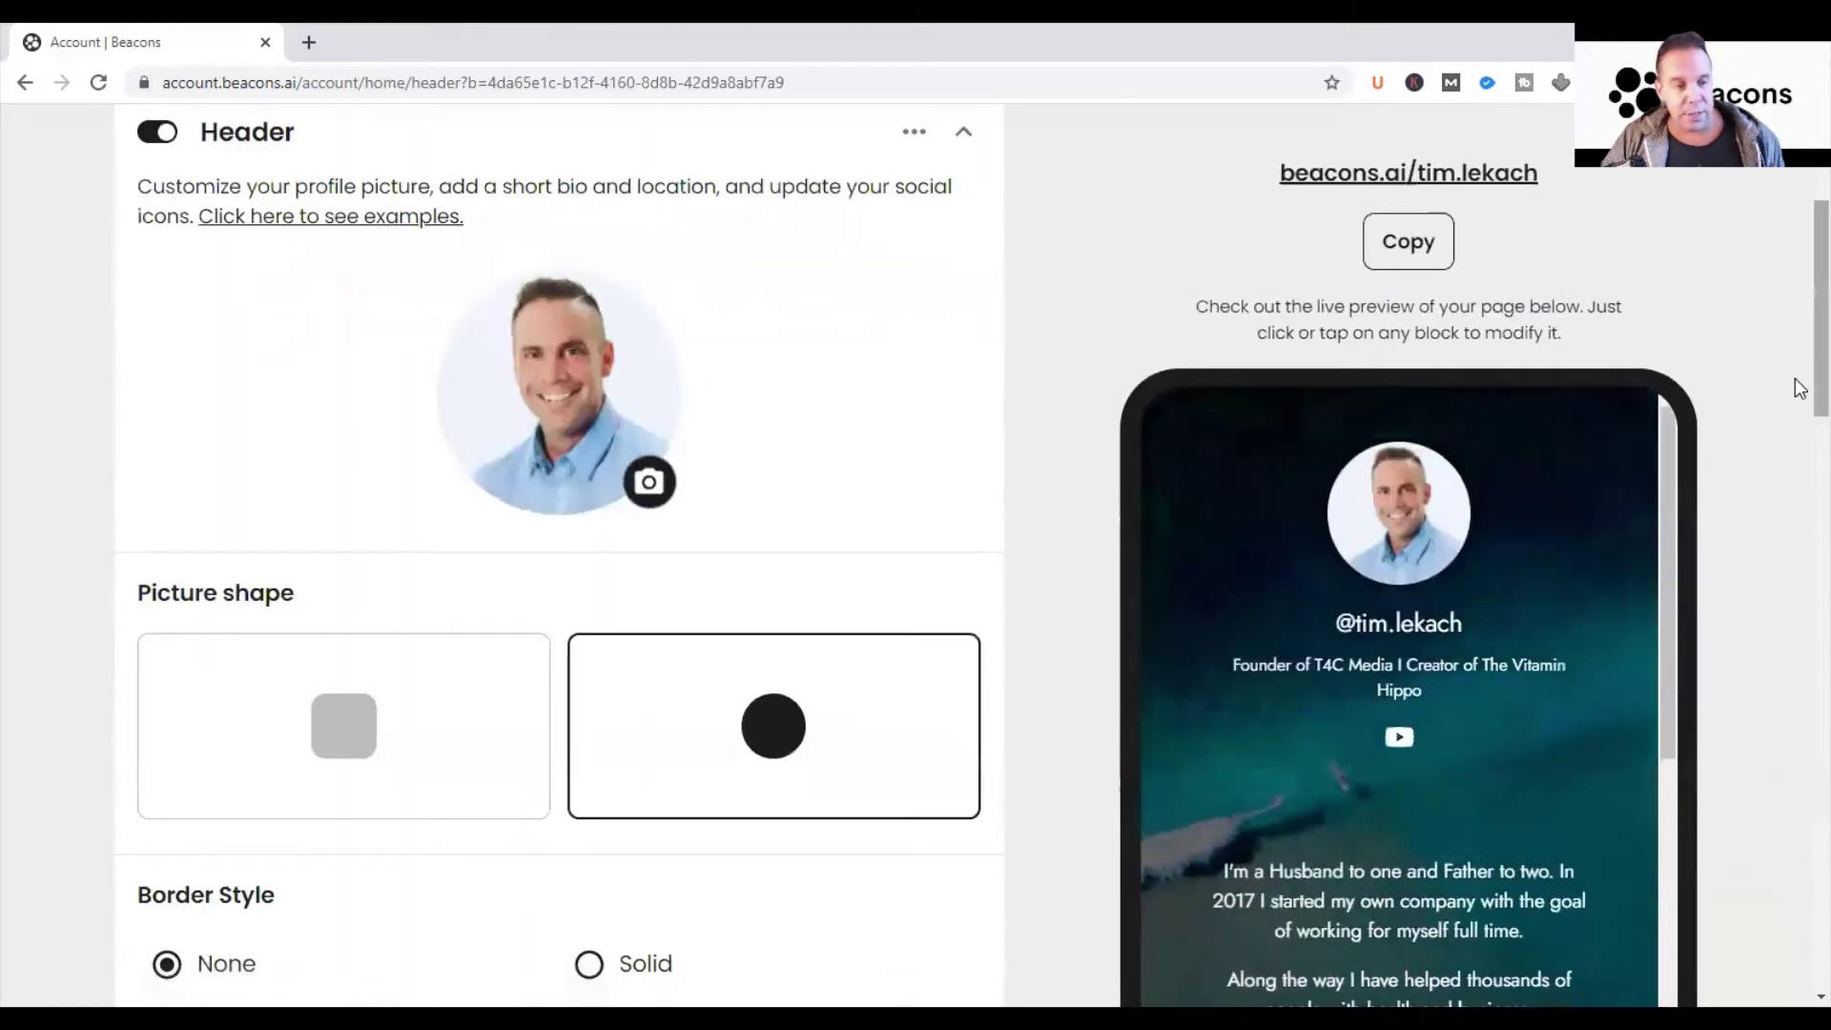
pyautogui.scroll(-1, 1799, 398)
pyautogui.scroll(-1, 1799, 399)
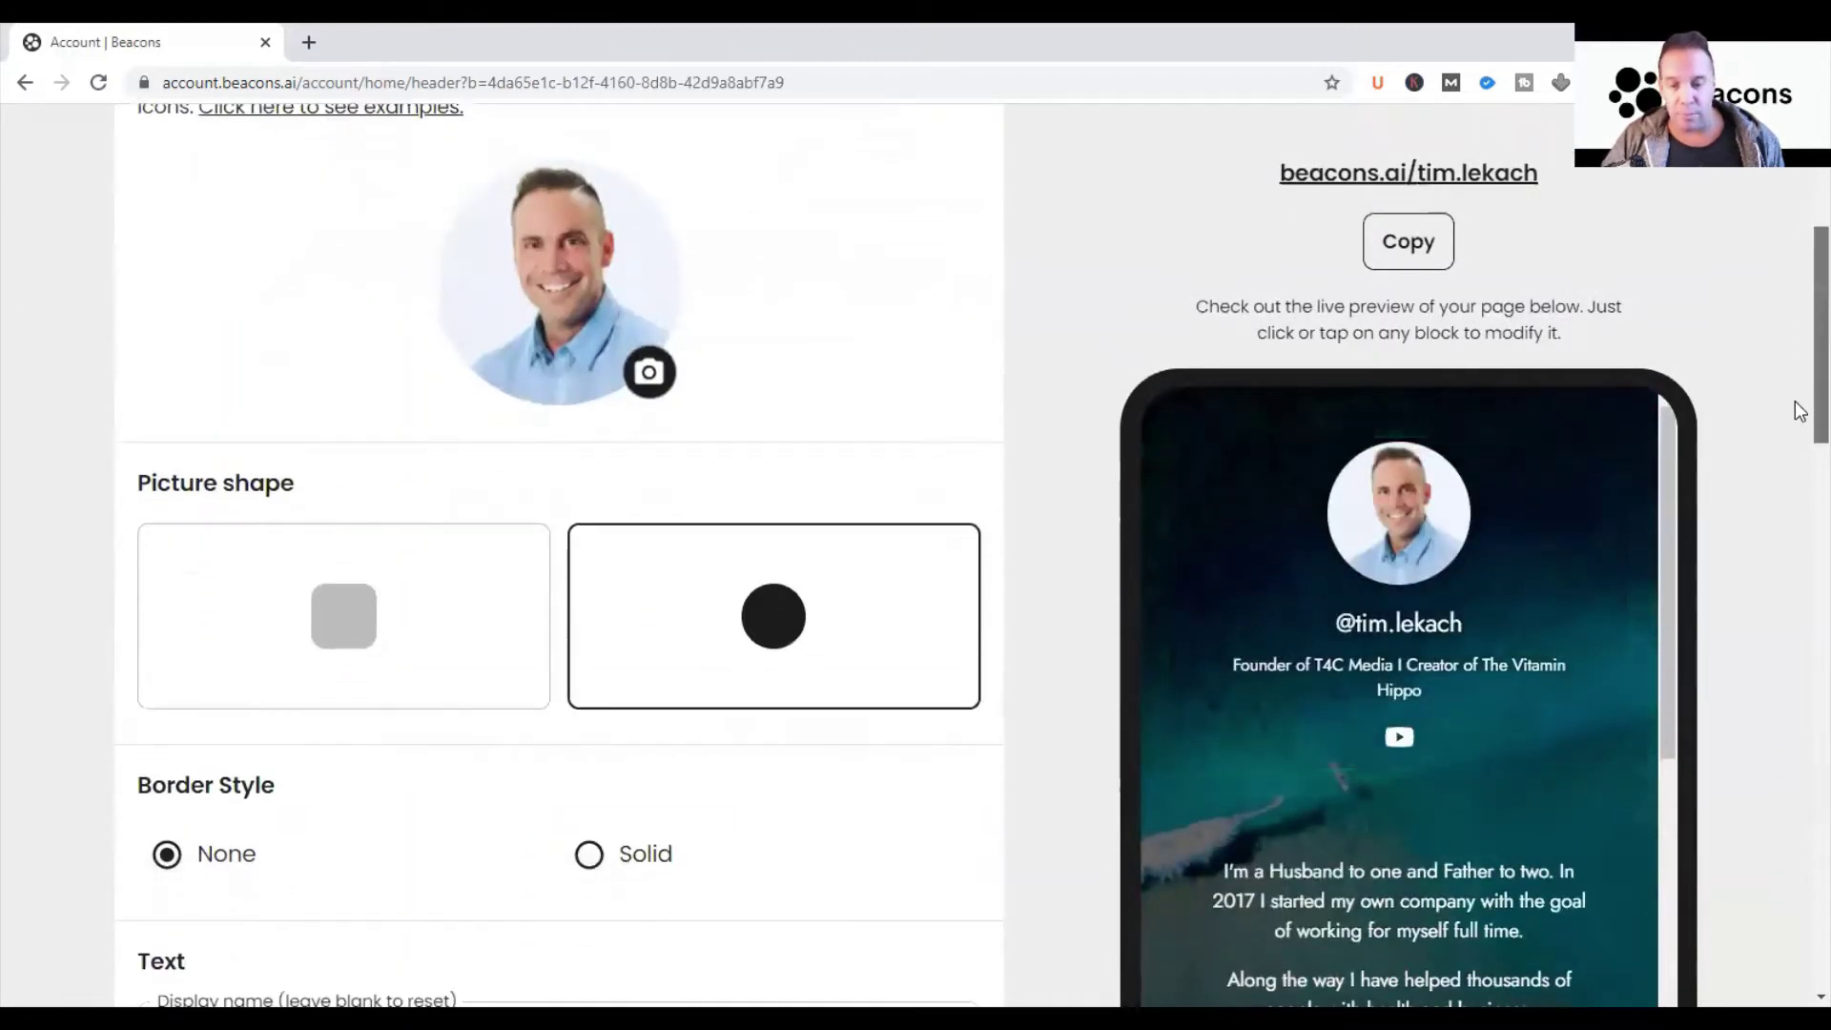
pyautogui.click(319, 649)
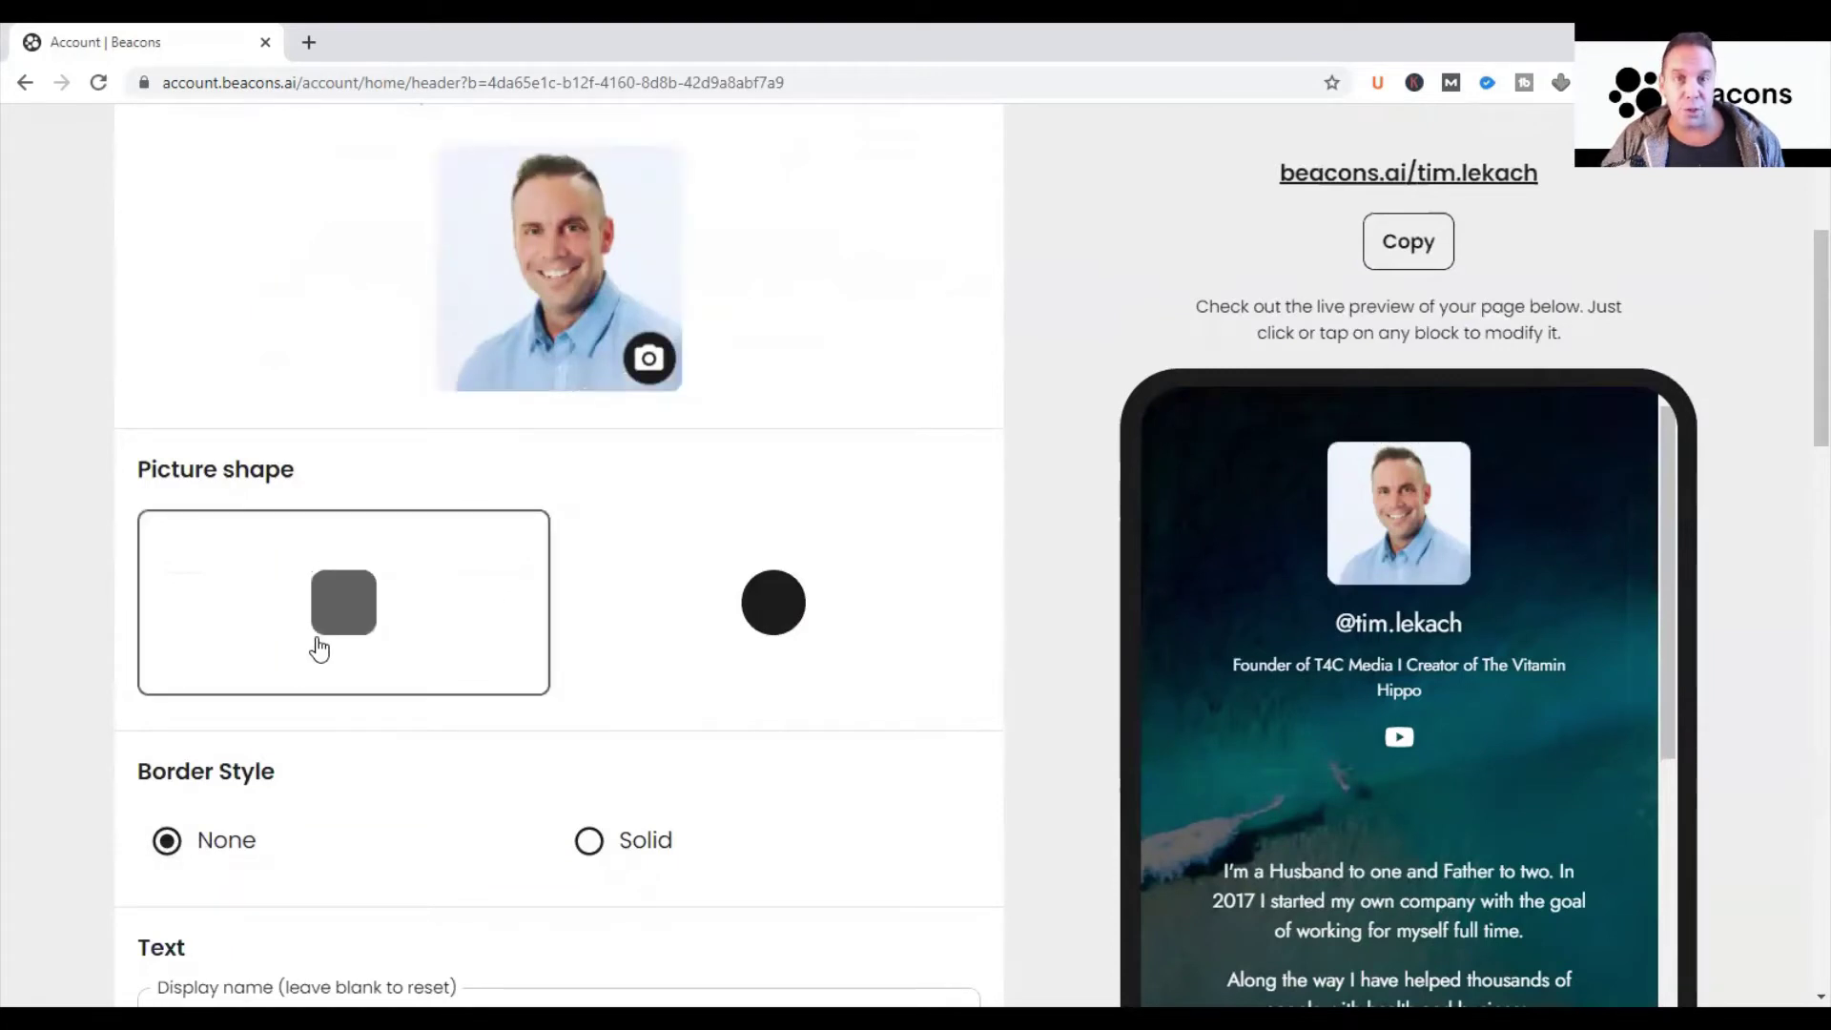
pyautogui.click(732, 629)
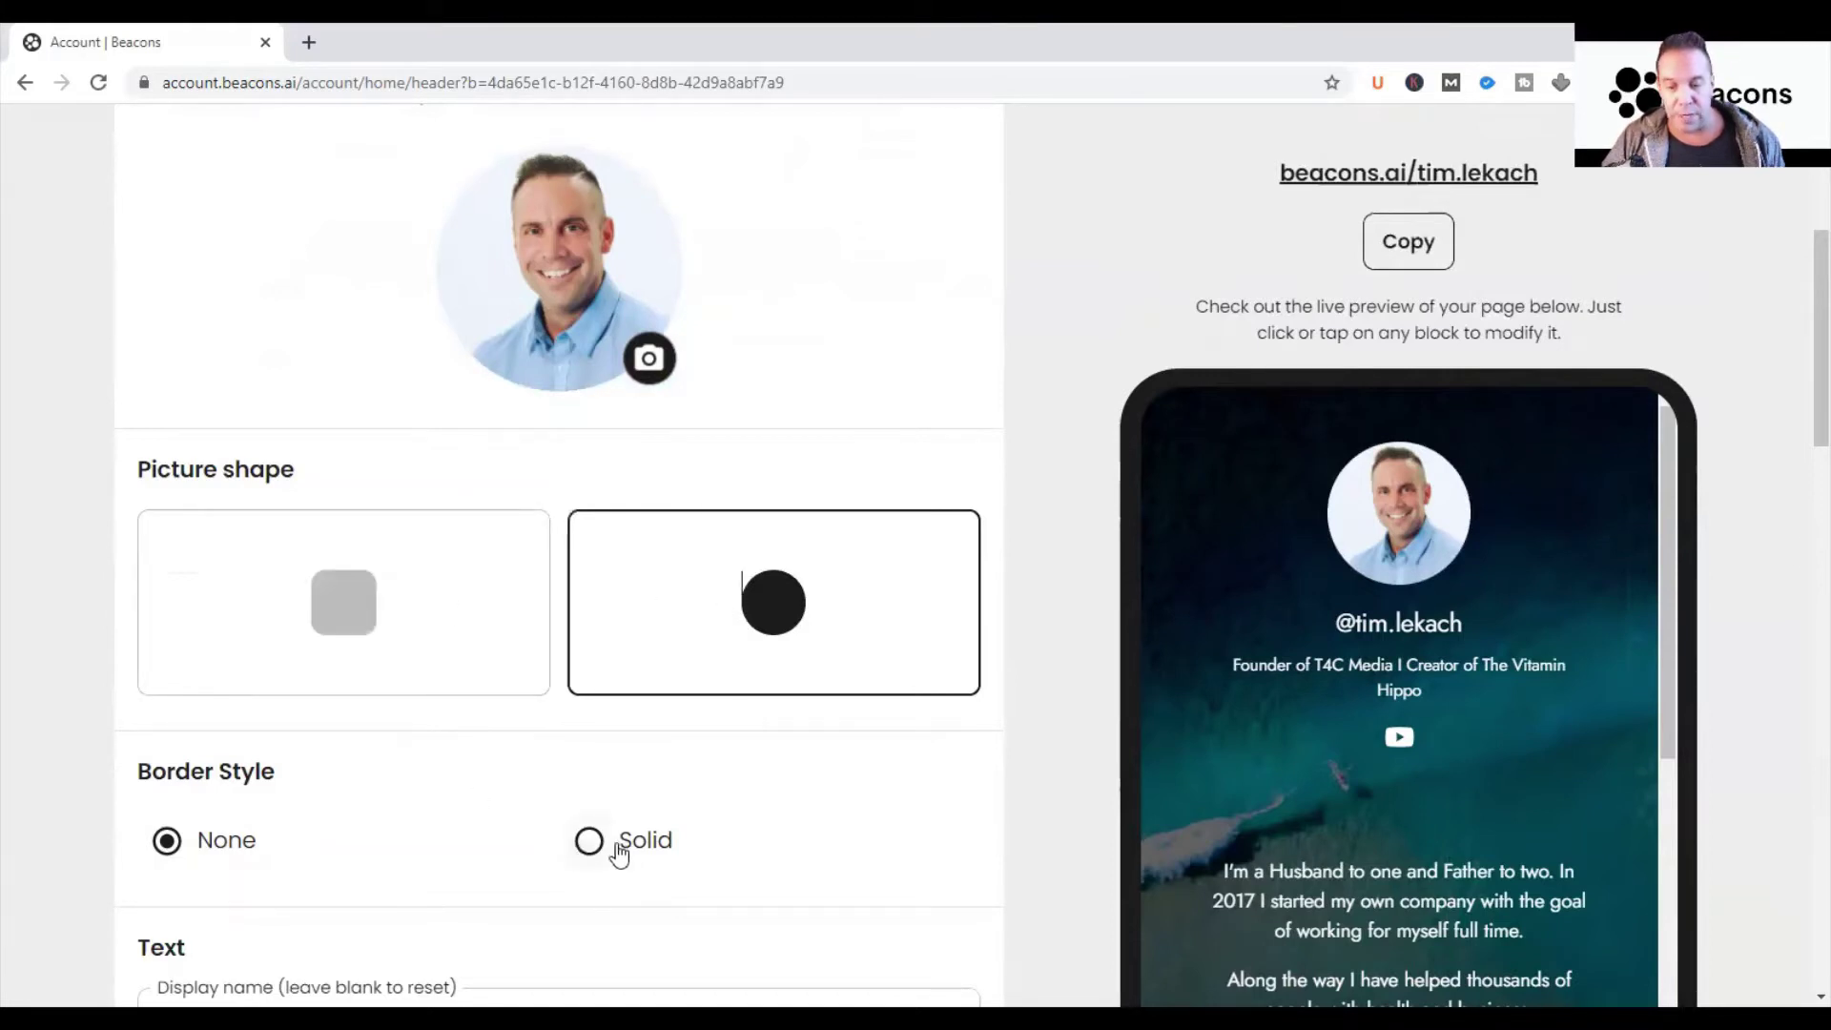
# Step: Give the profile picture a Solid border, after briefly trying None
pyautogui.click(589, 841)
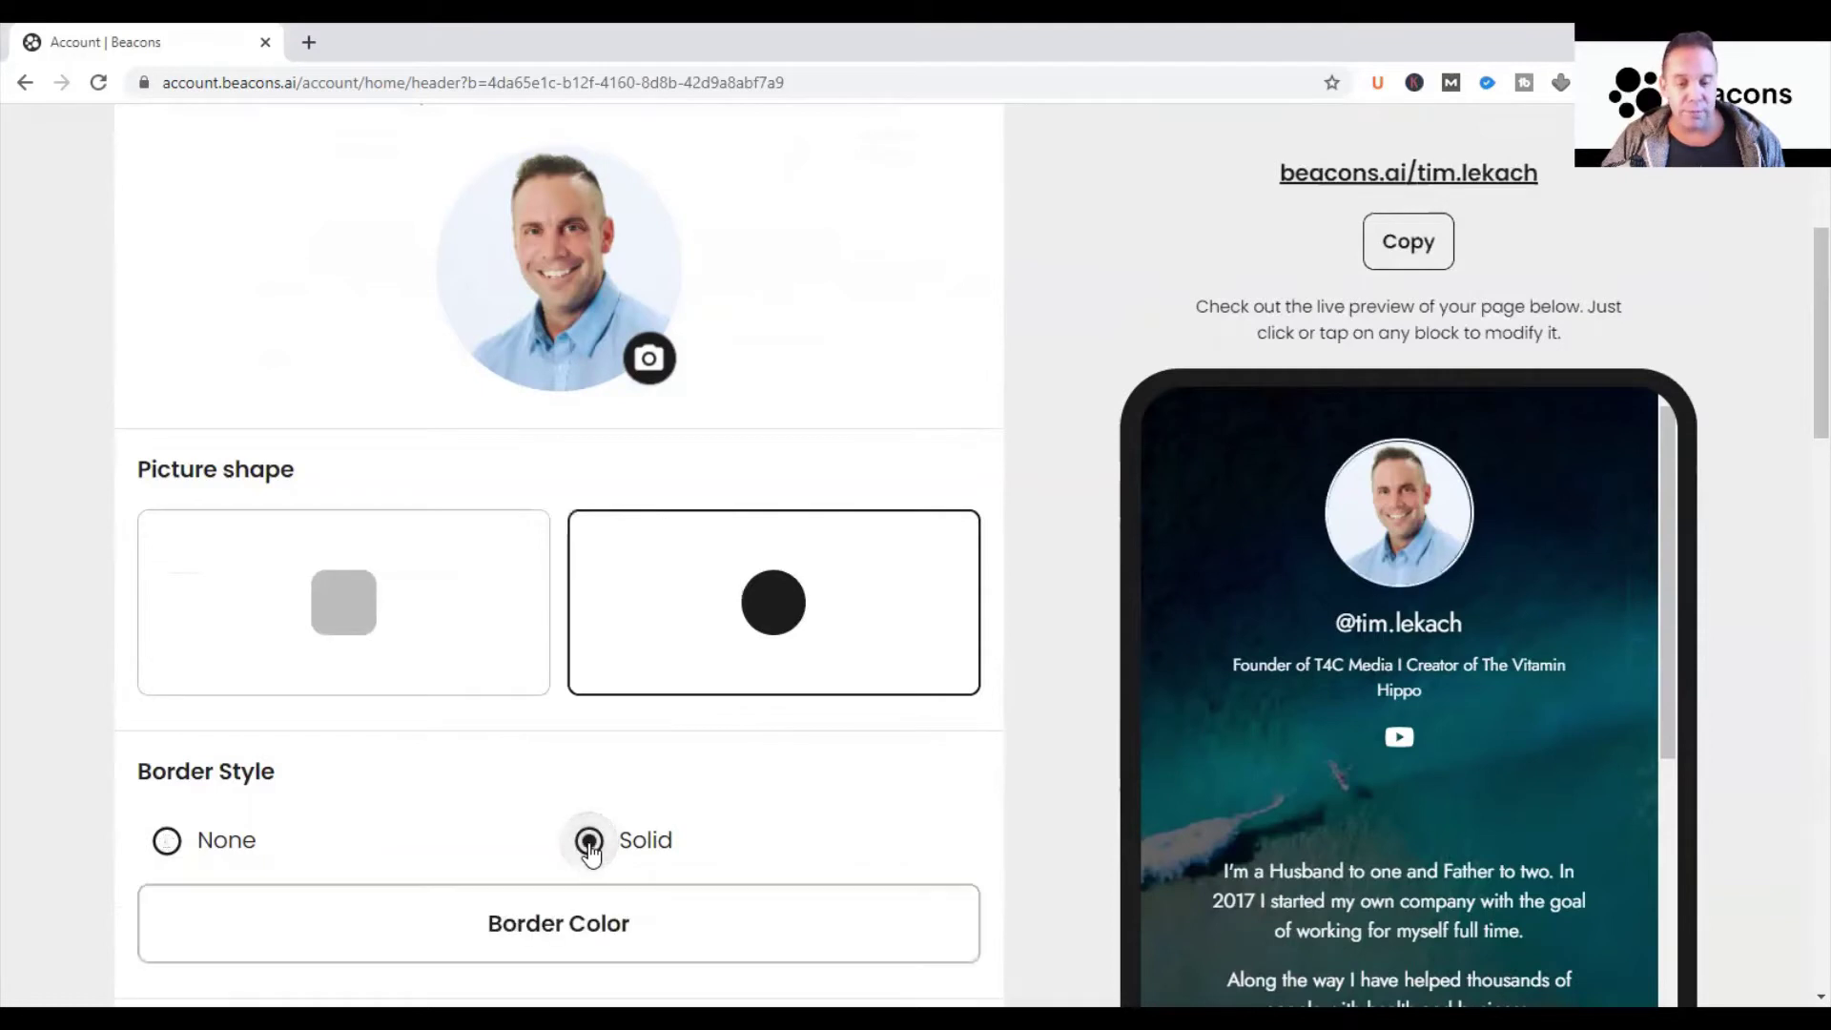
pyautogui.click(167, 841)
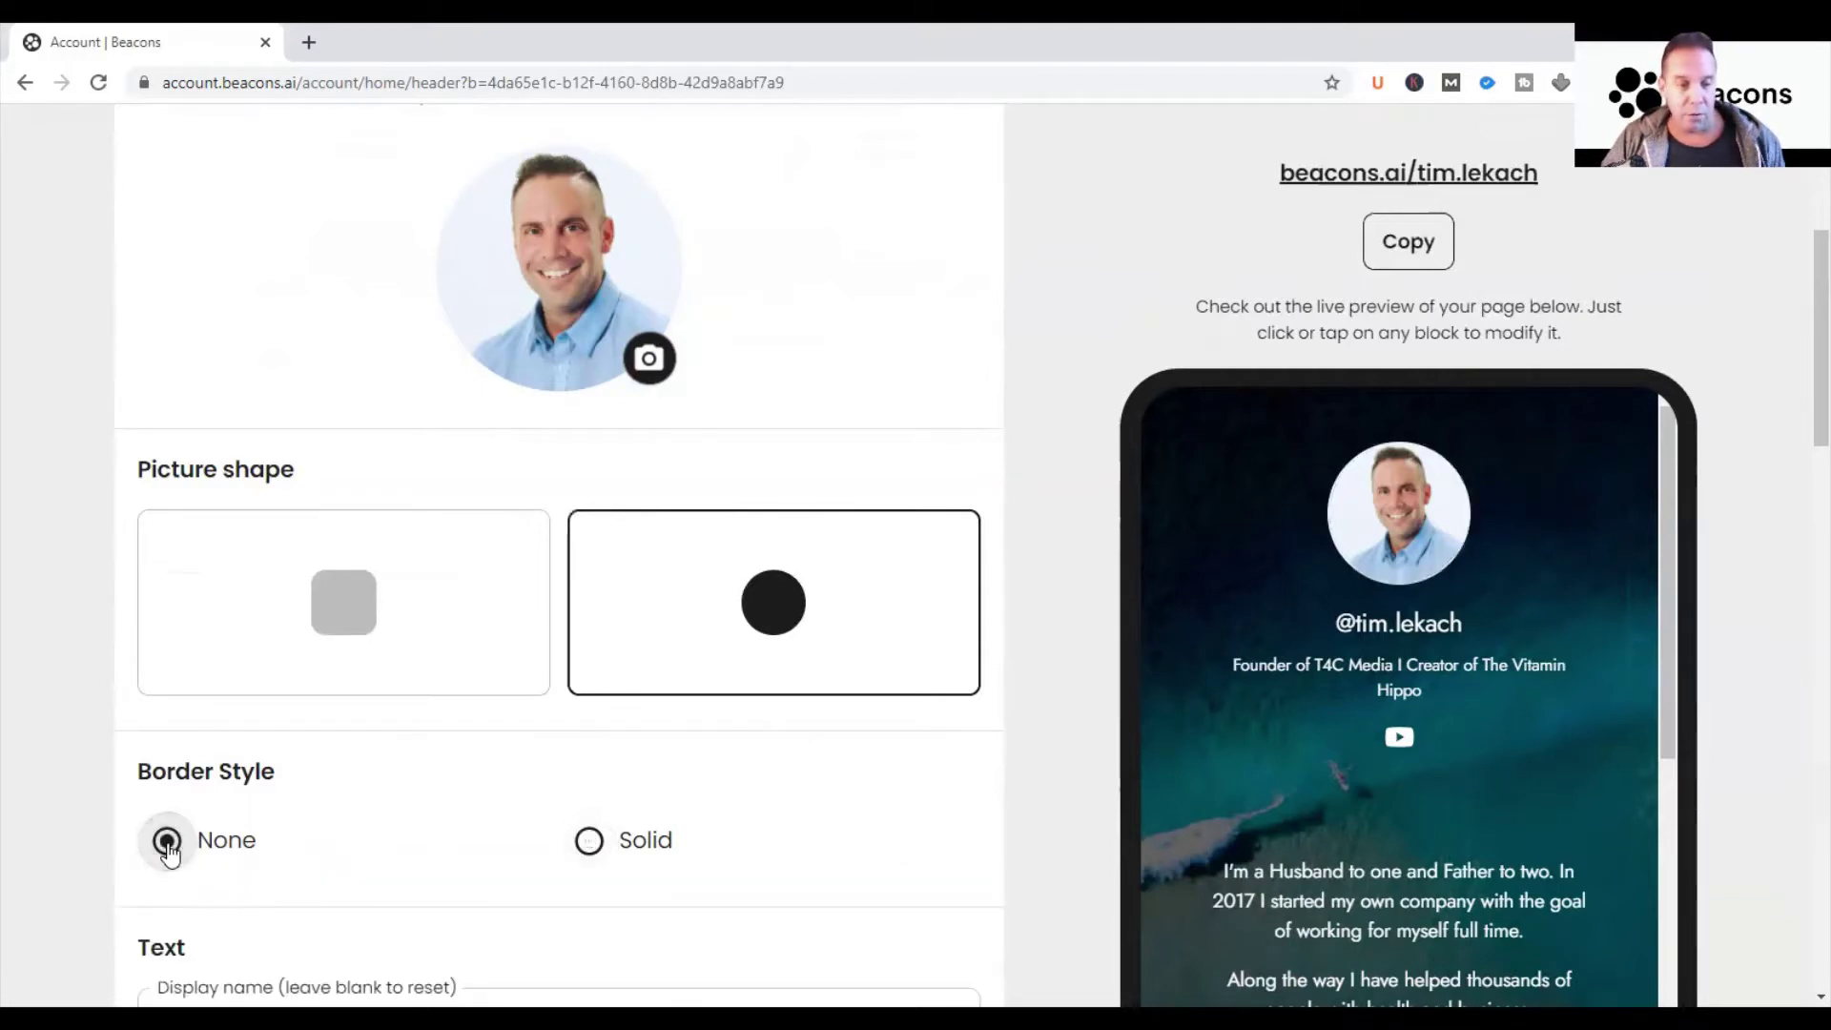
pyautogui.click(615, 858)
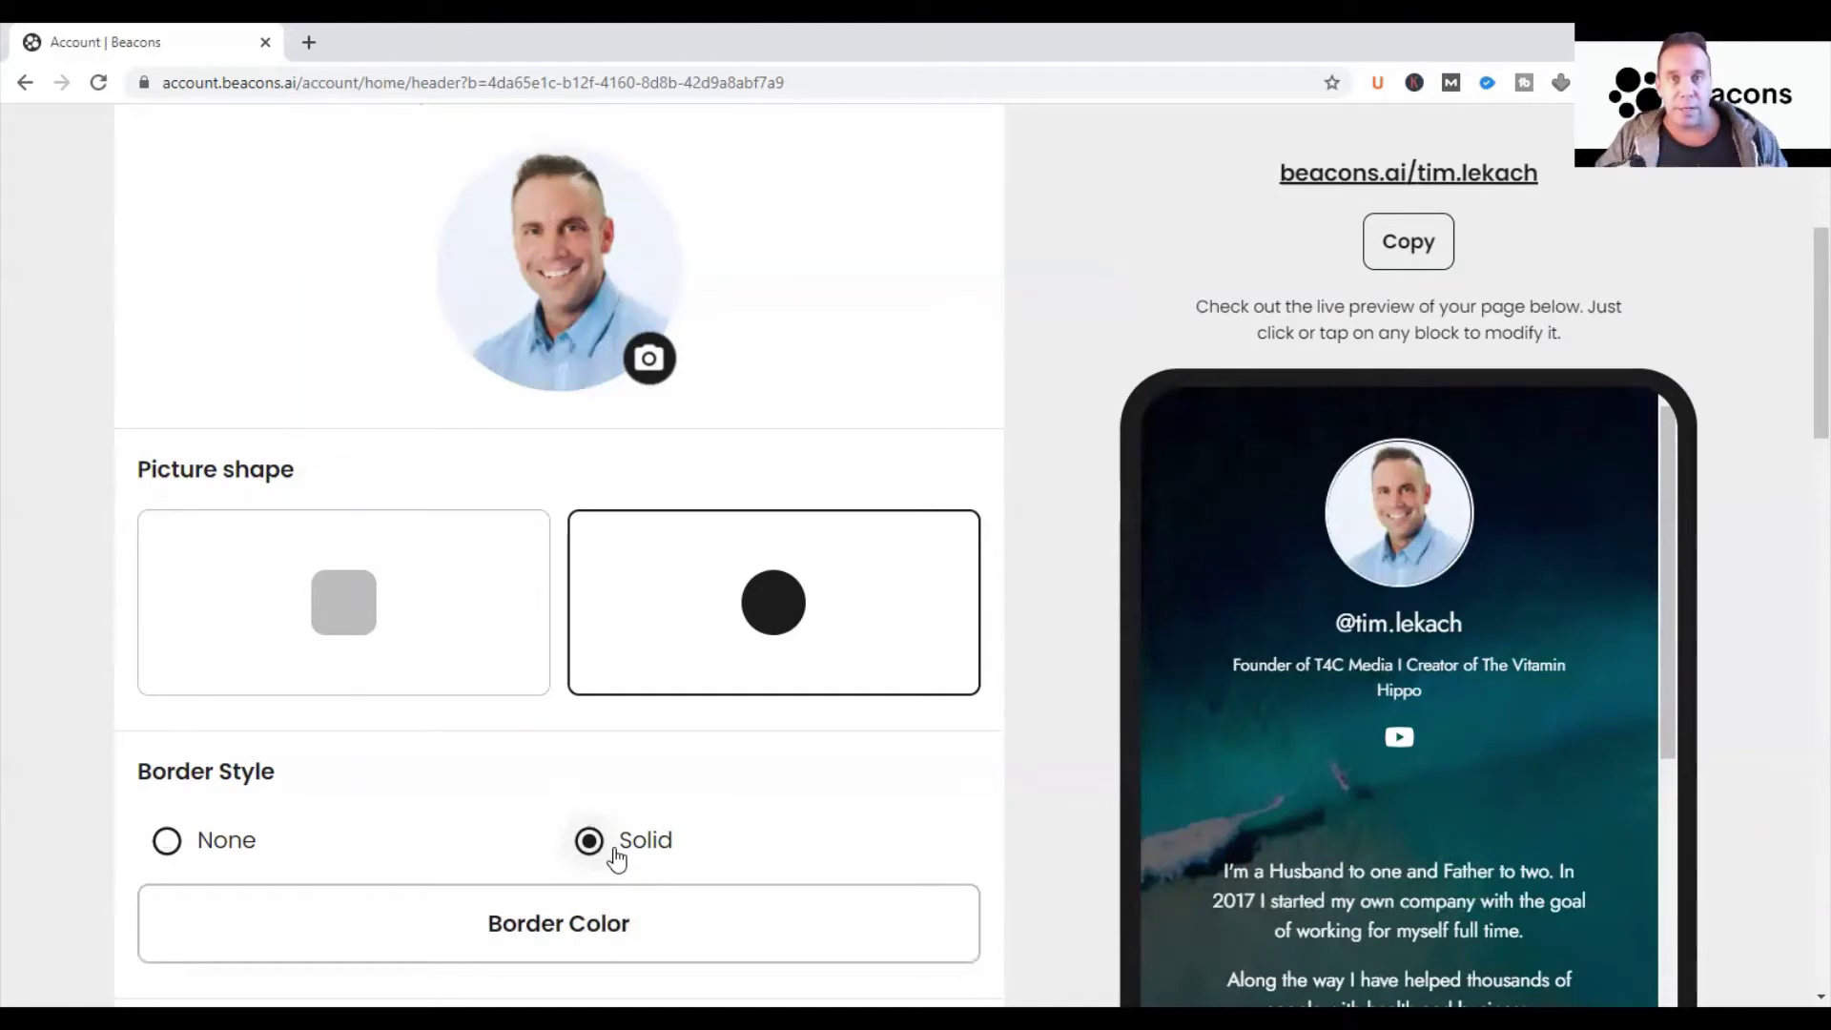
# Step: Set the profile picture border back to None after retrying Solid
pyautogui.click(166, 841)
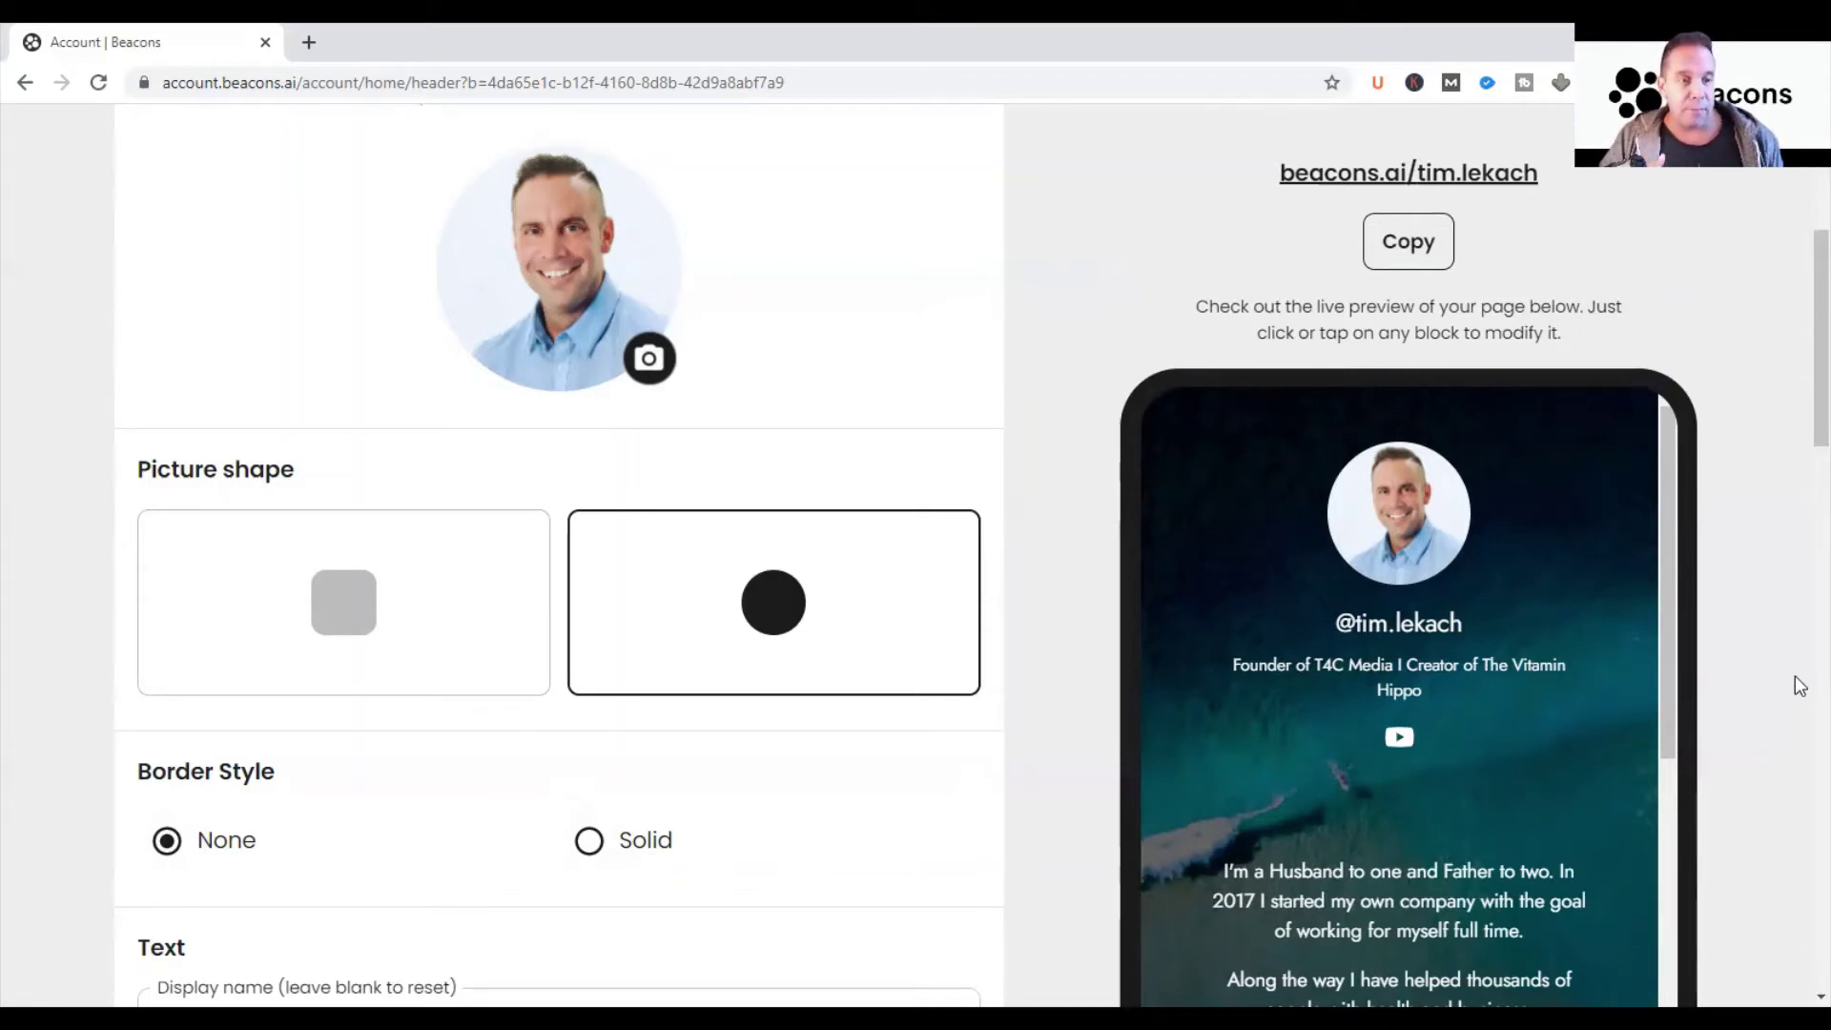
pyautogui.moveTo(1799, 362)
pyautogui.mouseDown()
pyautogui.moveTo(1799, 415)
pyautogui.moveTo(1799, 360)
pyautogui.mouseUp()
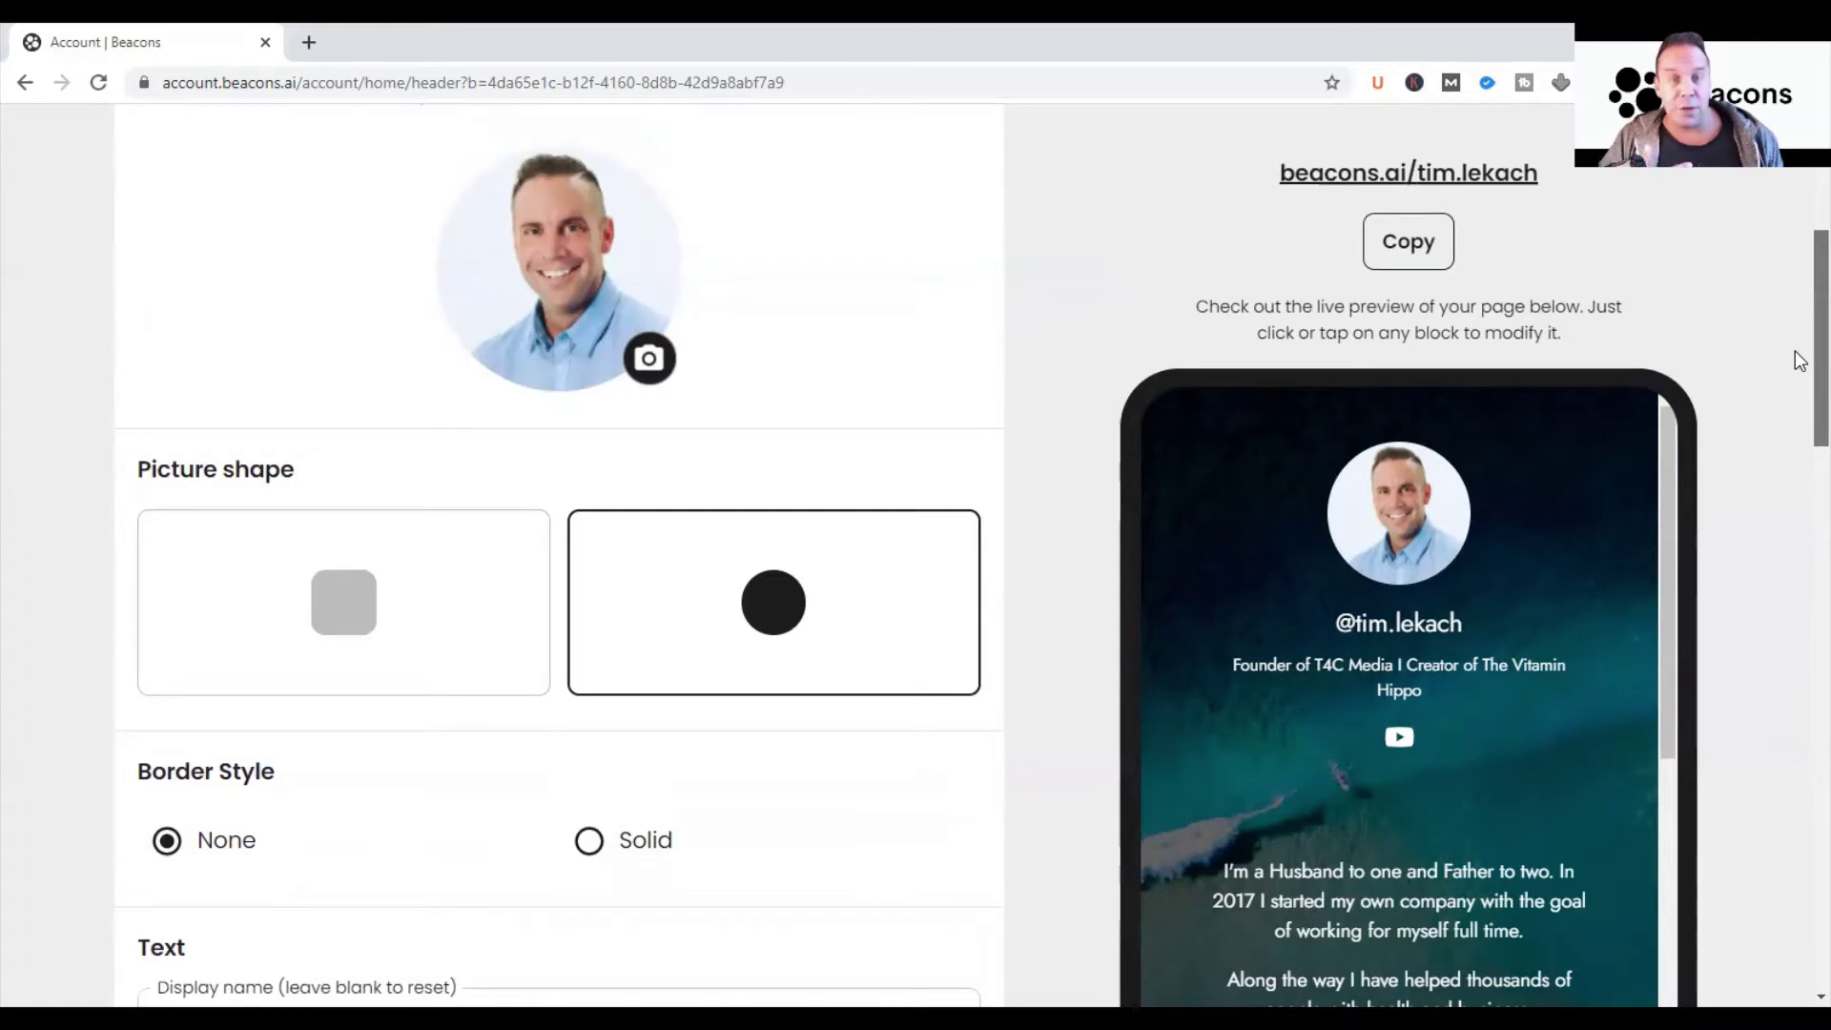
pyautogui.moveTo(1794, 351); pyautogui.dragTo(1794, 390)
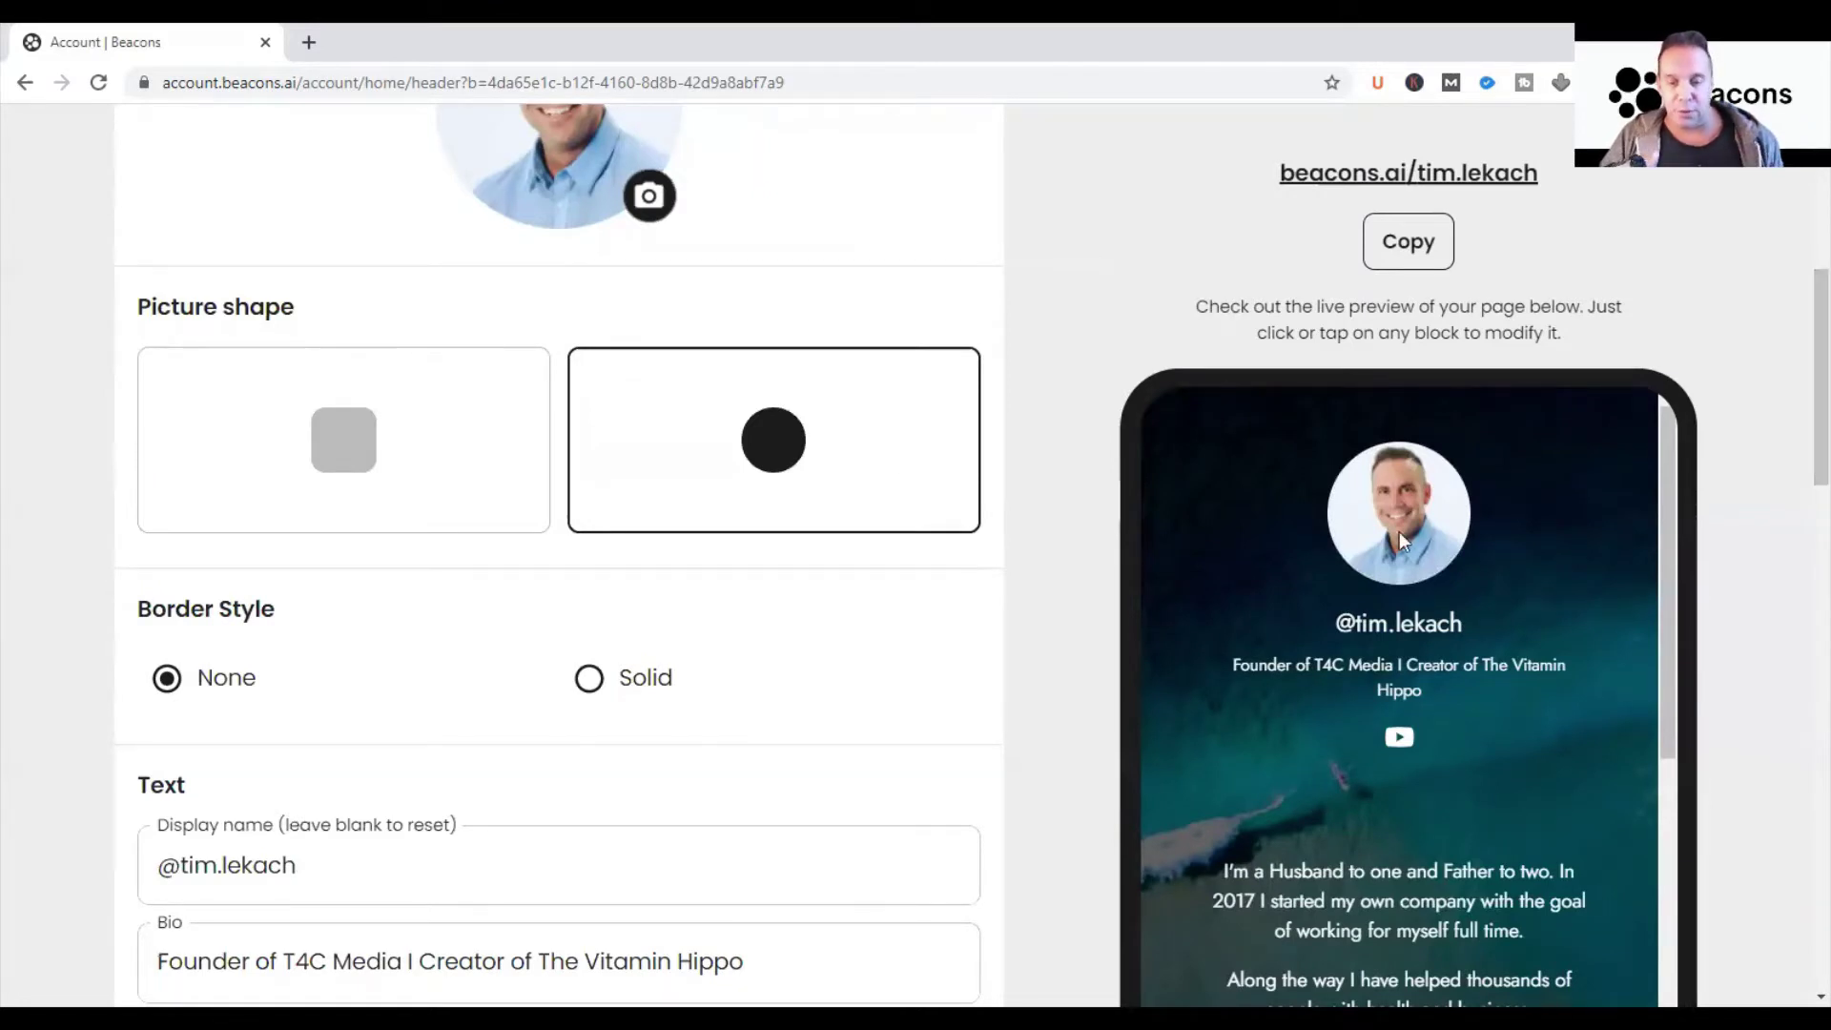
pyautogui.click(590, 678)
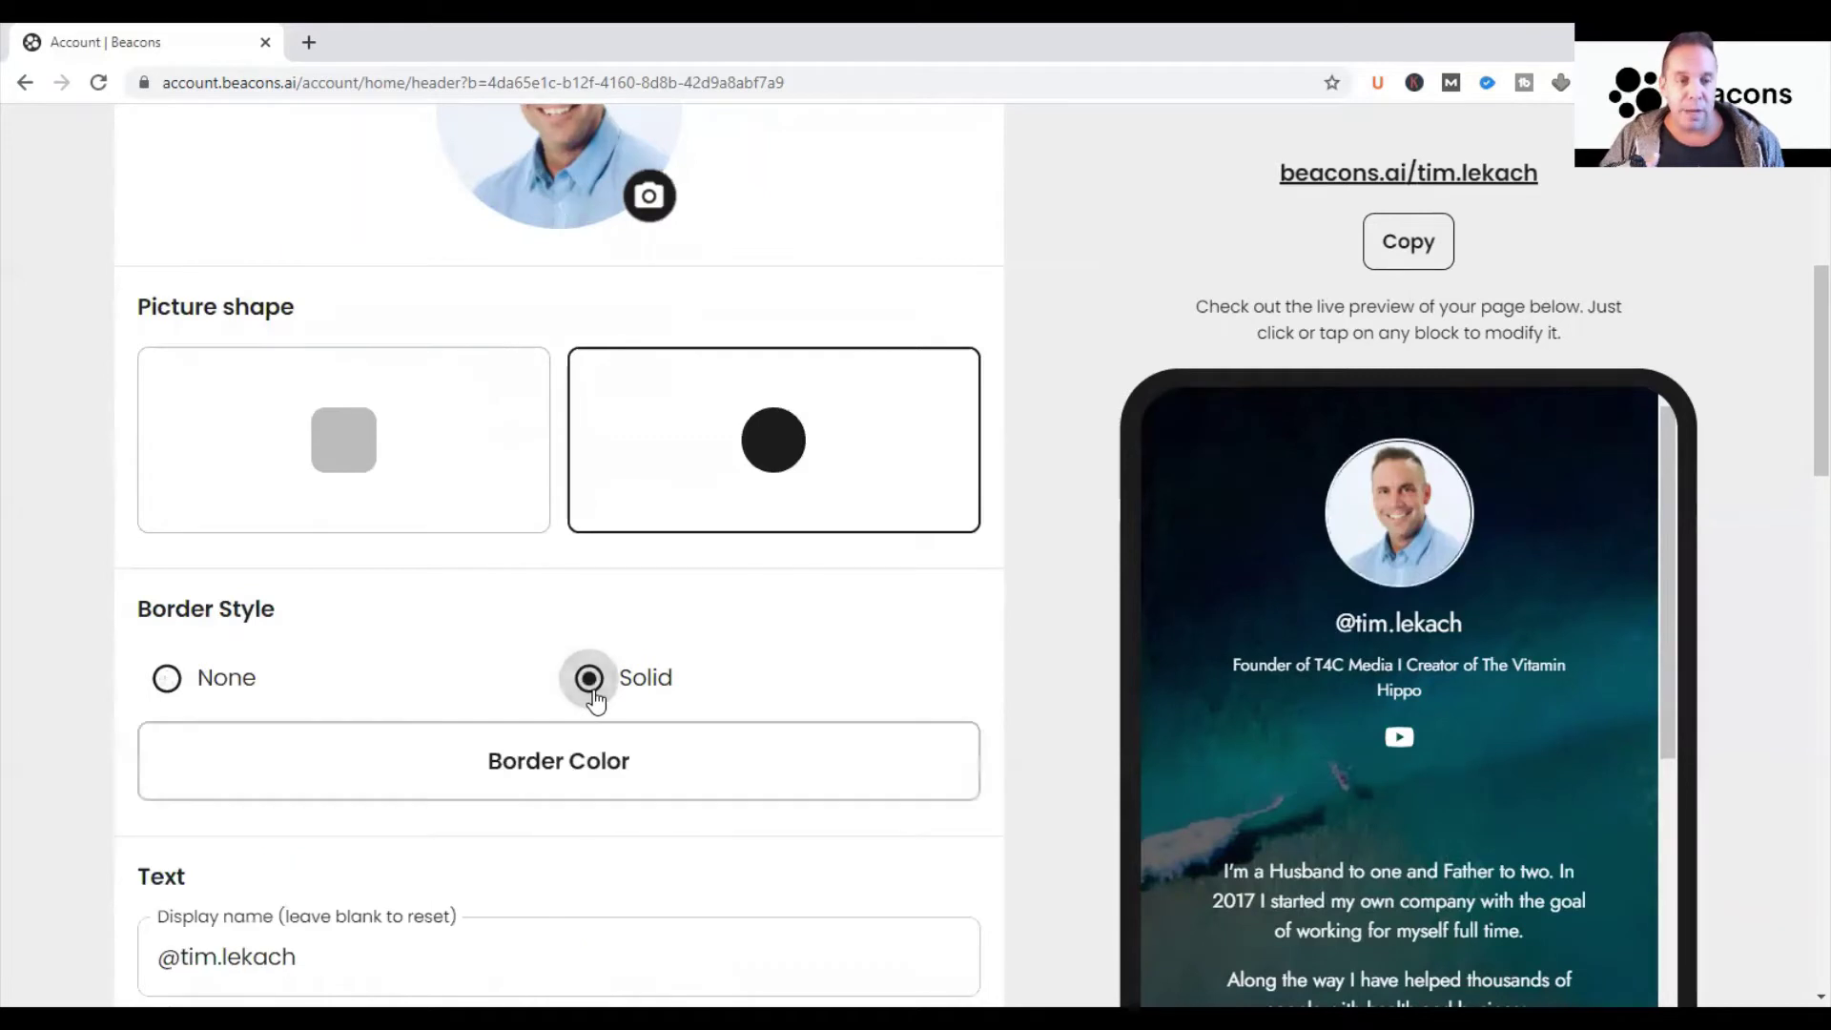
pyautogui.click(167, 678)
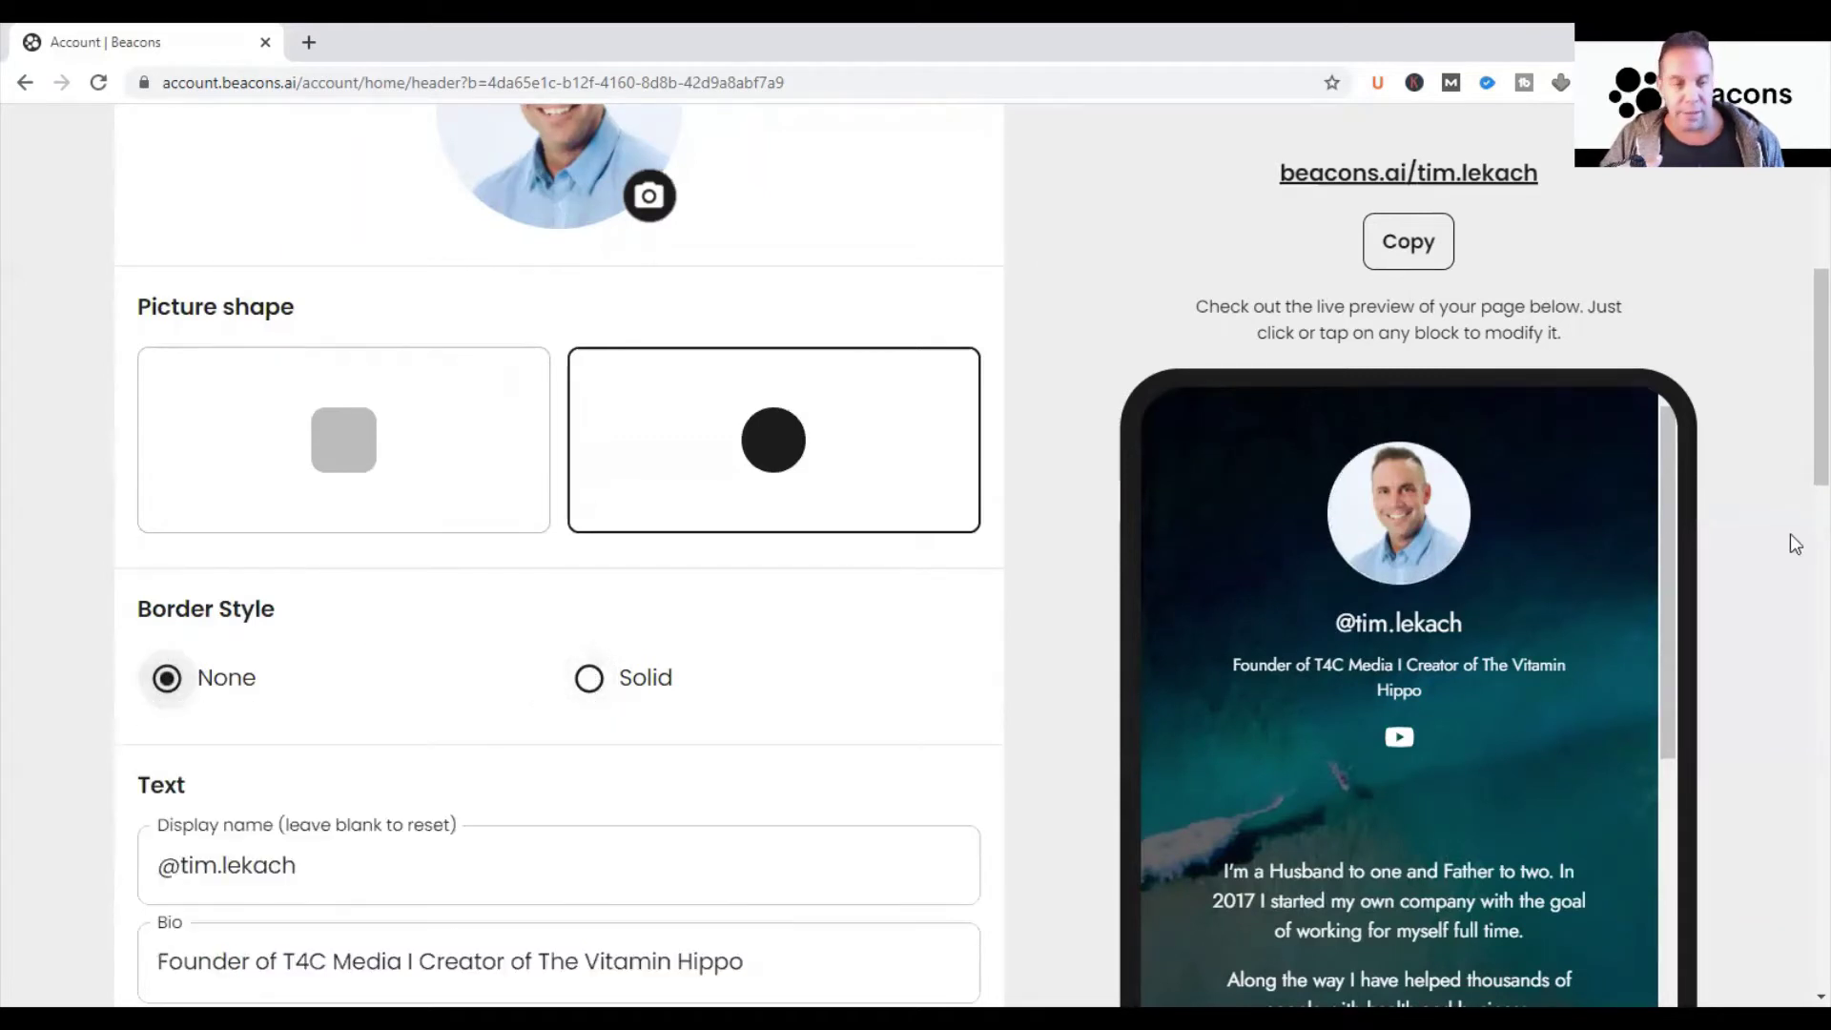
# Step: Collapse the Header settings to return to the page's block list
pyautogui.scroll(-2, 1799, 422)
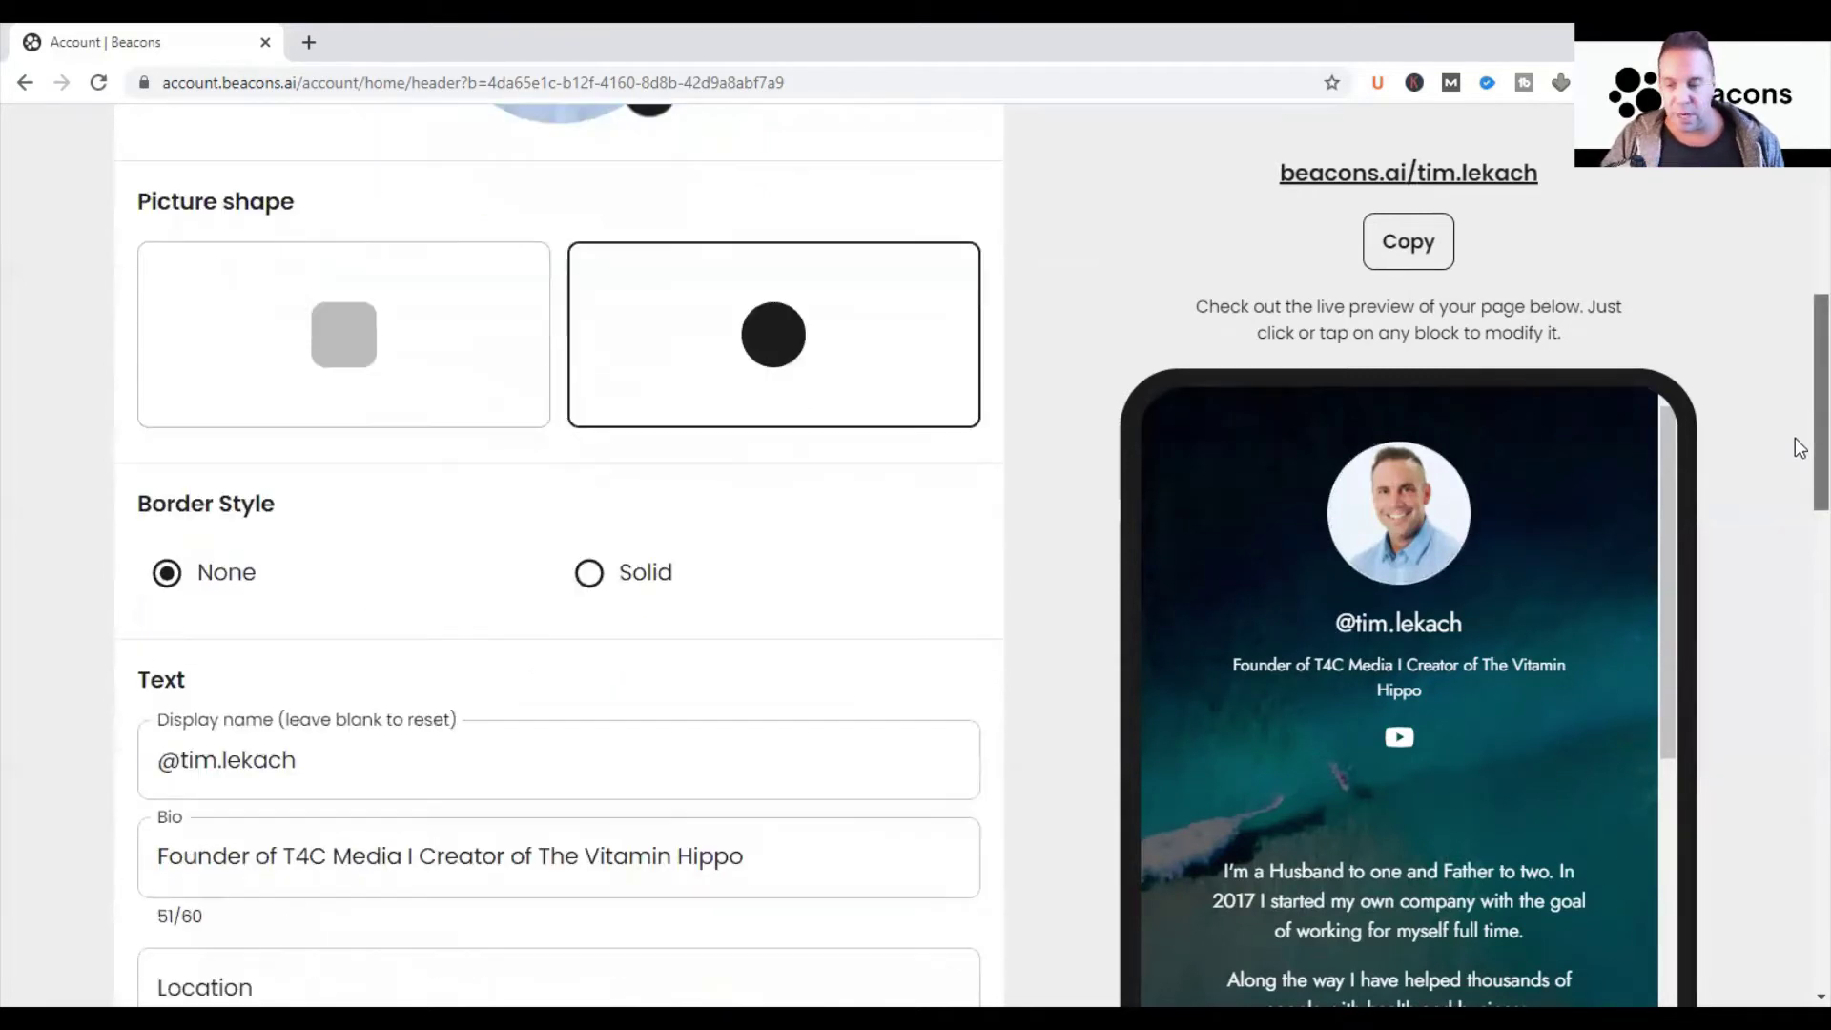
pyautogui.scroll(-1, 1799, 489)
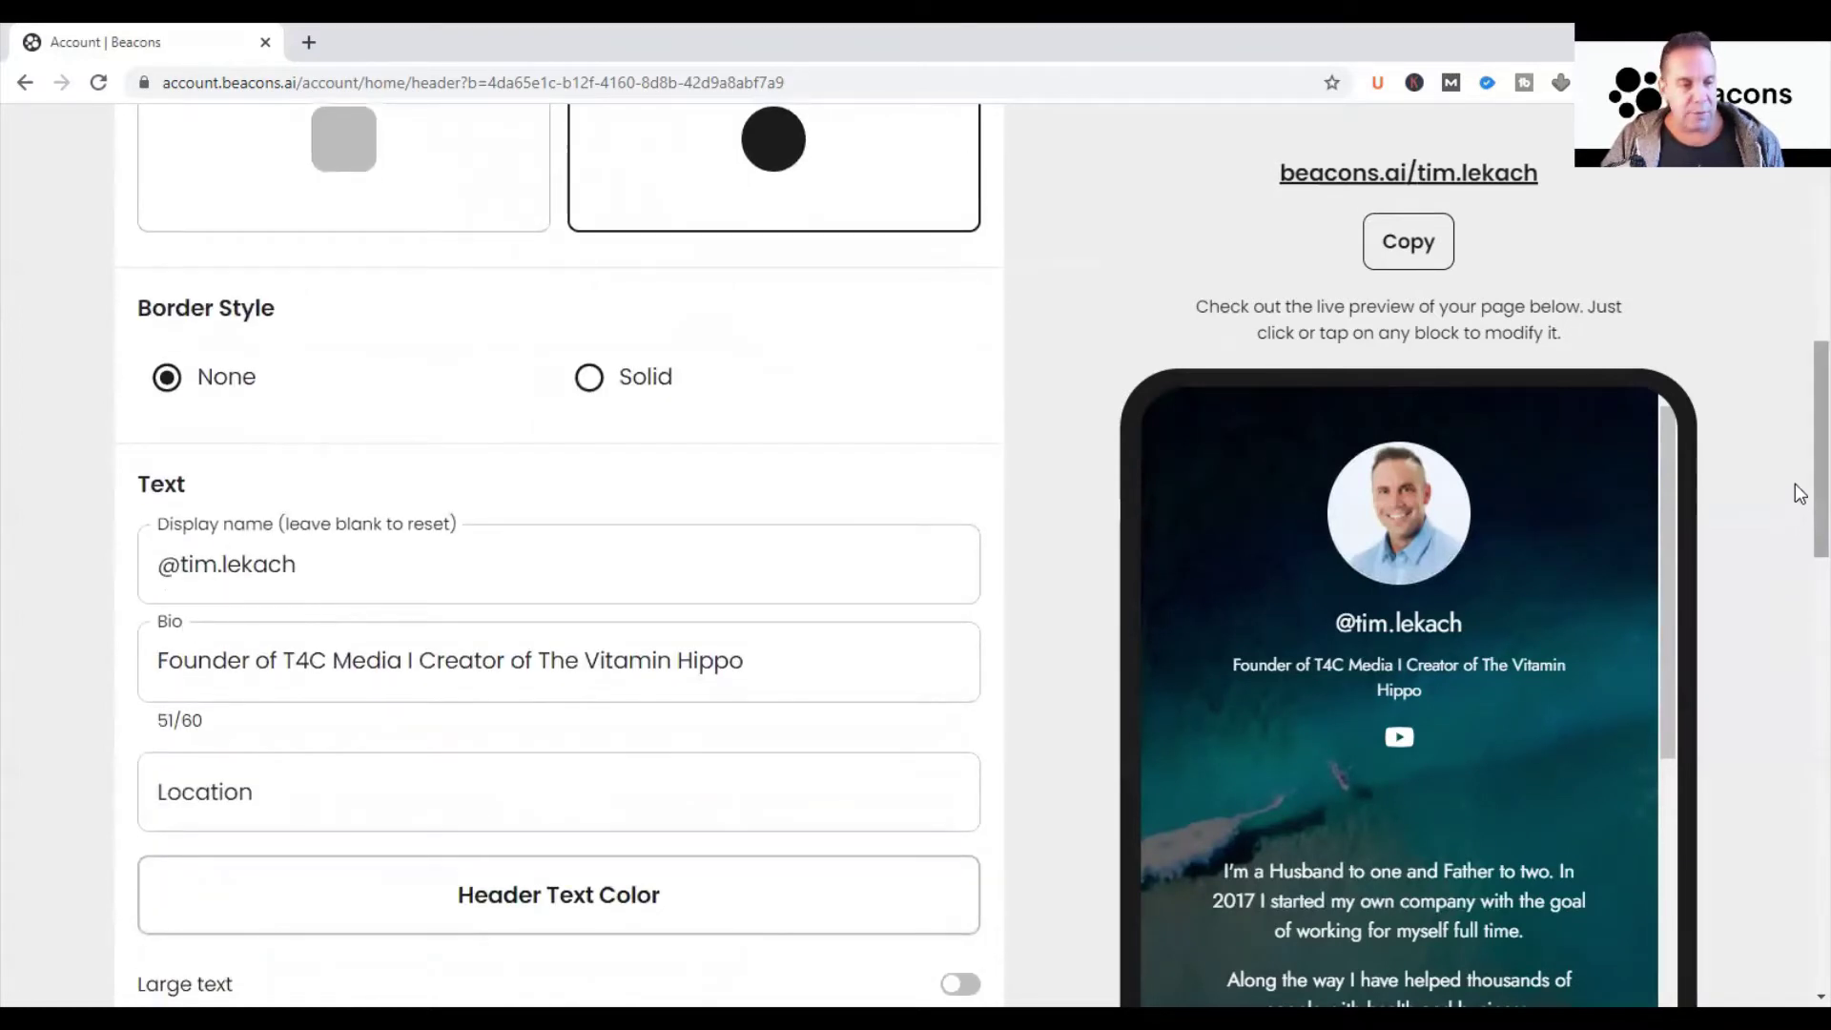
pyautogui.scroll(5, 1799, 420)
pyautogui.scroll(3, 1799, 241)
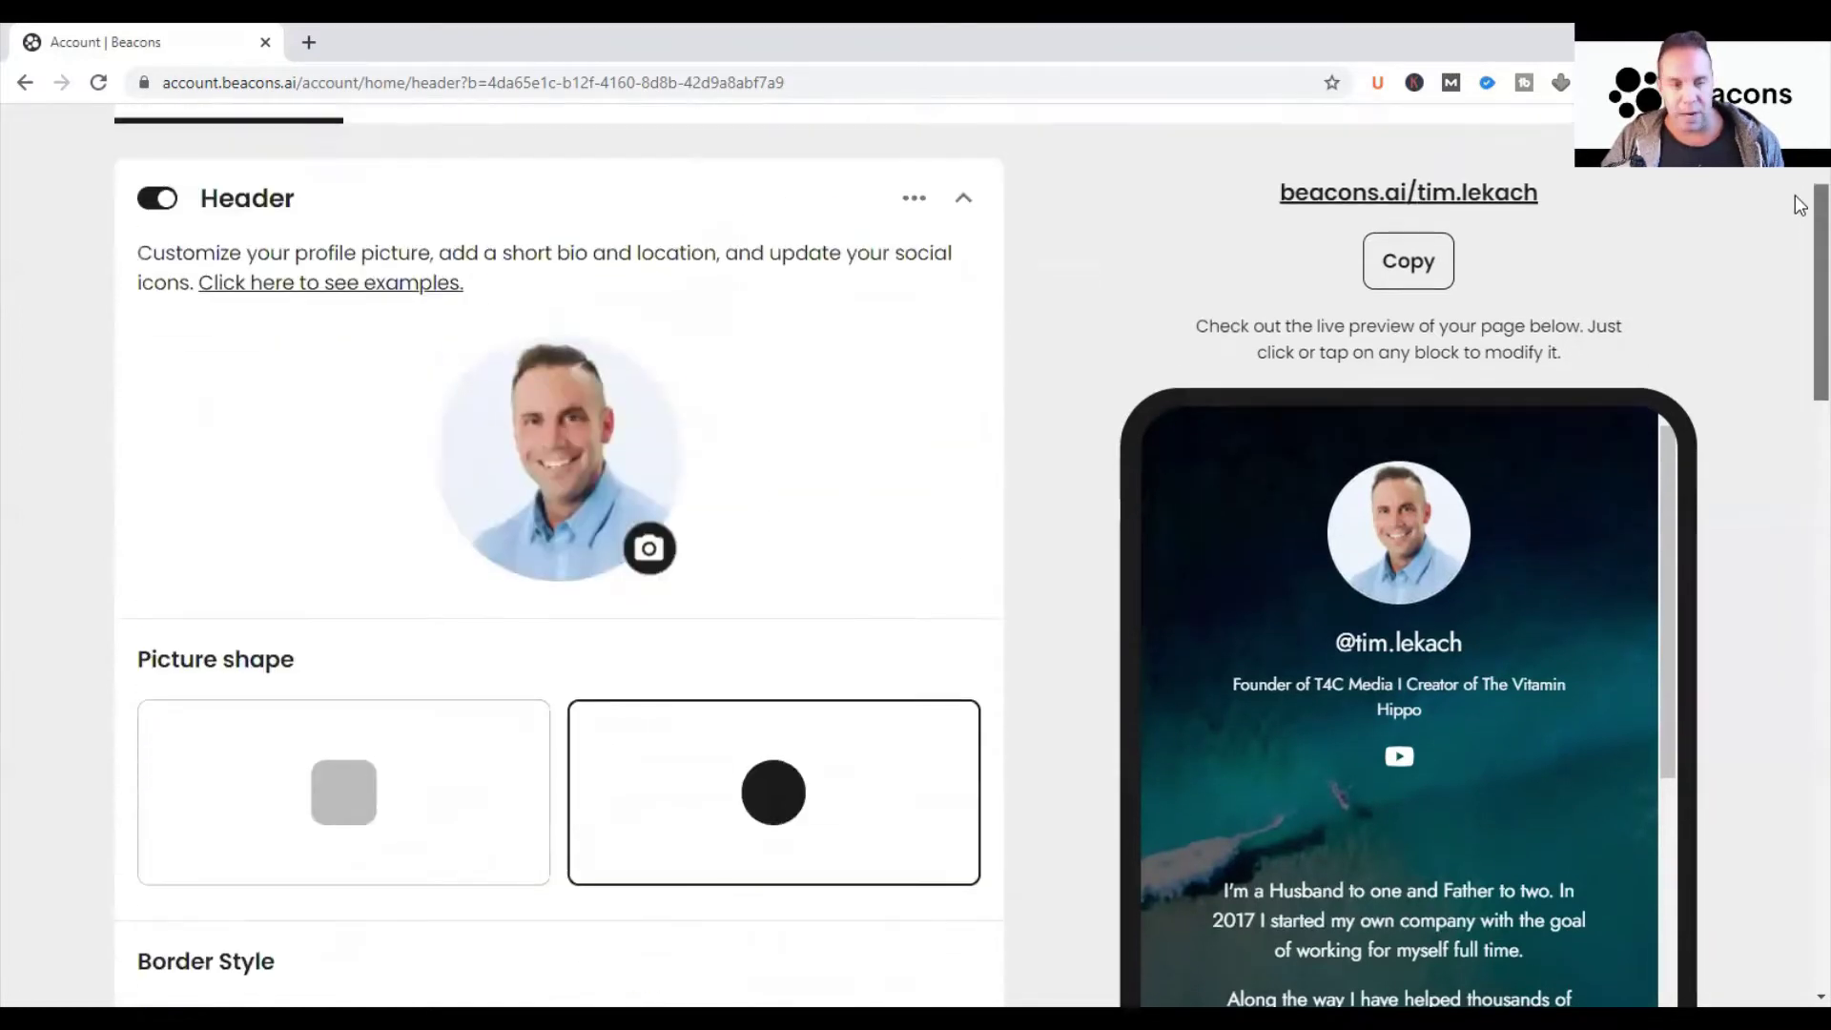
pyautogui.click(965, 366)
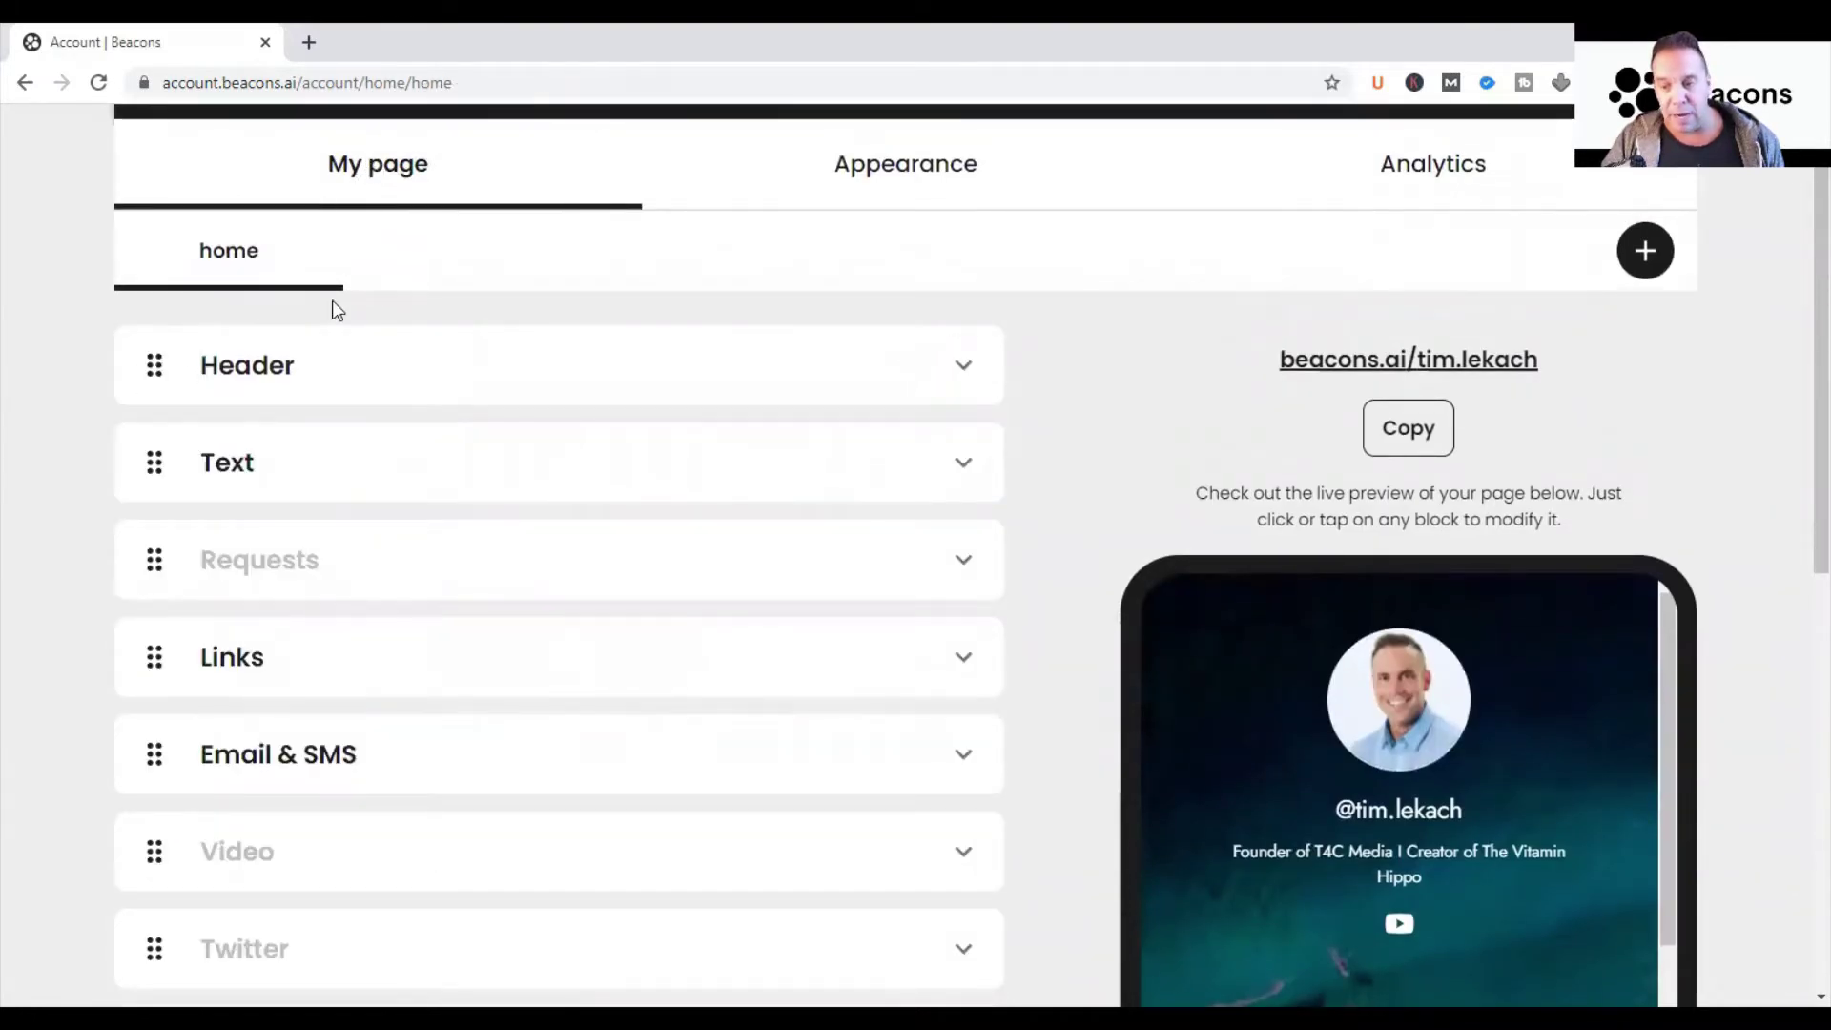
# Step: Reopen the Header settings and scroll down to the Text section with display name and bio
pyautogui.click(965, 370)
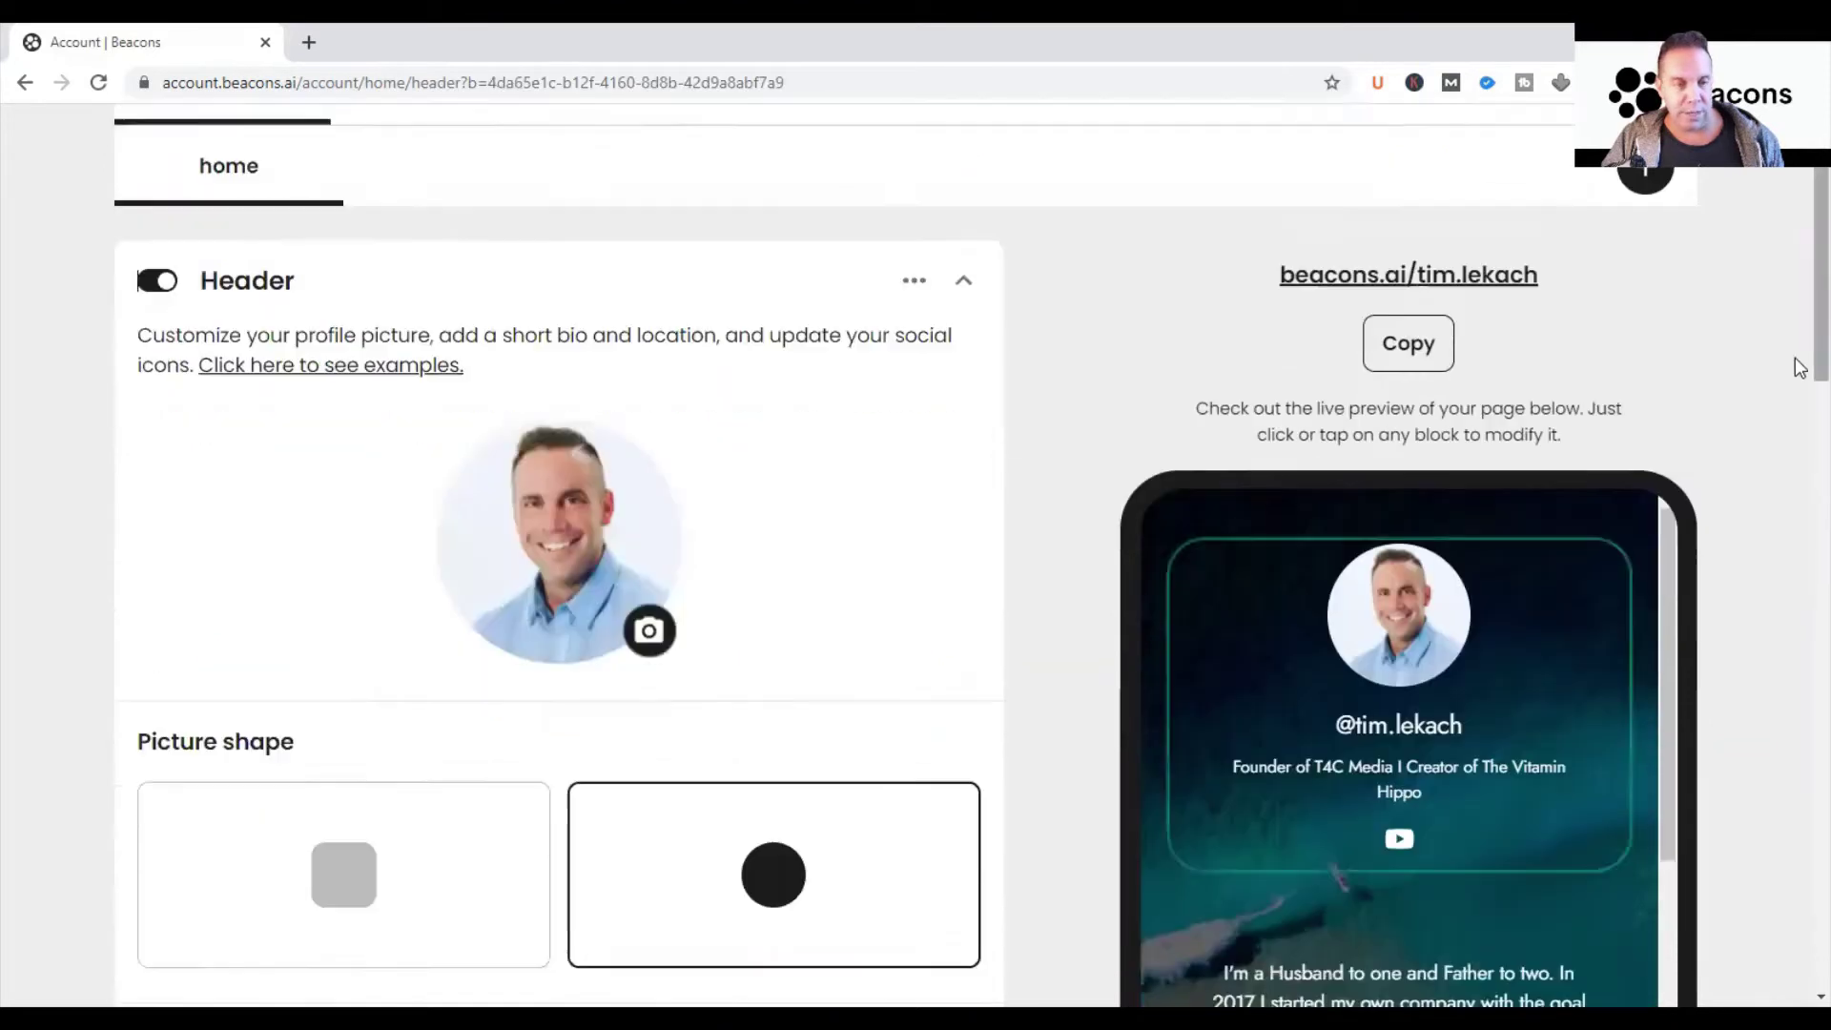
pyautogui.scroll(-5, 1799, 367)
pyautogui.scroll(3, 1800, 374)
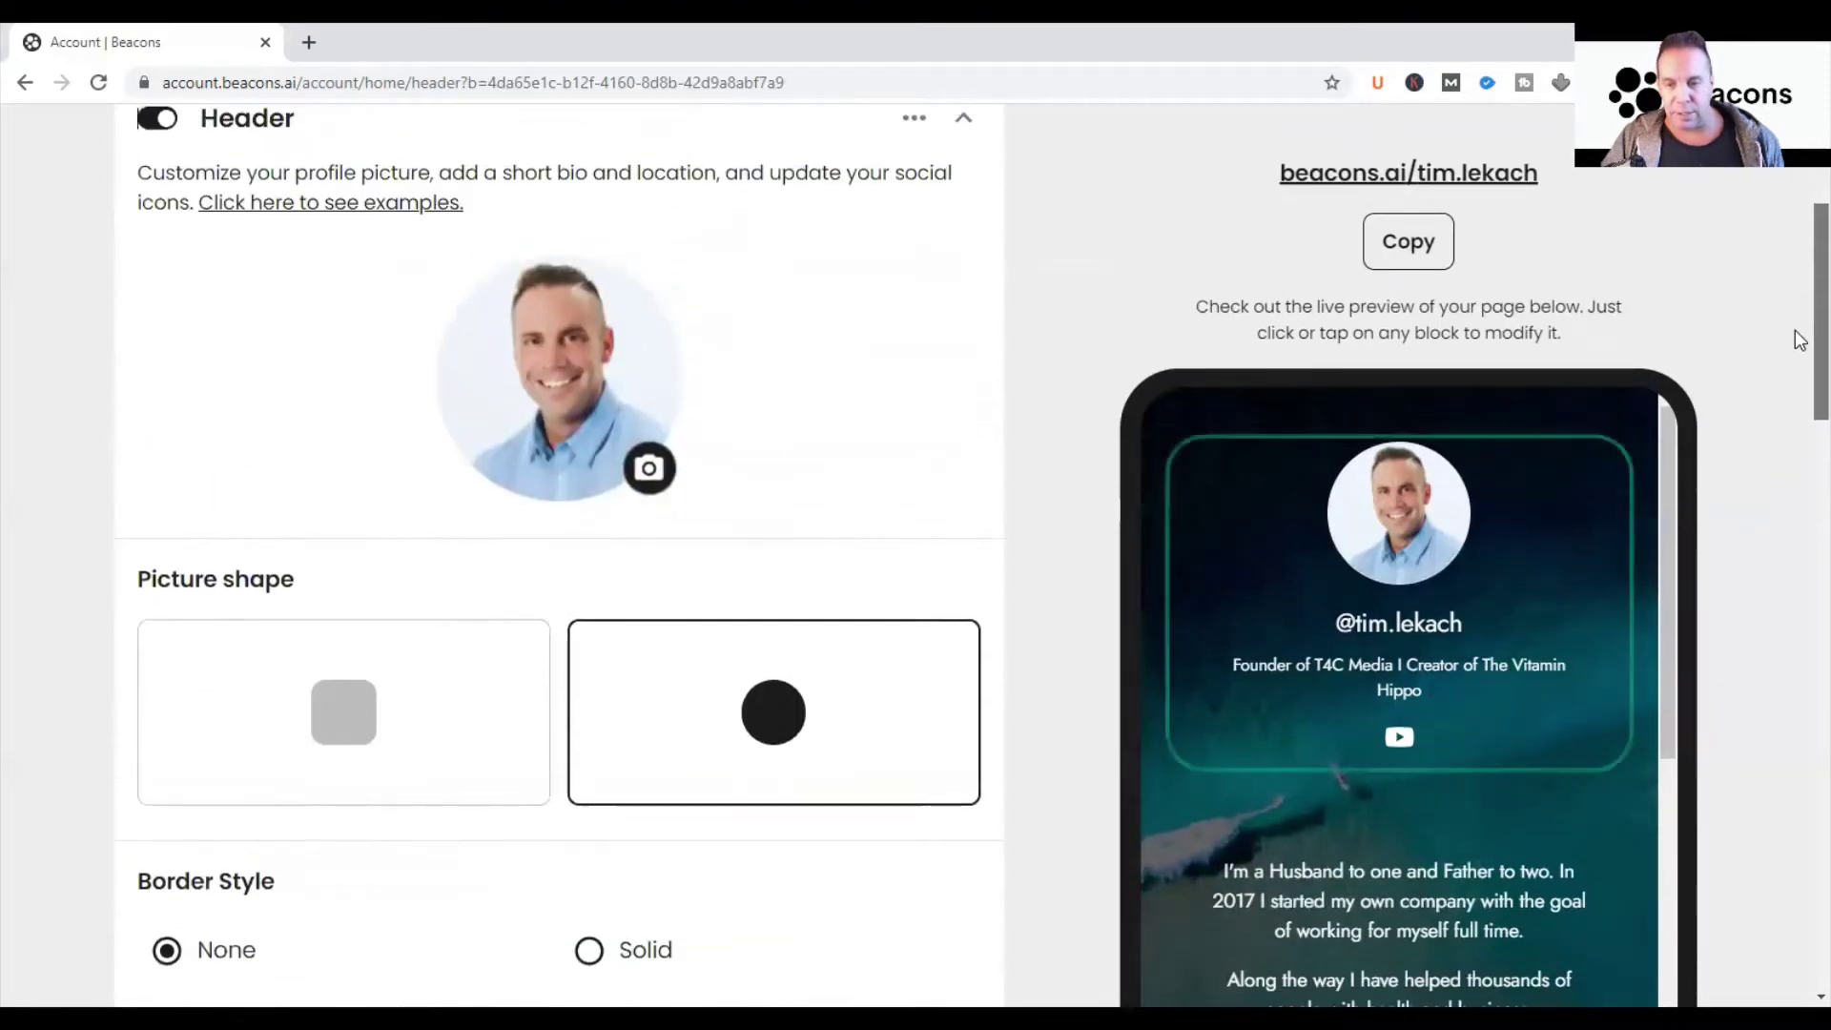
pyautogui.scroll(-2, 1799, 382)
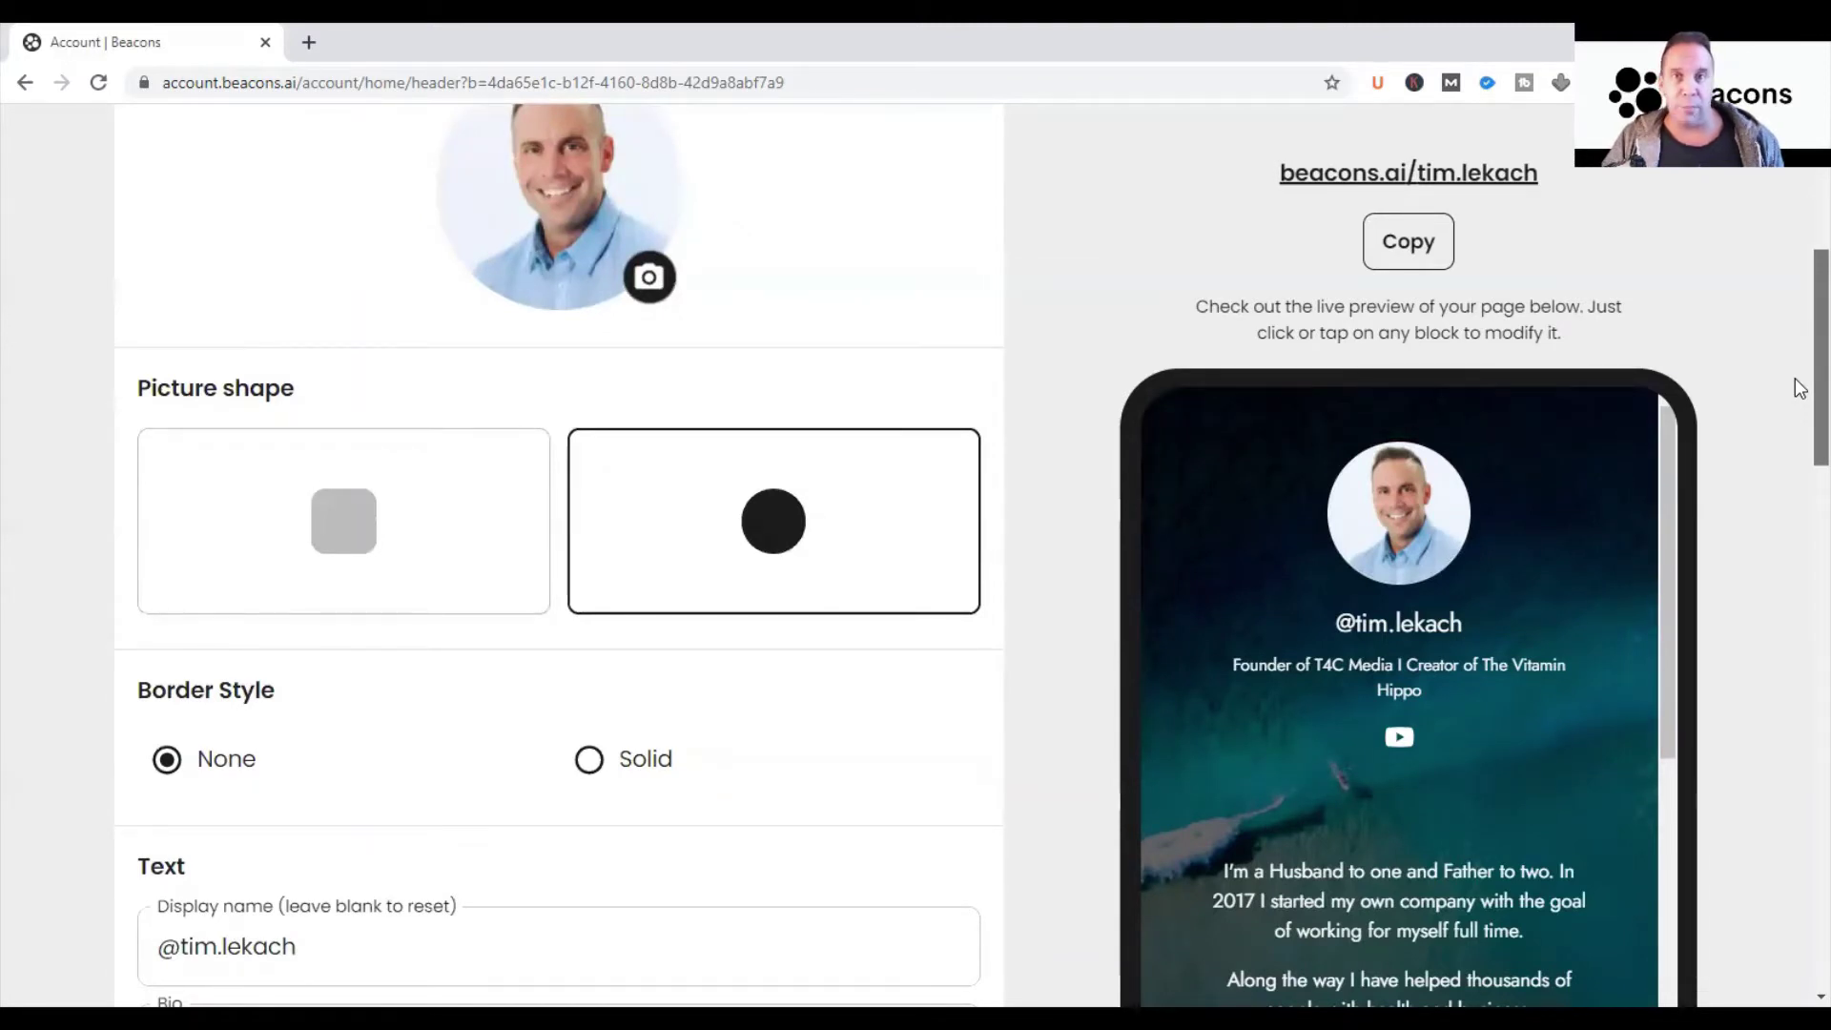
pyautogui.scroll(-1, 1799, 391)
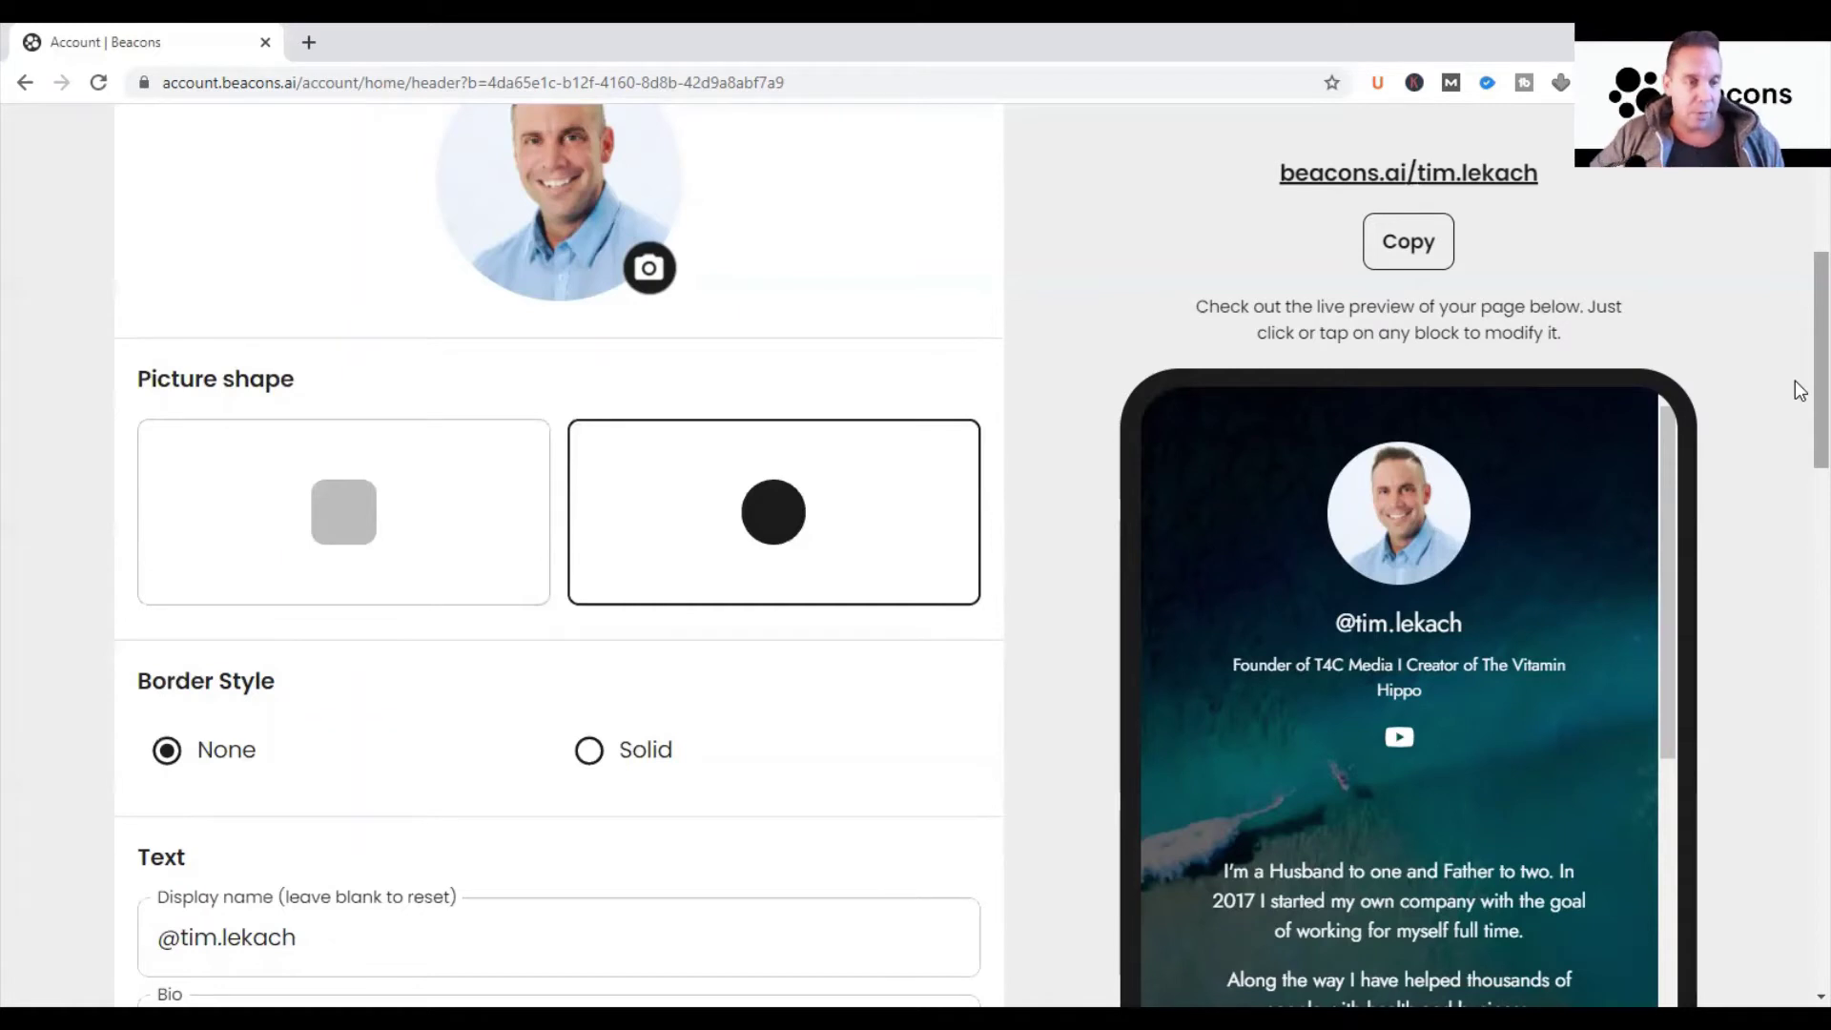
pyautogui.scroll(-5, 1799, 351)
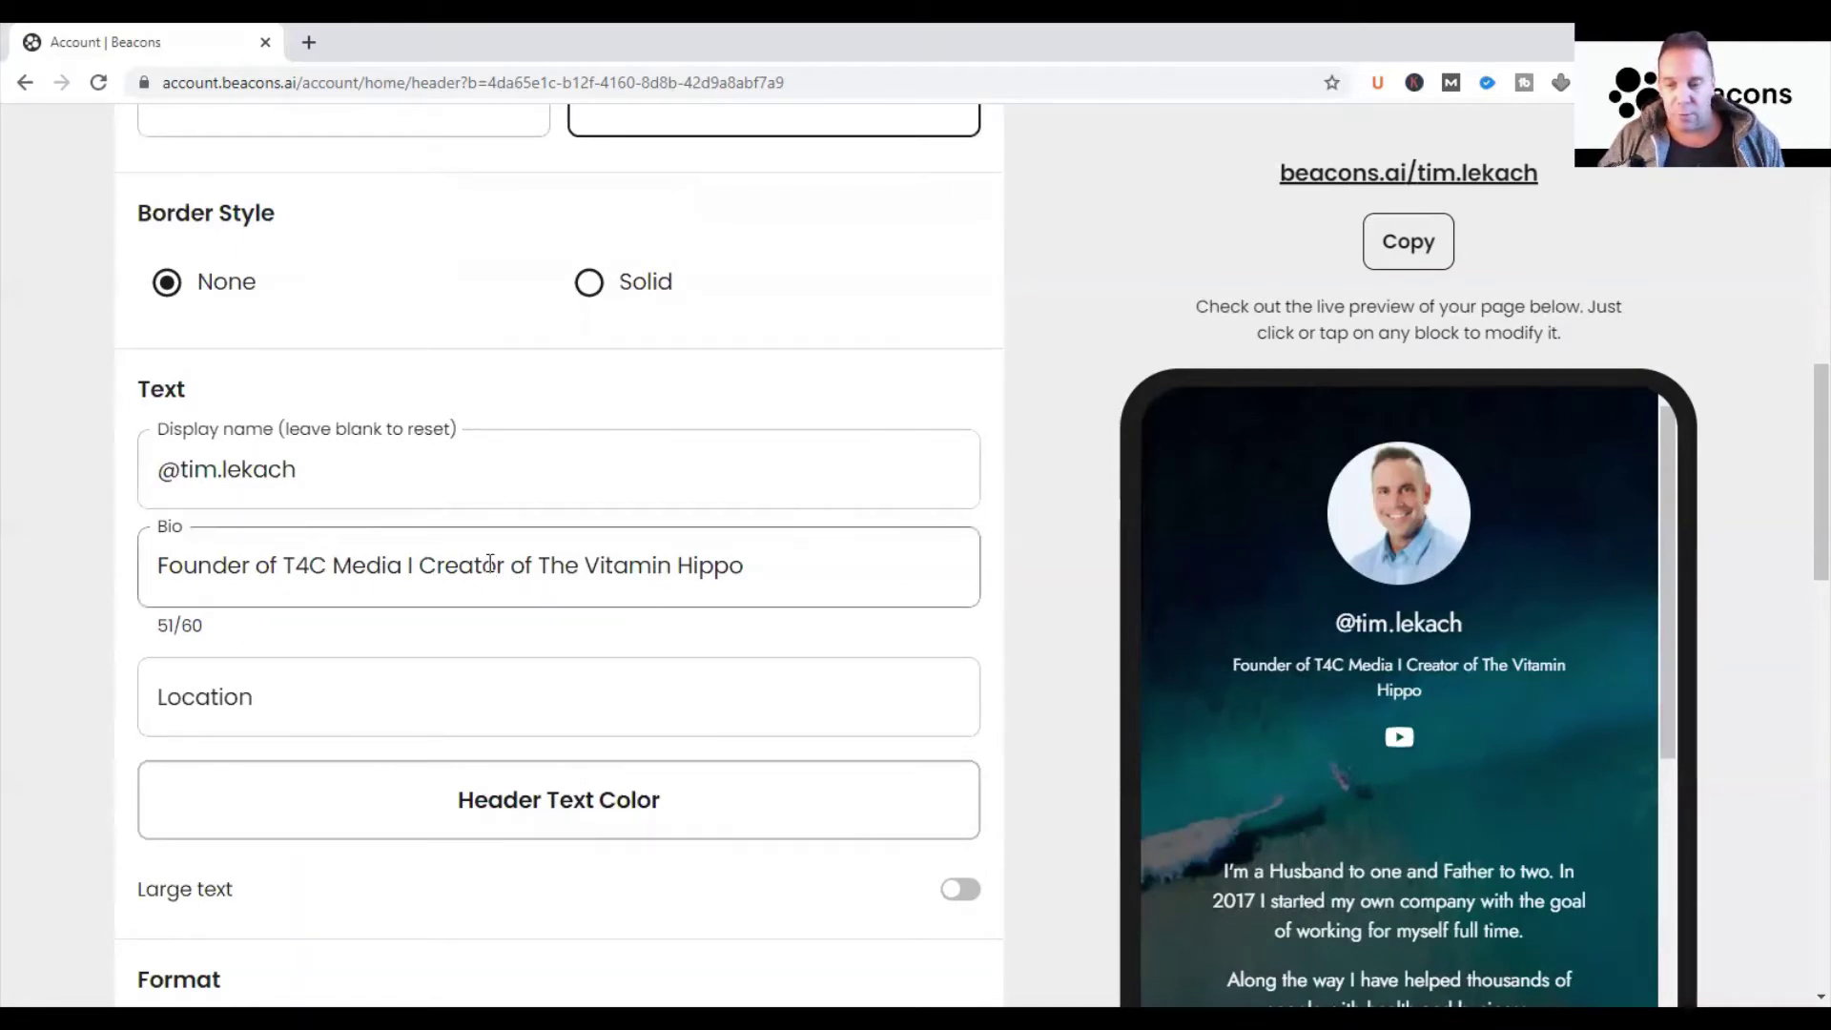
pyautogui.scroll(-1, 1800, 448)
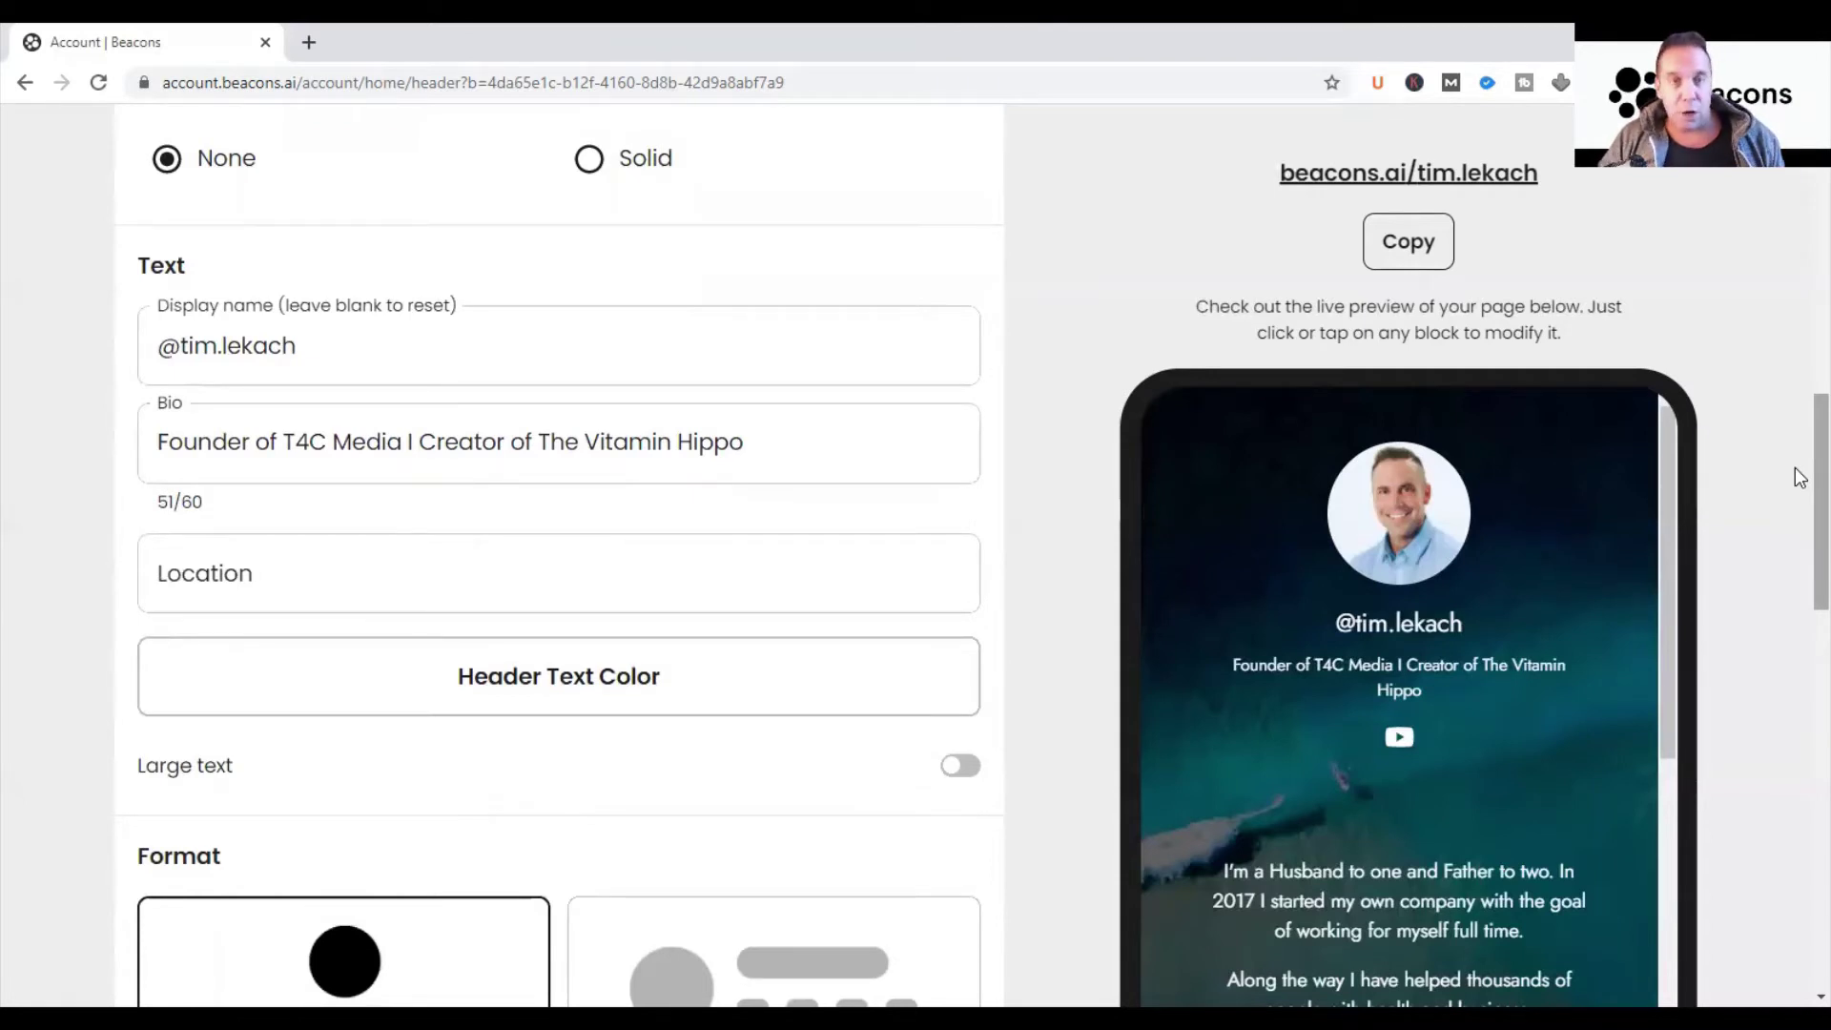
pyautogui.scroll(-1, 1799, 477)
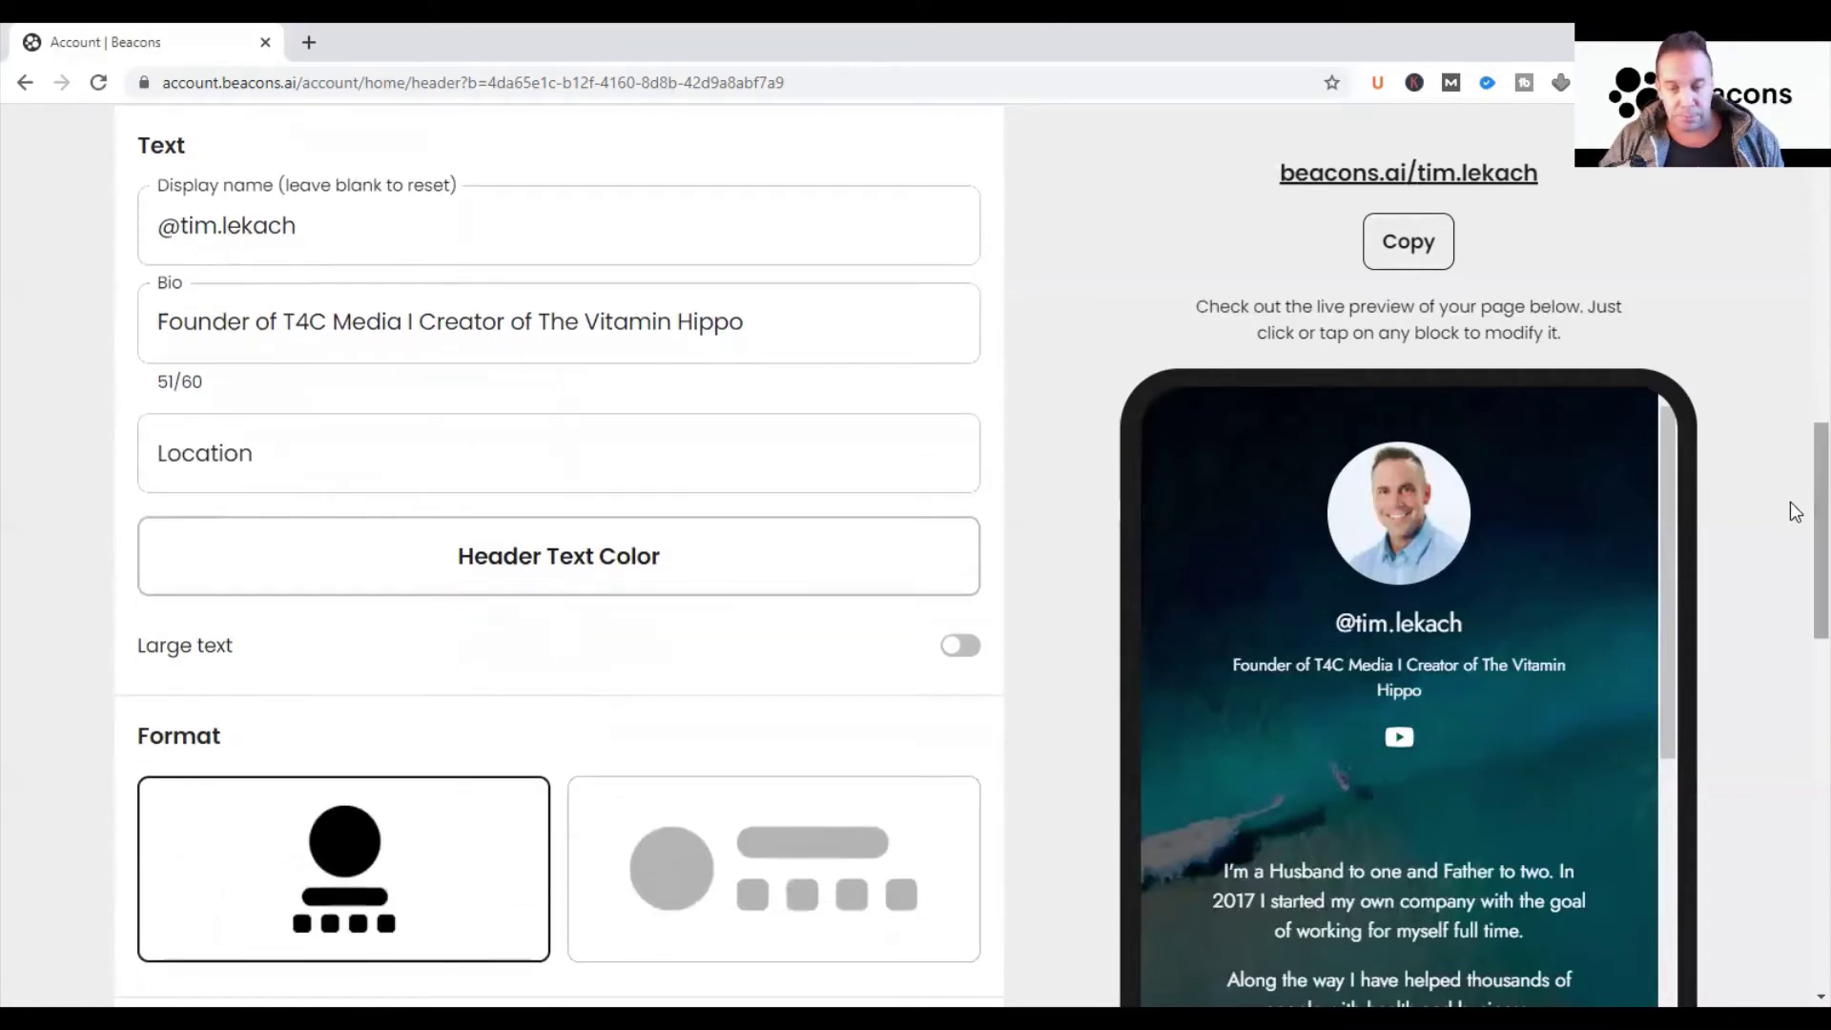
pyautogui.click(360, 468)
pyautogui.write('f')
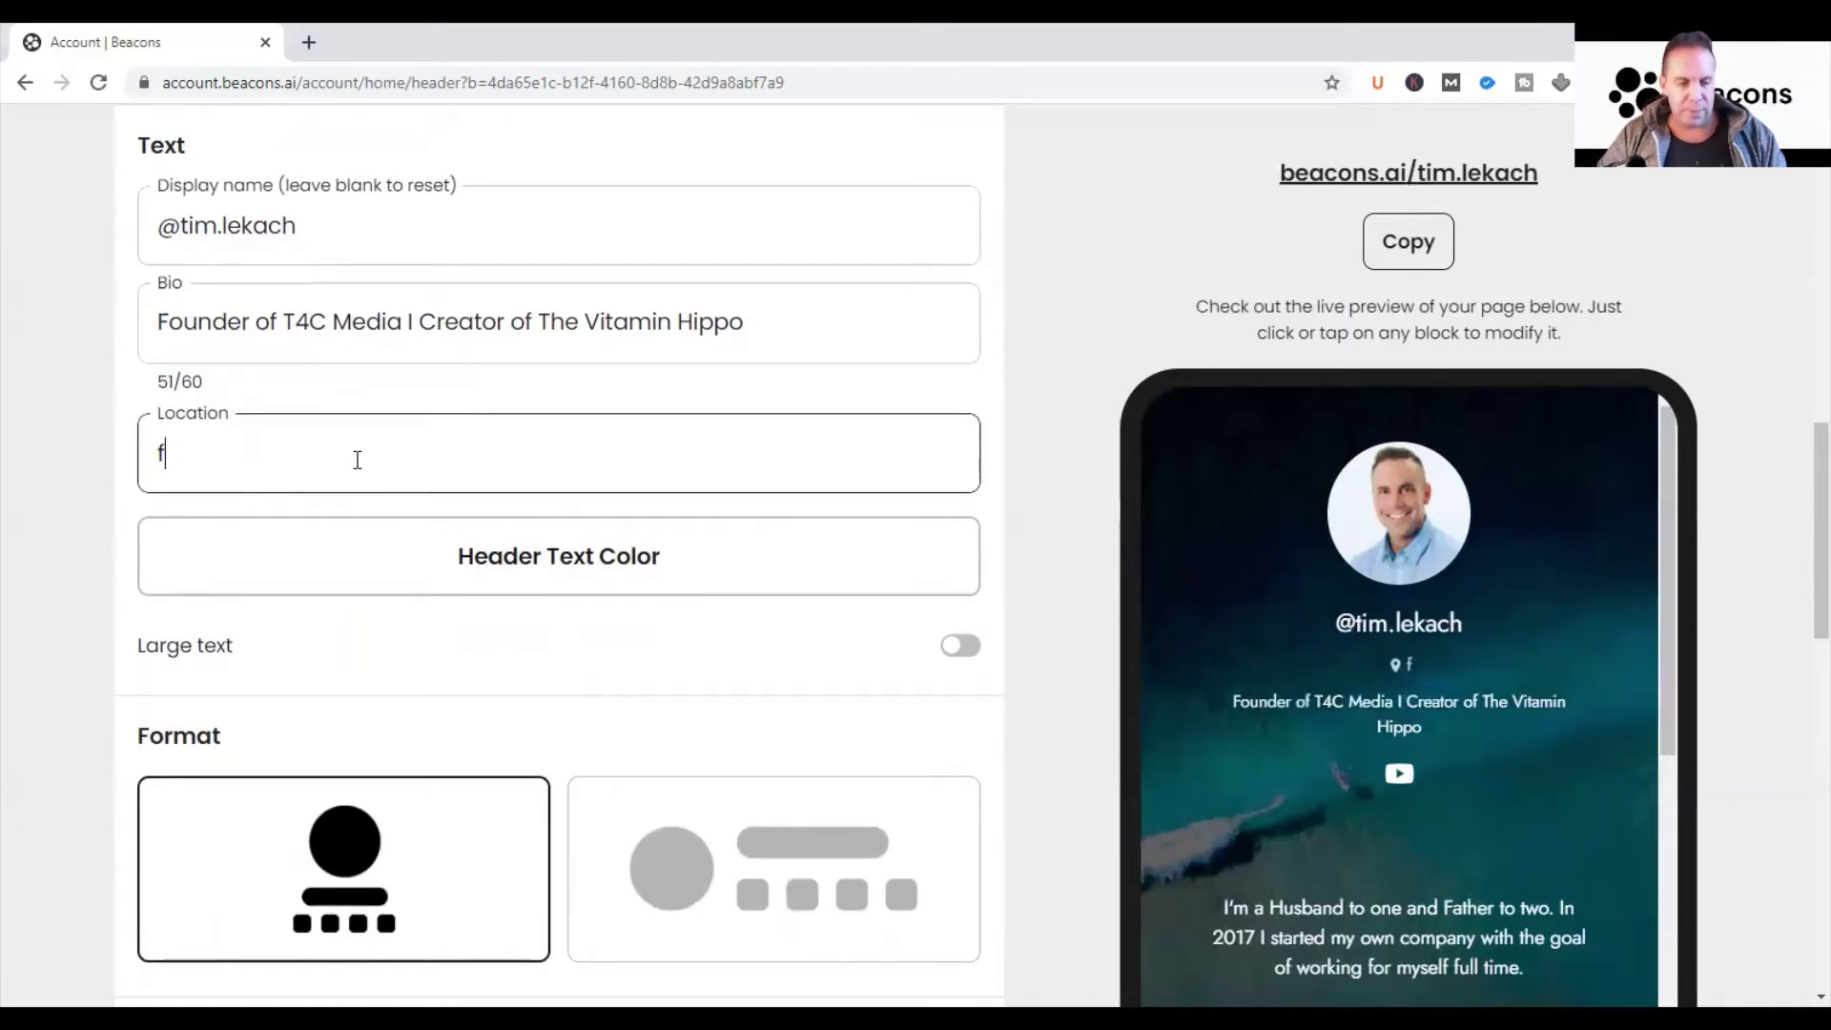
pyautogui.write('gghghgfhf')
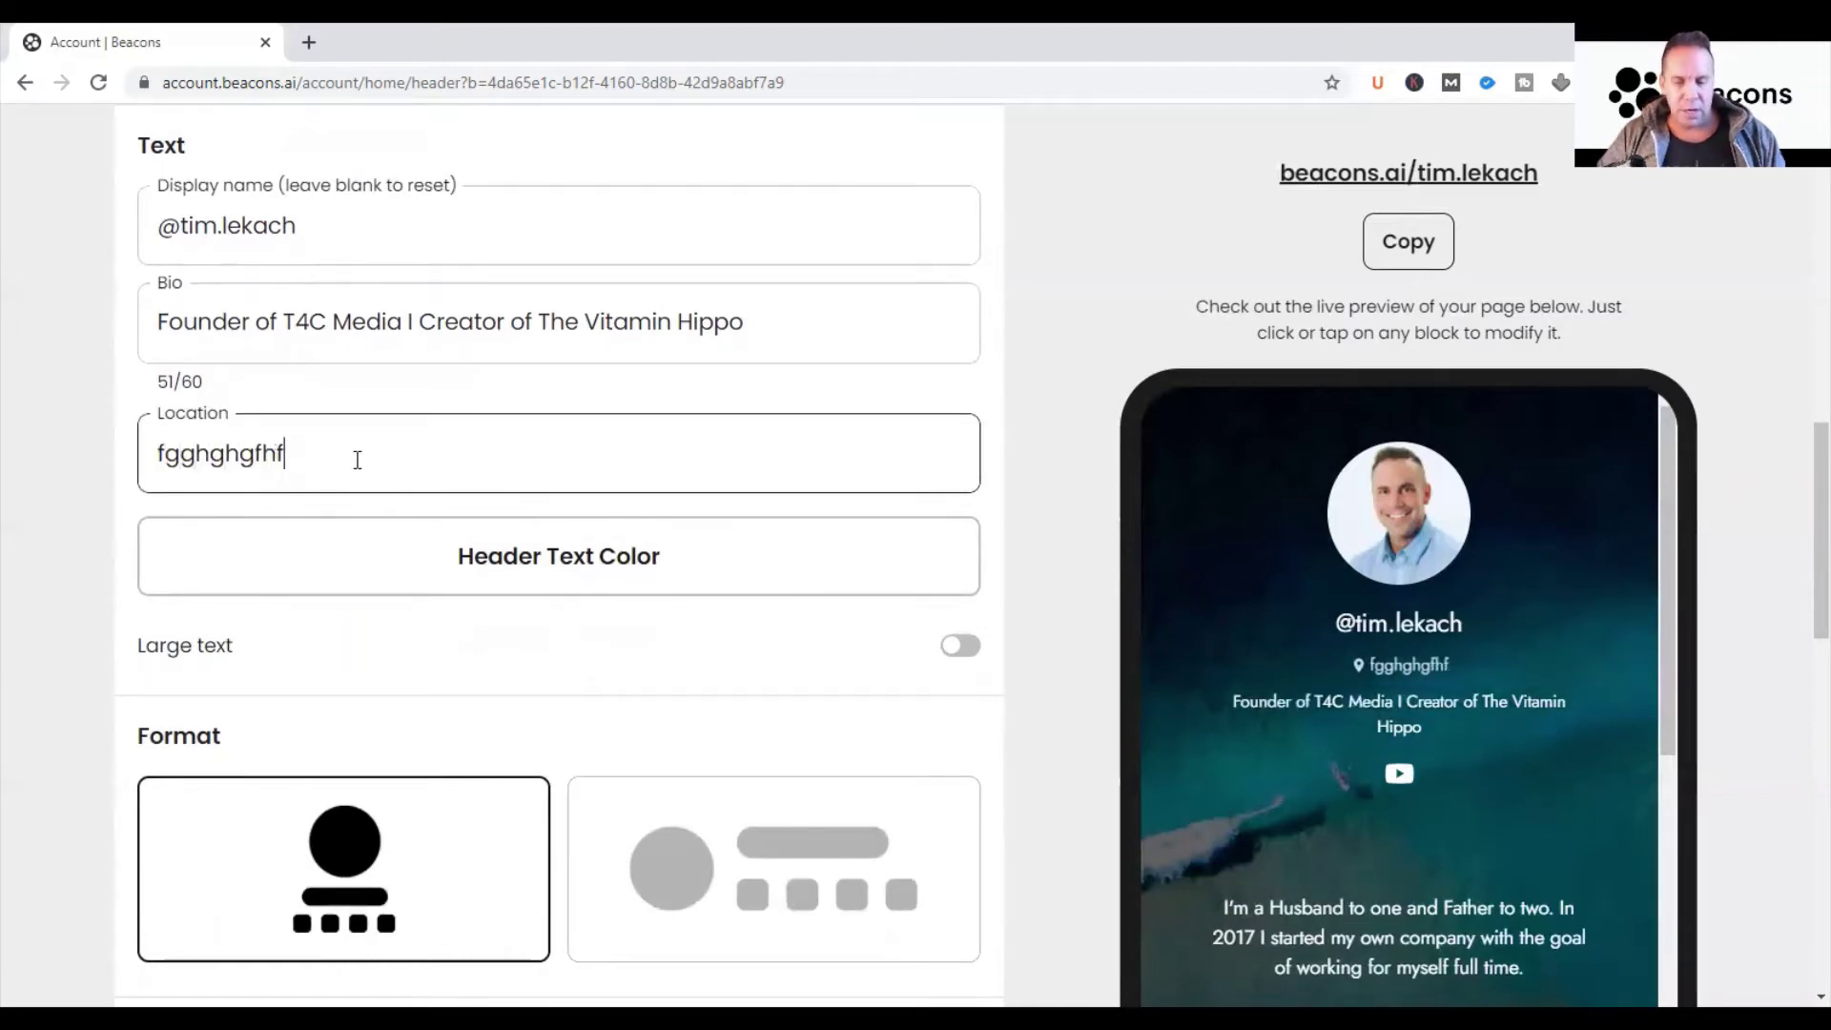
pyautogui.press('BackSpace')
pyautogui.press('BackSpace')
pyautogui.press('BackSpace')
pyautogui.press('BackSpace')
pyautogui.press('BackSpace')
pyautogui.press('BackSpace')
pyautogui.press('BackSpace')
pyautogui.press('BackSpace')
pyautogui.press('BackSpace')
pyautogui.press('BackSpace')
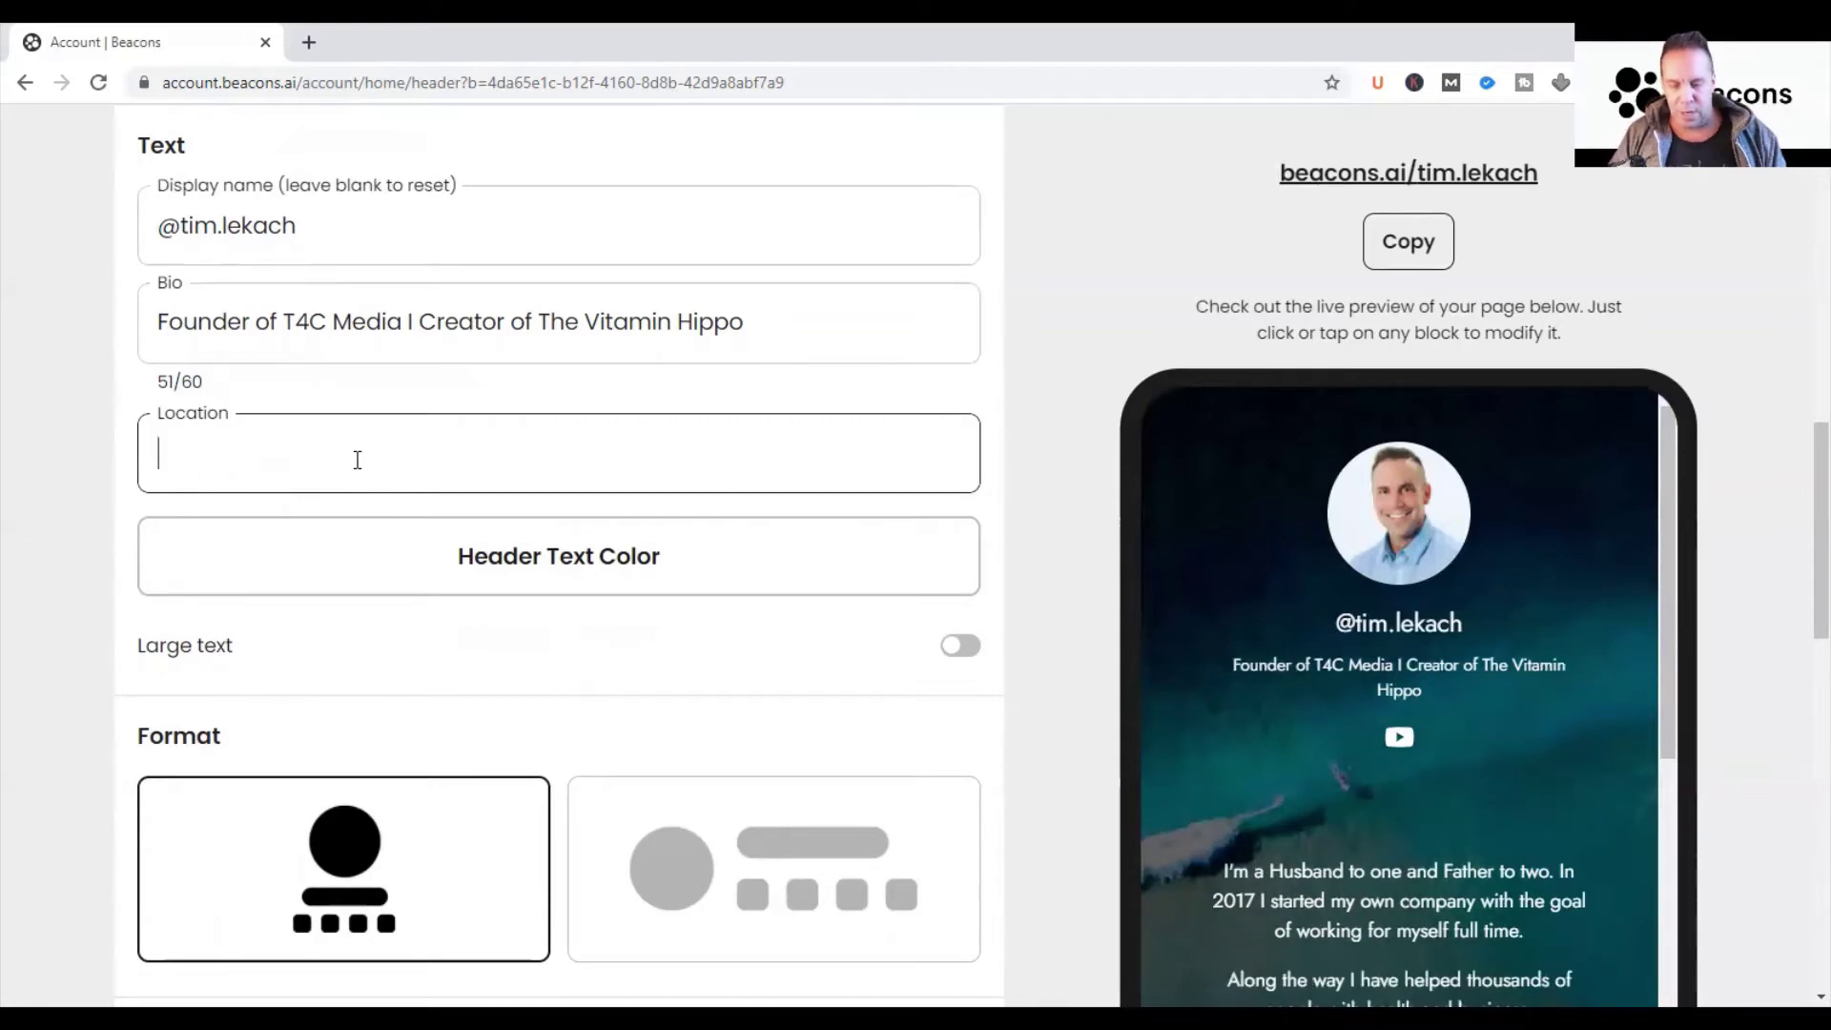
pyautogui.write('u')
pyautogui.press('BackSpace')
pyautogui.write('P')
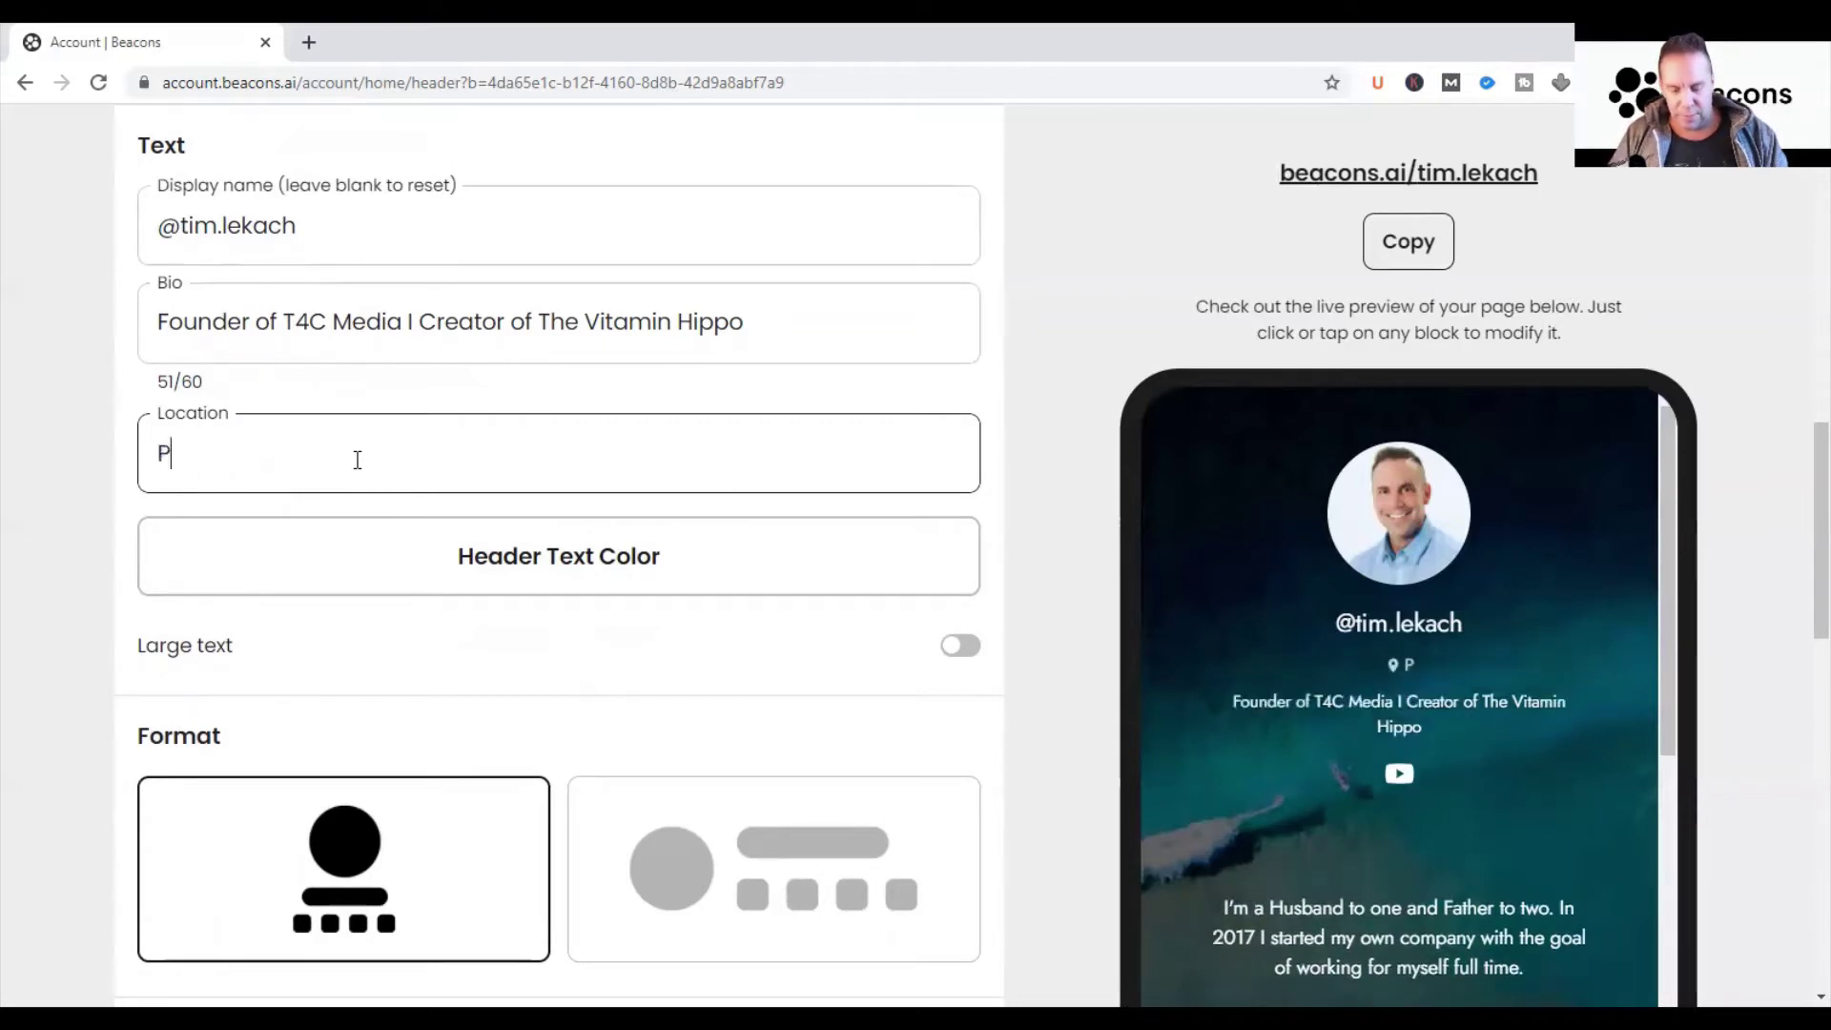
pyautogui.write('hoenix, AZ')
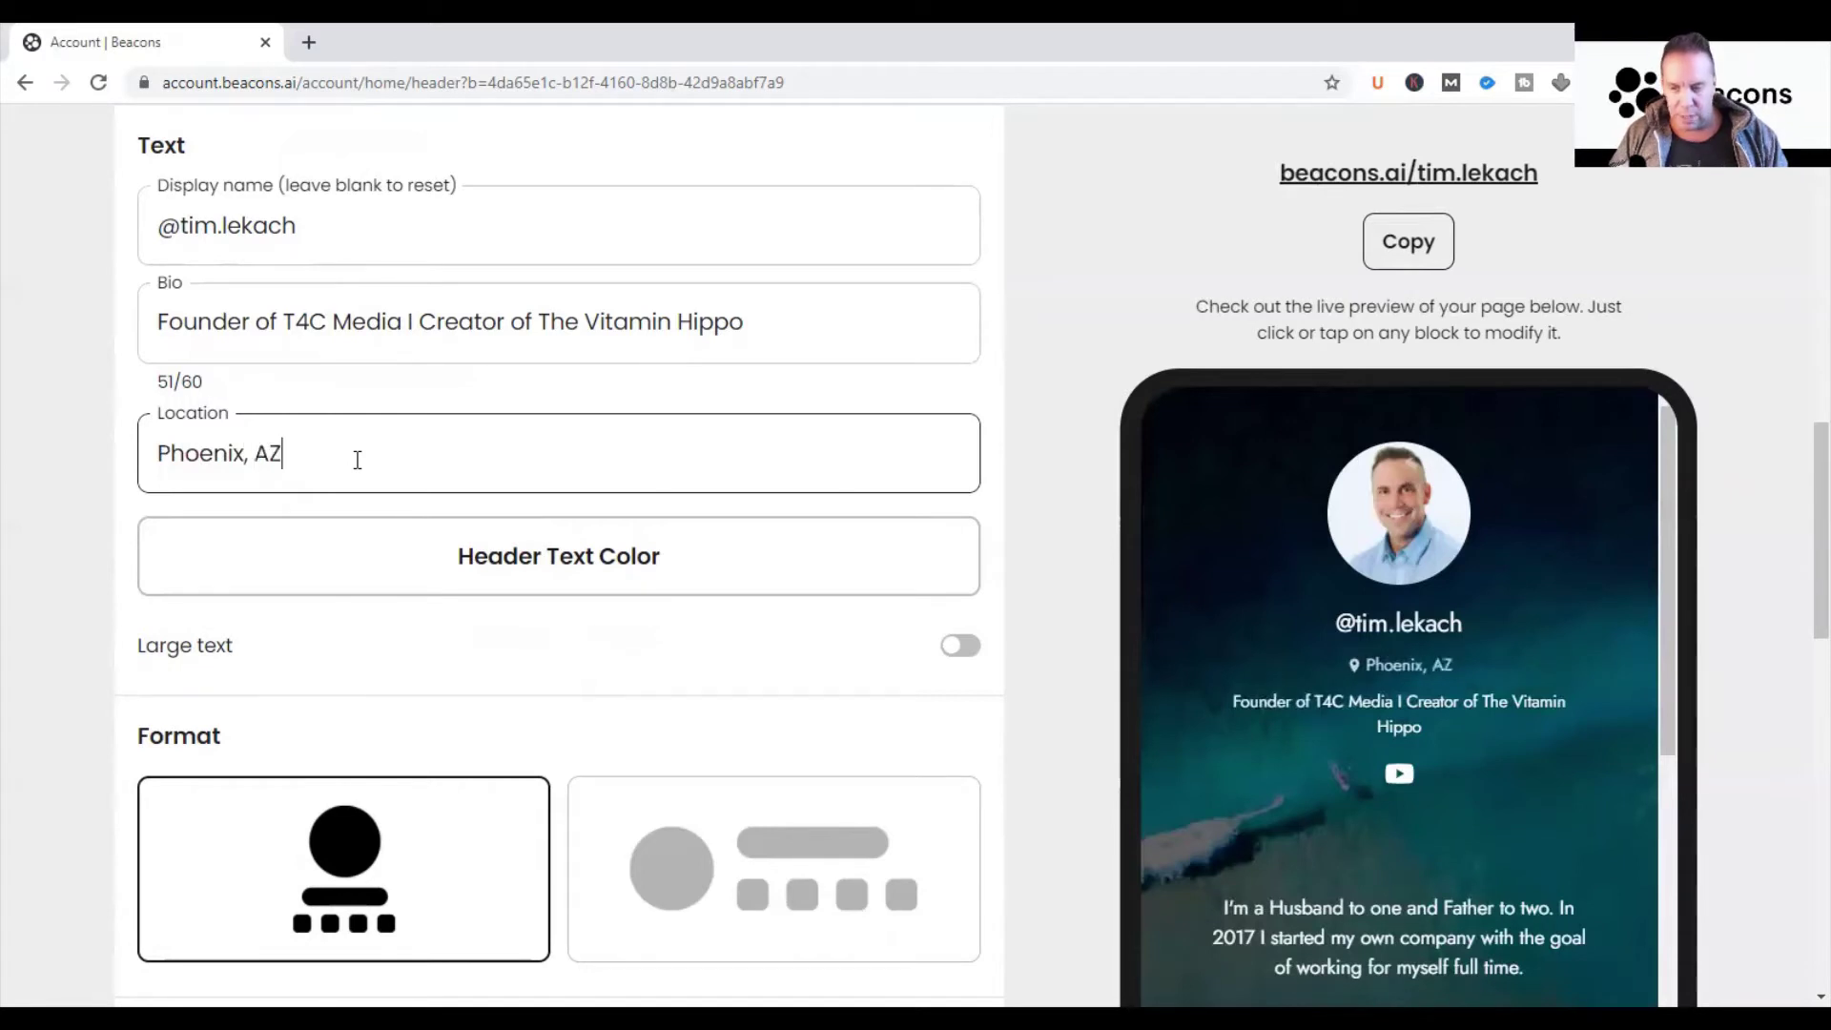
pyautogui.press('BackSpace')
pyautogui.write('Z')
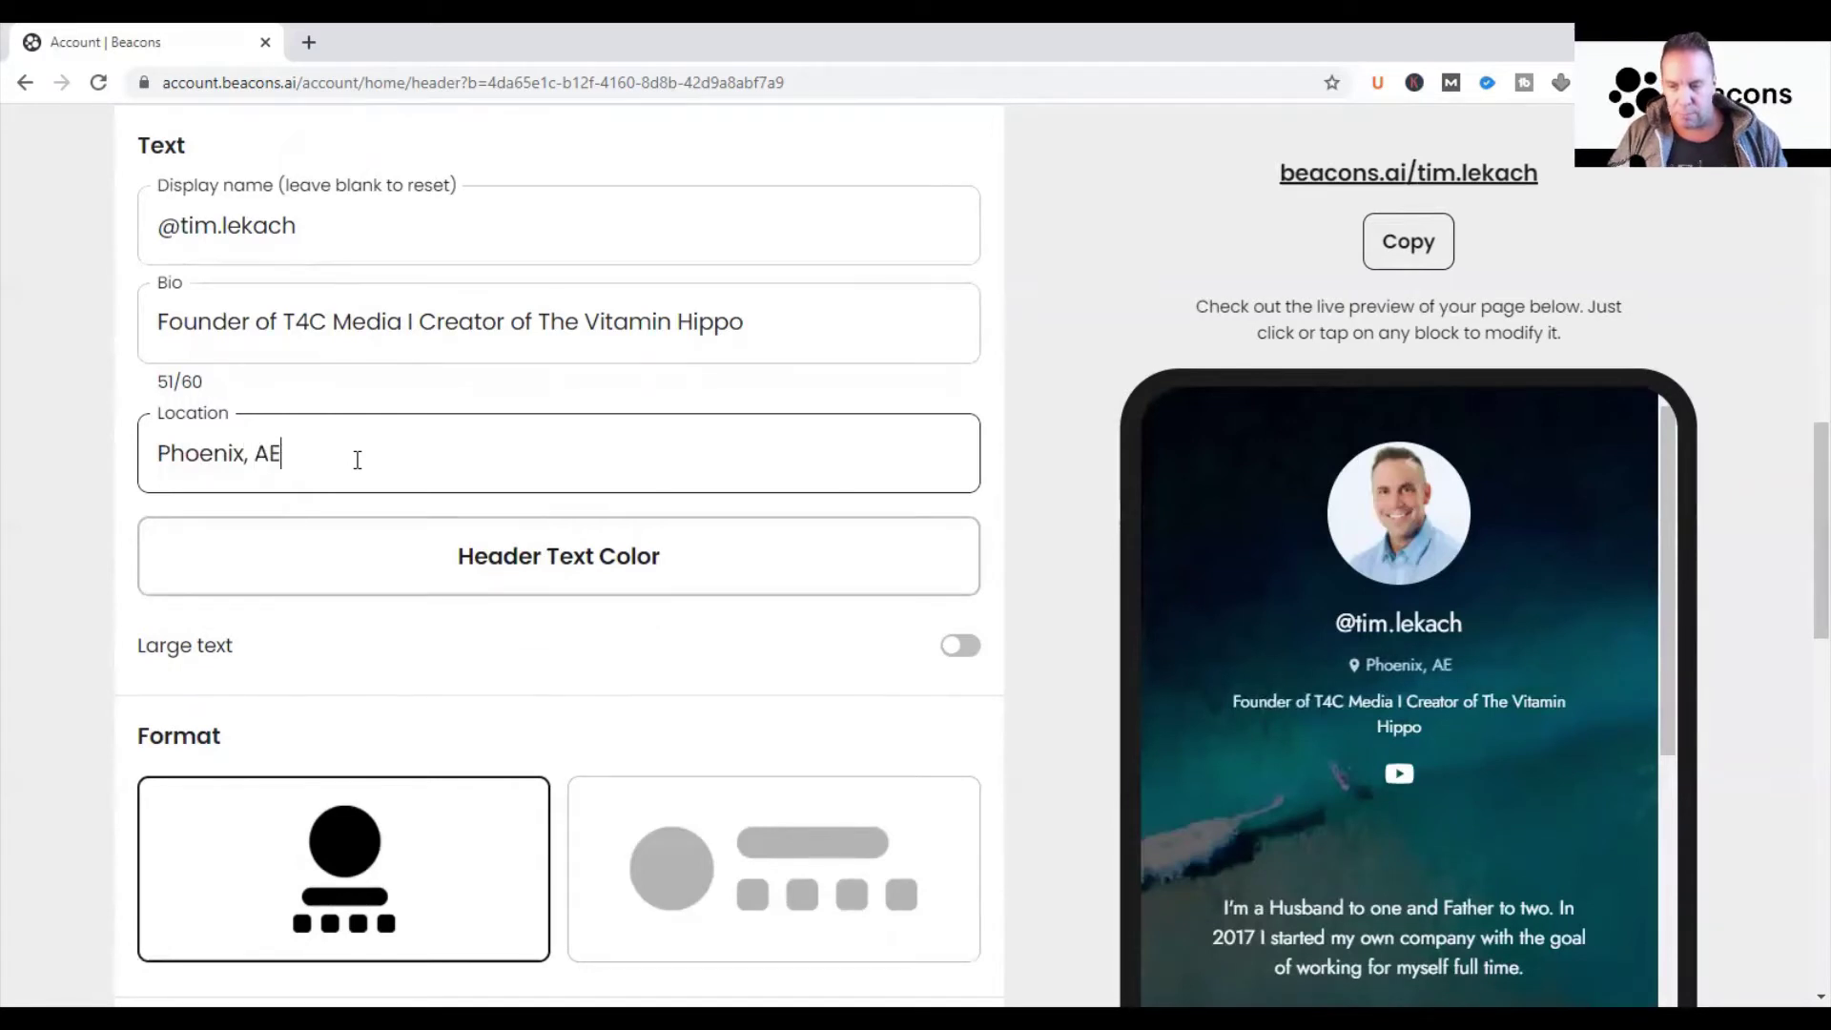
pyautogui.press('BackSpace')
pyautogui.press('BackSpace')
pyautogui.press('BackSpace')
pyautogui.press('BackSpace')
pyautogui.press('BackSpace')
pyautogui.press('BackSpace')
pyautogui.press('BackSpace')
pyautogui.press('BackSpace')
pyautogui.press('BackSpace')
pyautogui.press('BackSpace')
pyautogui.press('BackSpace')
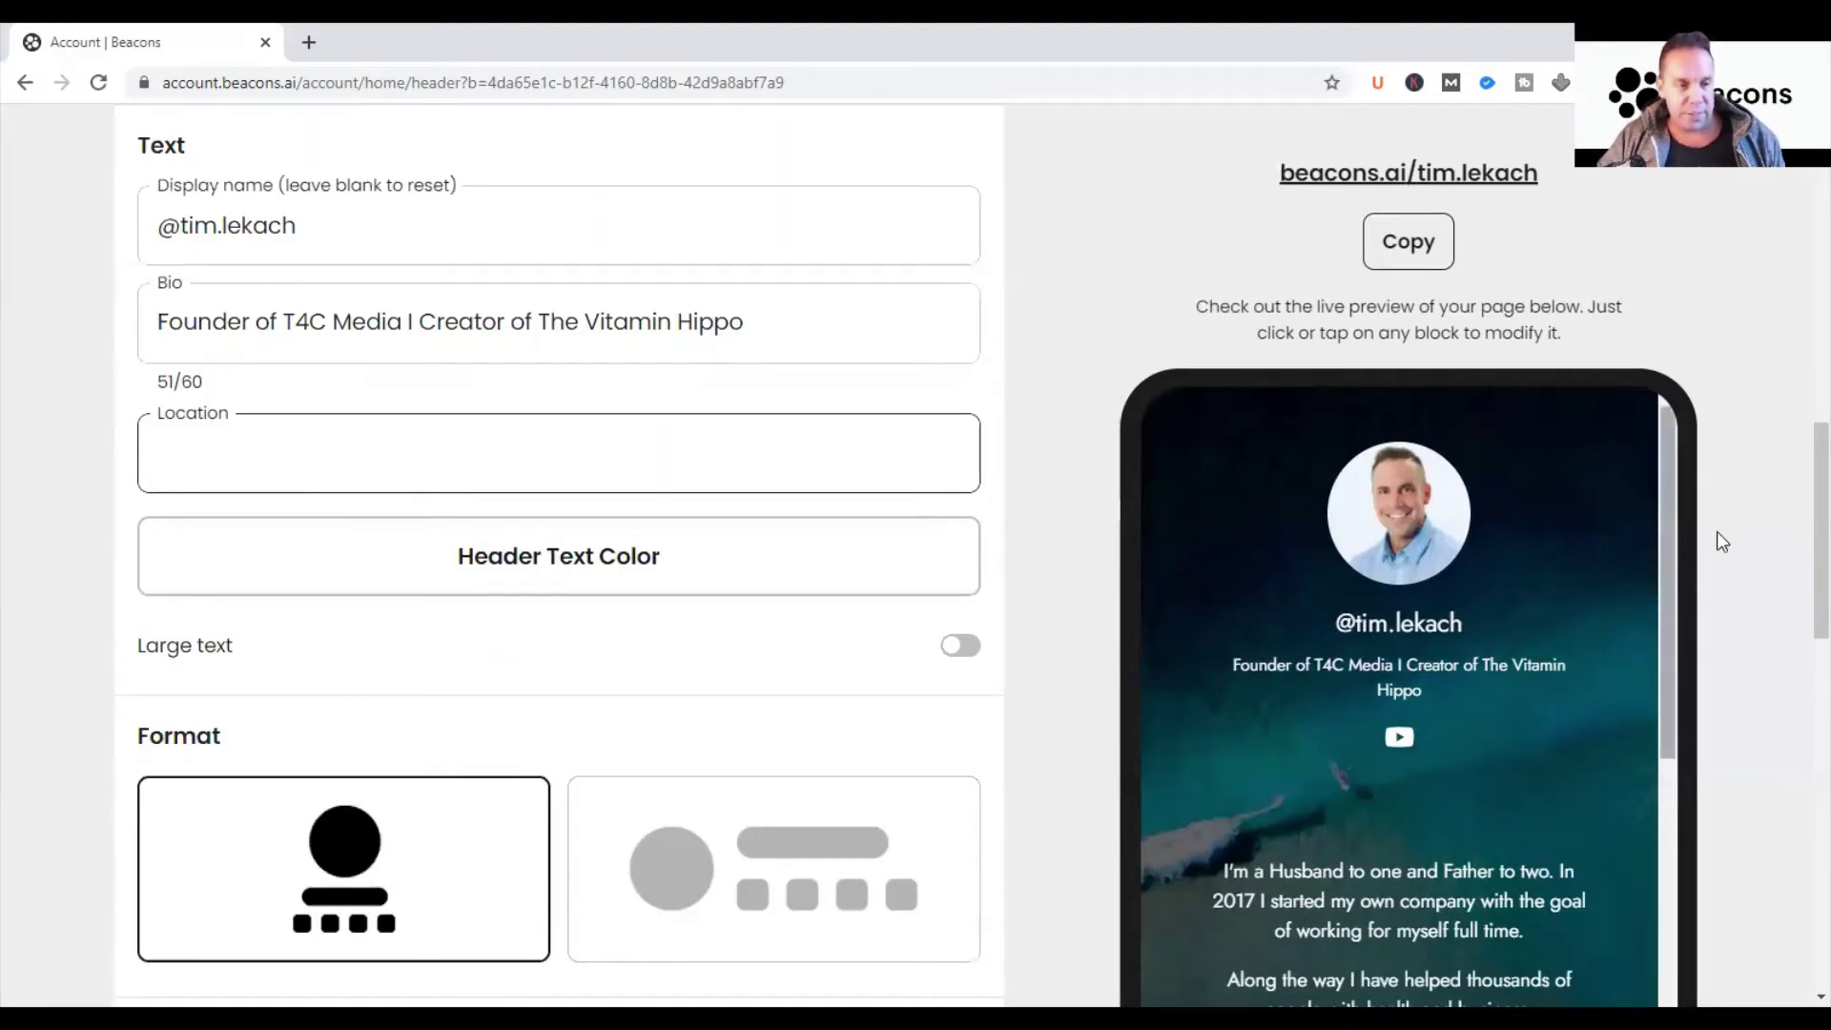
pyautogui.scroll(-3, 1799, 568)
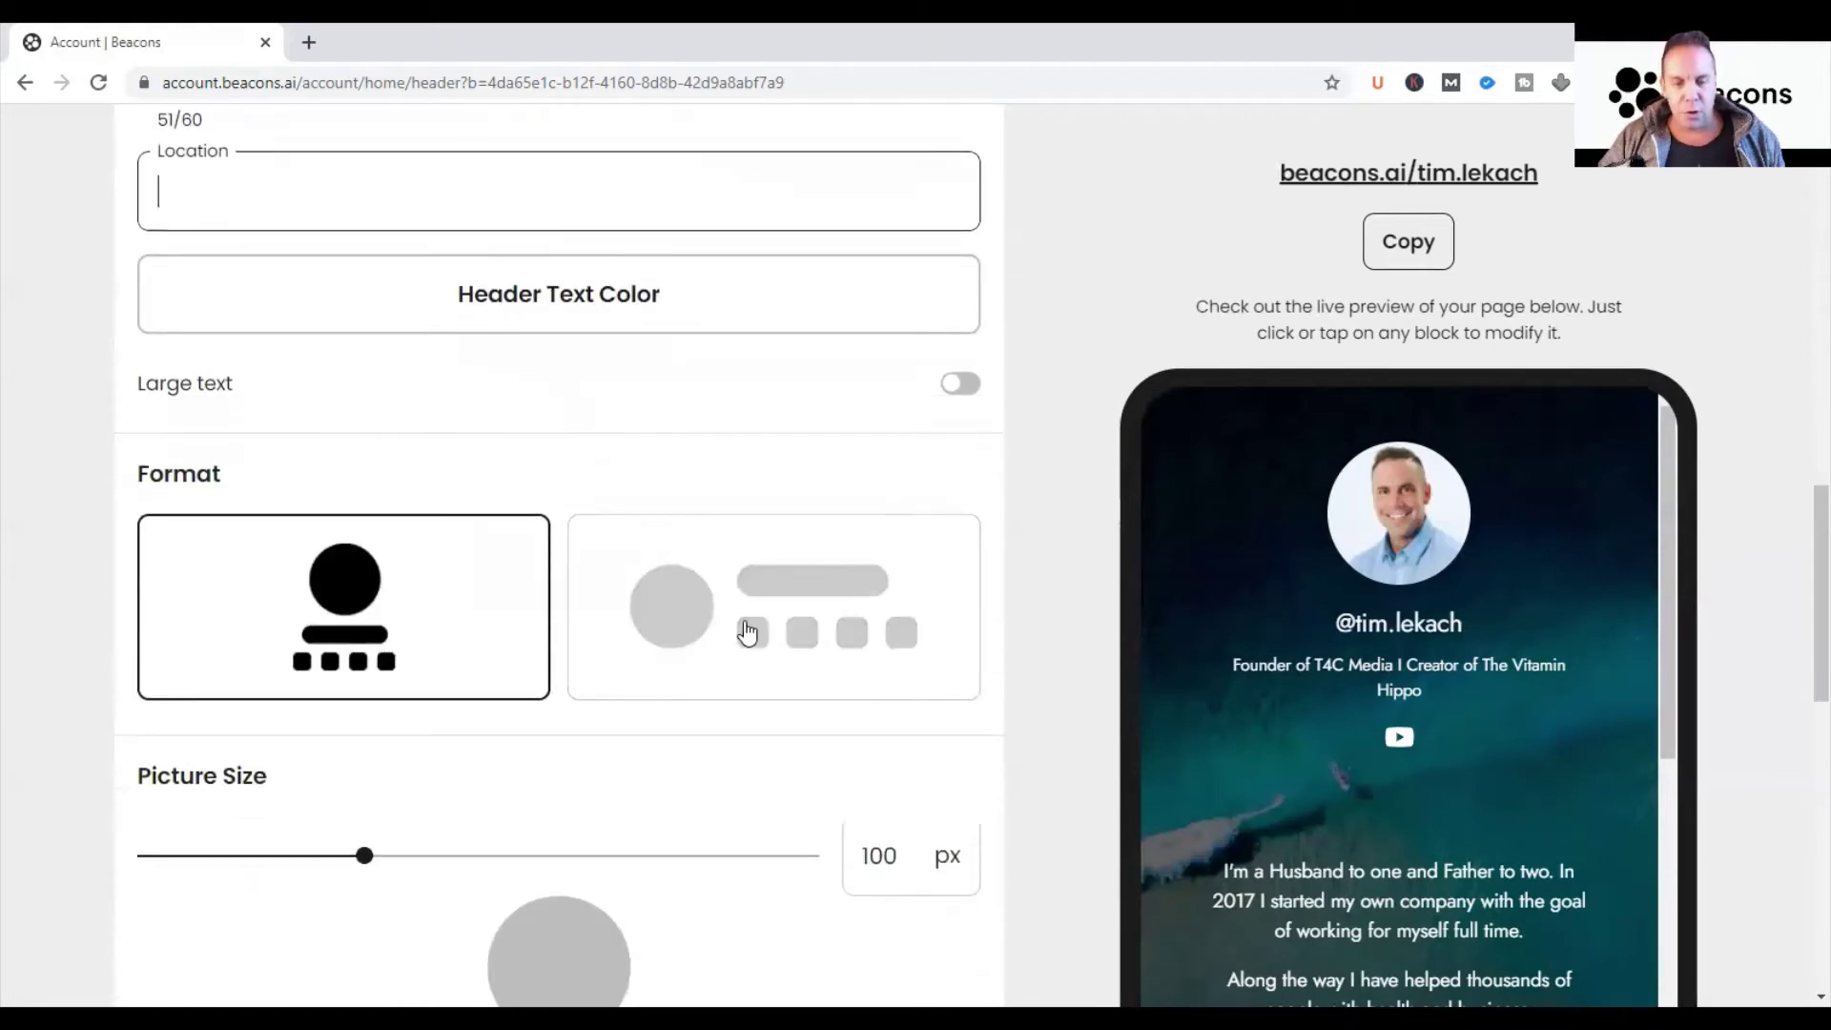
pyautogui.click(749, 633)
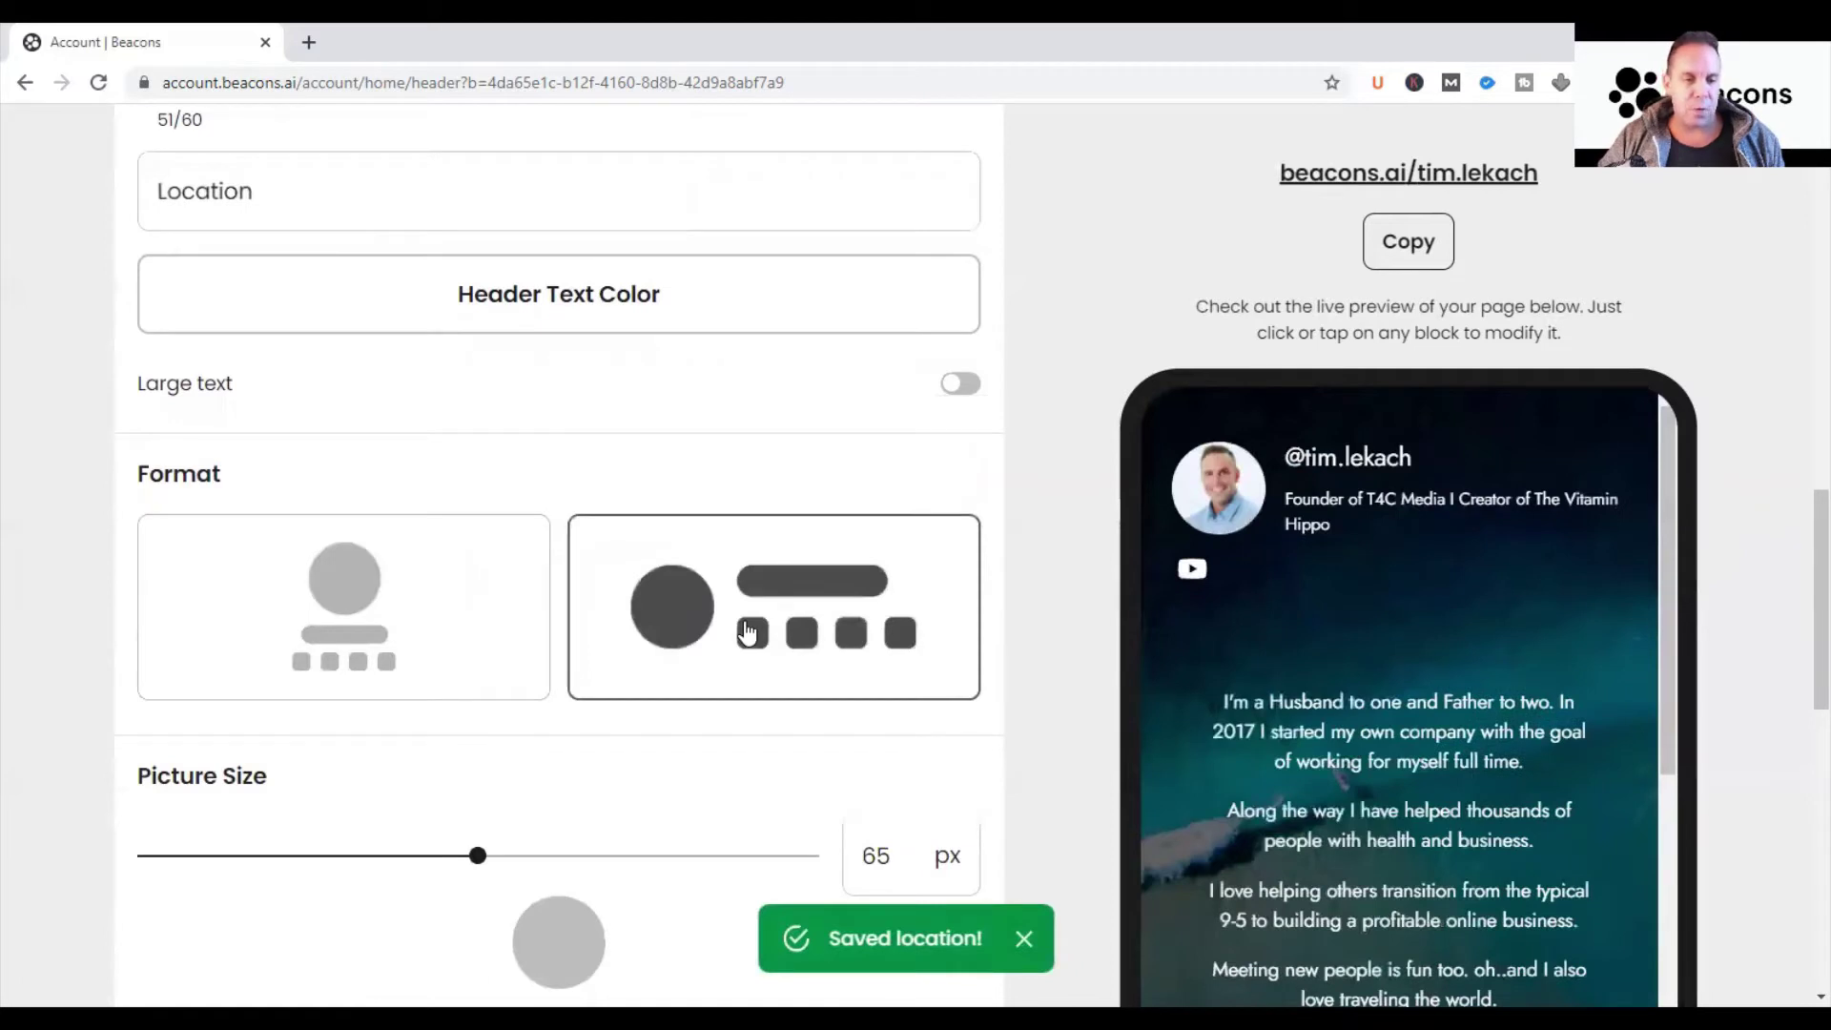
pyautogui.click(481, 605)
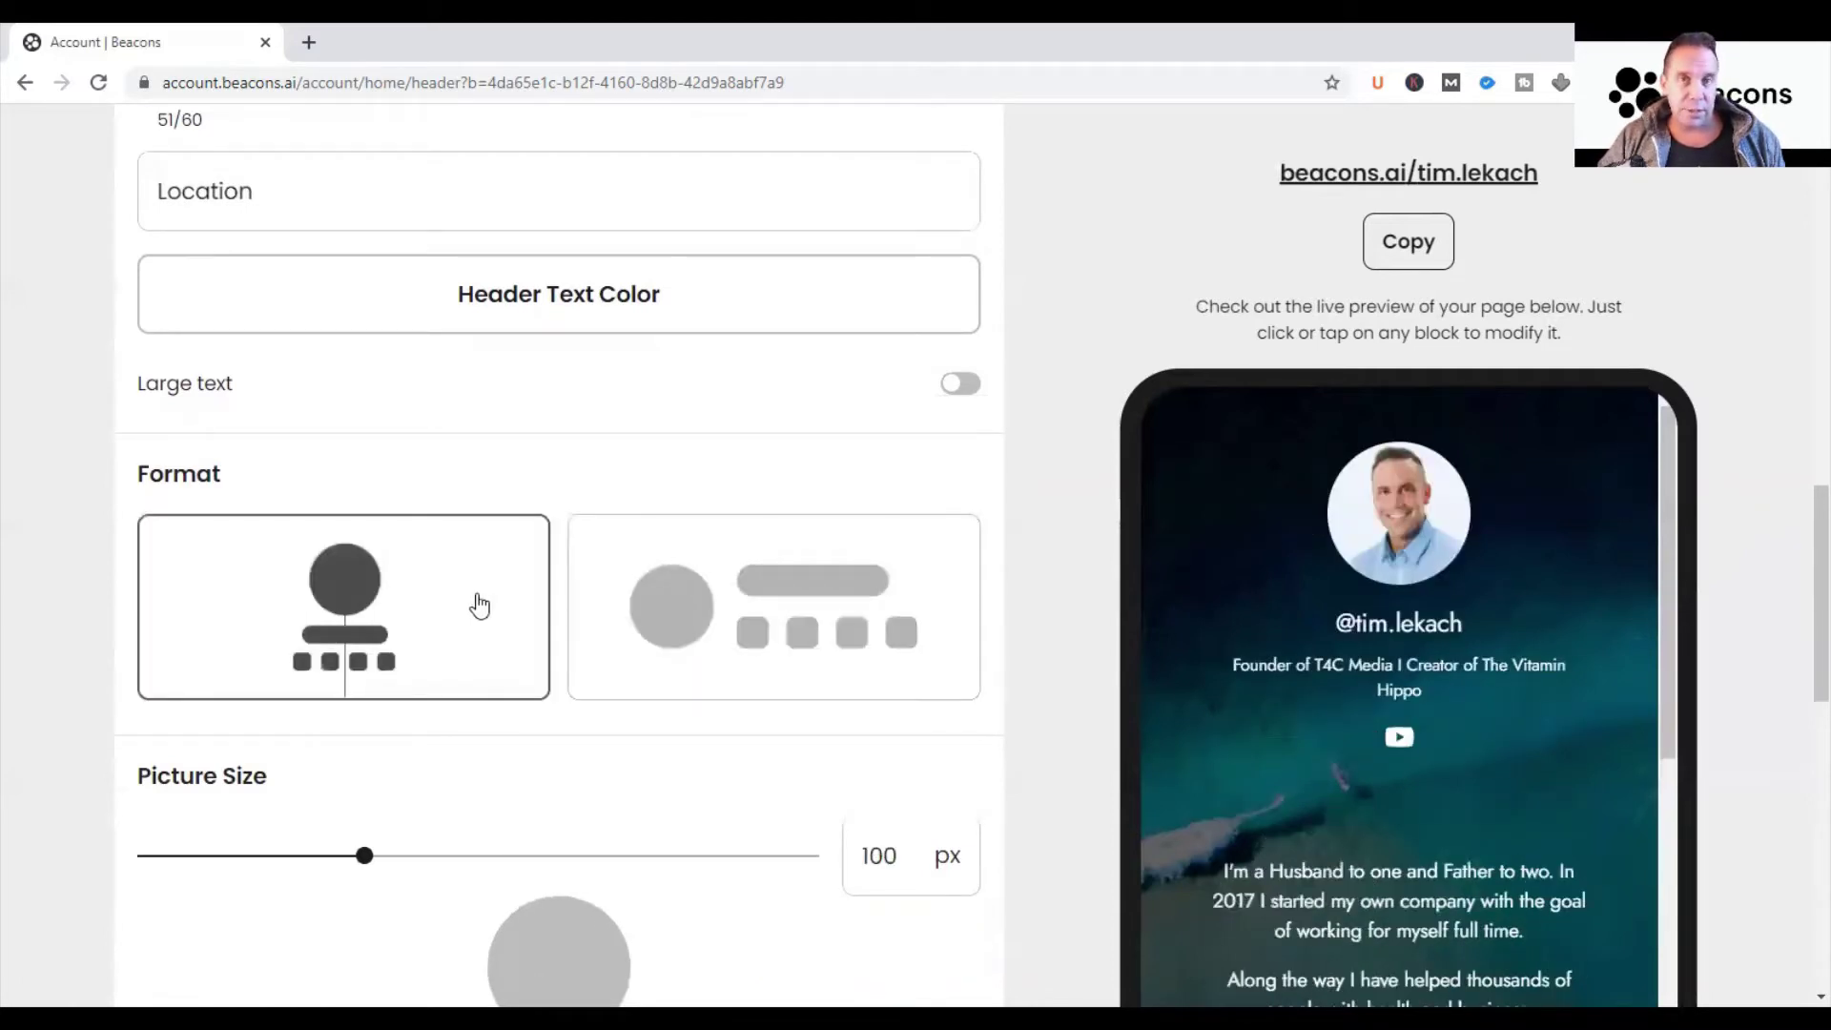
pyautogui.click(749, 598)
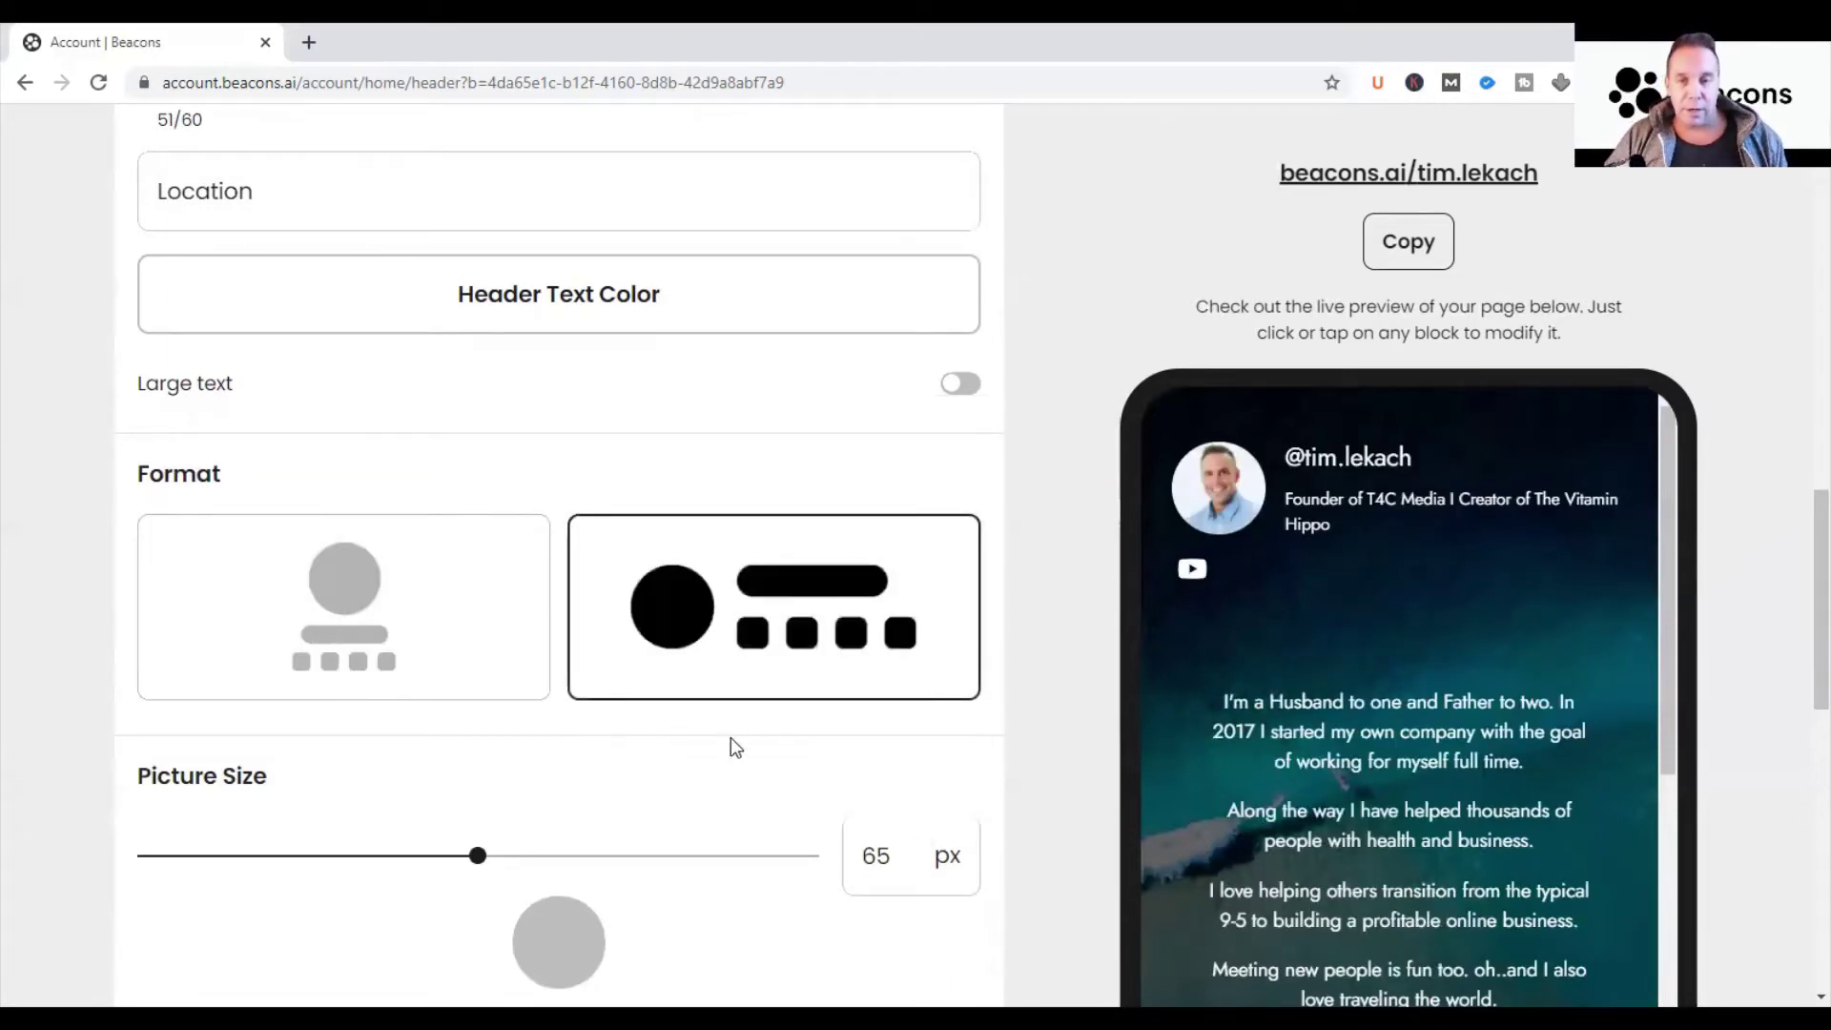
pyautogui.click(391, 651)
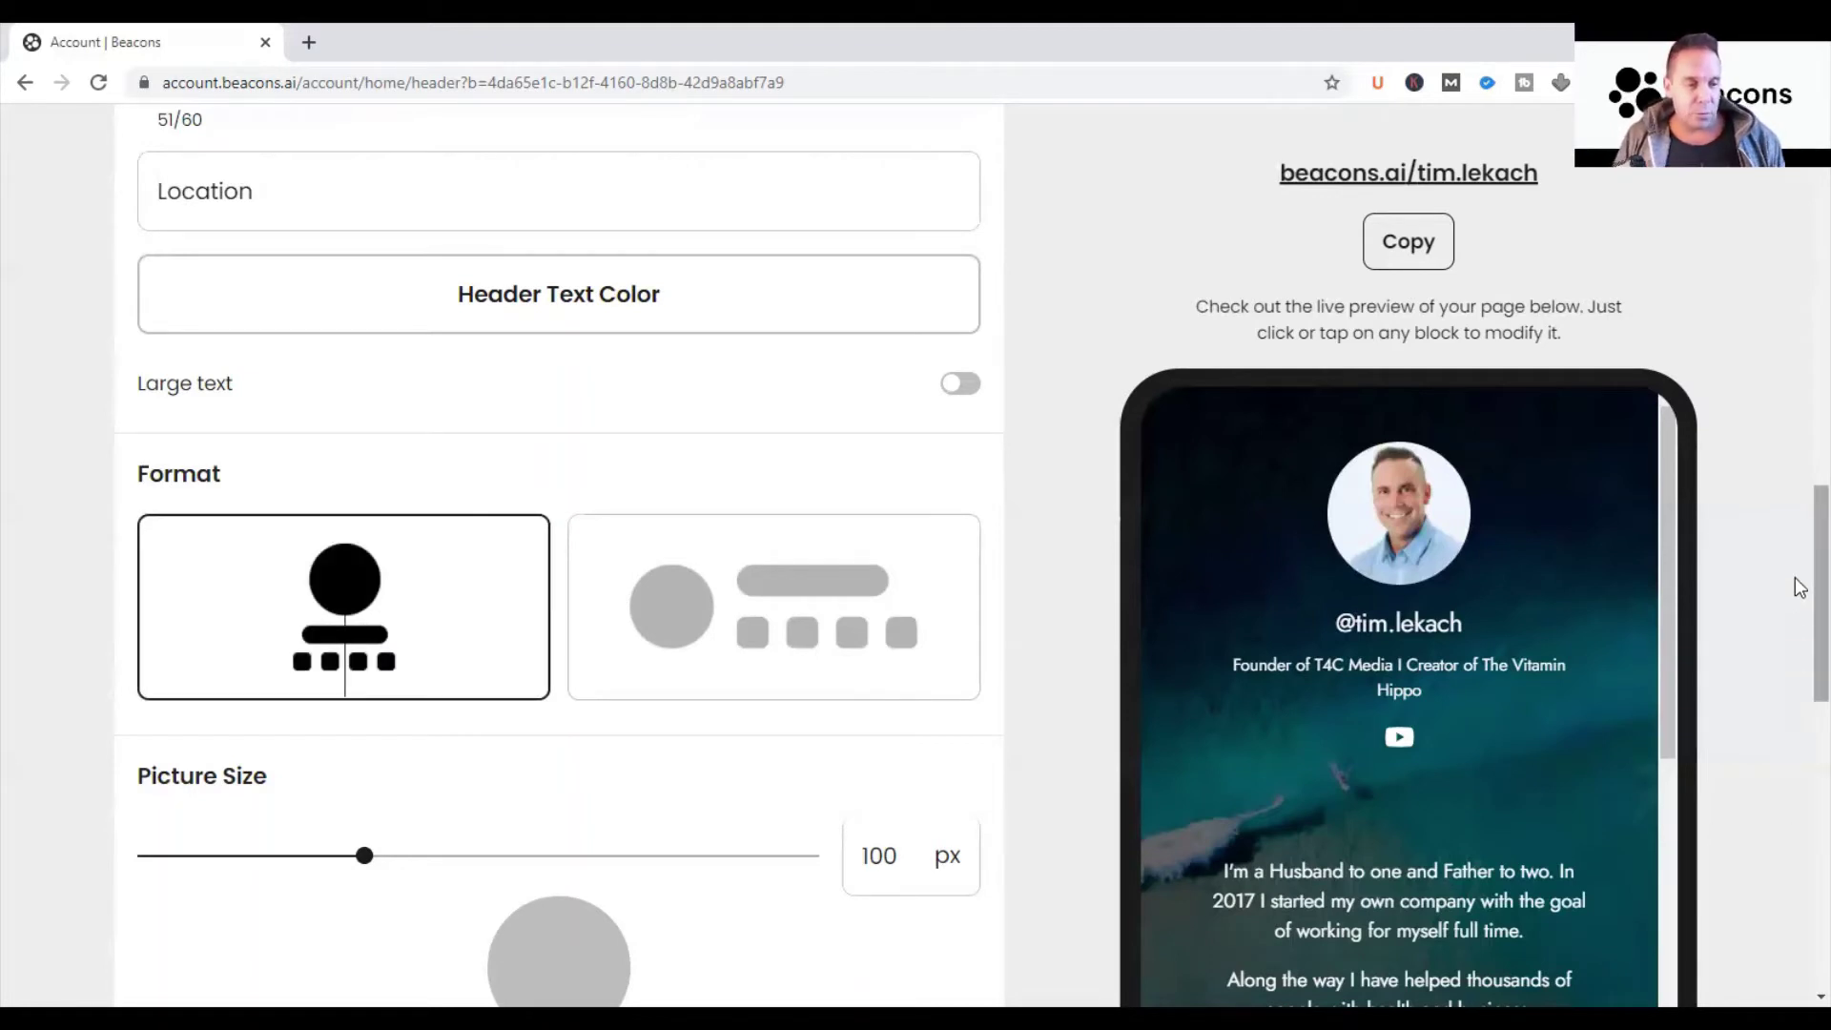
pyautogui.scroll(-1, 1800, 553)
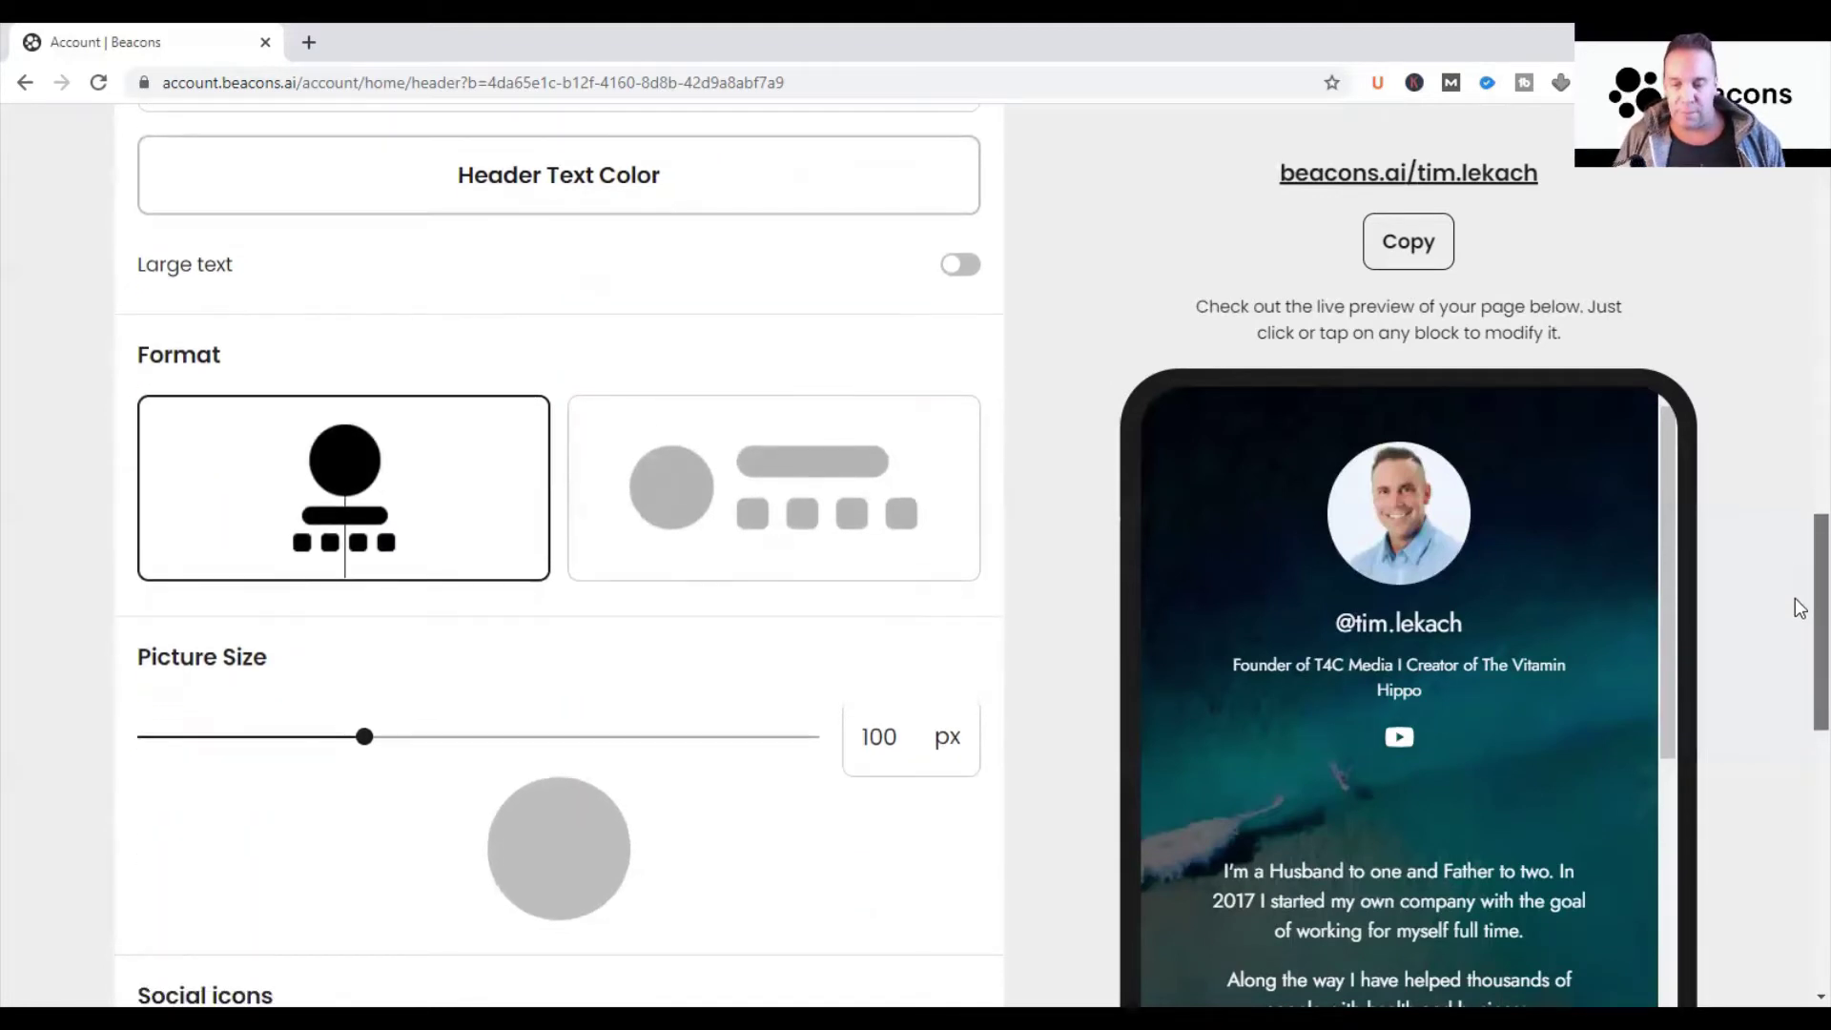
pyautogui.scroll(-3, 1799, 625)
pyautogui.scroll(-1, 1800, 643)
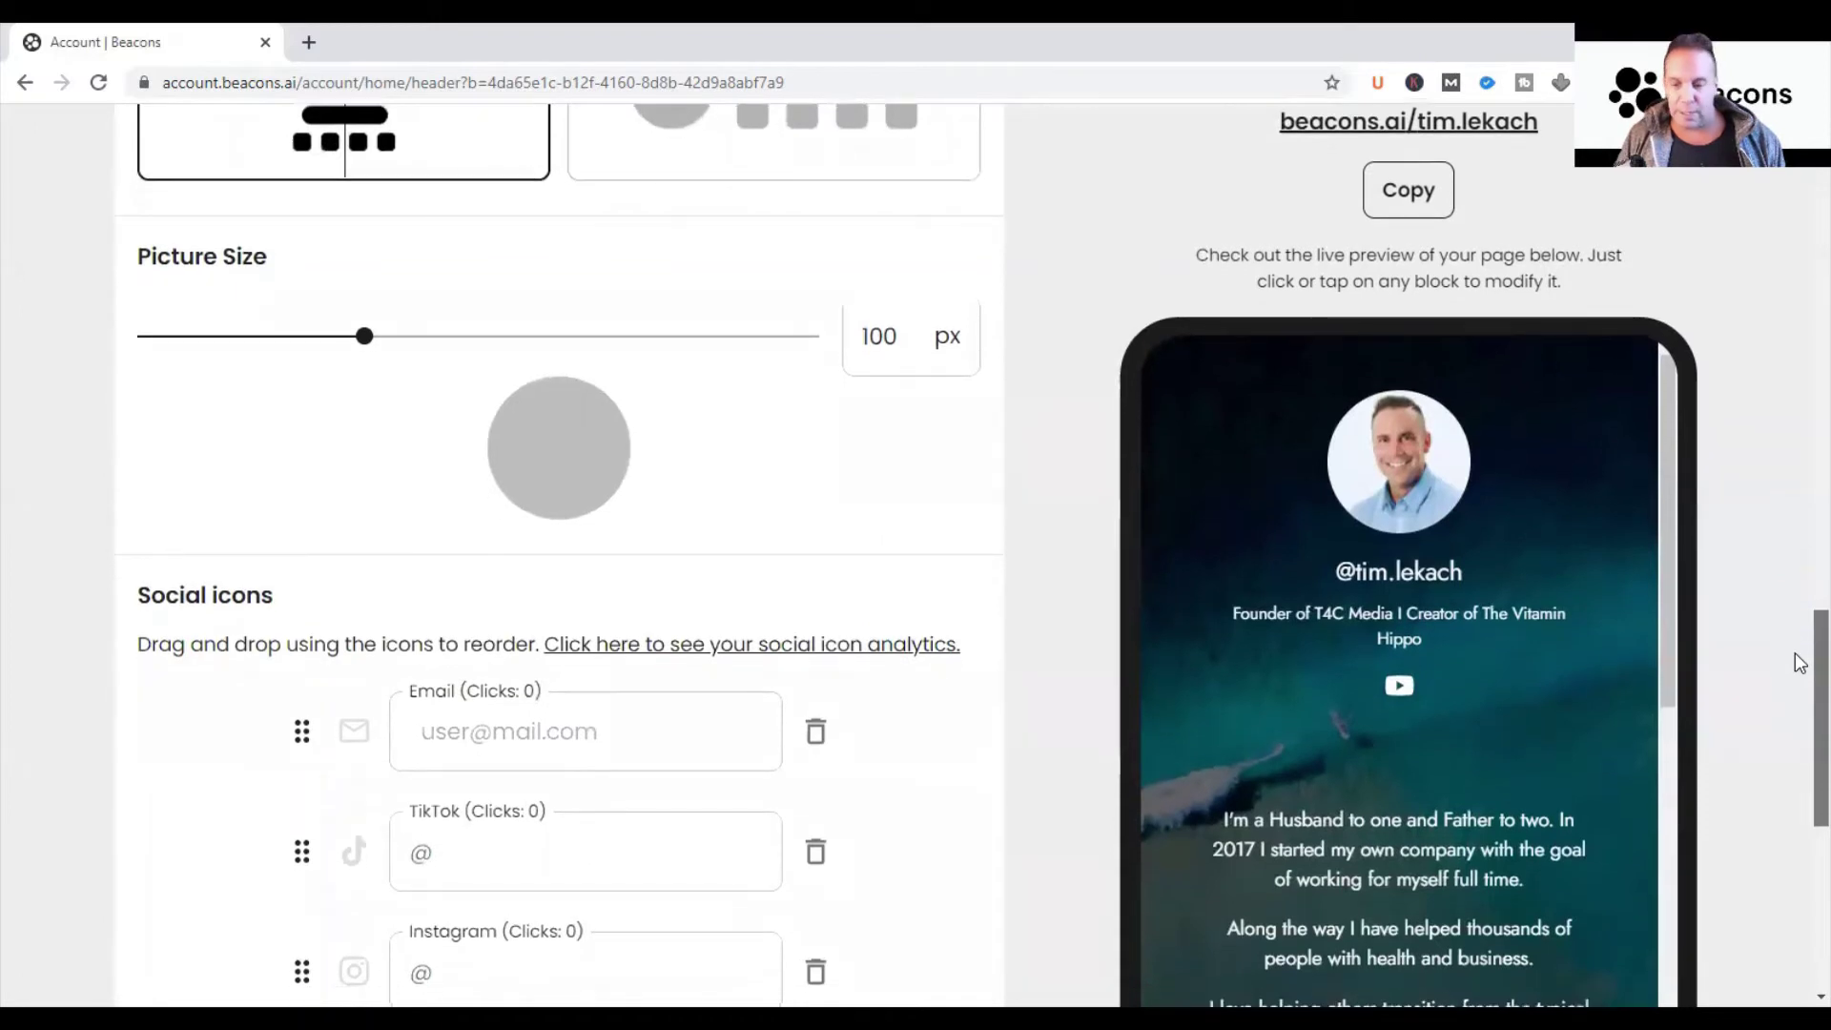
pyautogui.scroll(-4, 1800, 677)
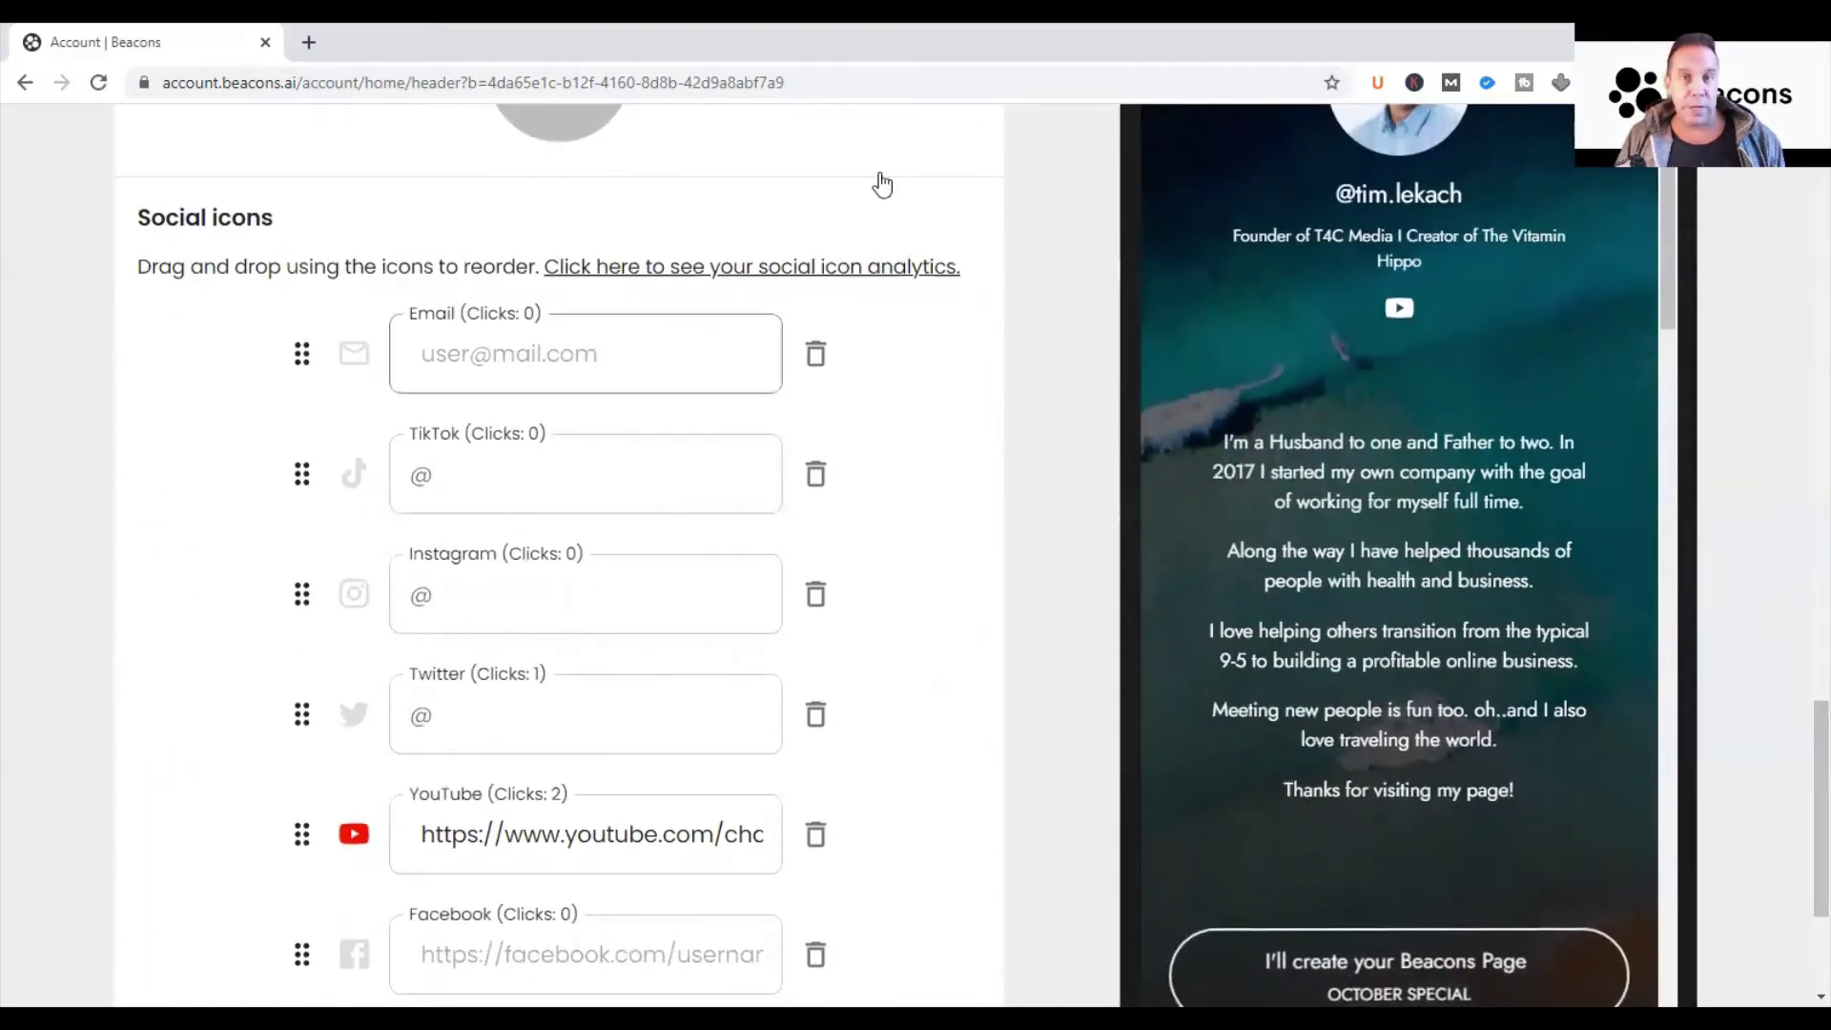
pyautogui.scroll(-1, 1802, 747)
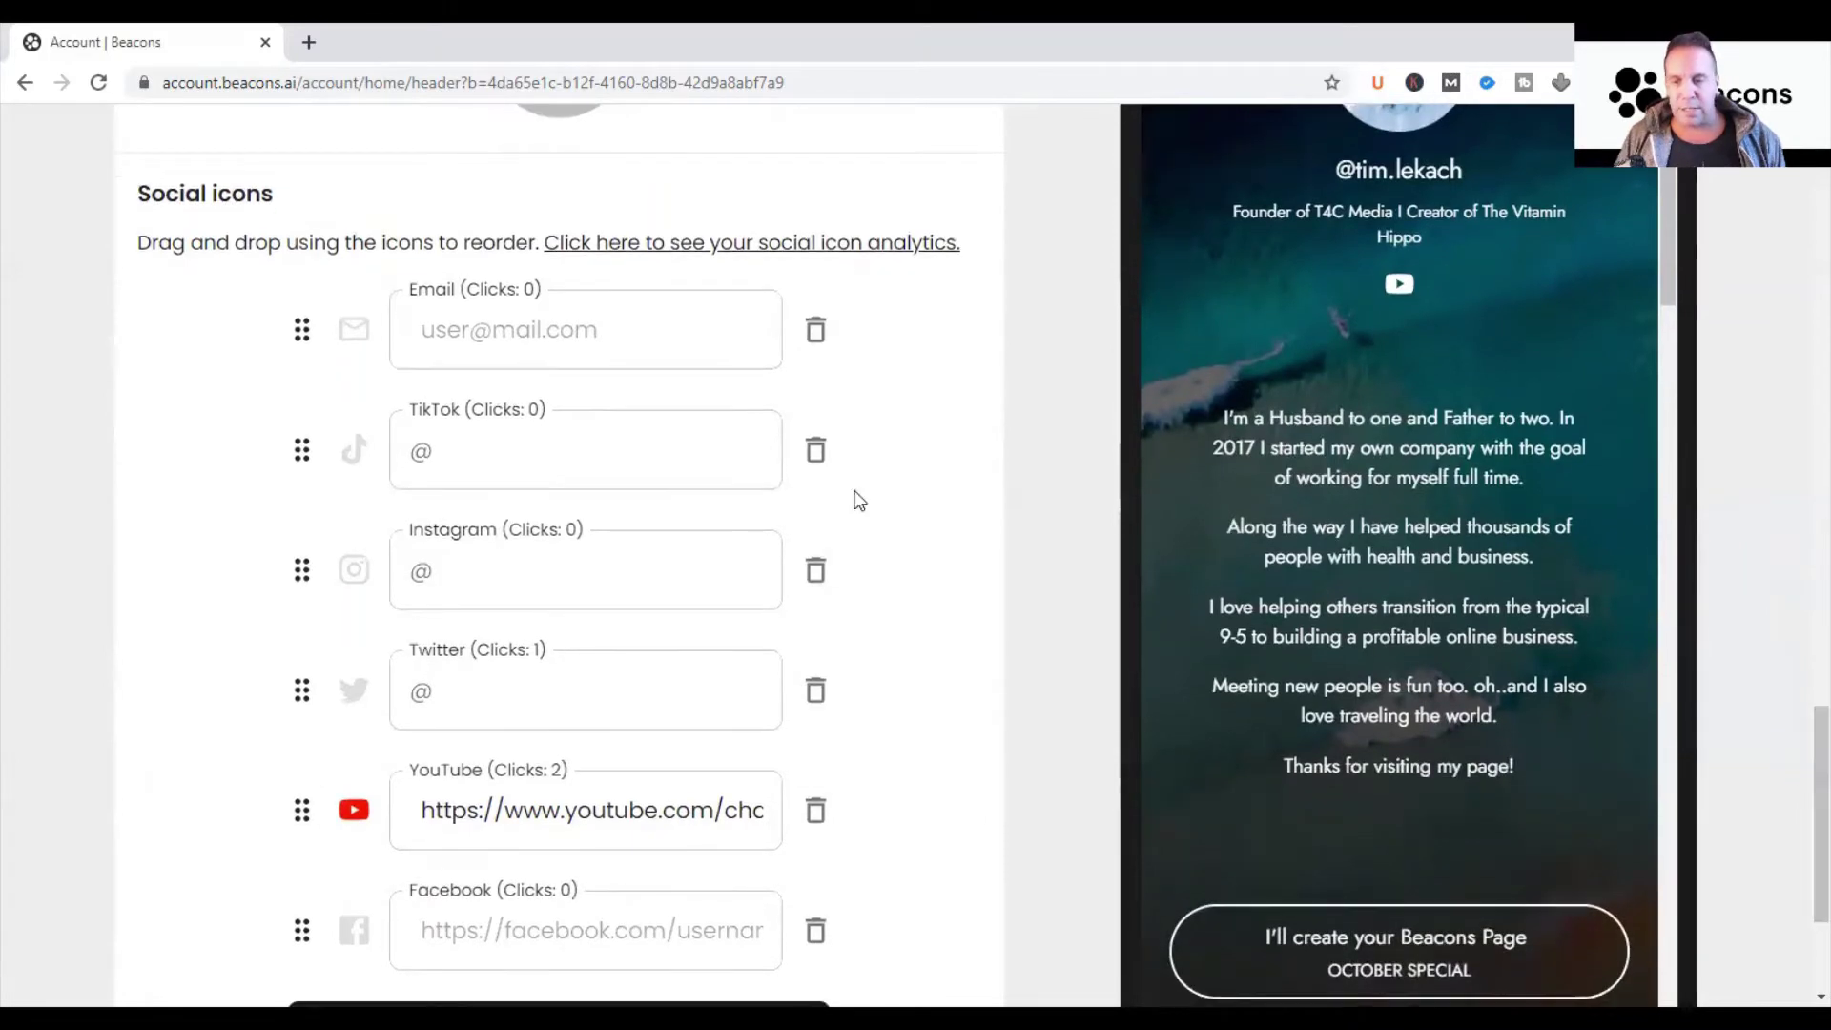
pyautogui.click(610, 458)
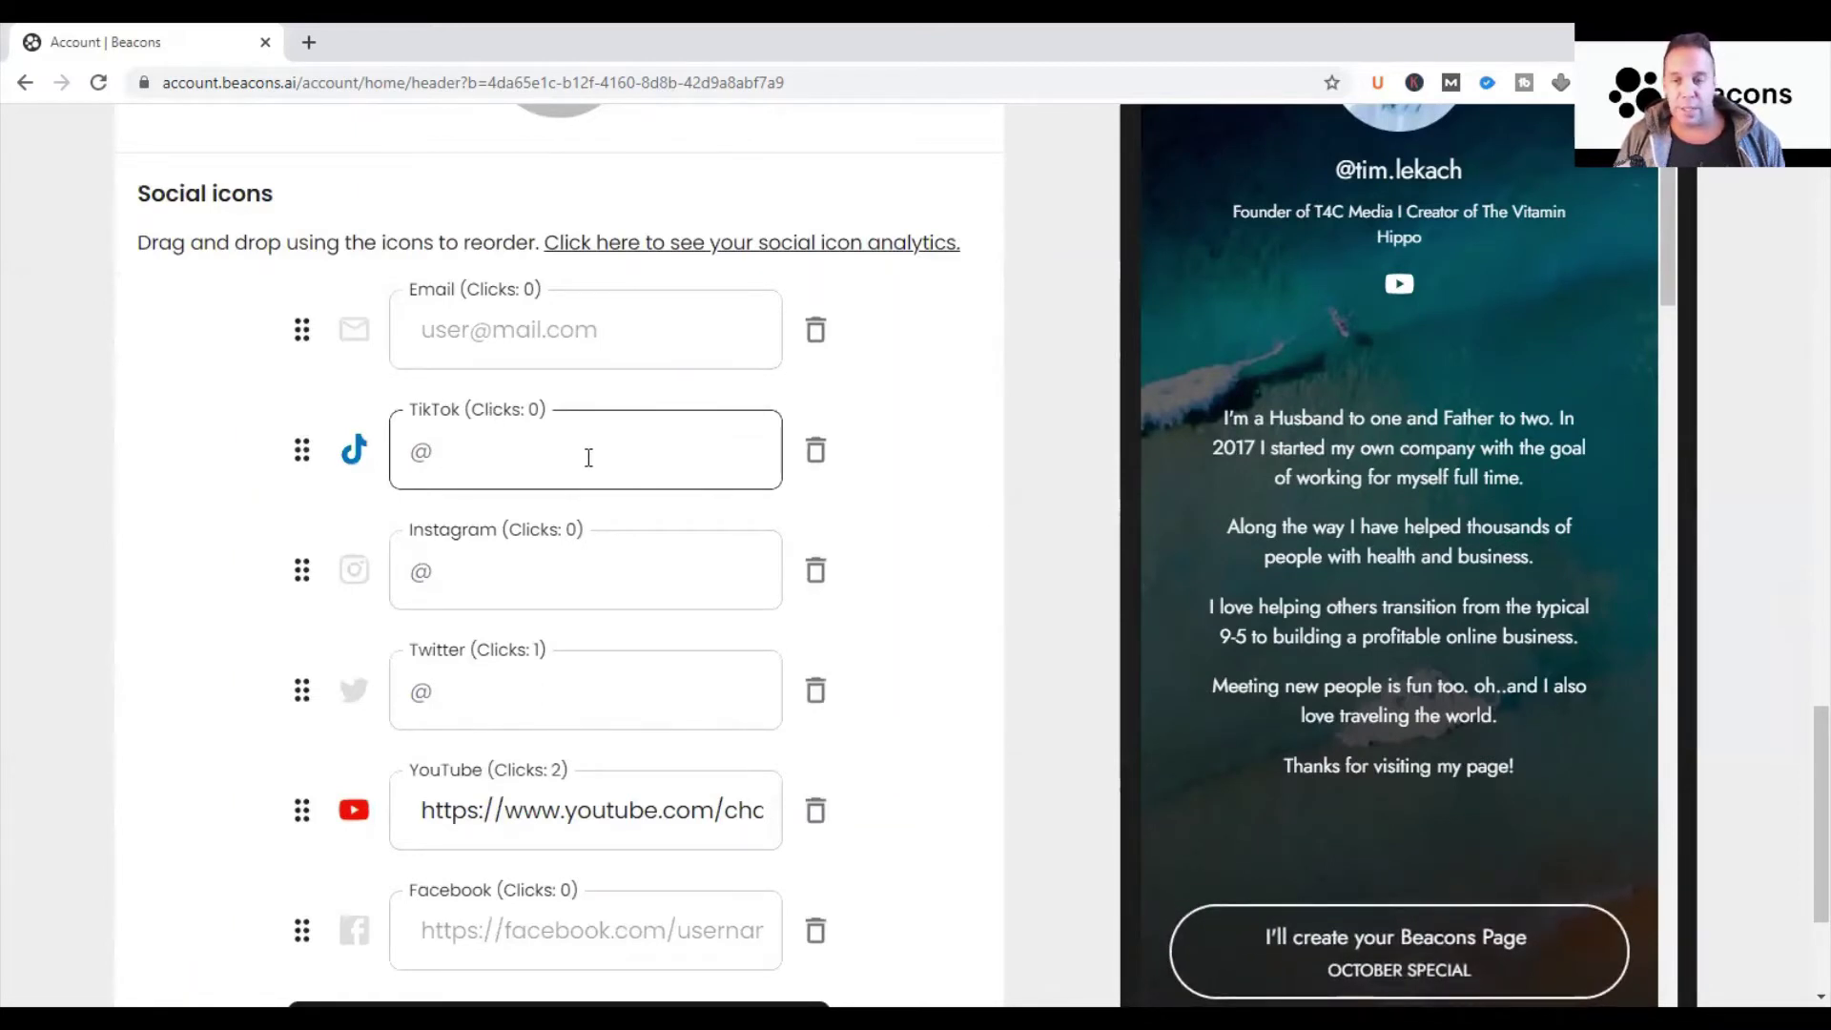
# Step: Load tiktok.com in a new browser tab and open the account's own profile
pyautogui.click(307, 44)
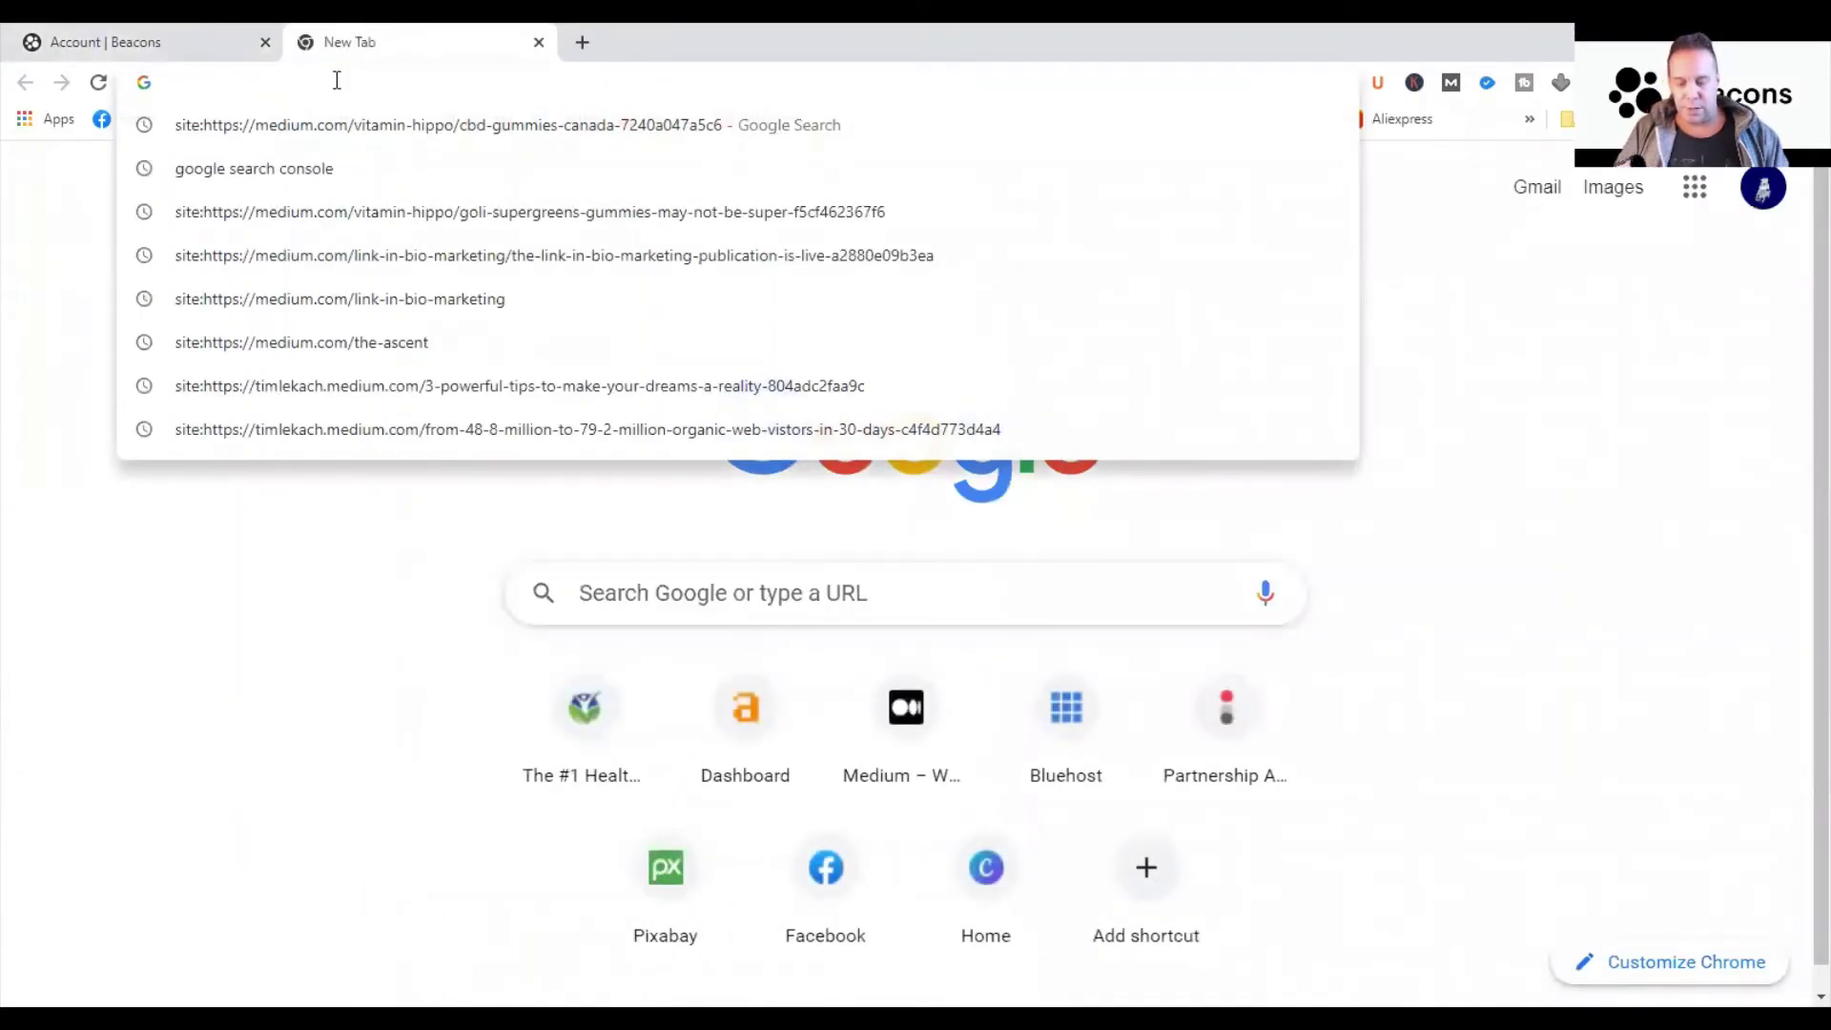
pyautogui.write('ti')
pyautogui.press('Return')
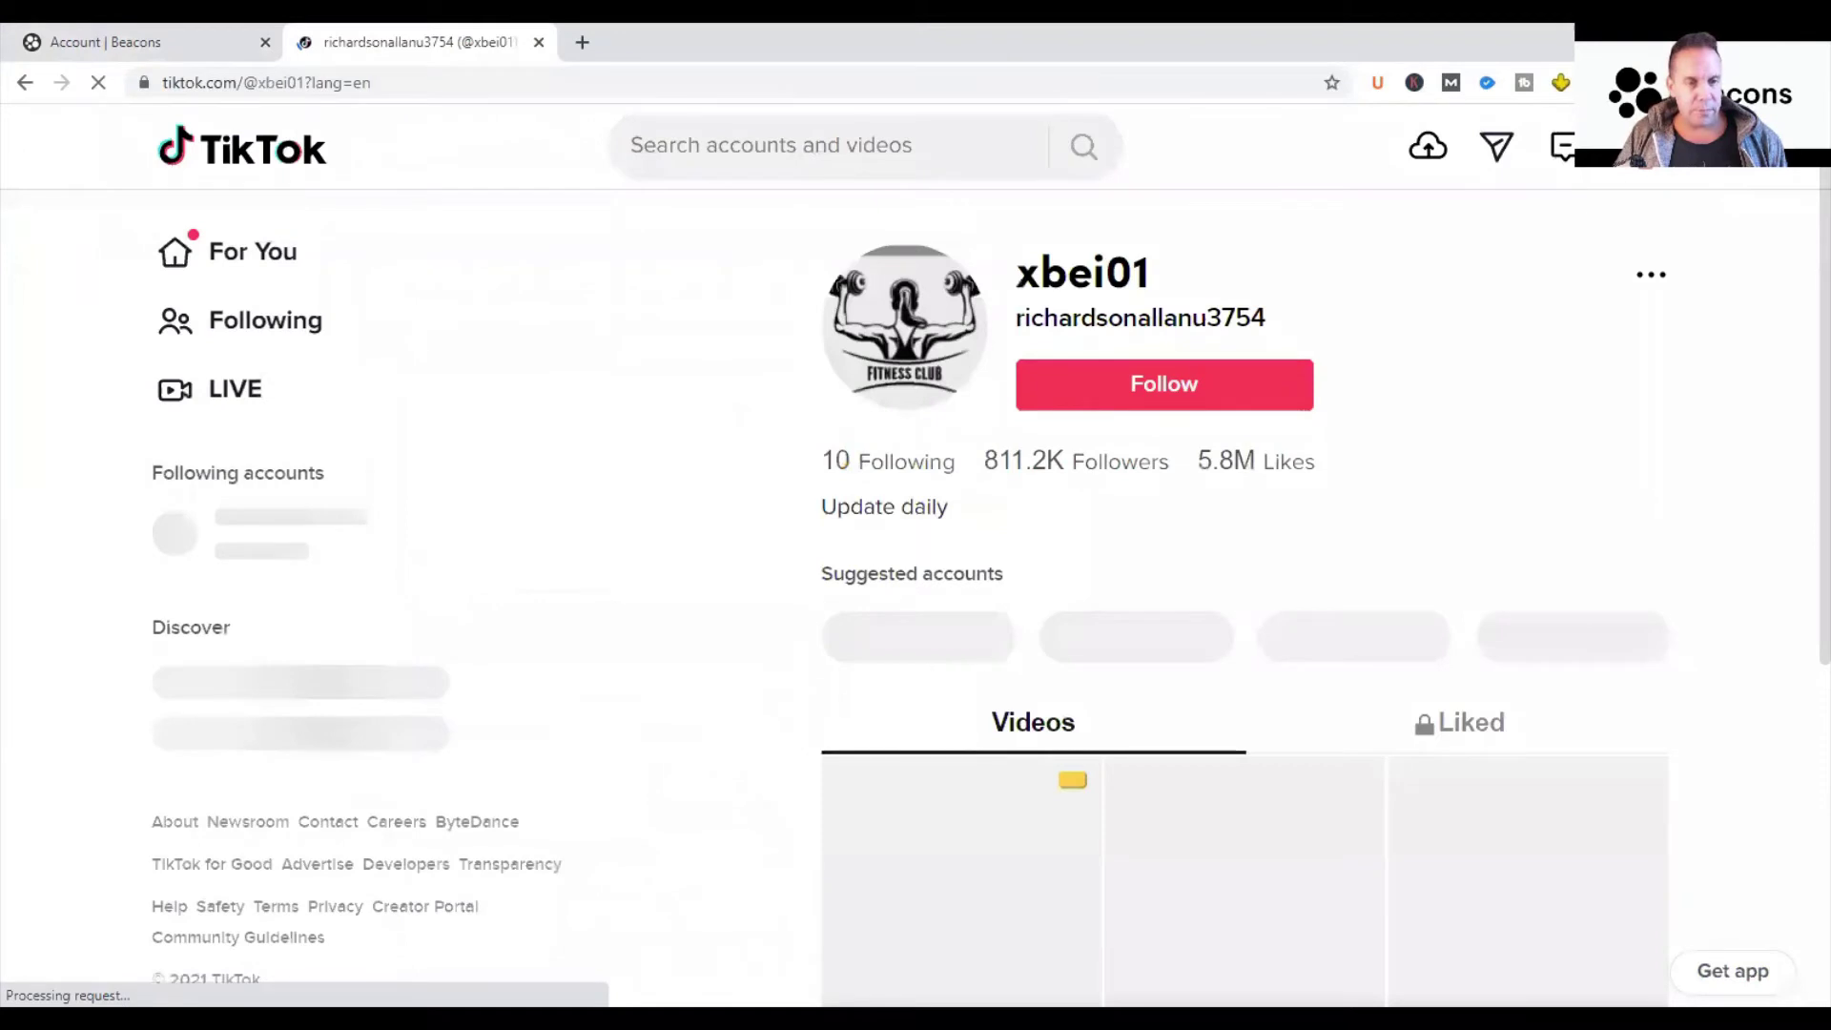
pyautogui.moveTo(1625, 146)
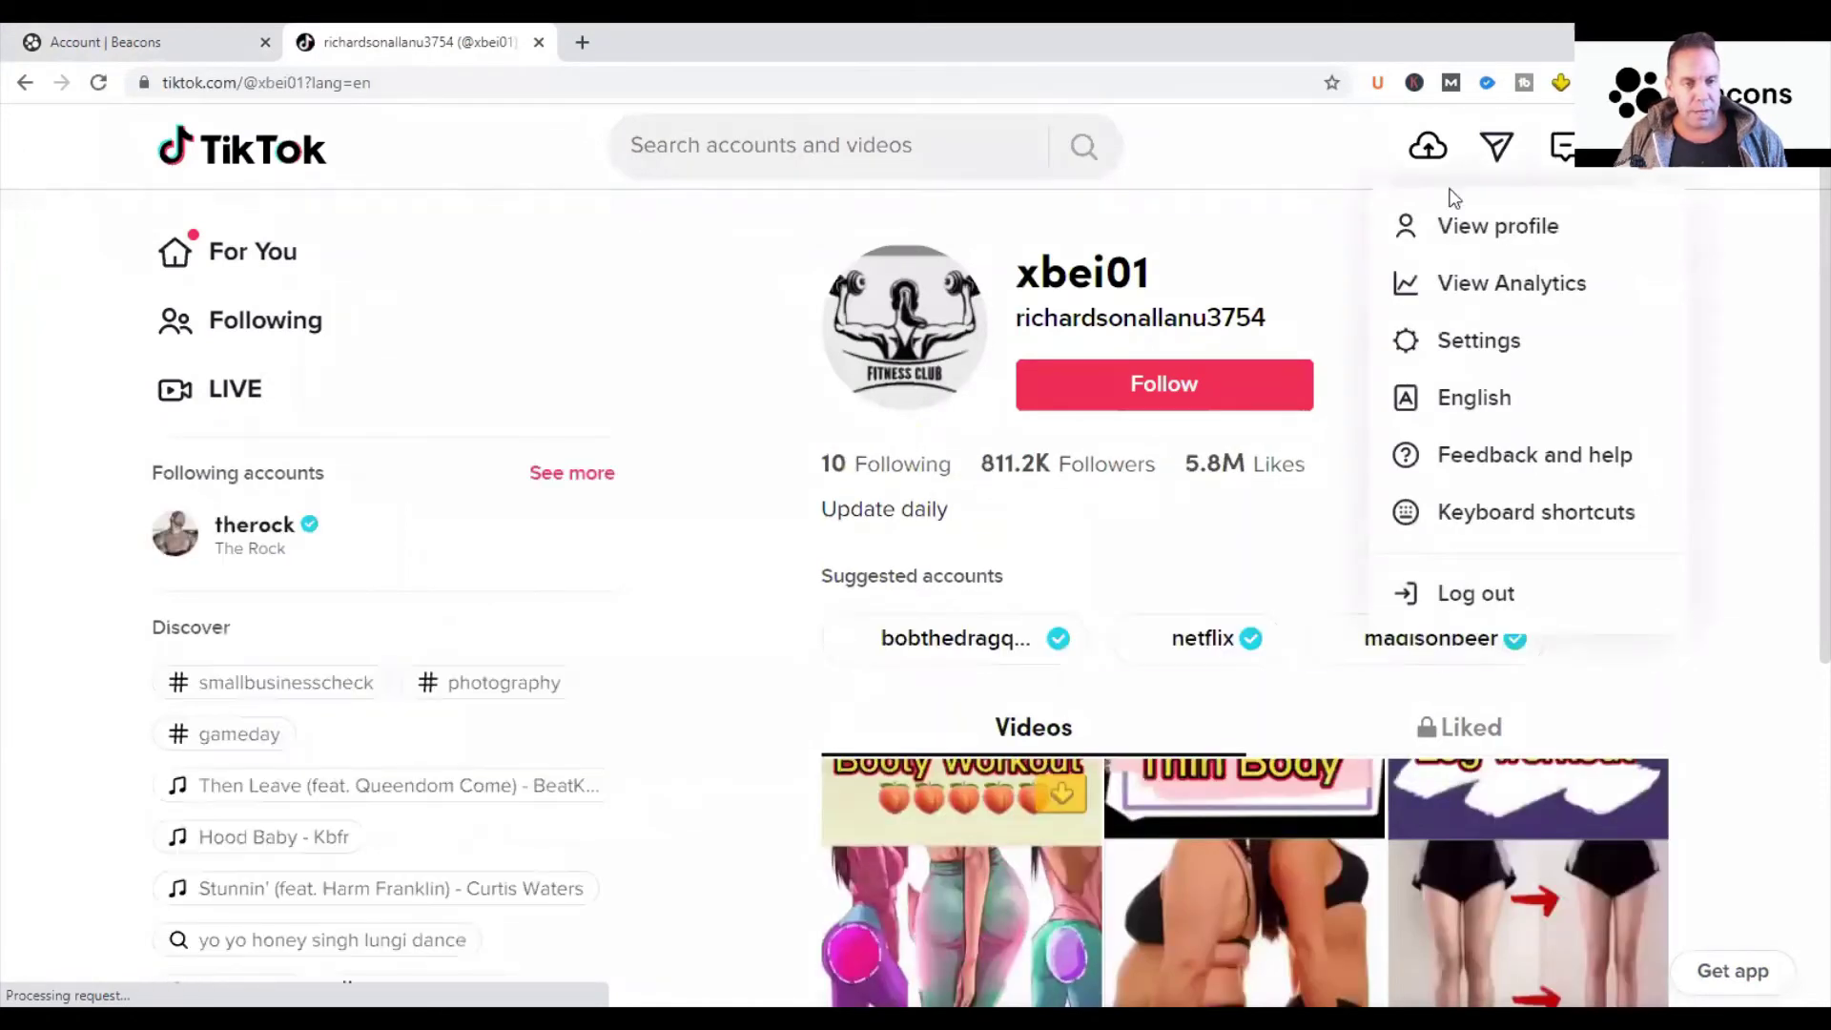
pyautogui.click(467, 92)
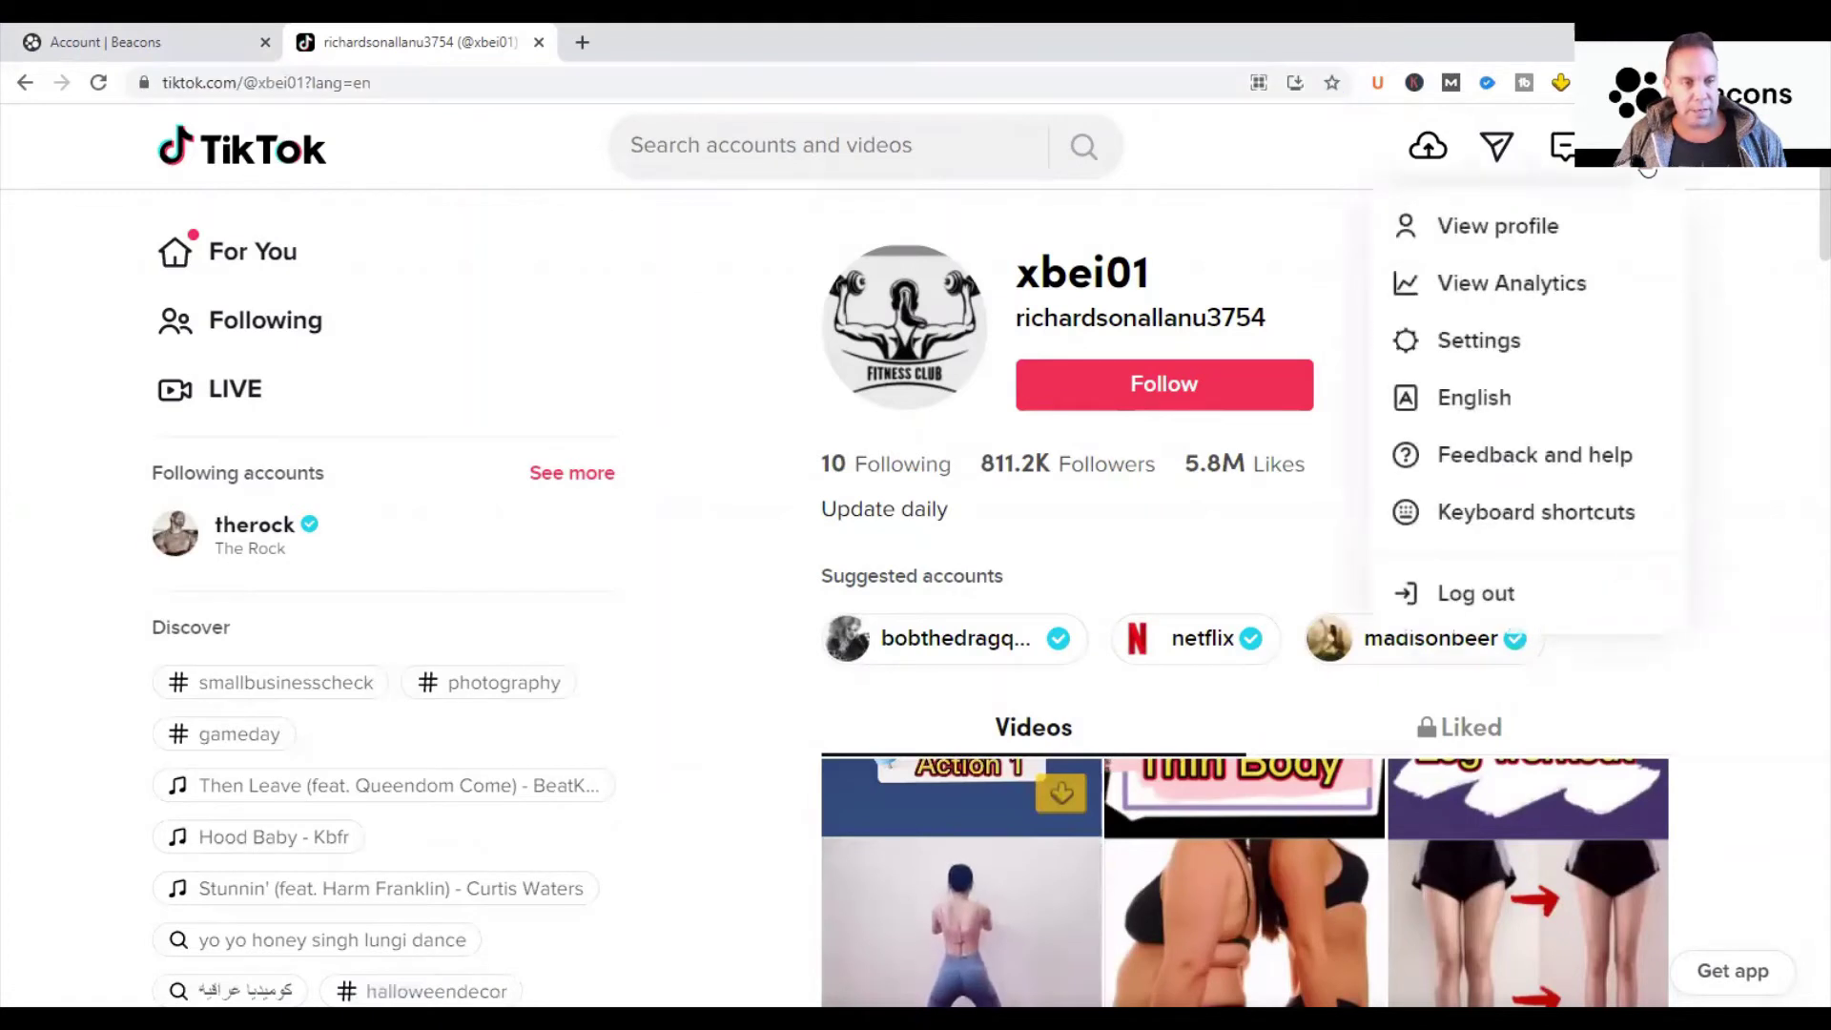
pyautogui.click(1504, 229)
# Step: Copy the TikTok profile's web address and switch back to the Beacons tab
pyautogui.click(469, 86)
pyautogui.doubleClick(457, 88)
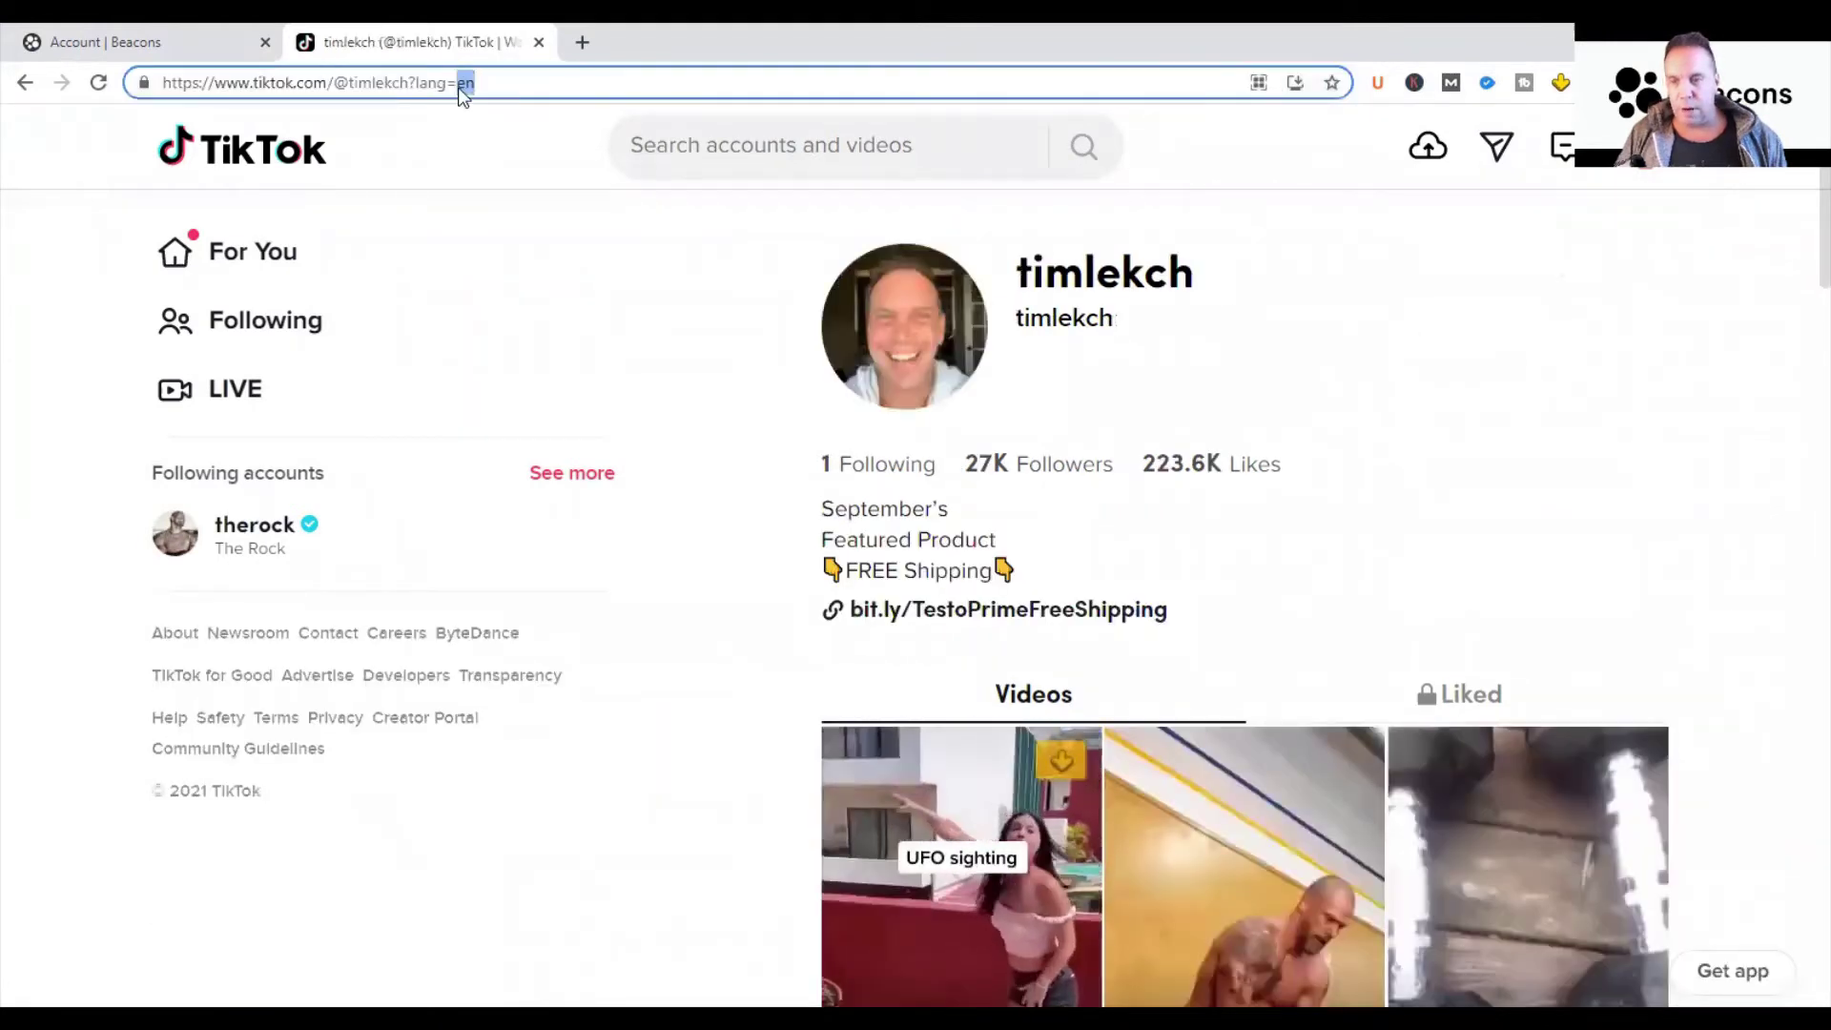
pyautogui.click(412, 86)
pyautogui.moveTo(412, 86); pyautogui.dragTo(118, 82)
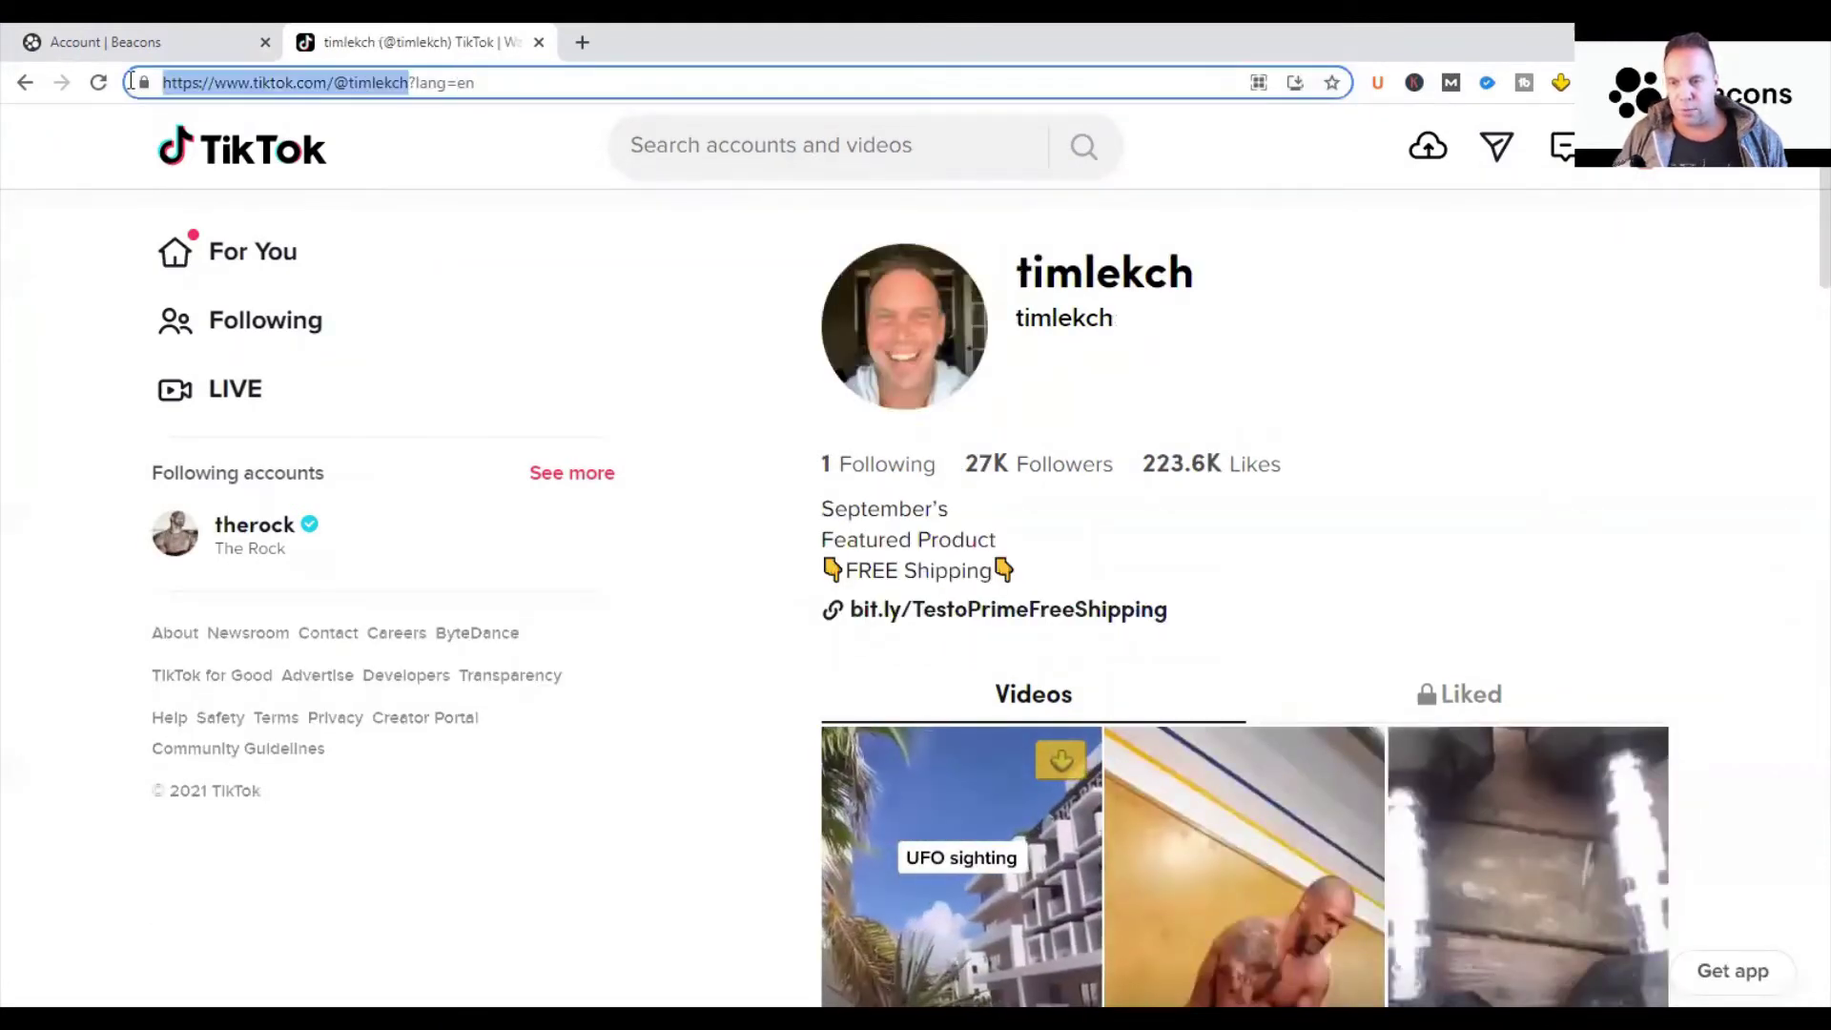
pyautogui.click(124, 42)
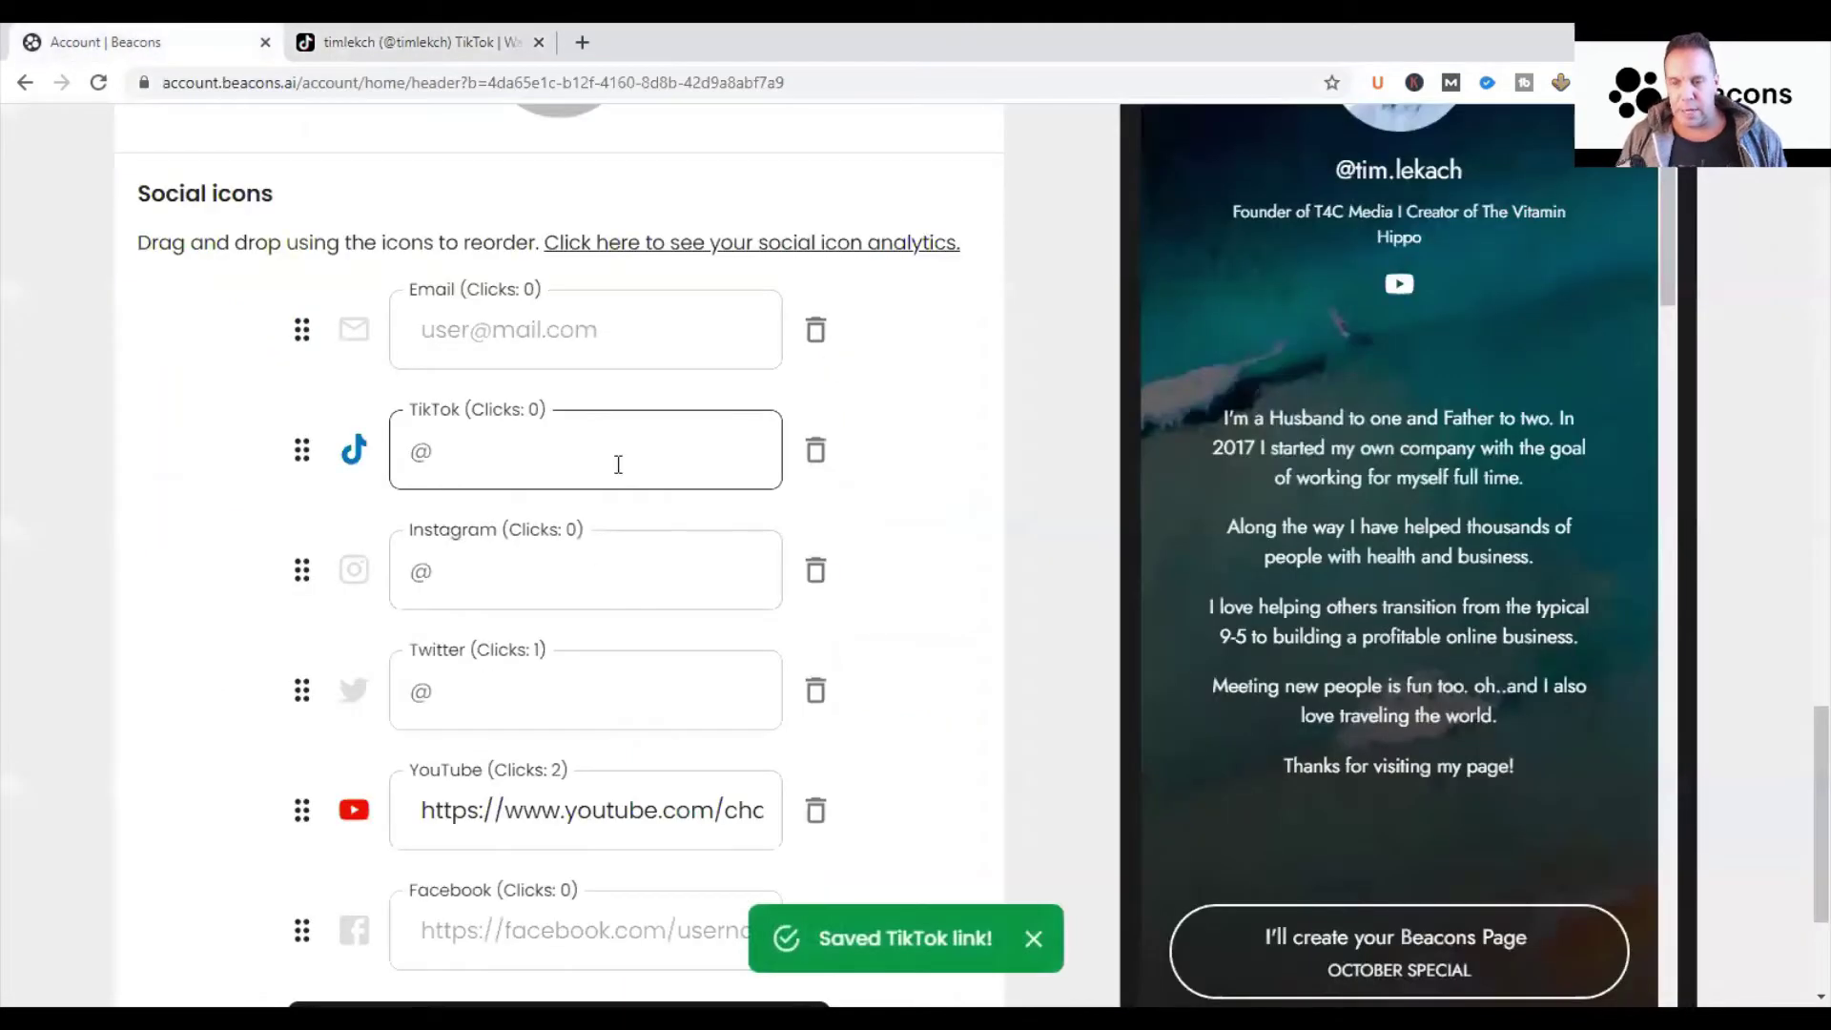
# Step: Paste the TikTok profile address into the TikTok field, save it, and check the preview icon
pyautogui.hotkey('ctrl', 'v')
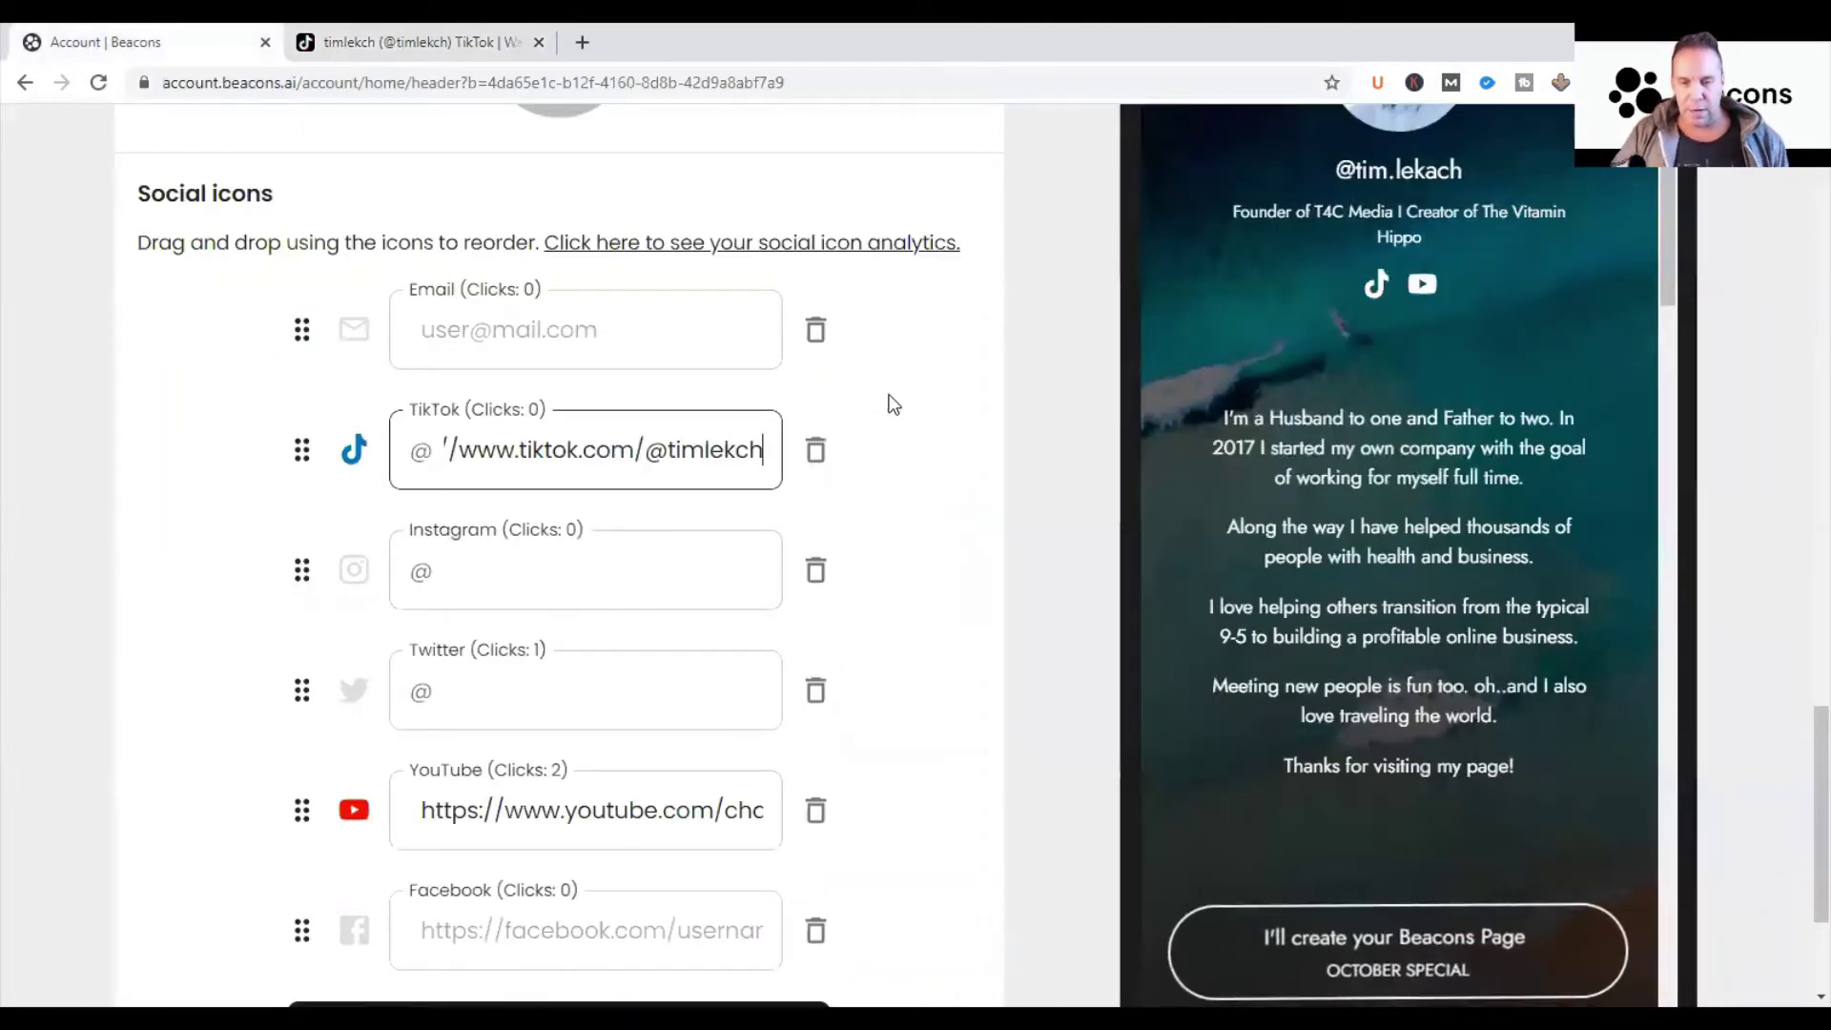
pyautogui.click(1018, 427)
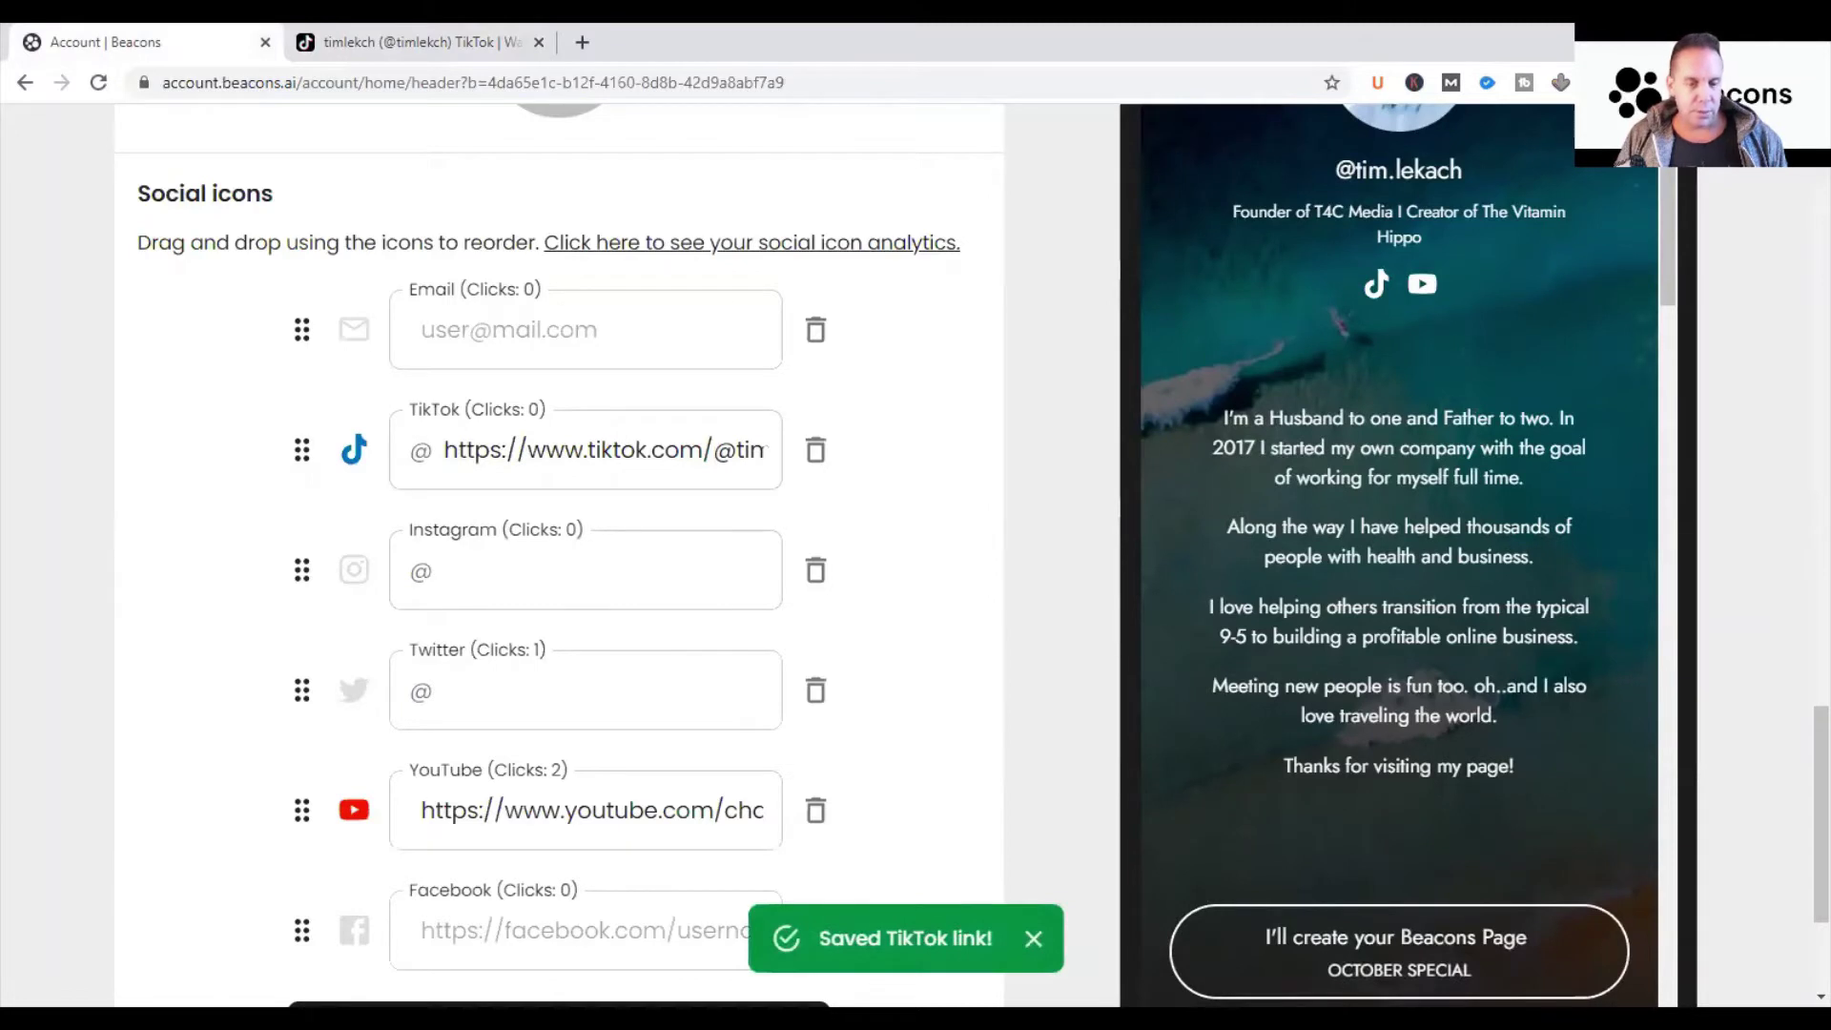
pyautogui.click(1380, 286)
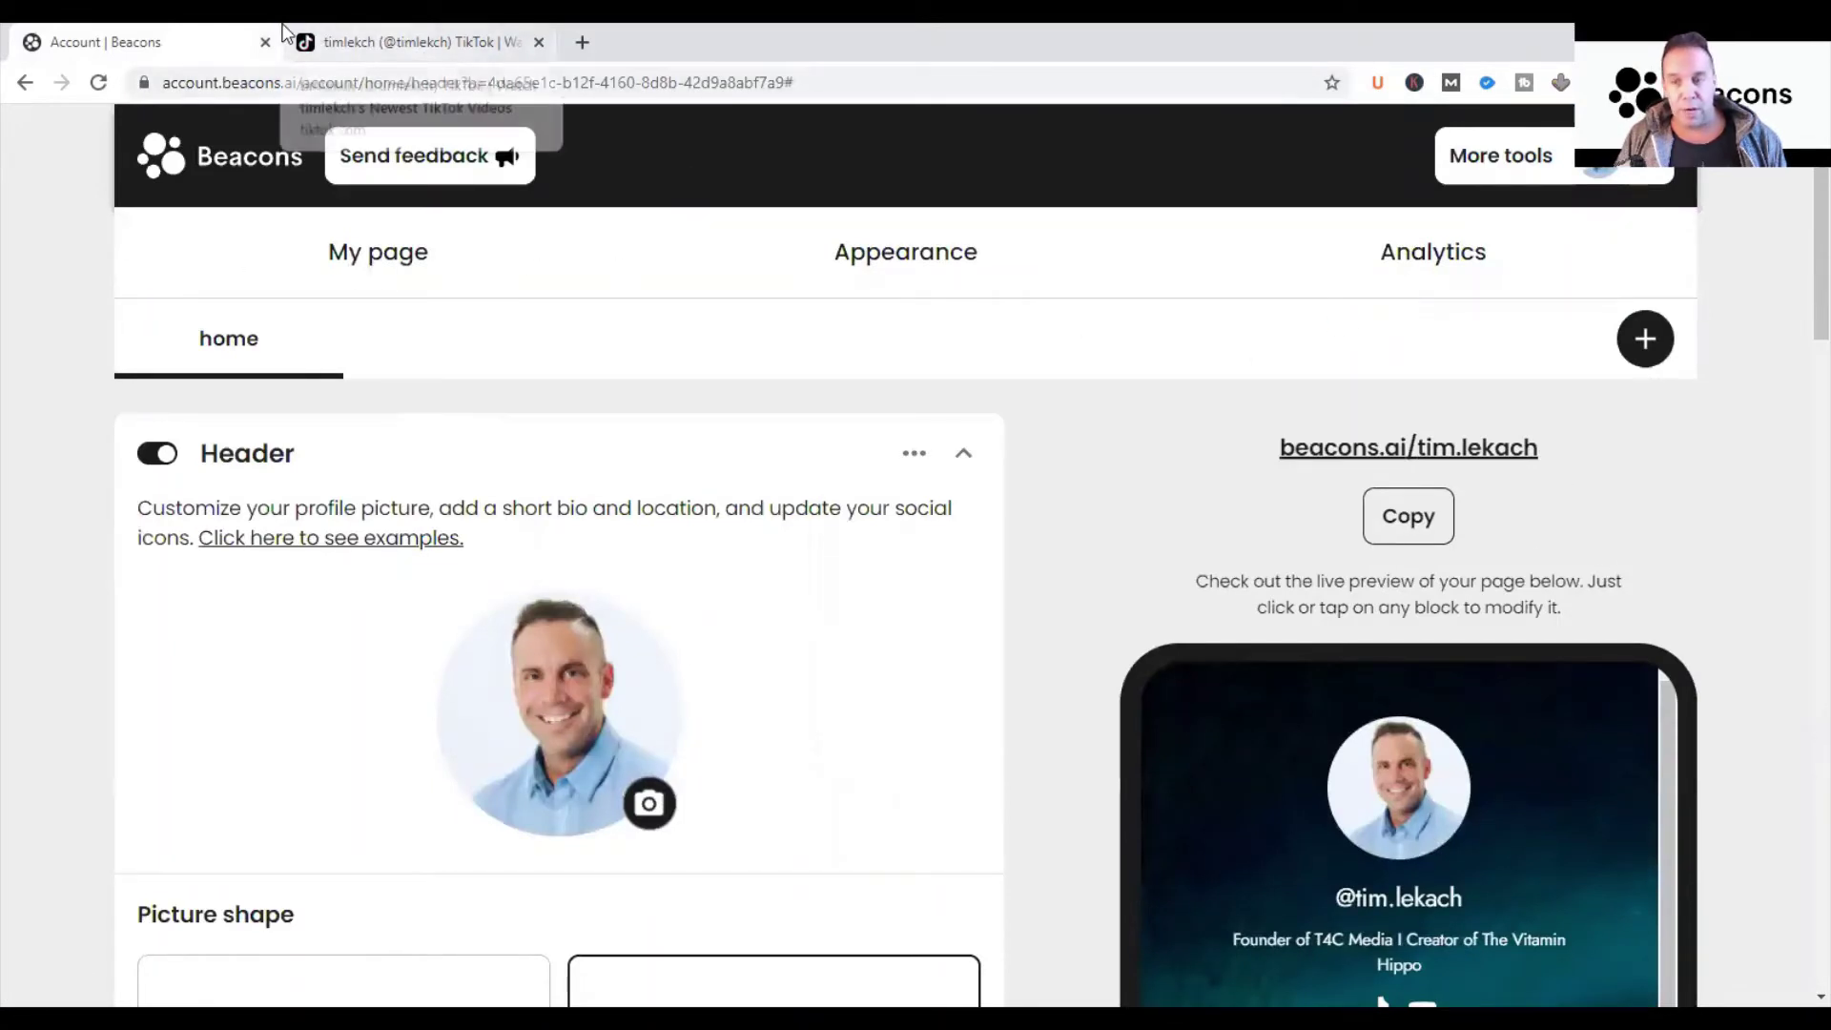
pyautogui.scroll(-15, 1799, 381)
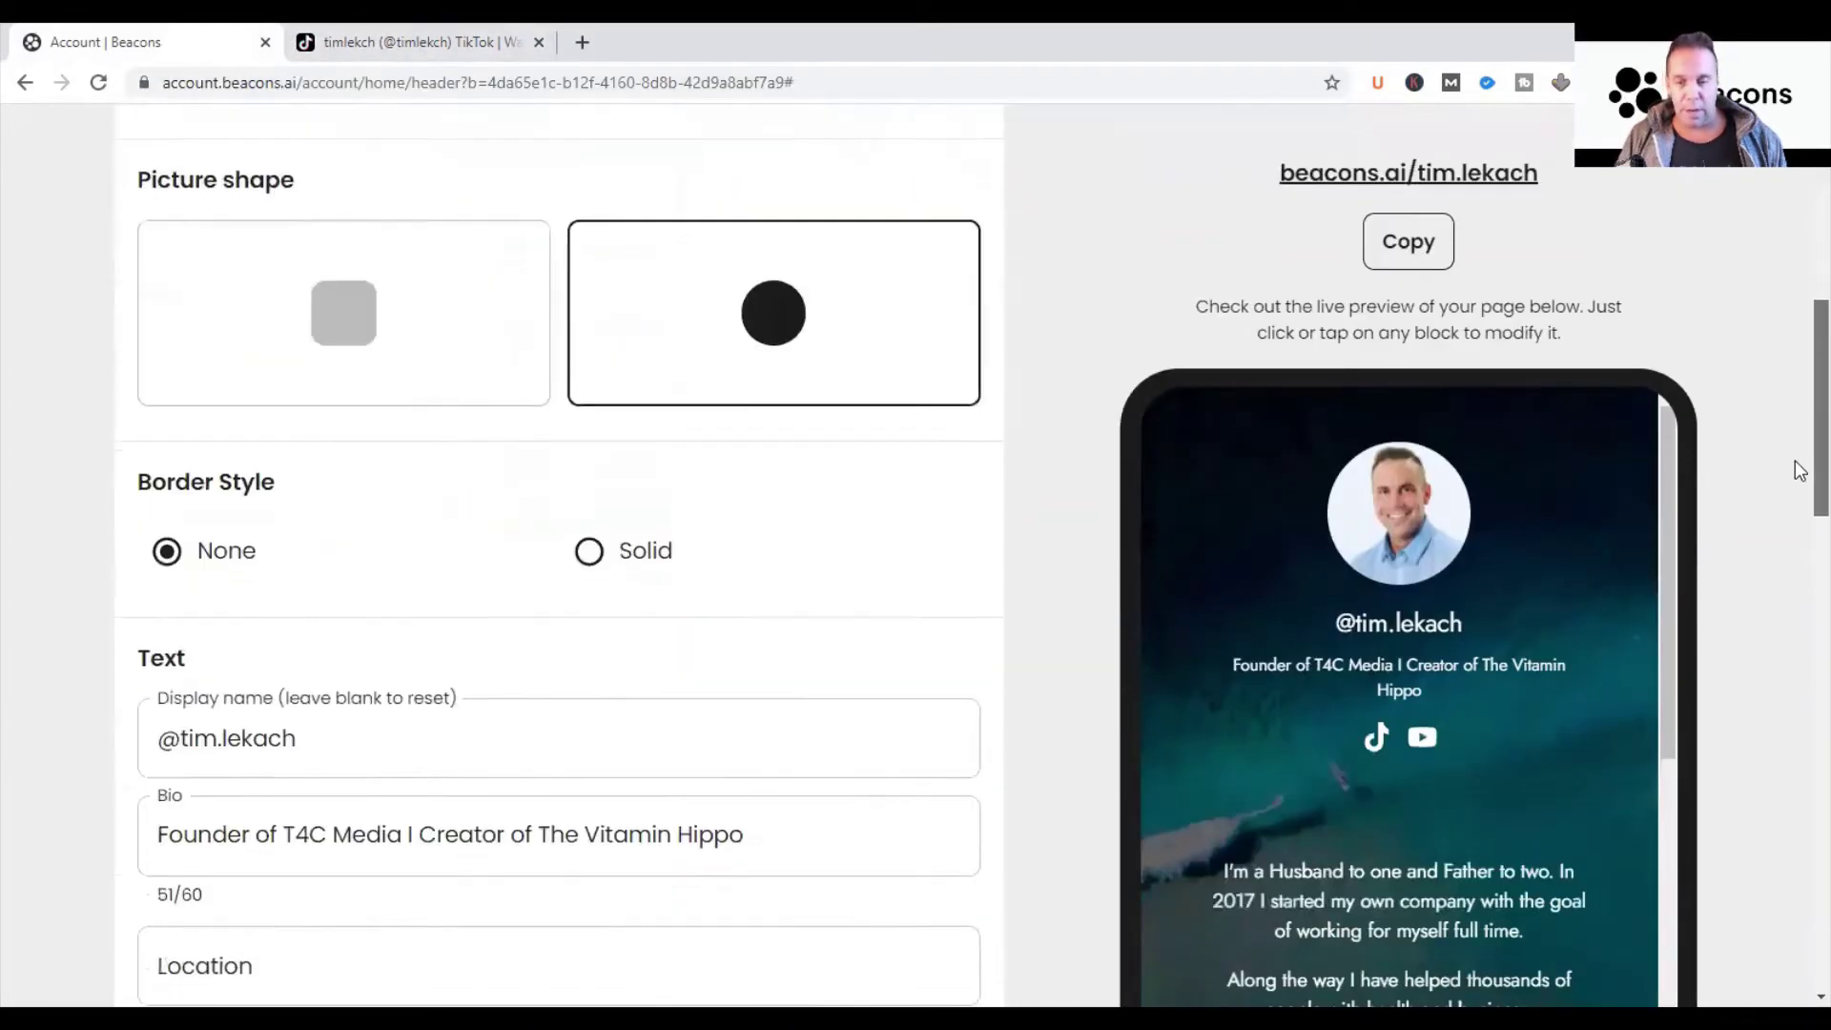
pyautogui.scroll(-1, 1799, 753)
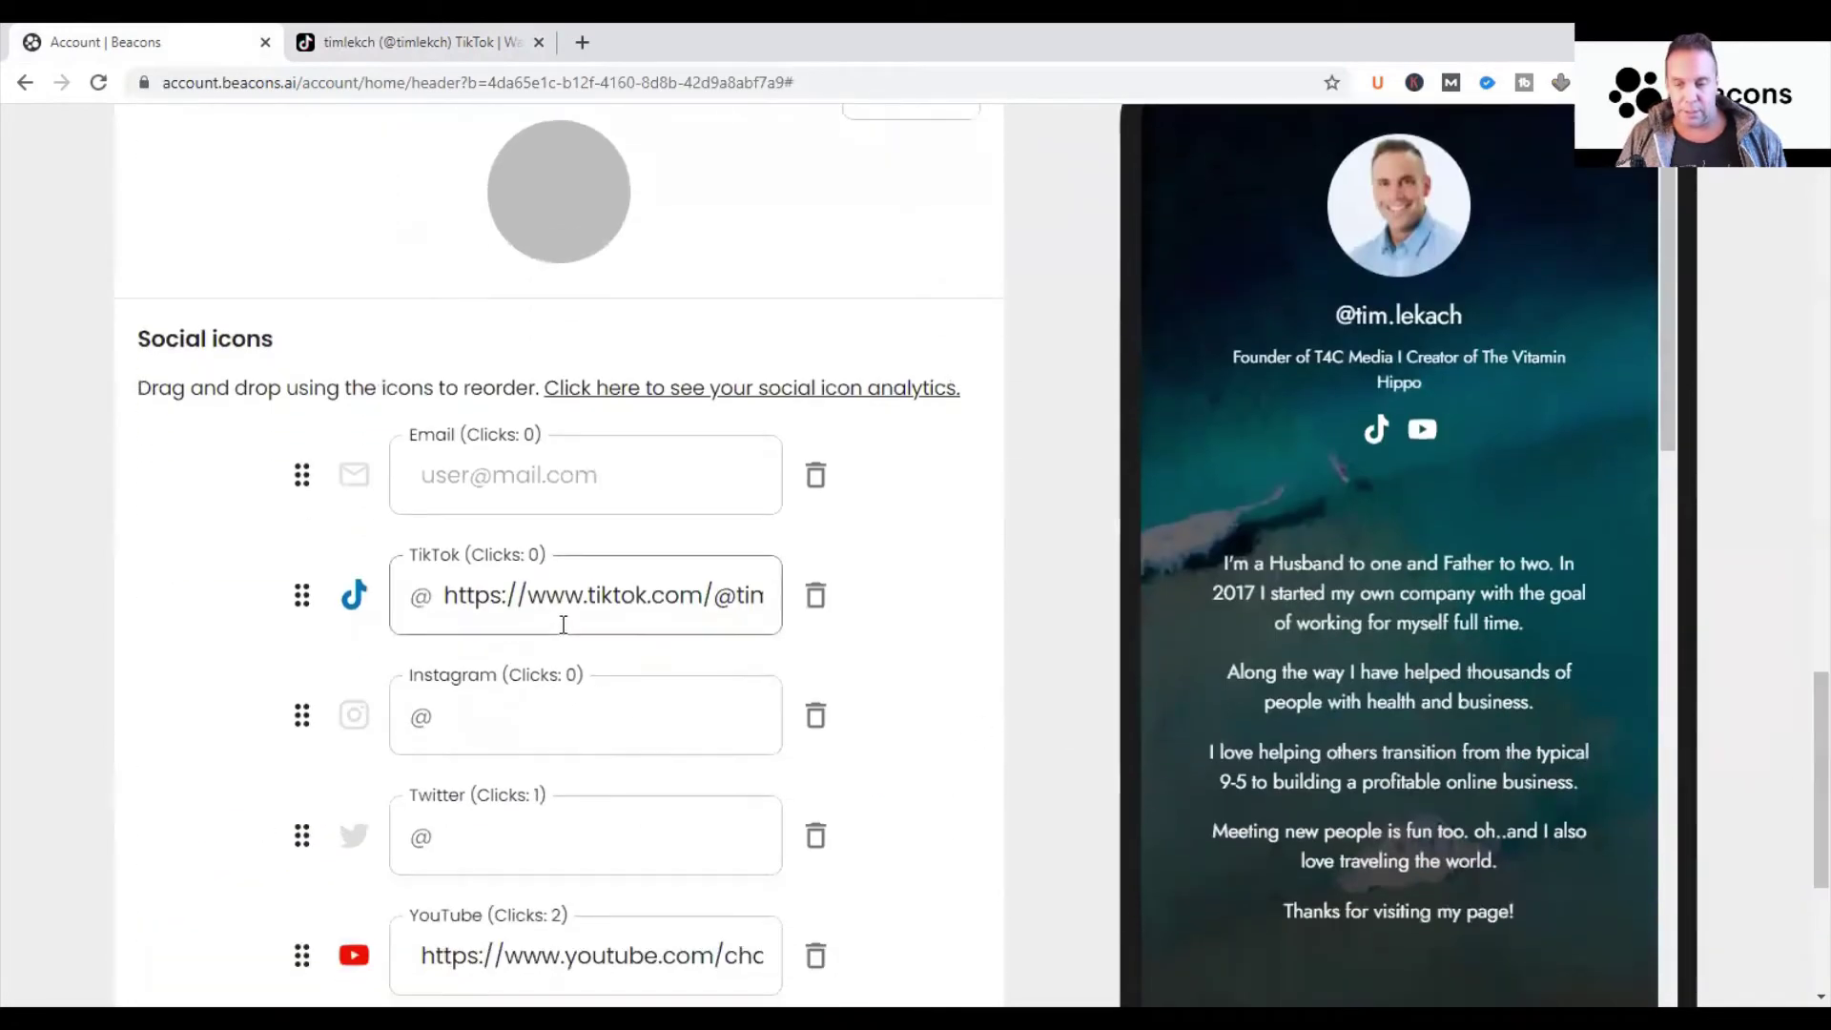
# Step: Trim the TikTok field to just the handle, then clear it entirely and save
pyautogui.moveTo(722, 595); pyautogui.dragTo(386, 610)
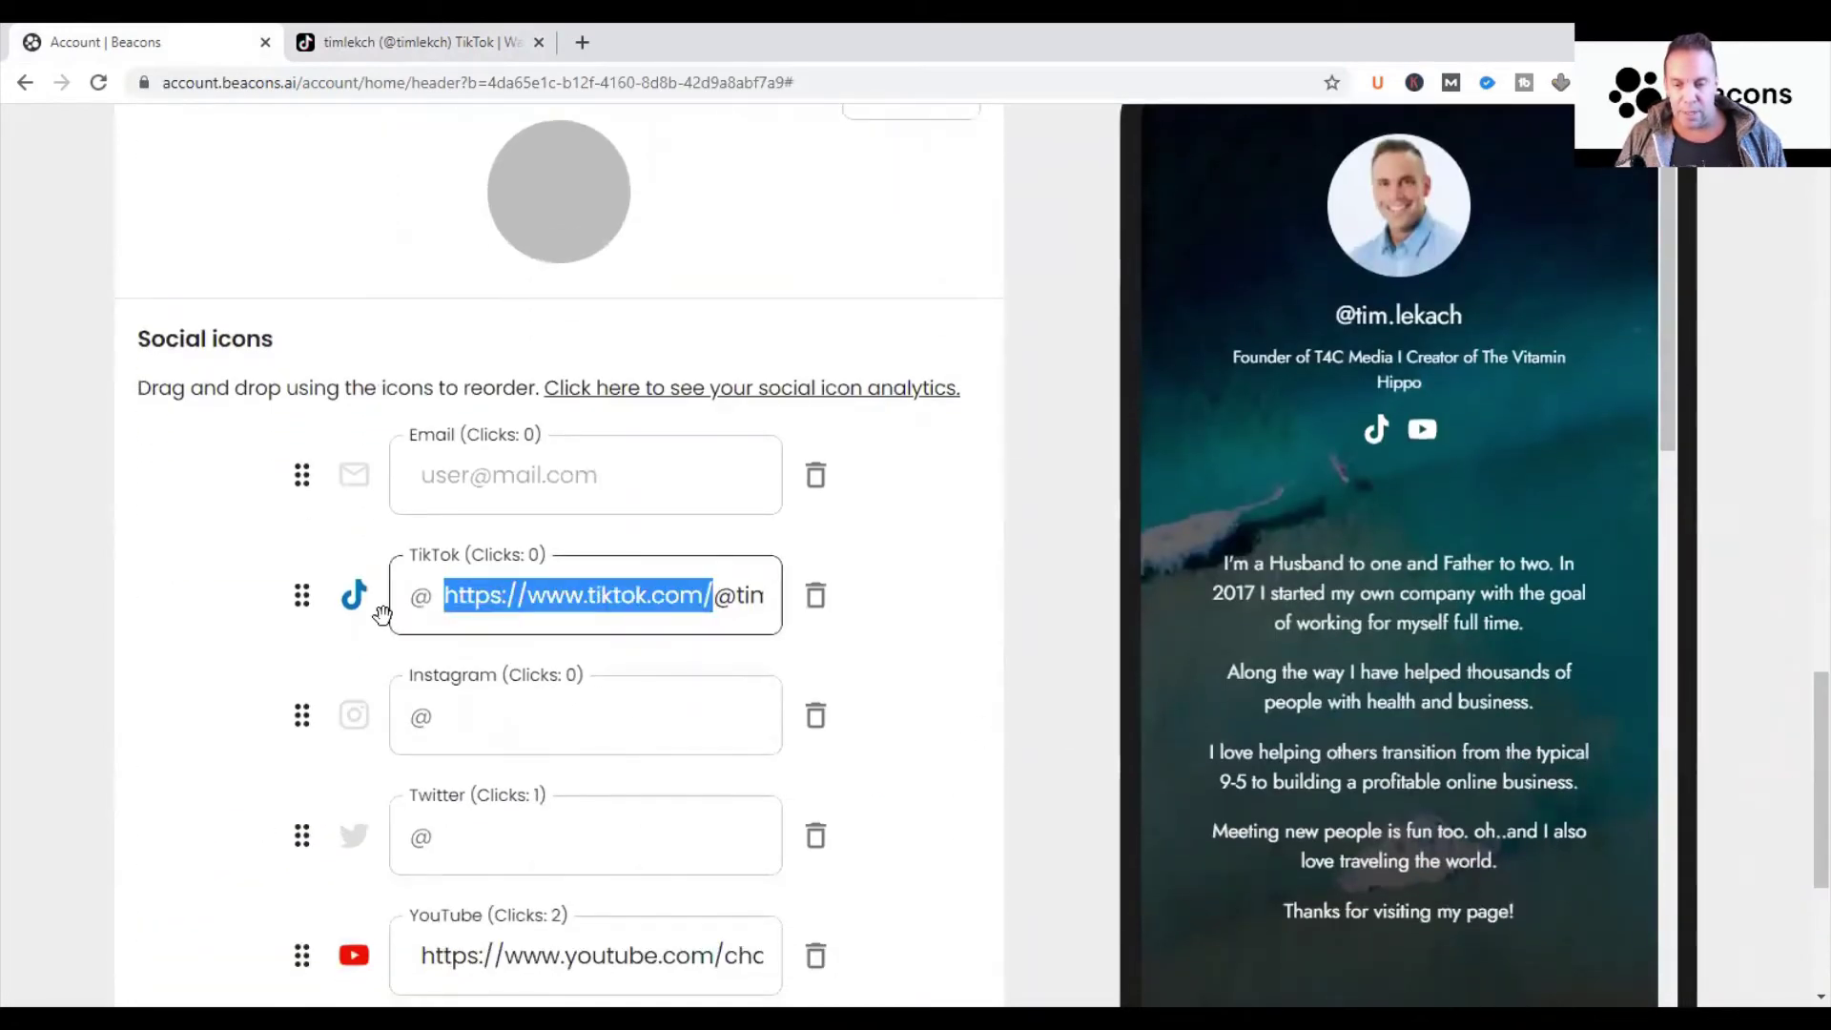
pyautogui.press('BackSpace')
pyautogui.press('BackSpace')
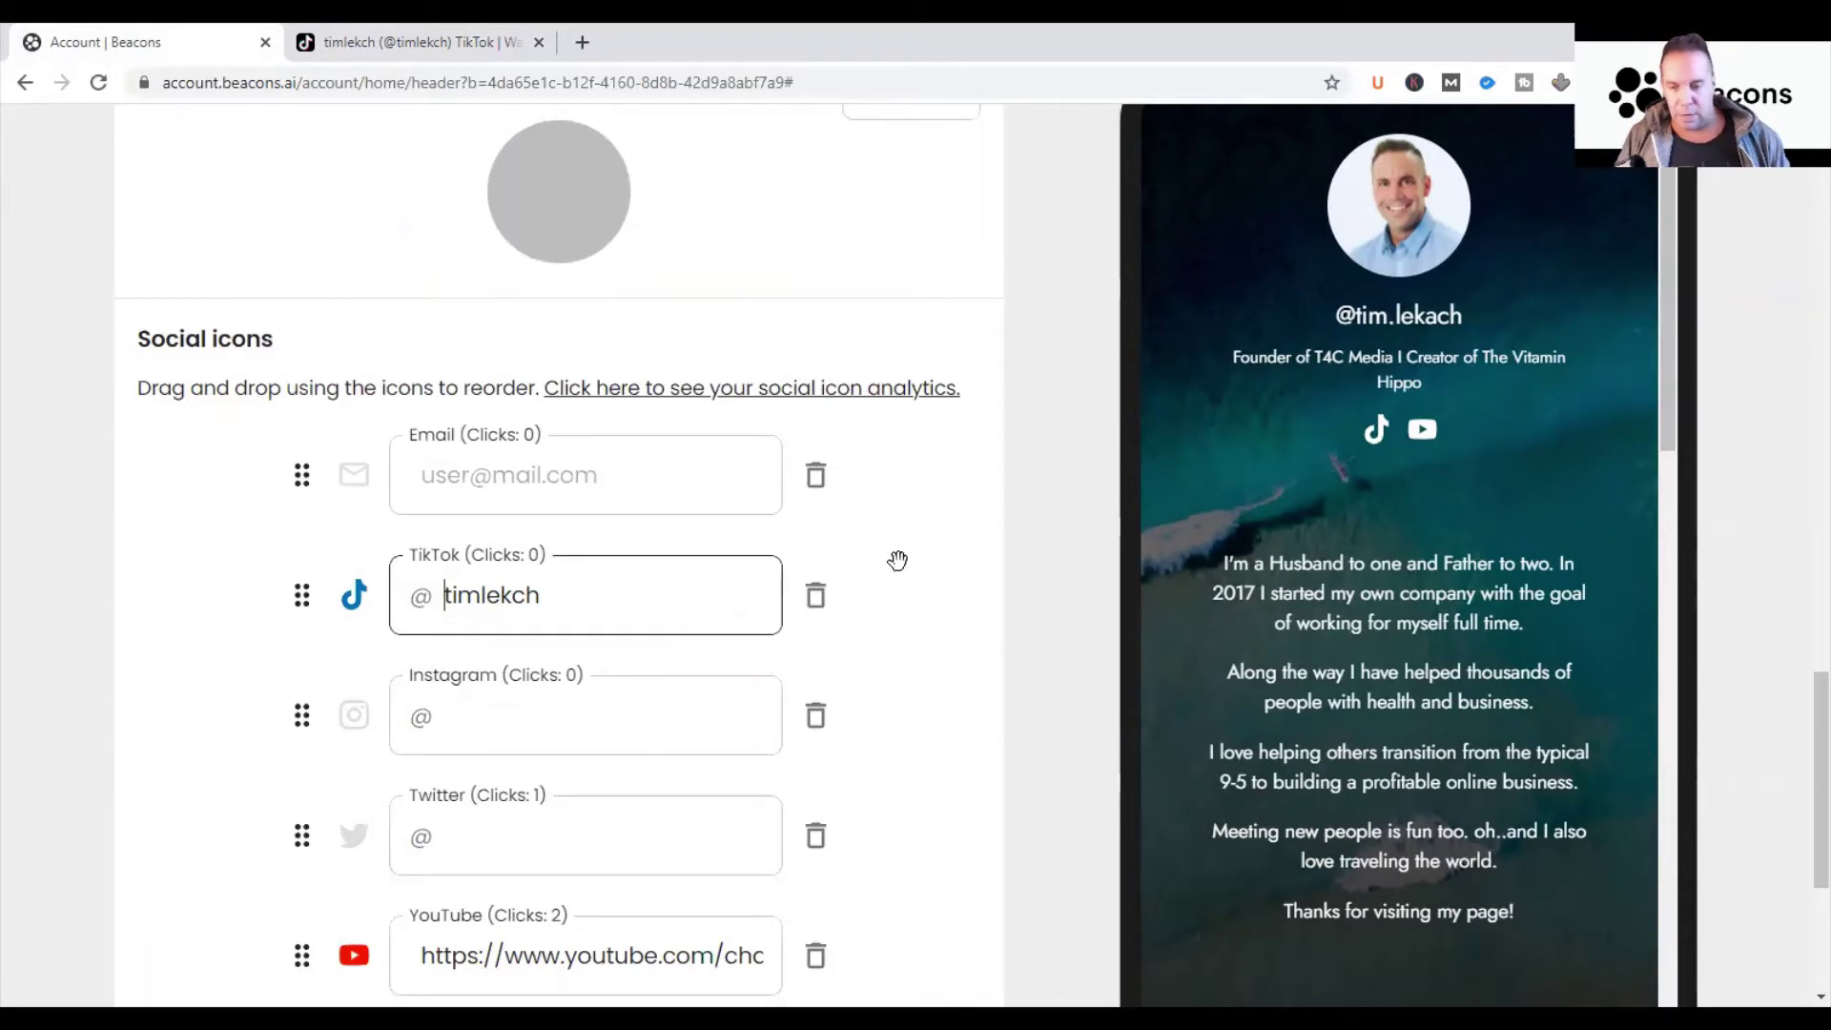
pyautogui.click(1033, 565)
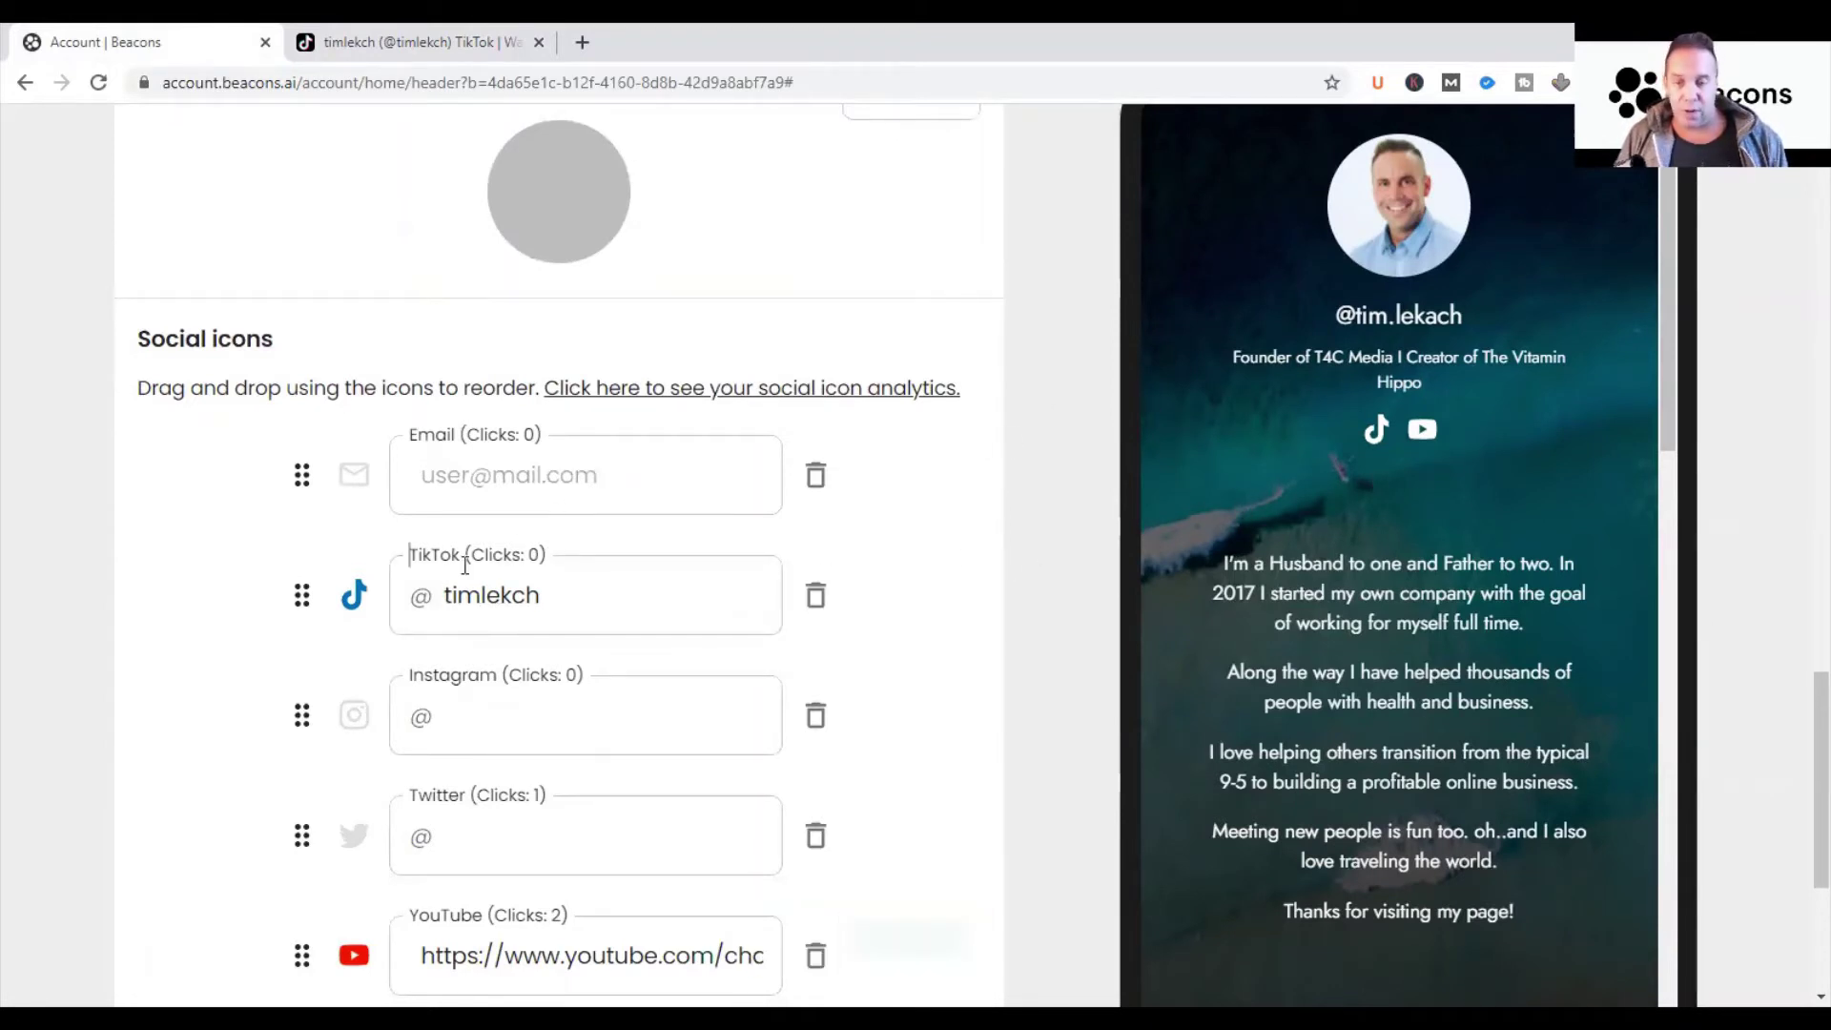
pyautogui.moveTo(595, 597); pyautogui.dragTo(396, 599)
pyautogui.press('BackSpace')
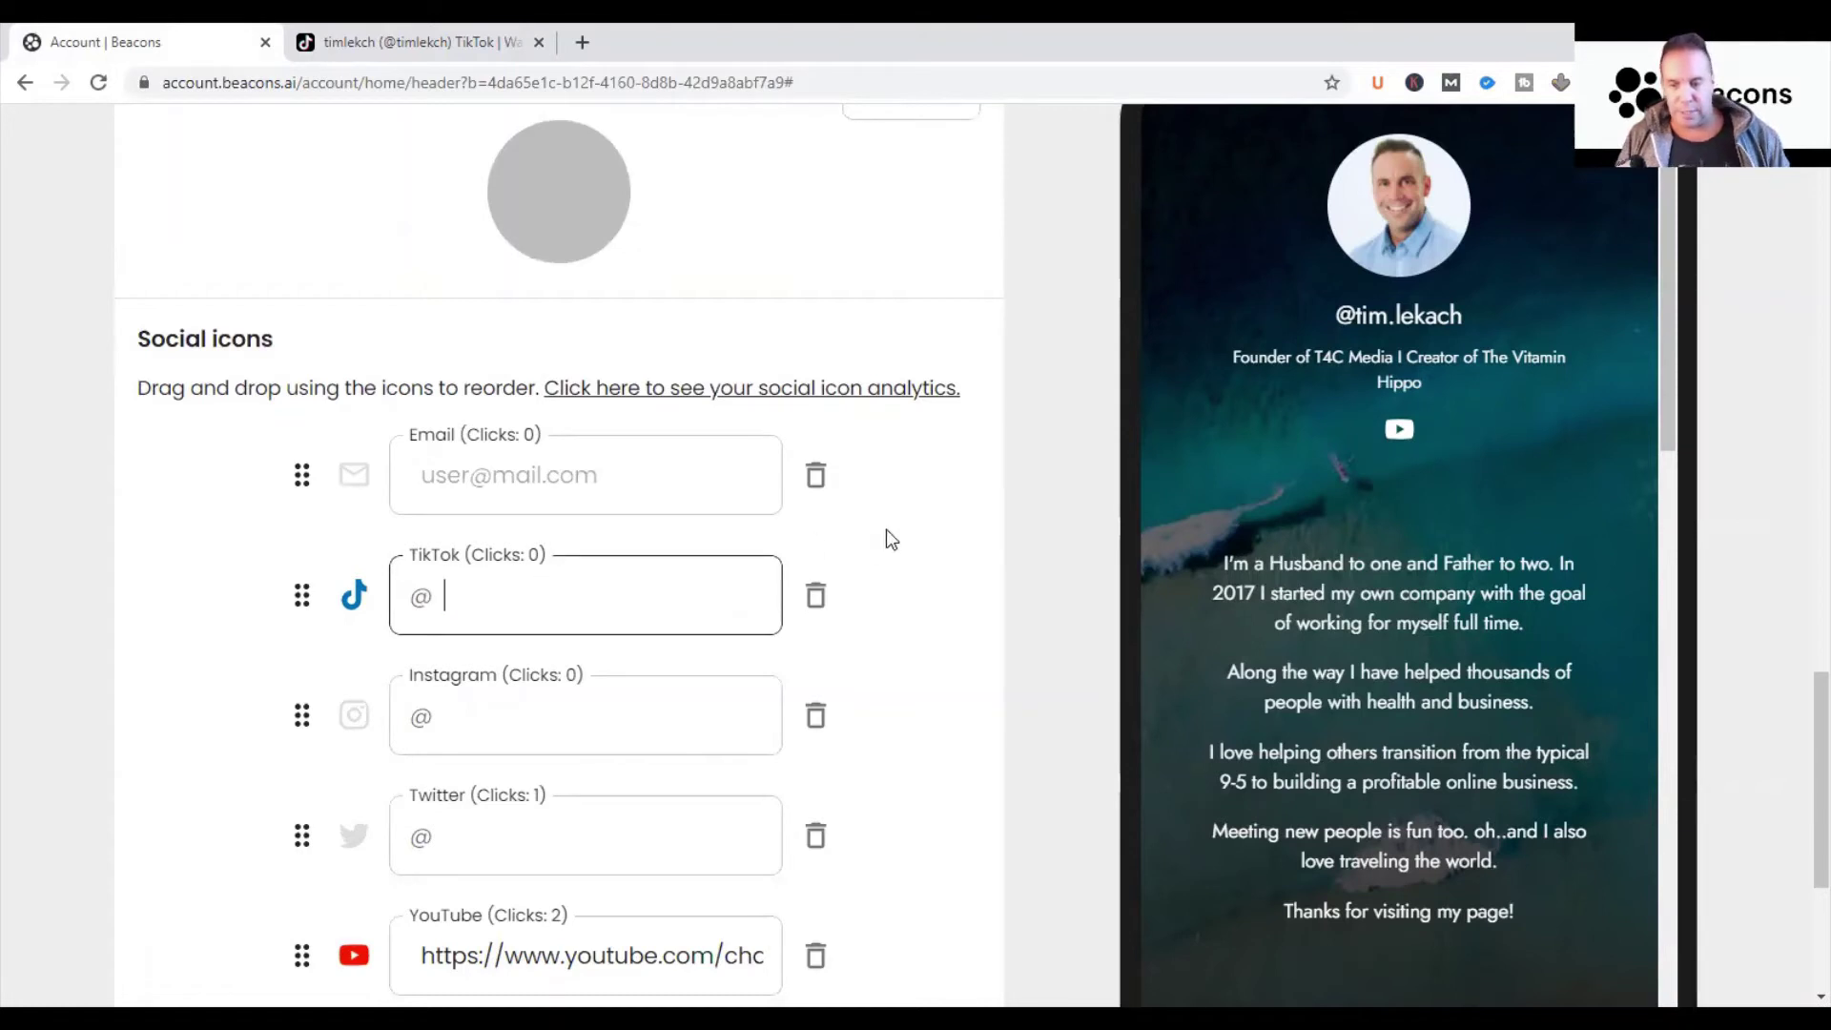
pyautogui.click(1090, 584)
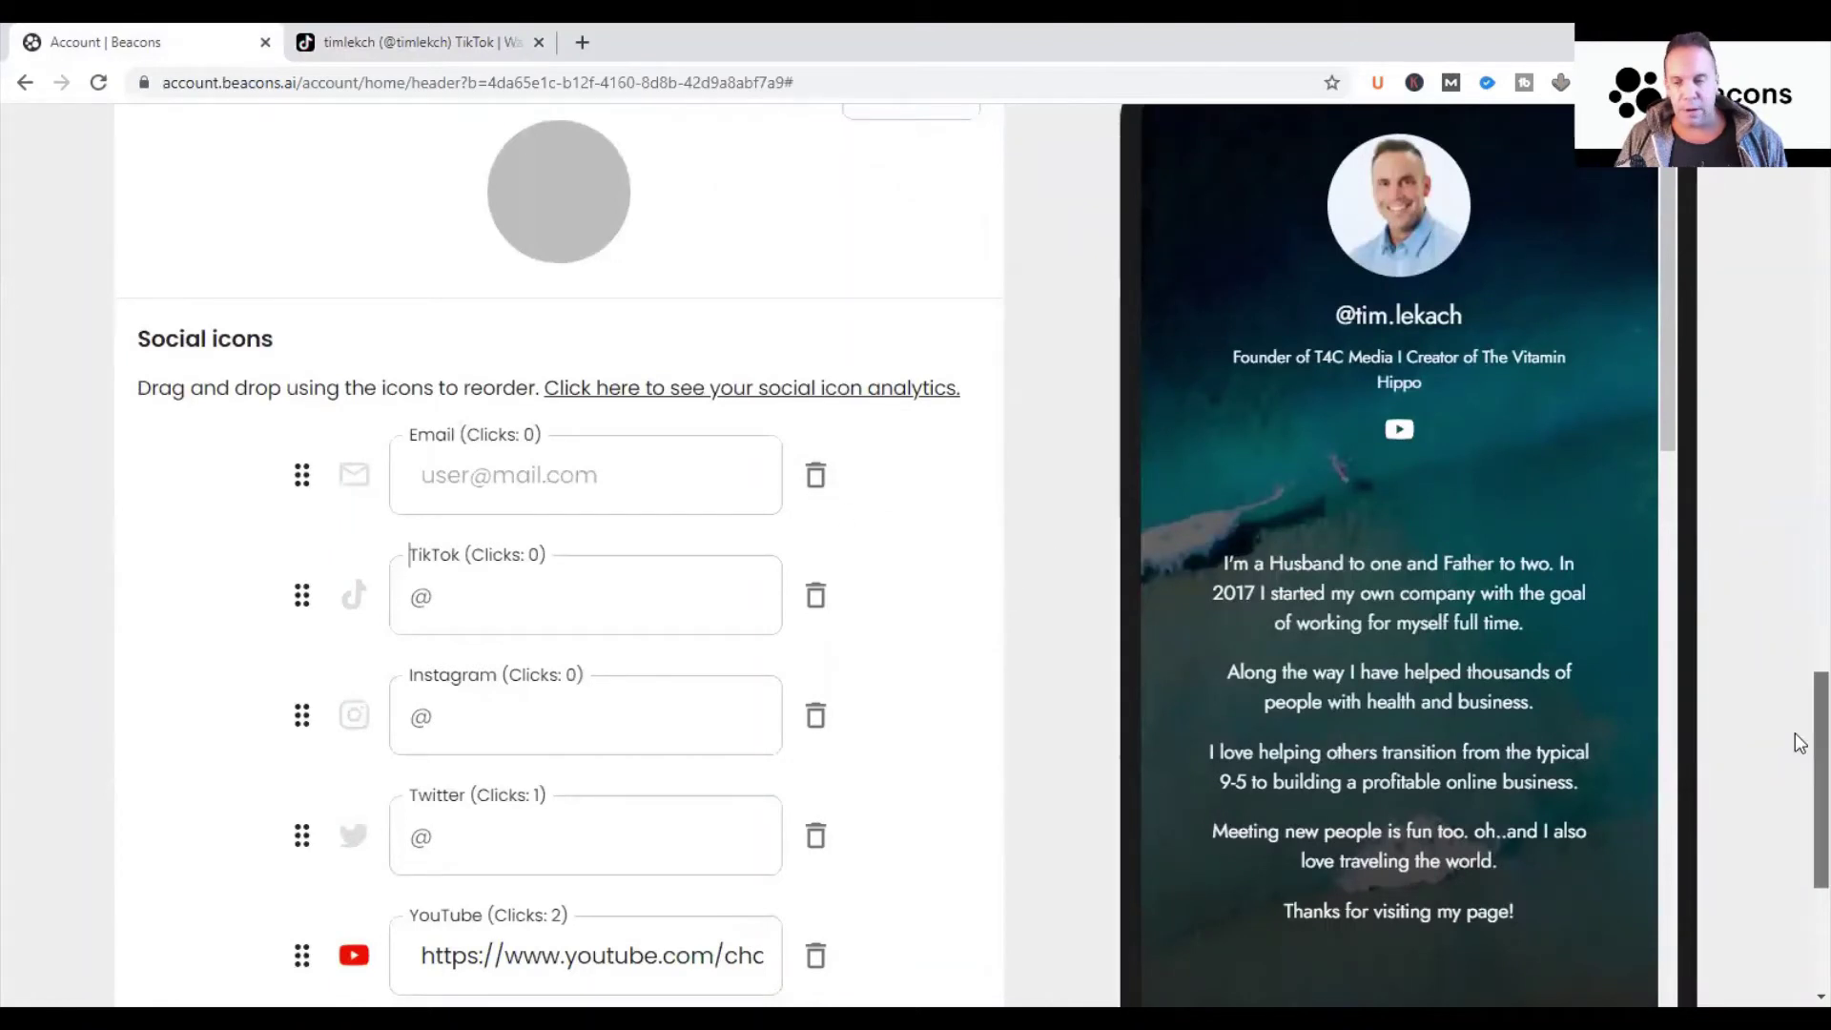
pyautogui.moveTo(1798, 740); pyautogui.dragTo(1802, 764)
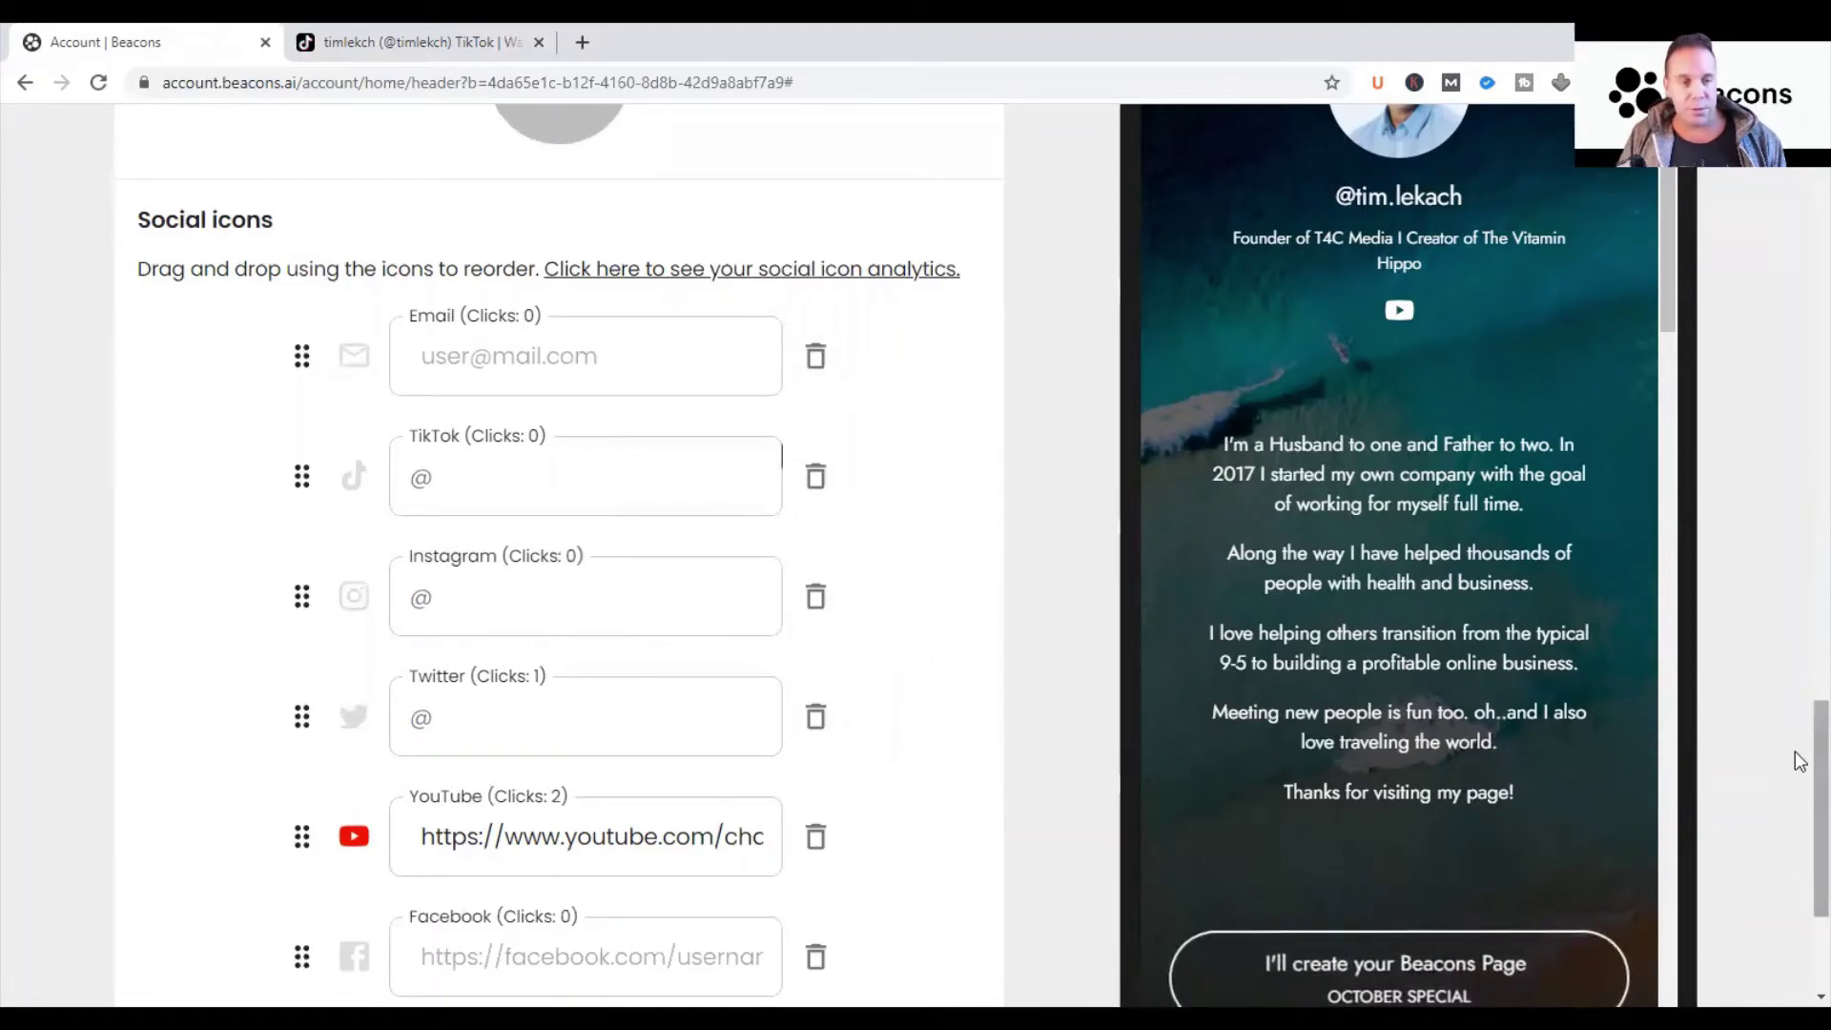
# Step: Add a new social icon row and browse the Platform list without choosing a platform
pyautogui.scroll(-1, 1801, 777)
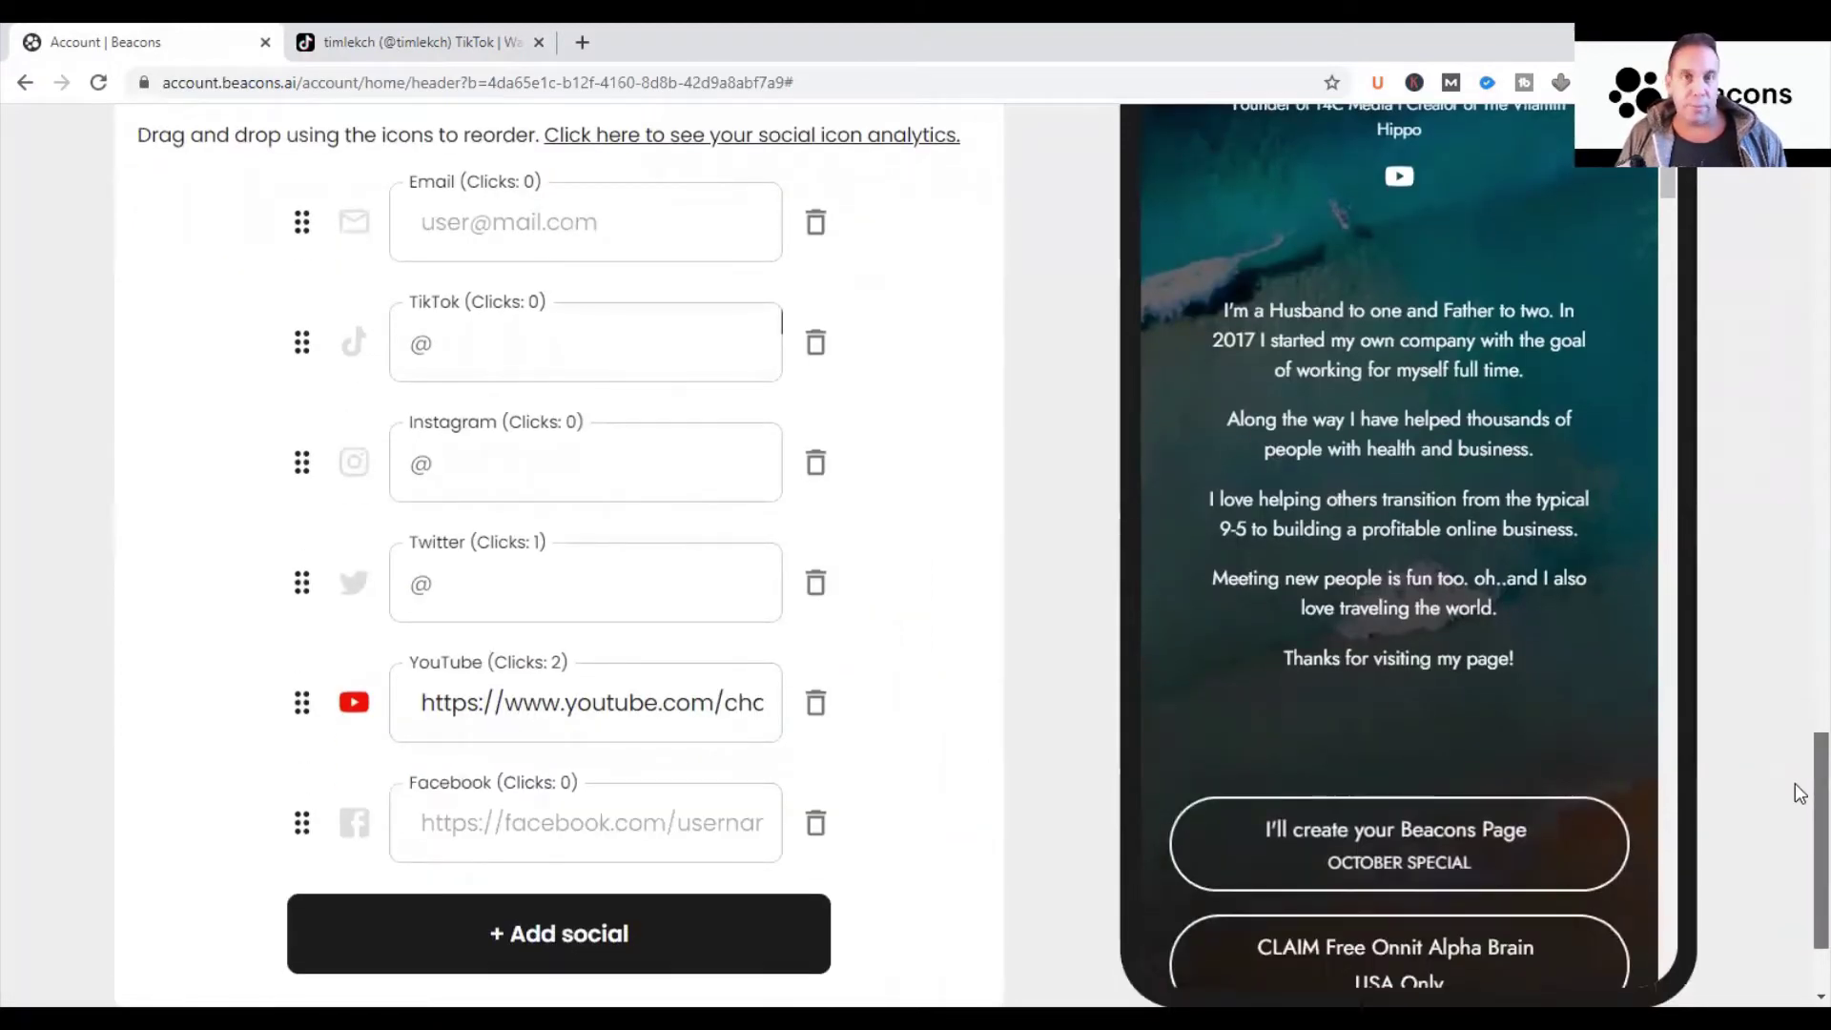
pyautogui.scroll(-2, 1799, 830)
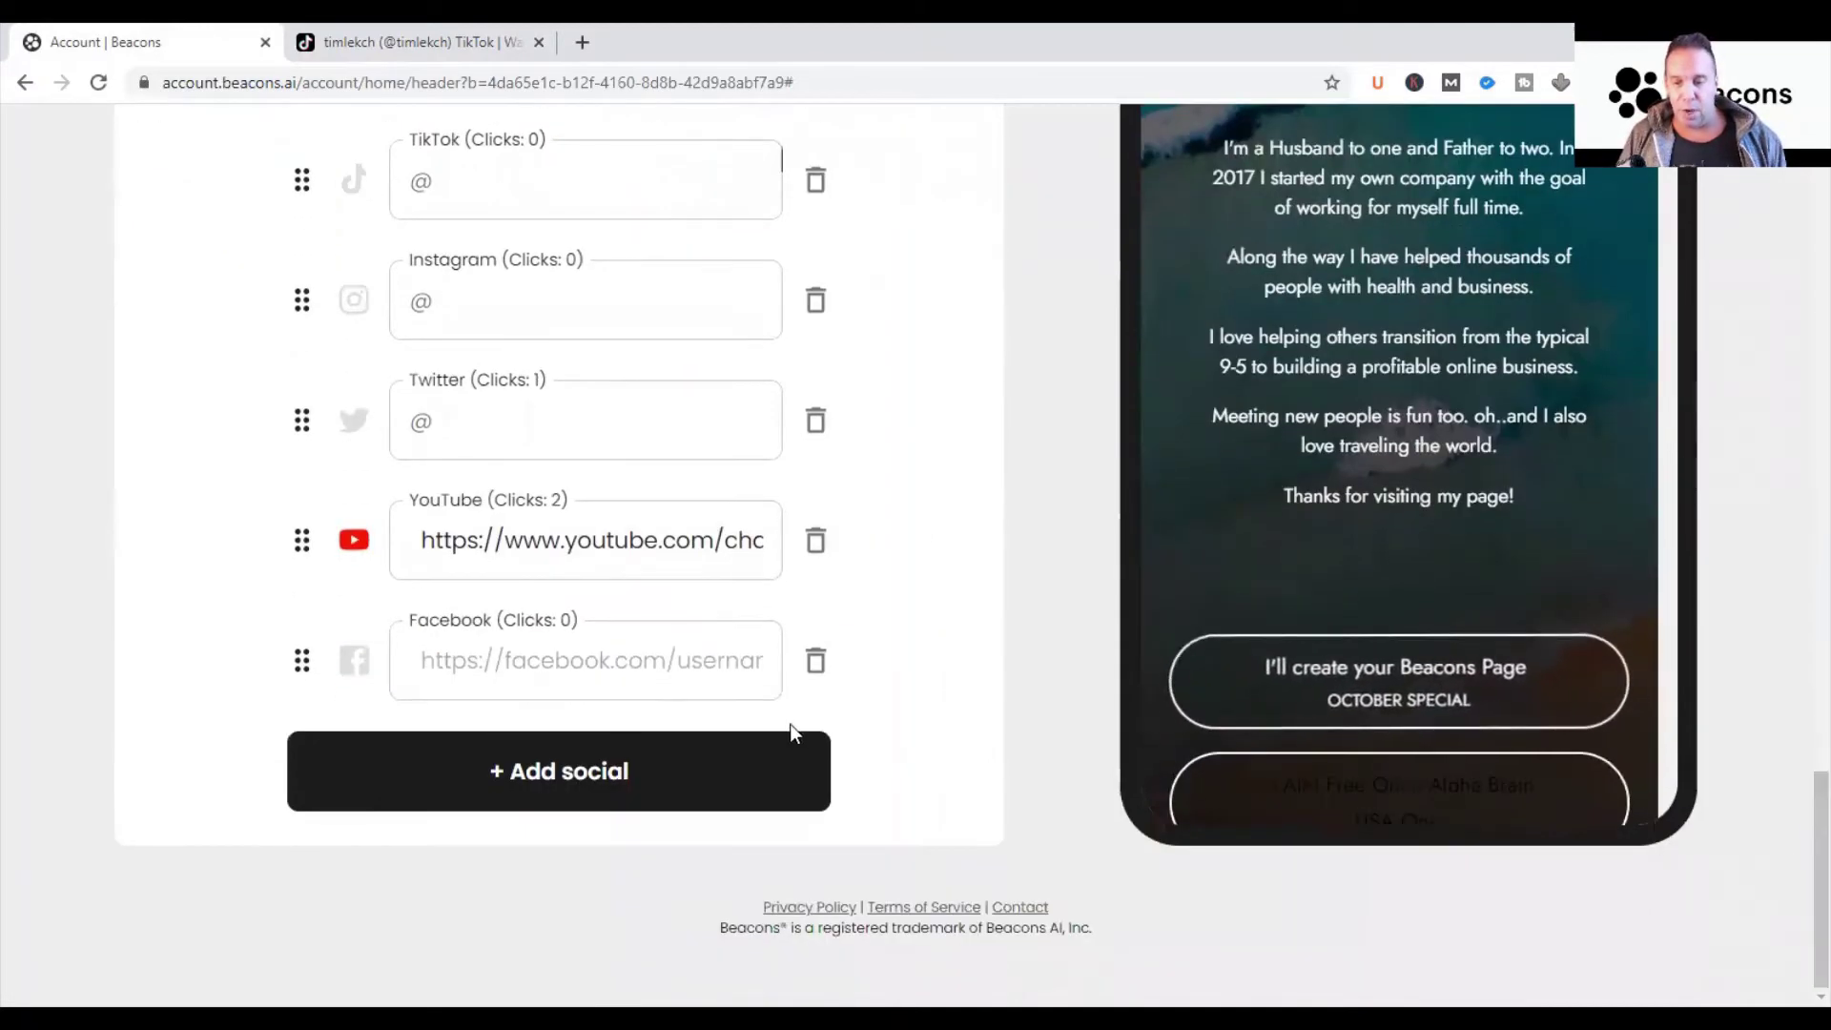
pyautogui.click(596, 768)
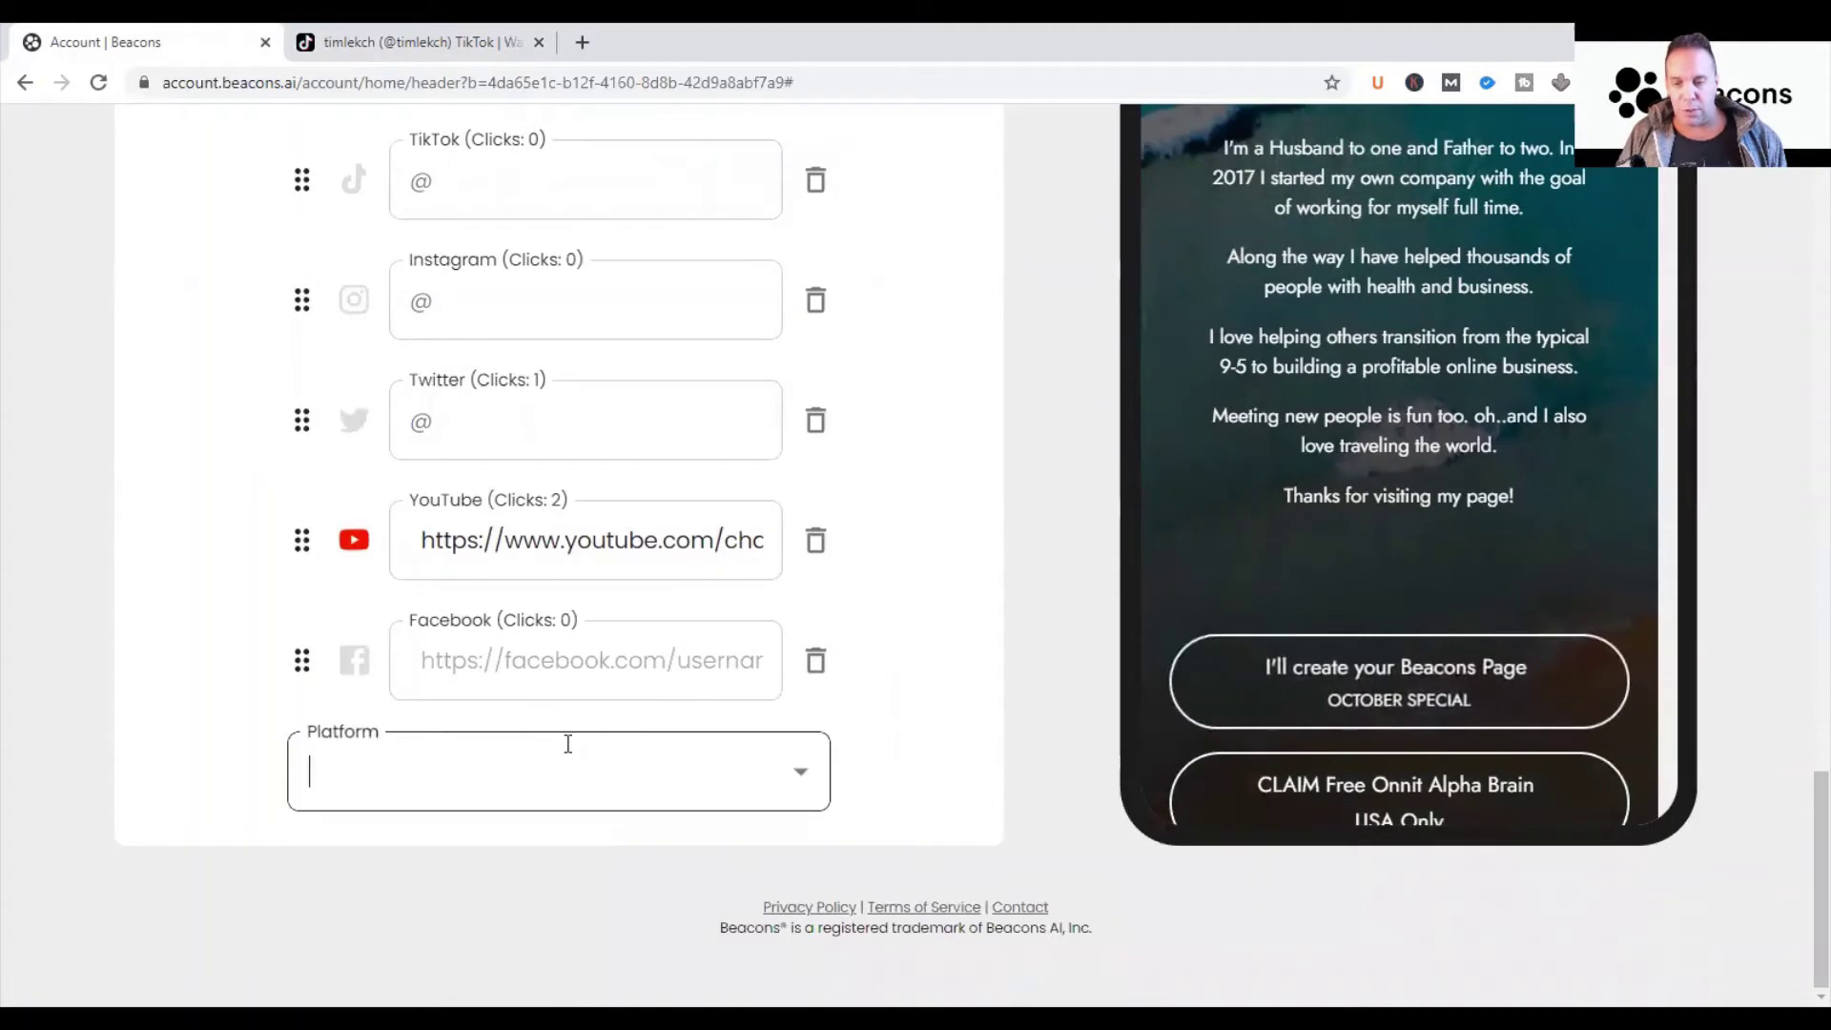
pyautogui.click(799, 766)
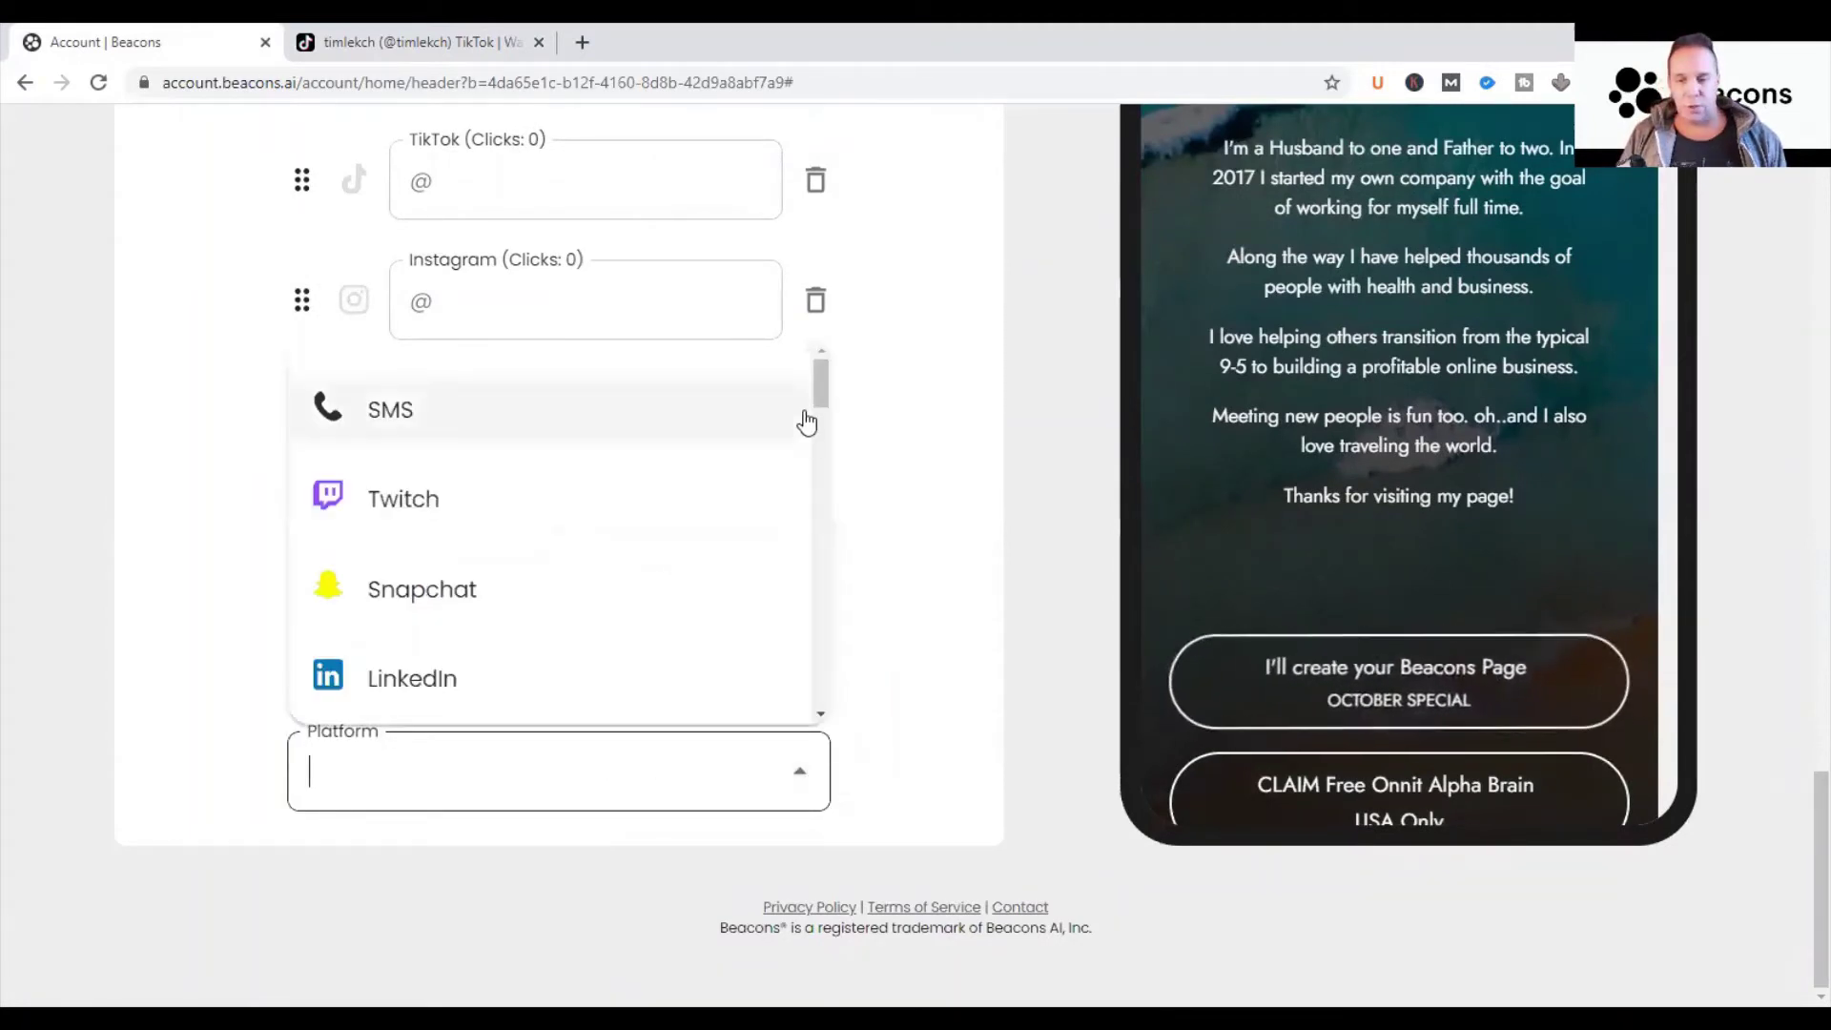
pyautogui.moveTo(817, 377); pyautogui.dragTo(830, 612)
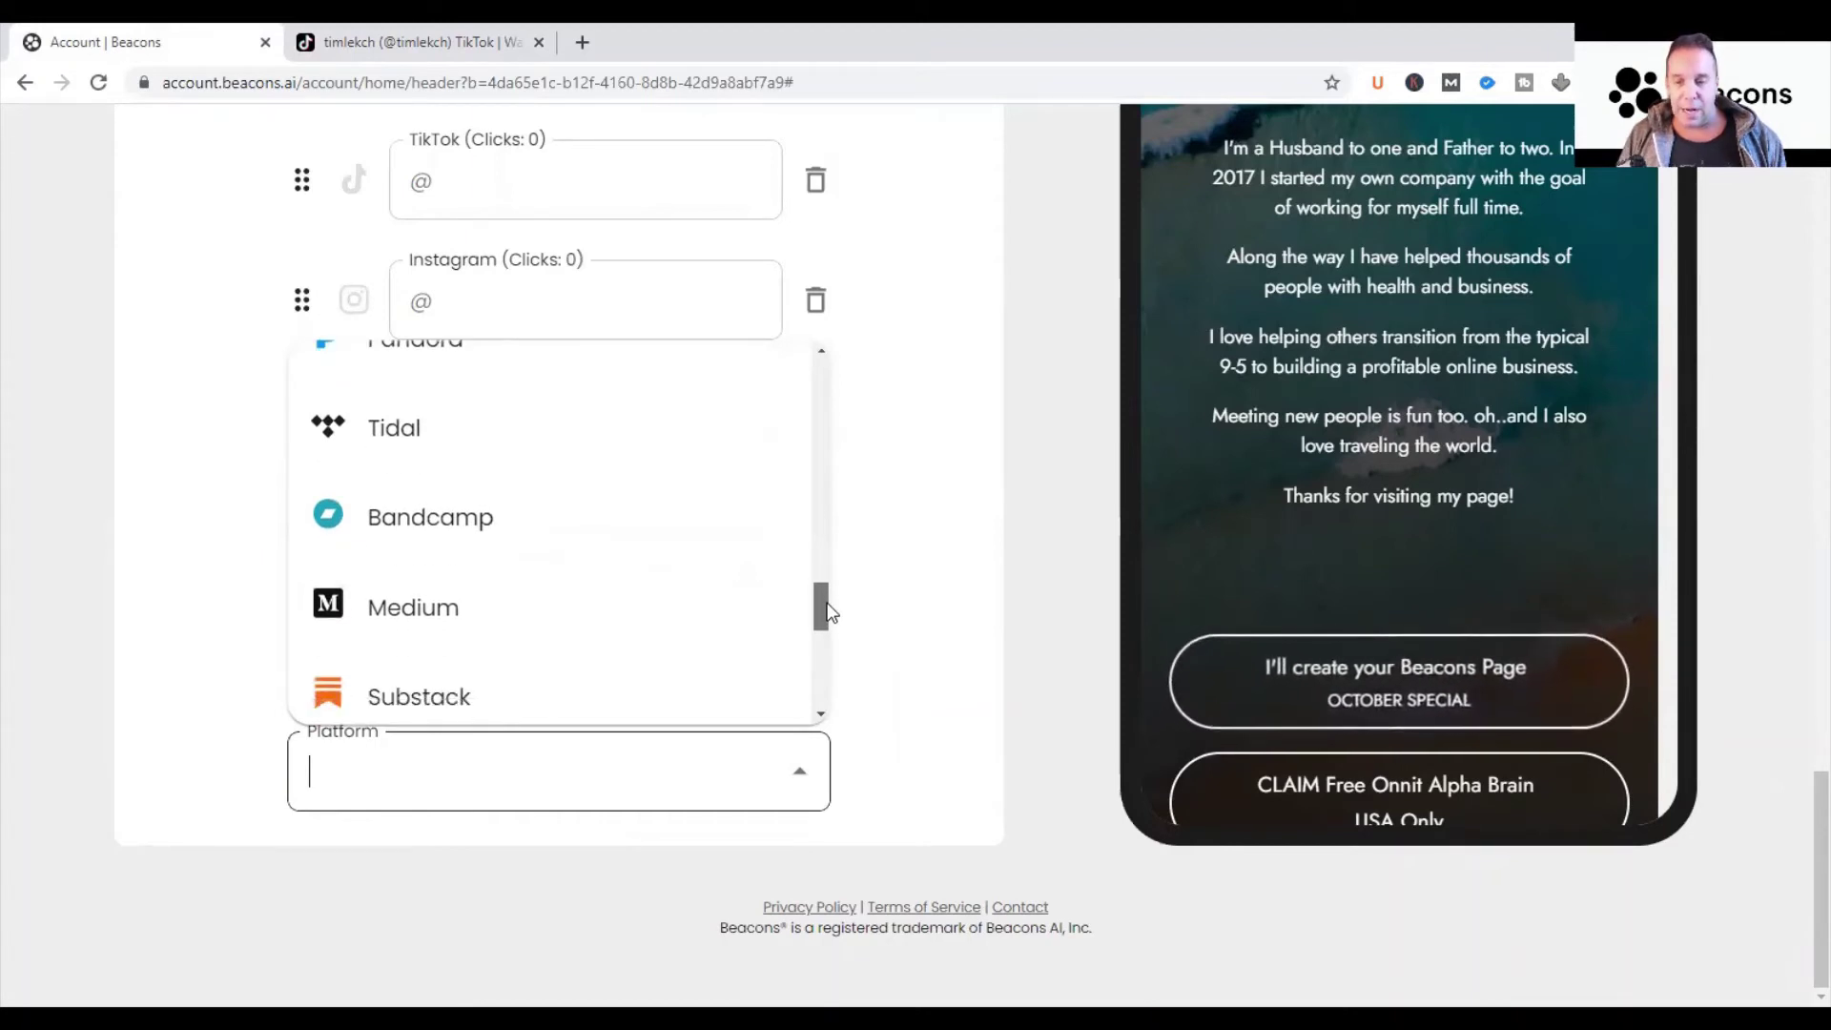
pyautogui.moveTo(826, 612); pyautogui.dragTo(823, 614)
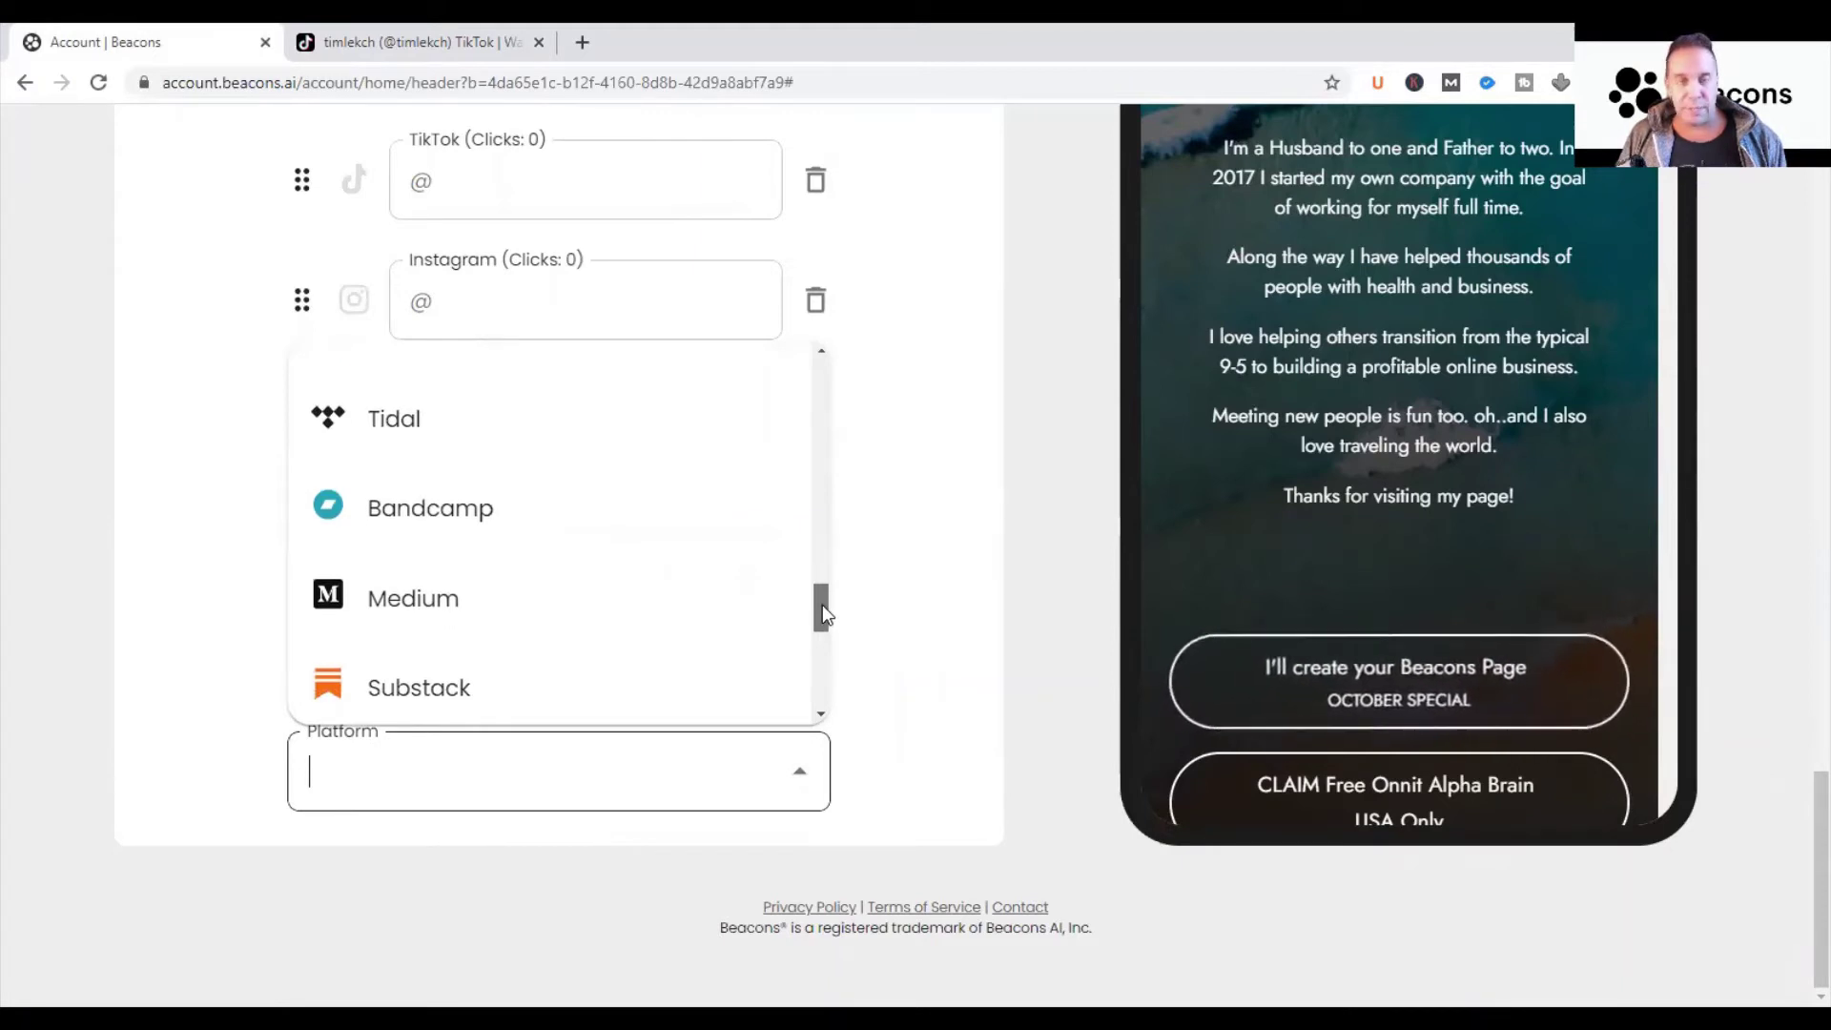
pyautogui.moveTo(822, 604); pyautogui.dragTo(820, 677)
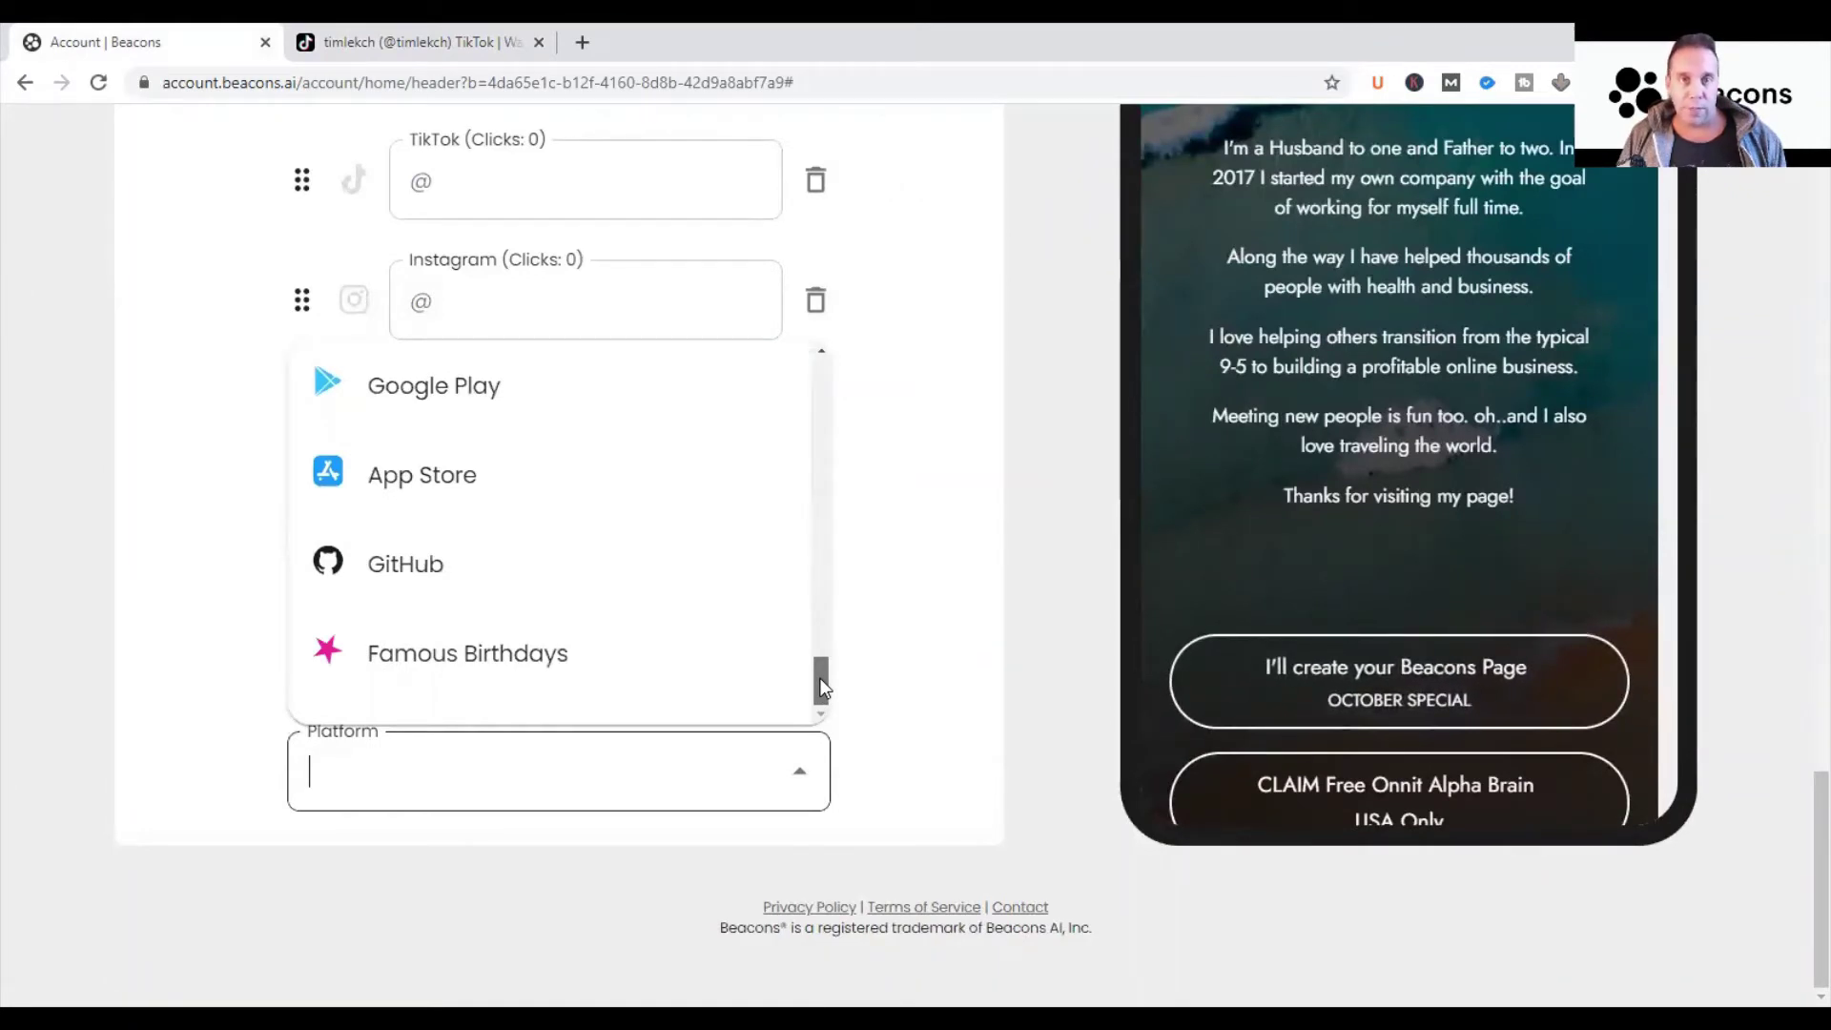
pyautogui.moveTo(816, 678); pyautogui.dragTo(815, 620)
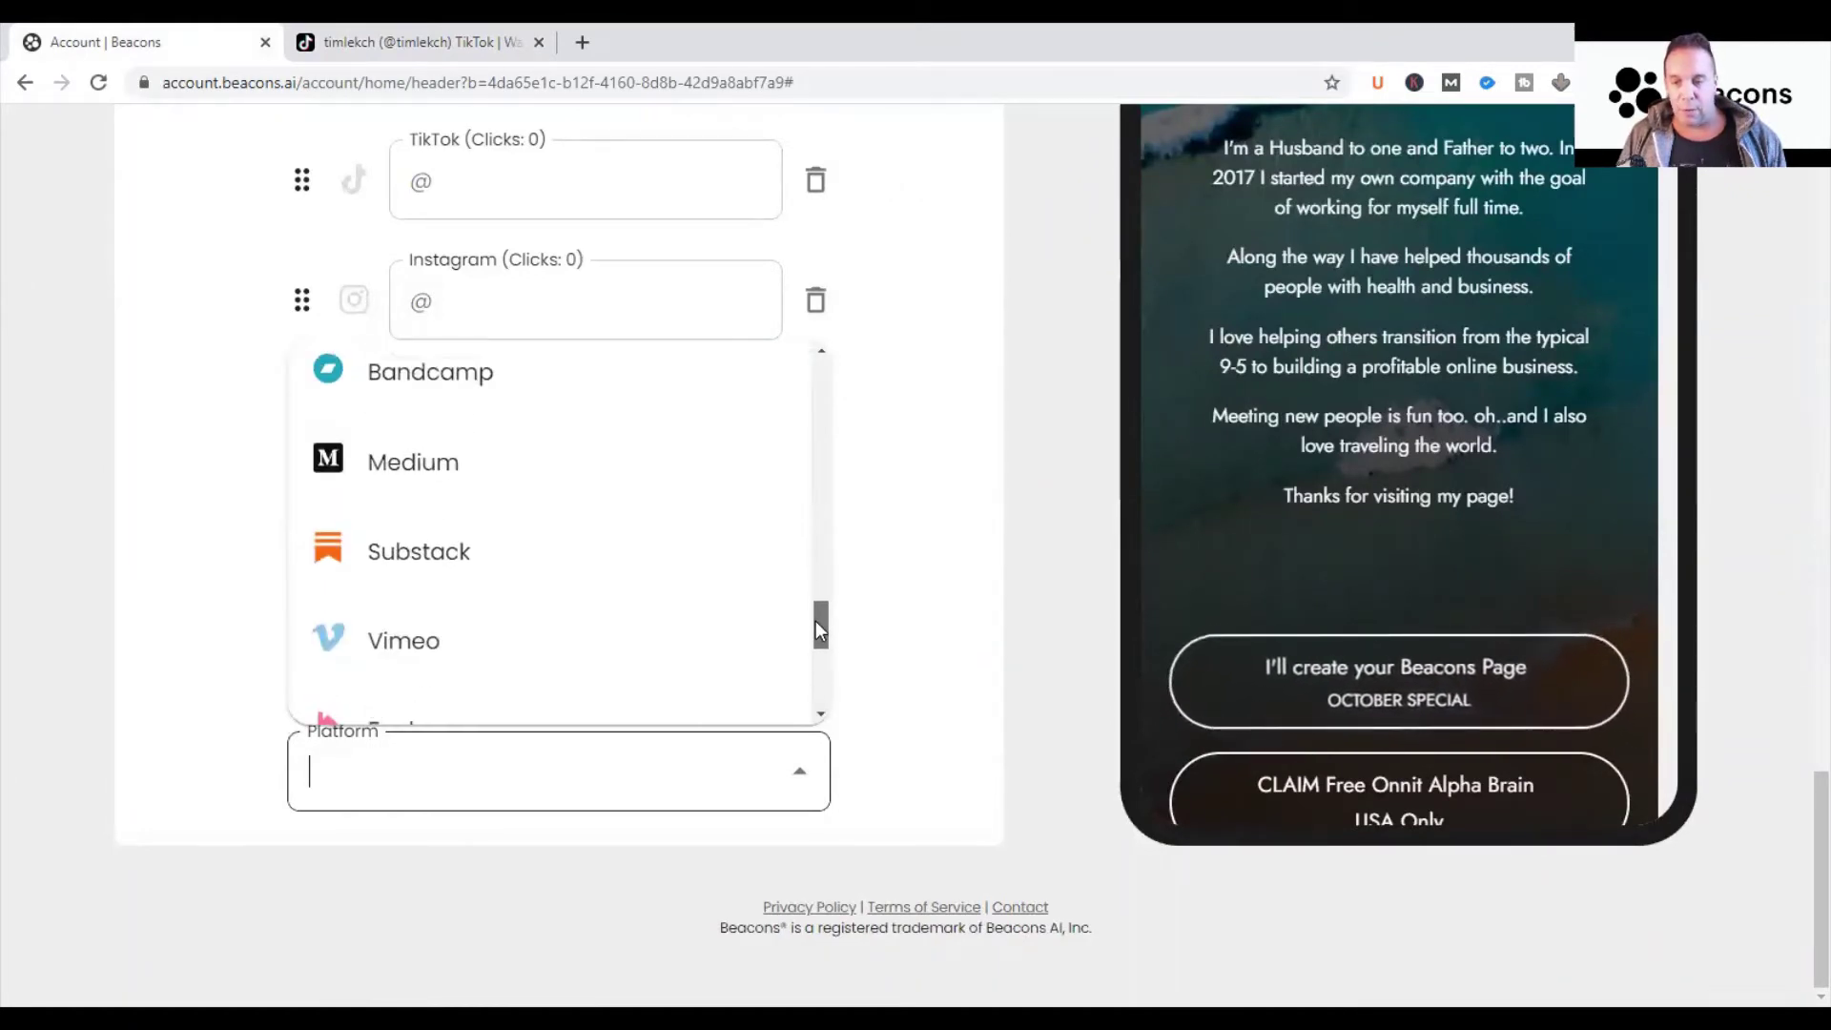
pyautogui.click(1064, 455)
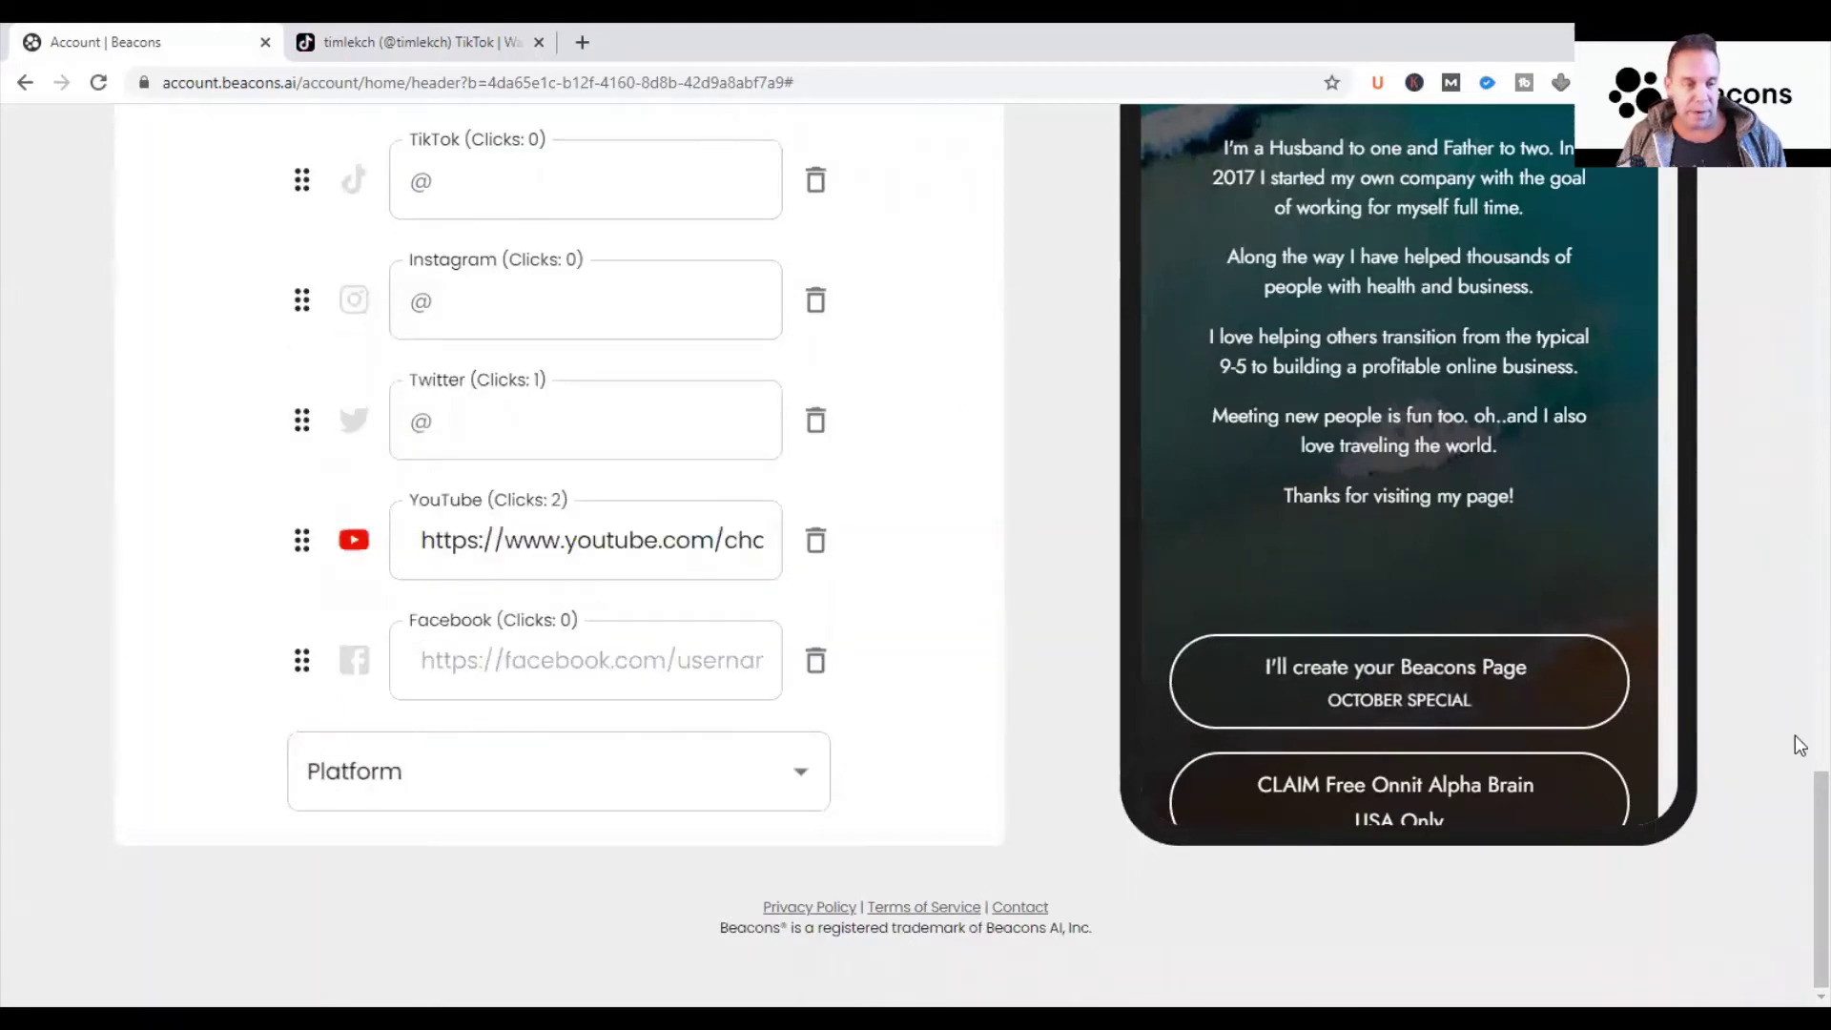
pyautogui.scroll(8, 1798, 858)
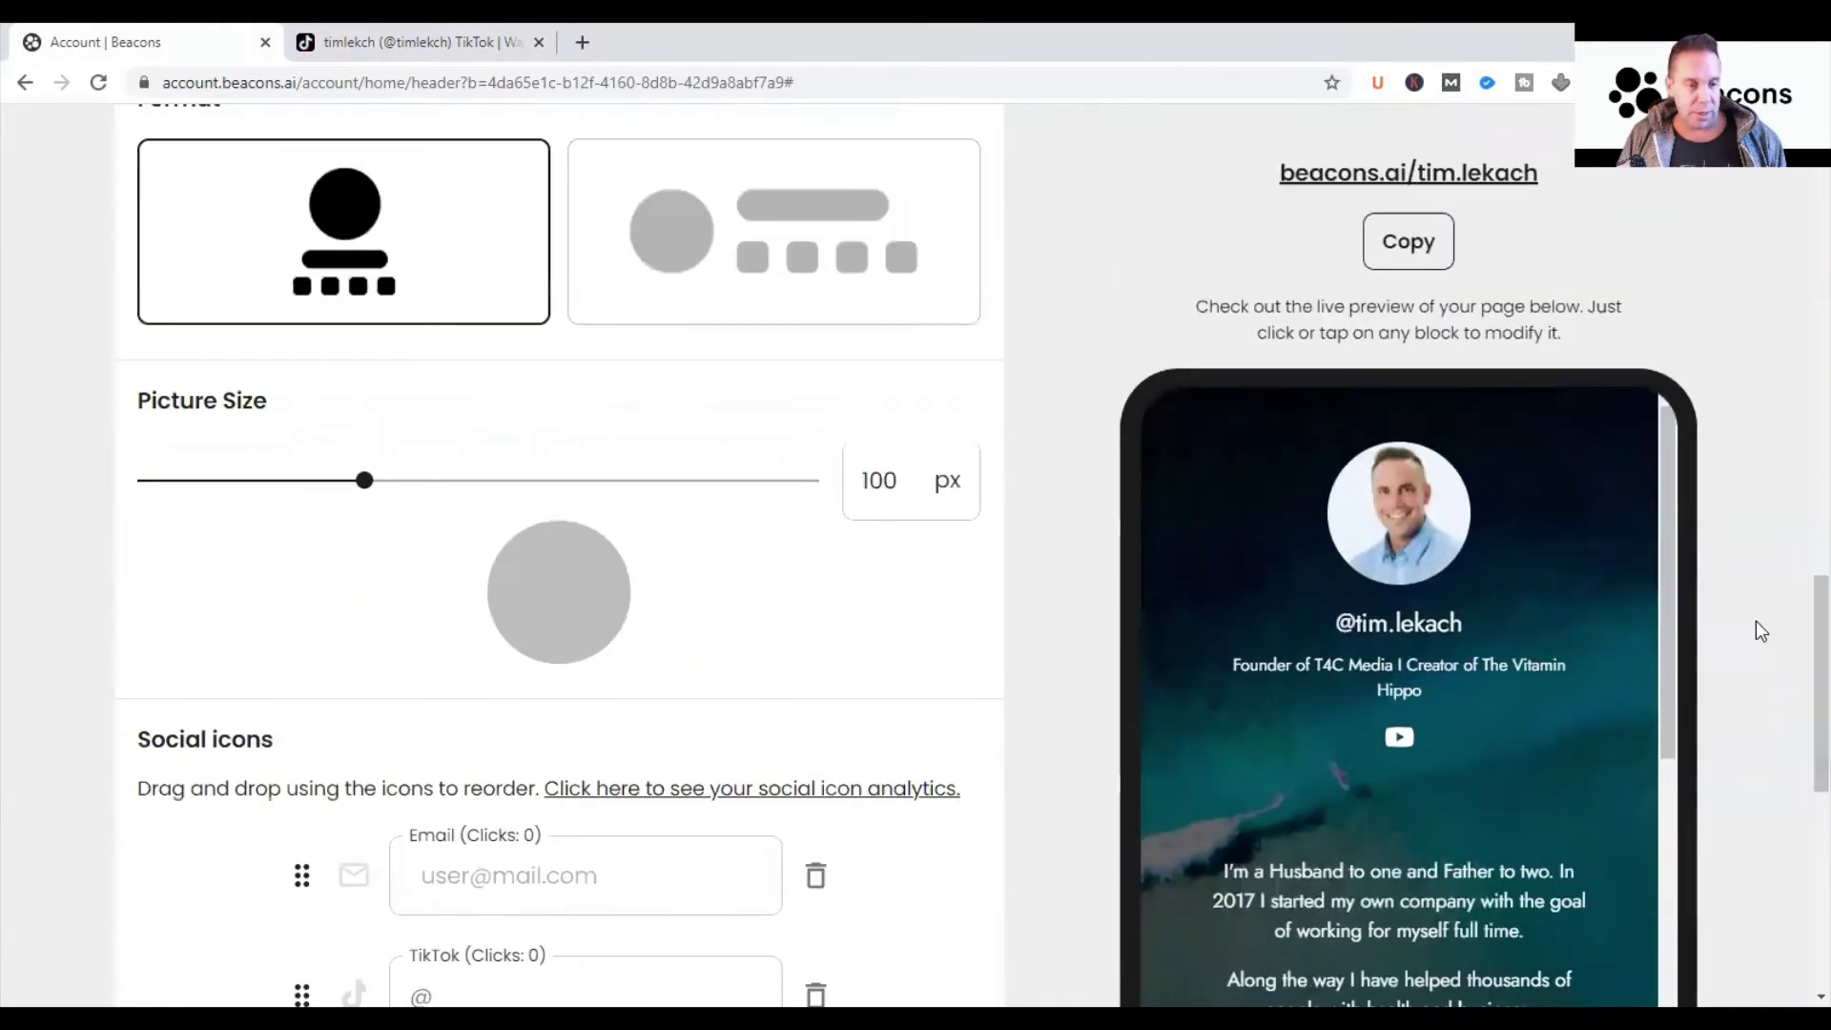
pyautogui.scroll(-10, 1673, 834)
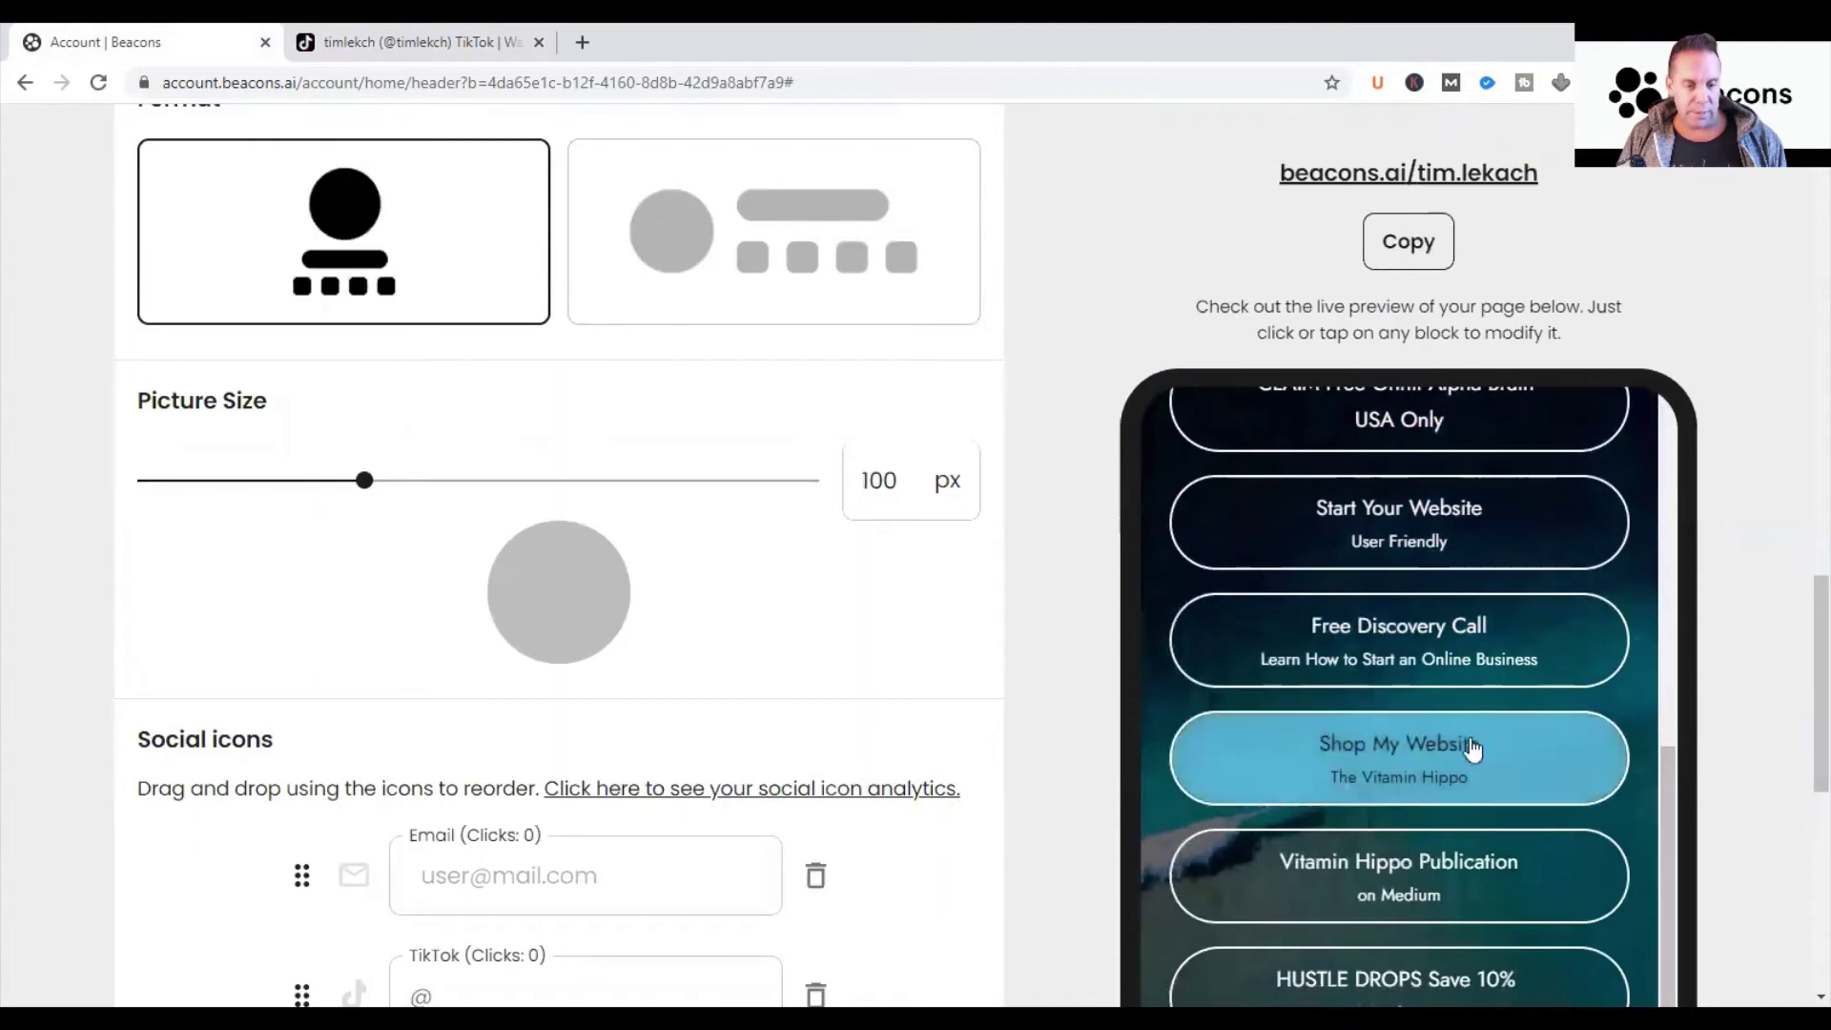
pyautogui.scroll(-2, 1801, 715)
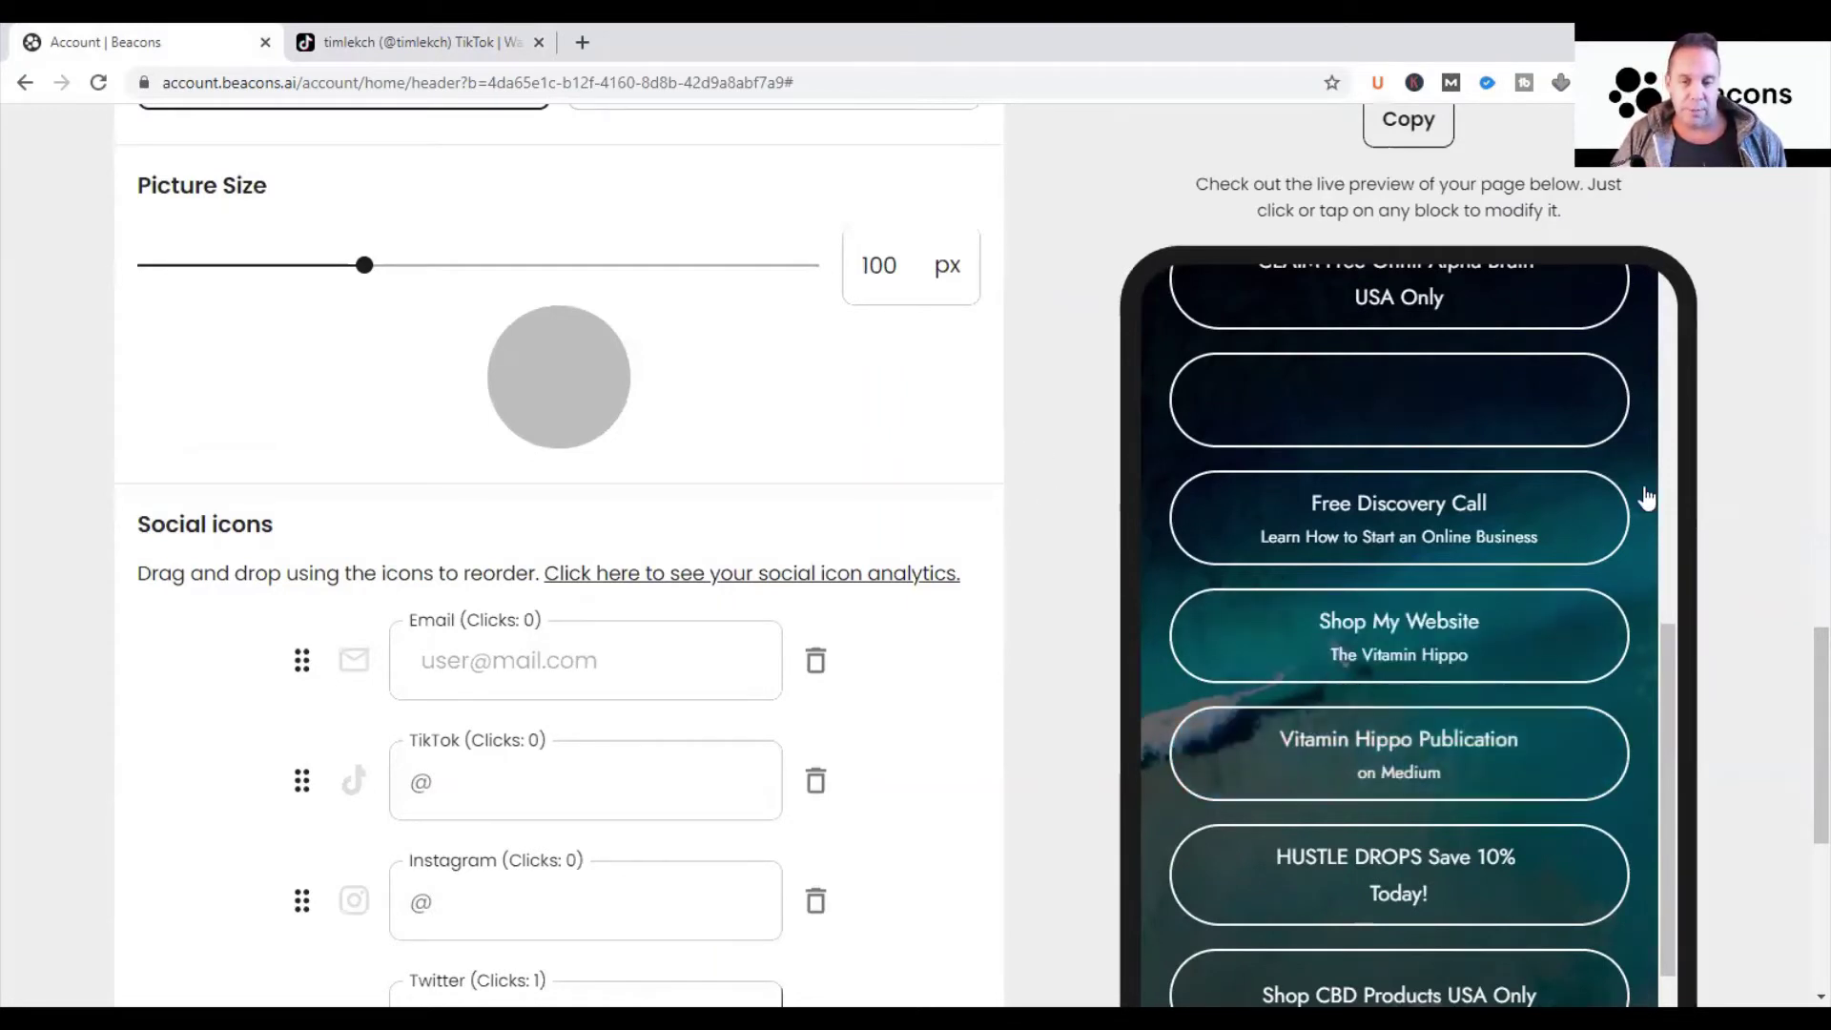
pyautogui.scroll(3, 1799, 739)
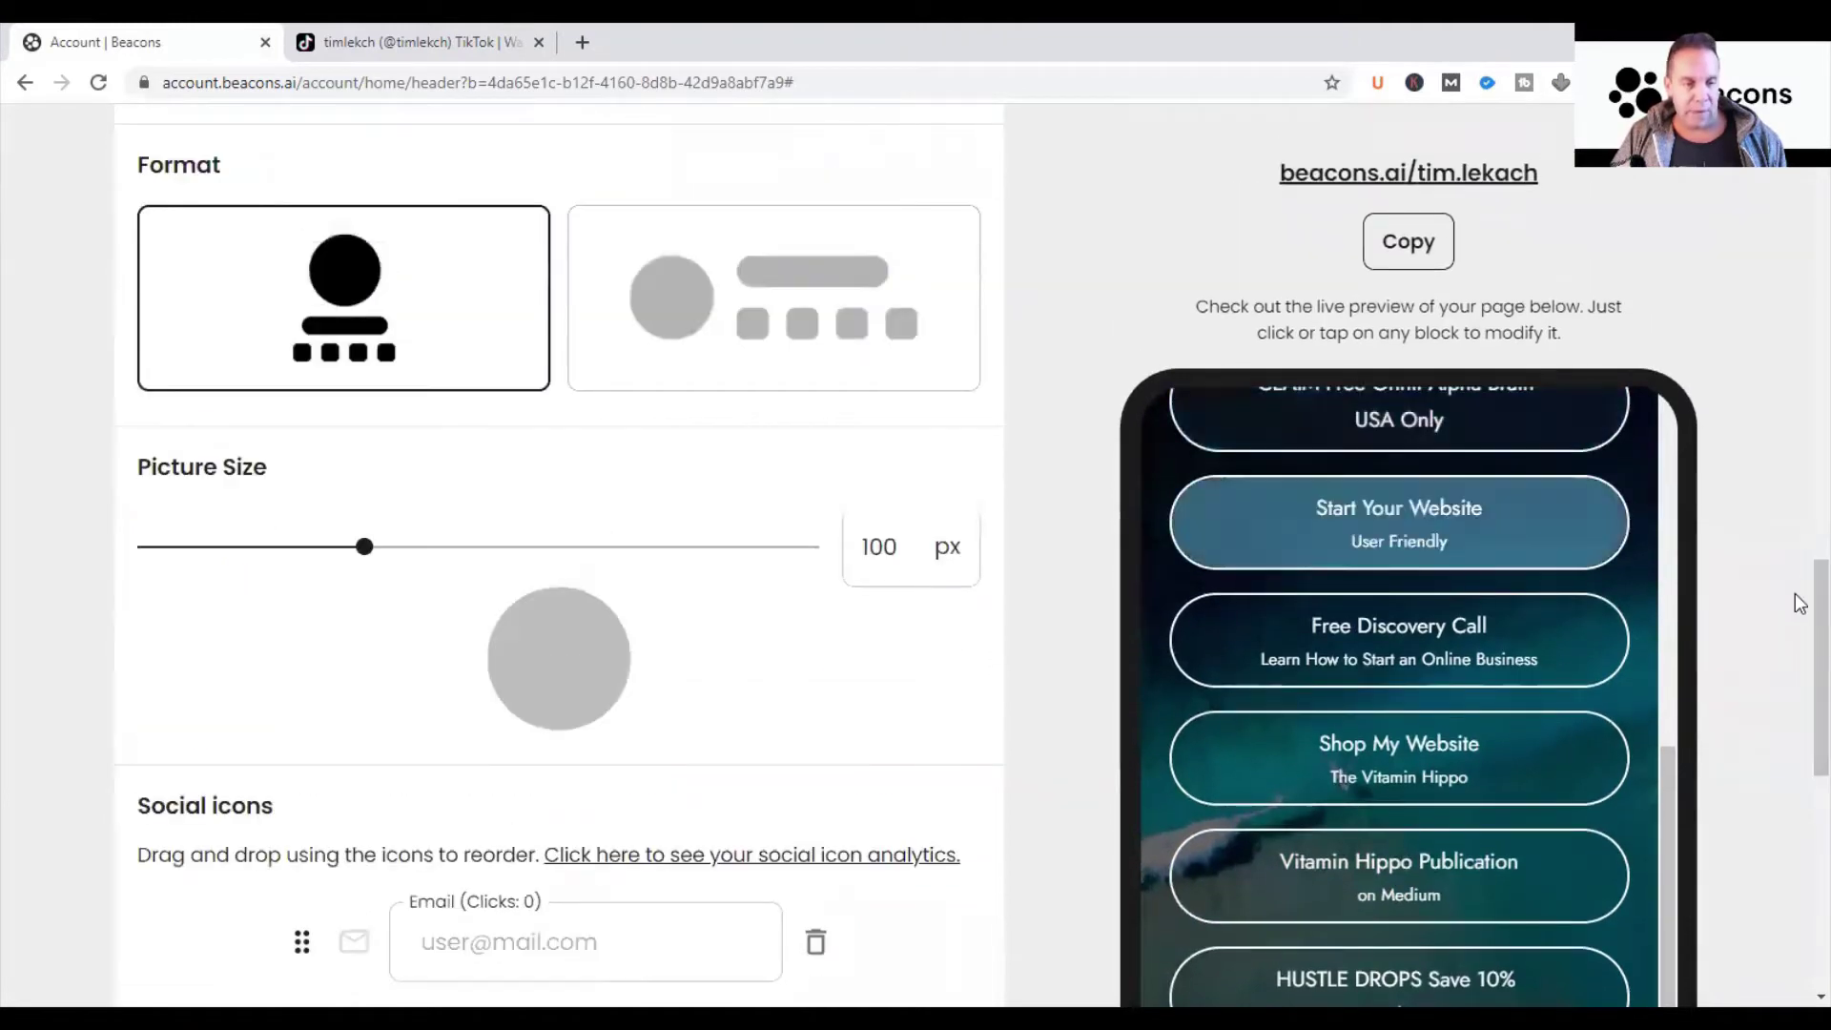
pyautogui.scroll(4, 1799, 629)
pyautogui.scroll(-10, 1798, 705)
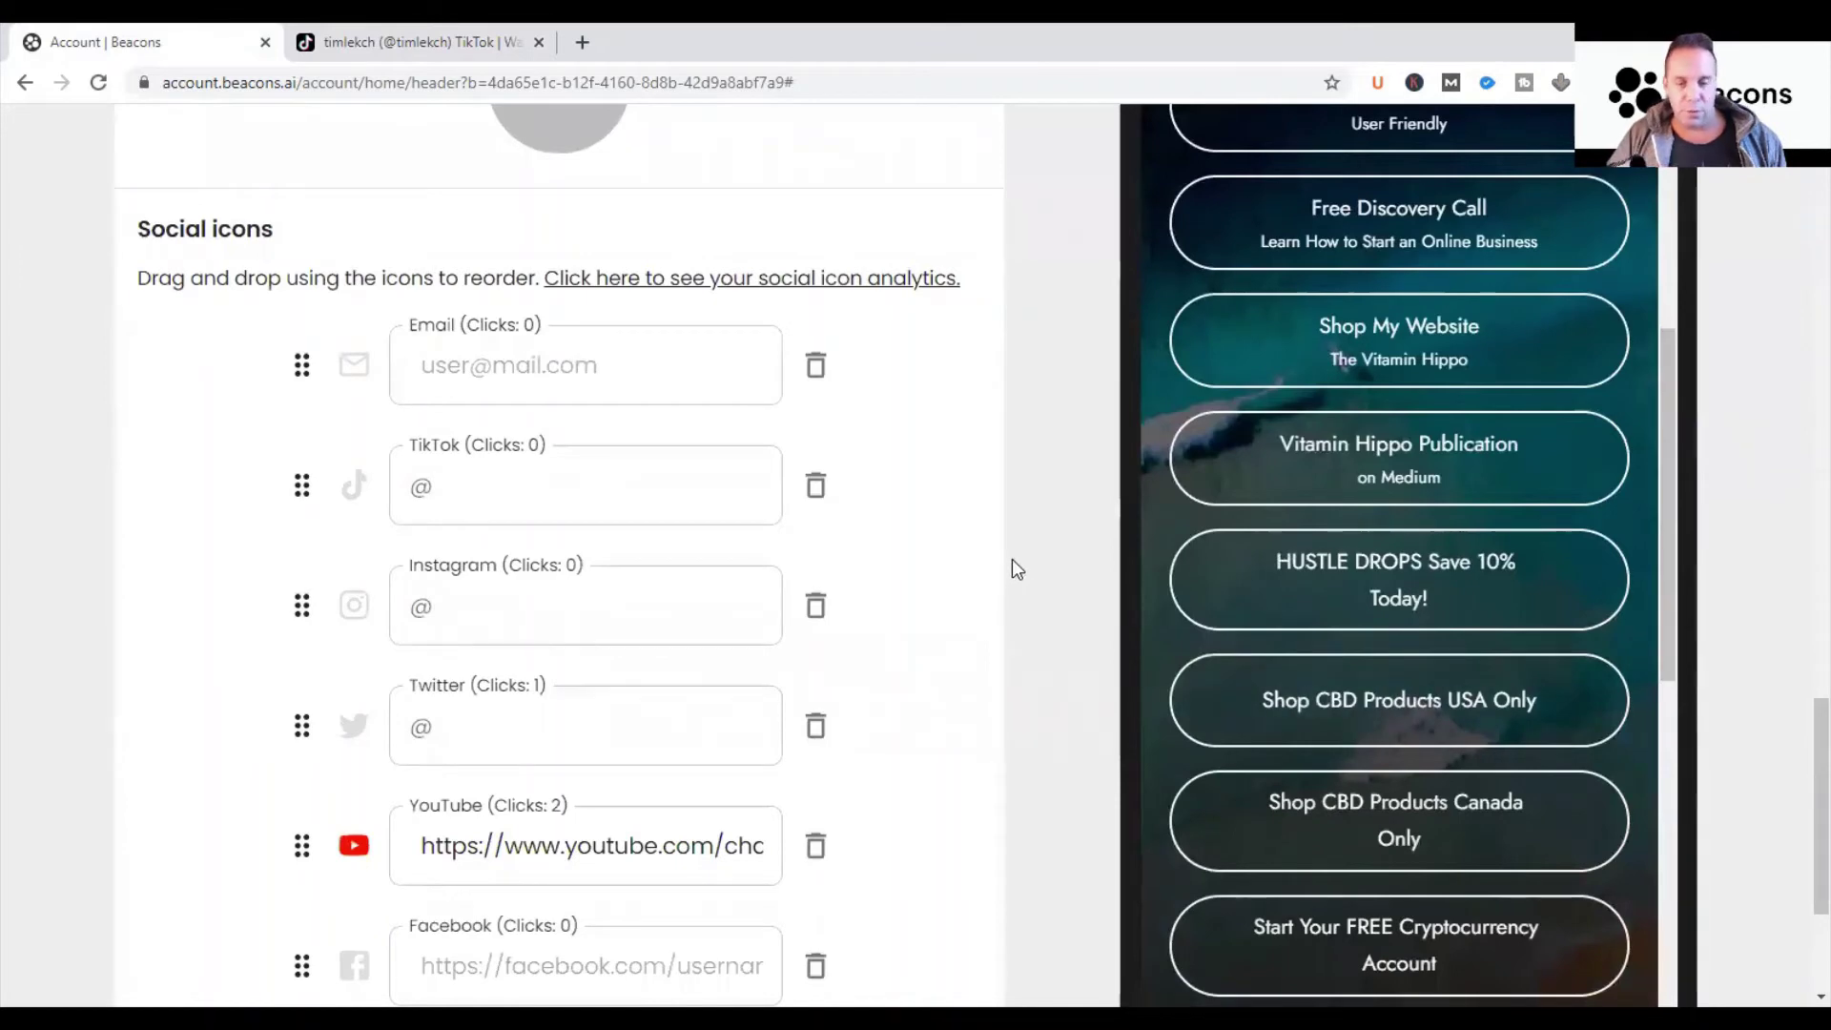
pyautogui.moveTo(1799, 727); pyautogui.dragTo(1798, 222)
pyautogui.scroll(1, 1799, 222)
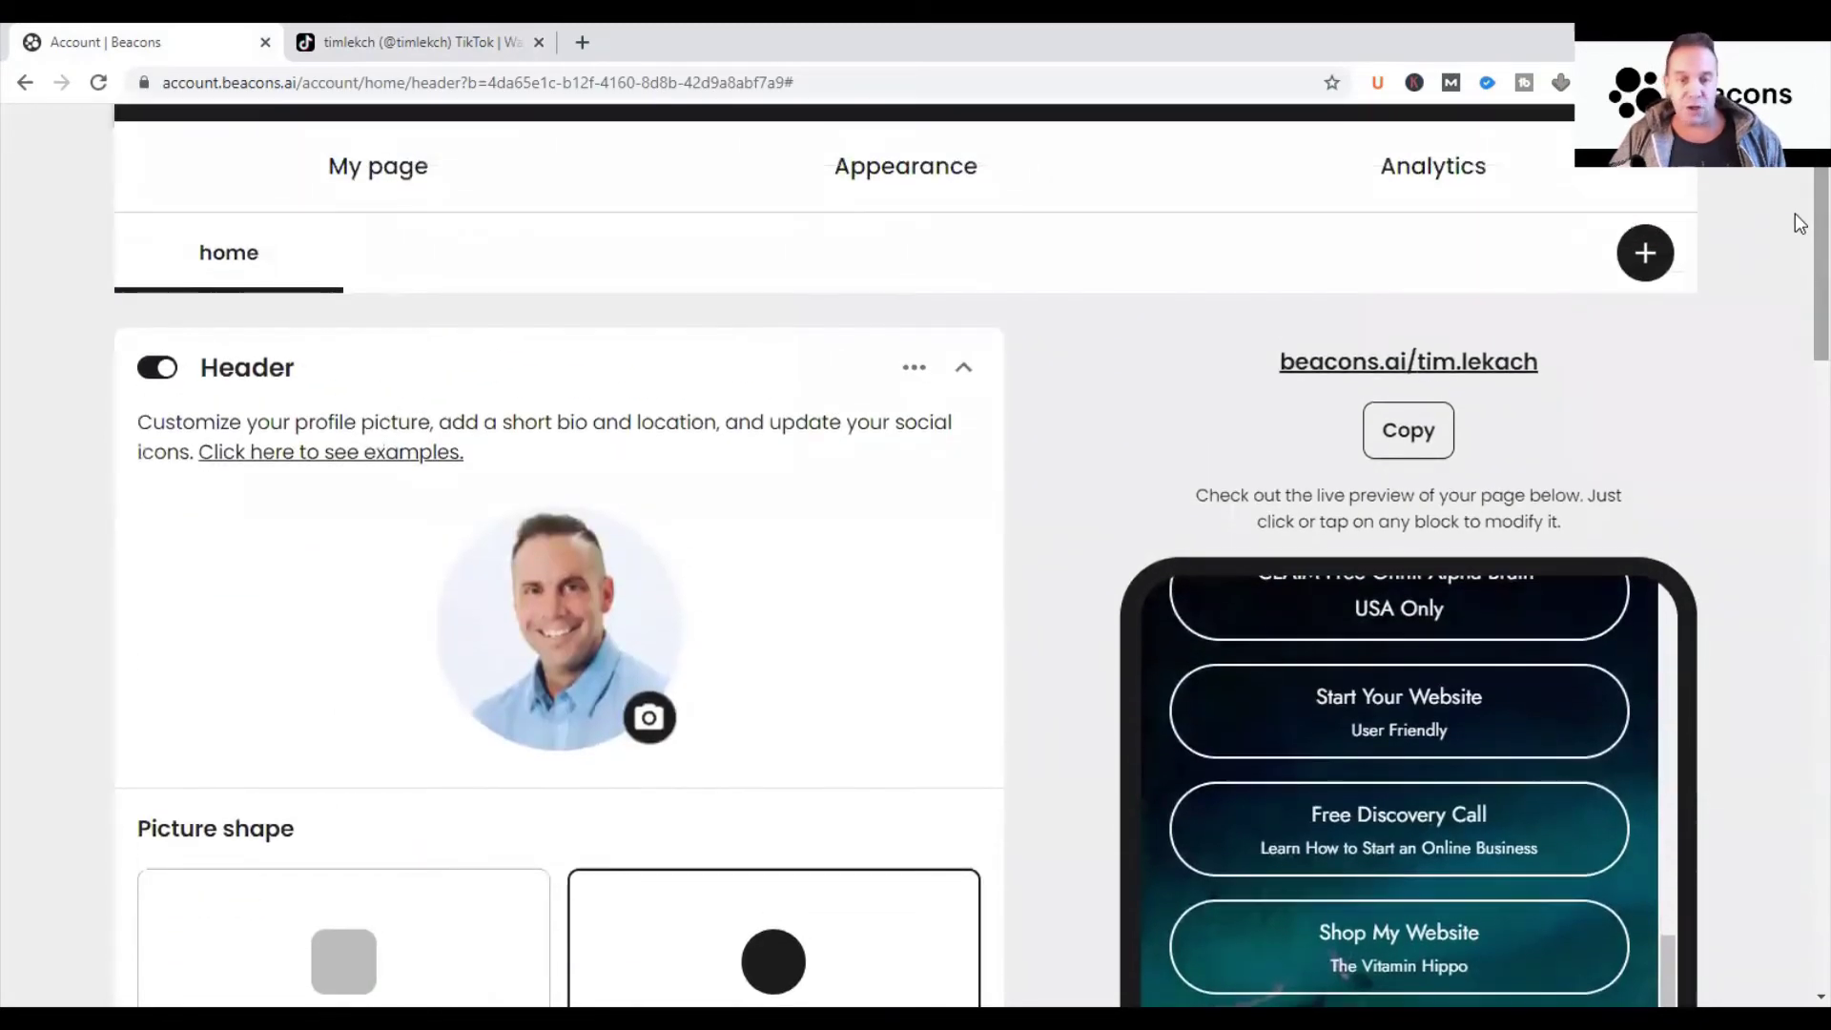
# Step: Collapse the Header settings, then reopen the Header block's settings
pyautogui.click(963, 368)
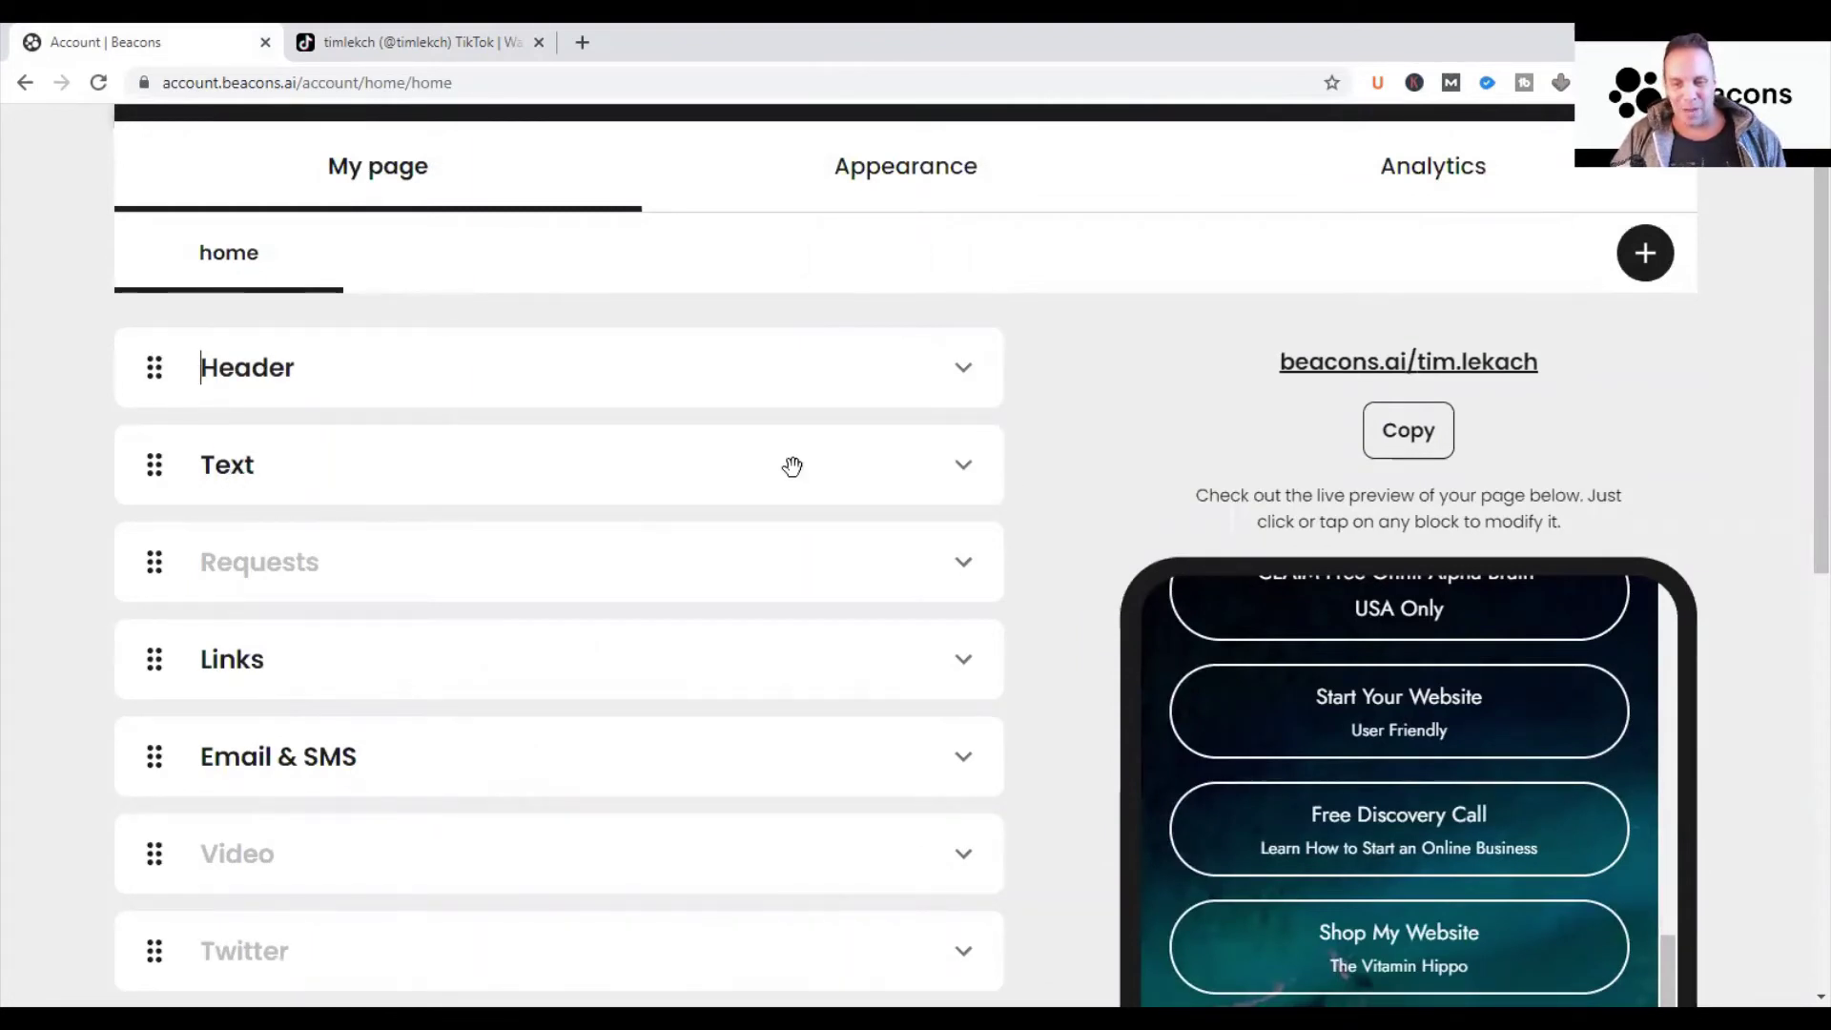
pyautogui.scroll(-1, 1798, 442)
pyautogui.scroll(-3, 1798, 442)
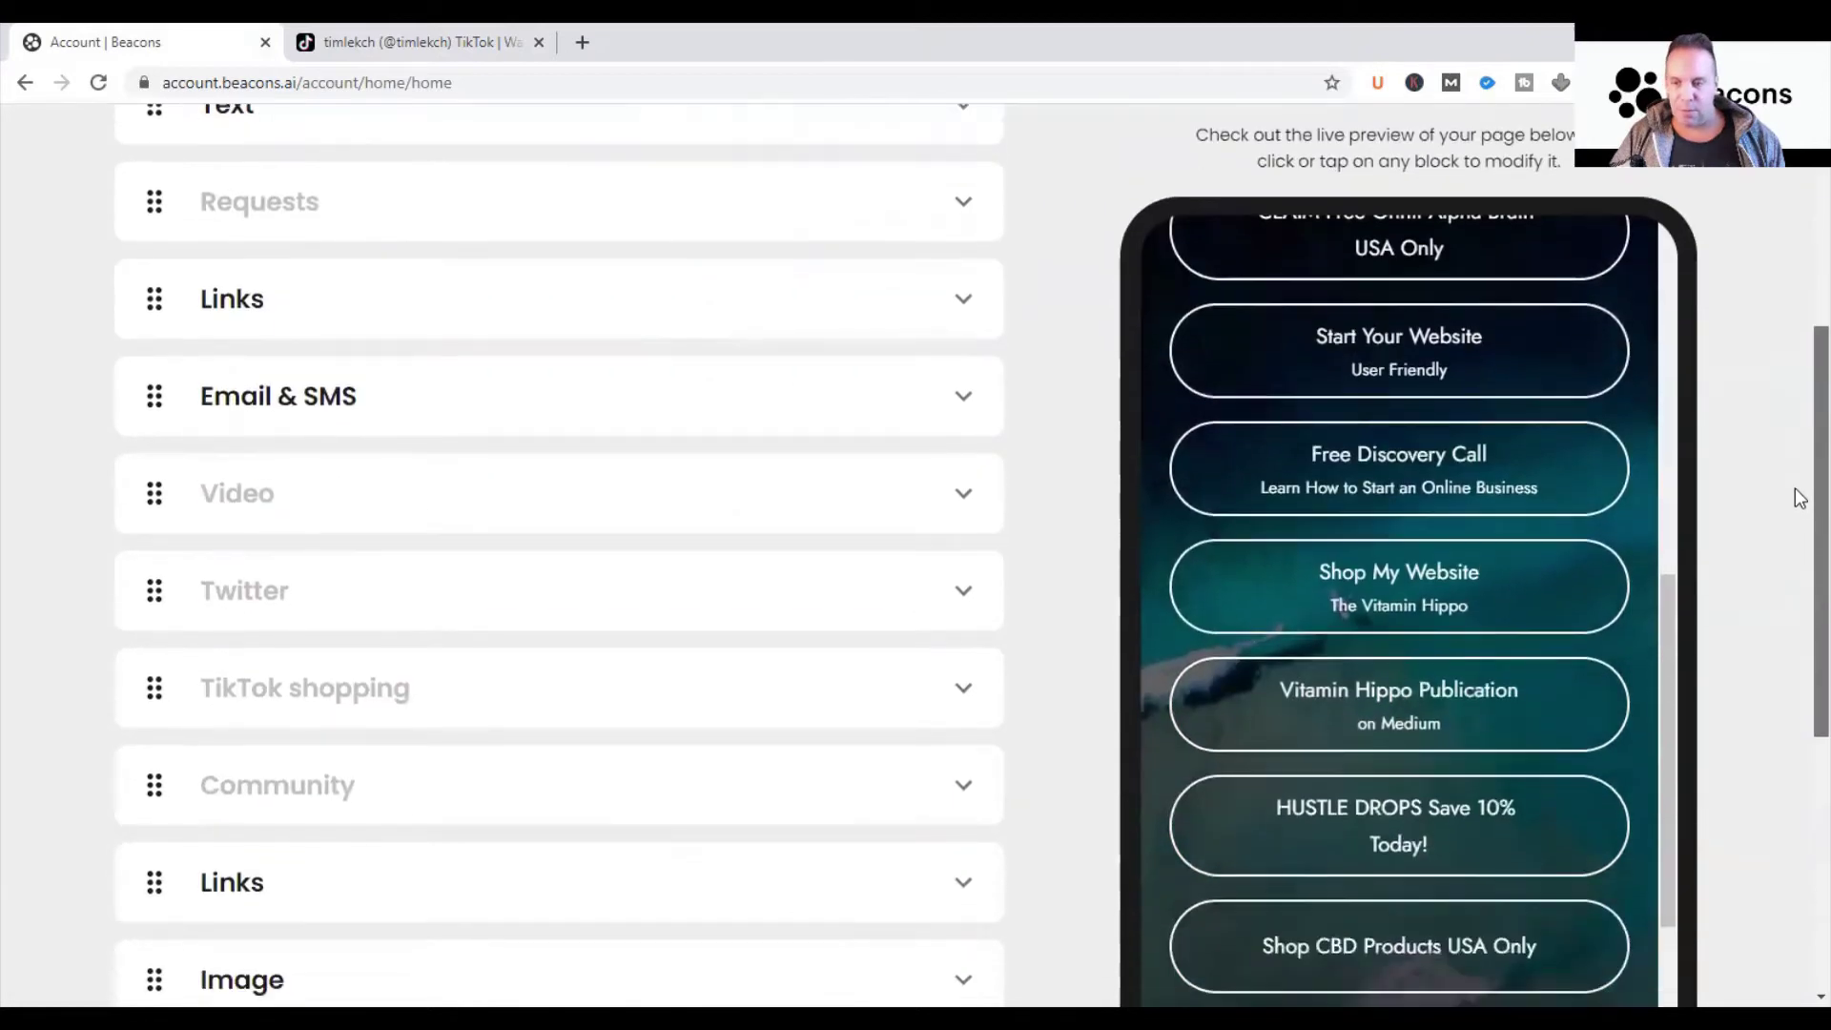
pyautogui.scroll(2, 1790, 494)
pyautogui.click(204, 245)
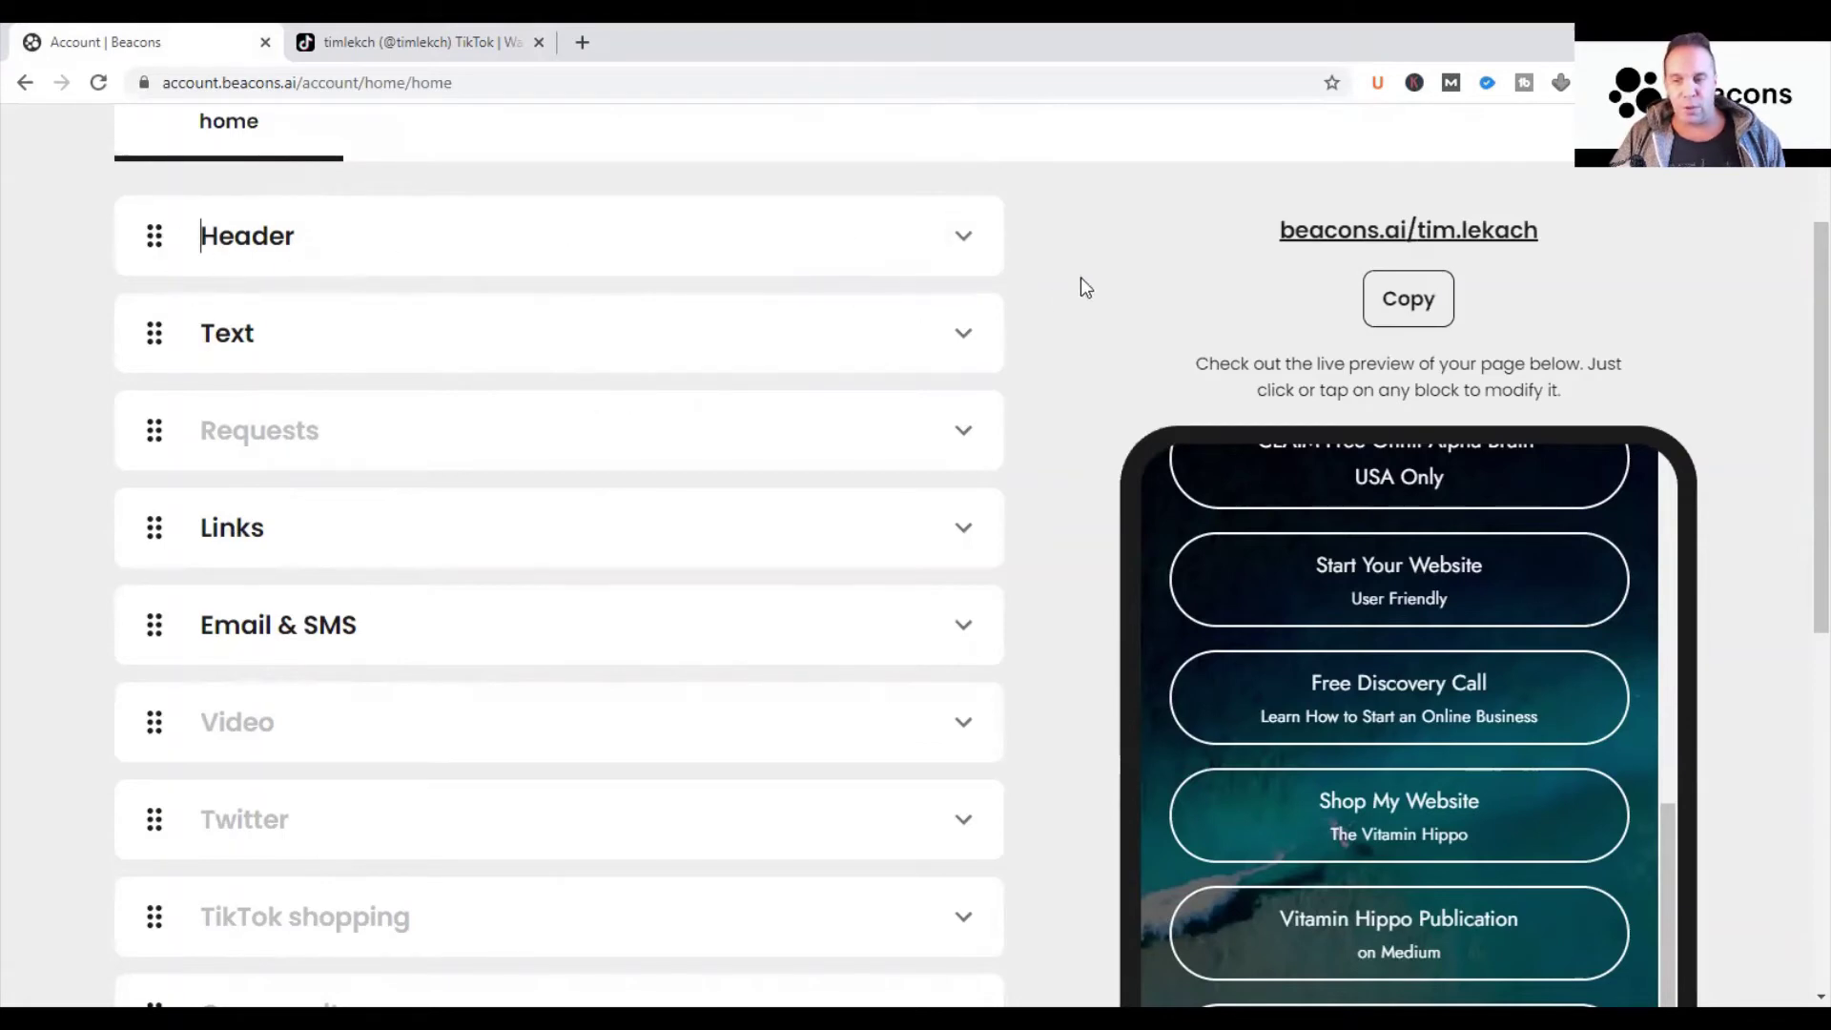
pyautogui.click(980, 240)
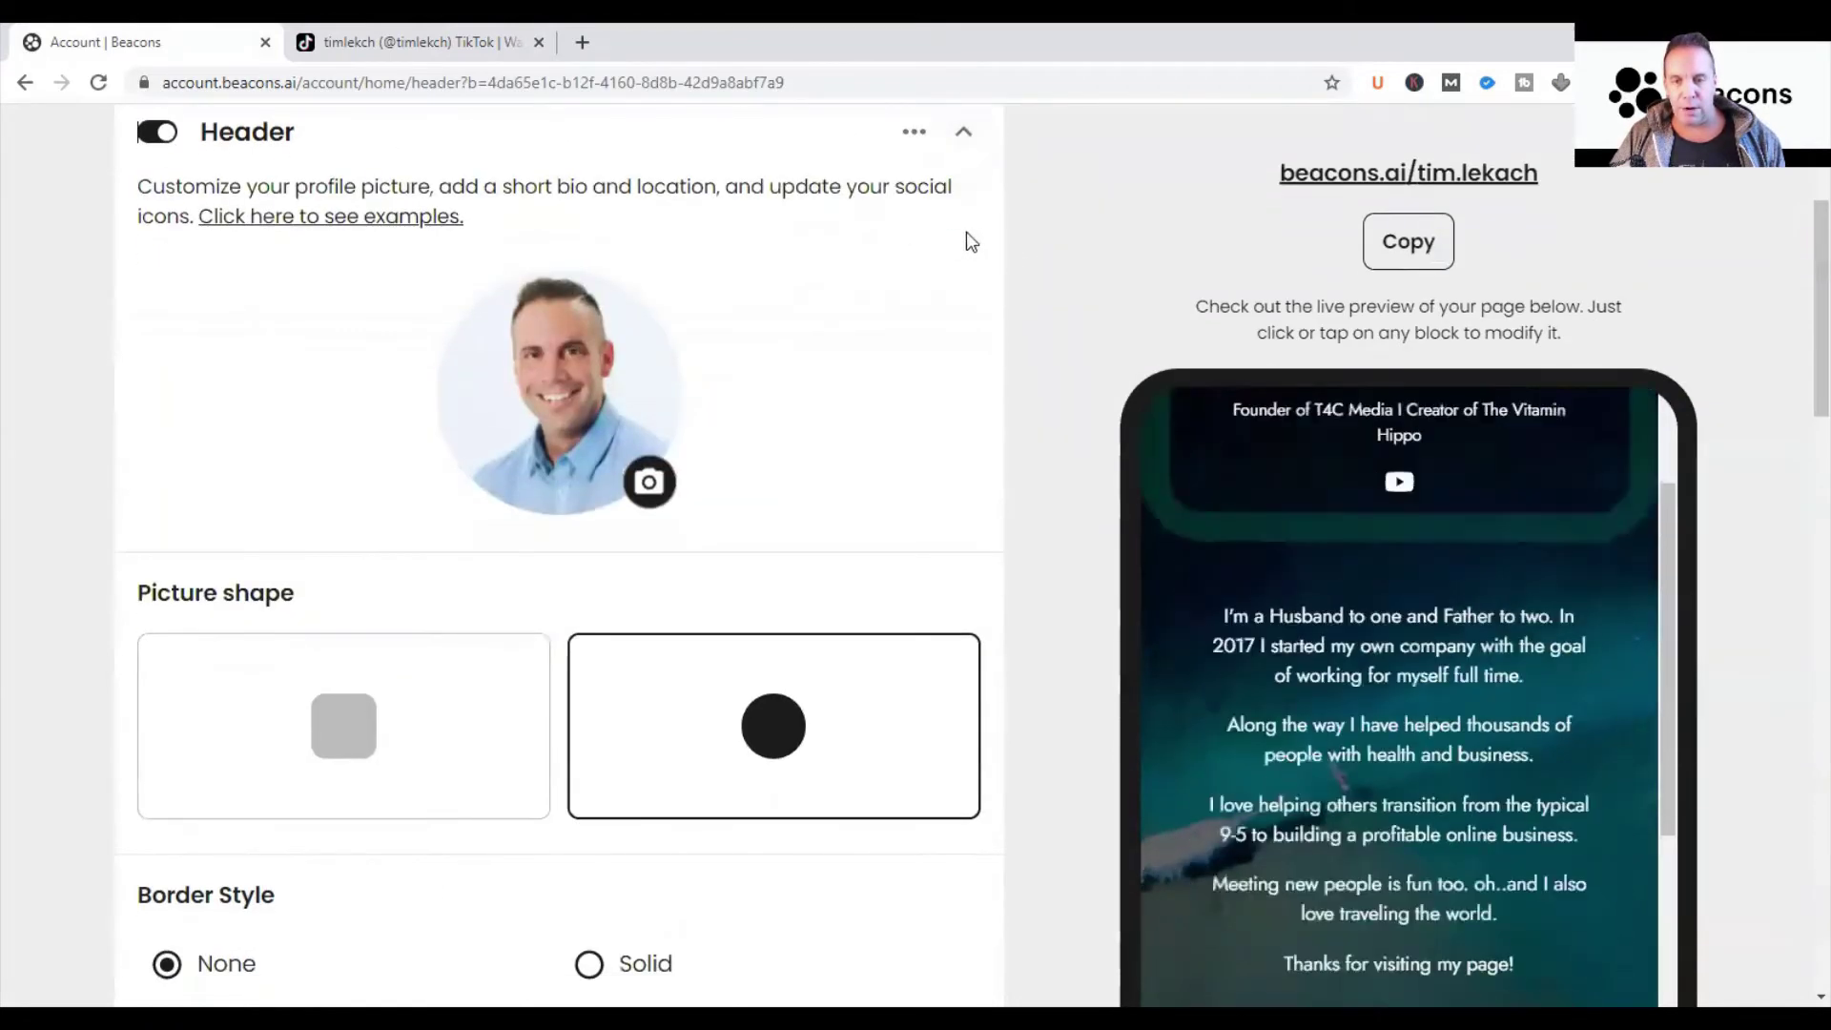
pyautogui.scroll(3, 1798, 400)
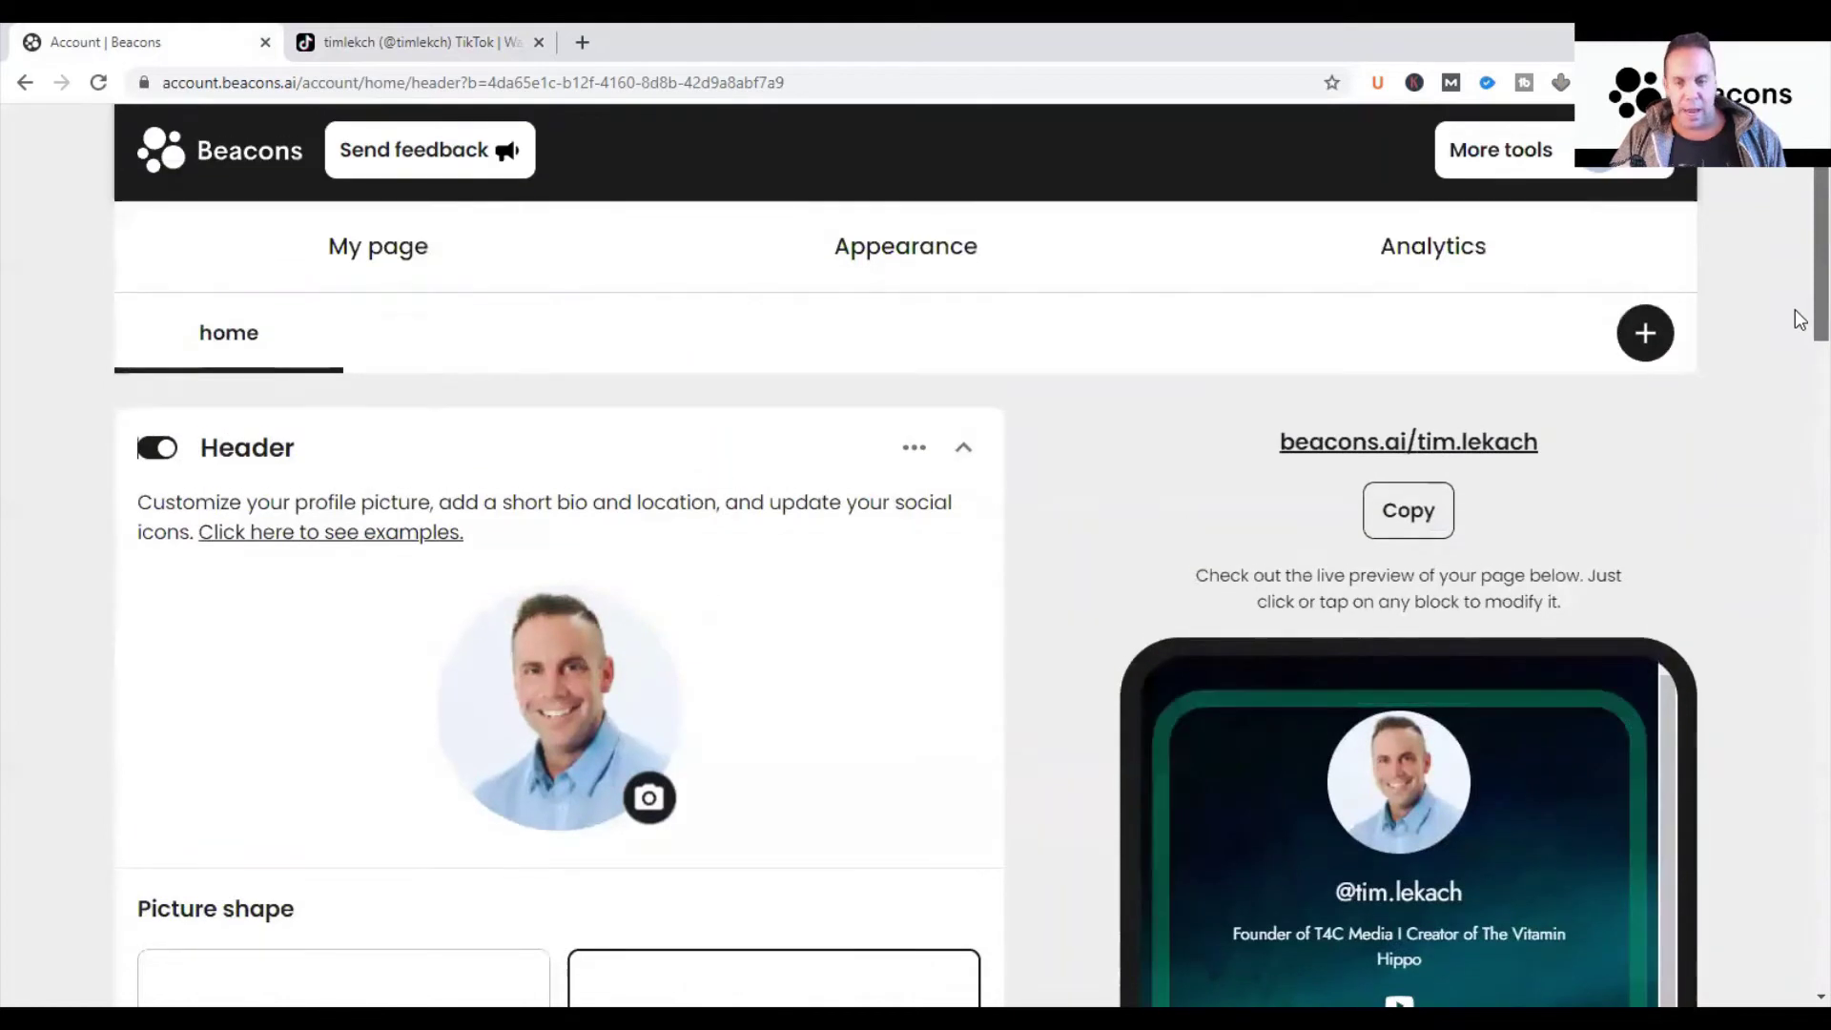
# Step: Switch the Header block off and back on, check its options menu, then close its settings
pyautogui.click(160, 450)
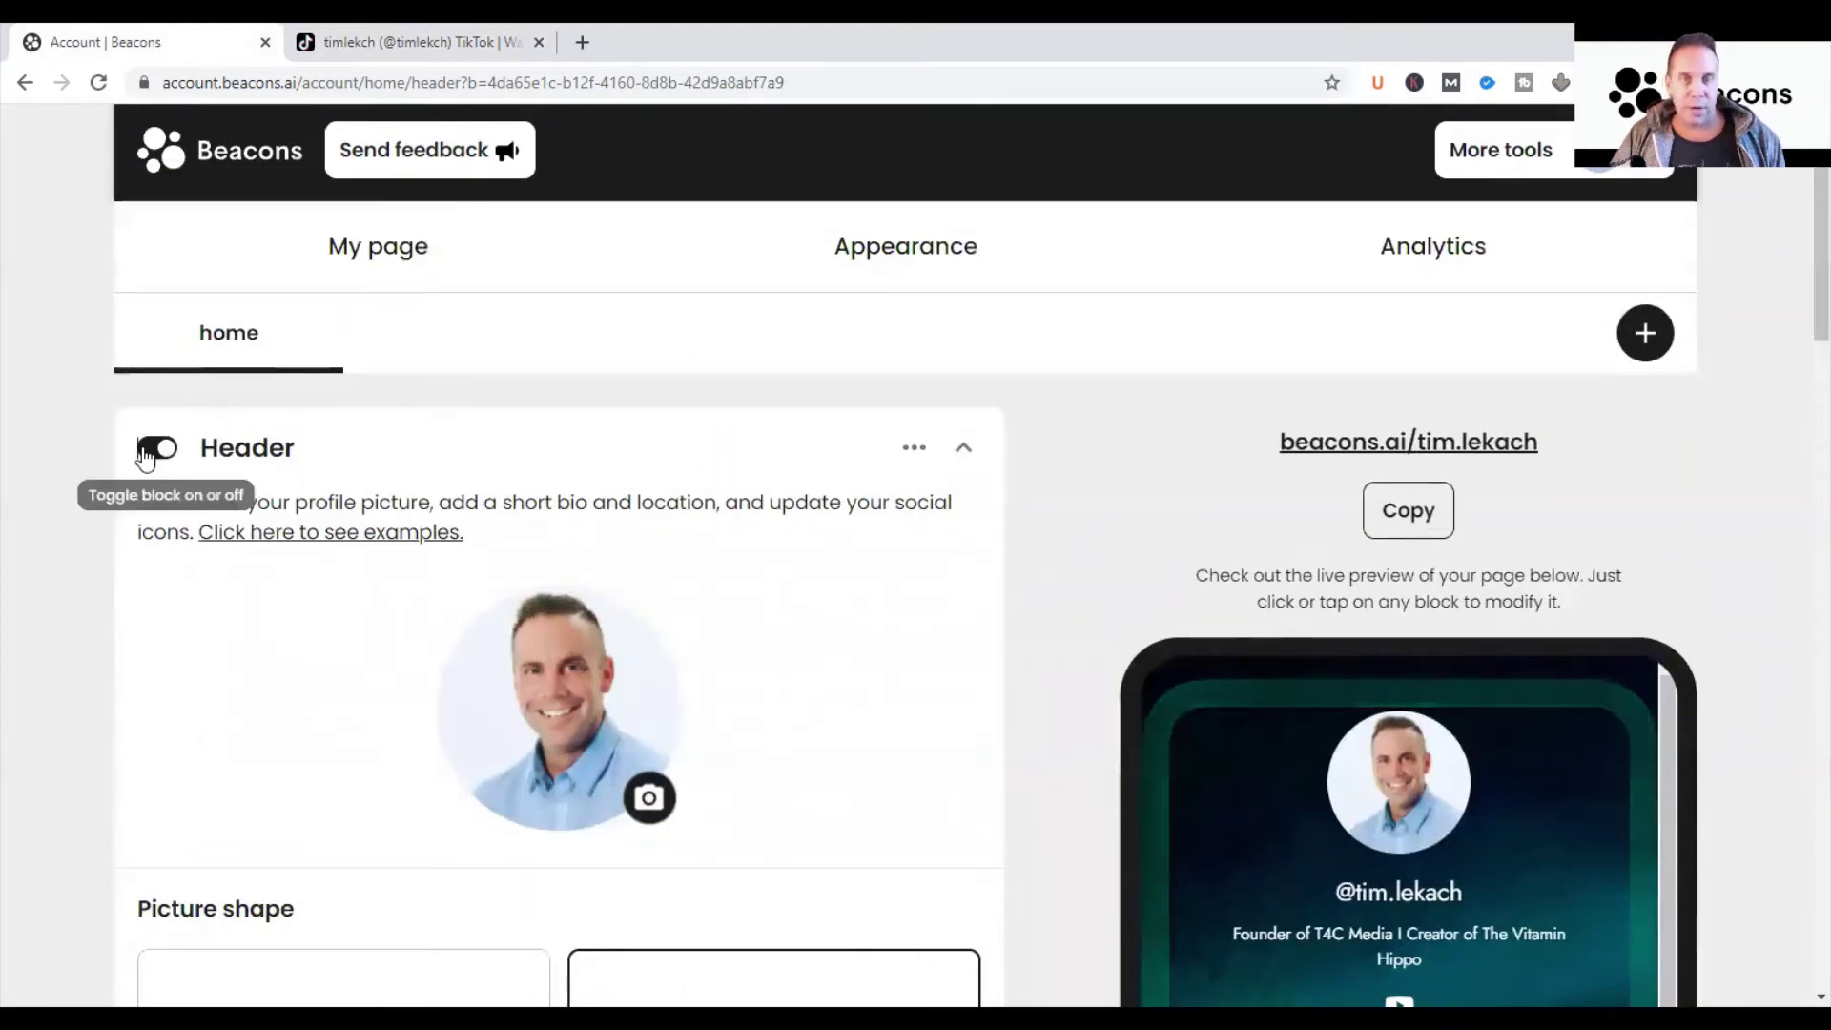
pyautogui.click(162, 454)
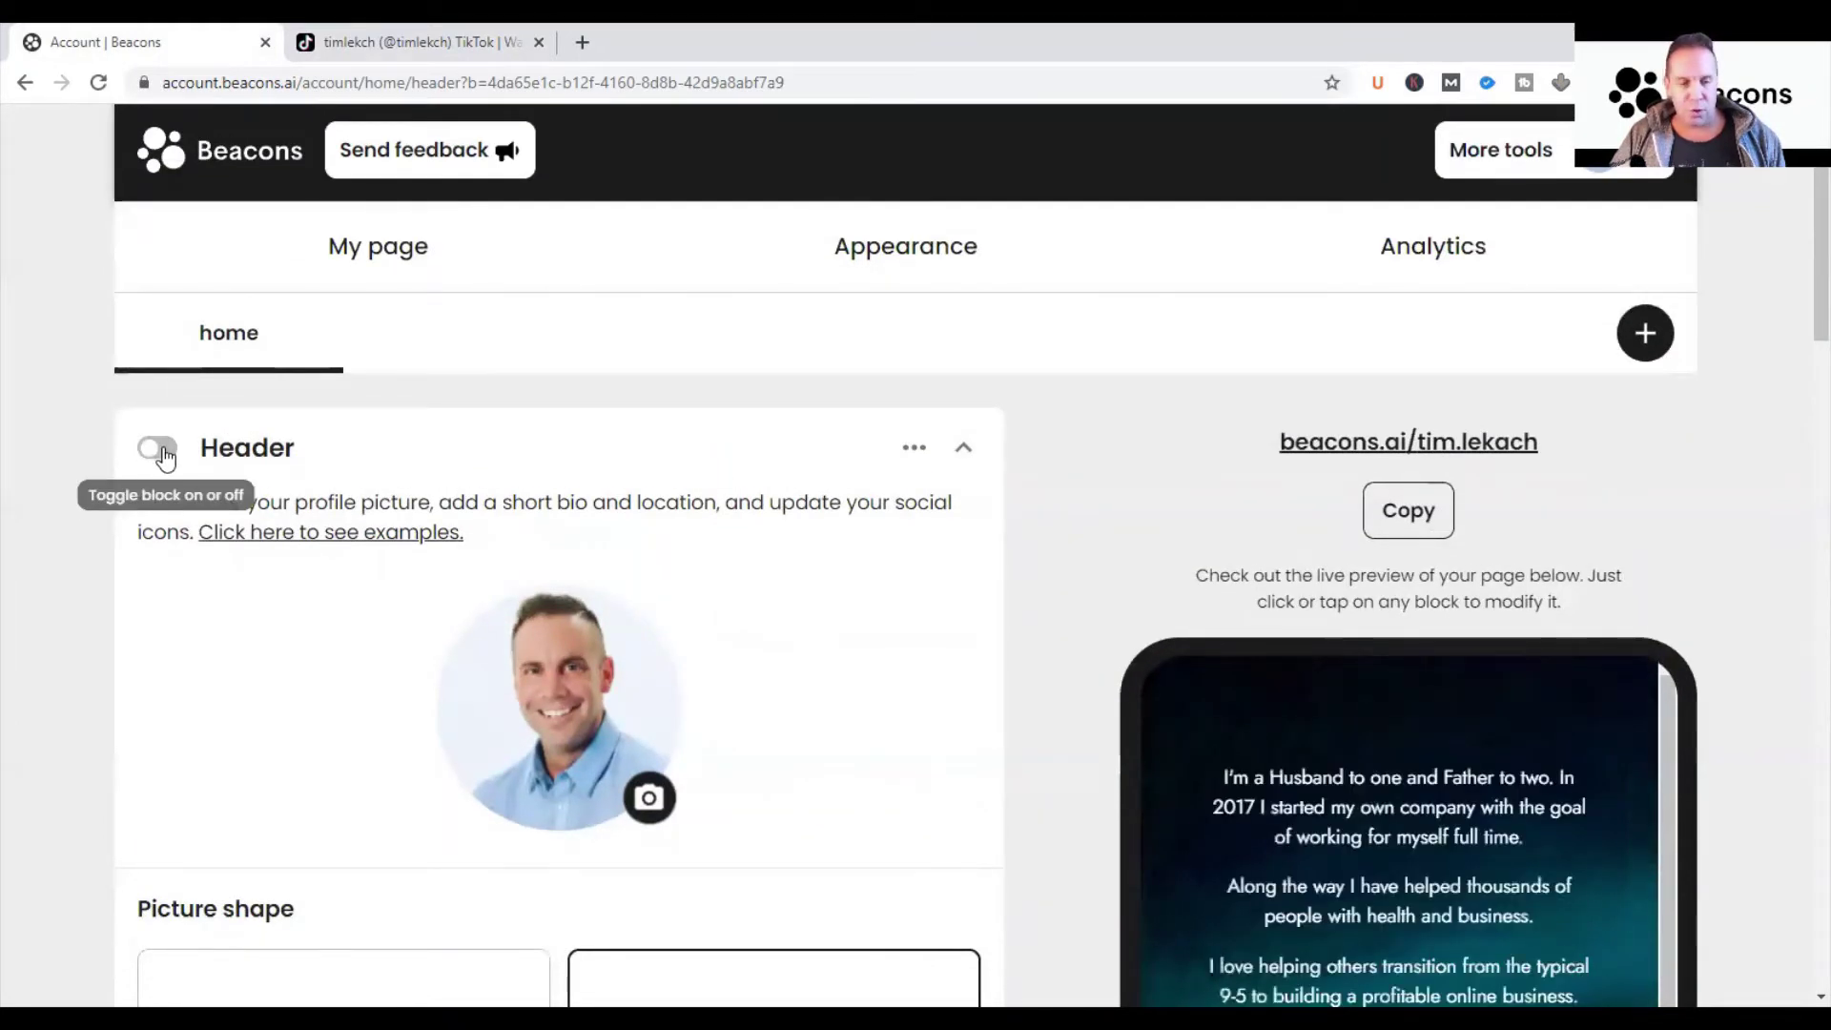
pyautogui.click(963, 448)
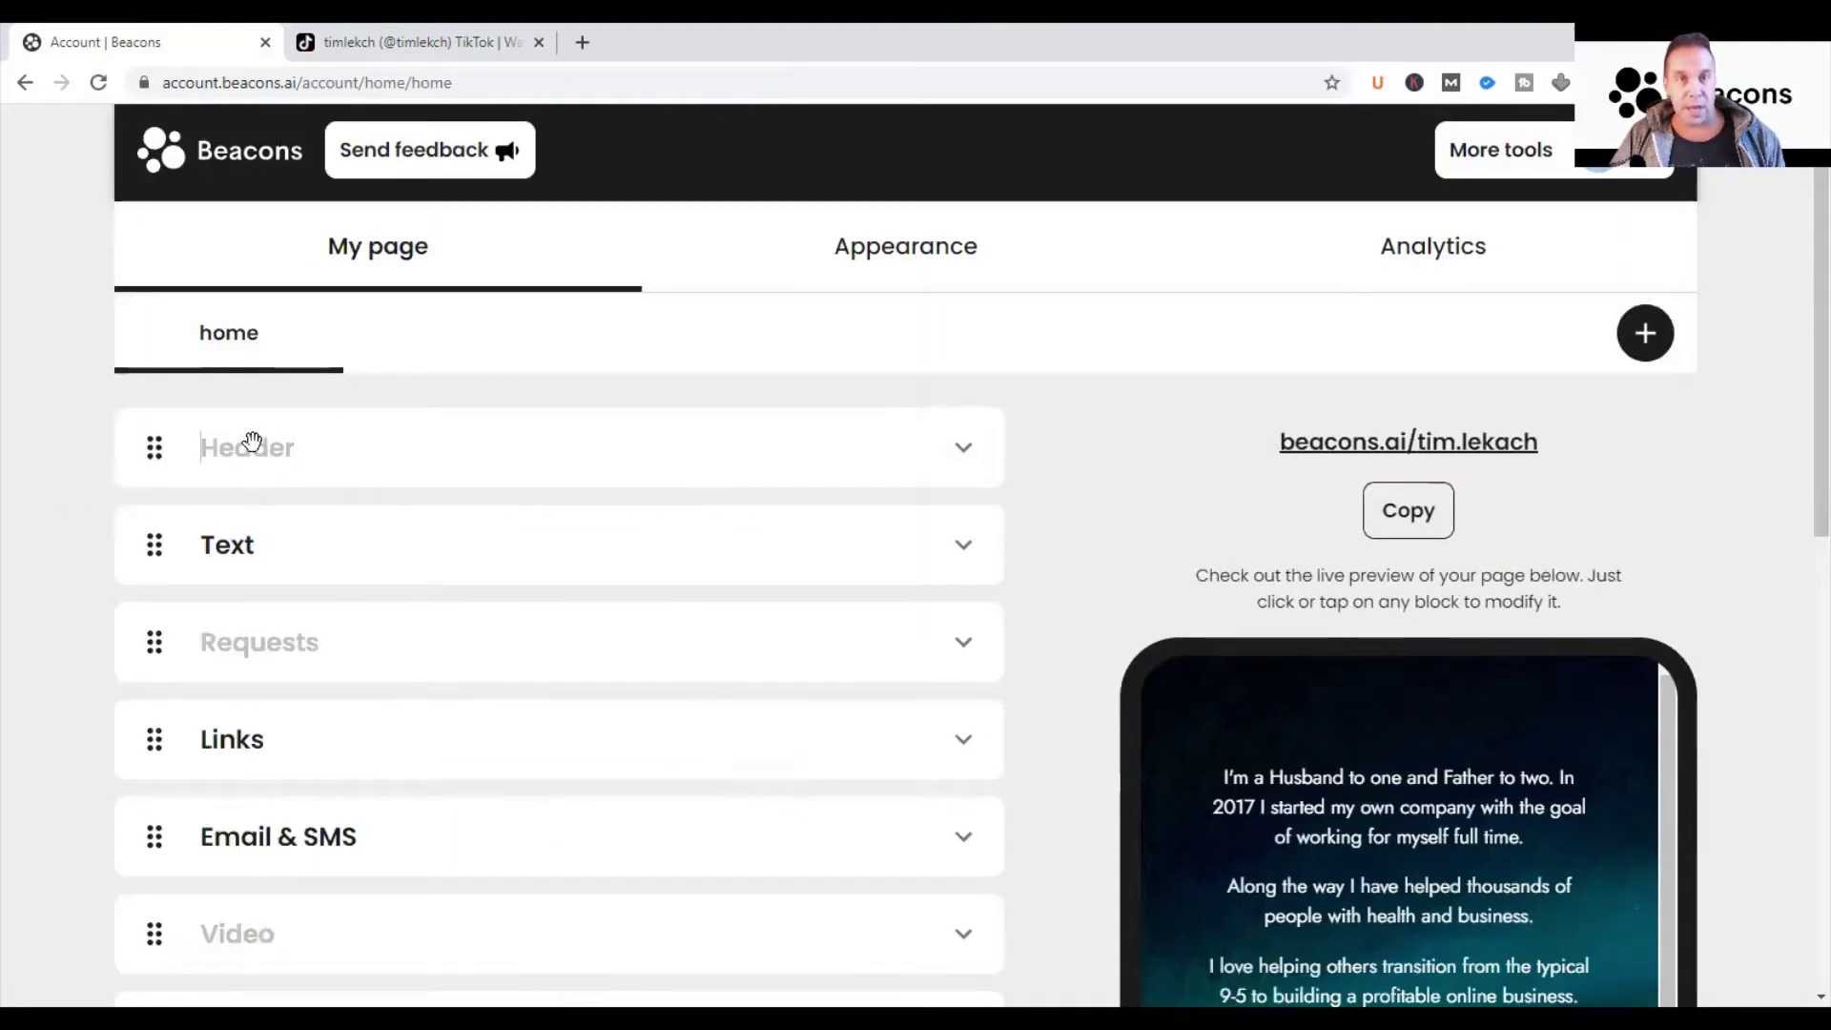
pyautogui.click(963, 448)
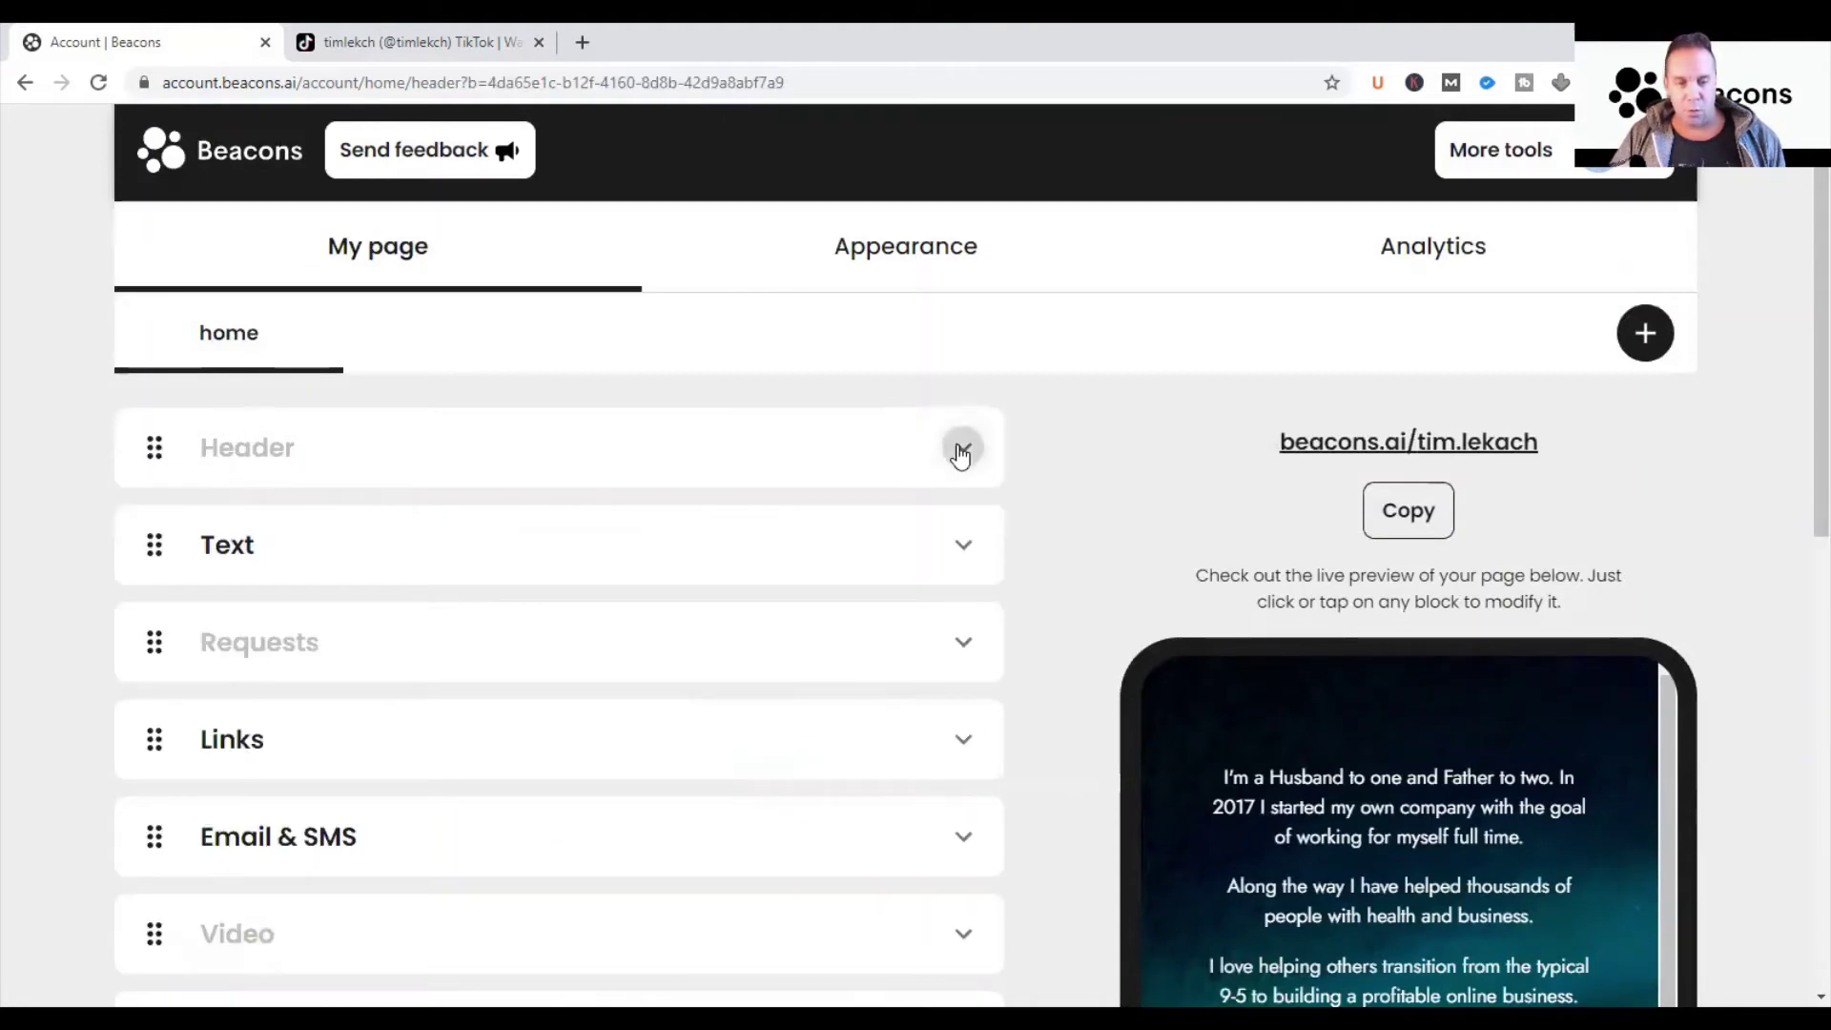
pyautogui.click(155, 457)
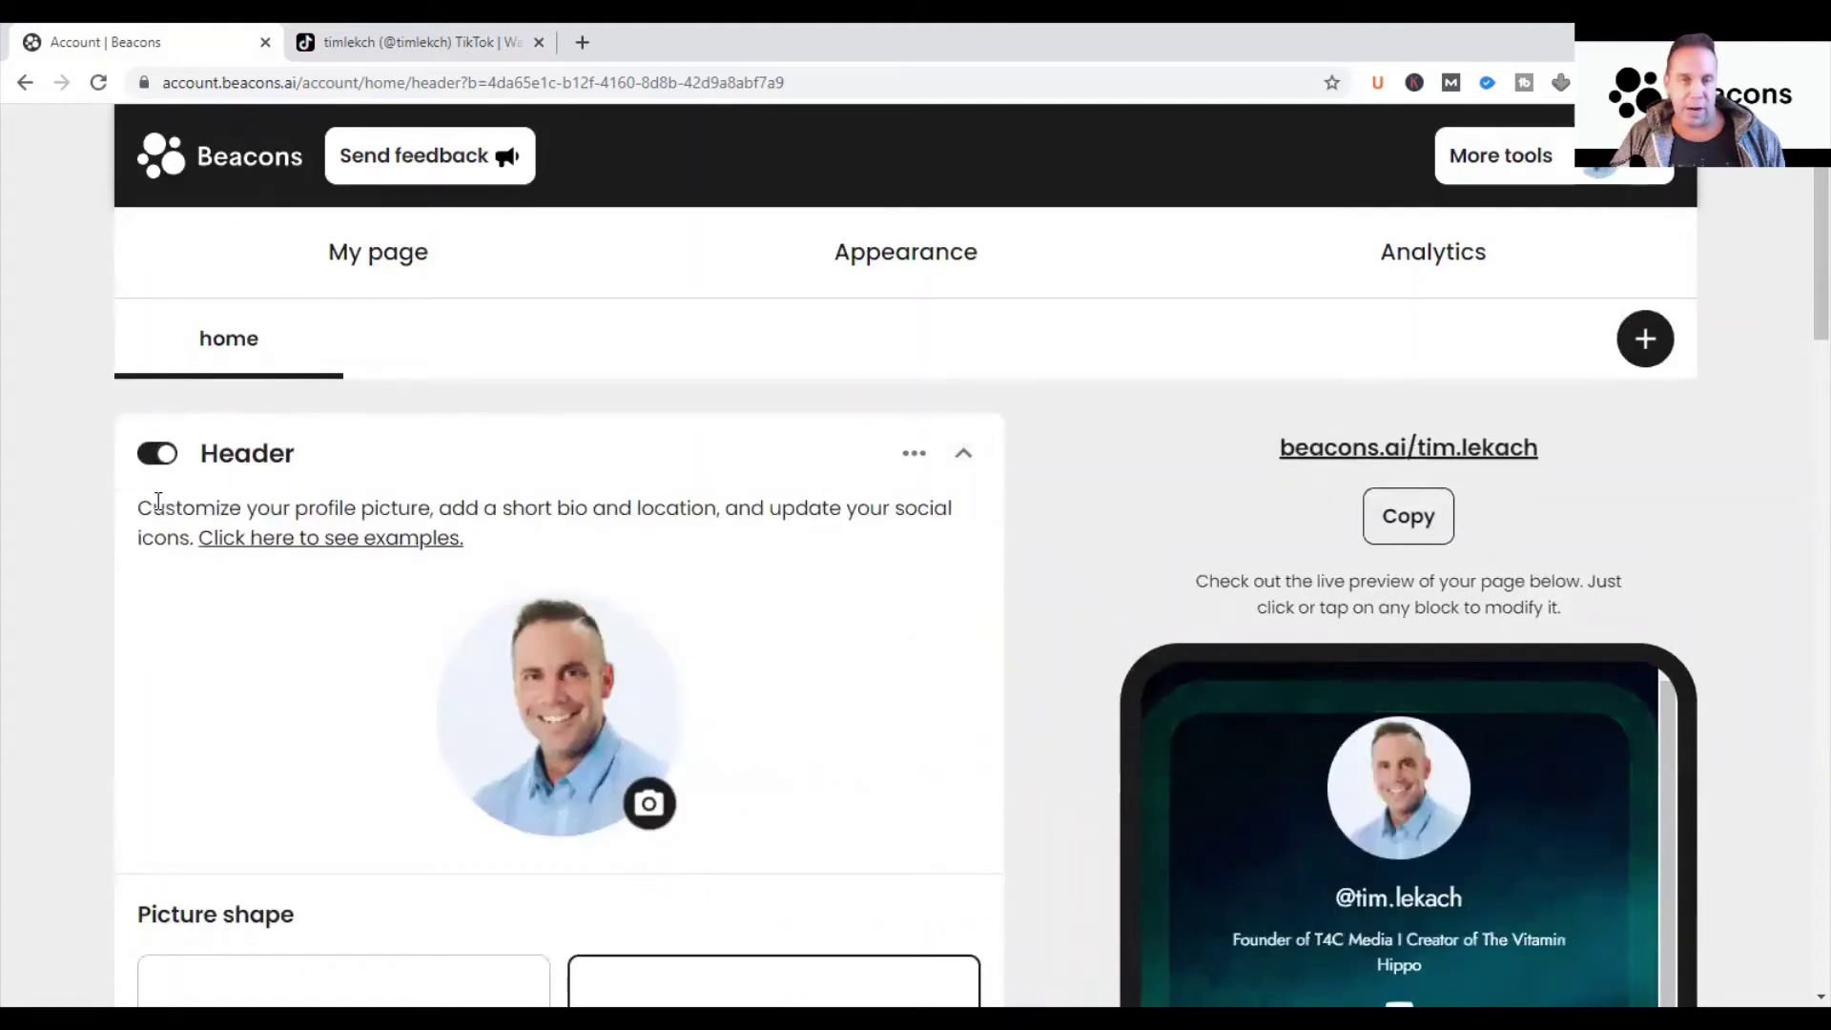
pyautogui.click(915, 456)
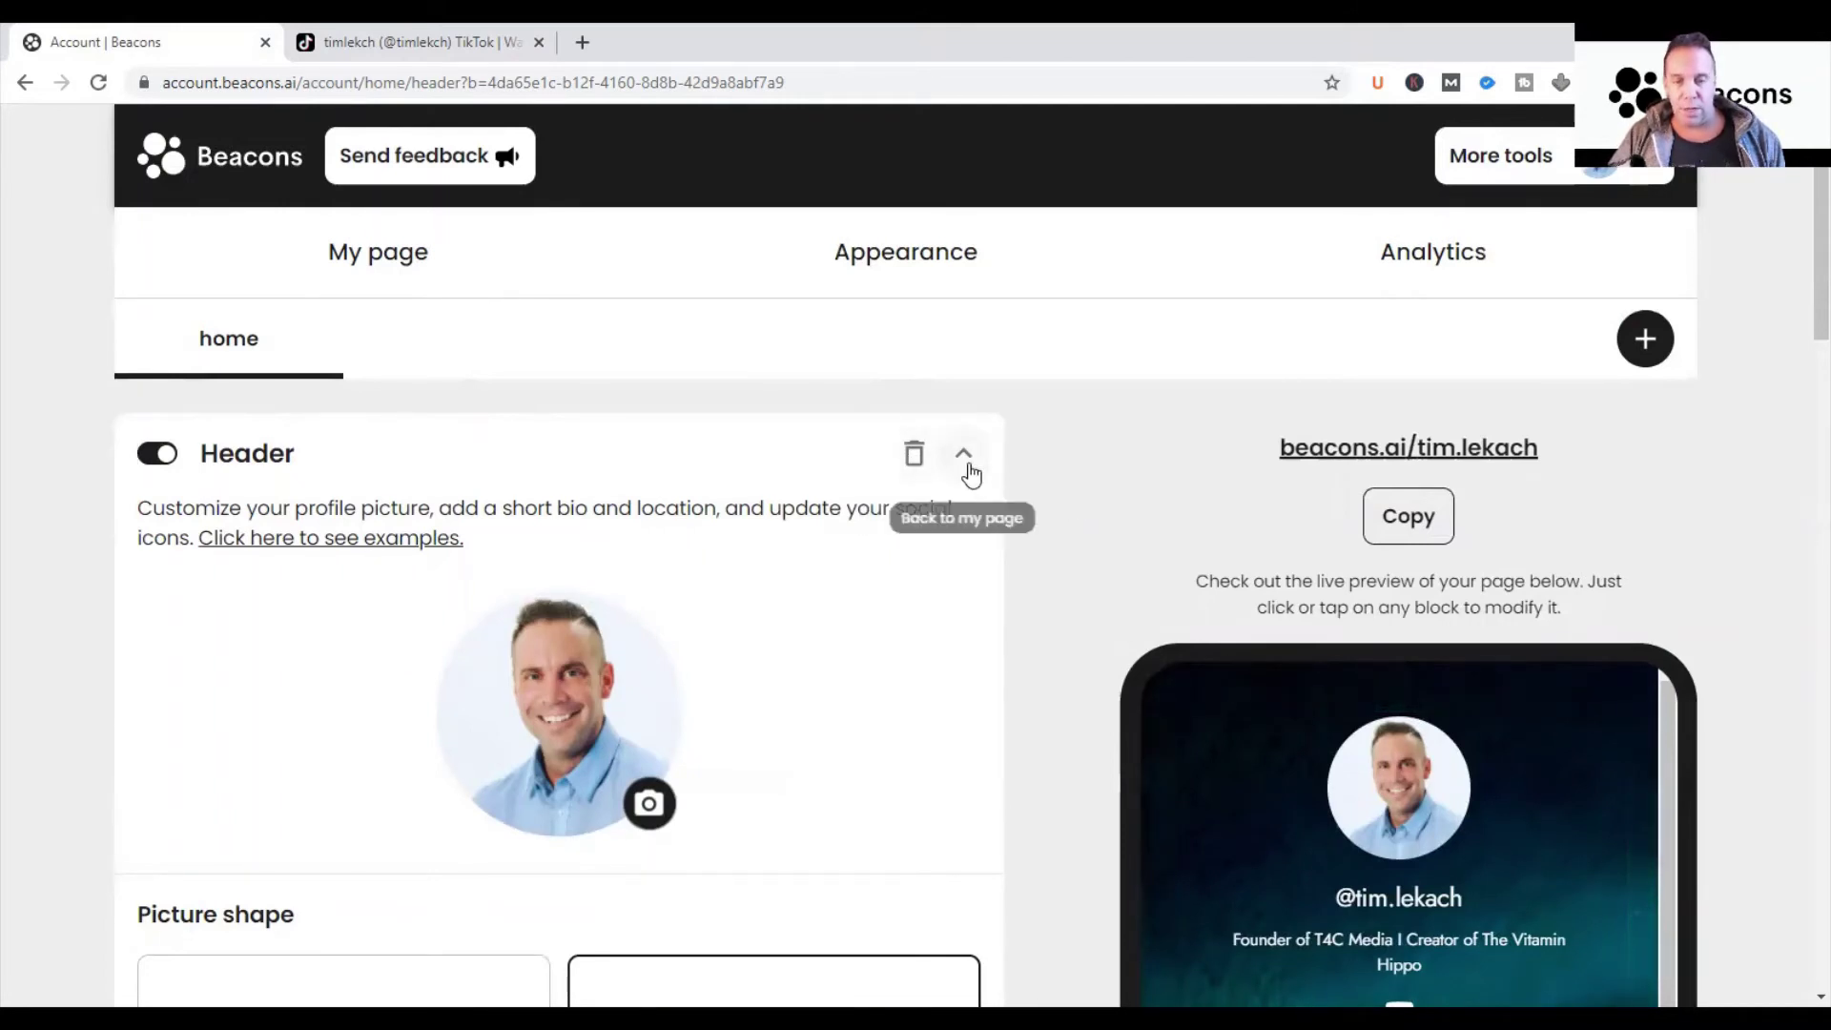
pyautogui.click(713, 456)
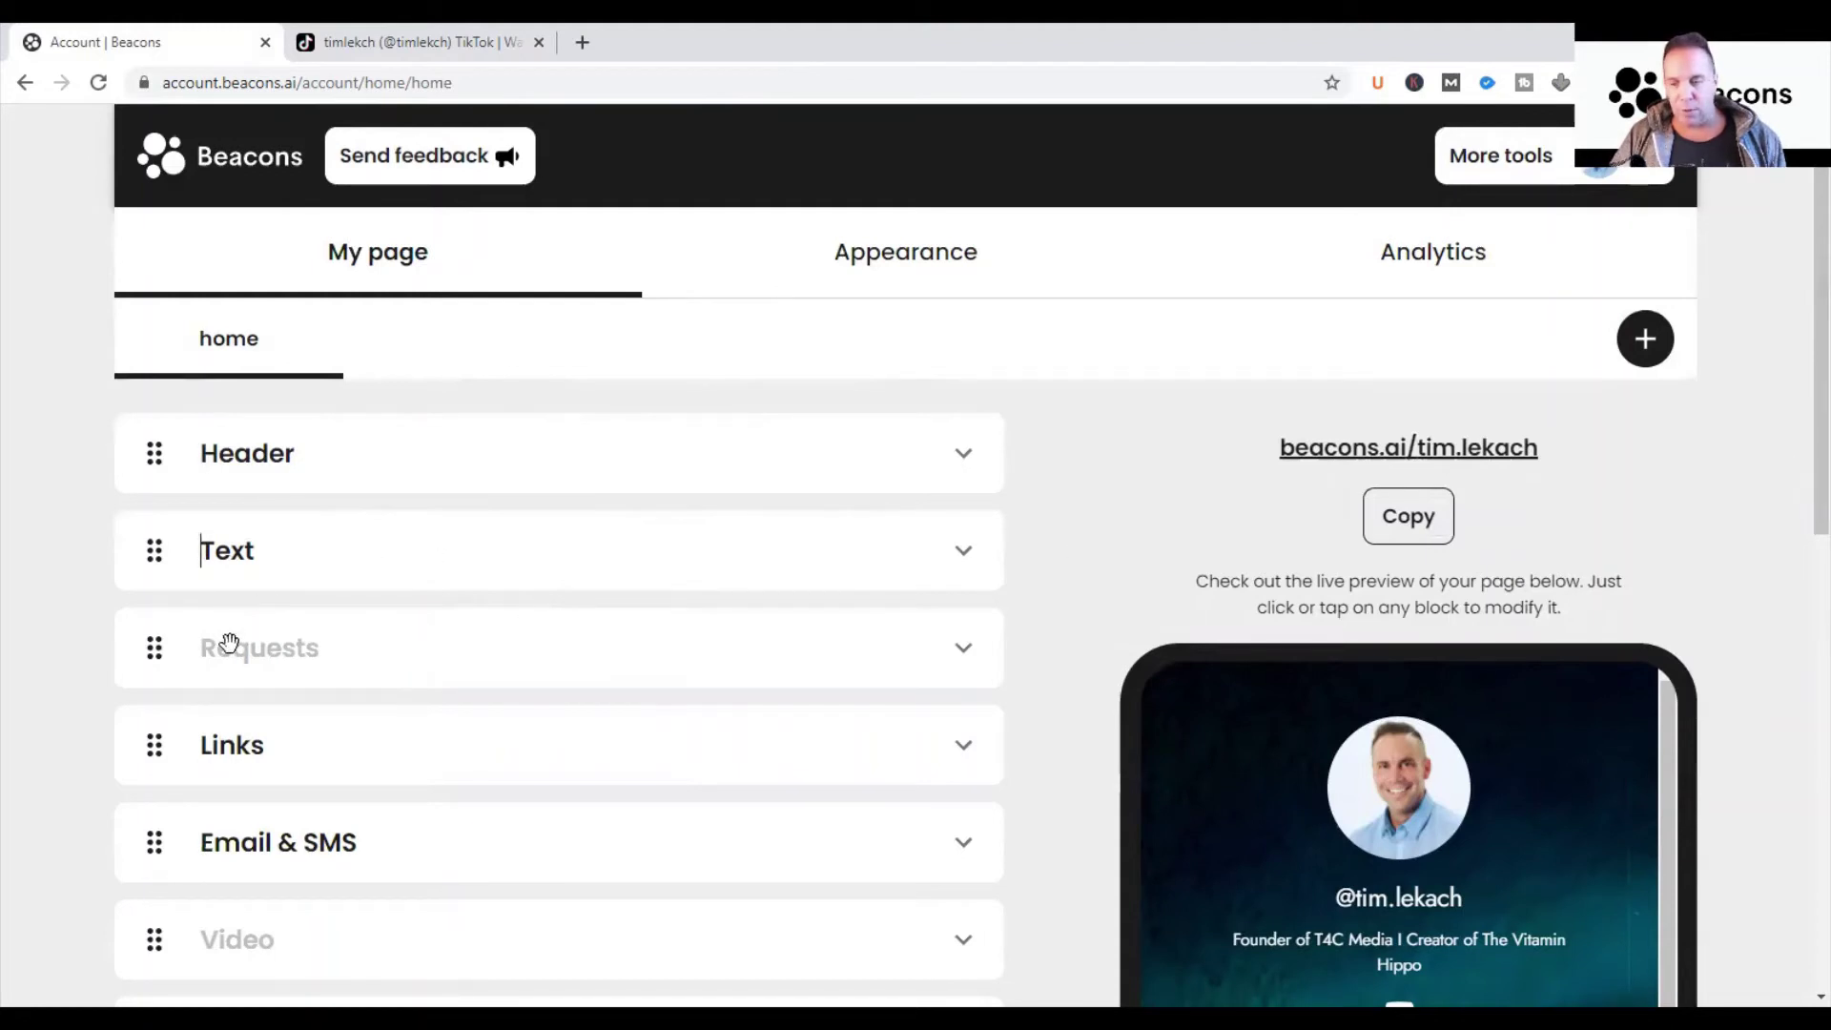
pyautogui.scroll(-3, 1798, 433)
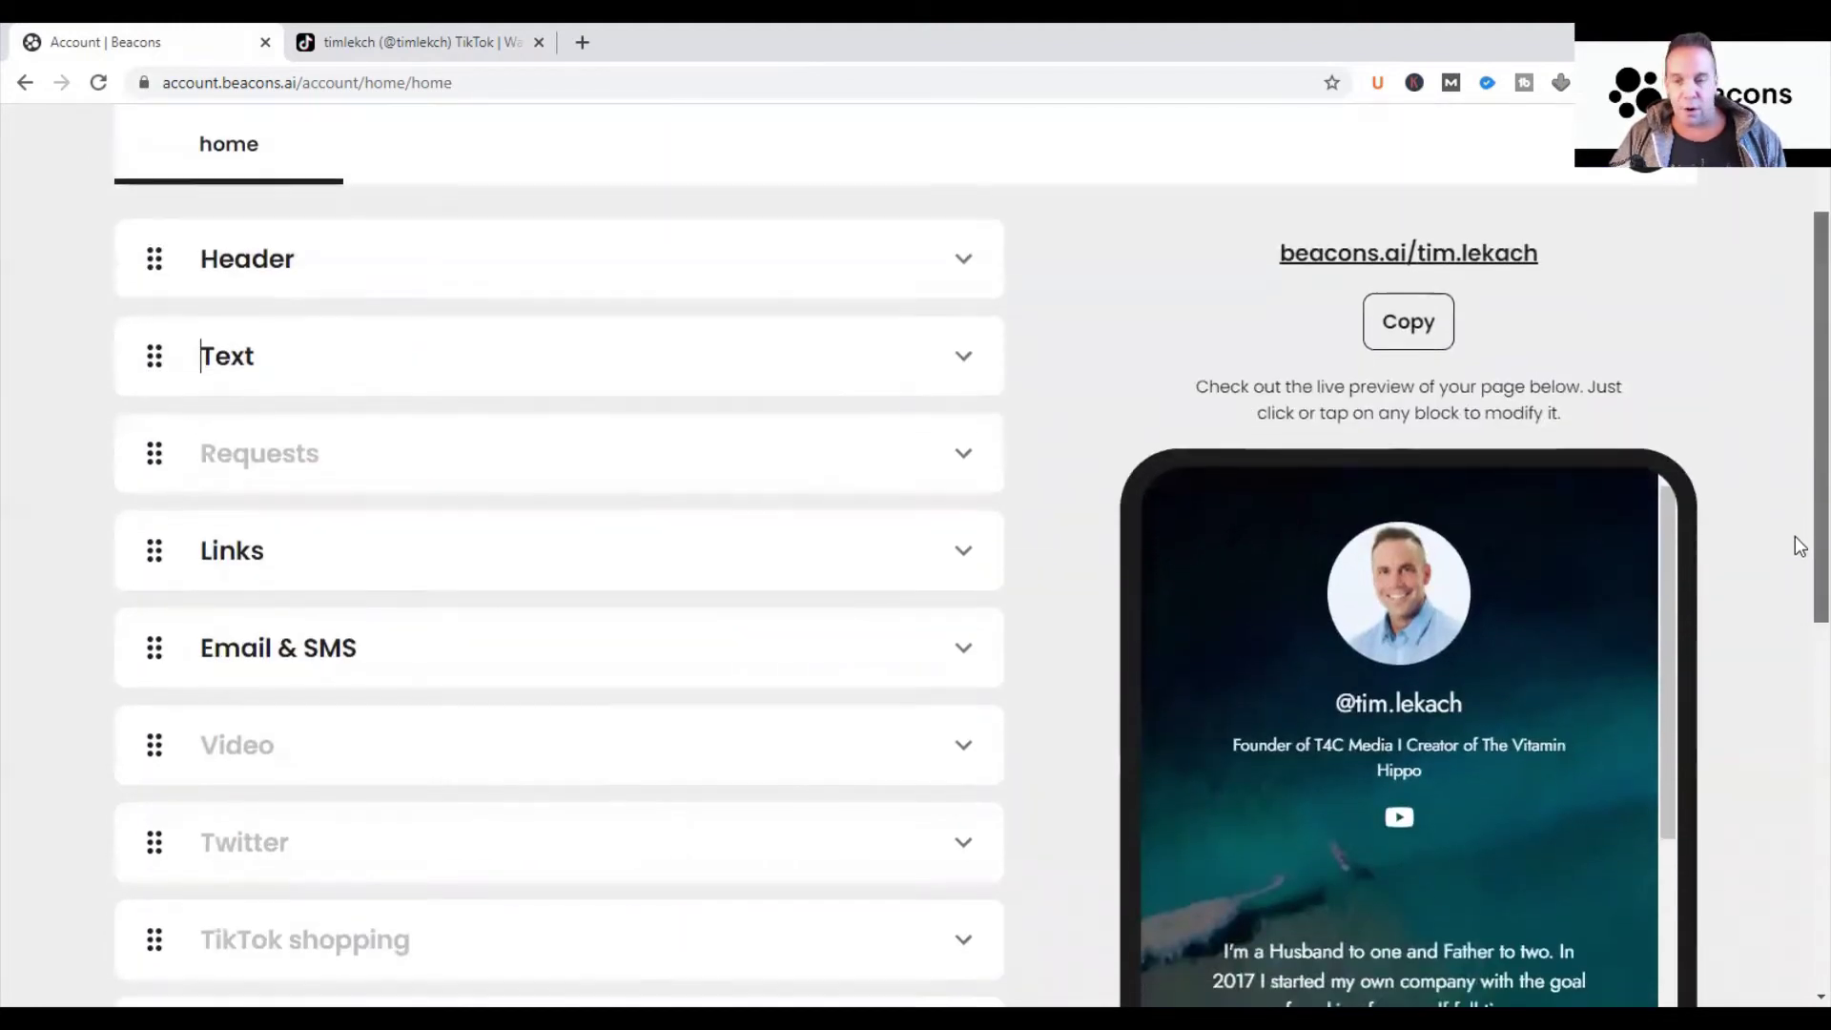
pyautogui.scroll(-1, 1799, 582)
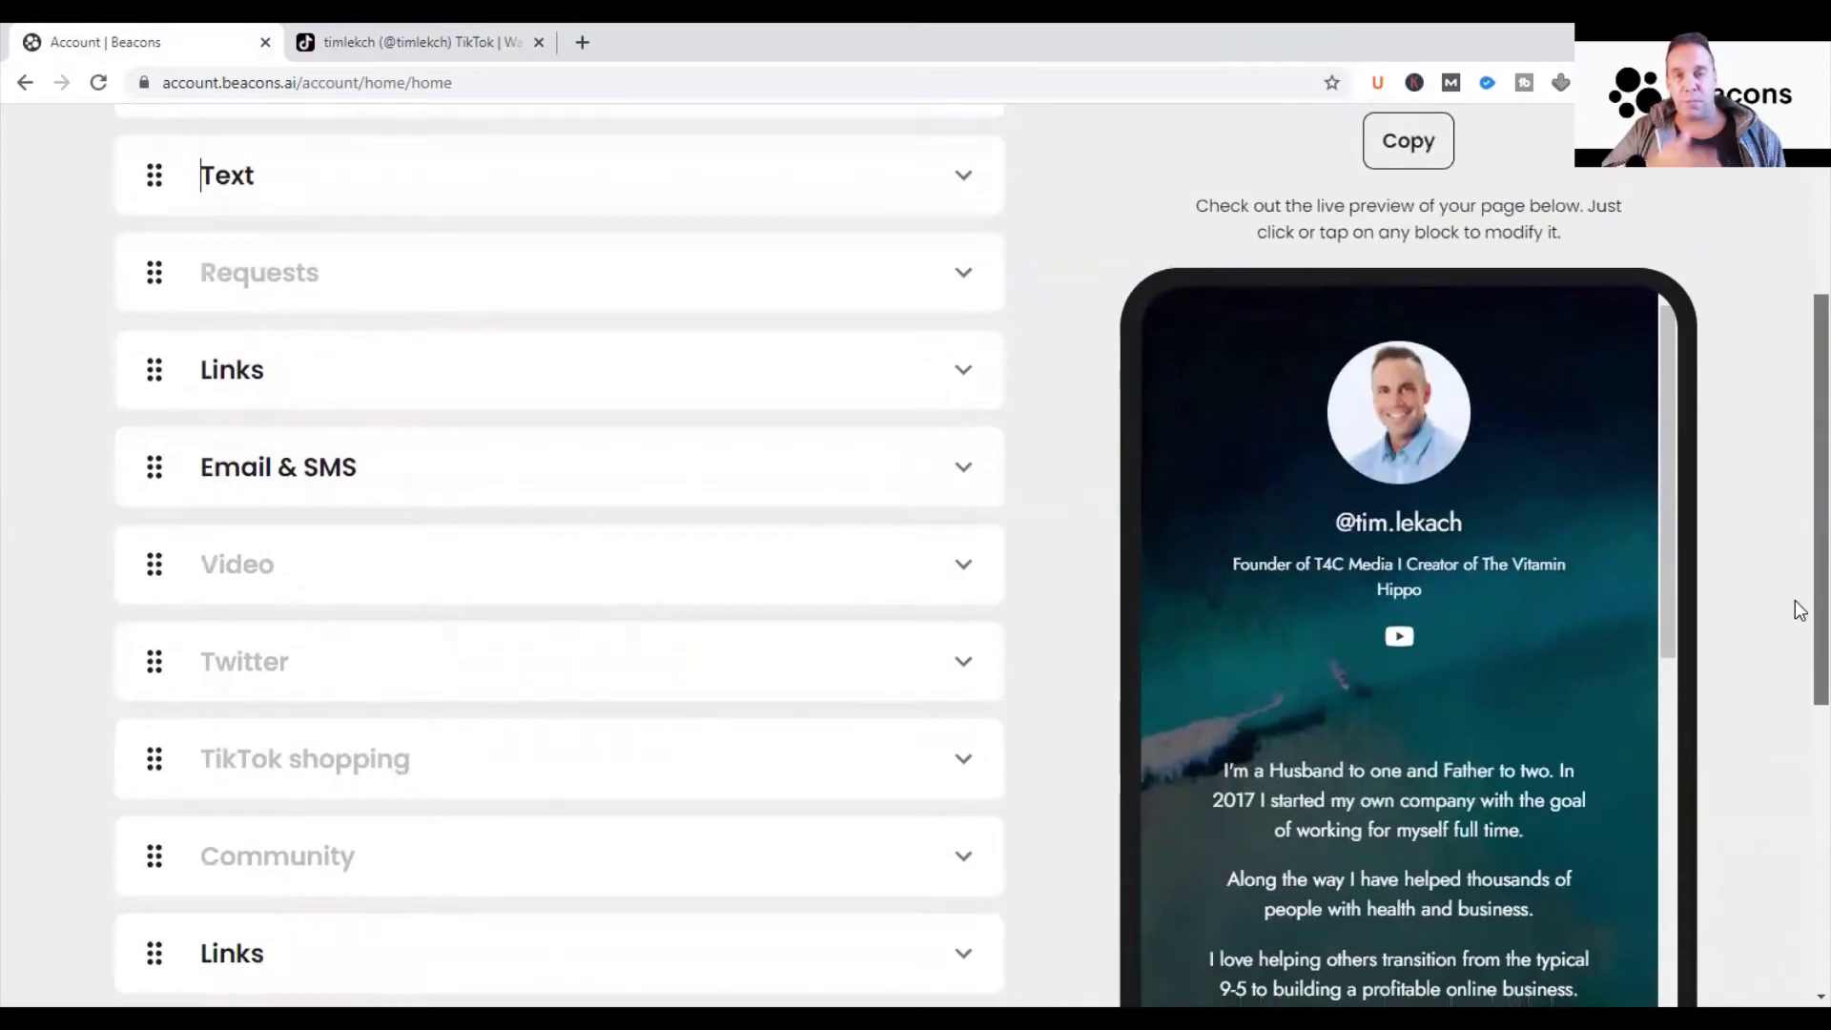
pyautogui.scroll(-1, 1798, 610)
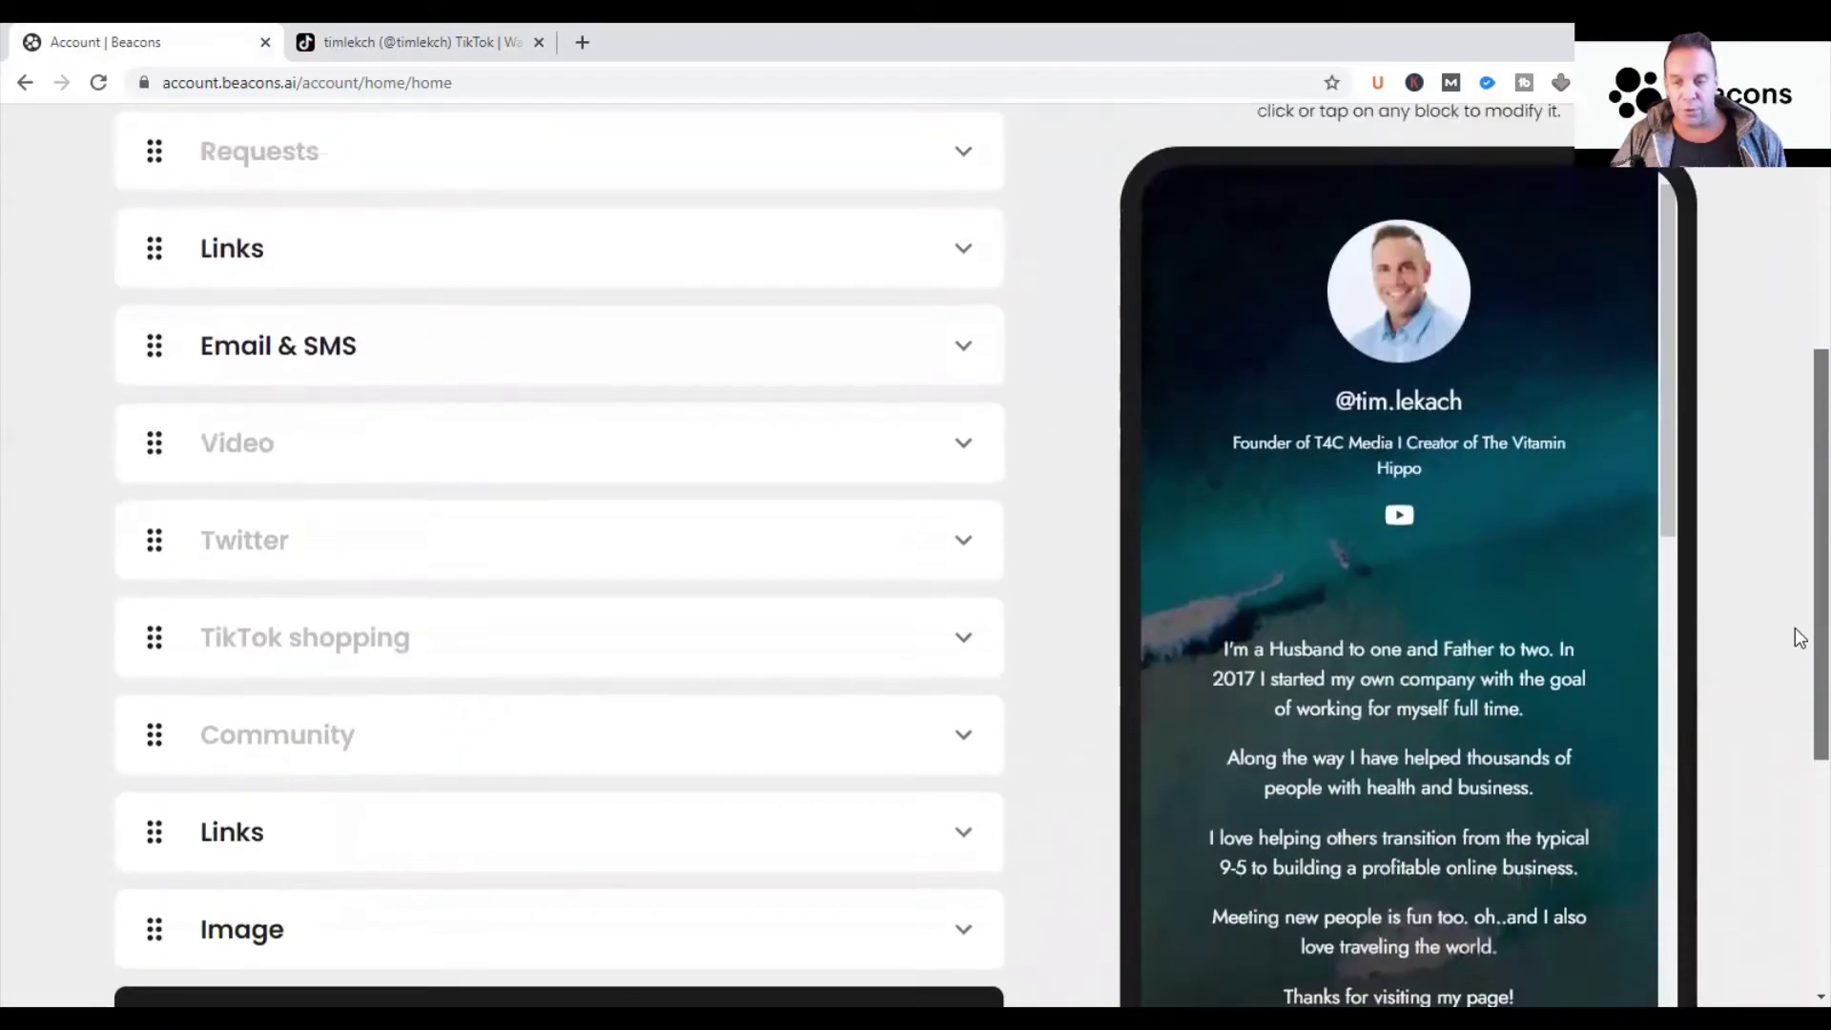
pyautogui.scroll(4, 1799, 654)
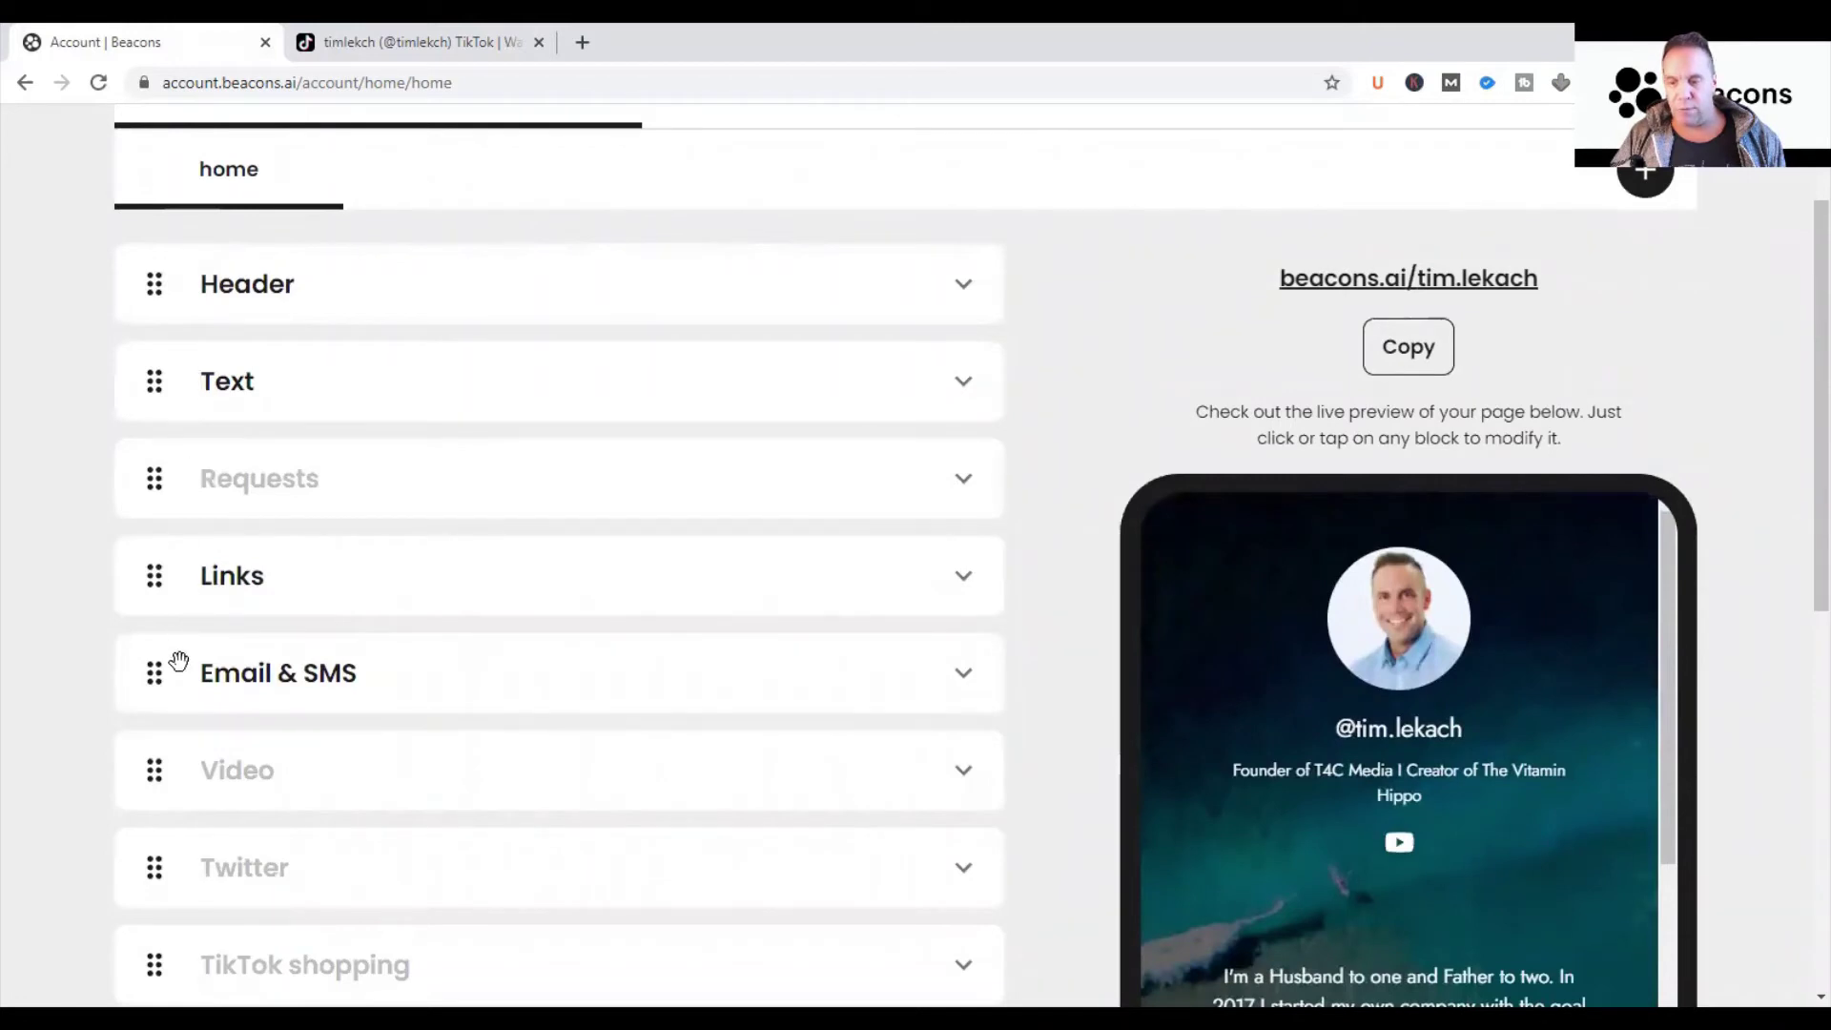
pyautogui.scroll(-2, 1799, 391)
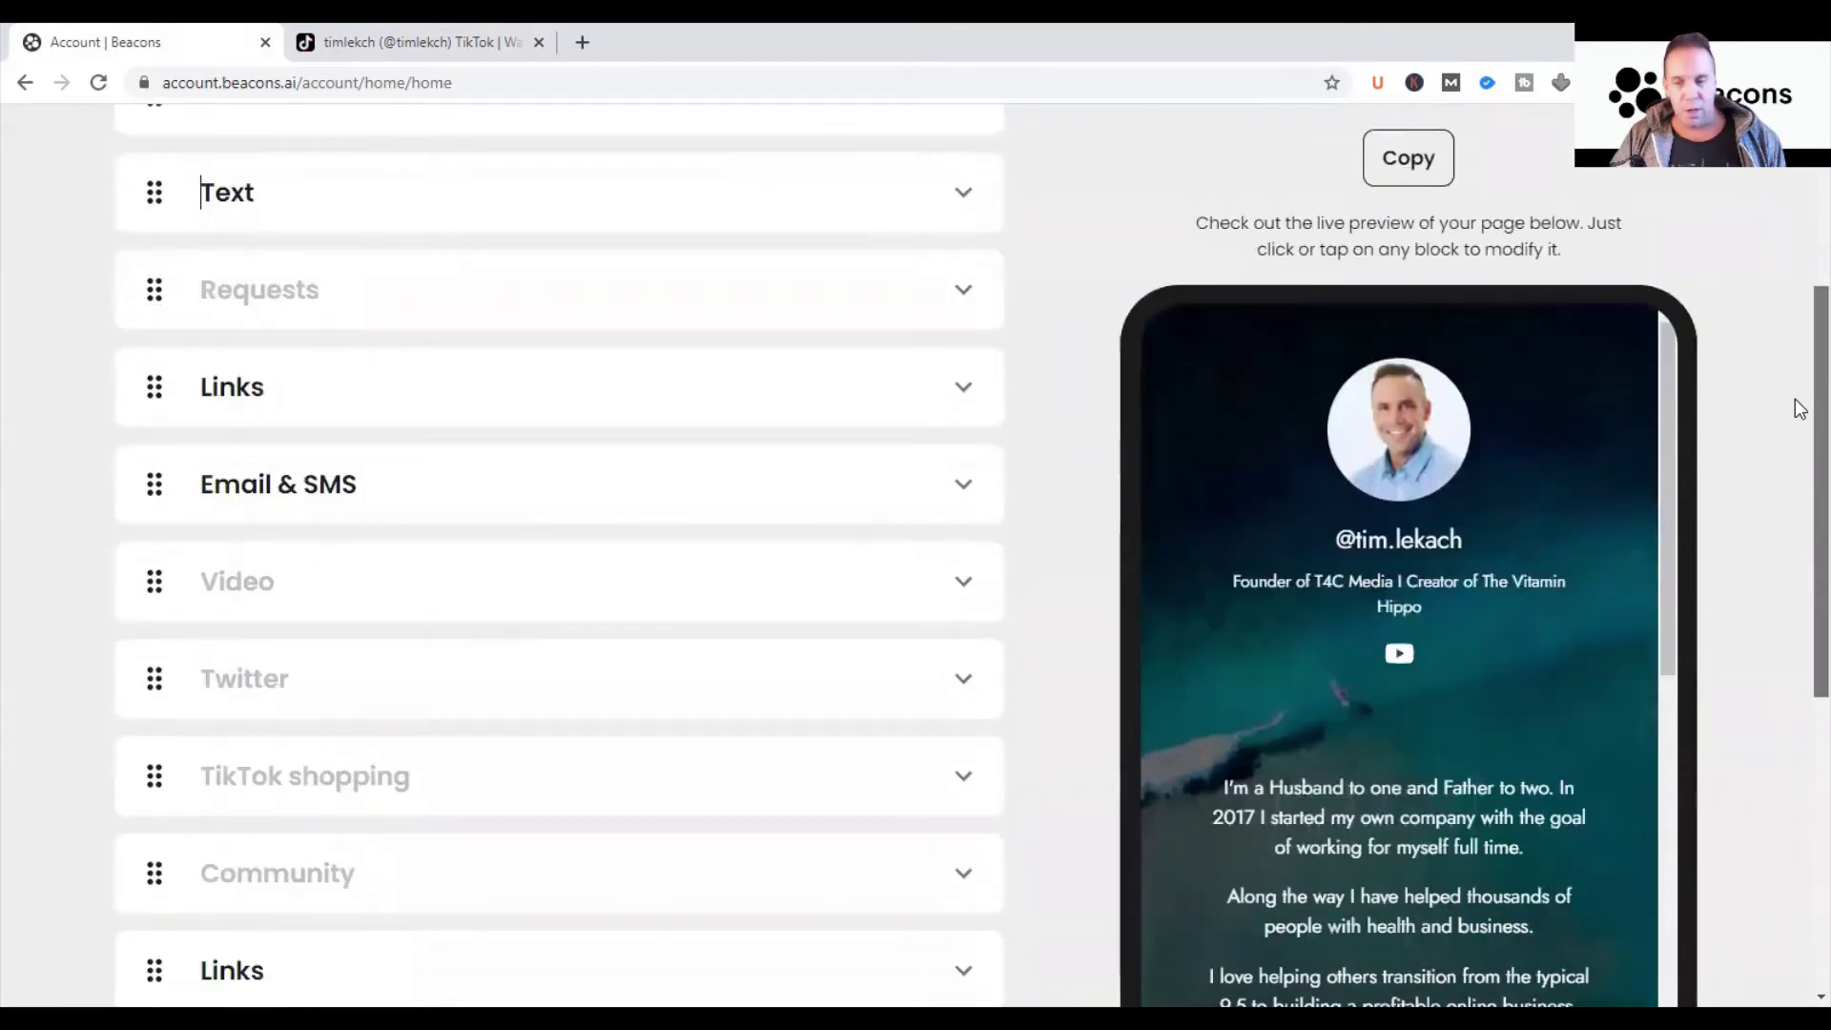
pyautogui.moveTo(368, 381); pyautogui.dragTo(372, 400)
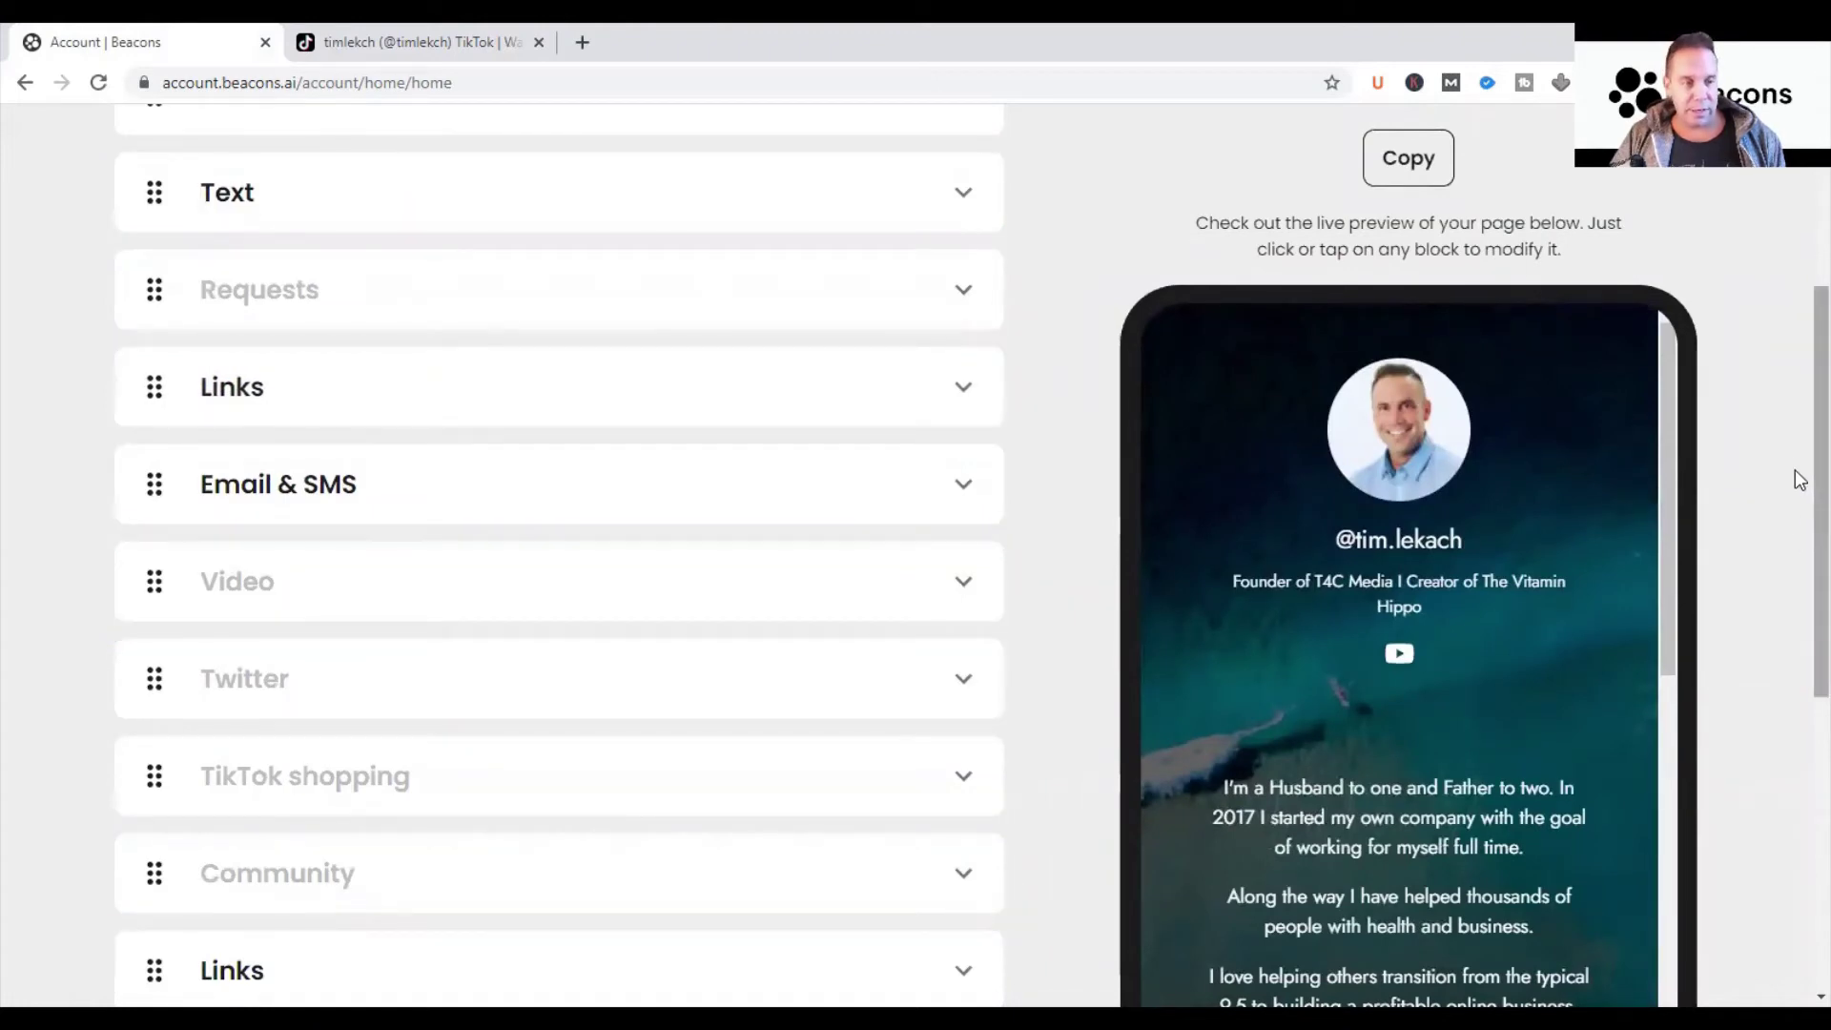
pyautogui.scroll(-1, 1799, 551)
pyautogui.scroll(-3, 1799, 551)
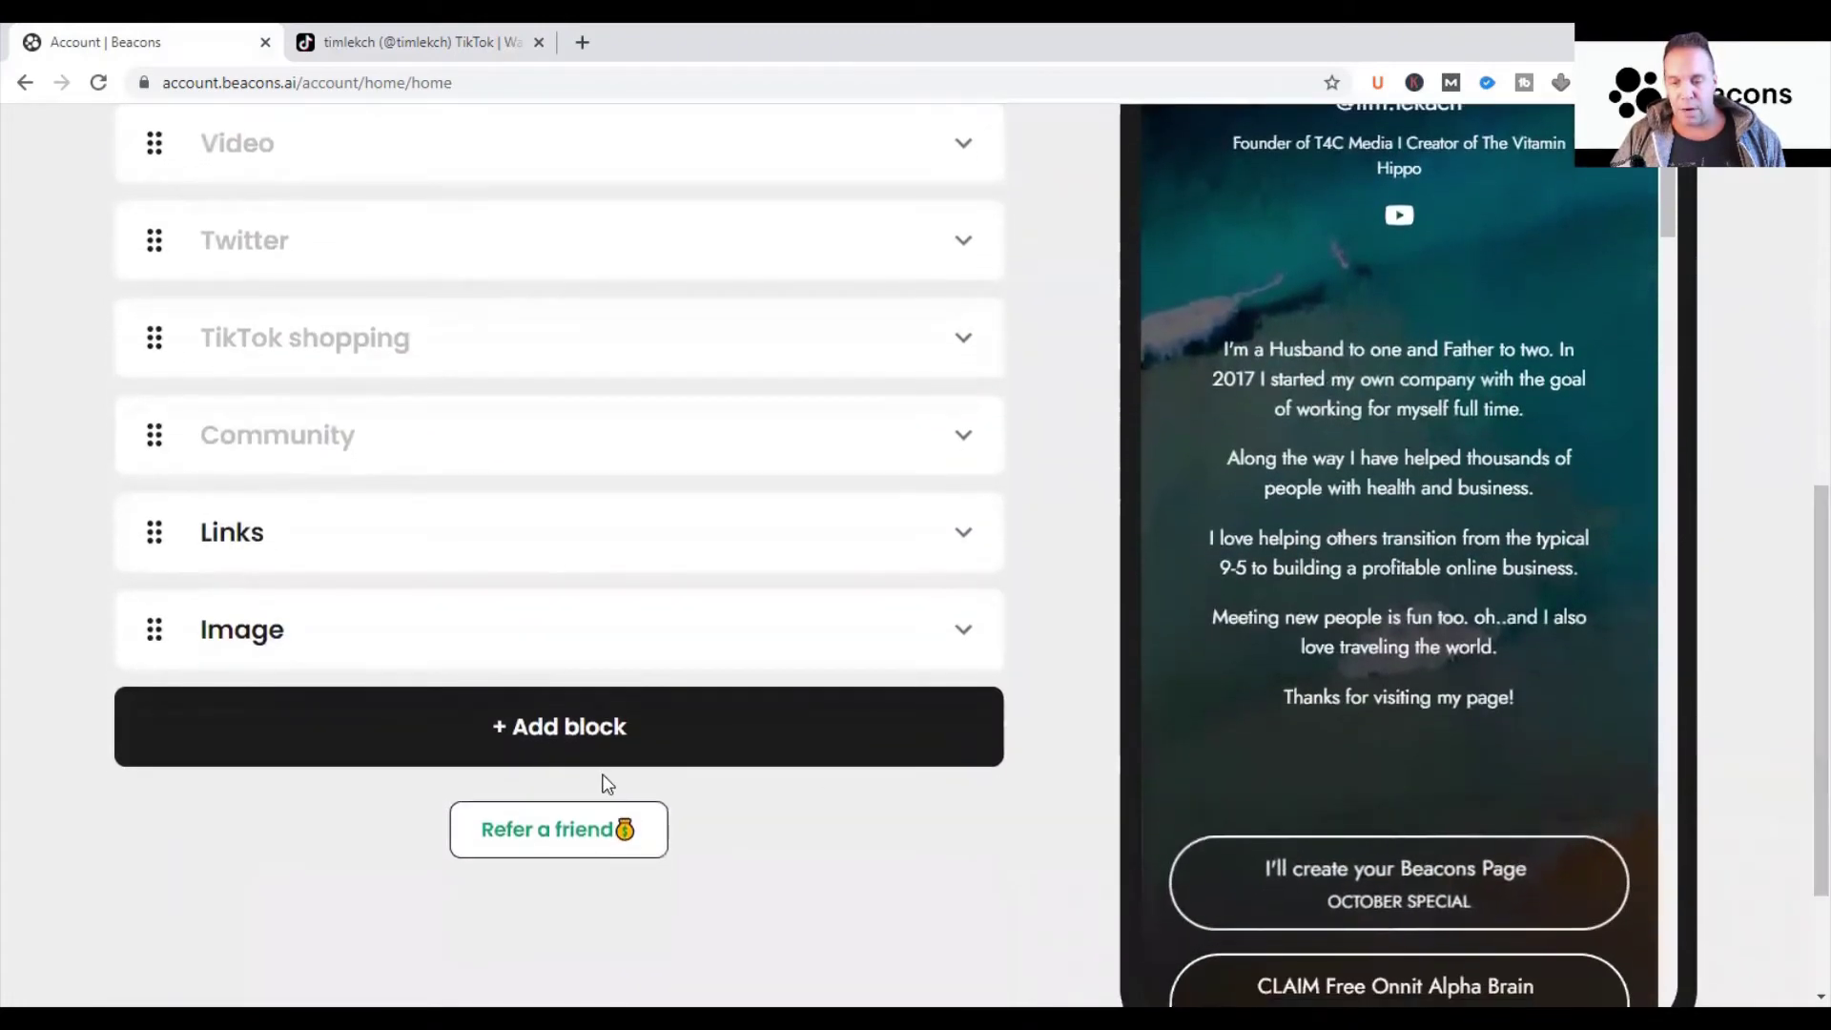
# Step: Browse the Add a block catalogue of block types, then close it without adding anything
pyautogui.click(492, 726)
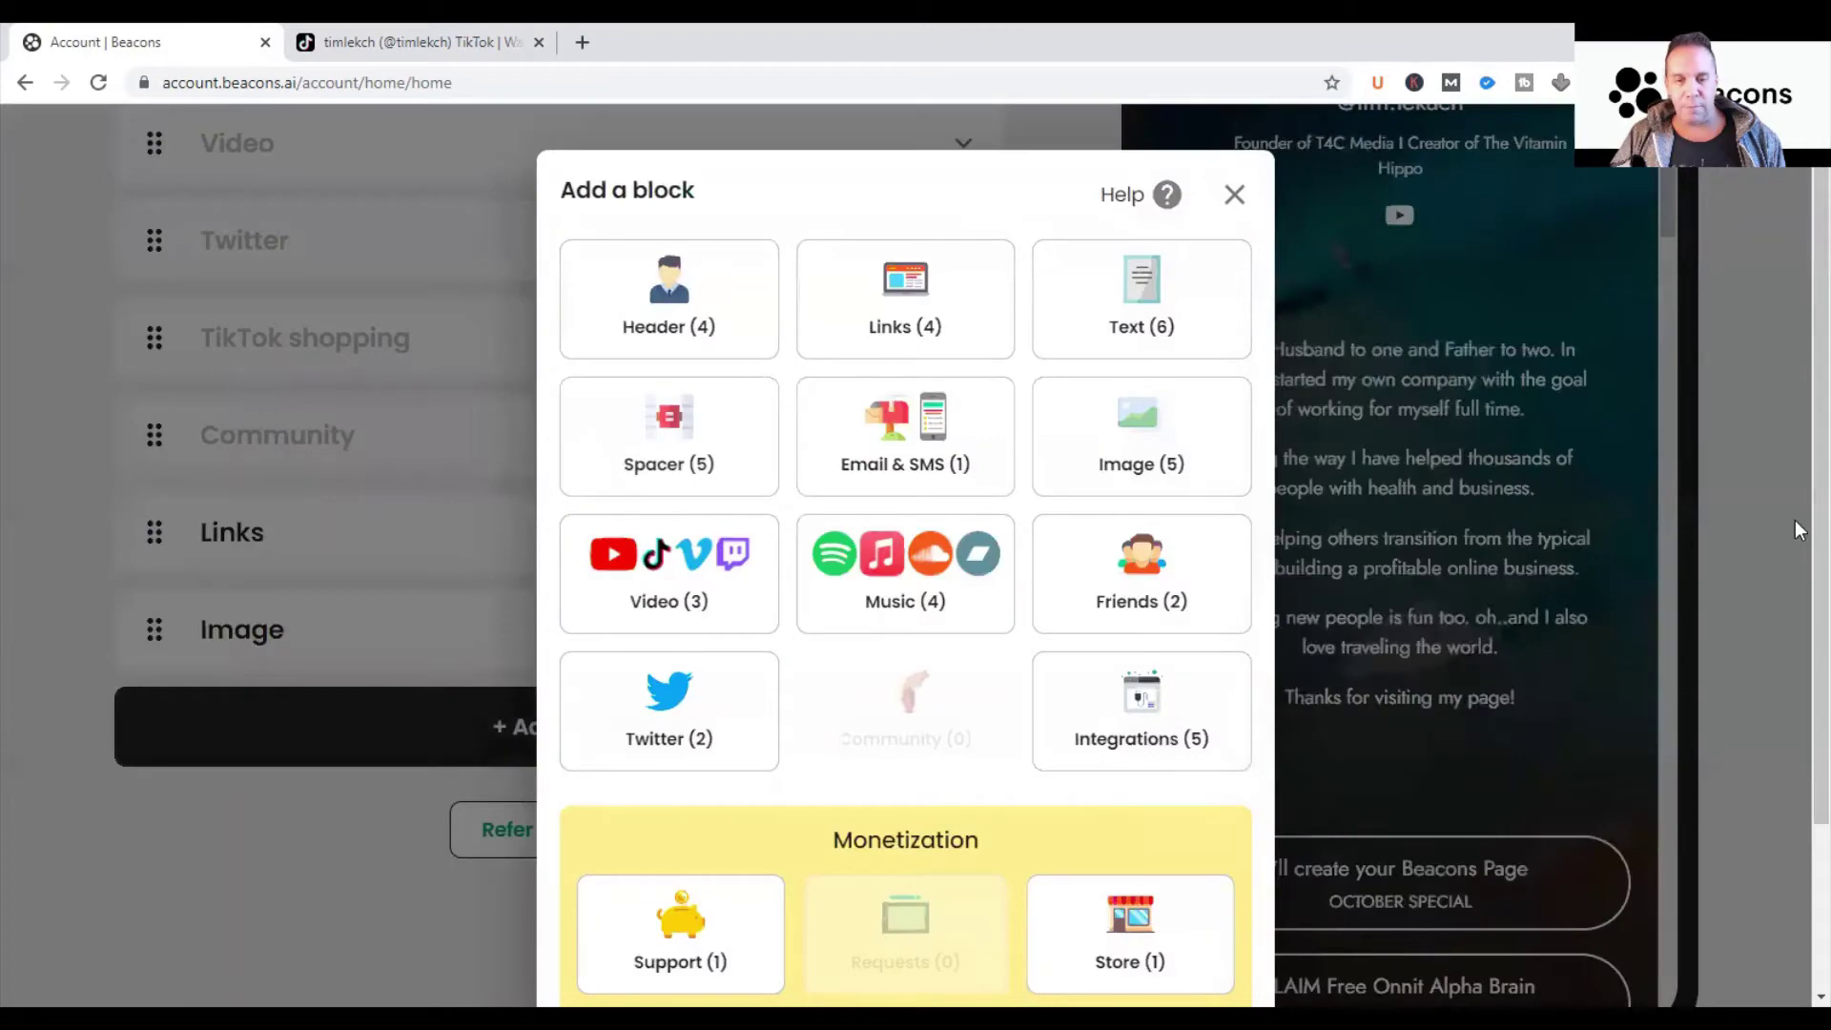
pyautogui.scroll(-1, 1800, 515)
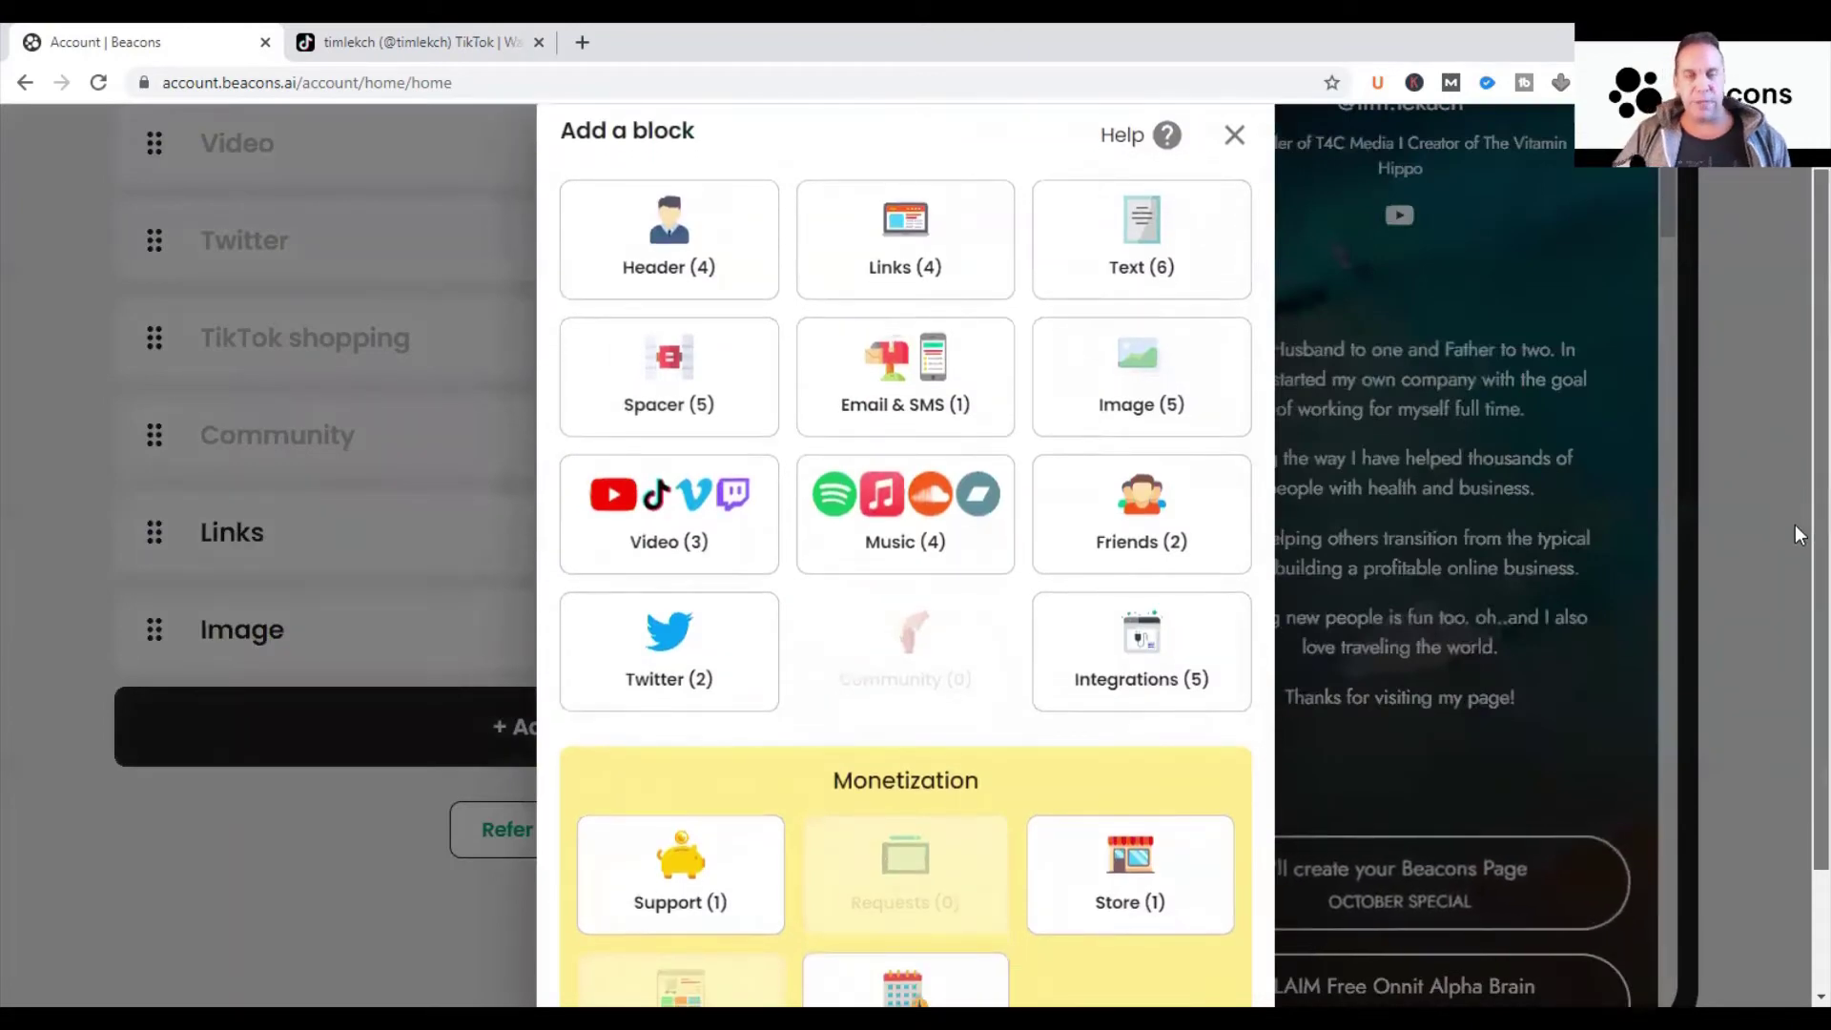
pyautogui.click(1799, 535)
pyautogui.click(703, 742)
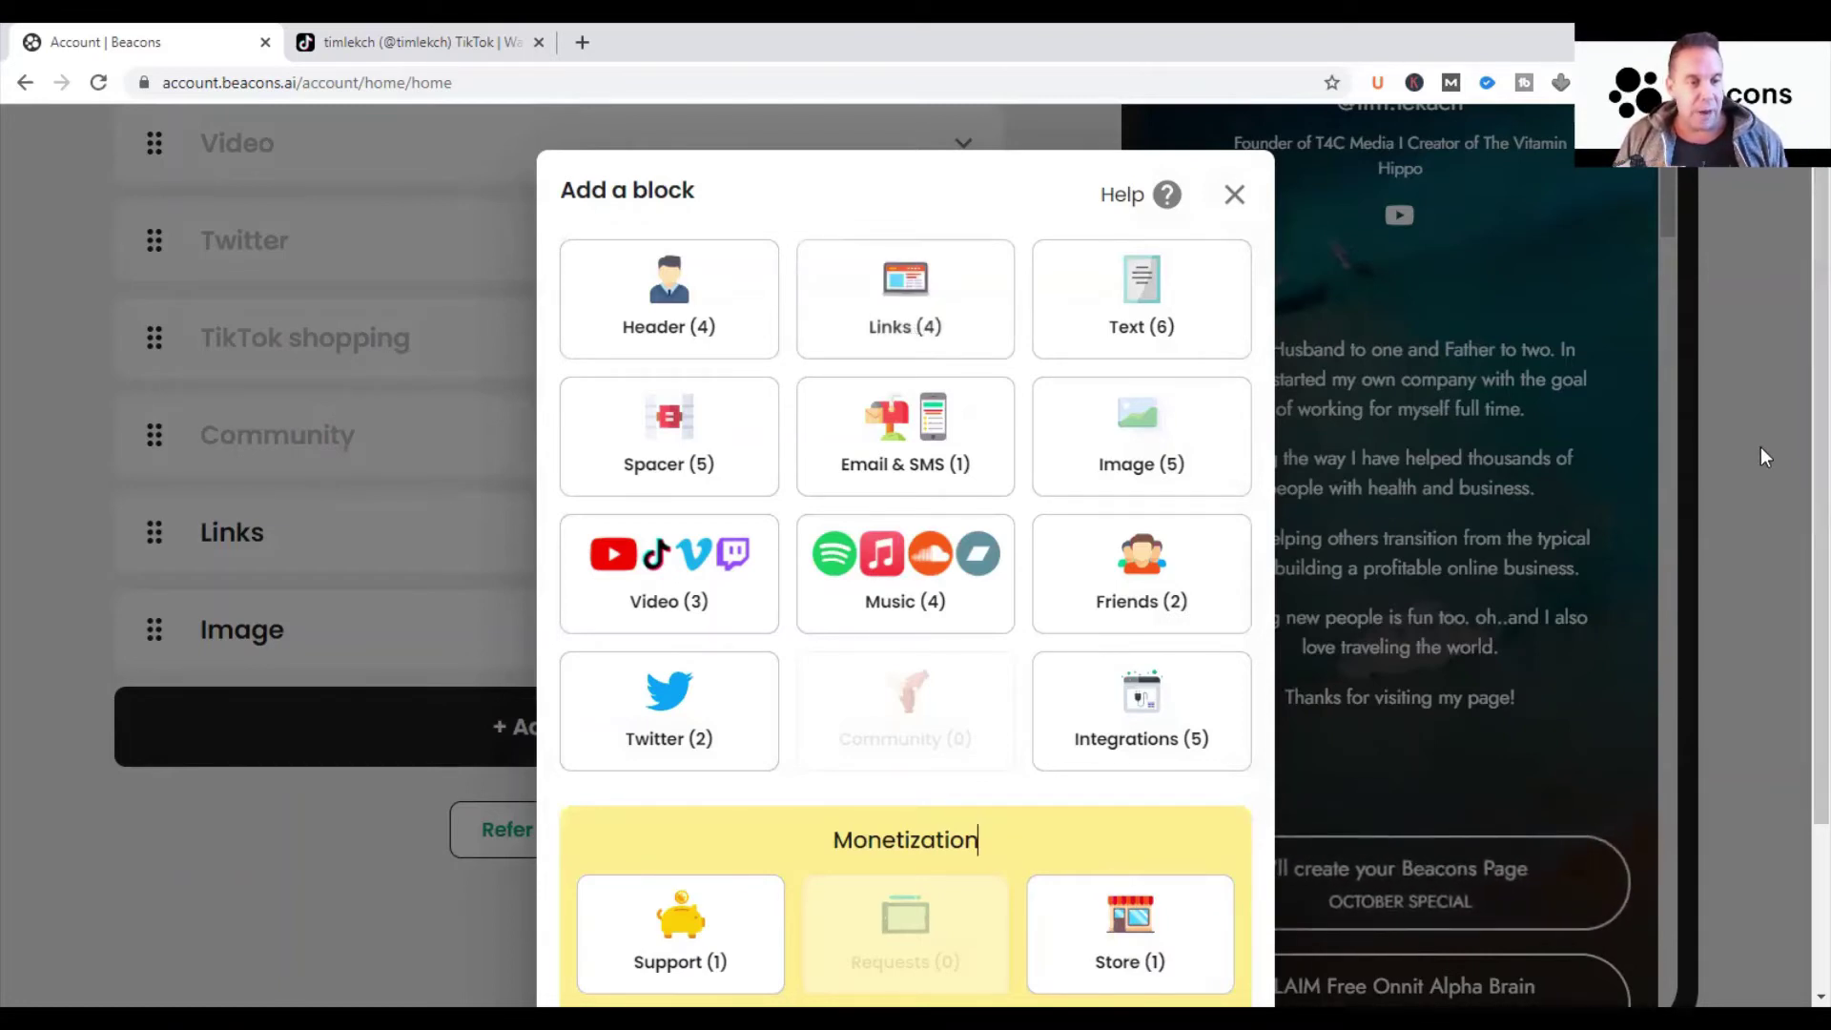
pyautogui.click(1719, 526)
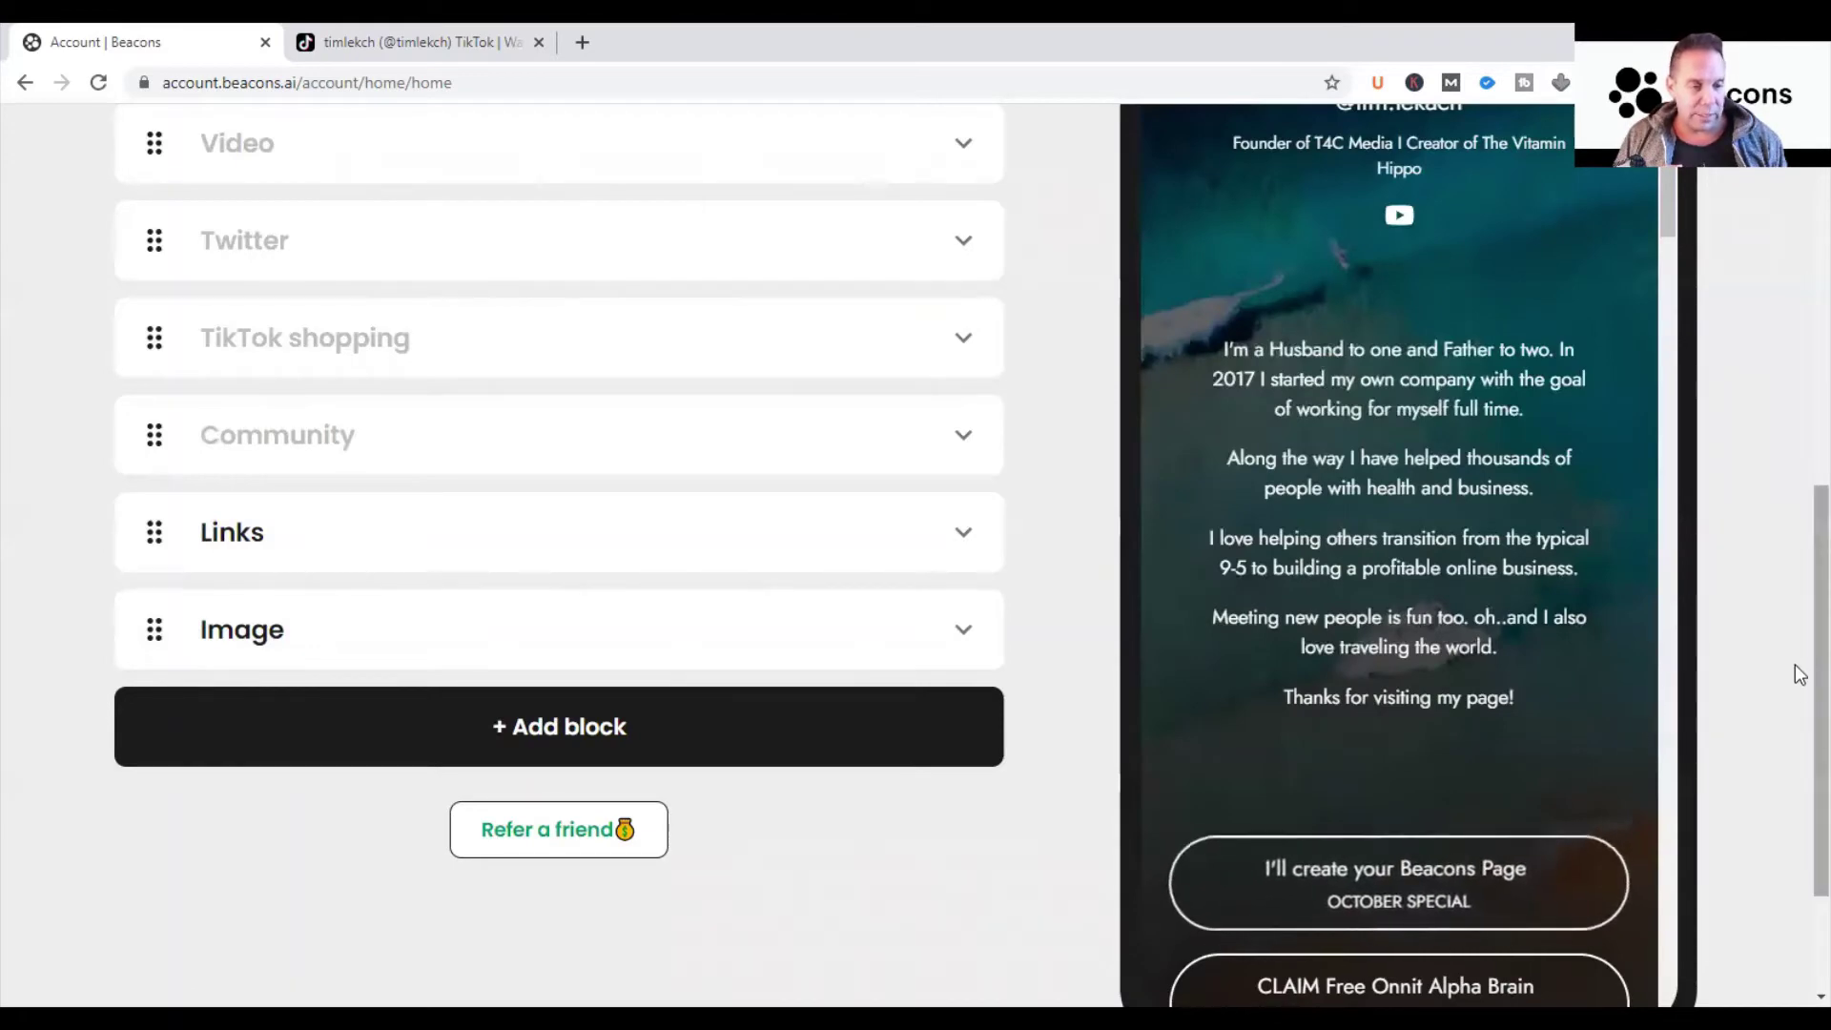
# Step: Scroll to the end of the My page block list and open the Add a block catalogue
pyautogui.scroll(2, 1799, 537)
pyautogui.scroll(2, 1799, 536)
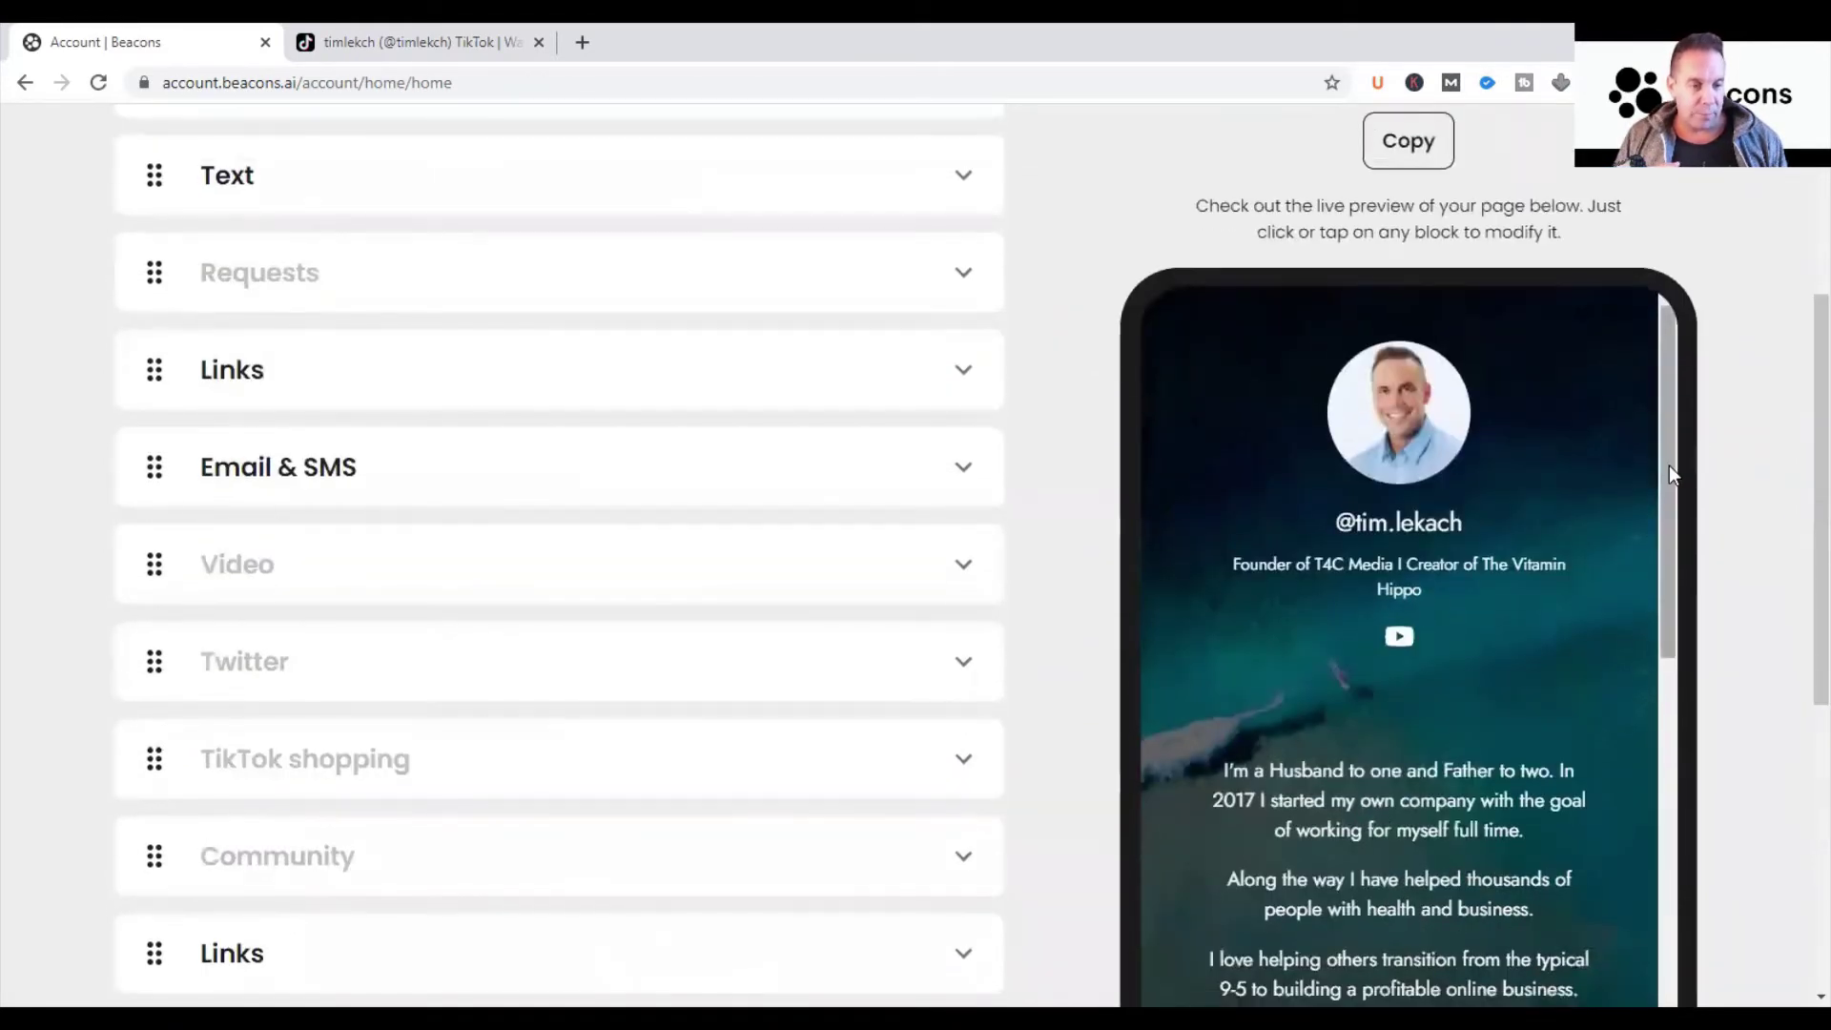
pyautogui.moveTo(1669, 465); pyautogui.dragTo(1719, 936)
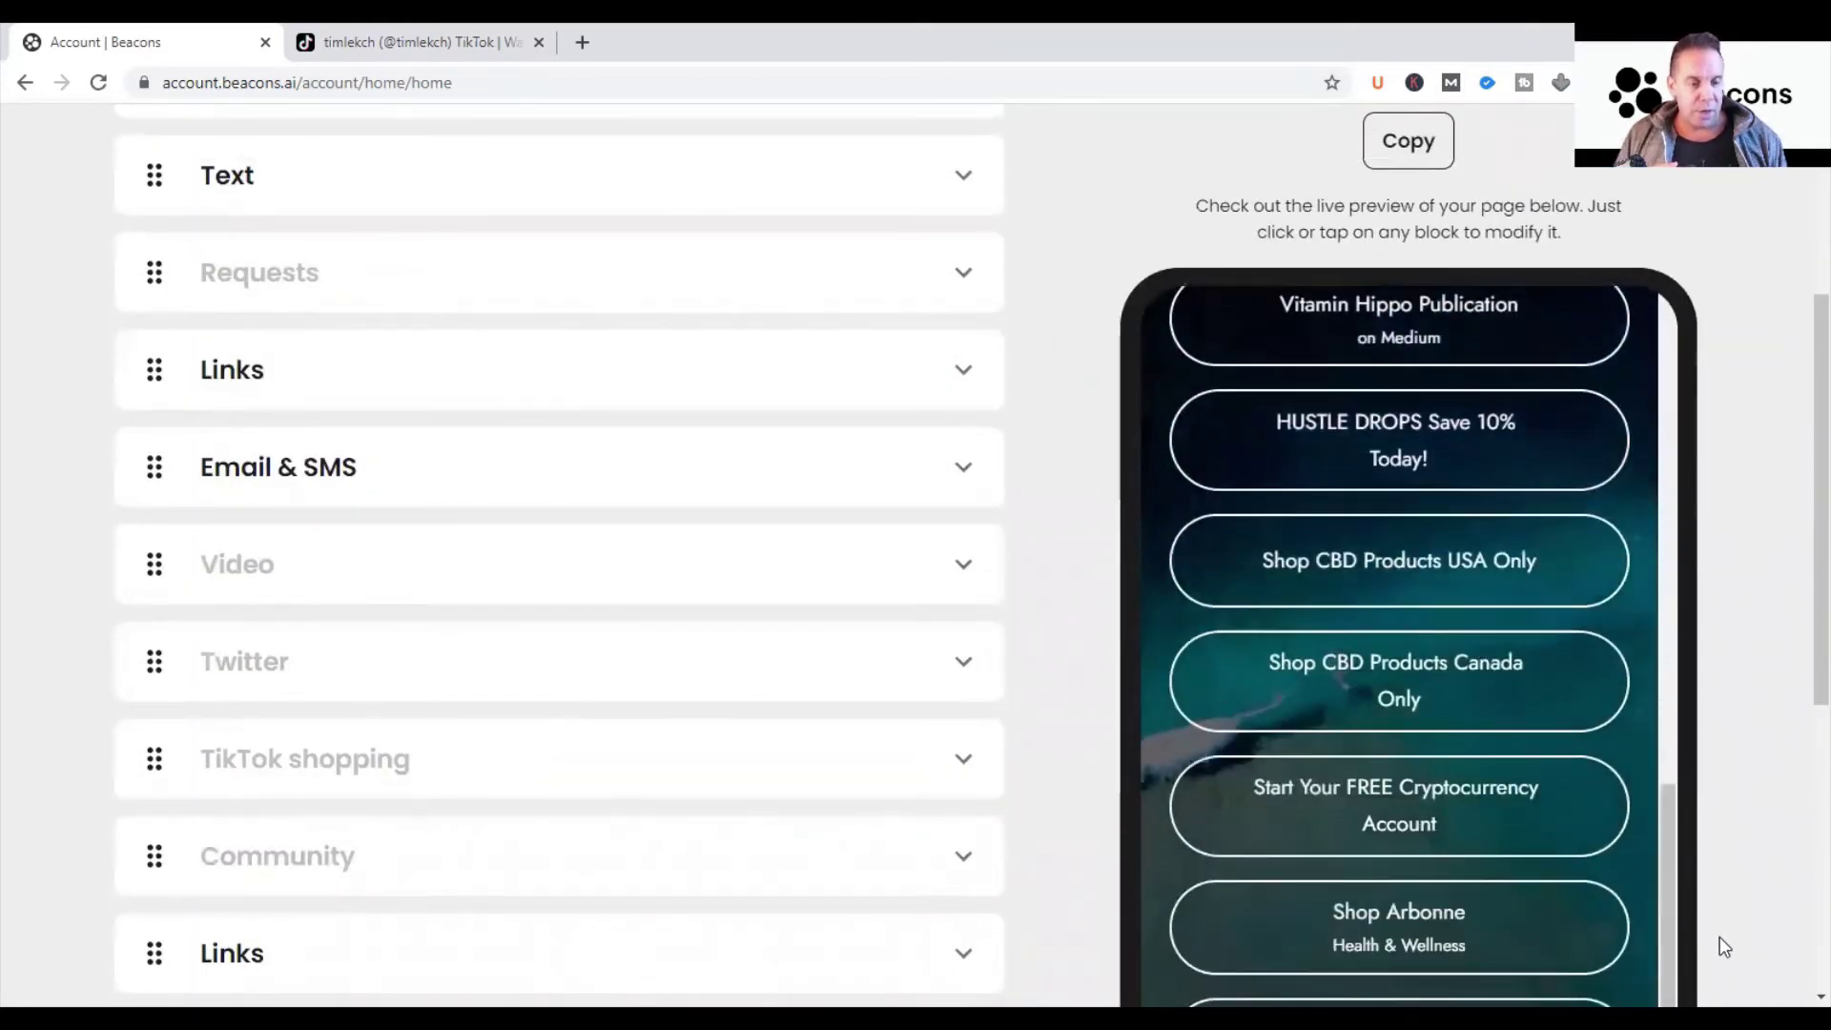
pyautogui.scroll(-2, 1798, 707)
pyautogui.moveTo(1674, 777)
pyautogui.mouseDown()
pyautogui.moveTo(1671, 813)
pyautogui.moveTo(1623, 446)
pyautogui.moveTo(1697, 811)
pyautogui.moveTo(1649, 461)
pyautogui.moveTo(1688, 504)
pyautogui.moveTo(1678, 753)
pyautogui.mouseUp()
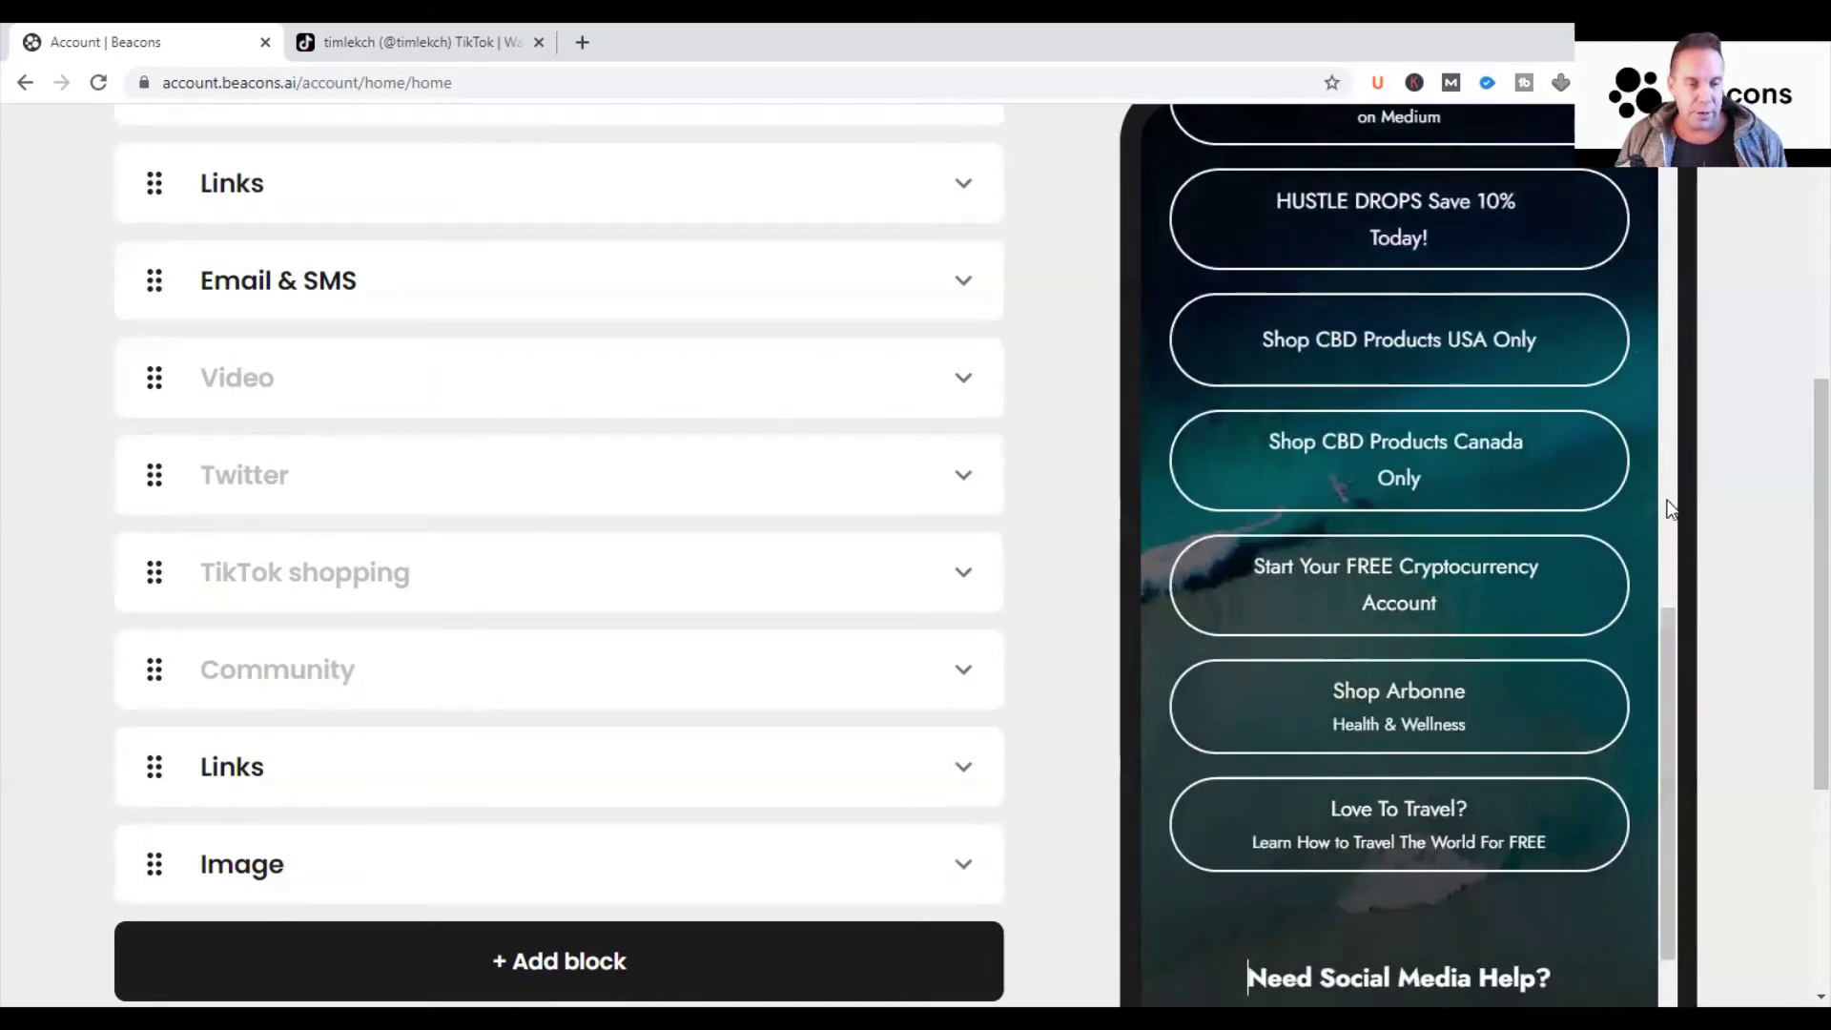
pyautogui.moveTo(1662, 691); pyautogui.dragTo(1662, 488)
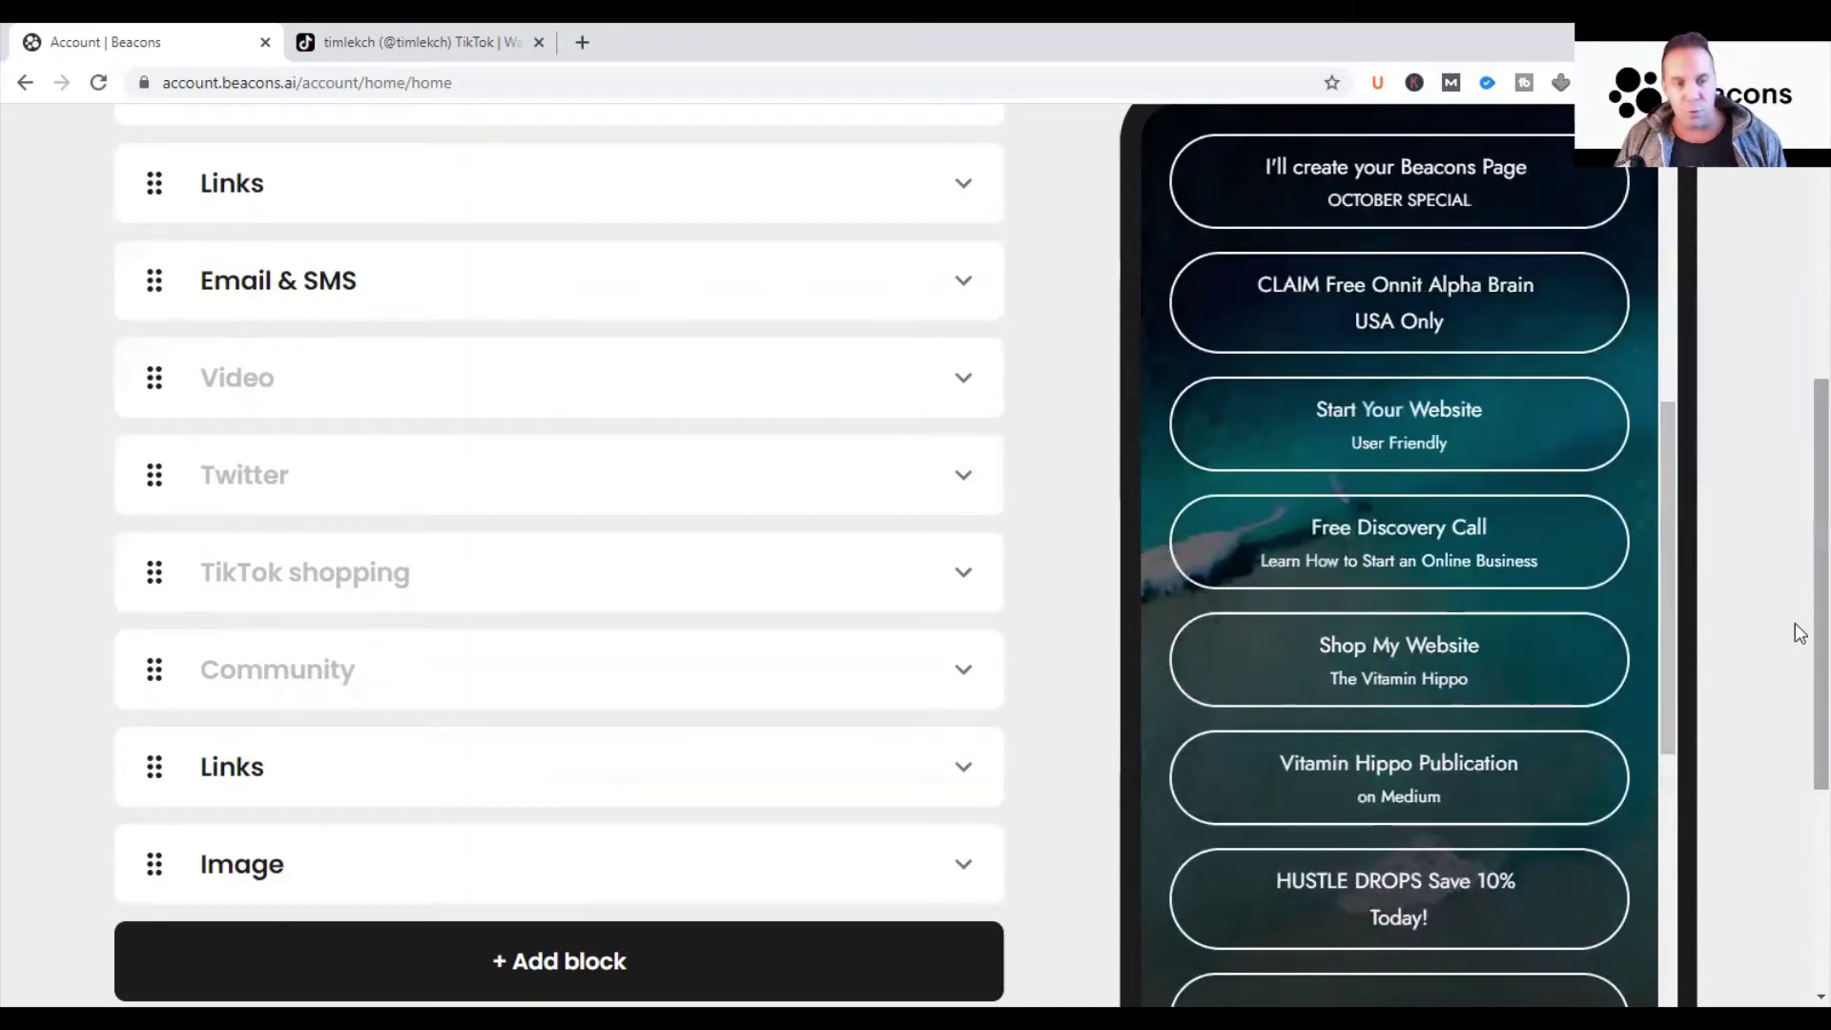
pyautogui.scroll(3, 1798, 633)
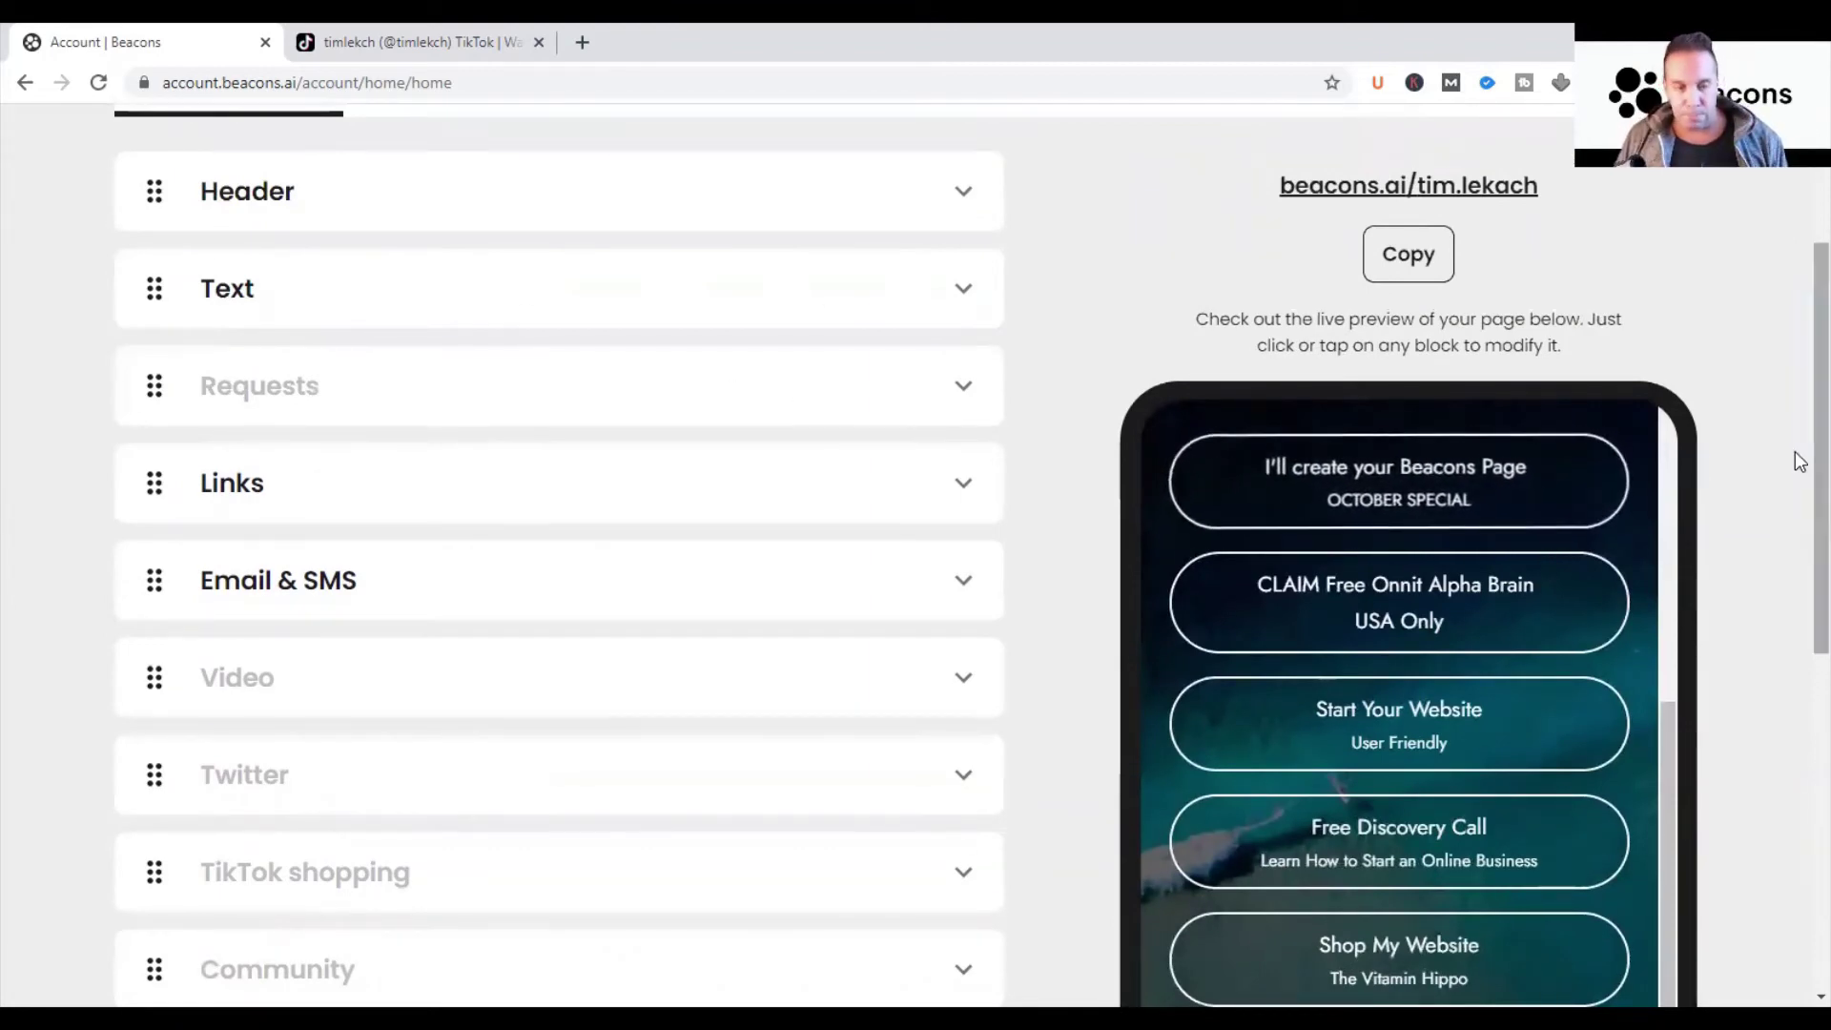
pyautogui.scroll(-5, 1799, 626)
pyautogui.click(801, 788)
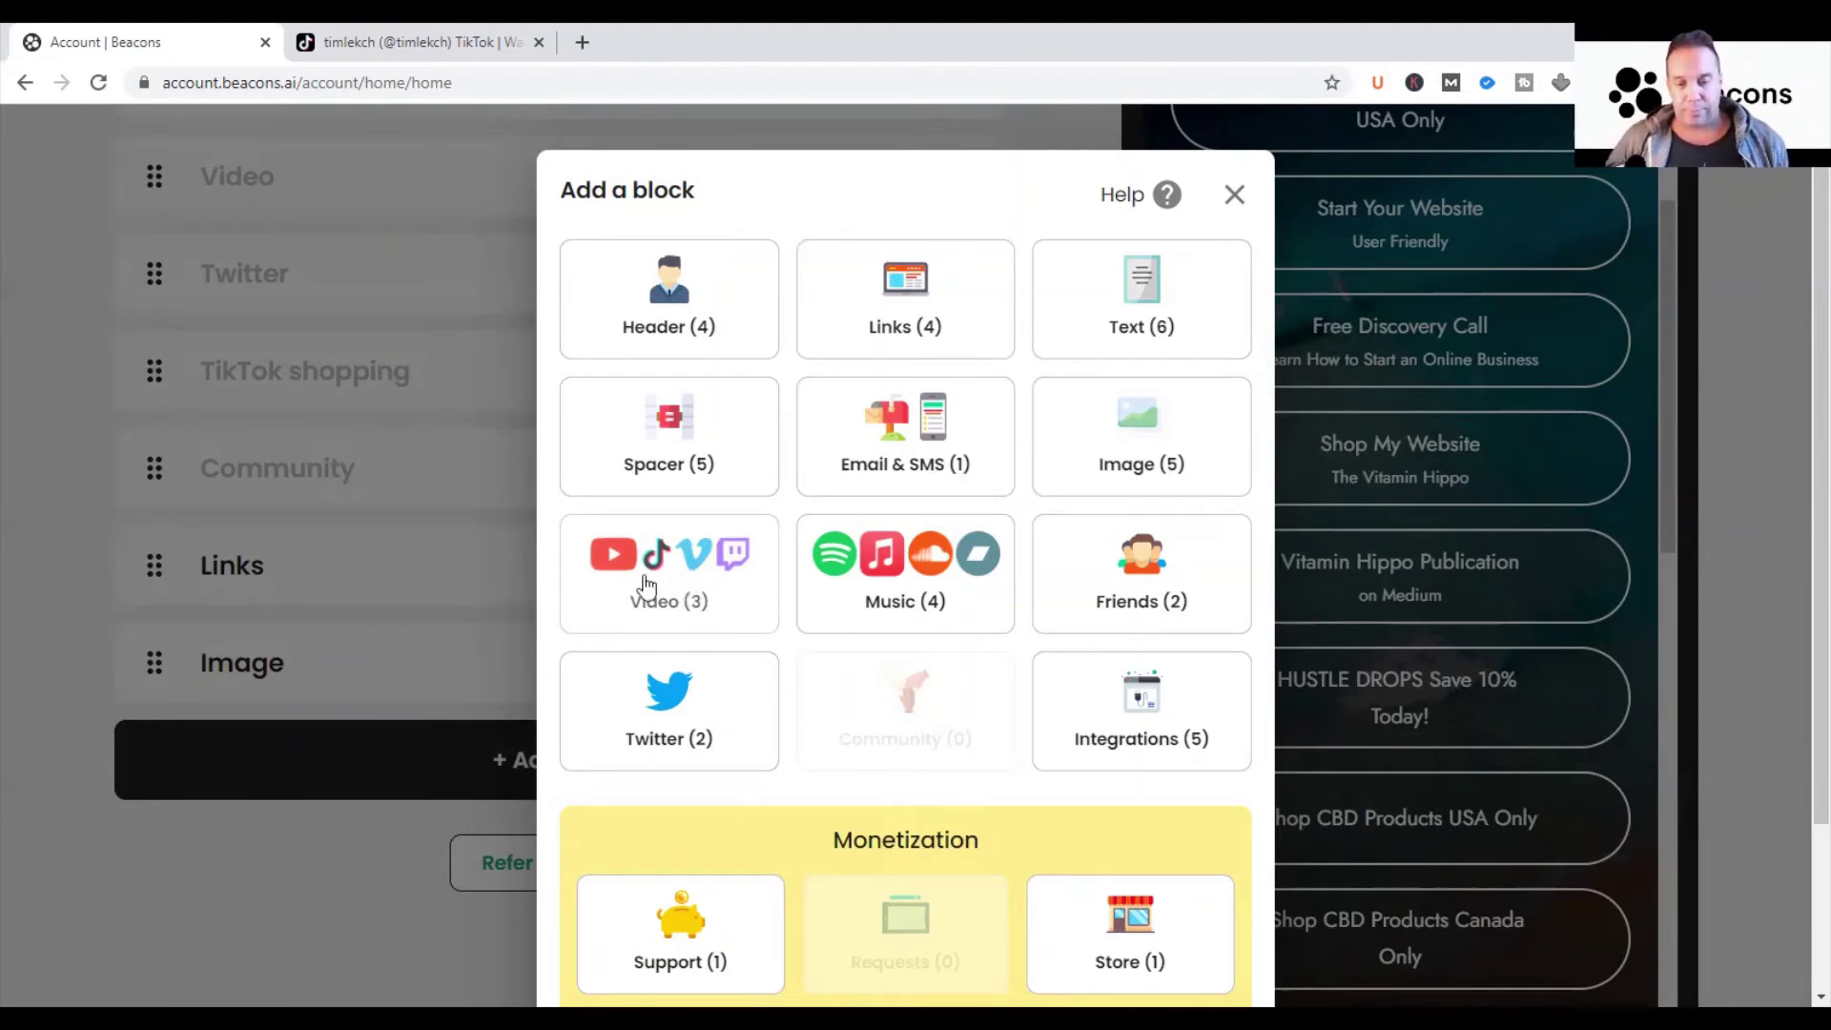
# Step: Add a Video block and scroll the preview down to its empty placeholder awaiting a URL
pyautogui.click(705, 595)
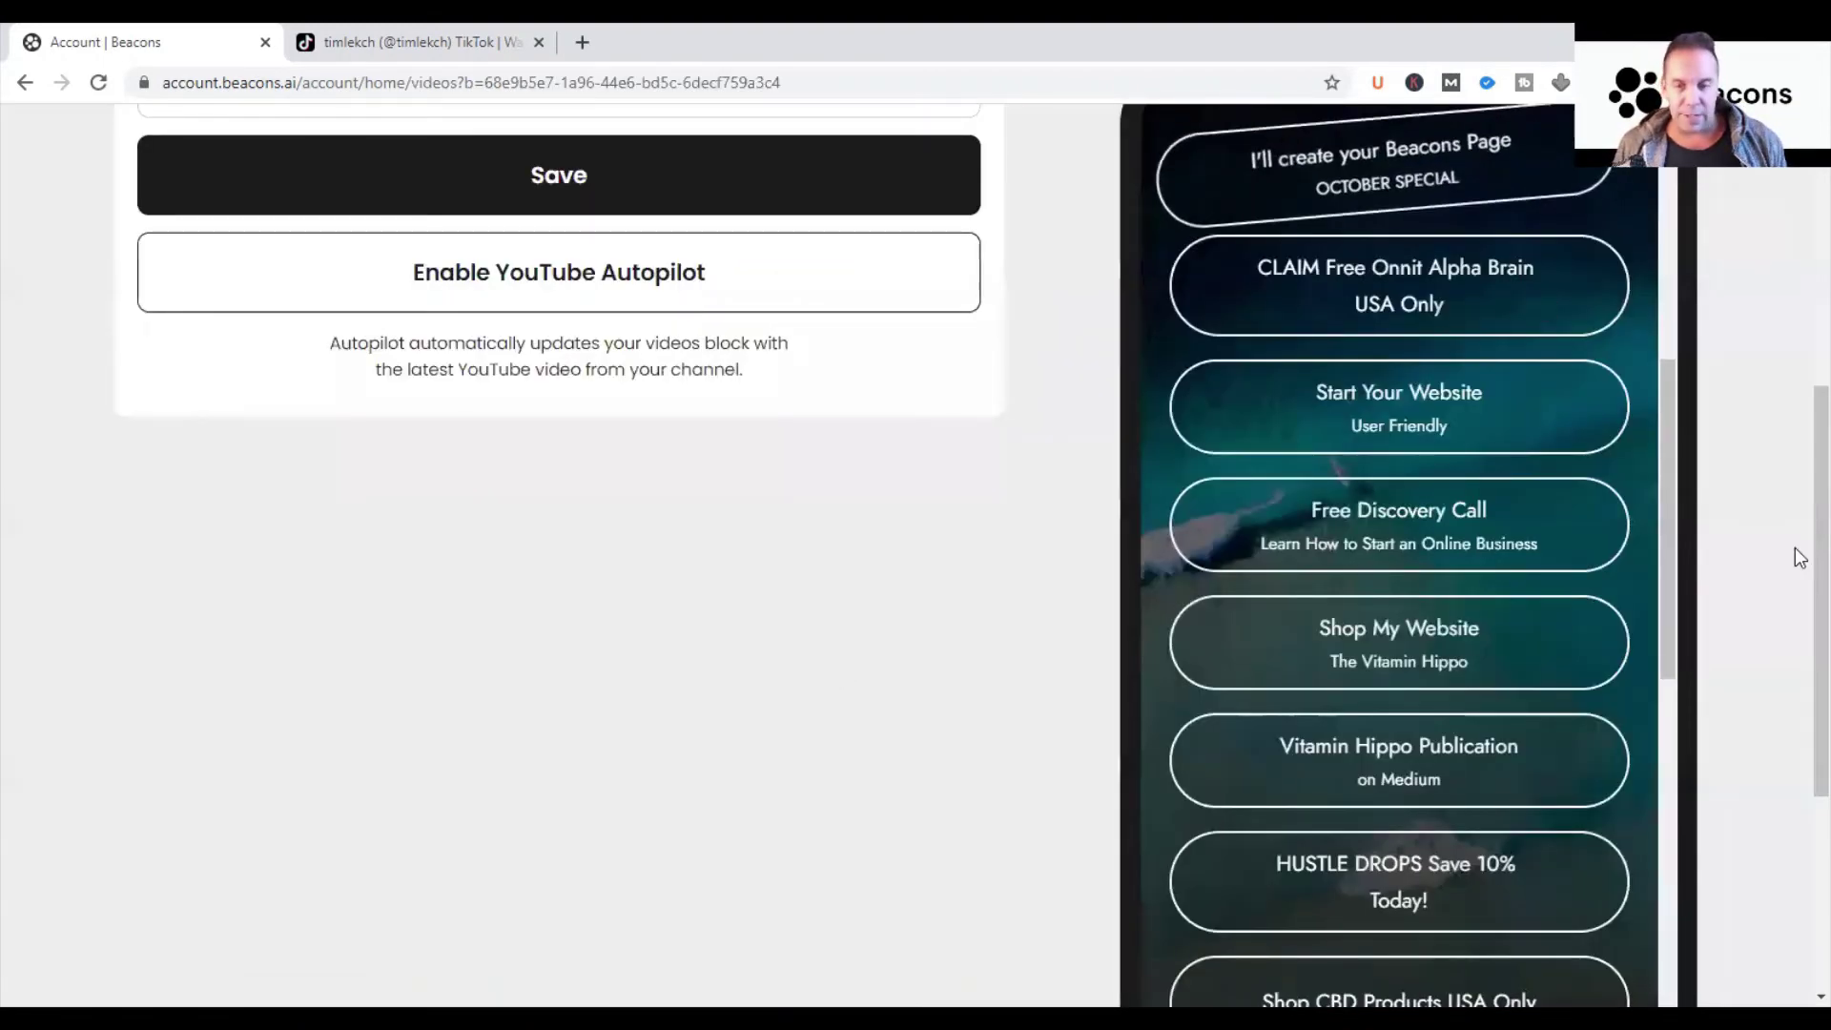
pyautogui.scroll(-1, 1799, 568)
pyautogui.moveTo(1669, 496); pyautogui.dragTo(1681, 992)
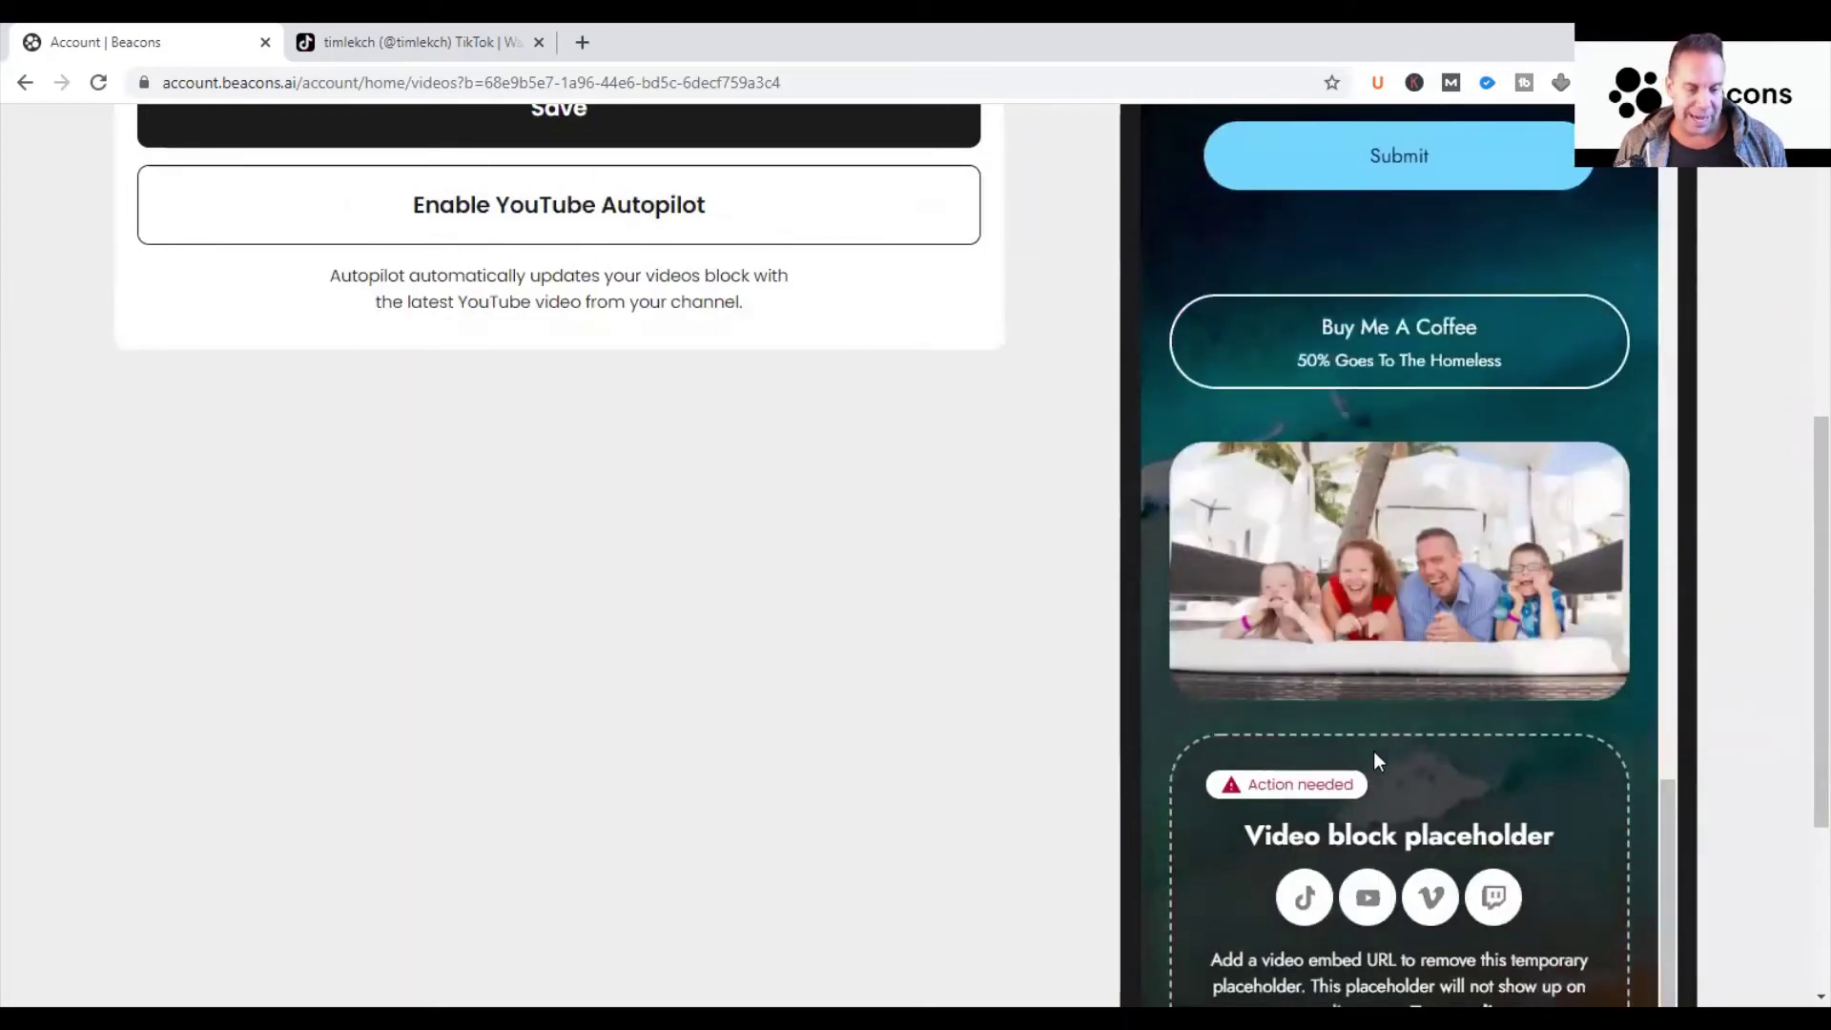
pyautogui.scroll(2, 1794, 763)
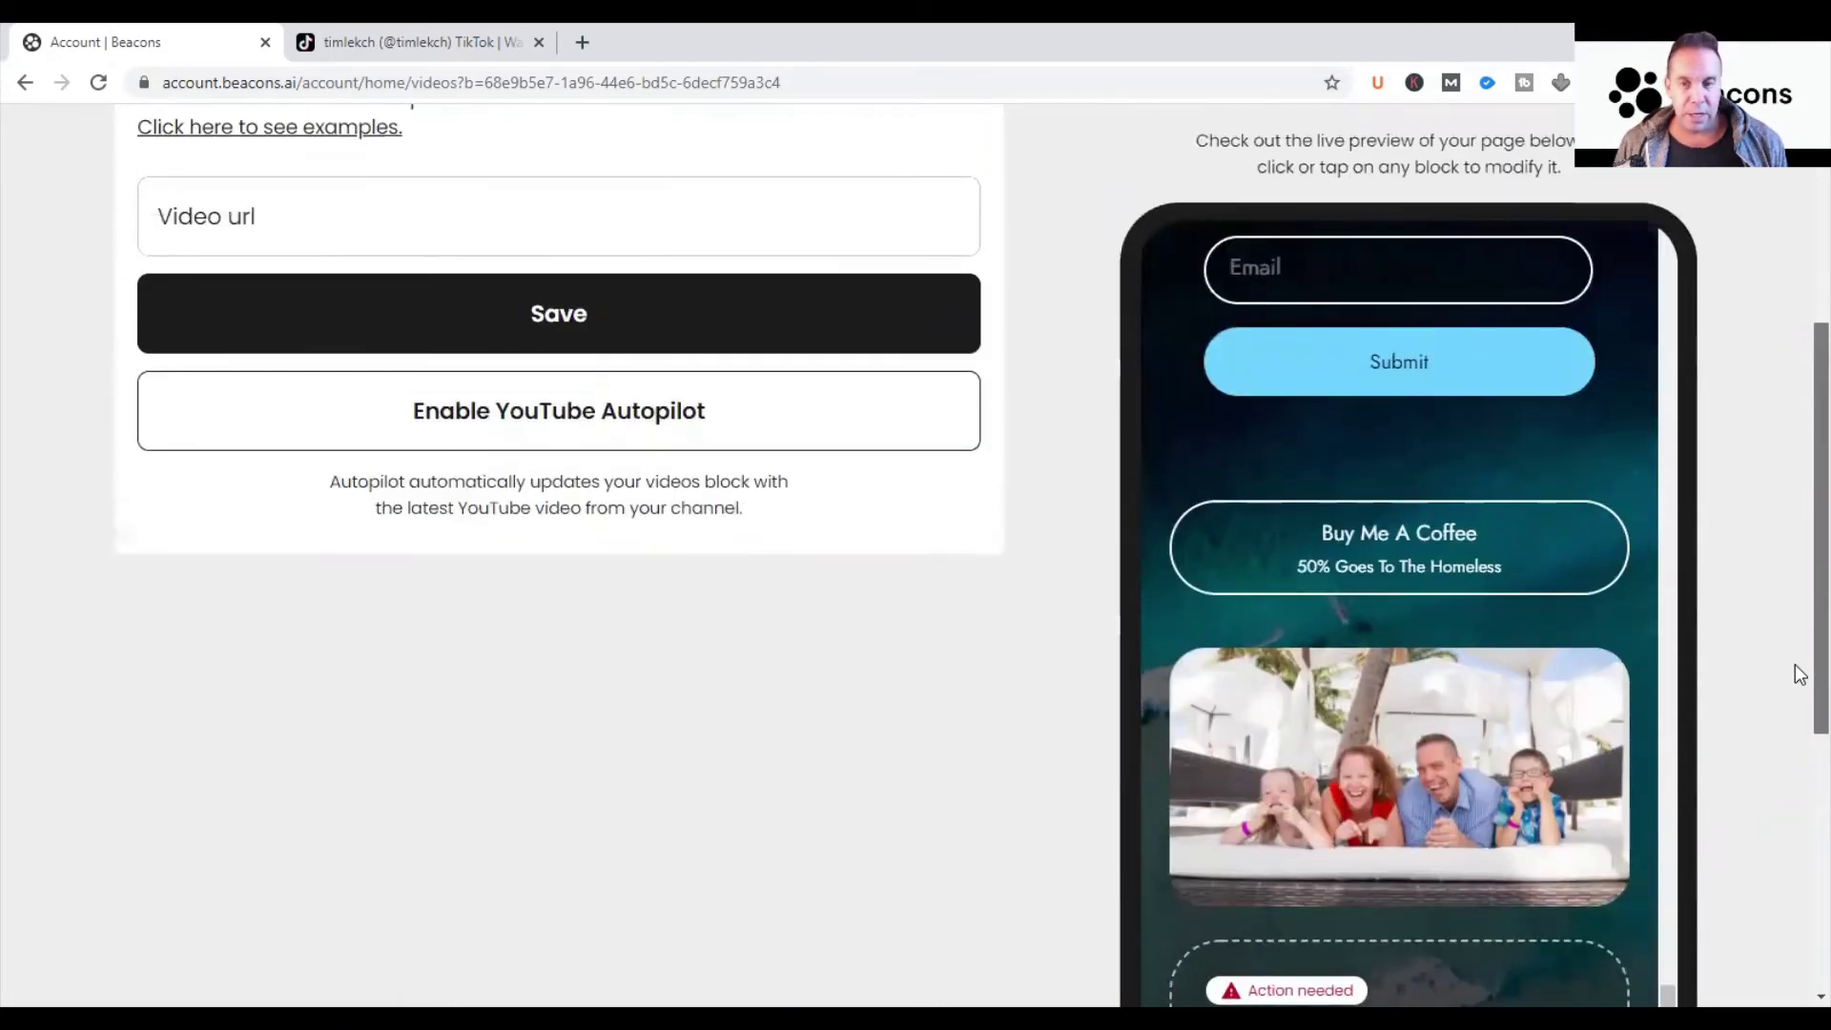
pyautogui.scroll(-1, 1799, 601)
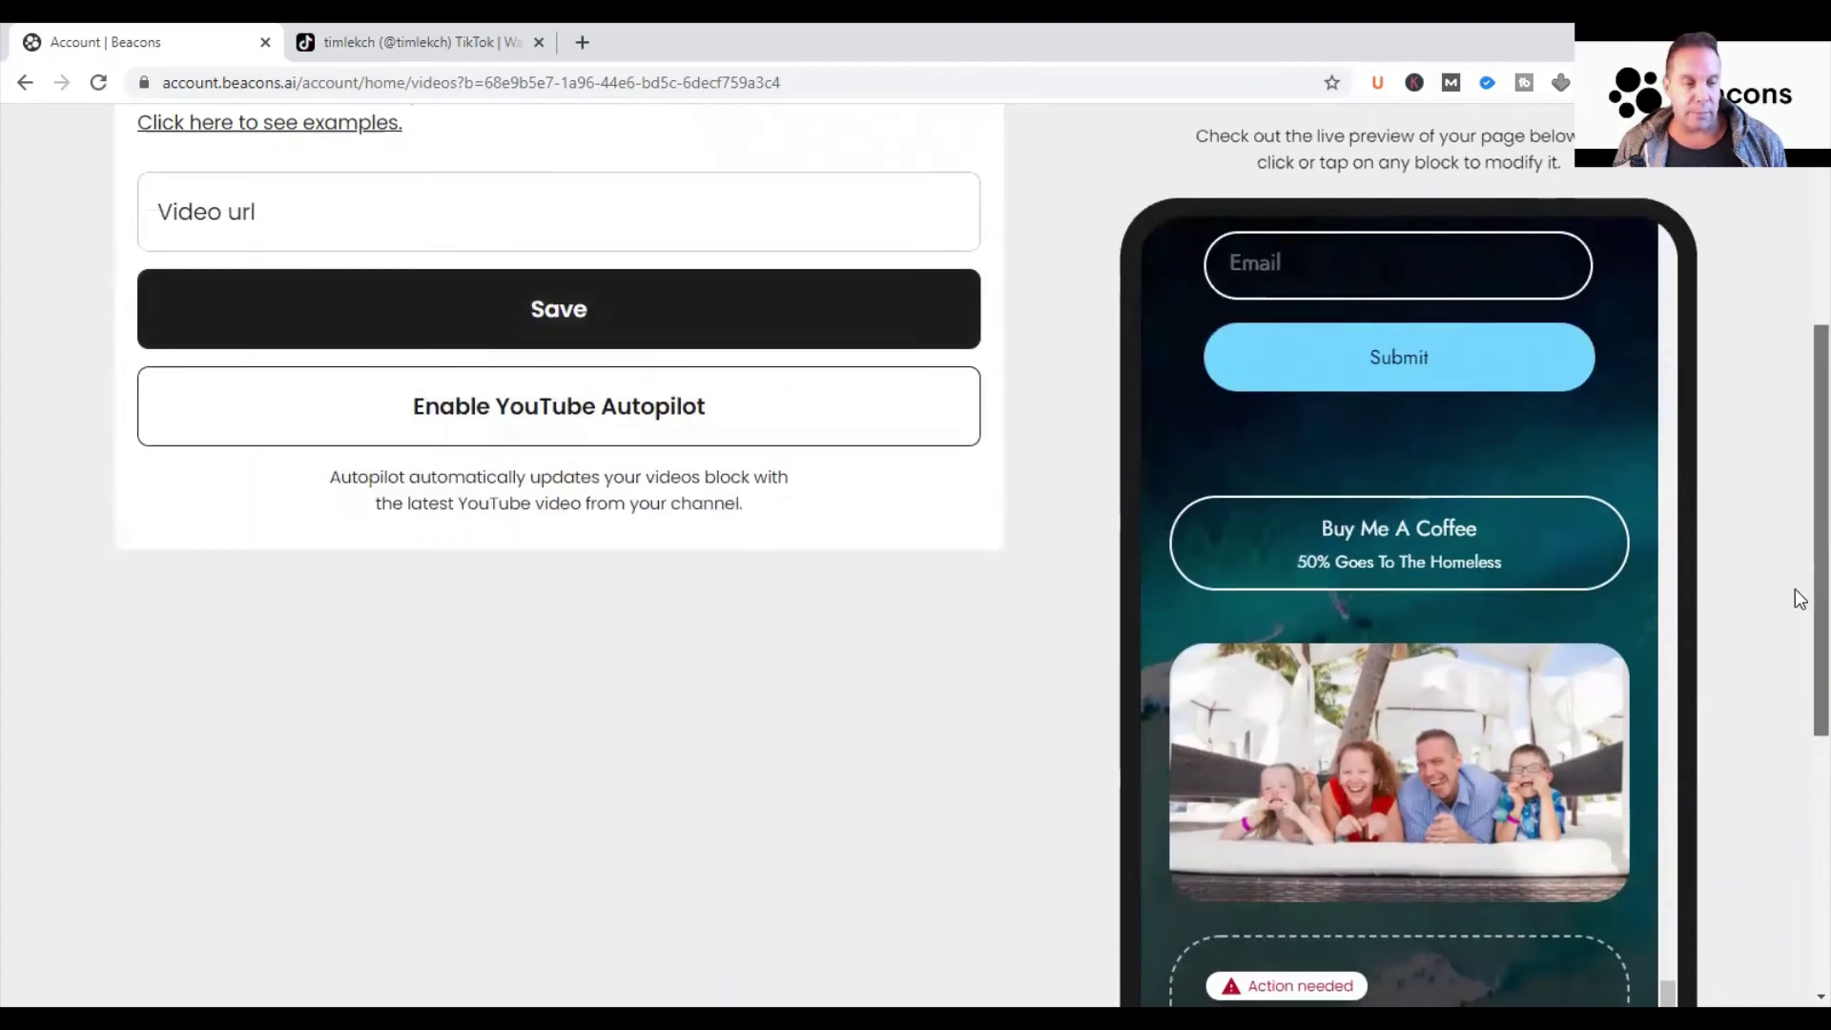
pyautogui.scroll(-1, 1799, 601)
pyautogui.scroll(-2, 1798, 615)
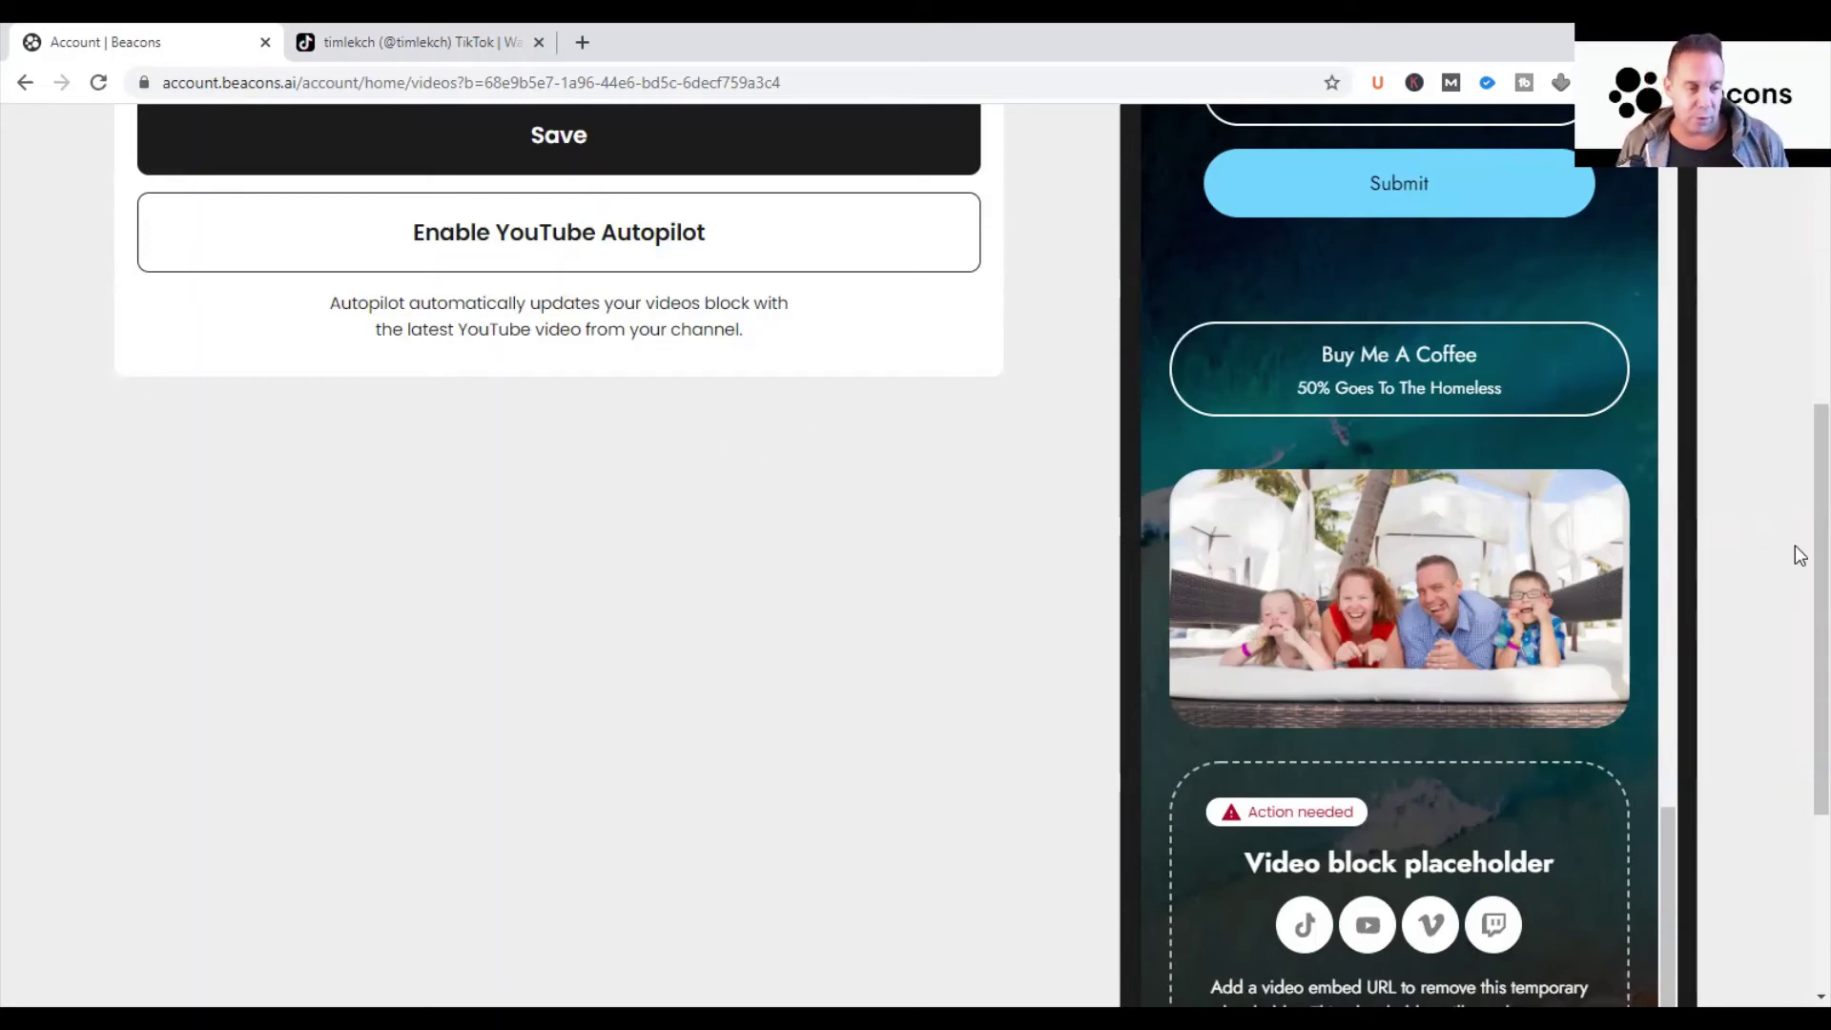
# Step: Delete the empty Video block from the page via its more-options trash icon
pyautogui.moveTo(1799, 568); pyautogui.dragTo(1798, 277)
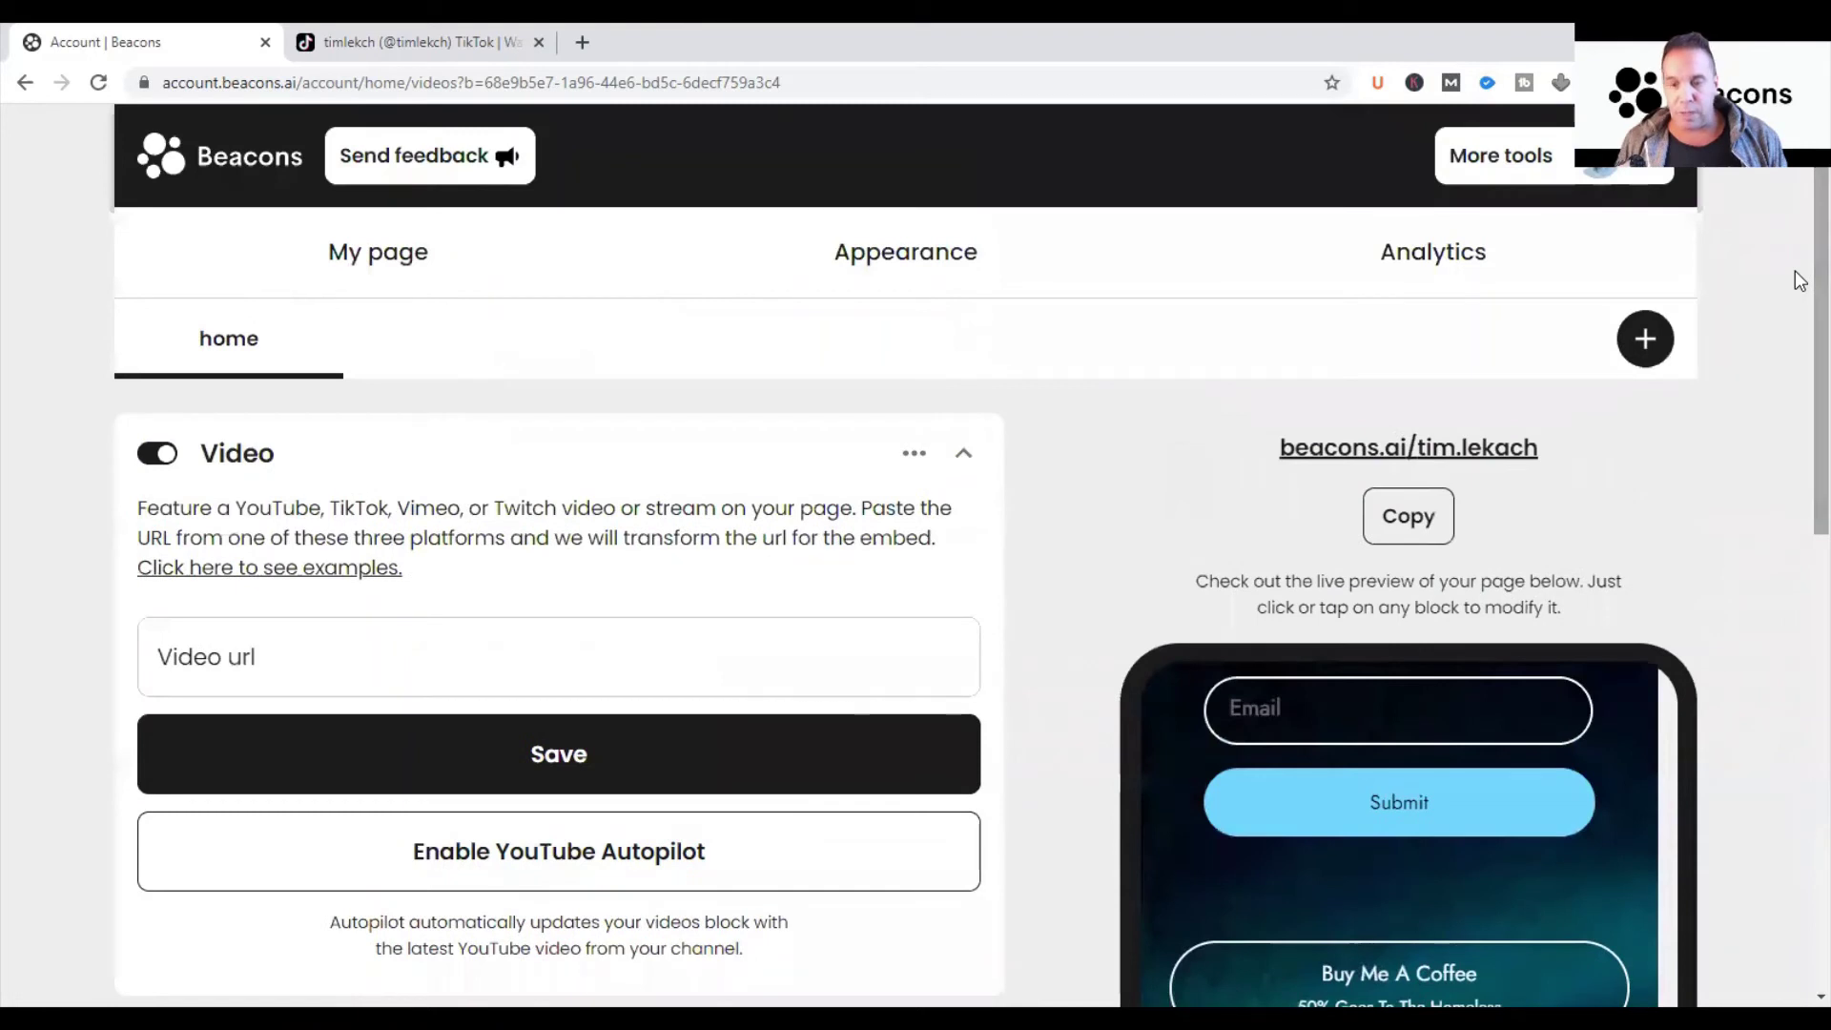
pyautogui.click(915, 455)
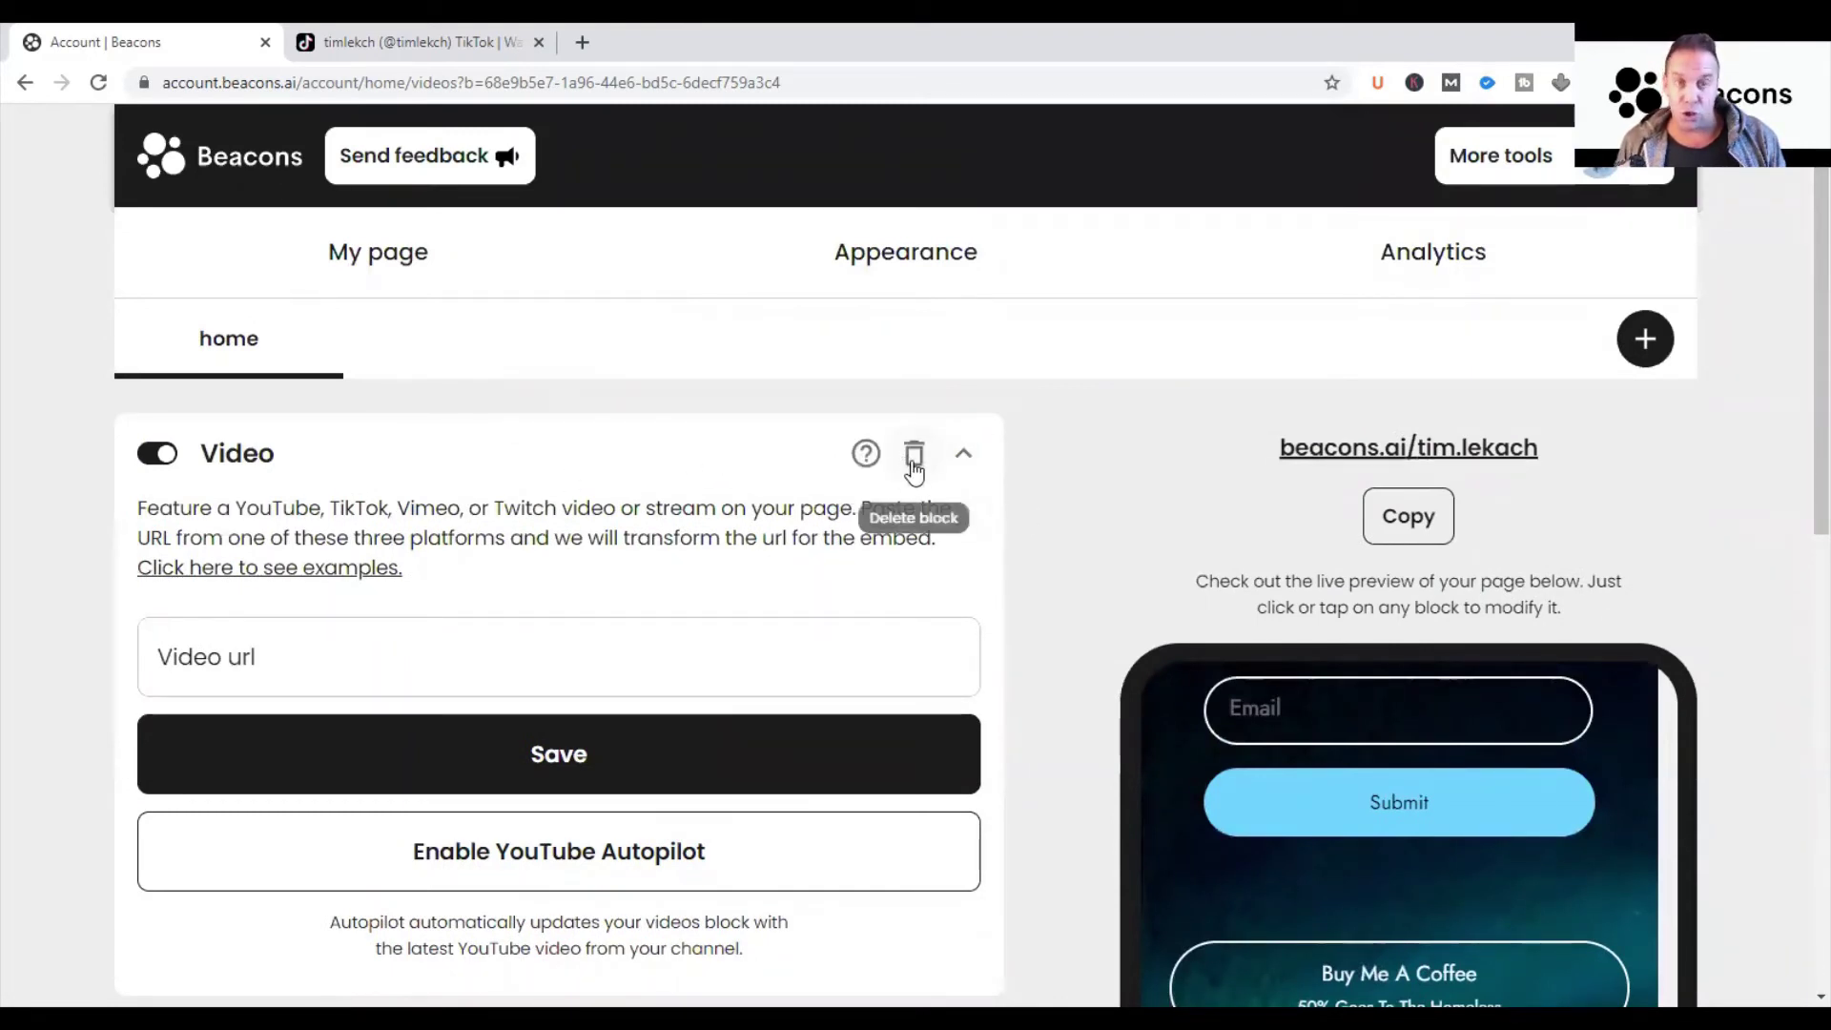
pyautogui.click(913, 467)
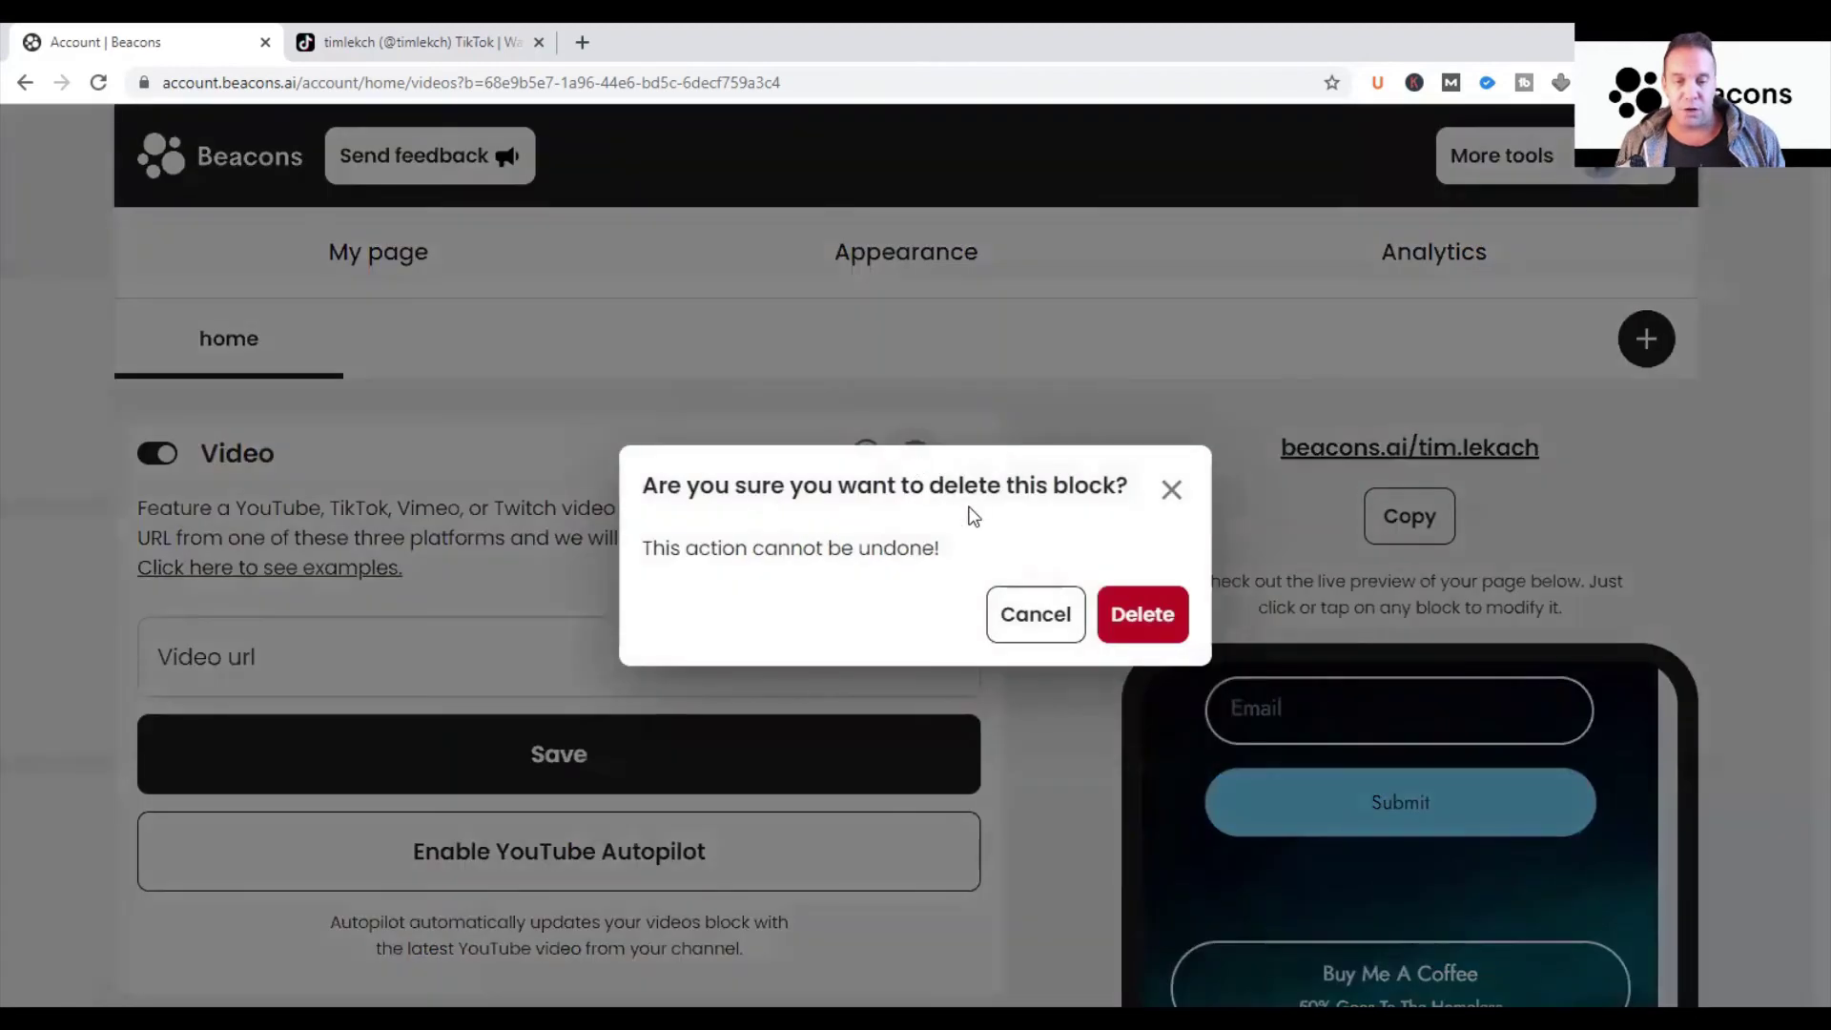
pyautogui.click(1140, 618)
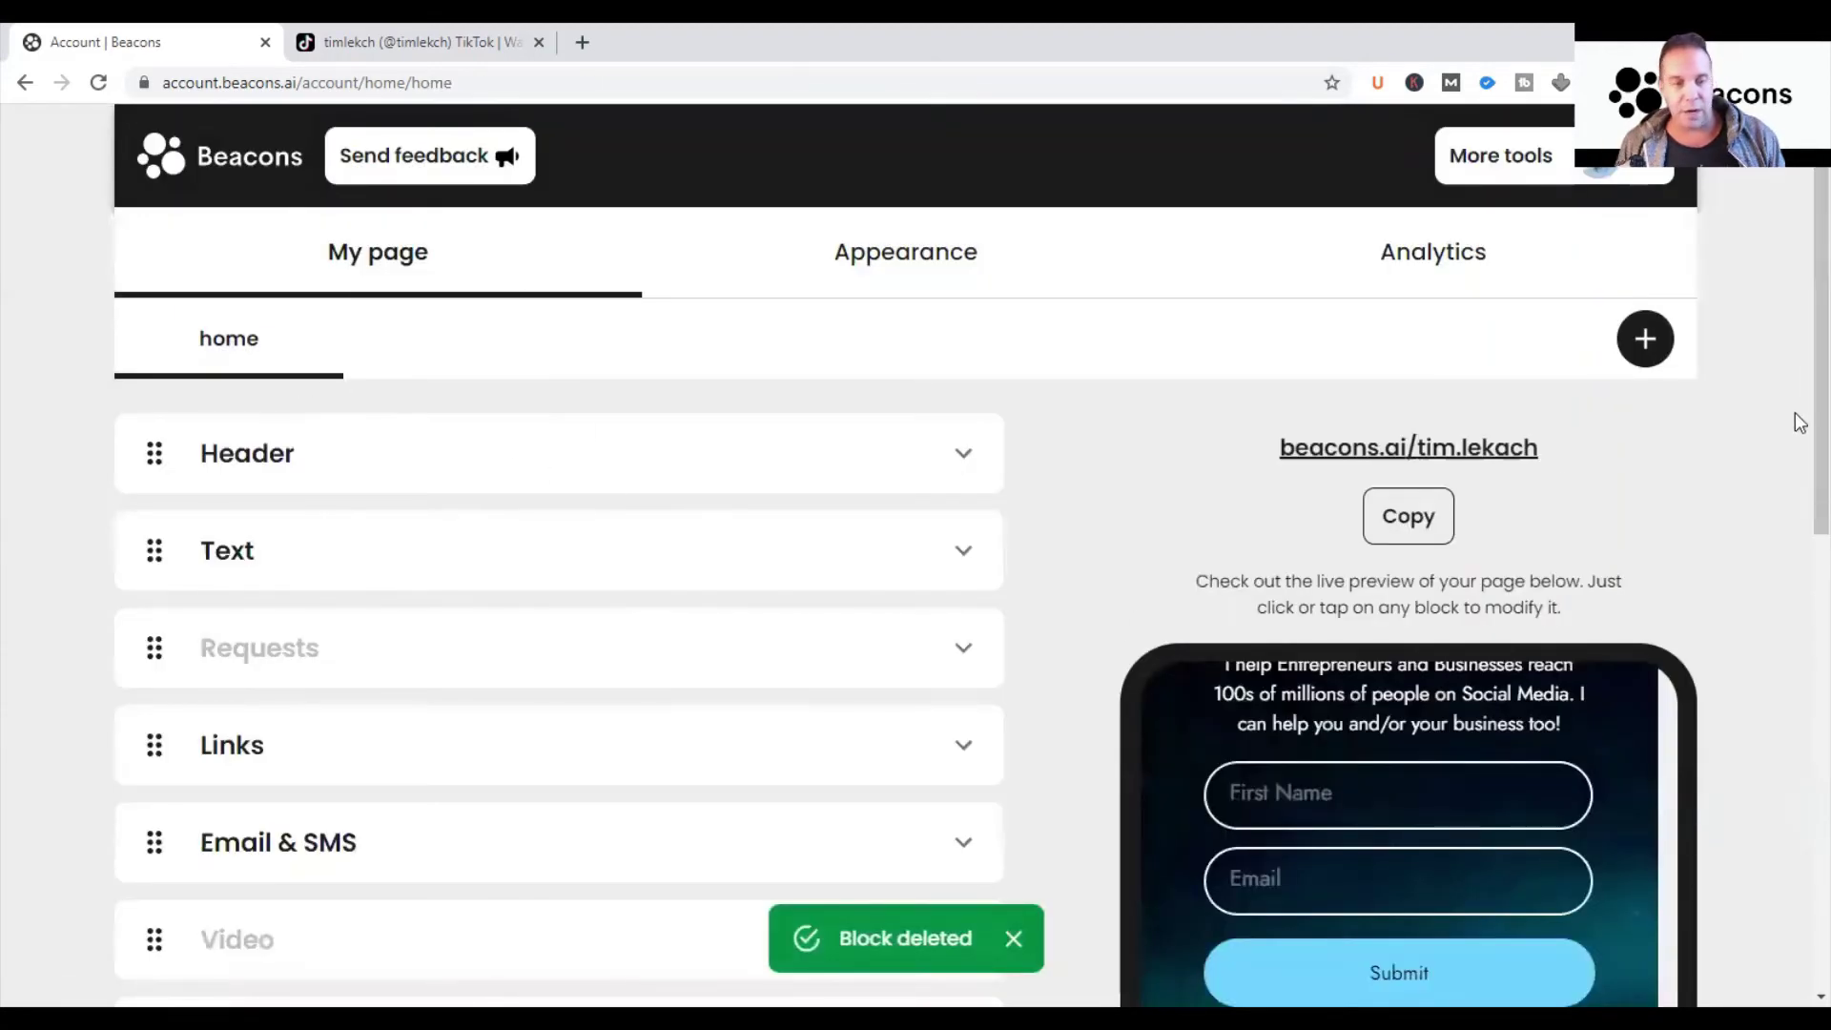
# Step: Scroll down and open the Add a block catalogue again
pyautogui.scroll(-1, 1798, 545)
pyautogui.scroll(-5, 1798, 546)
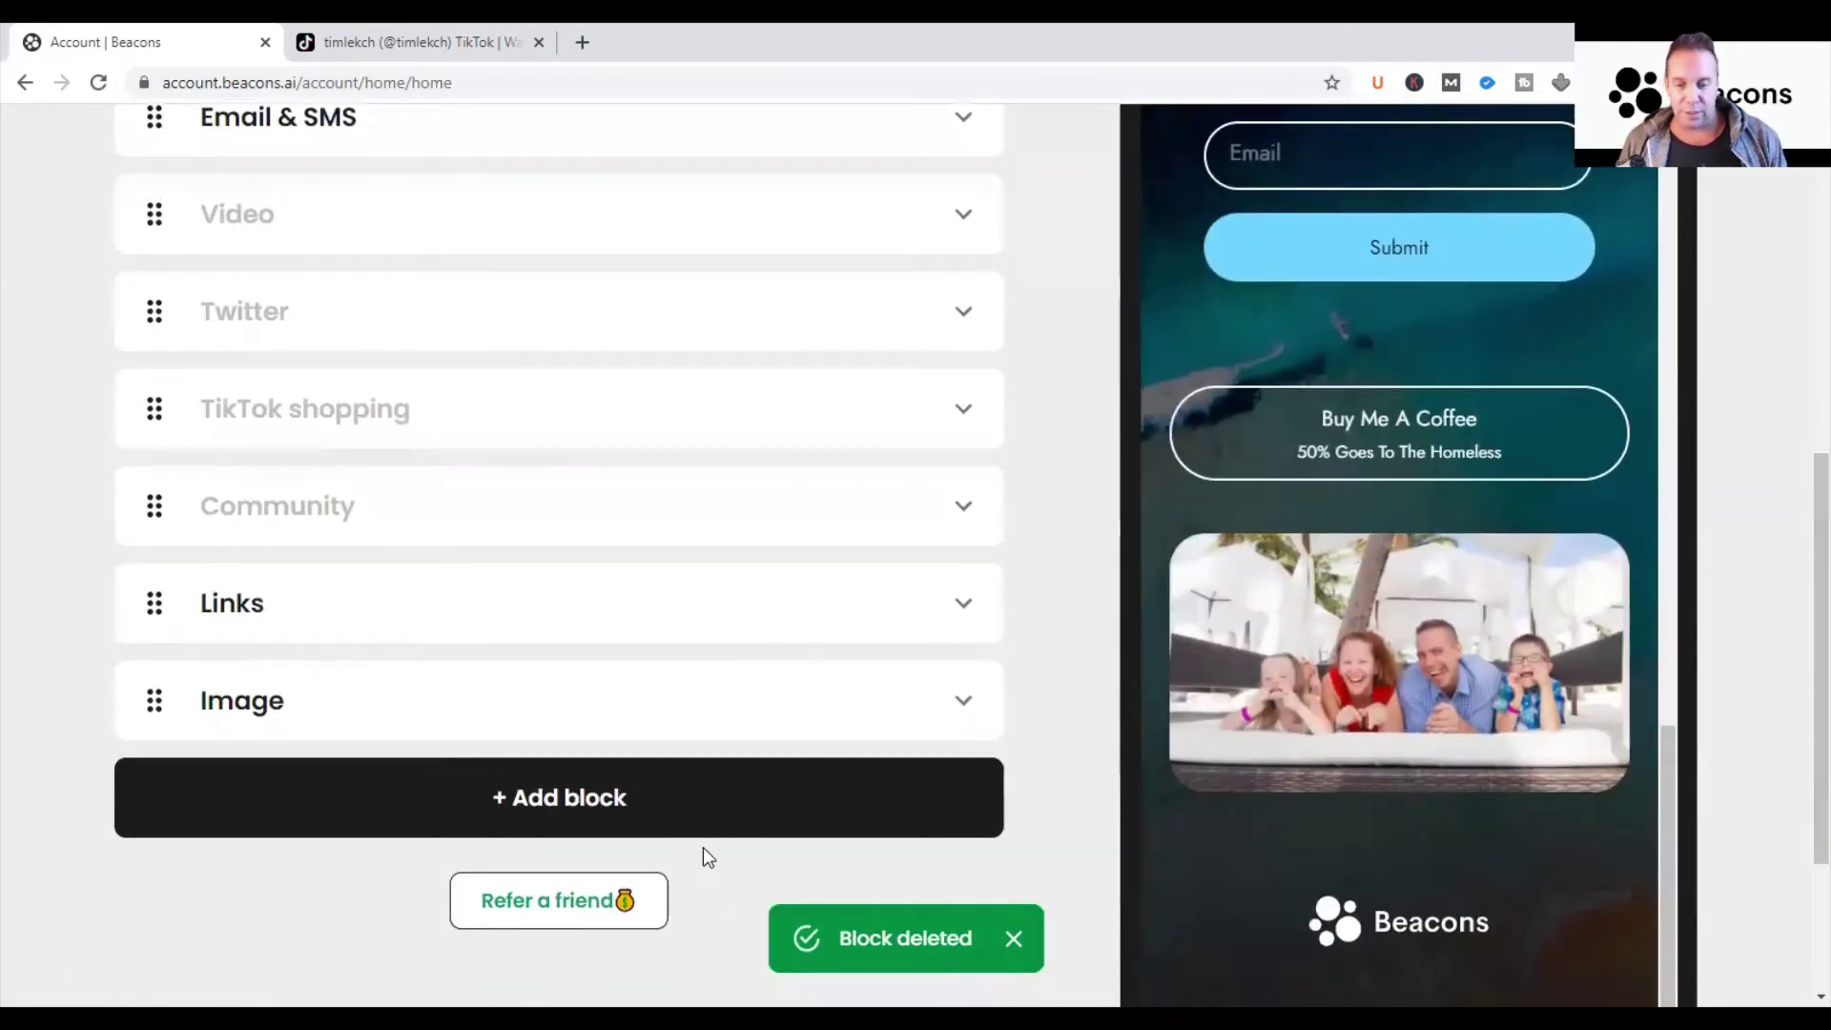
pyautogui.click(685, 799)
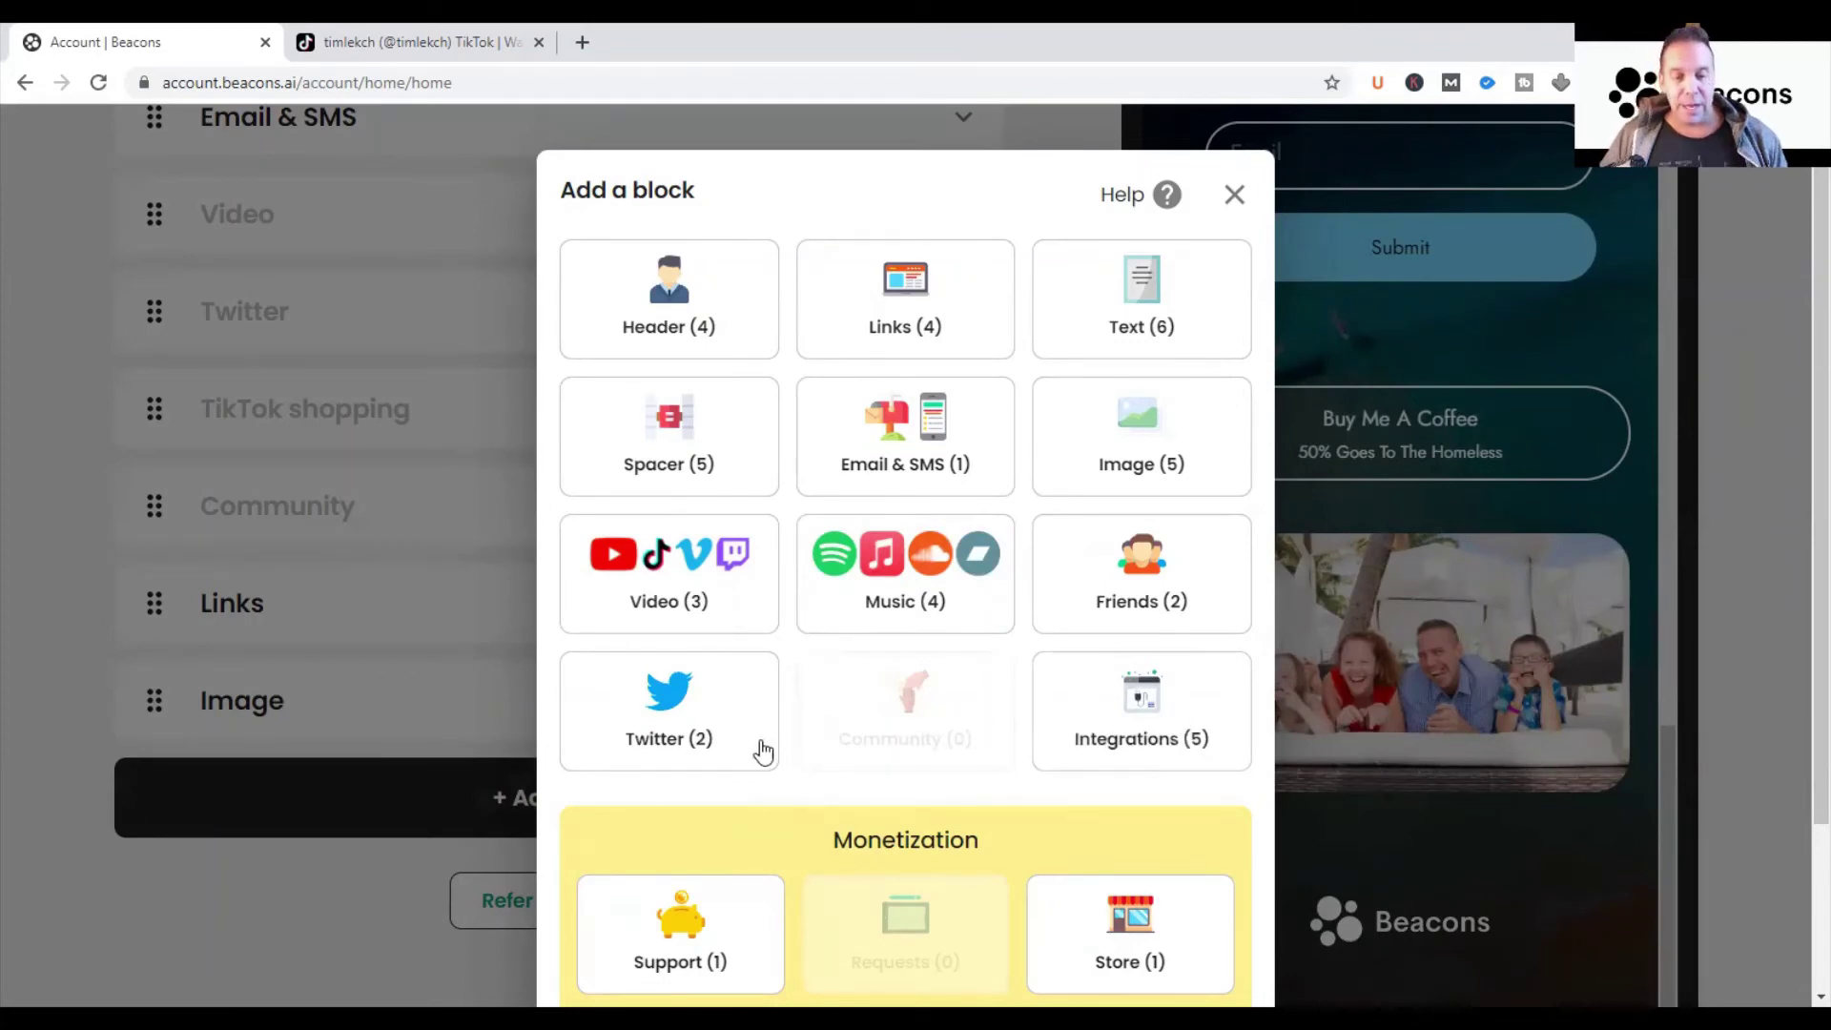
# Step: Reopen the block catalogue and add a Support block from Monetization
pyautogui.scroll(-3, 1799, 525)
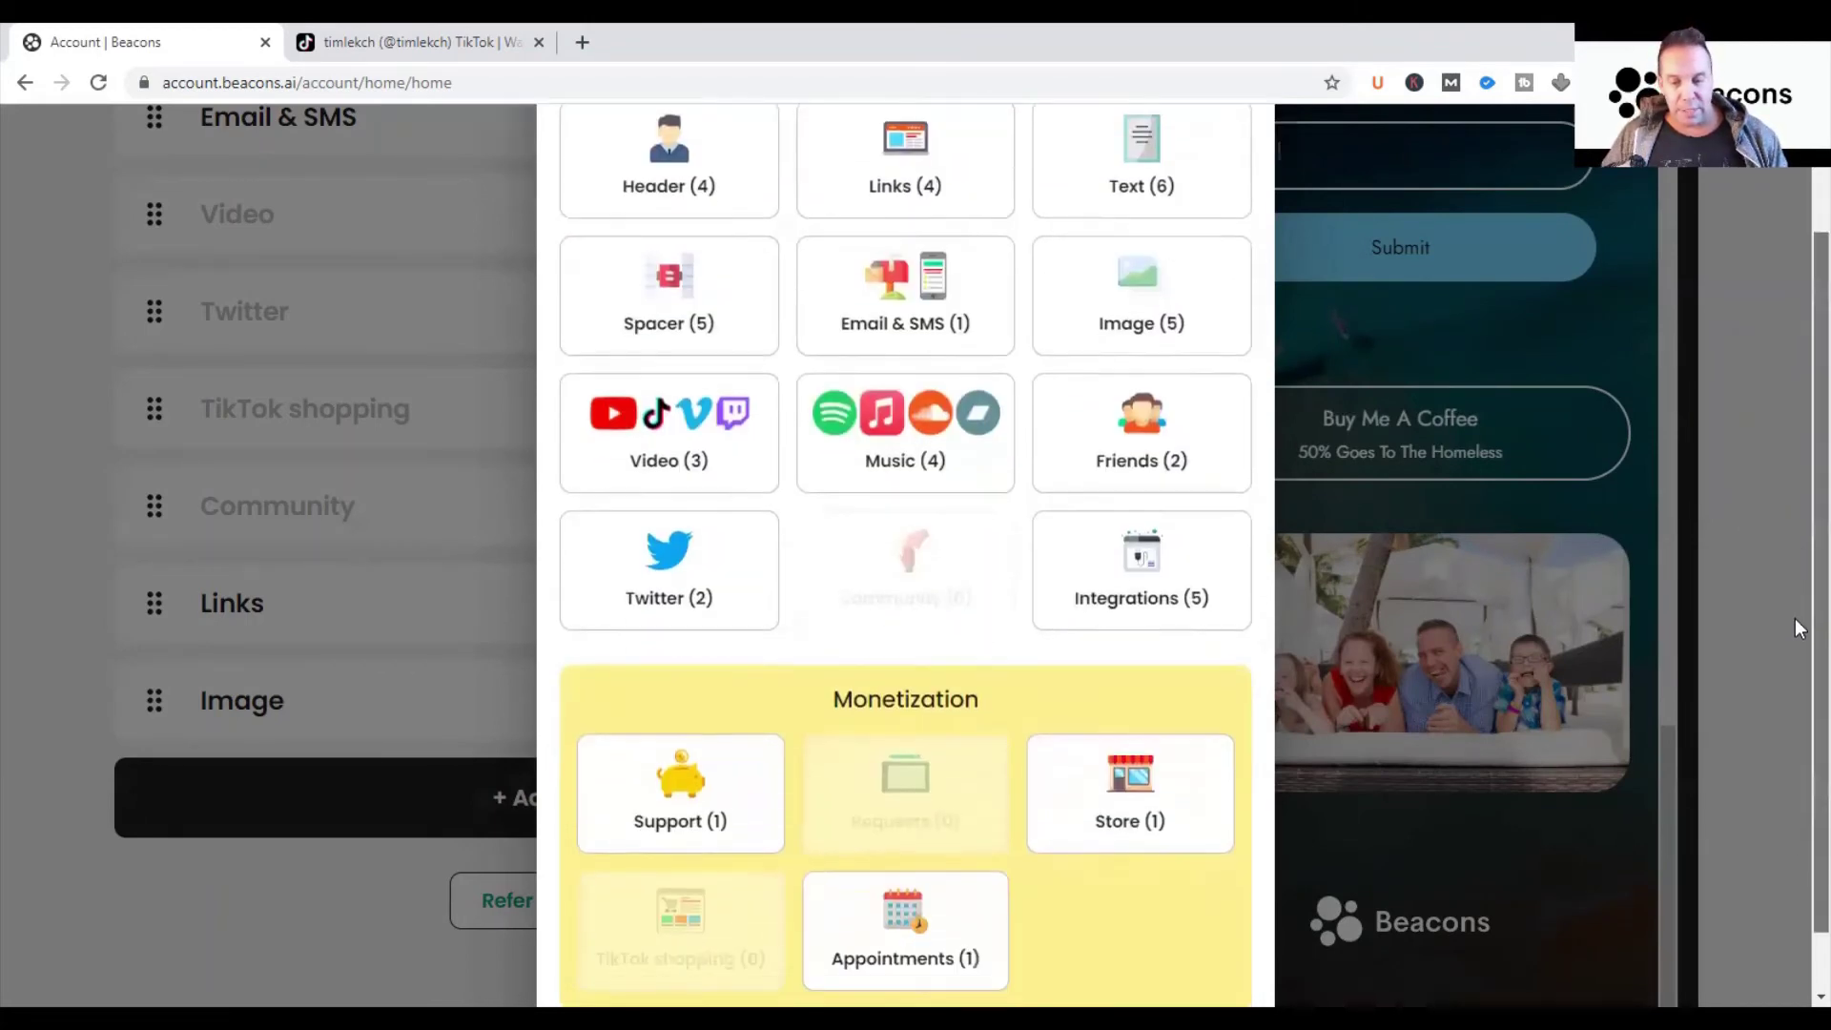
pyautogui.click(1799, 626)
pyautogui.click(801, 839)
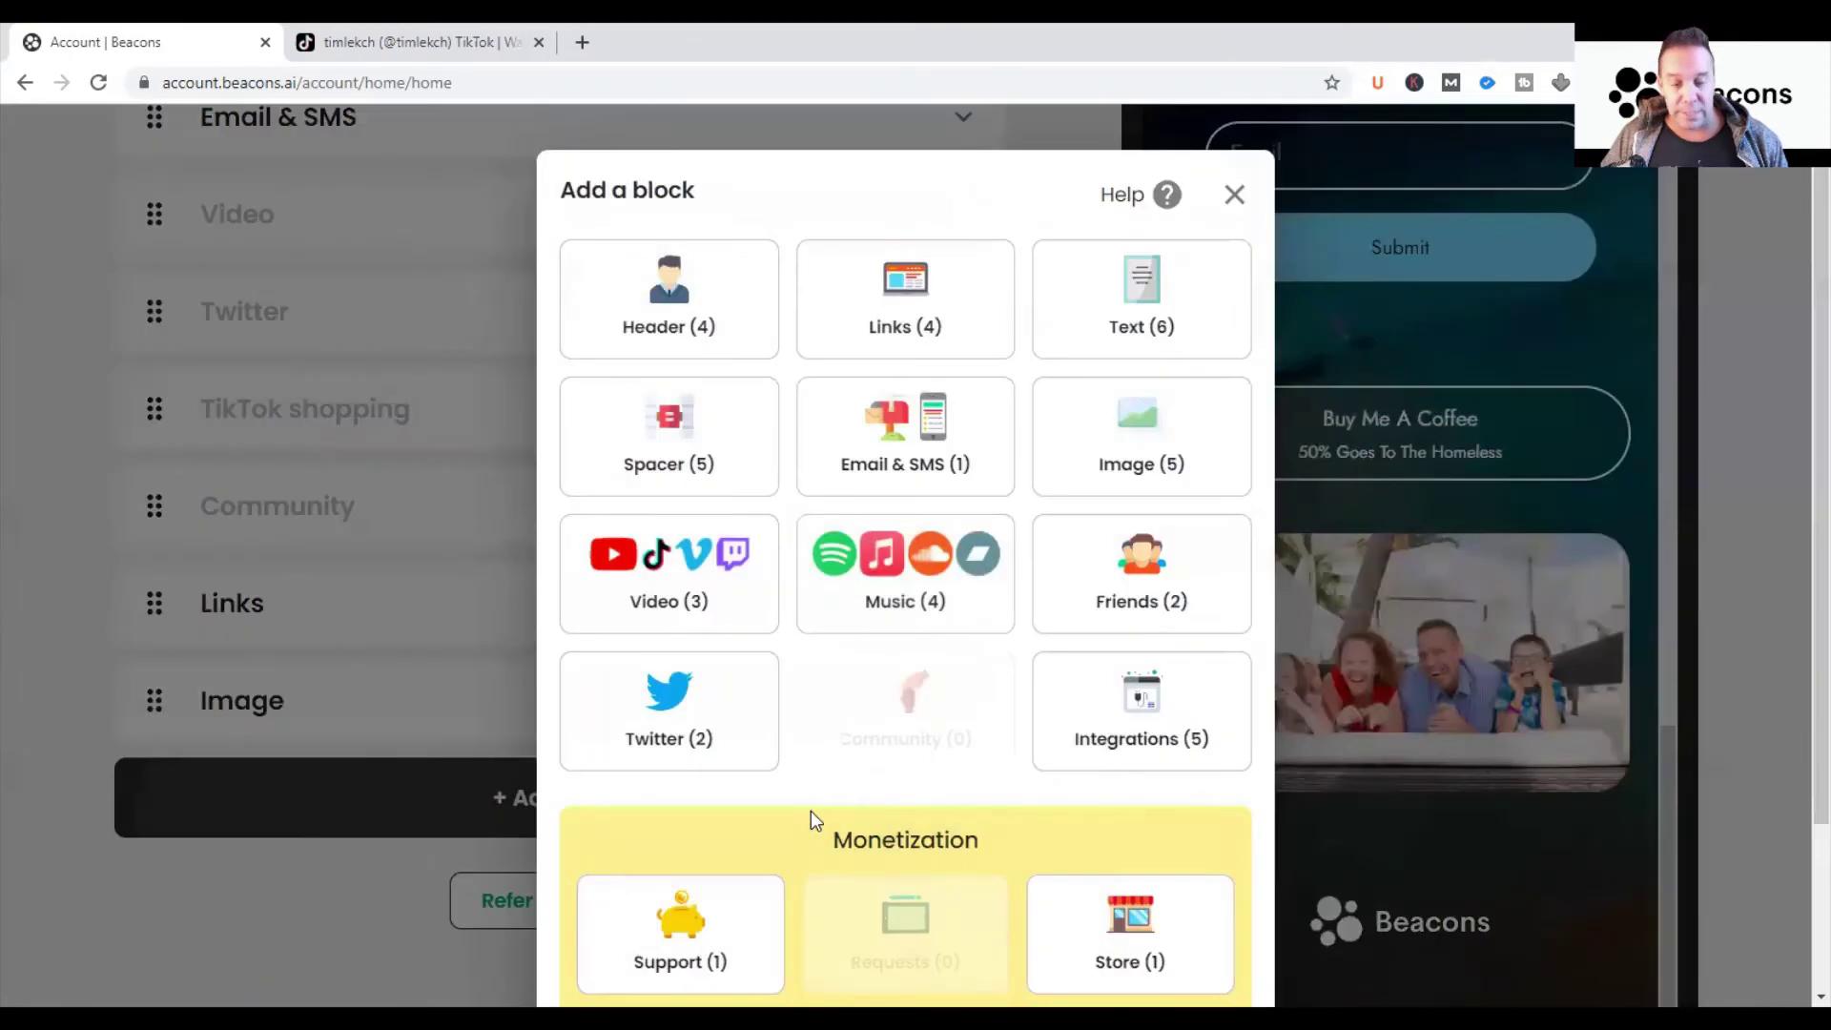
pyautogui.click(724, 941)
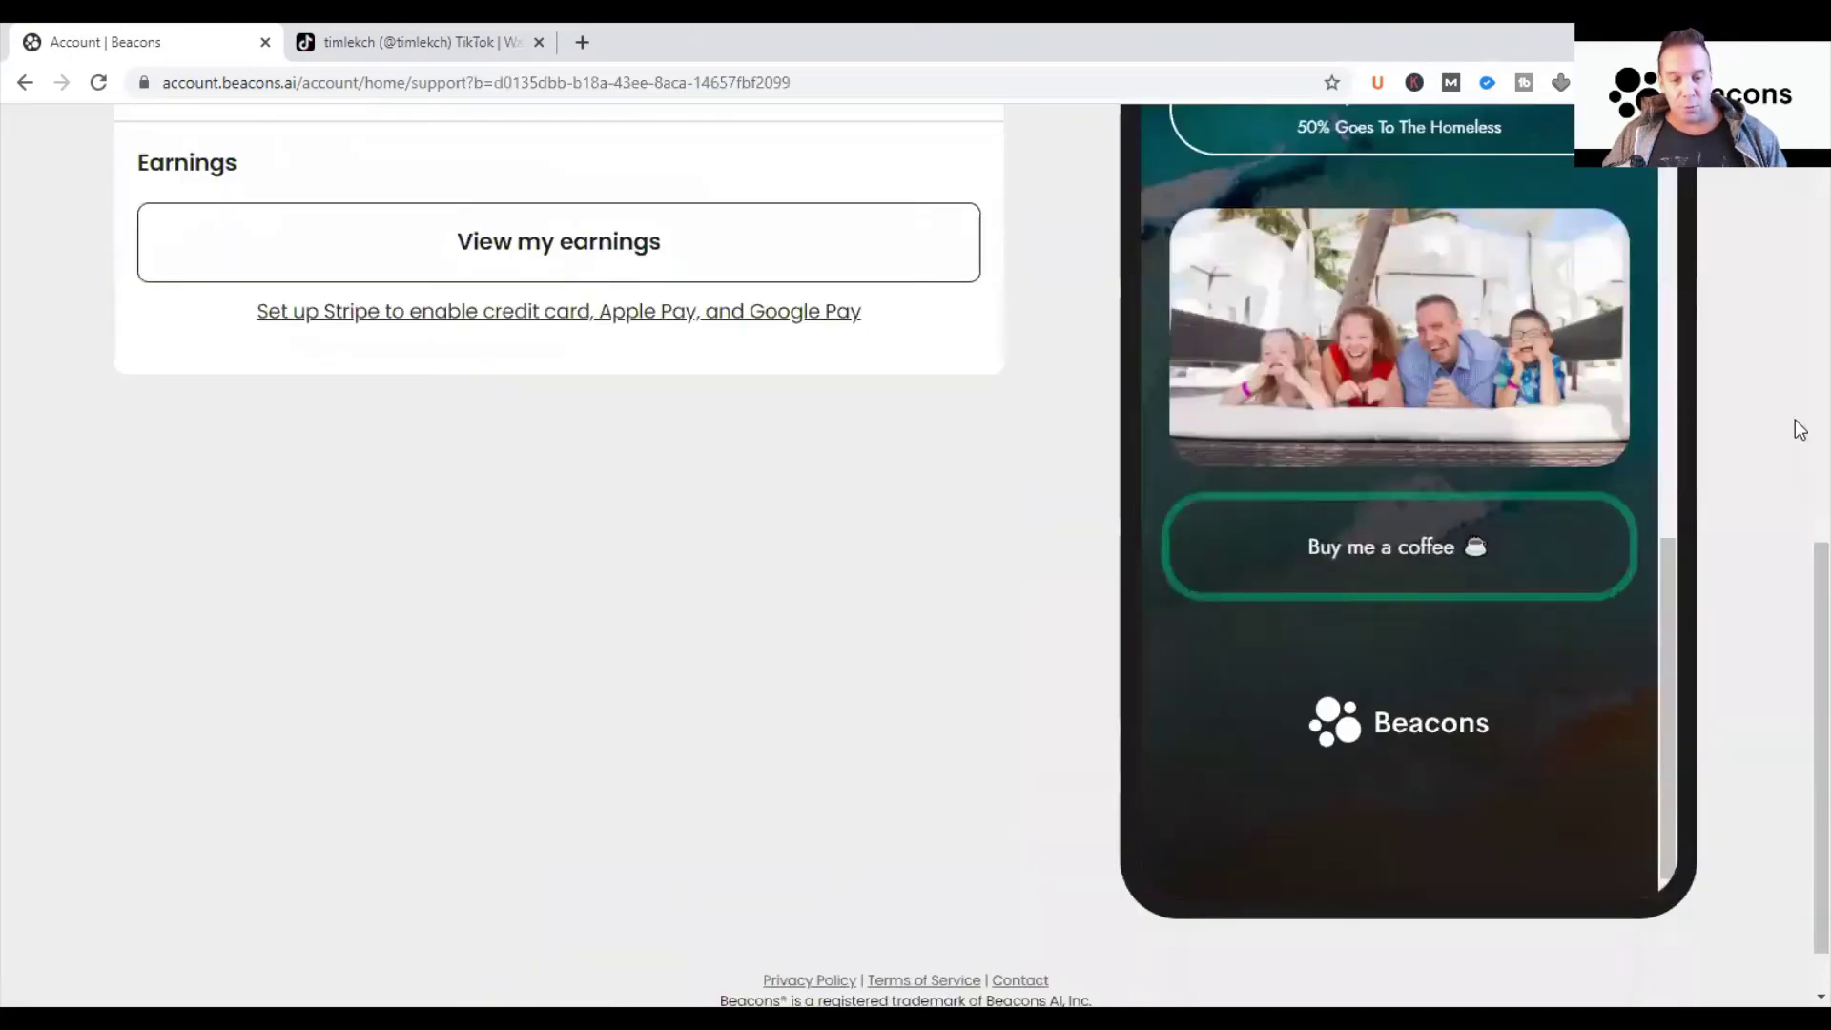
# Step: Review the Support block's settings and its $3 'Buy me a coffee' button preview
pyautogui.scroll(3, 1800, 591)
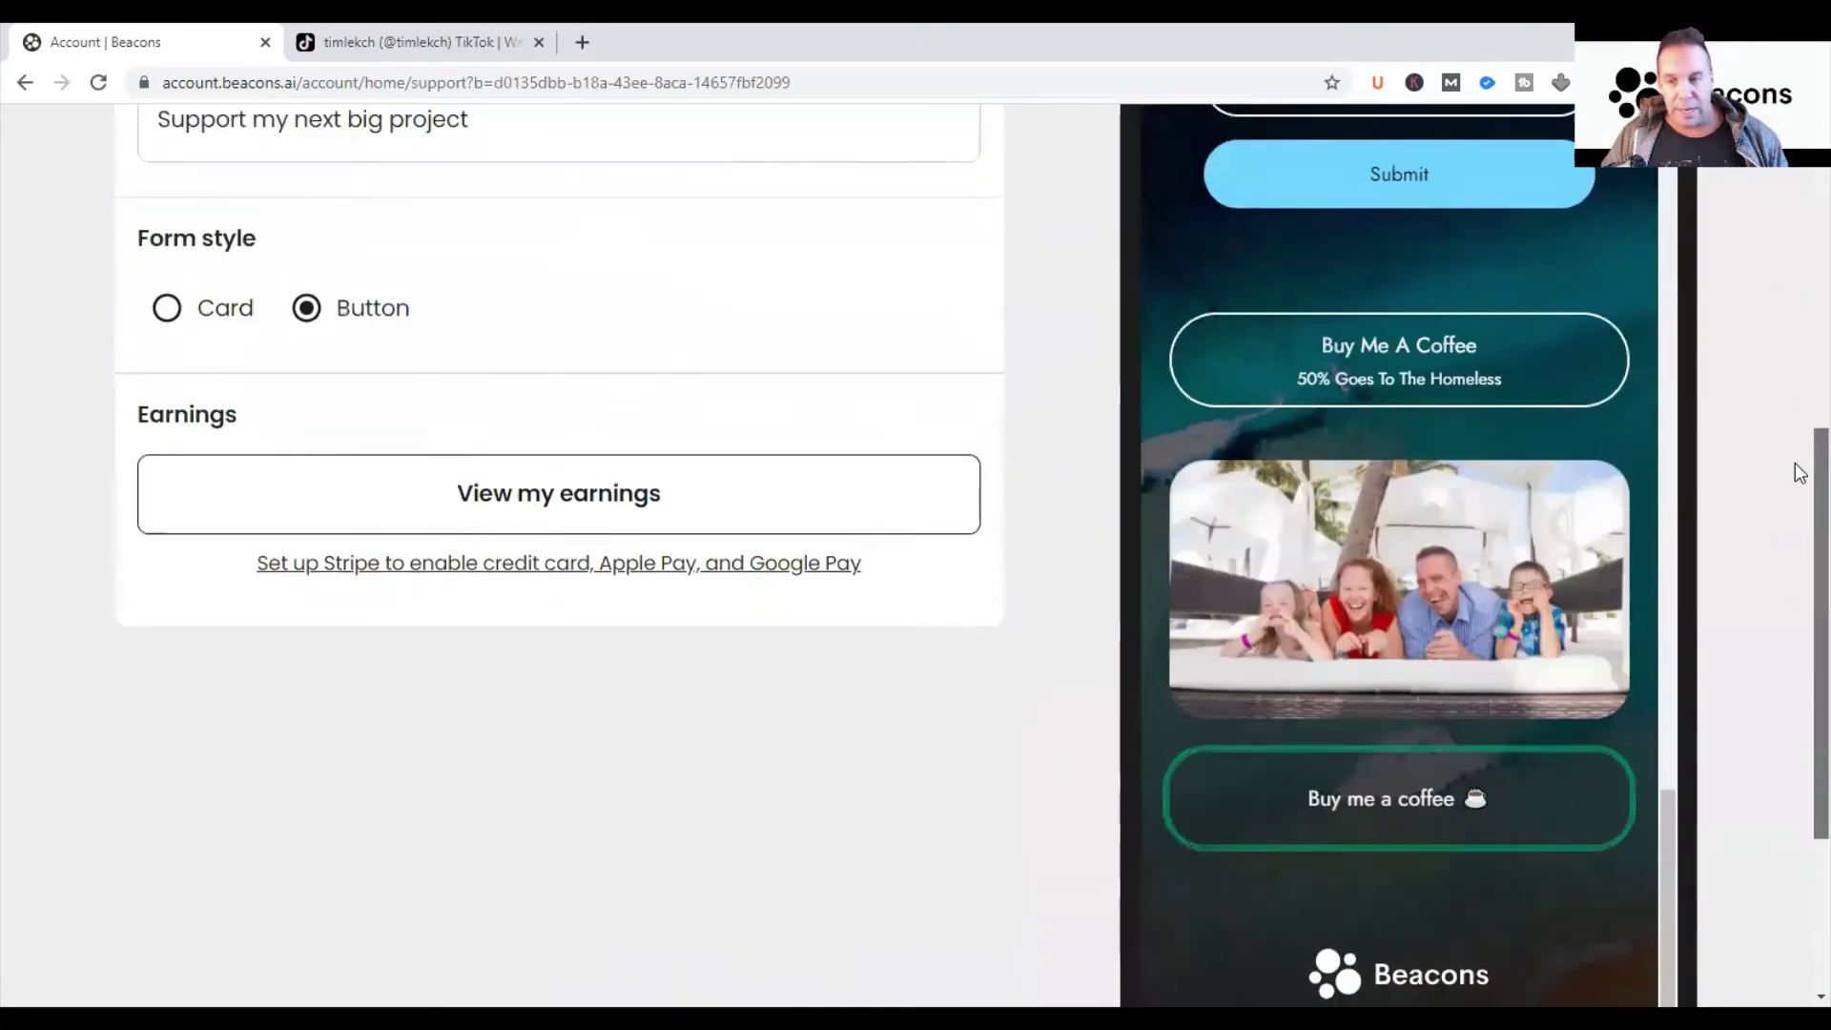
pyautogui.scroll(-4, 1799, 658)
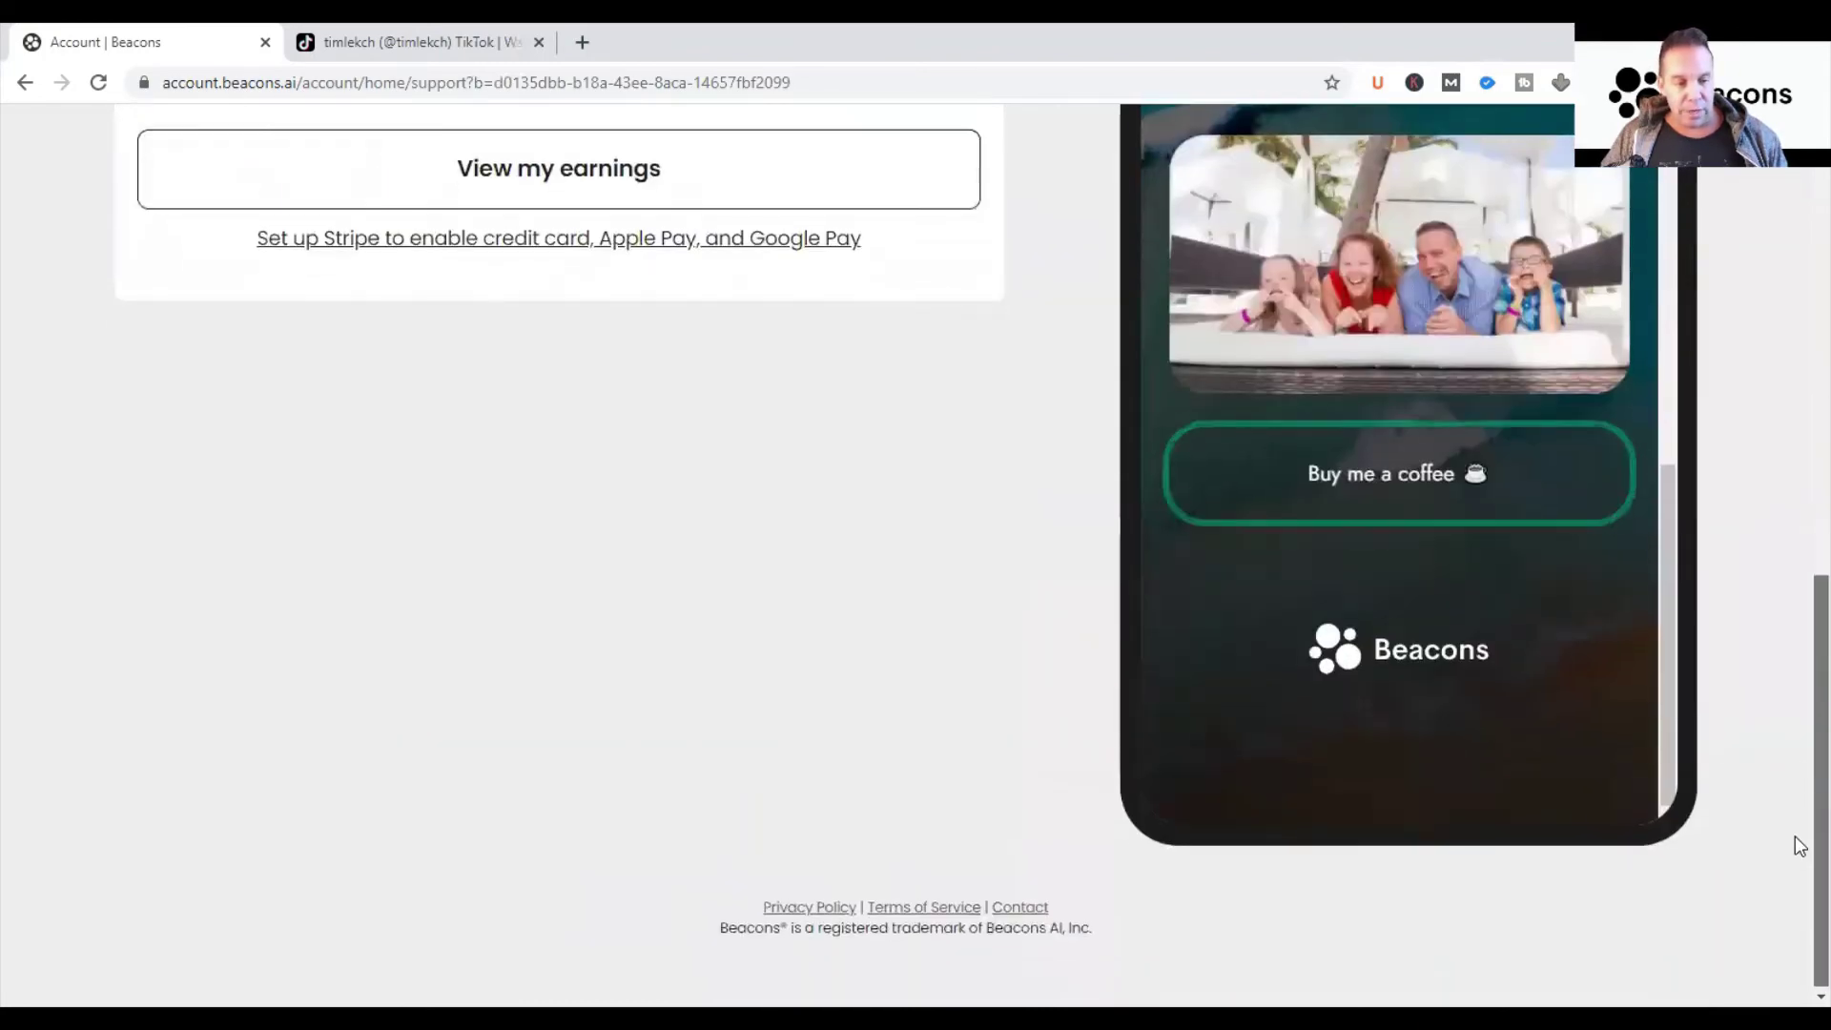
pyautogui.scroll(7, 1798, 506)
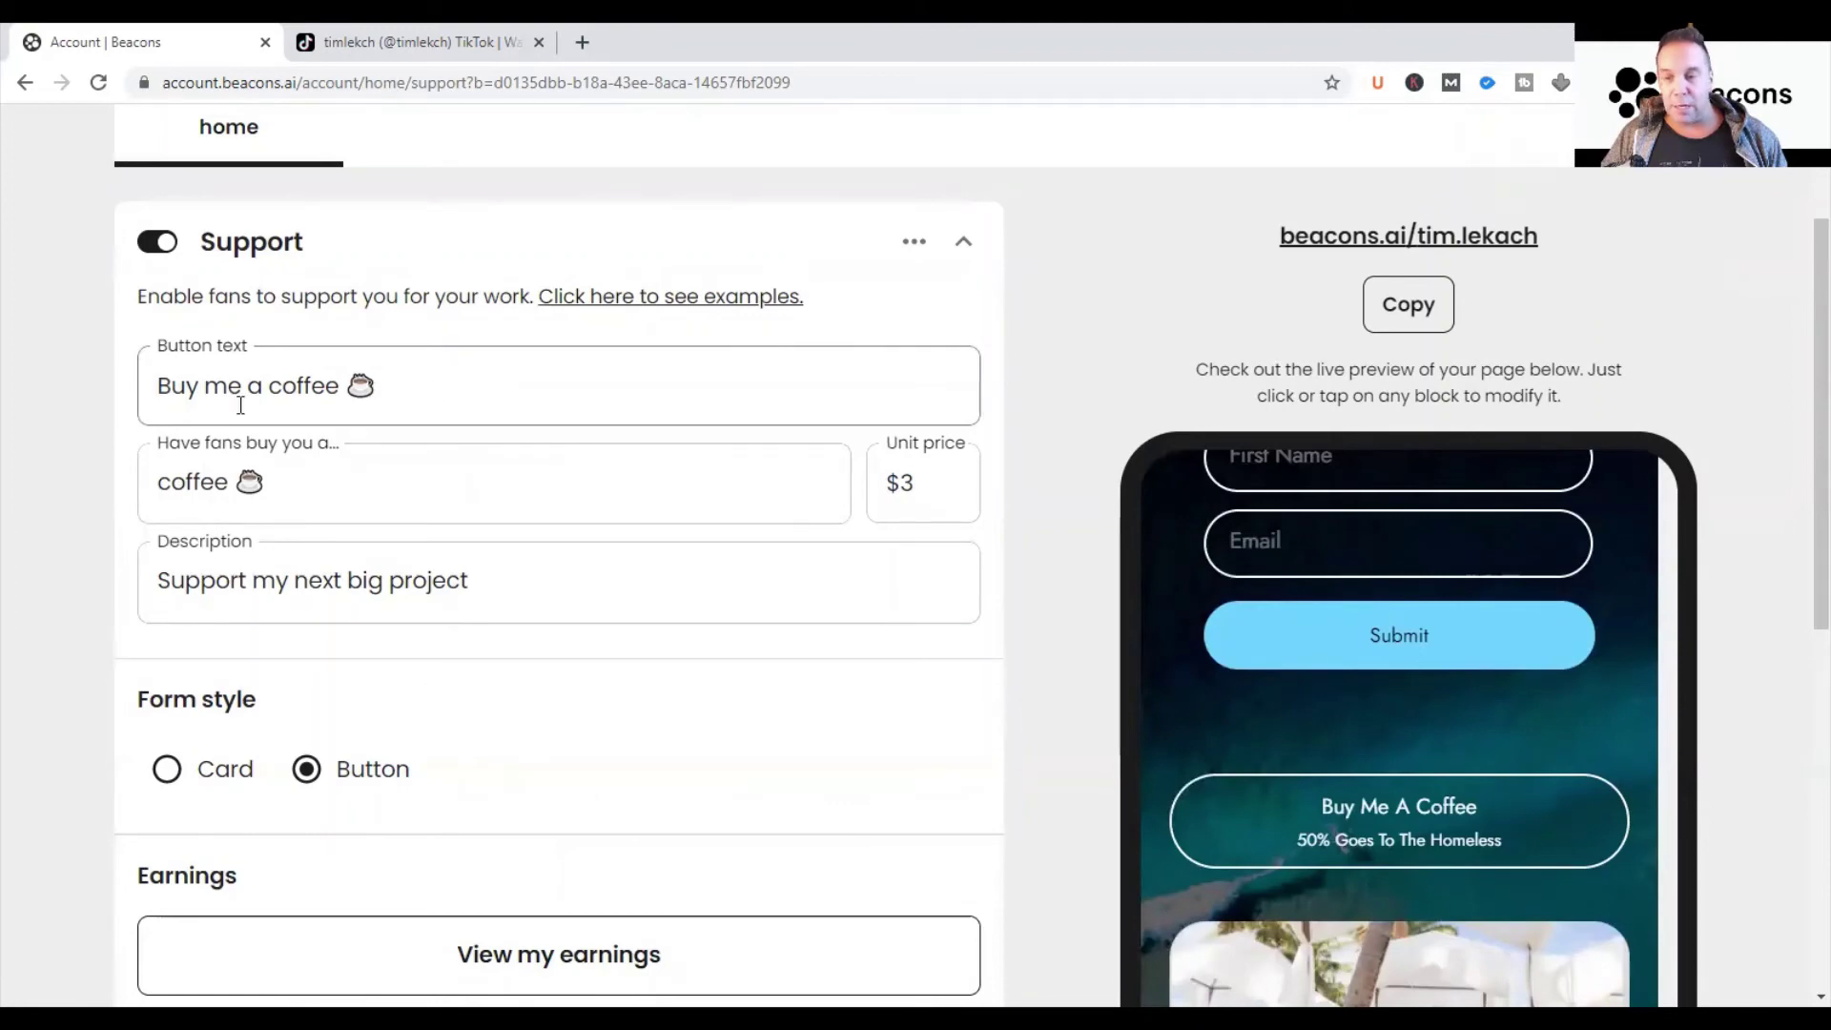
pyautogui.scroll(-4, 1799, 601)
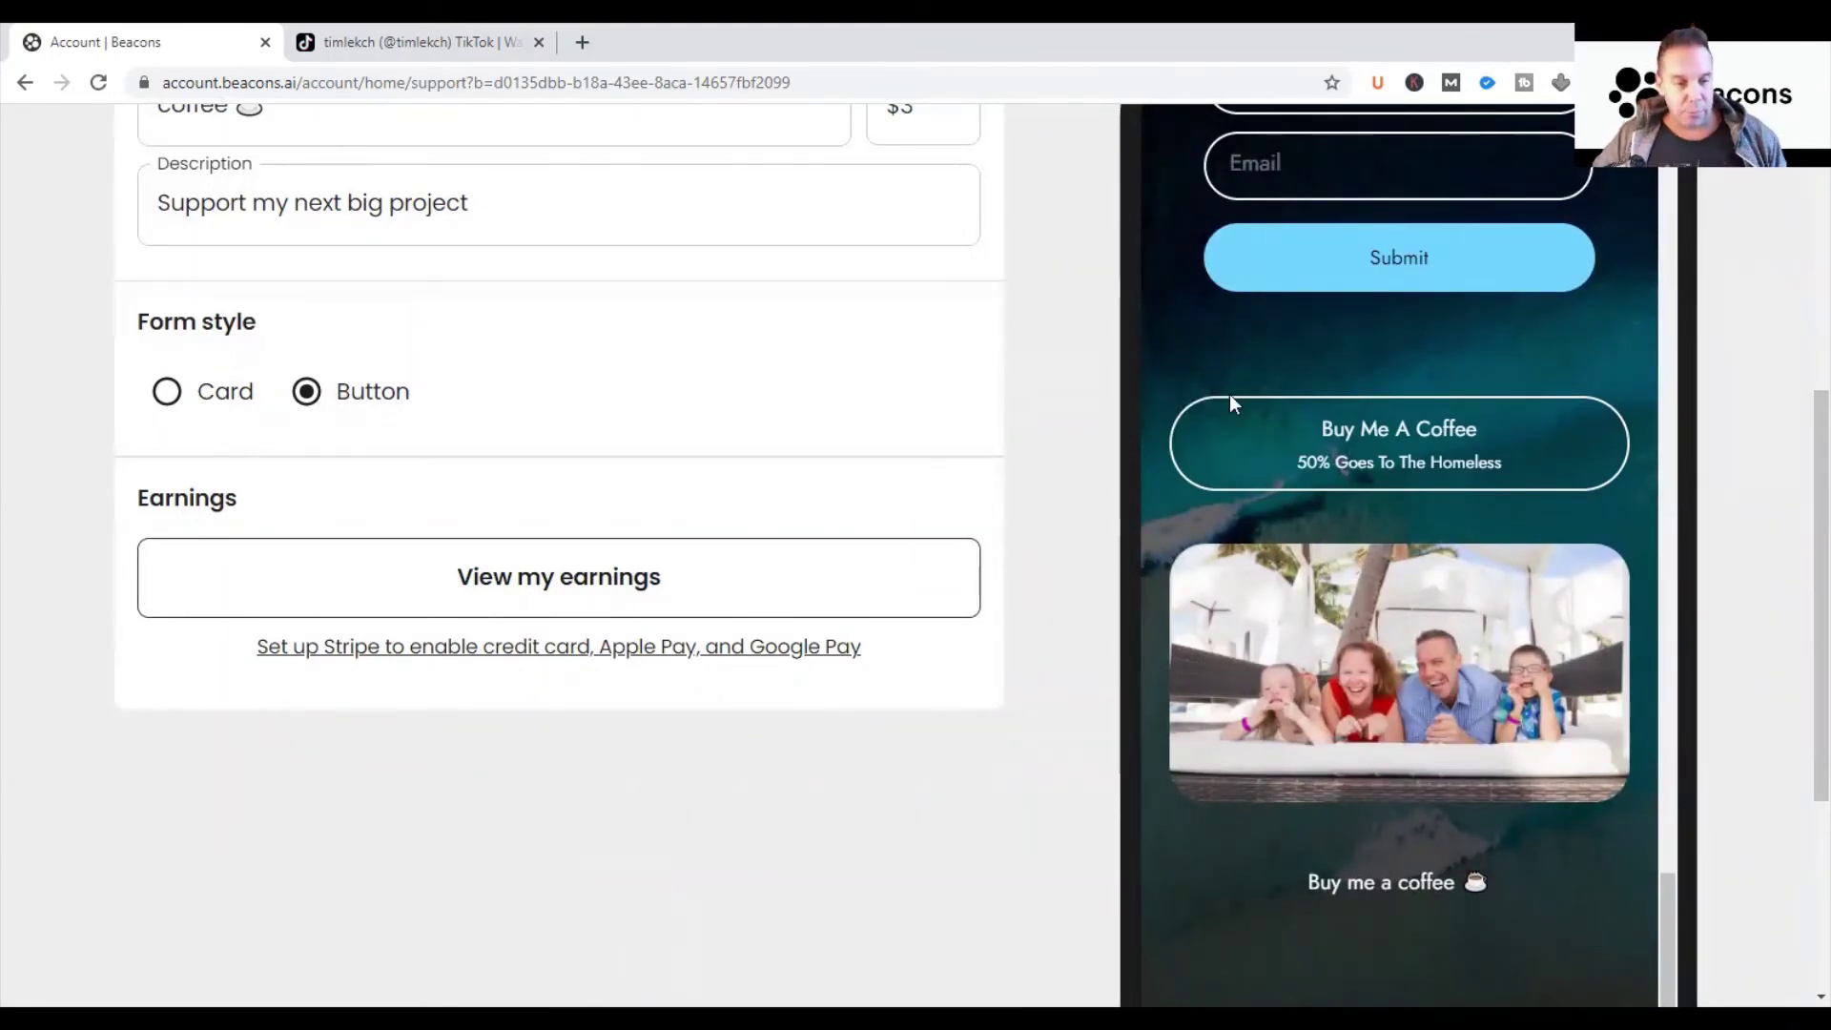
pyautogui.scroll(-3, 1800, 619)
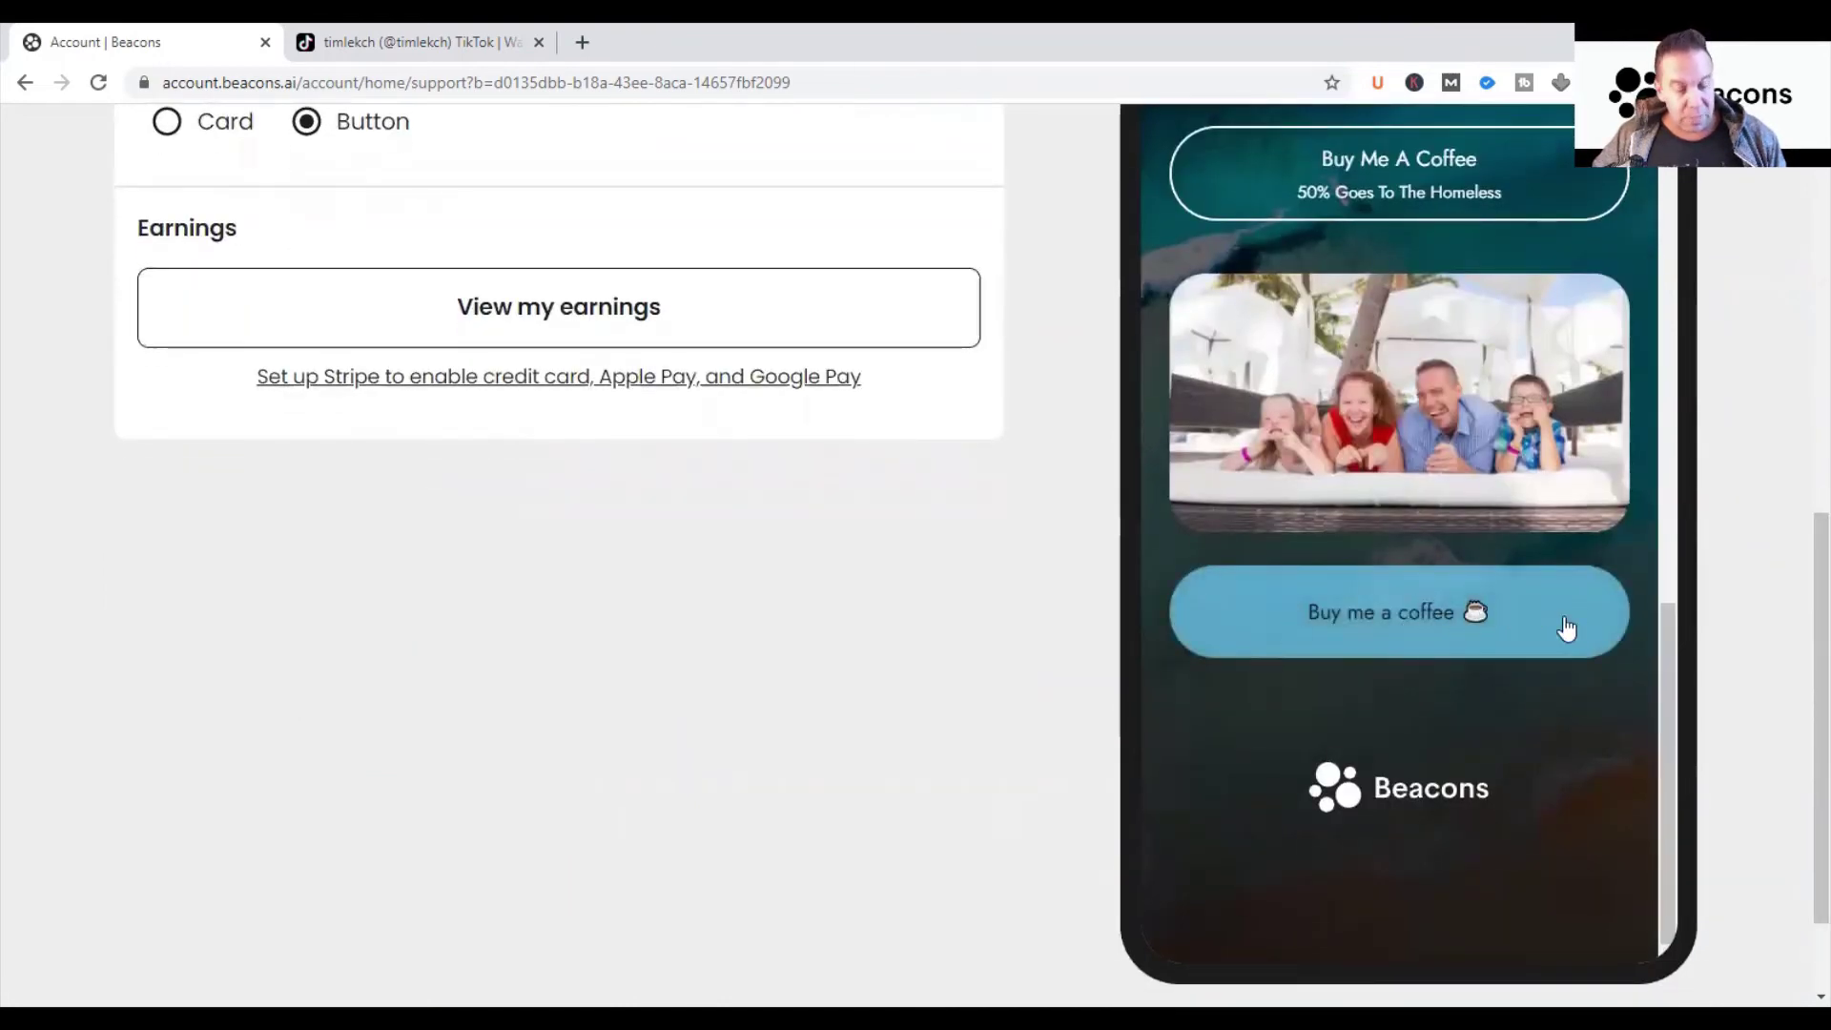
pyautogui.scroll(2, 1730, 551)
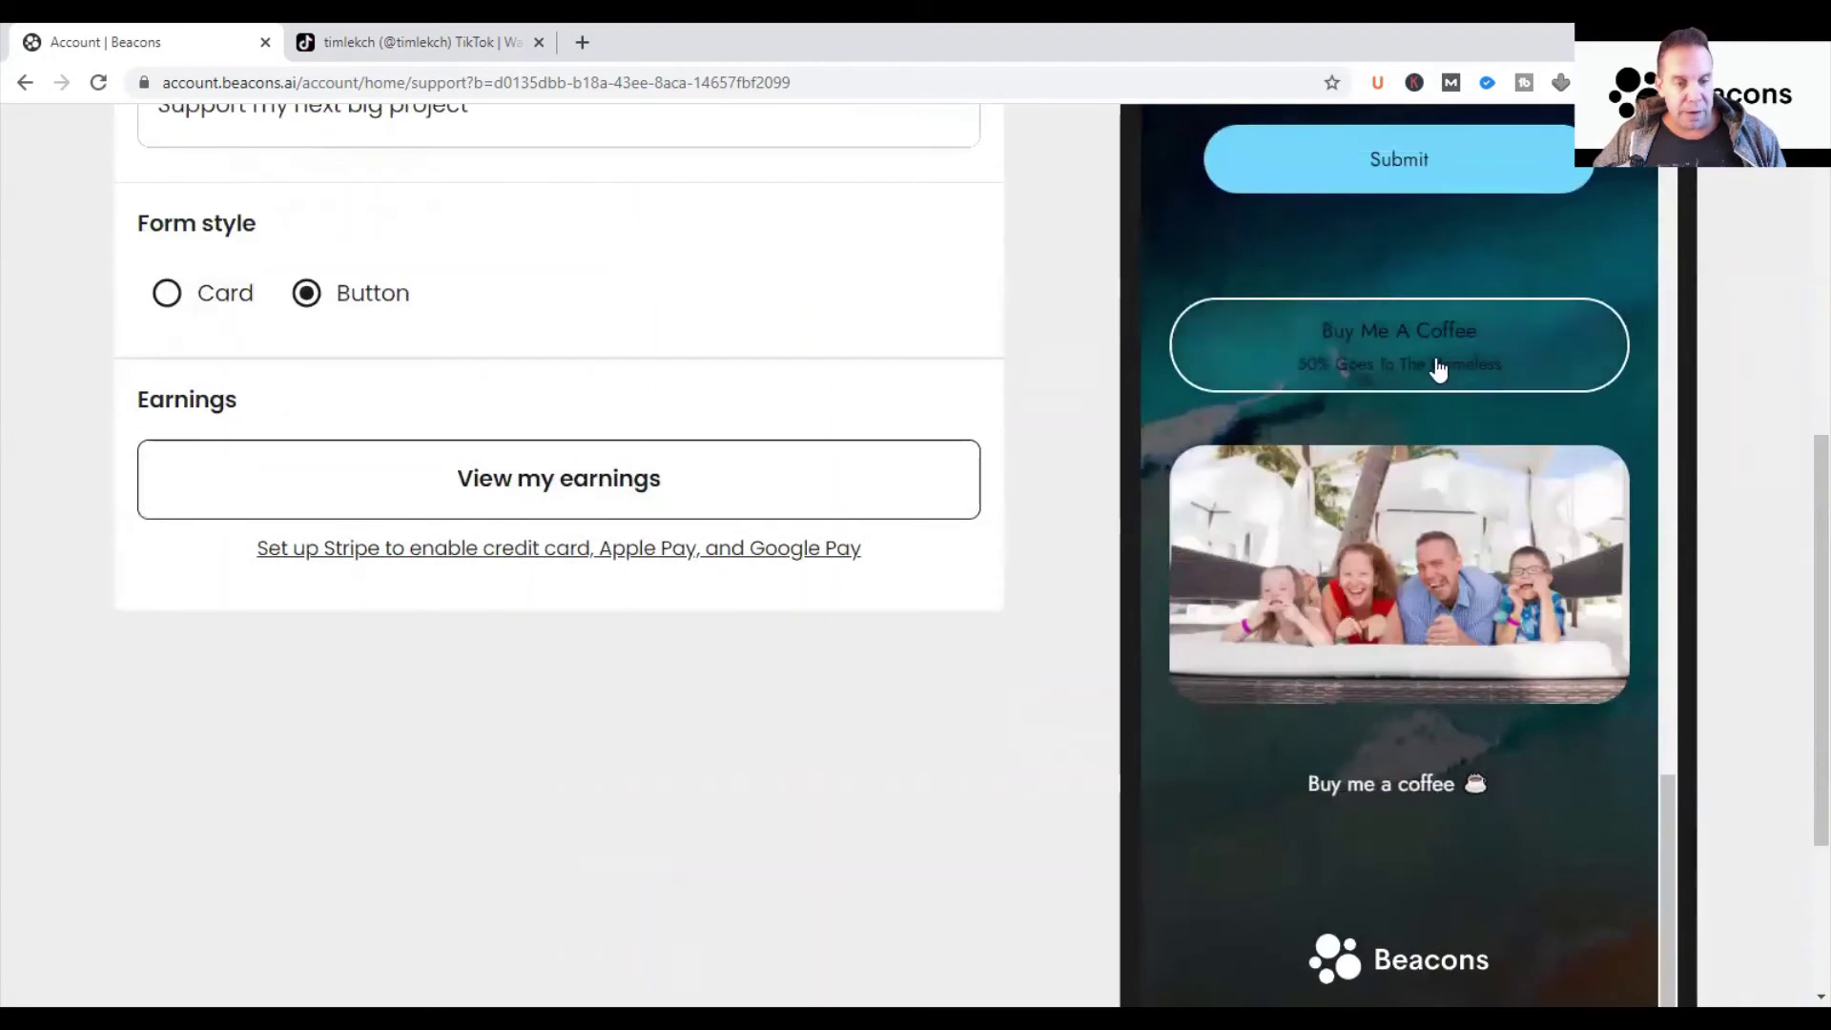
pyautogui.scroll(-2, 1799, 587)
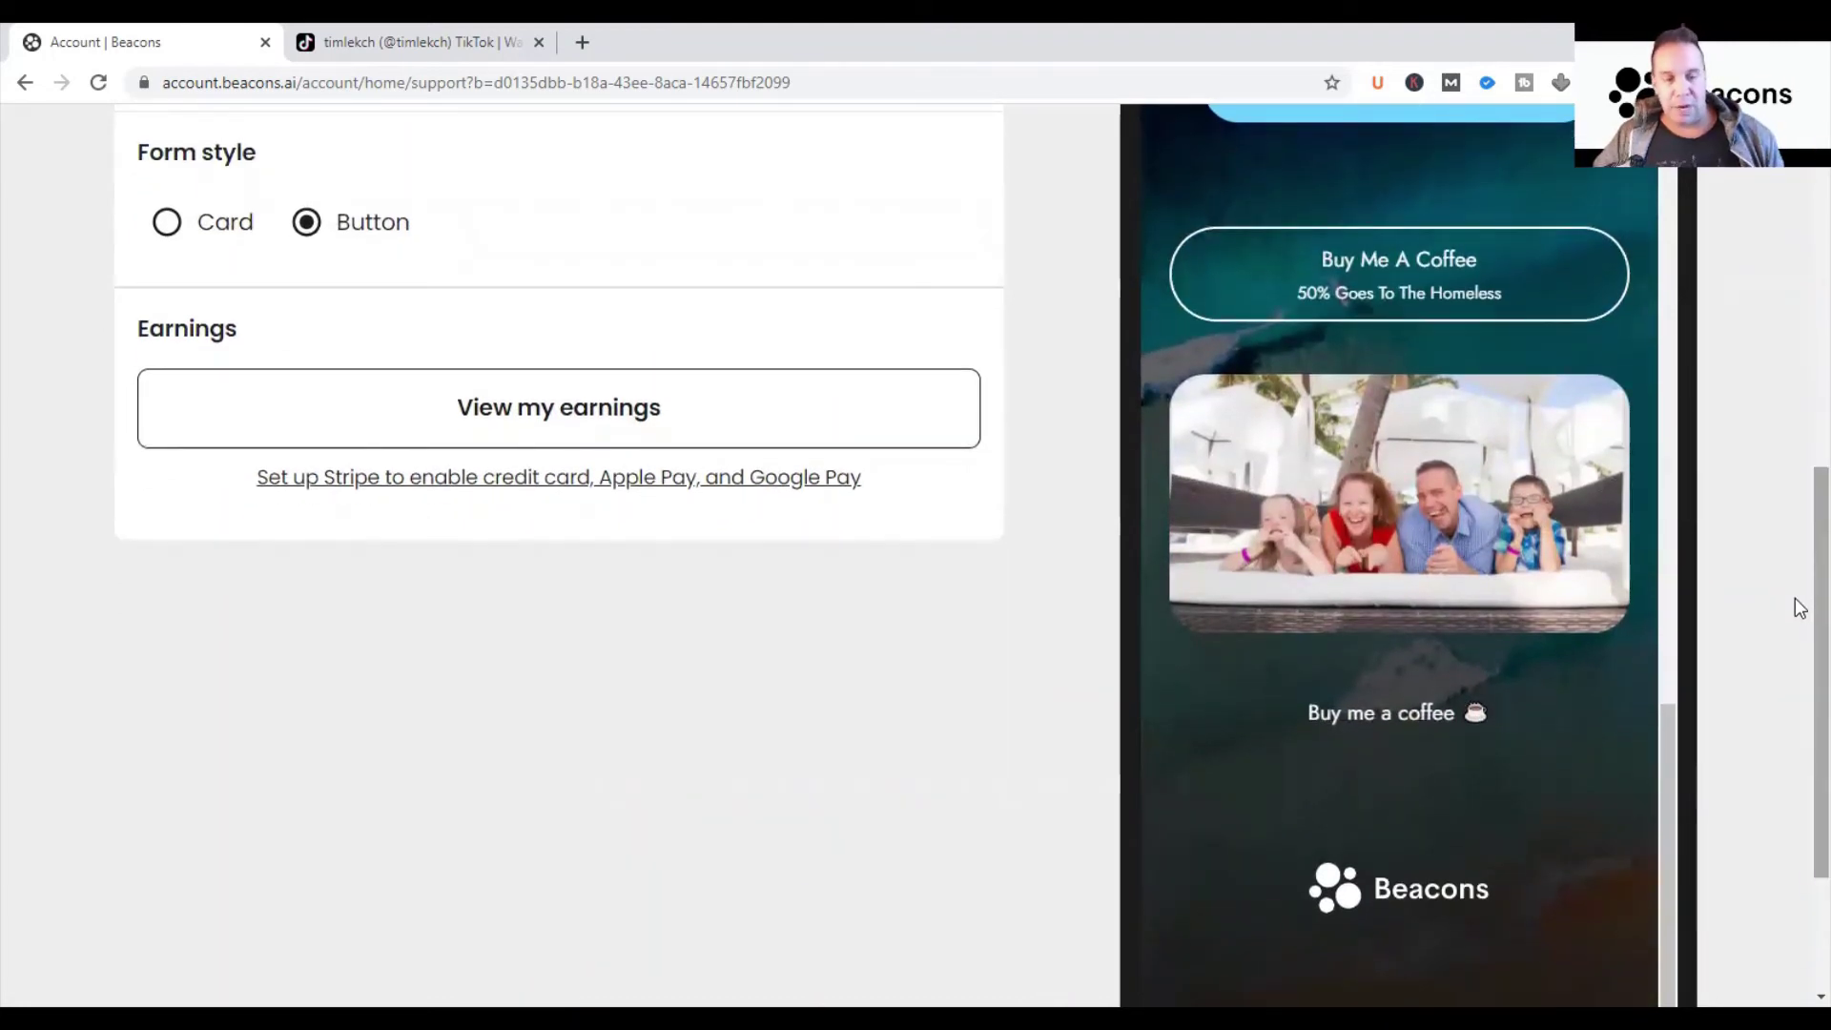
pyautogui.scroll(-1, 1800, 683)
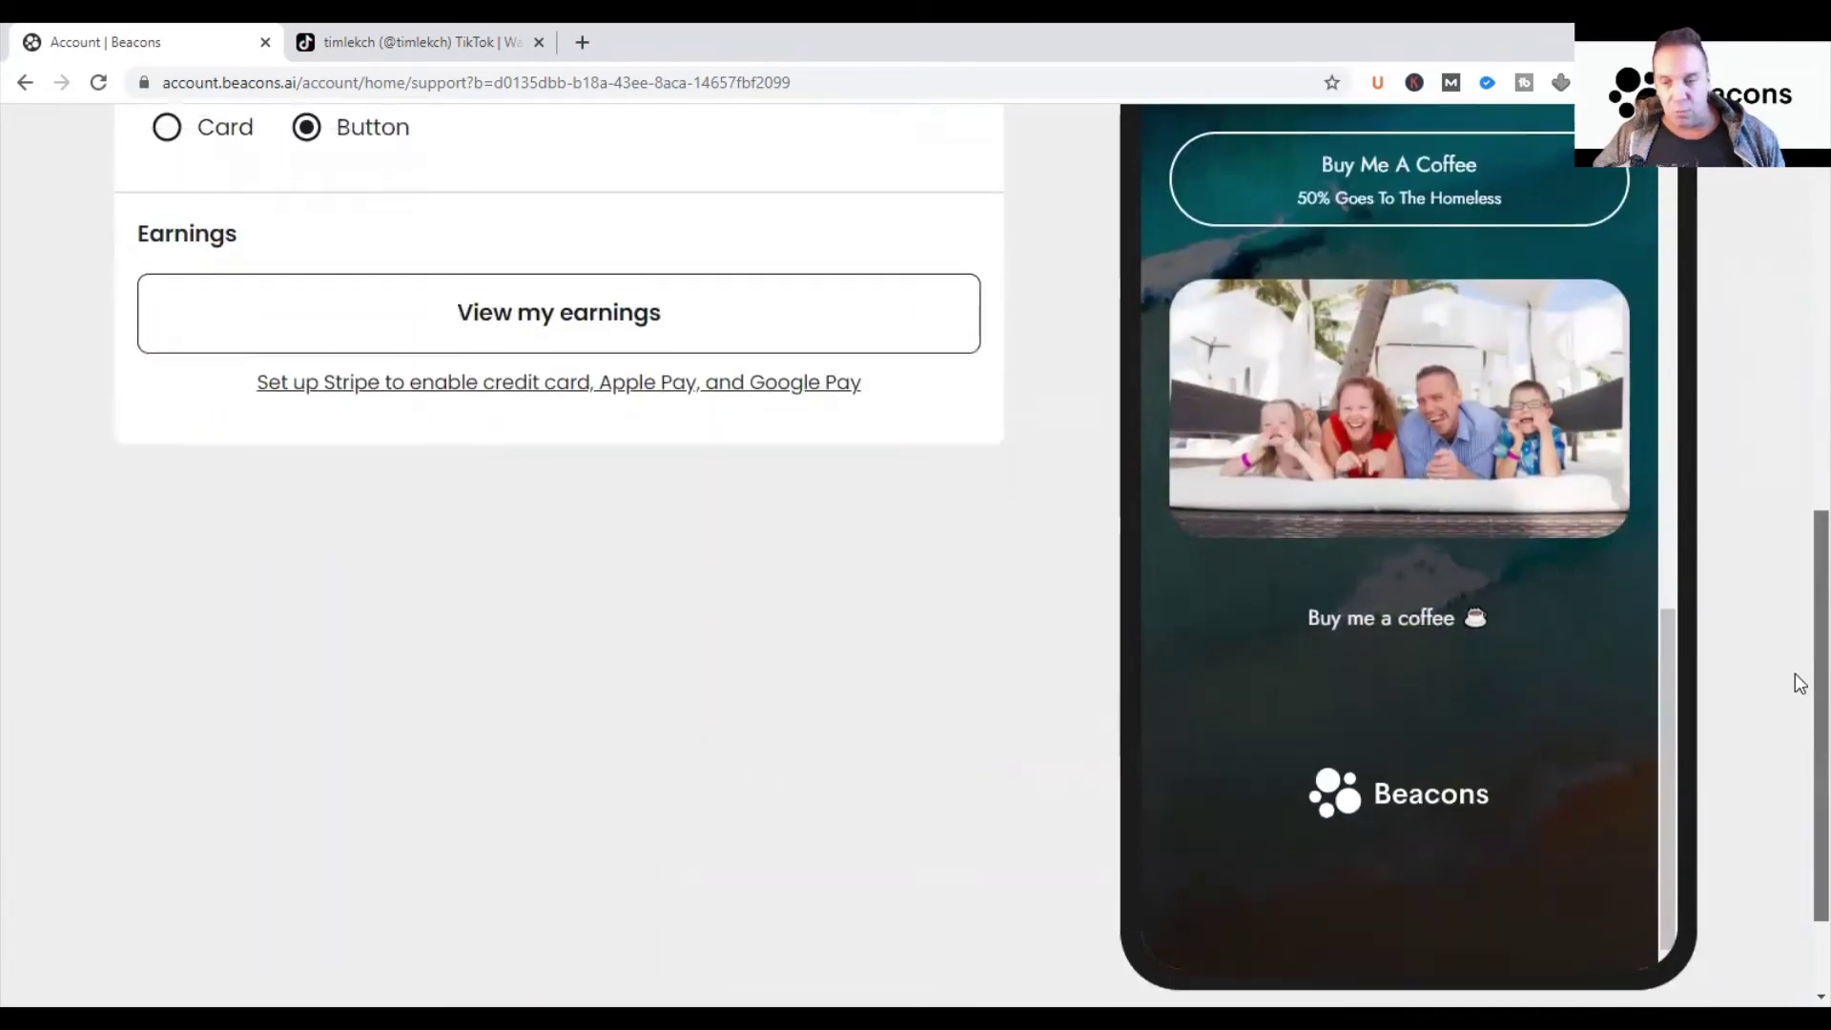
pyautogui.scroll(2, 1628, 675)
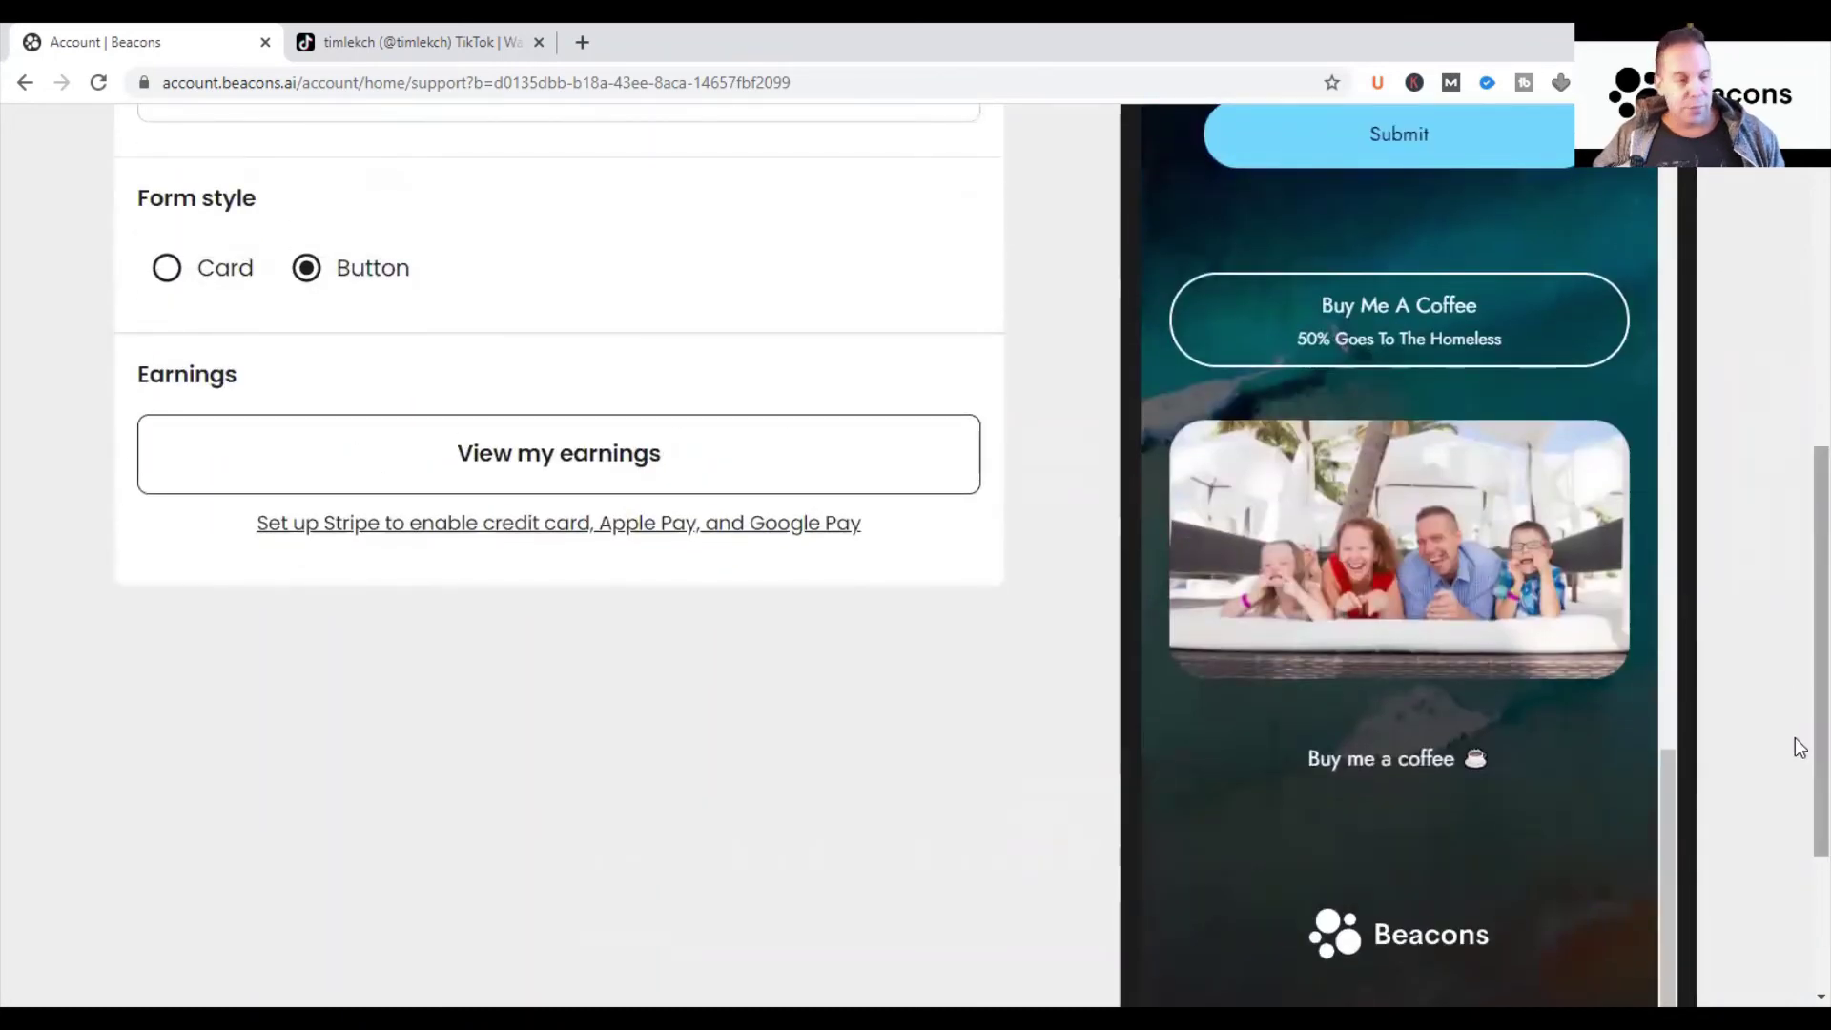
pyautogui.moveTo(1802, 743); pyautogui.dragTo(1802, 654)
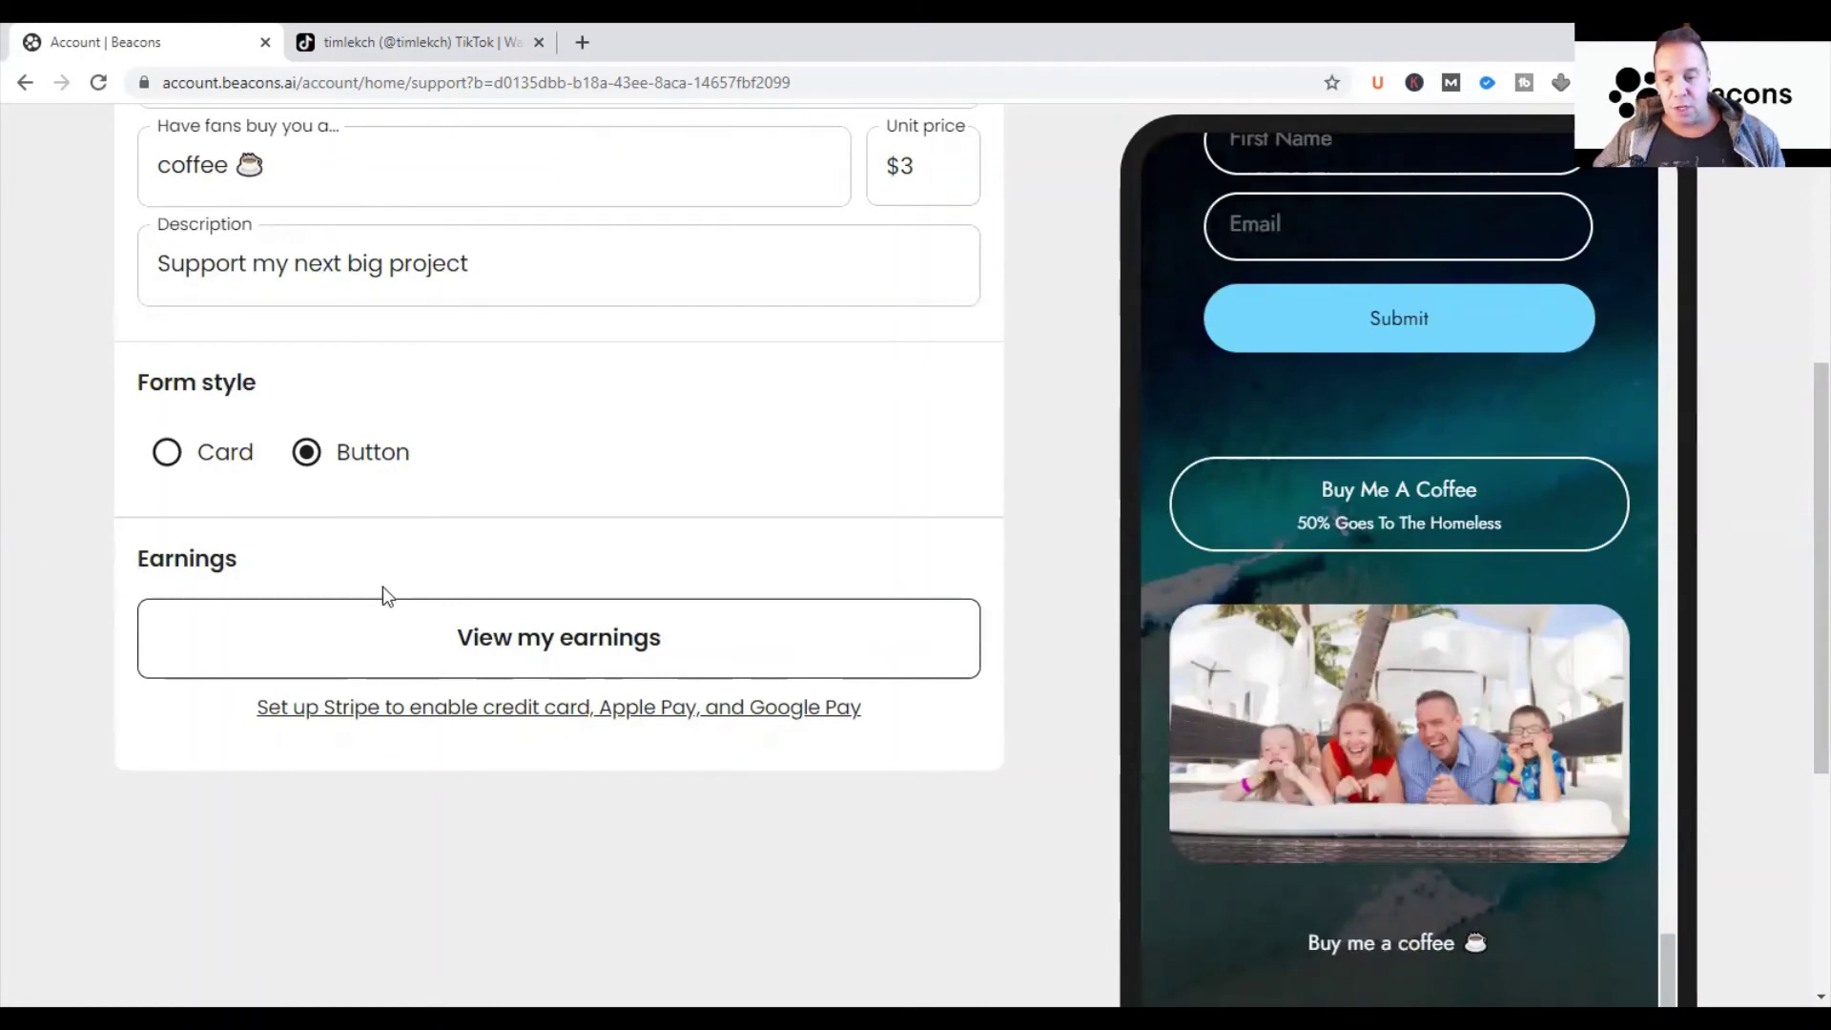
# Step: Set the Support block's form style to Card after trying Button
pyautogui.click(167, 454)
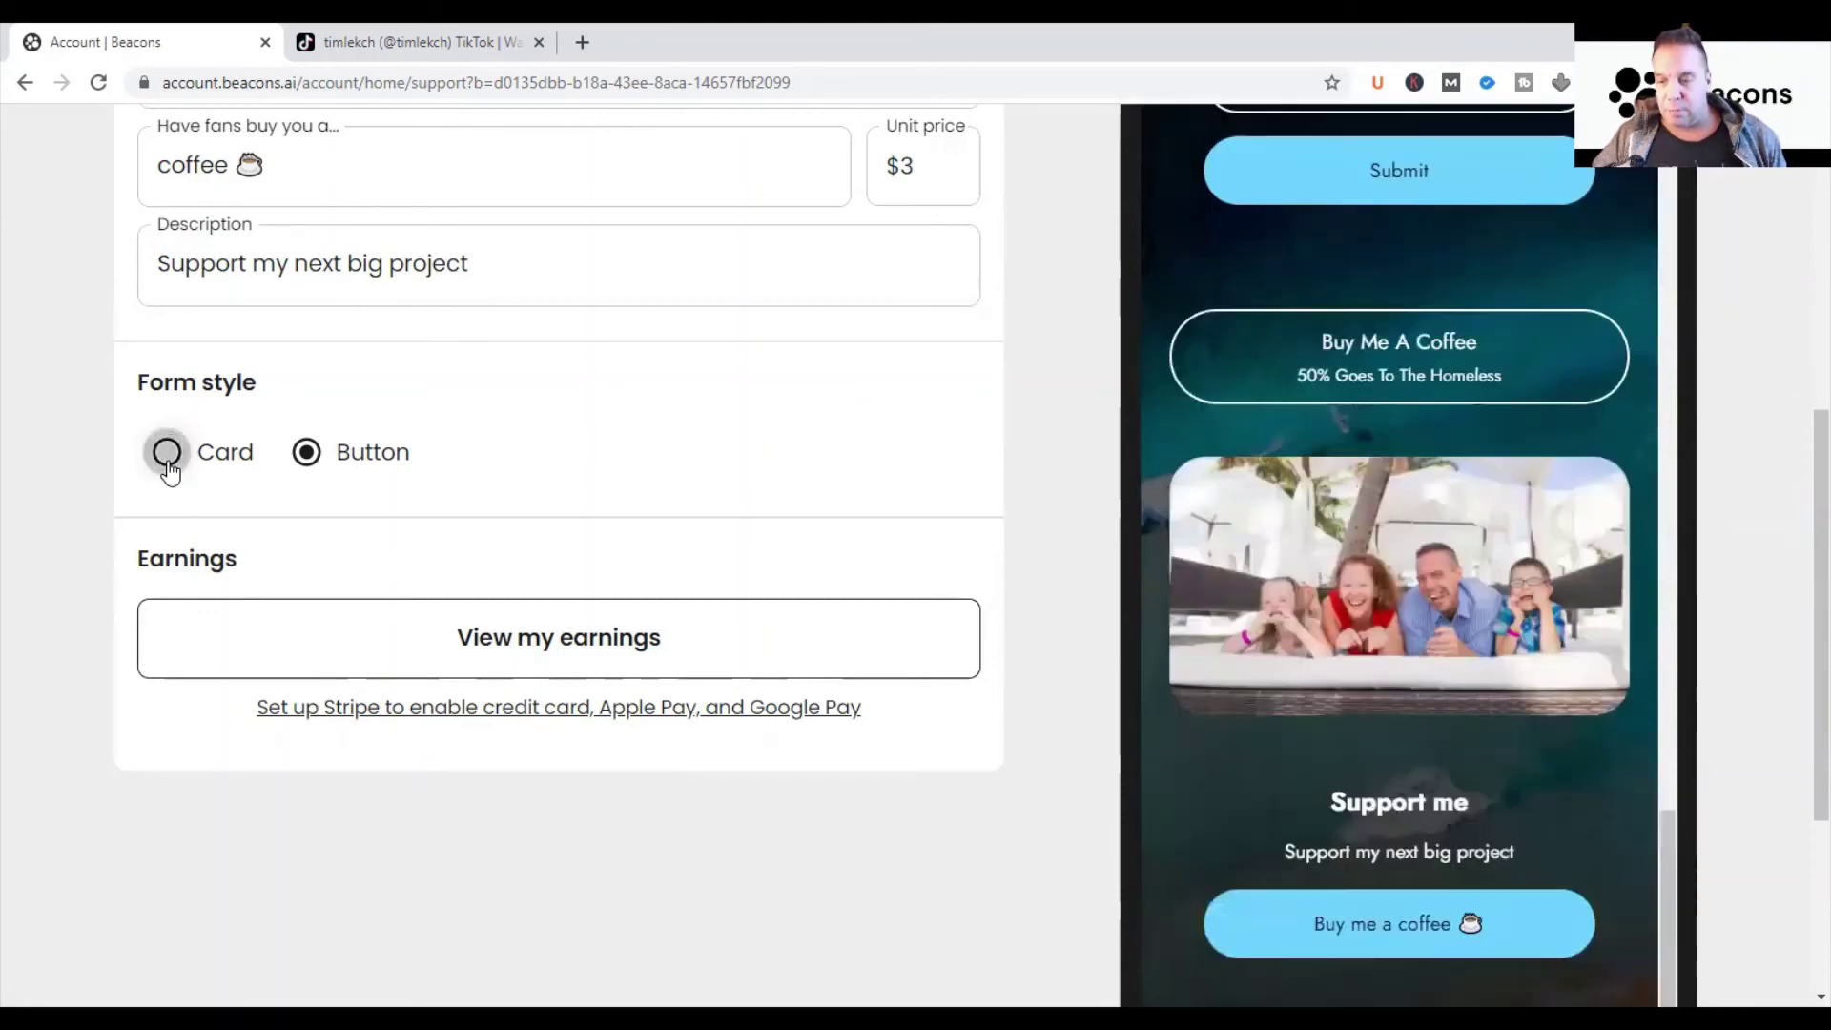
pyautogui.click(306, 453)
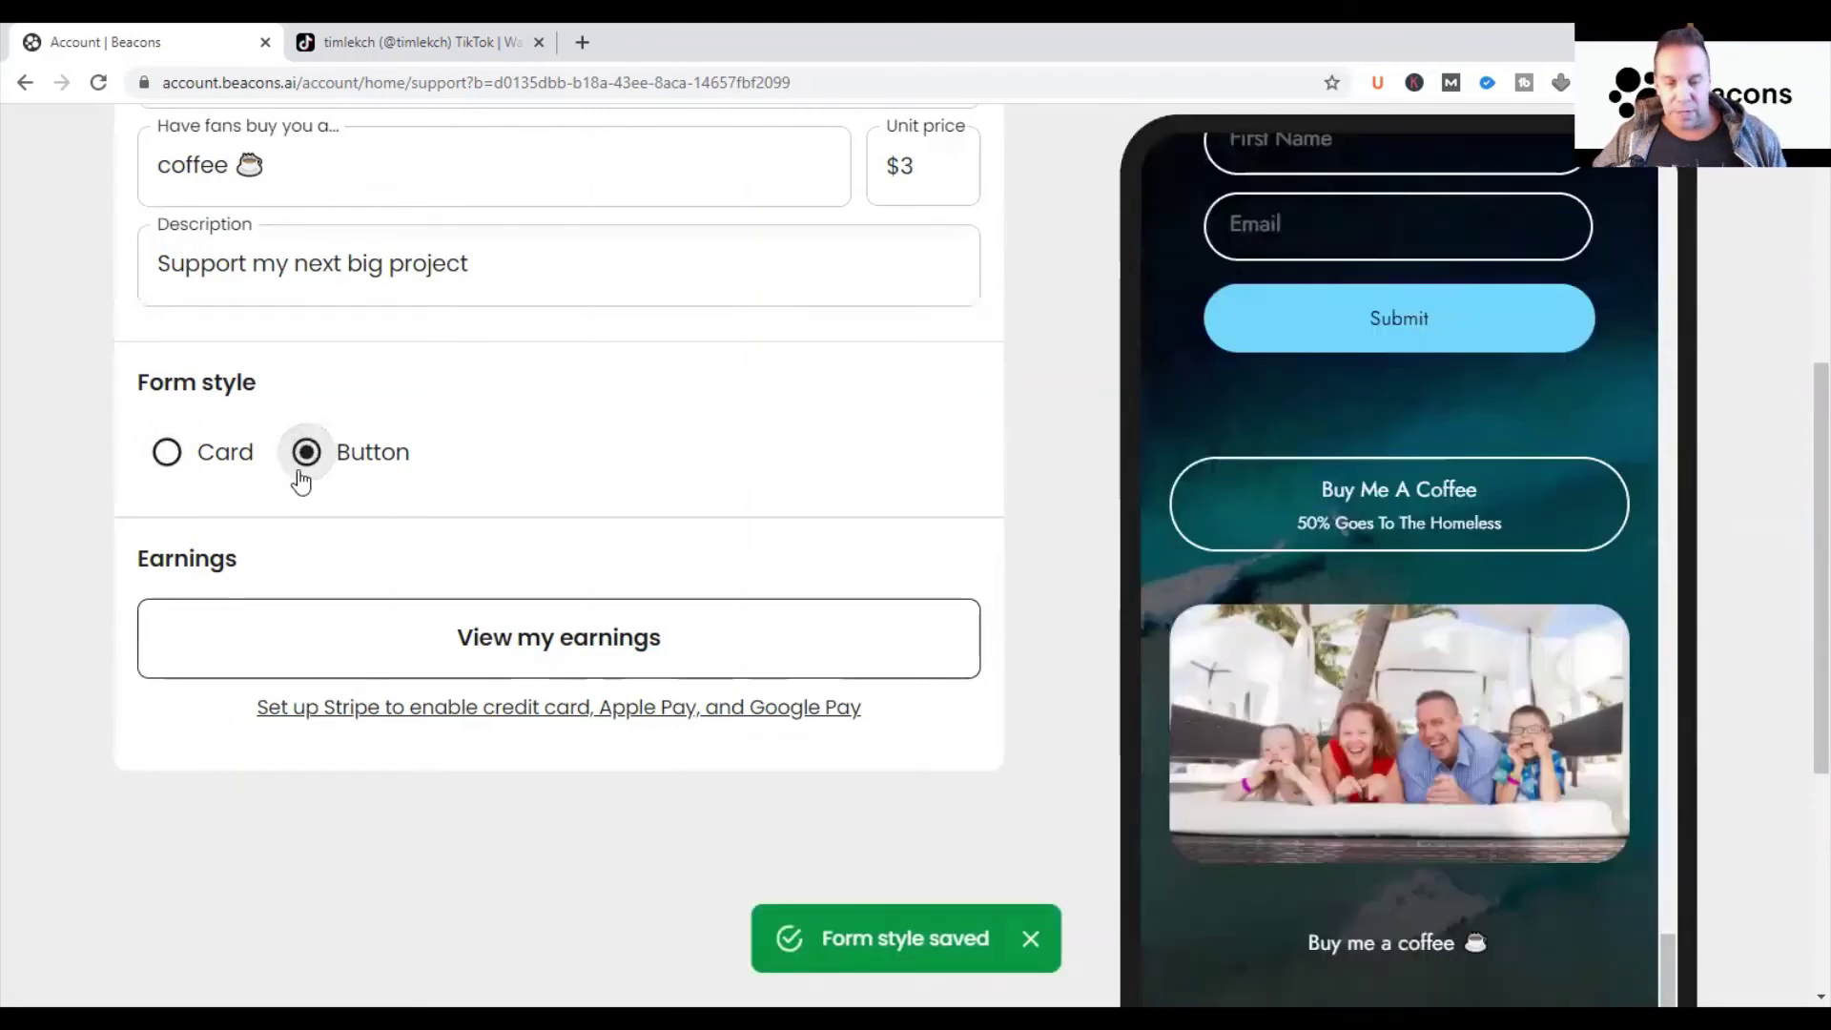
pyautogui.click(167, 452)
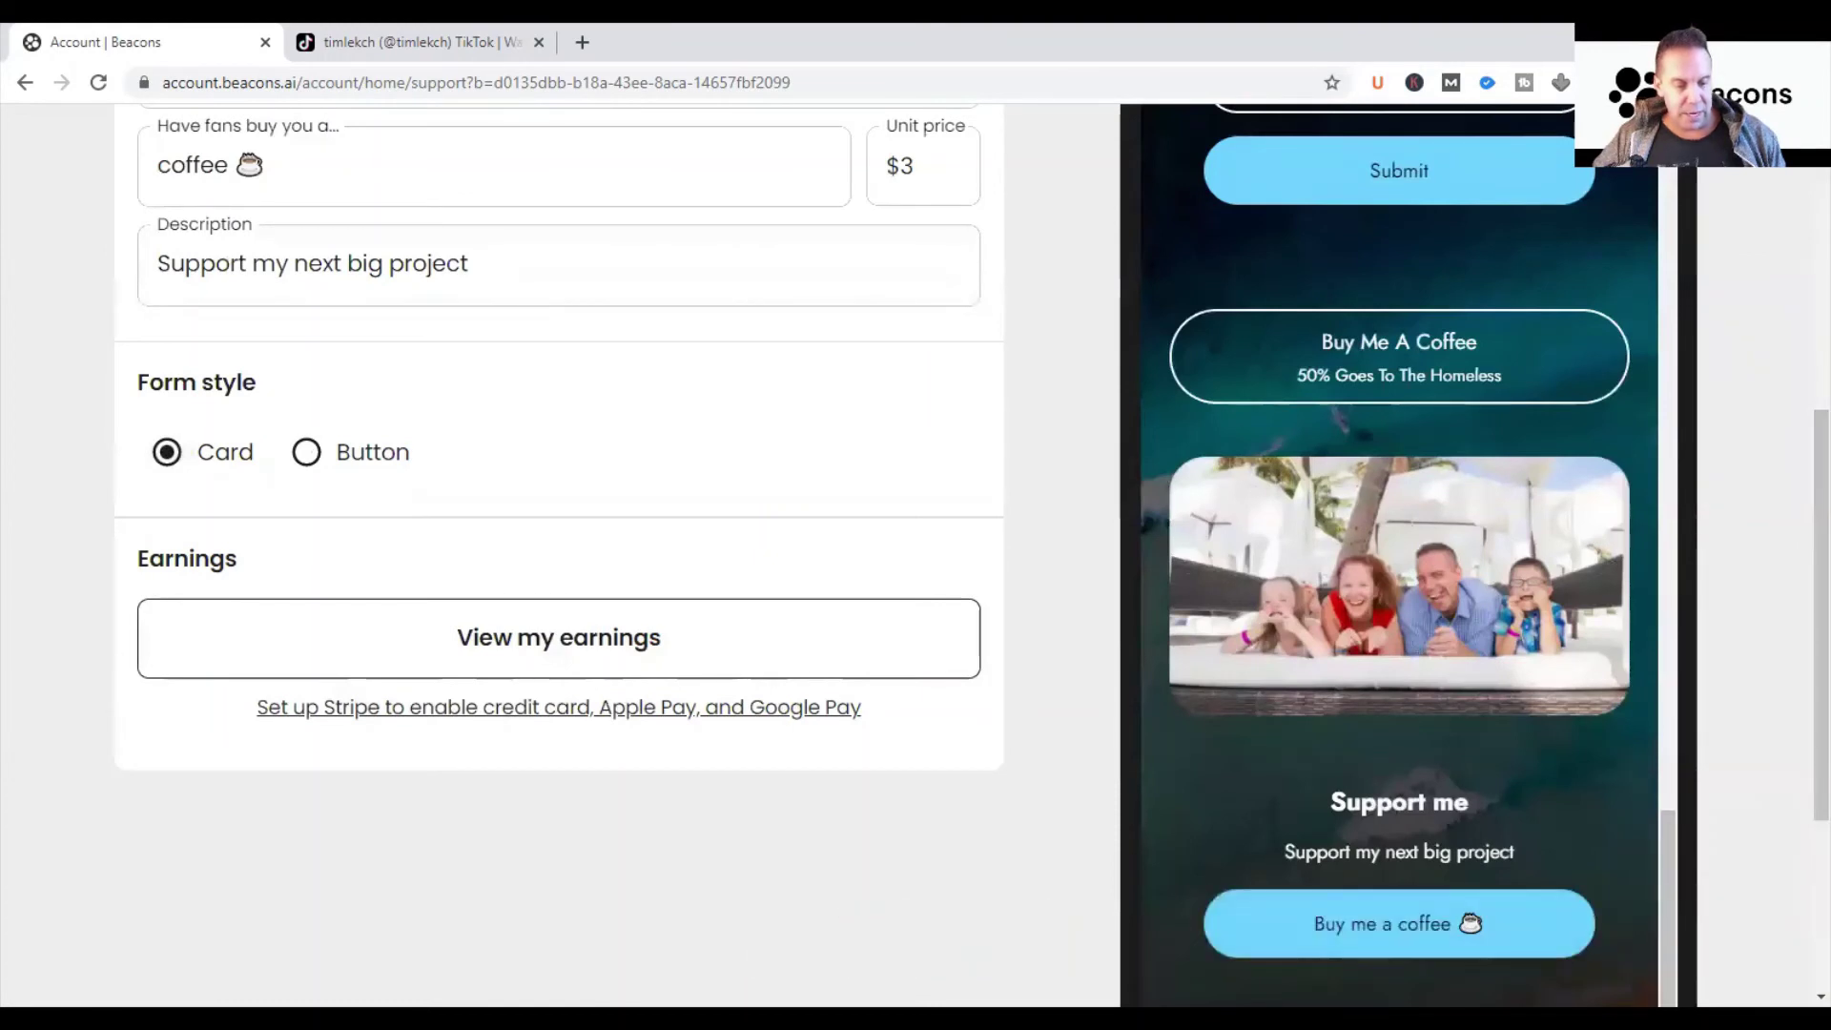
pyautogui.click(306, 454)
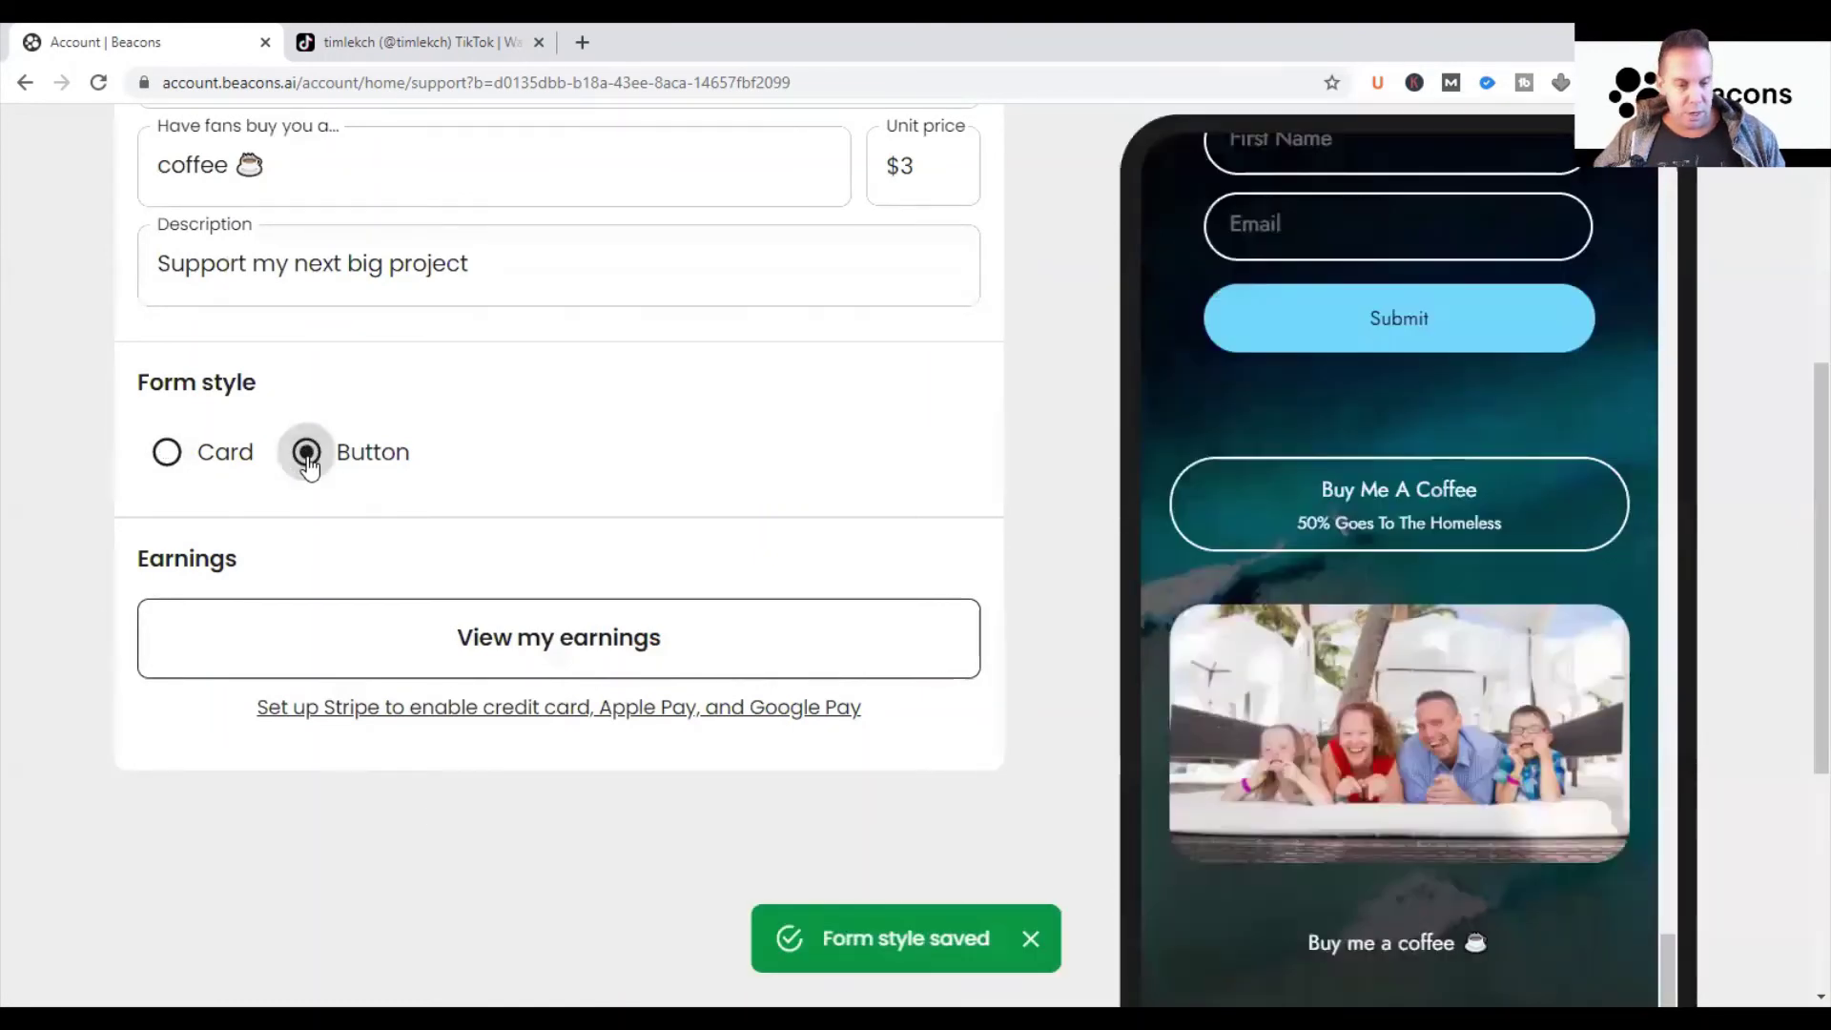
pyautogui.click(167, 452)
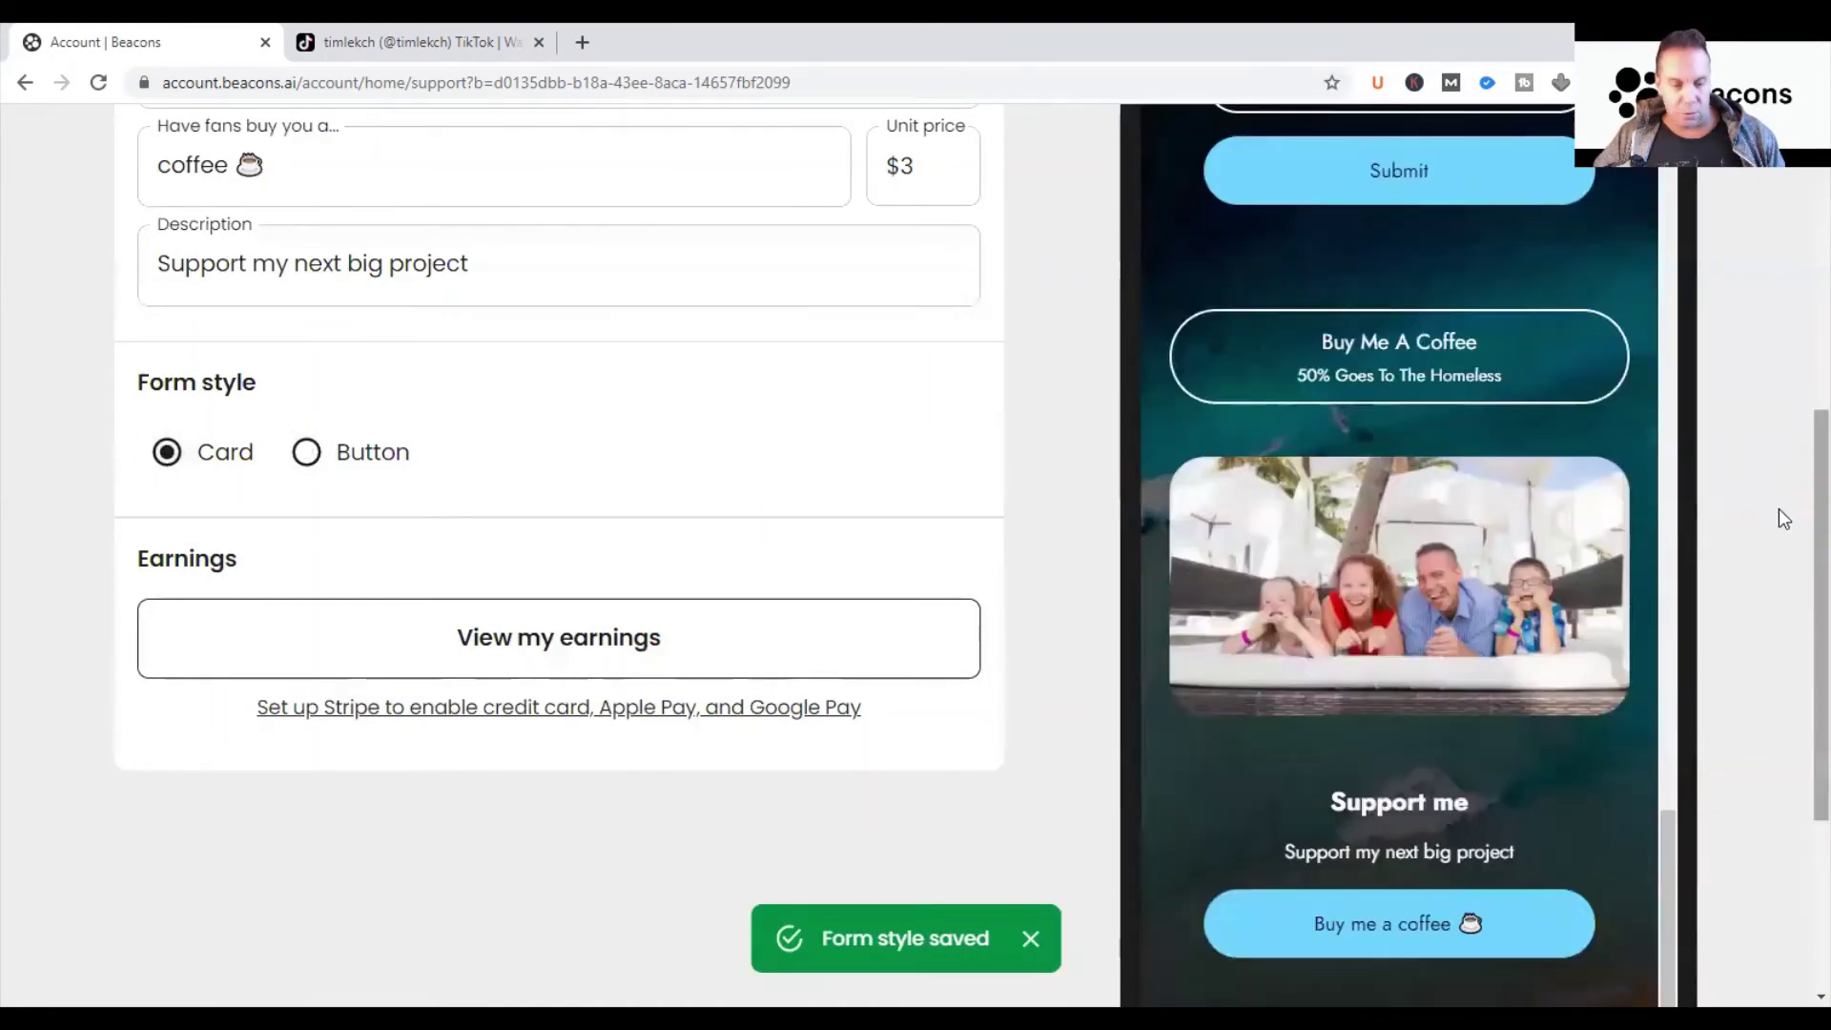
# Step: Check the phone preview's 'Support me' card with its $3 'Buy me a coffee ☕' button
pyautogui.scroll(-3, 1799, 530)
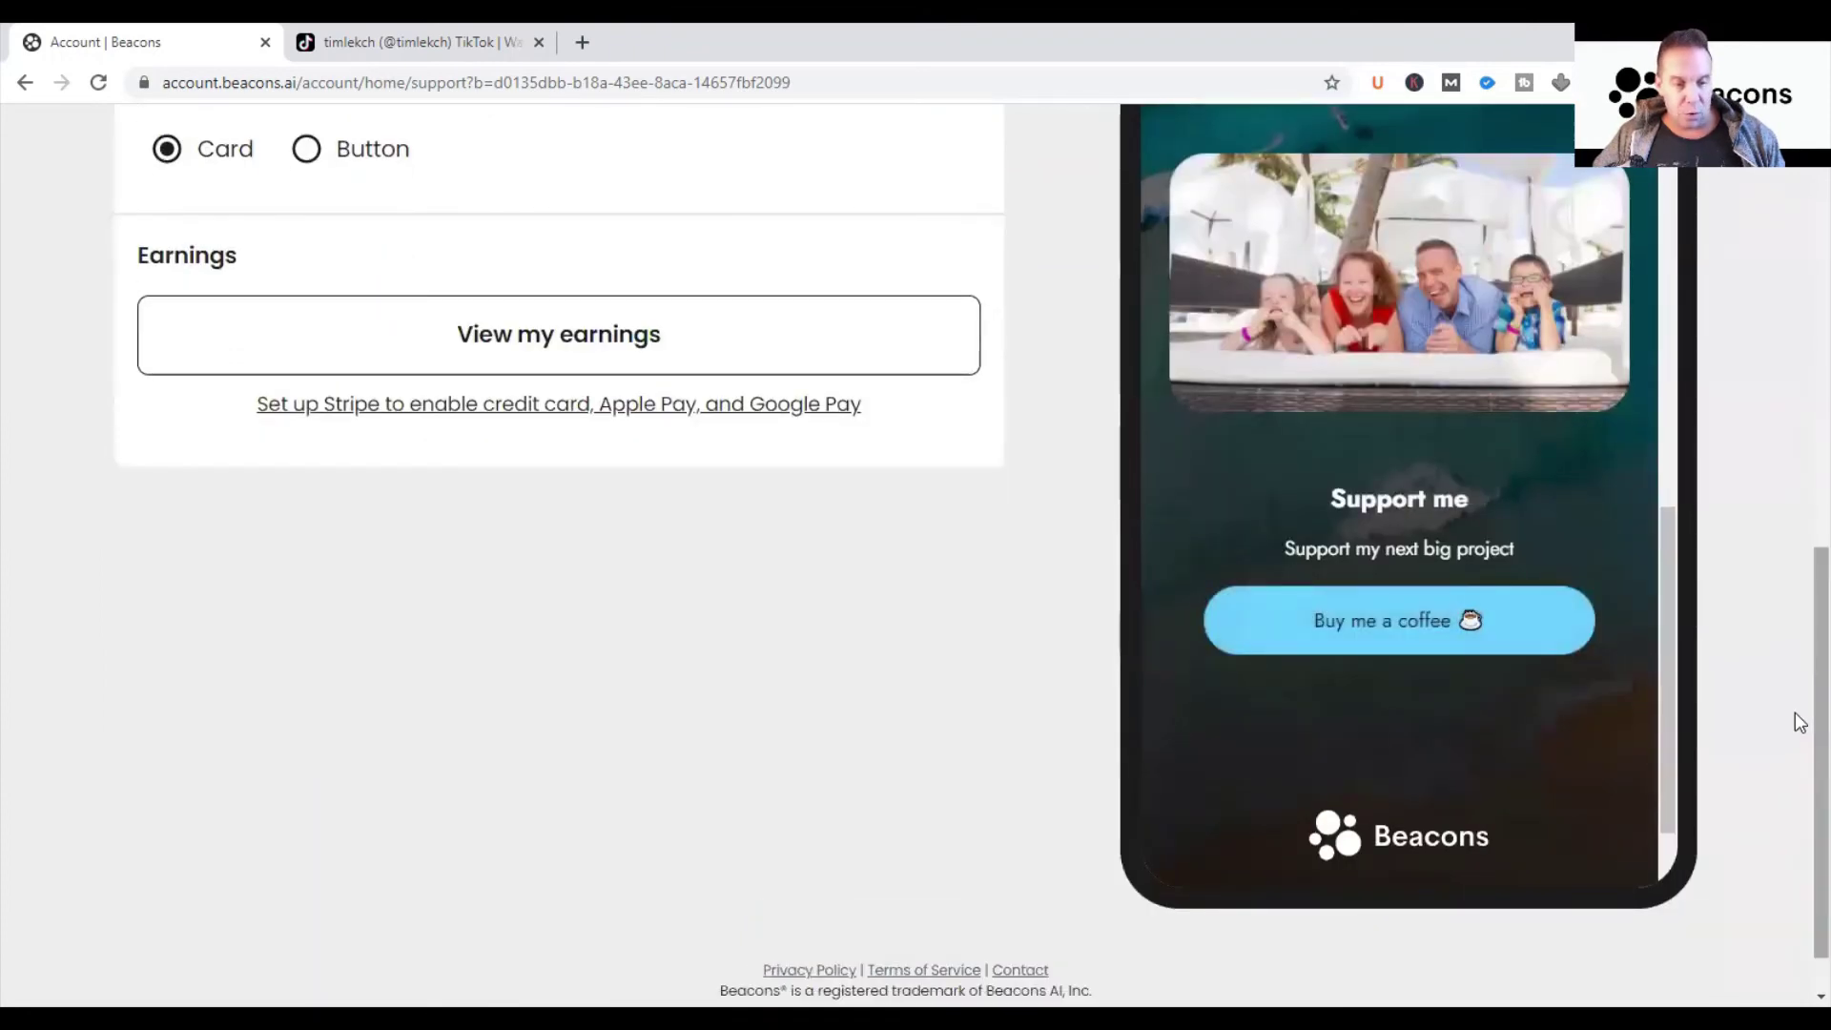
pyautogui.scroll(6, 1798, 687)
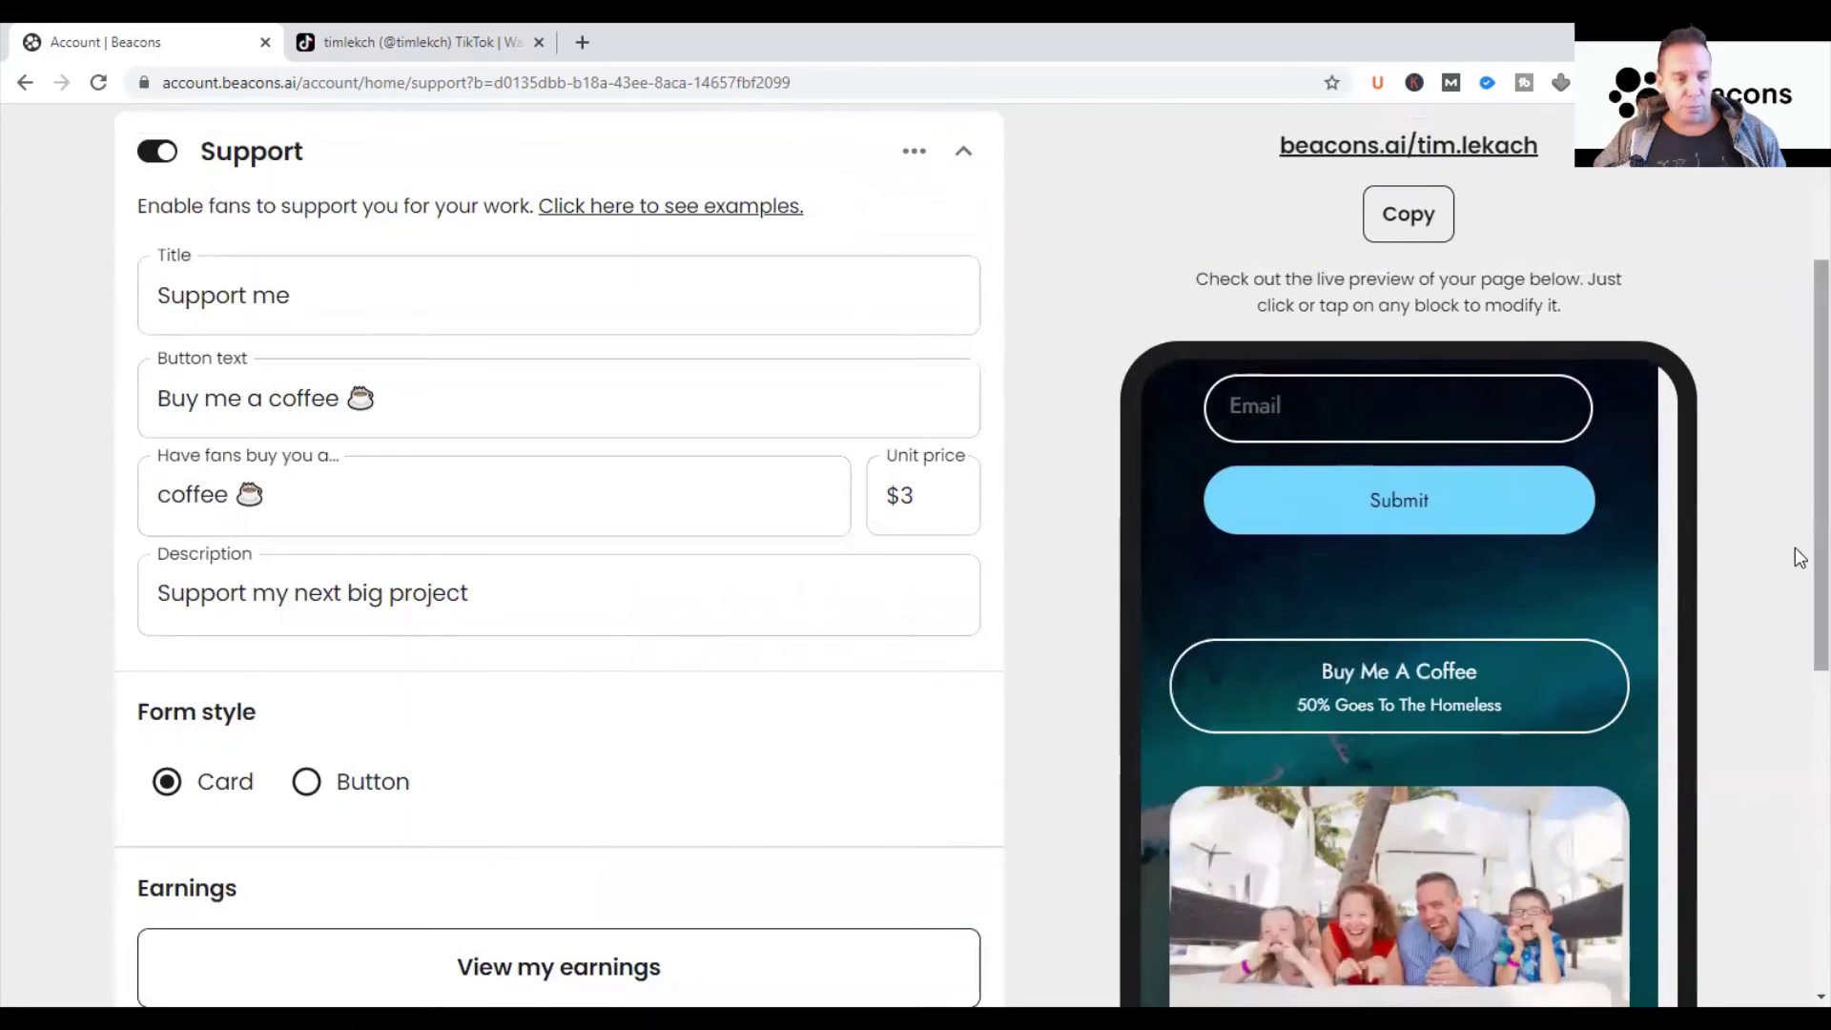
pyautogui.scroll(-2, 1799, 562)
pyautogui.scroll(-2, 1799, 687)
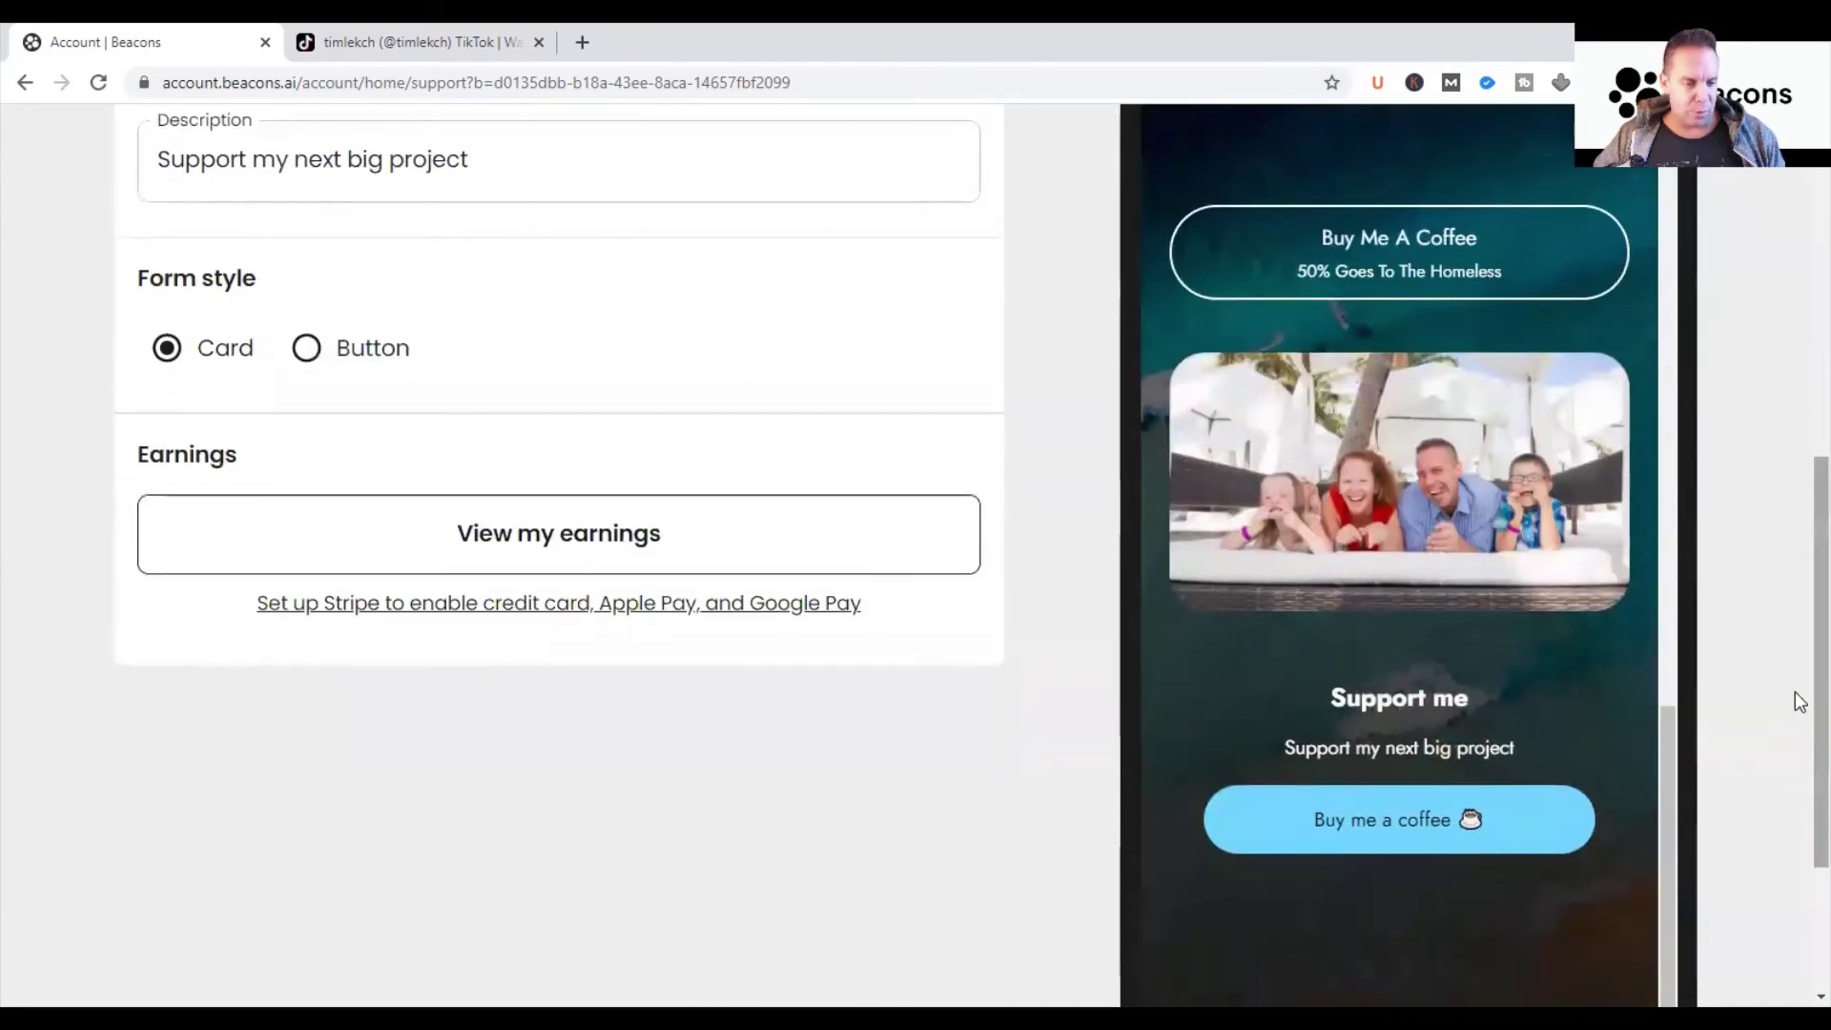
pyautogui.scroll(4, 1799, 592)
pyautogui.scroll(-3, 1799, 601)
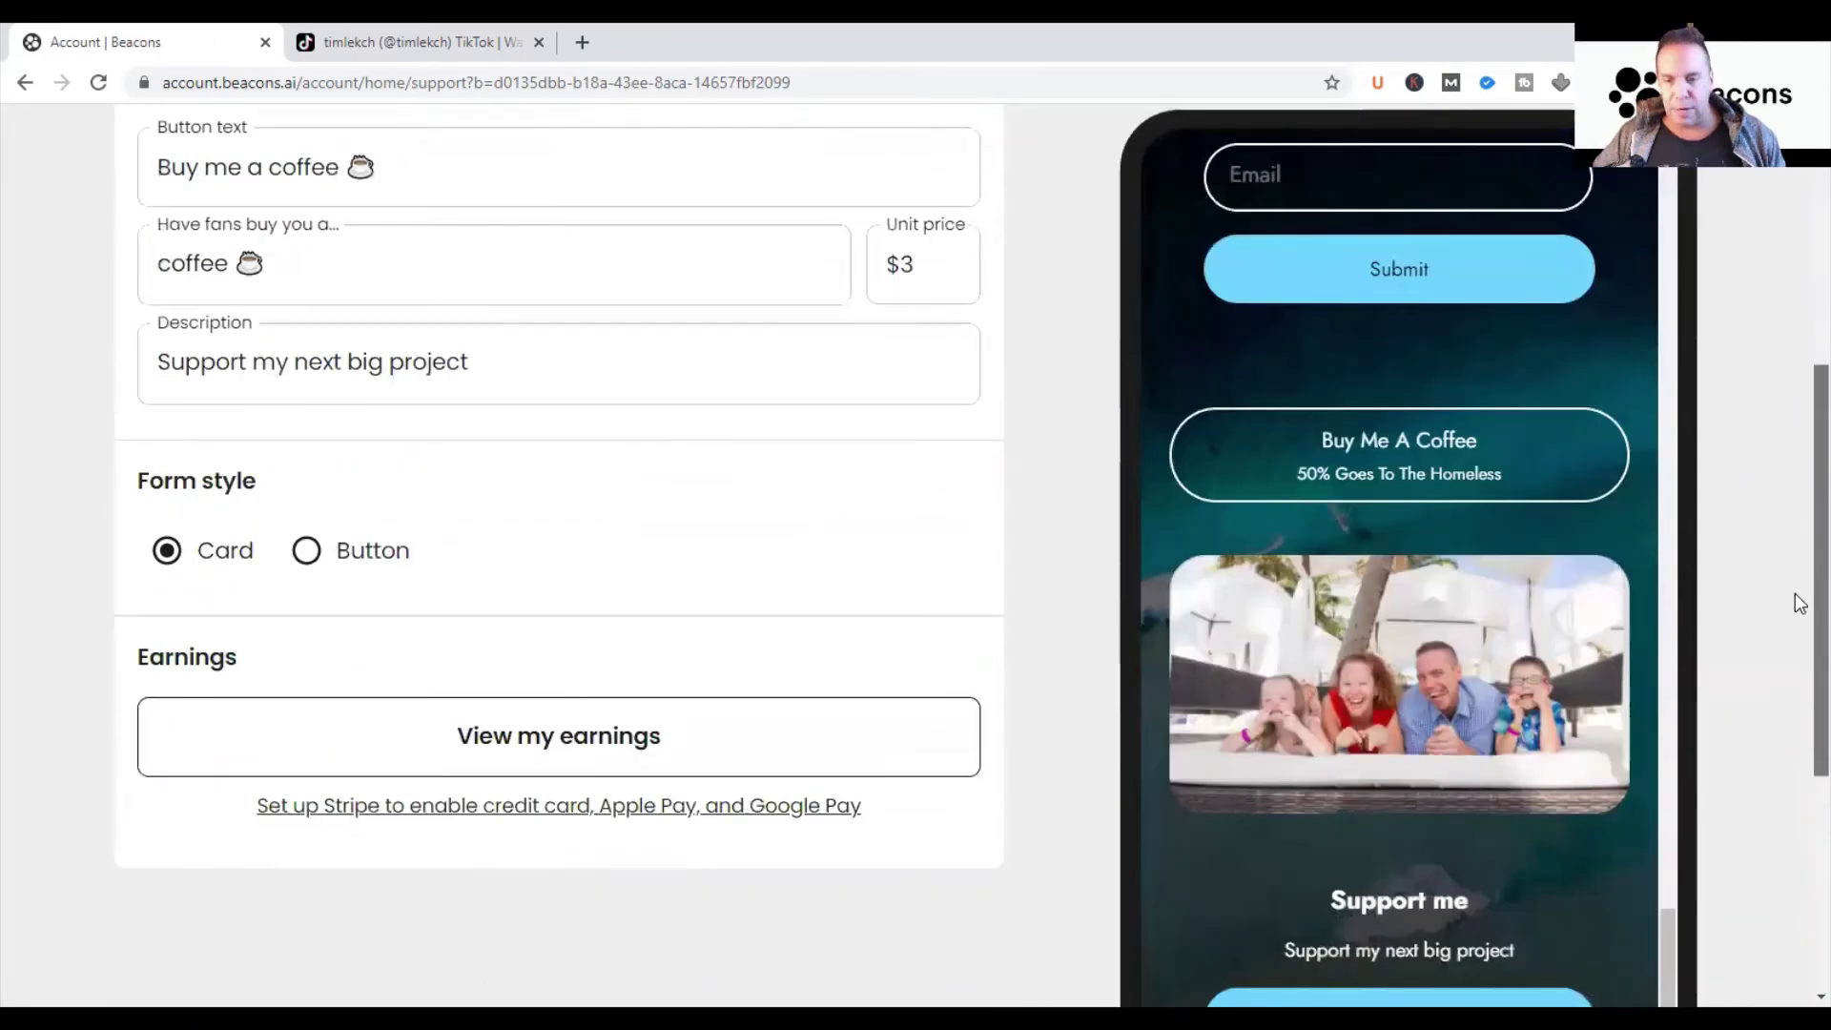
pyautogui.scroll(-3, 1798, 610)
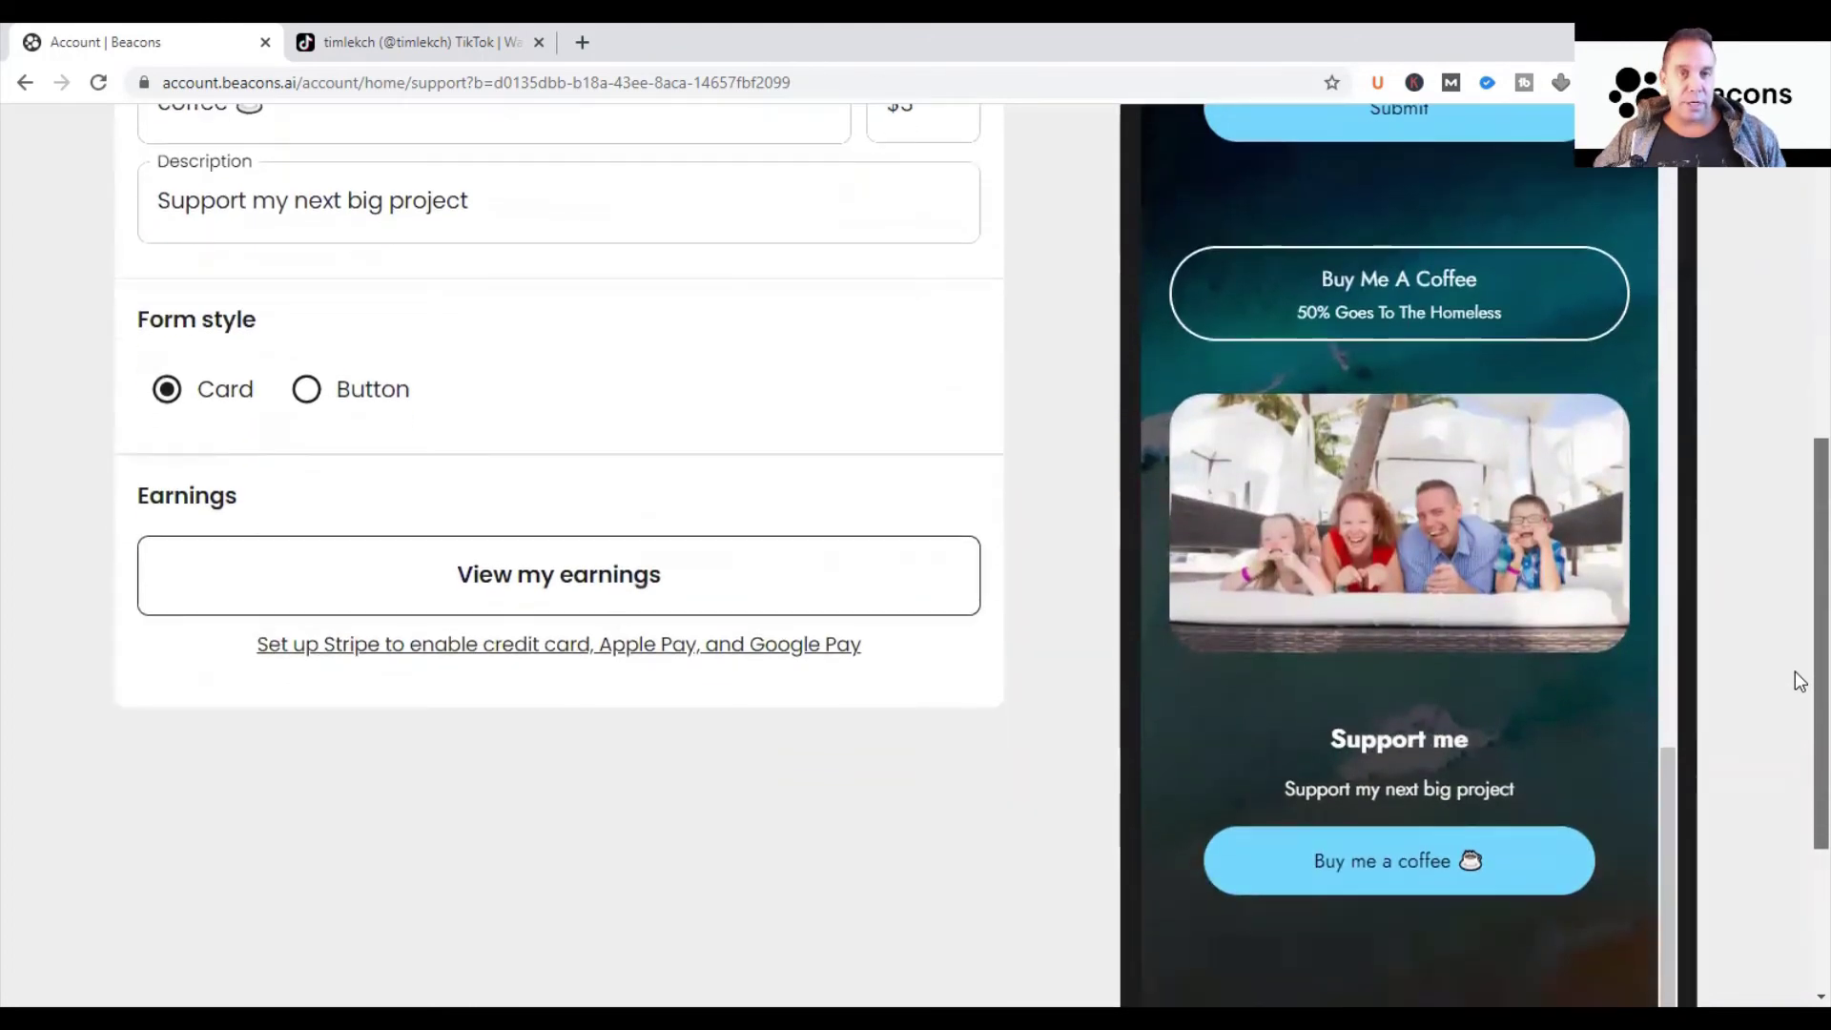
pyautogui.scroll(5, 1796, 495)
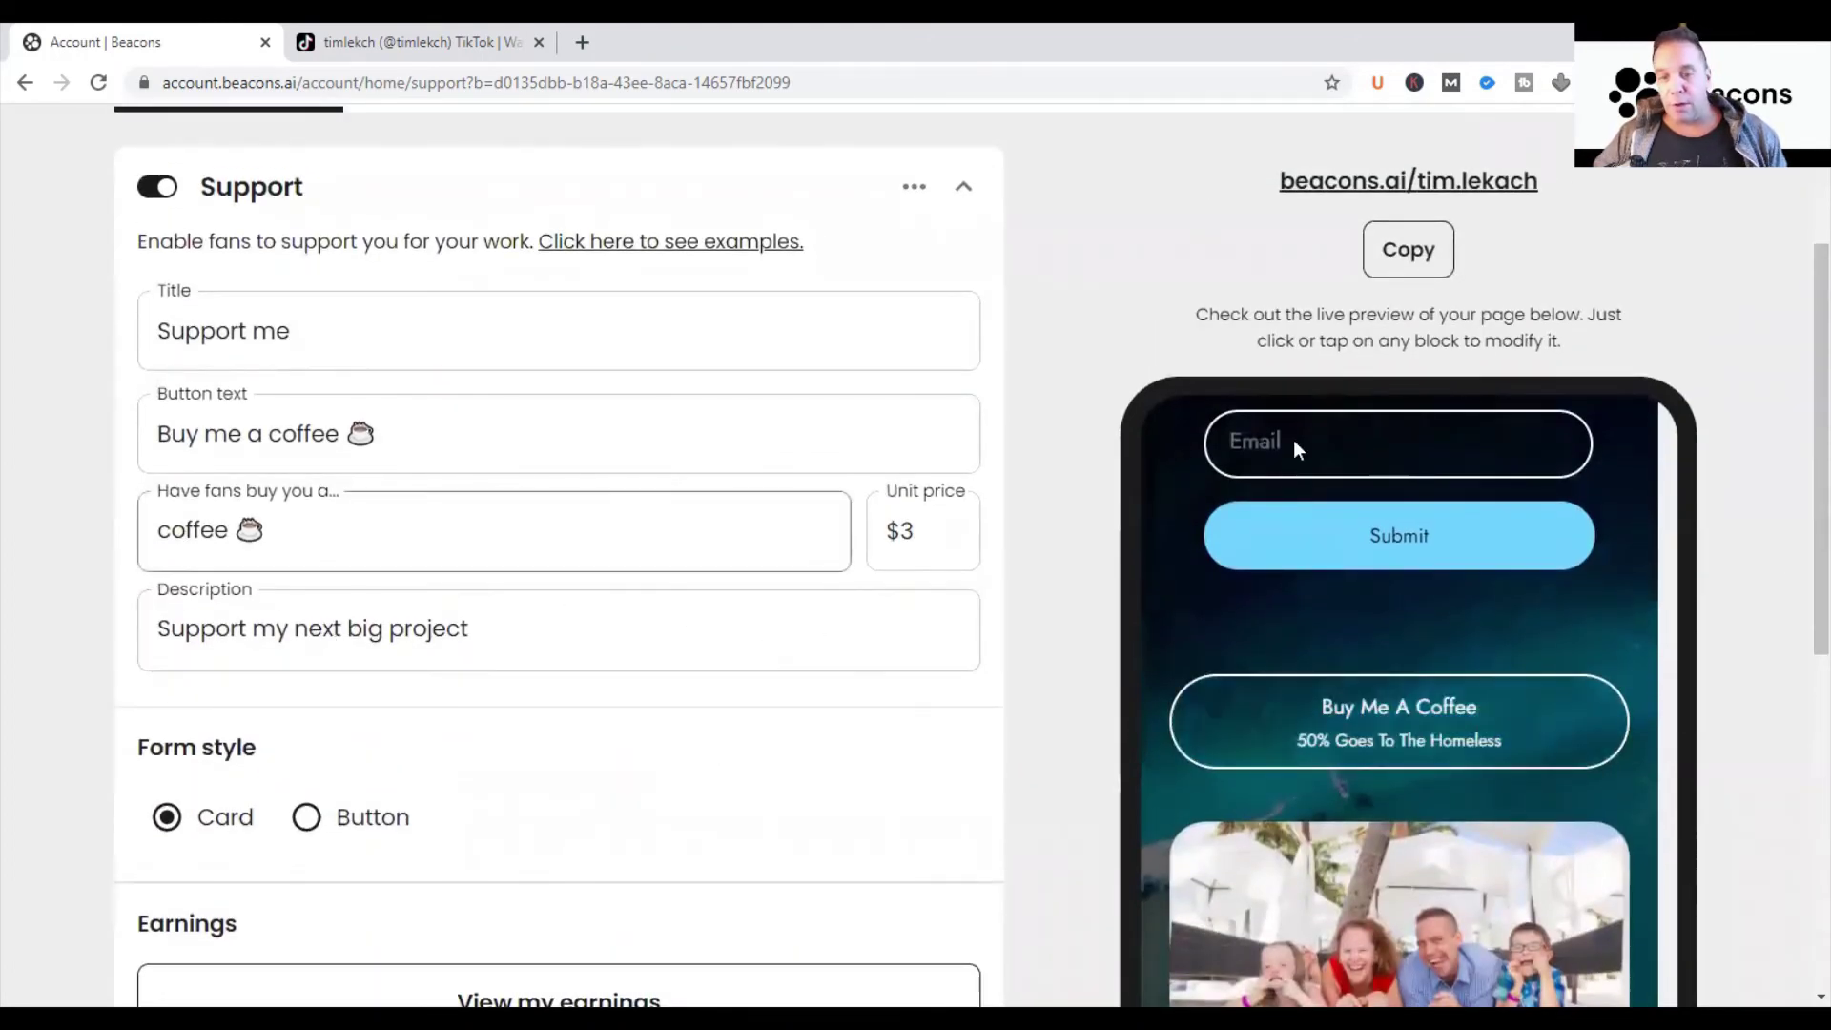
# Step: Switch the Support block off and collapse its settings
pyautogui.click(157, 186)
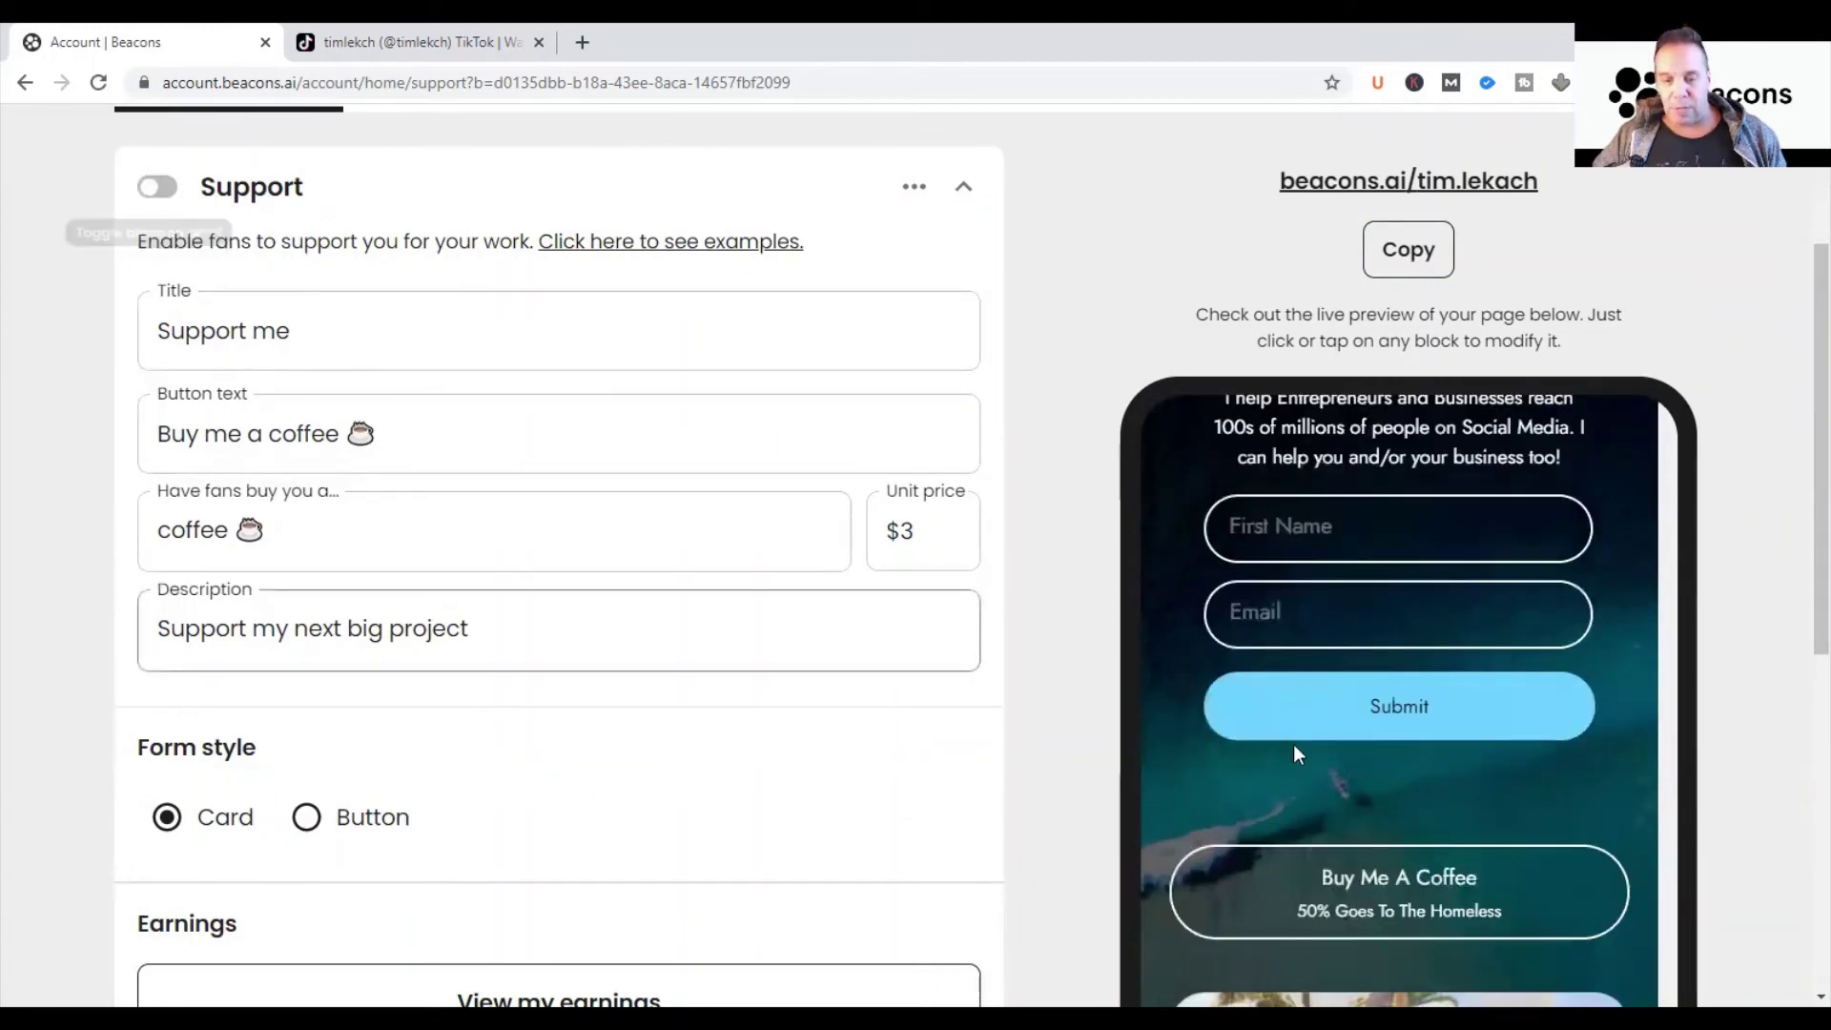
pyautogui.scroll(-1, 1798, 468)
pyautogui.scroll(4, 1798, 381)
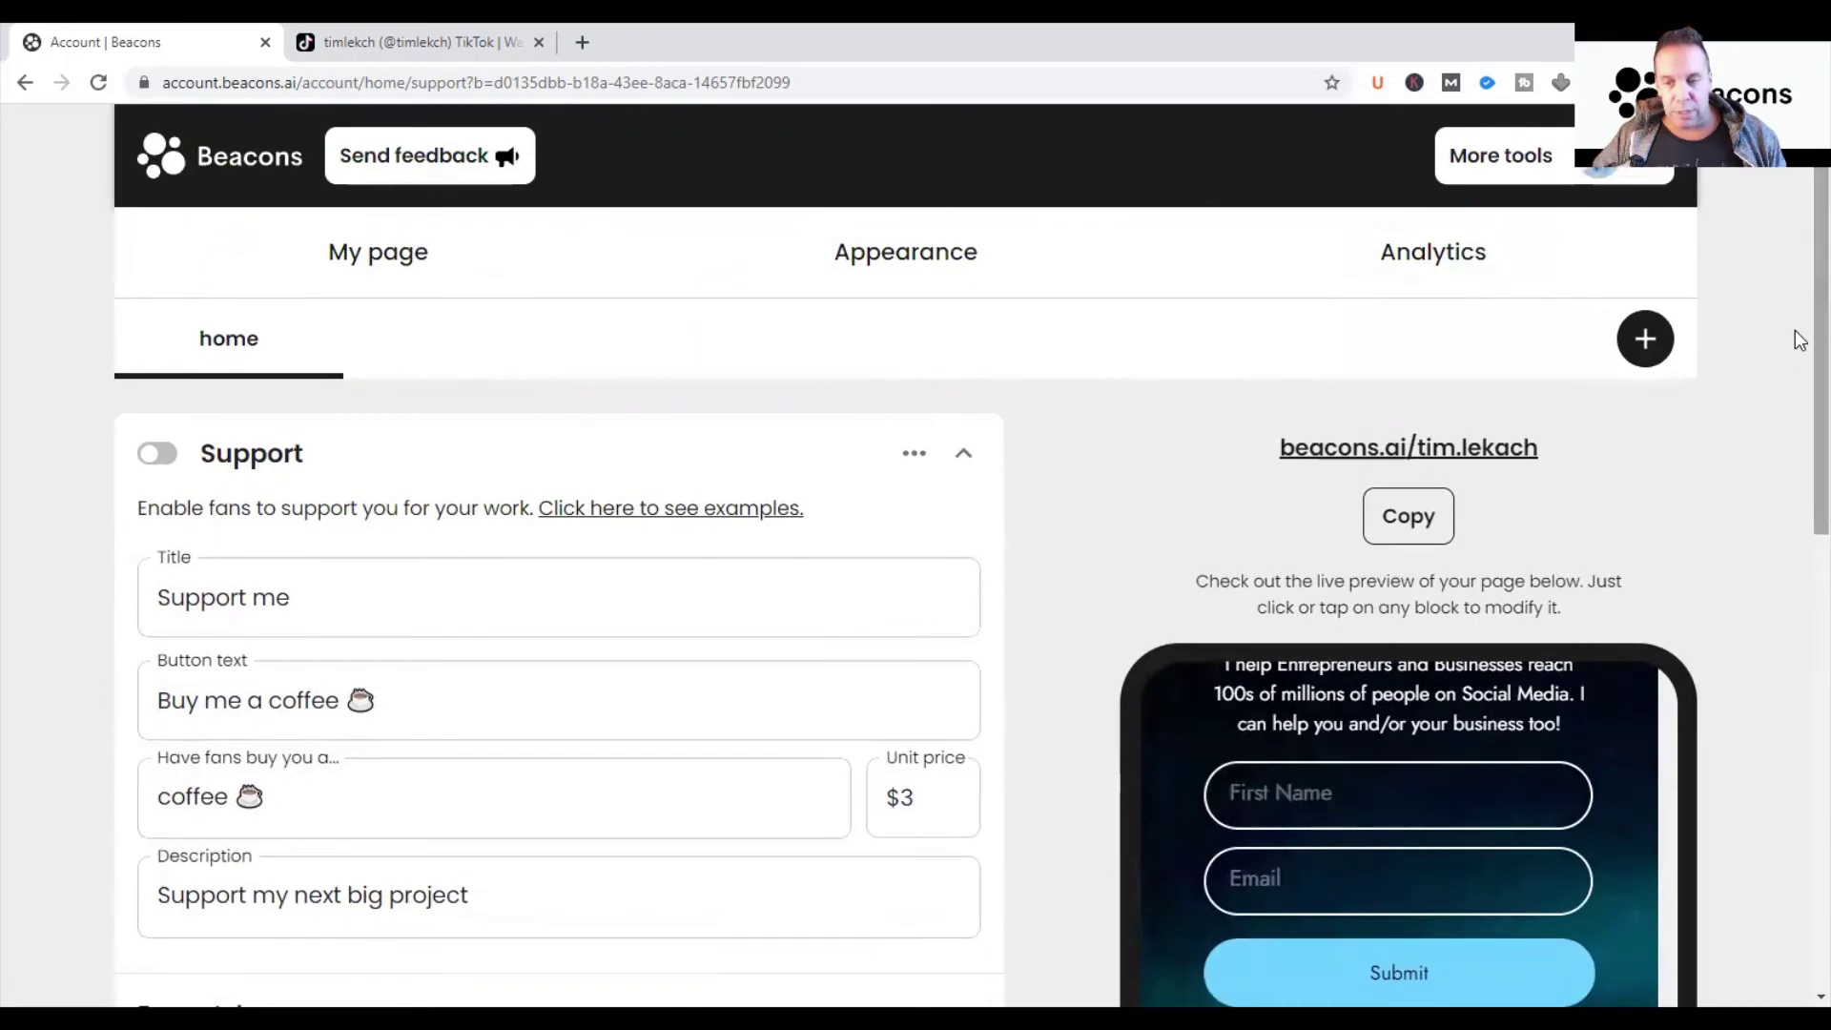
pyautogui.click(968, 457)
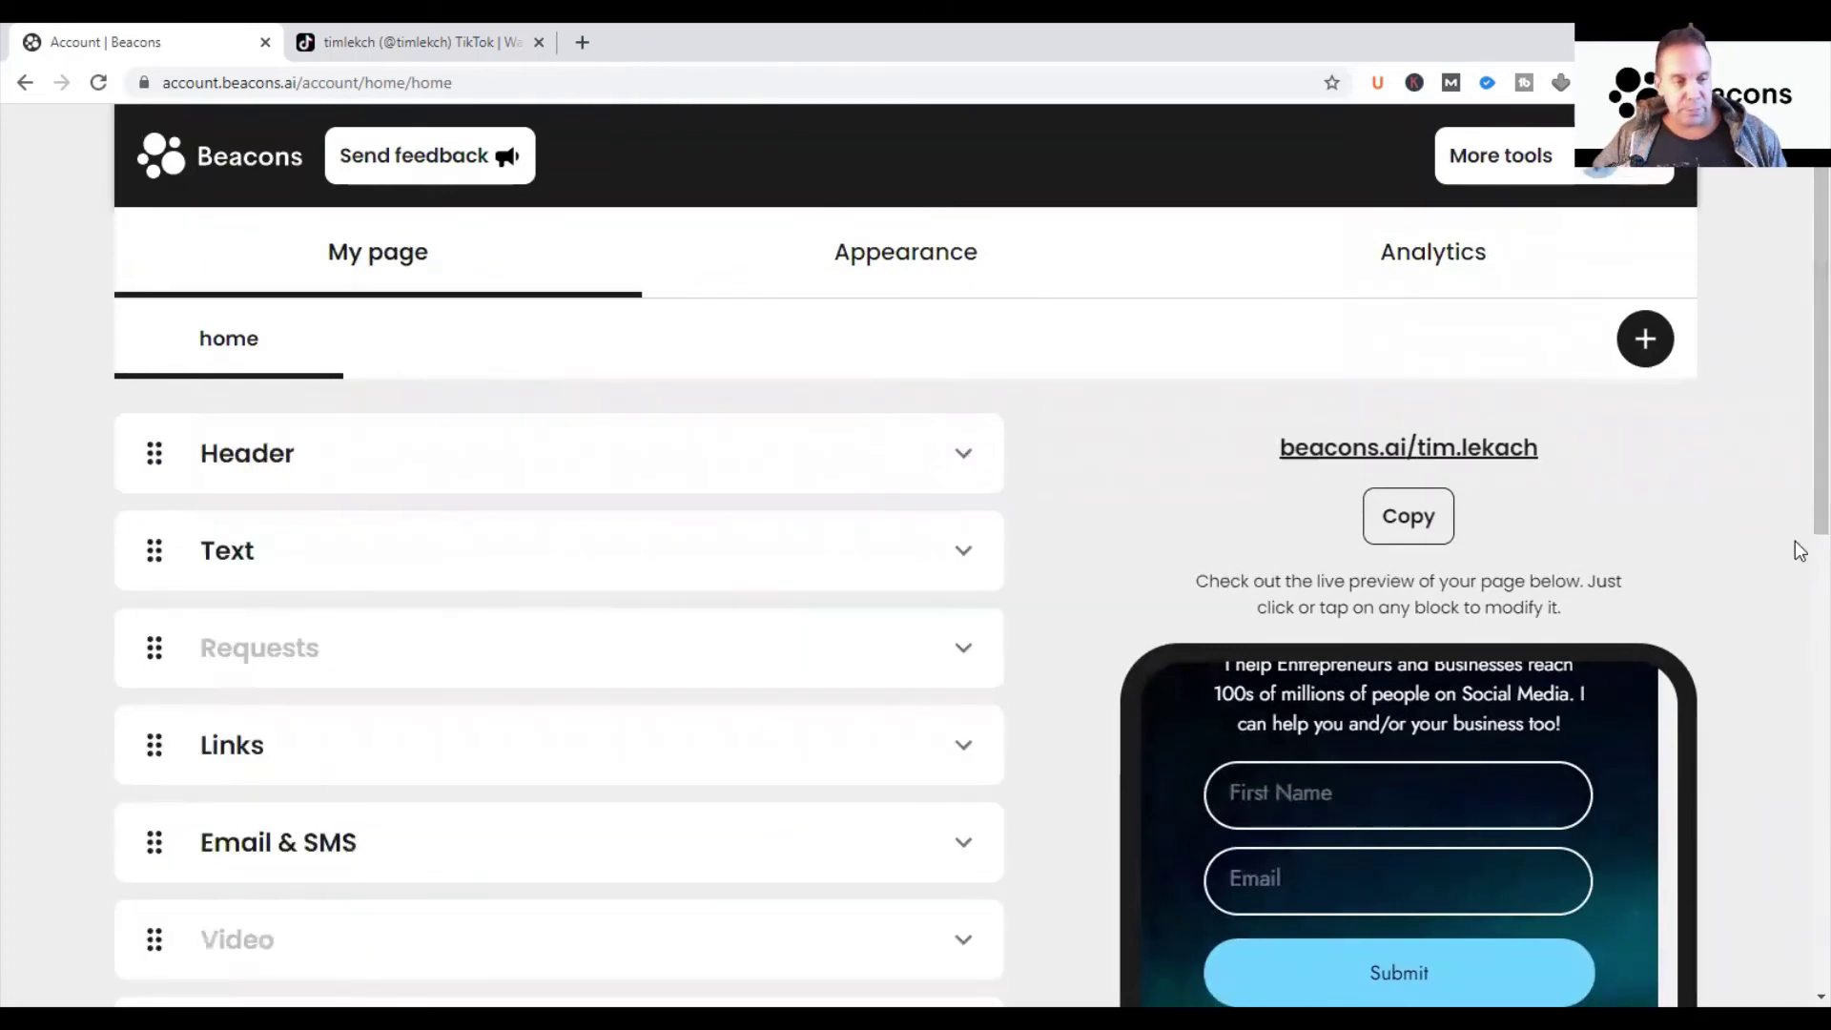
# Step: Open the Add a block catalogue and close it without adding anything
pyautogui.scroll(-7, 1799, 477)
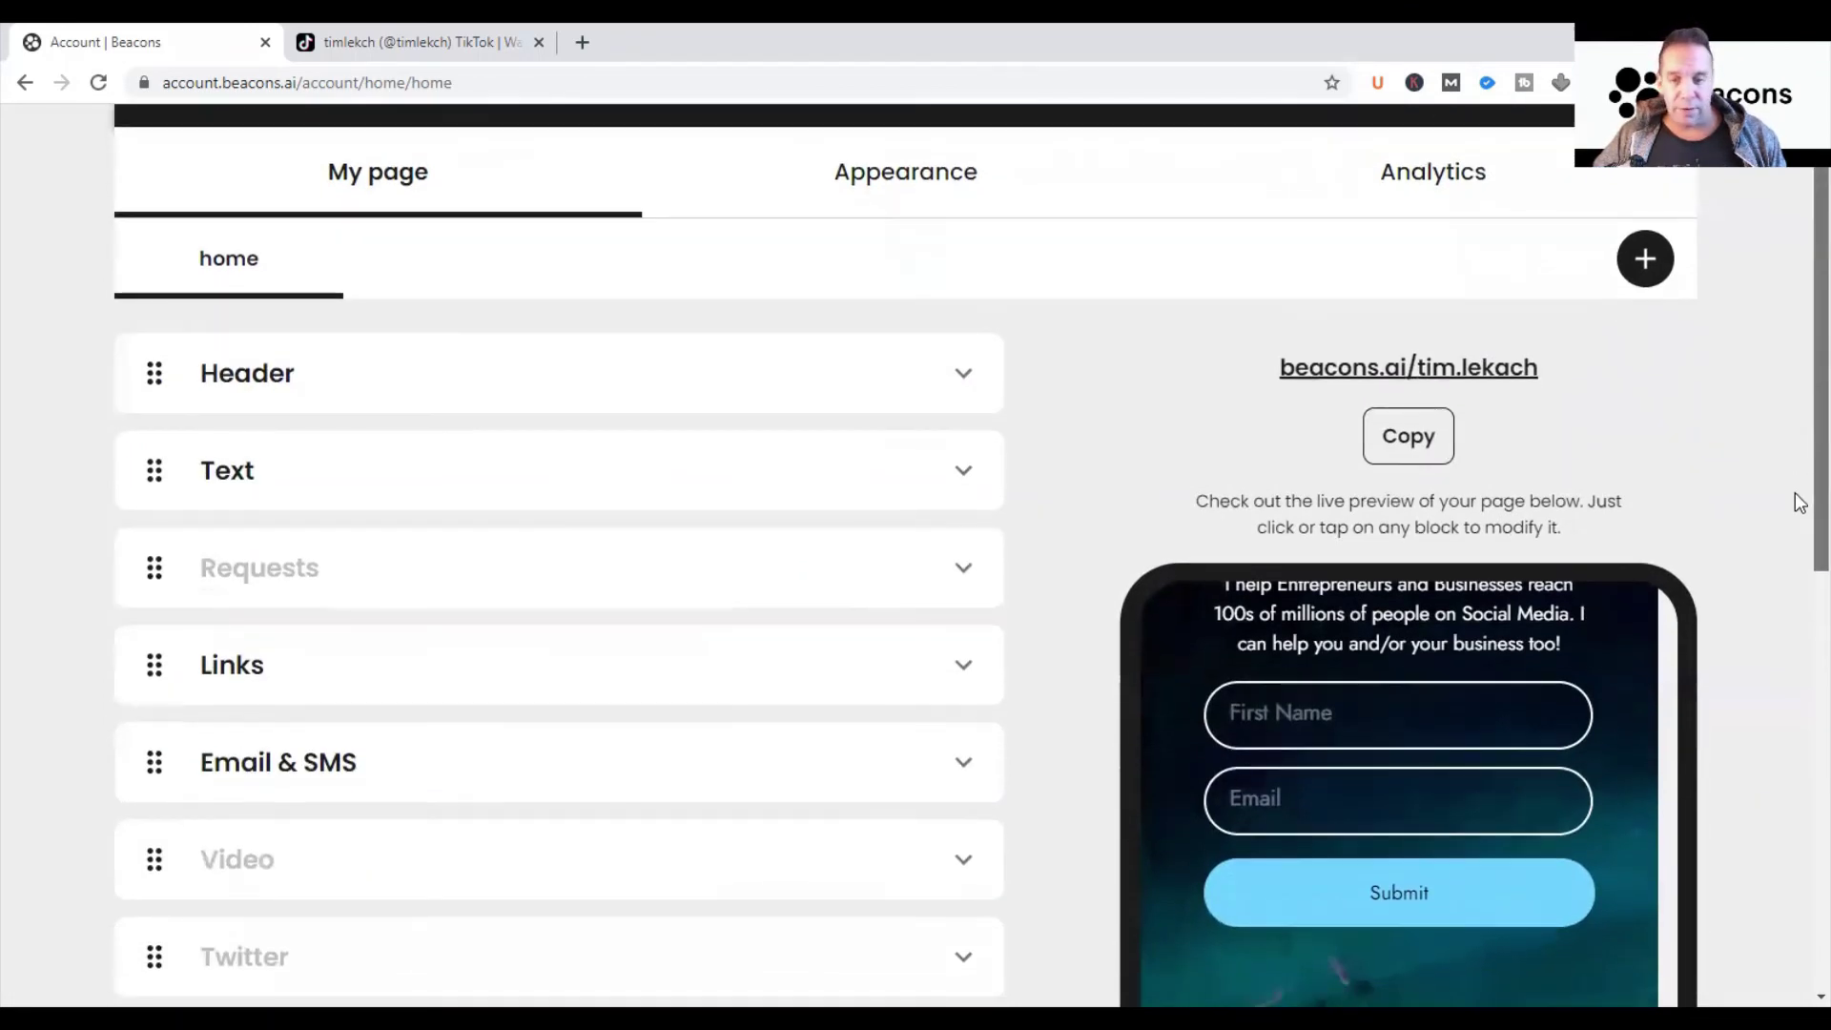
pyautogui.scroll(-2, 1798, 744)
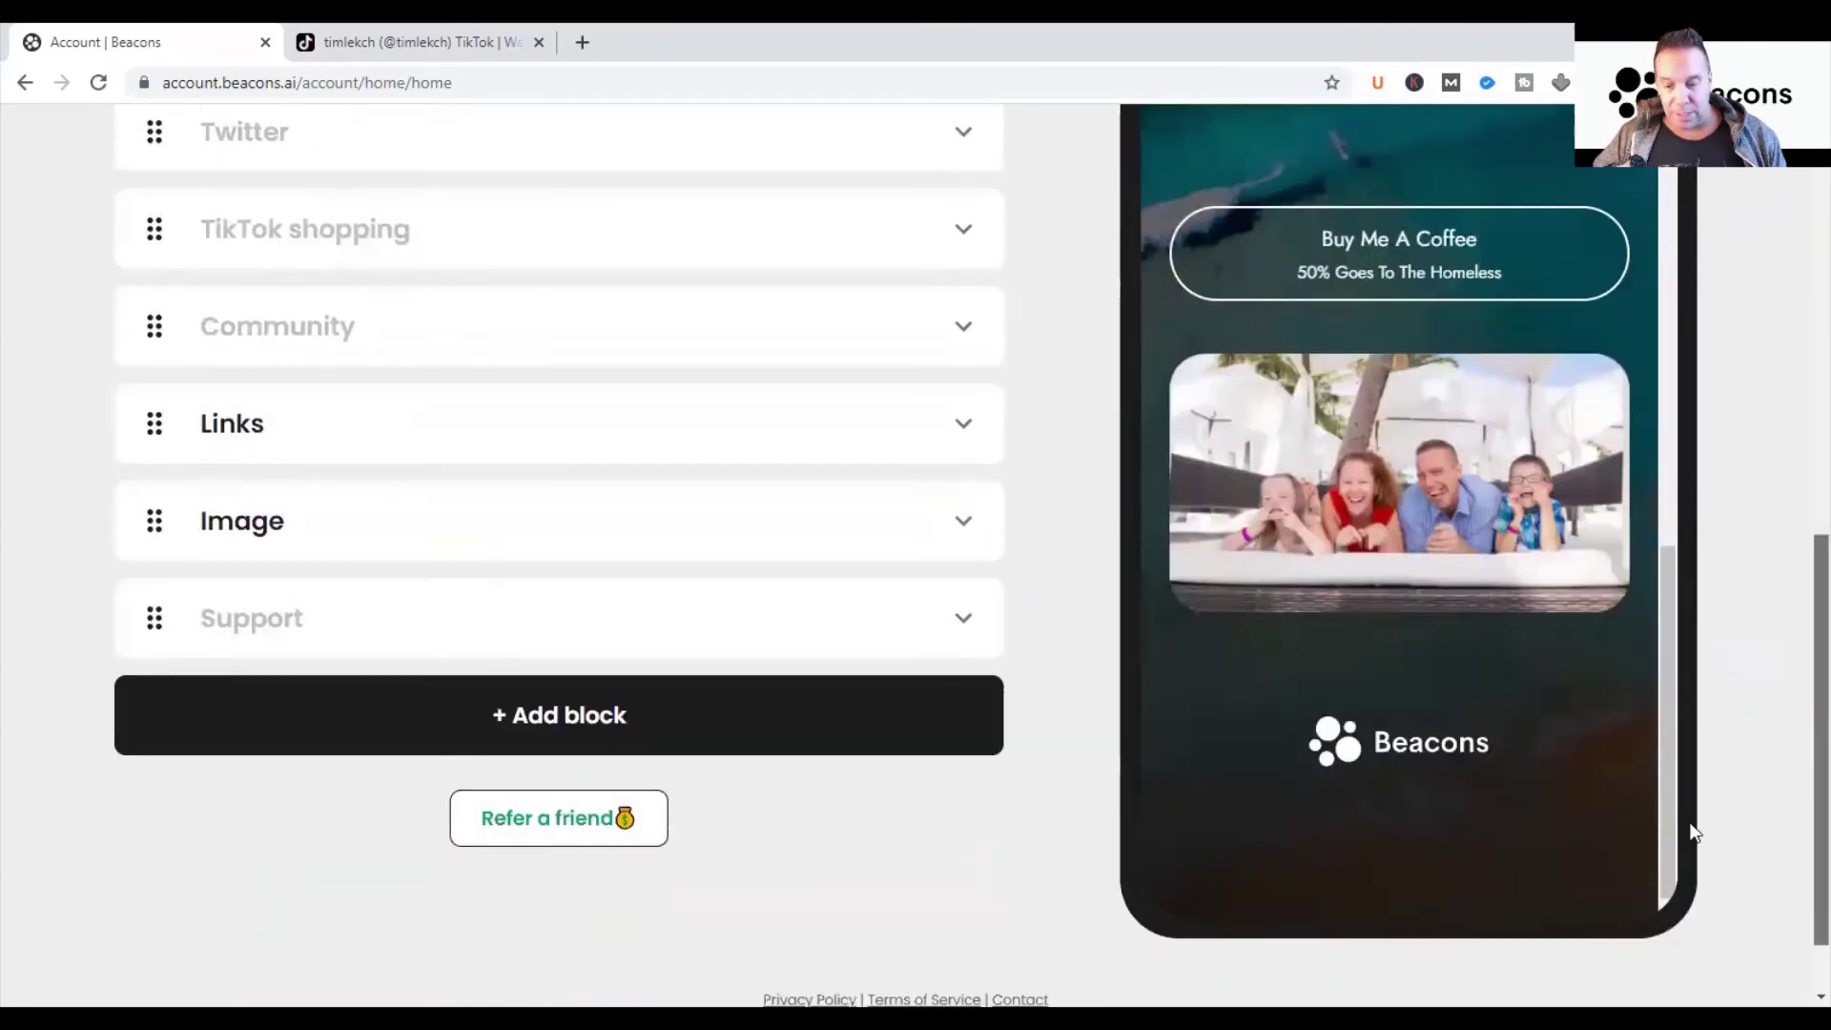
pyautogui.click(613, 717)
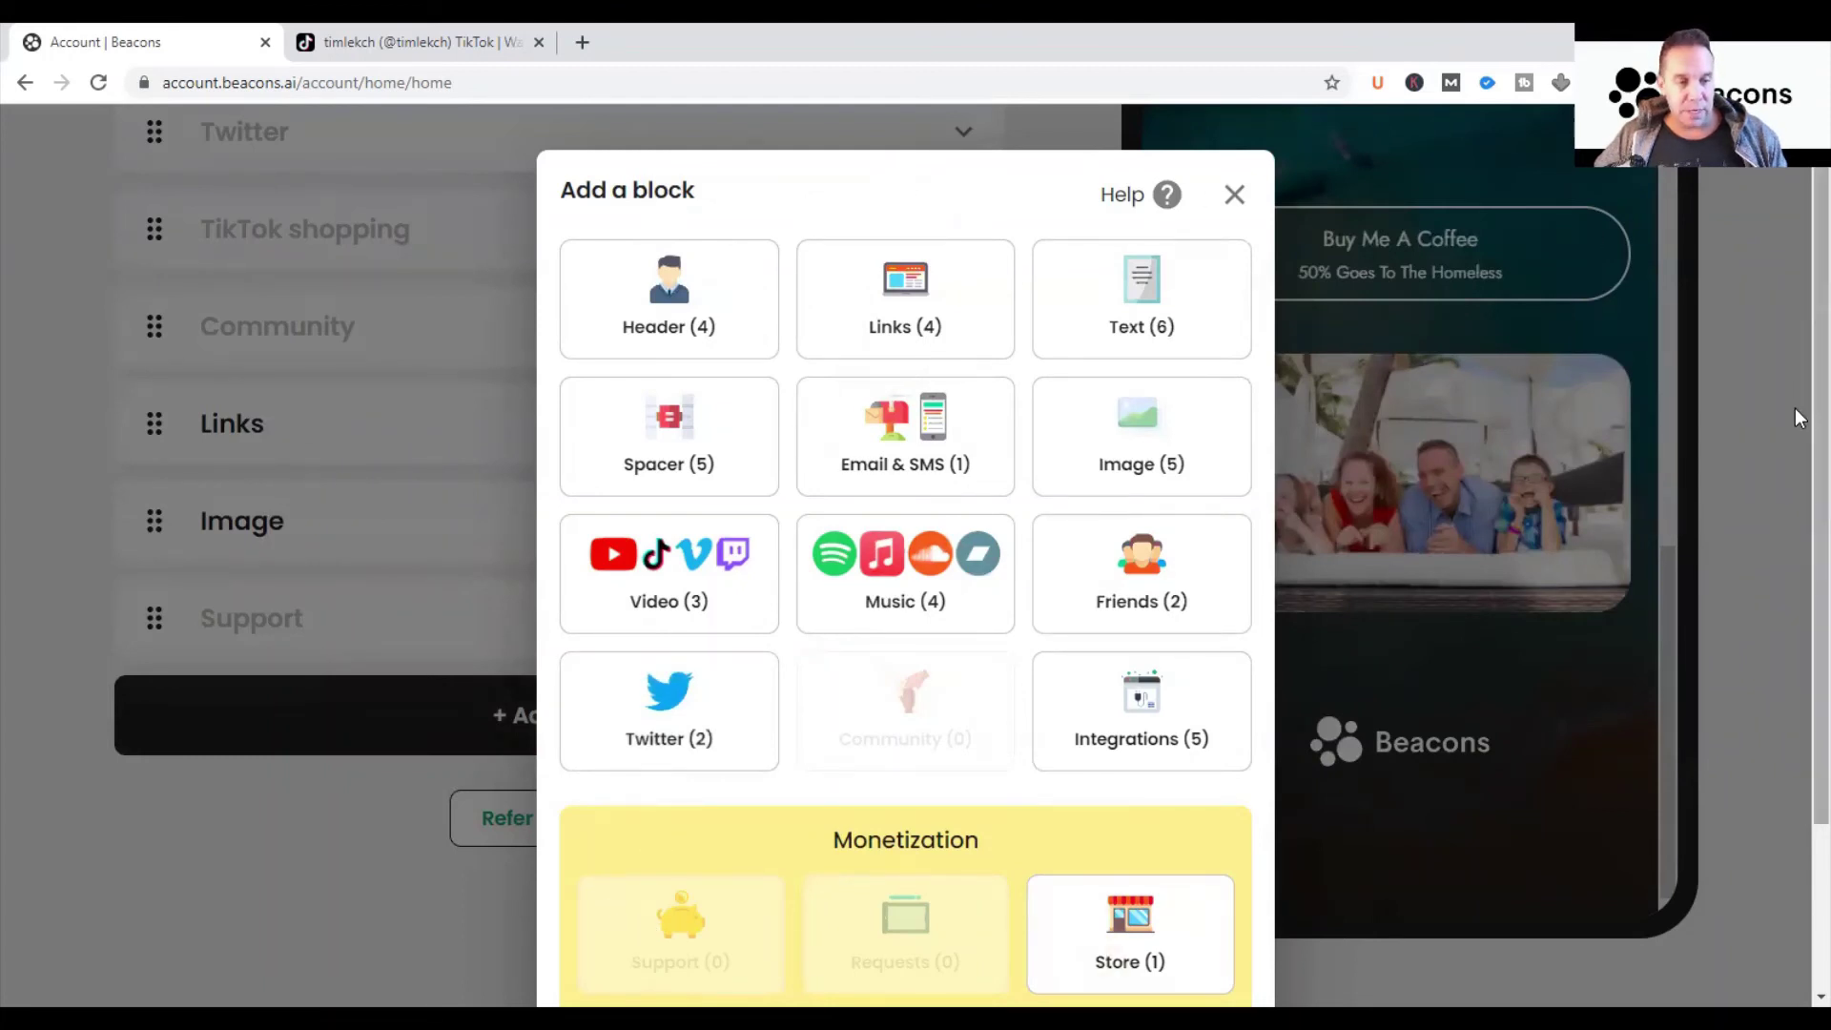
pyautogui.scroll(-2, 1798, 458)
pyautogui.click(1745, 613)
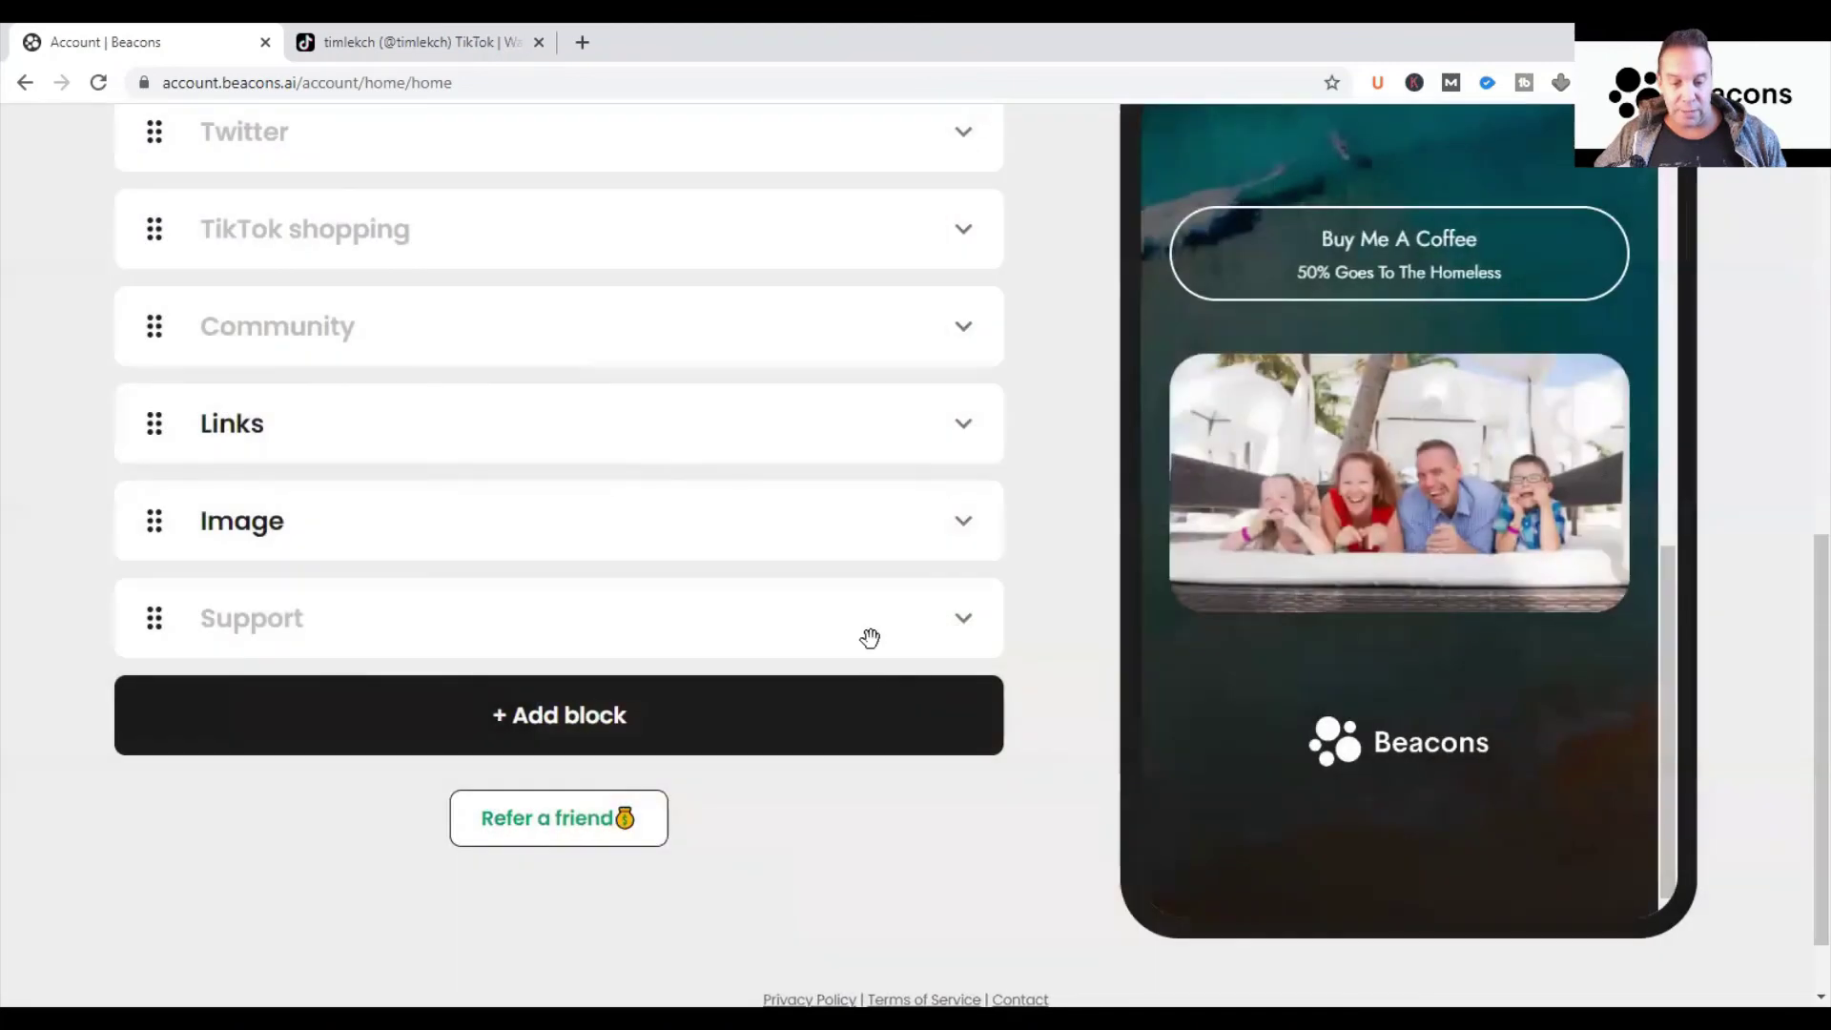
# Step: Drag the Community block back into its place in the home page block list
pyautogui.scroll(5, 1798, 724)
pyautogui.scroll(4, 1798, 458)
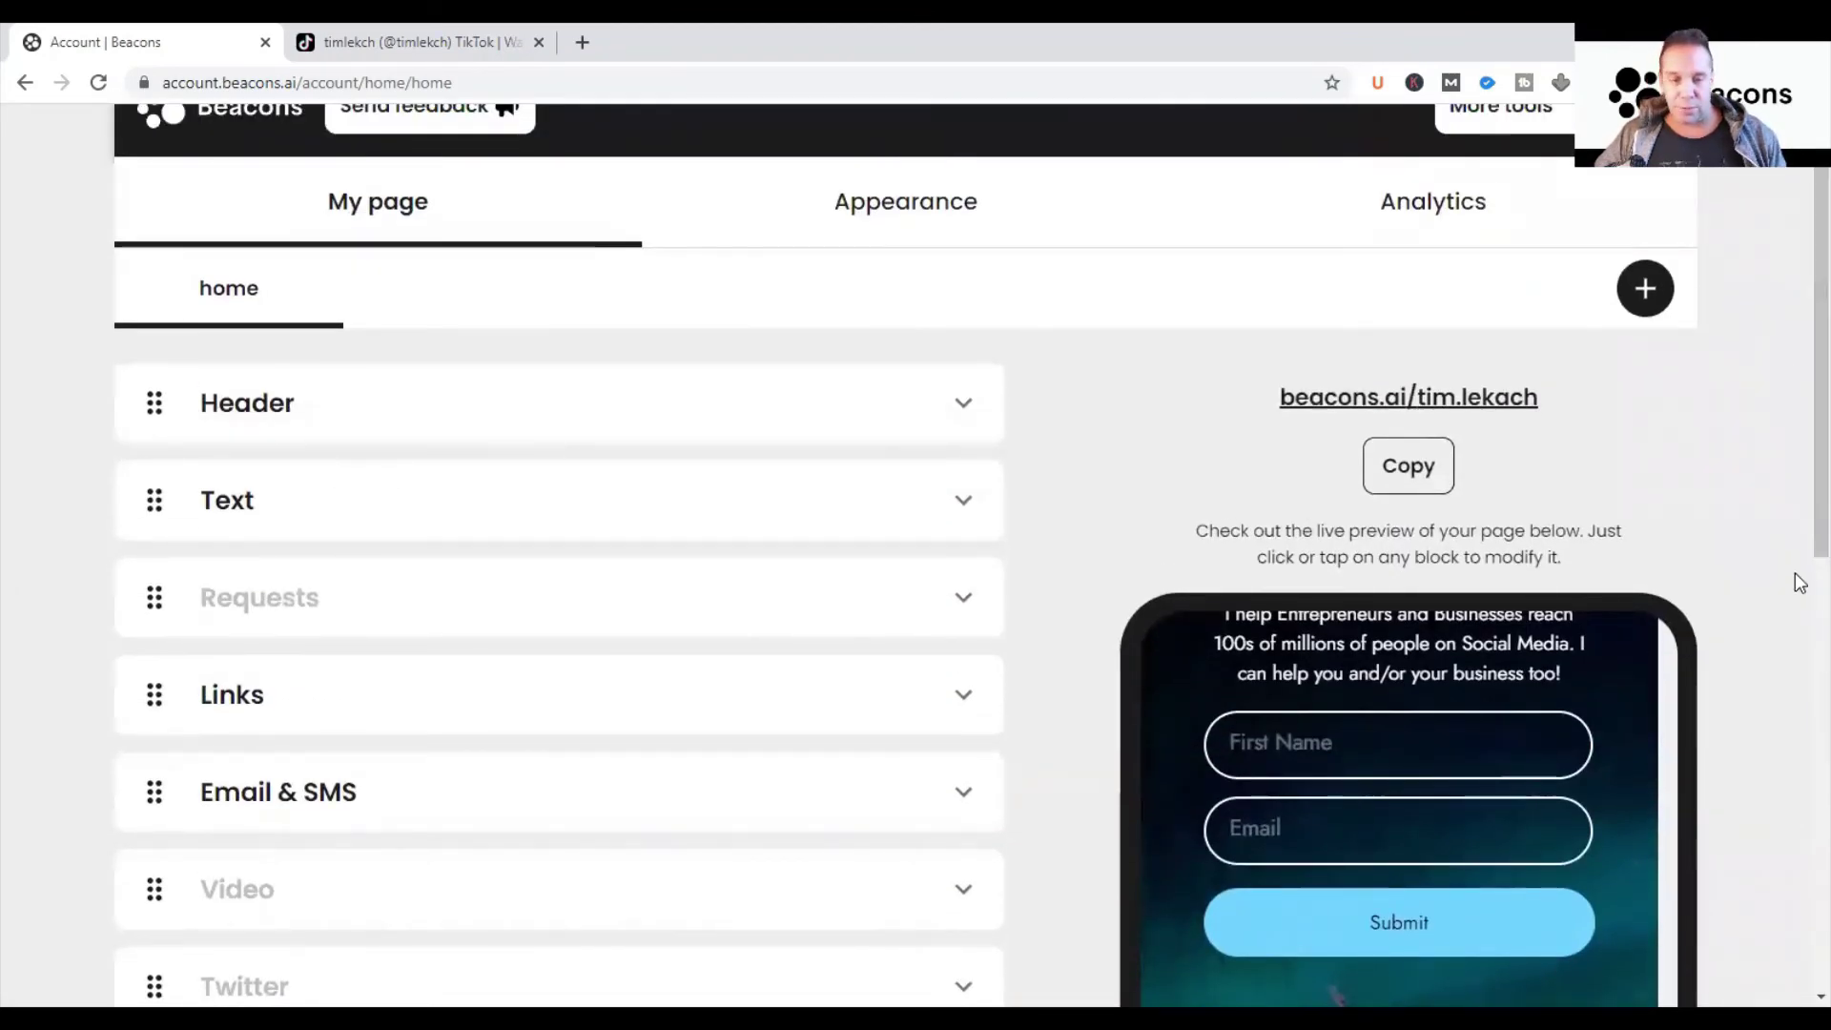
pyautogui.scroll(-5, 1798, 534)
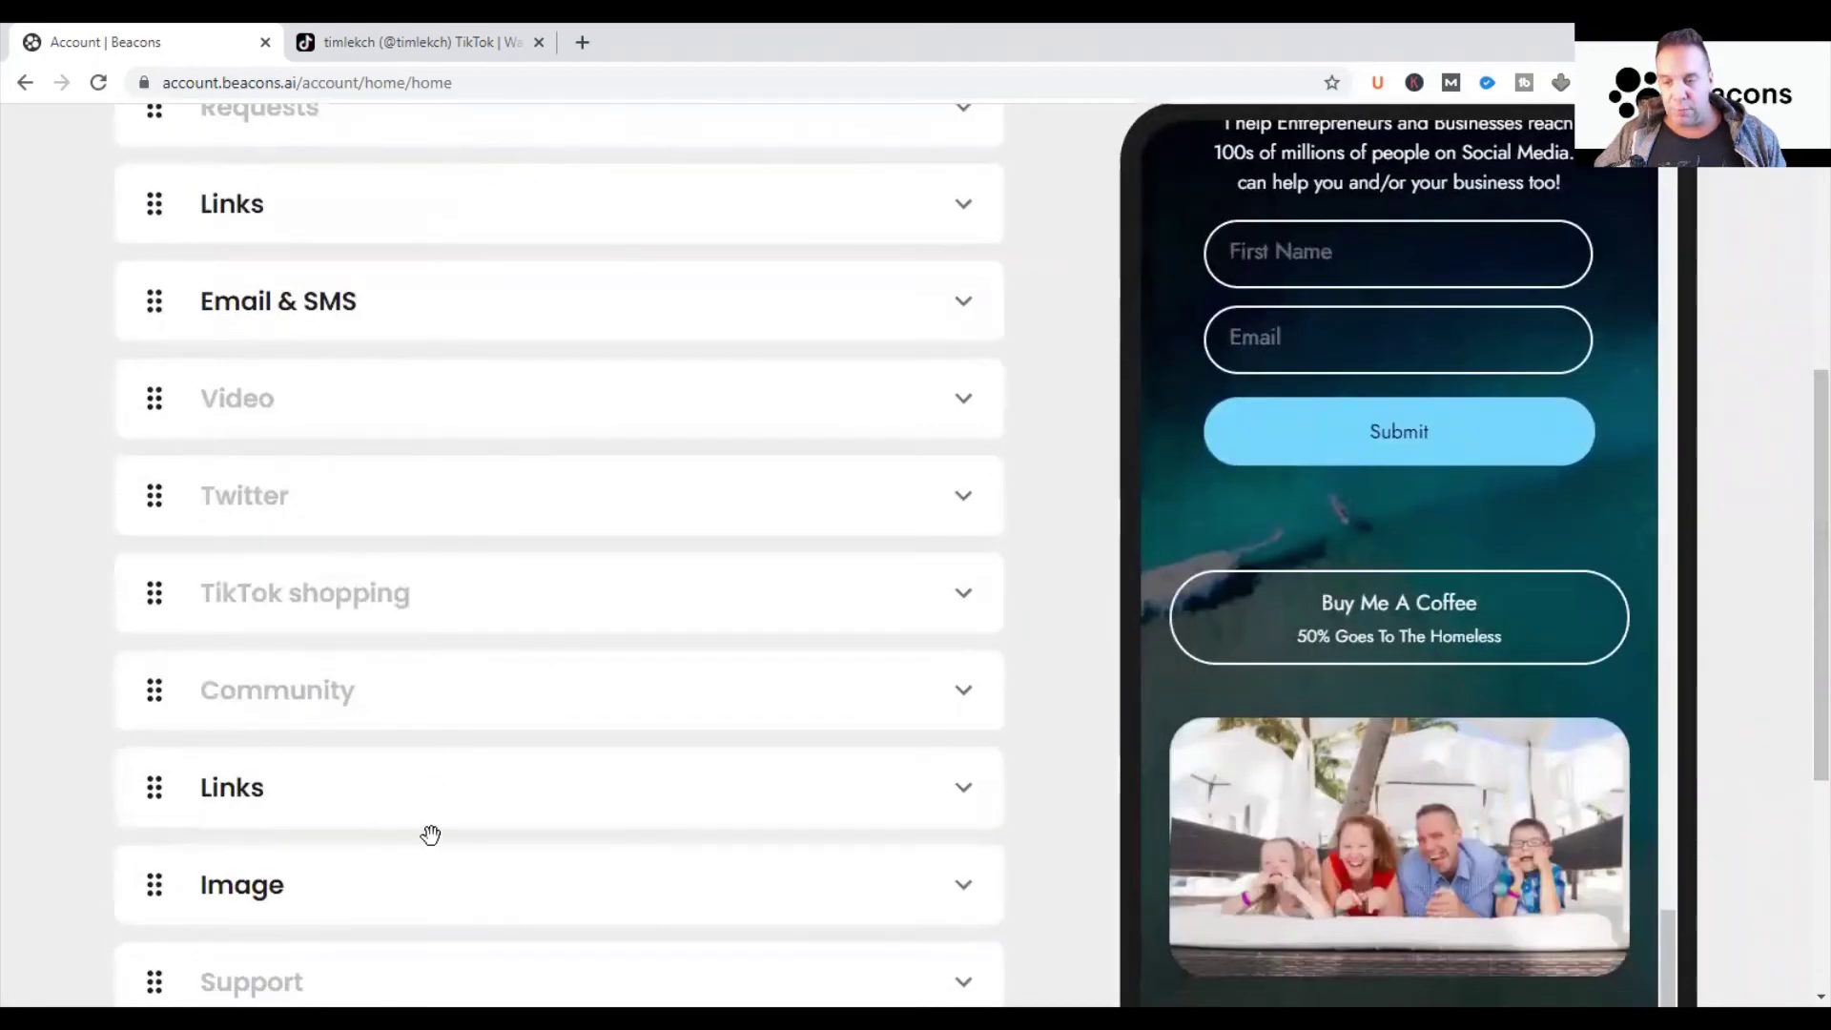
pyautogui.moveTo(271, 683); pyautogui.dragTo(286, 710)
pyautogui.scroll(1, 1799, 620)
pyautogui.scroll(5, 1799, 620)
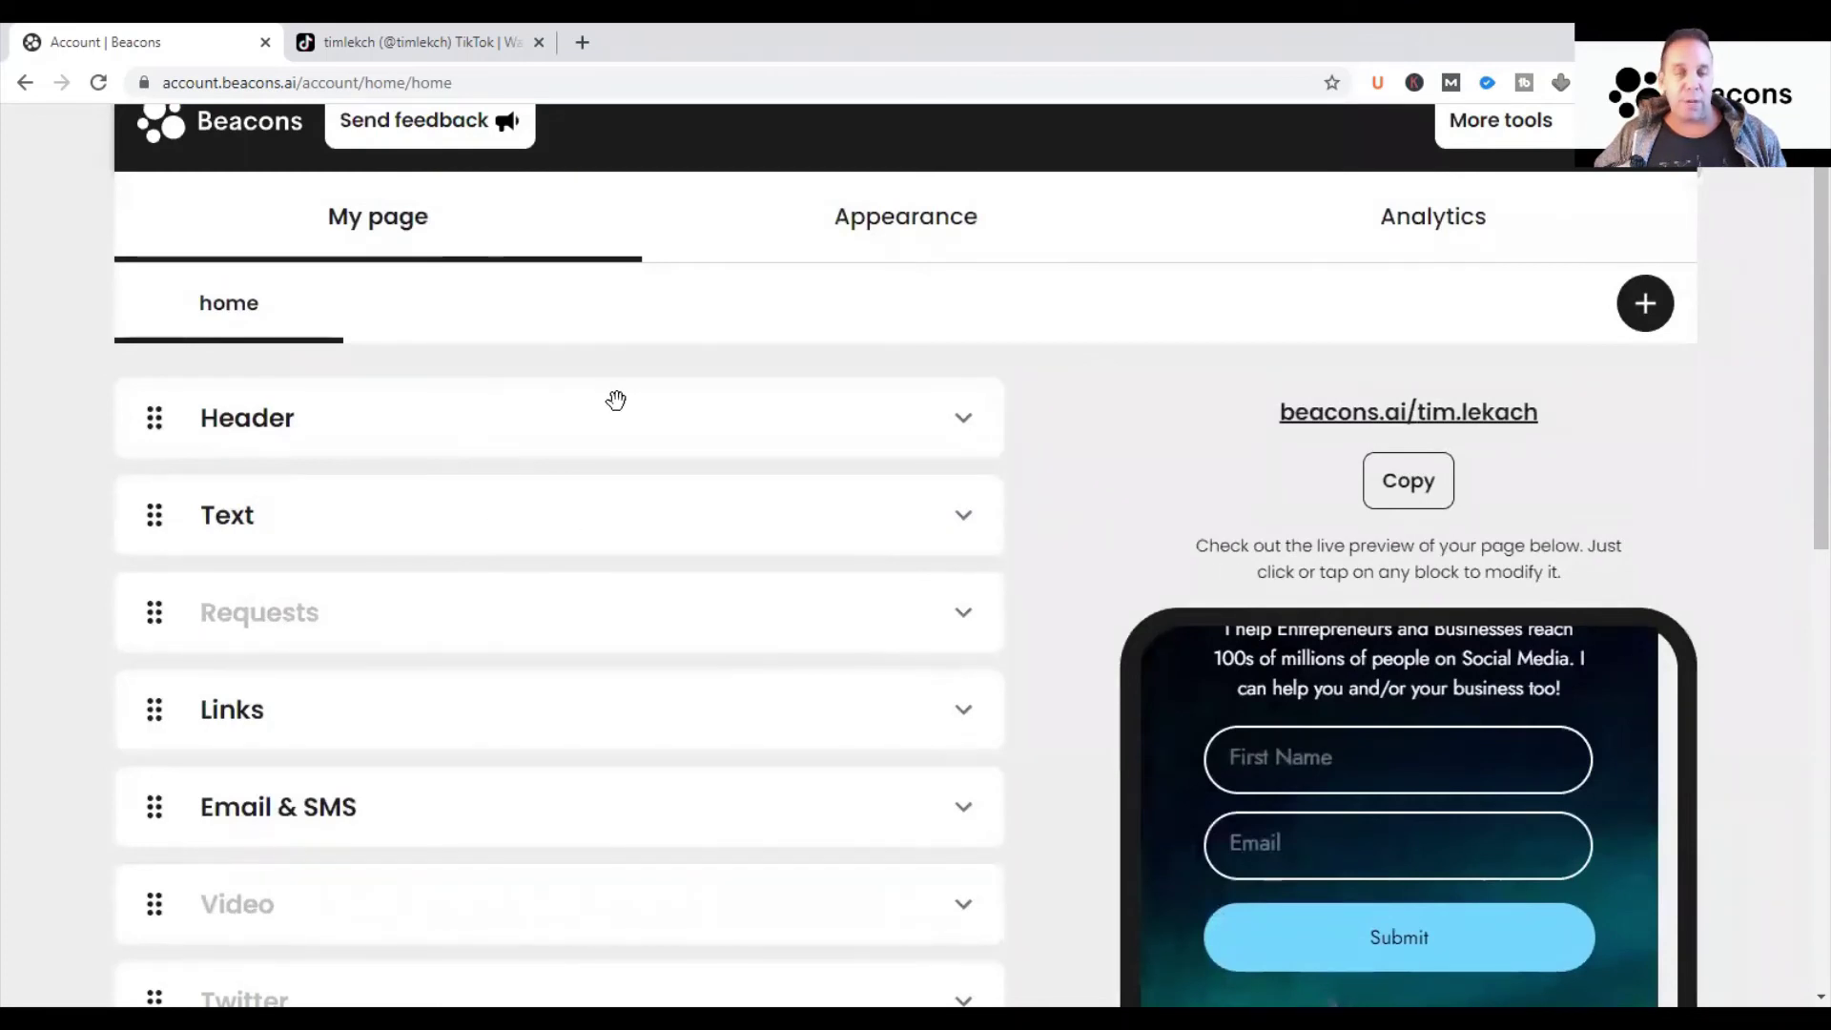
pyautogui.click(845, 244)
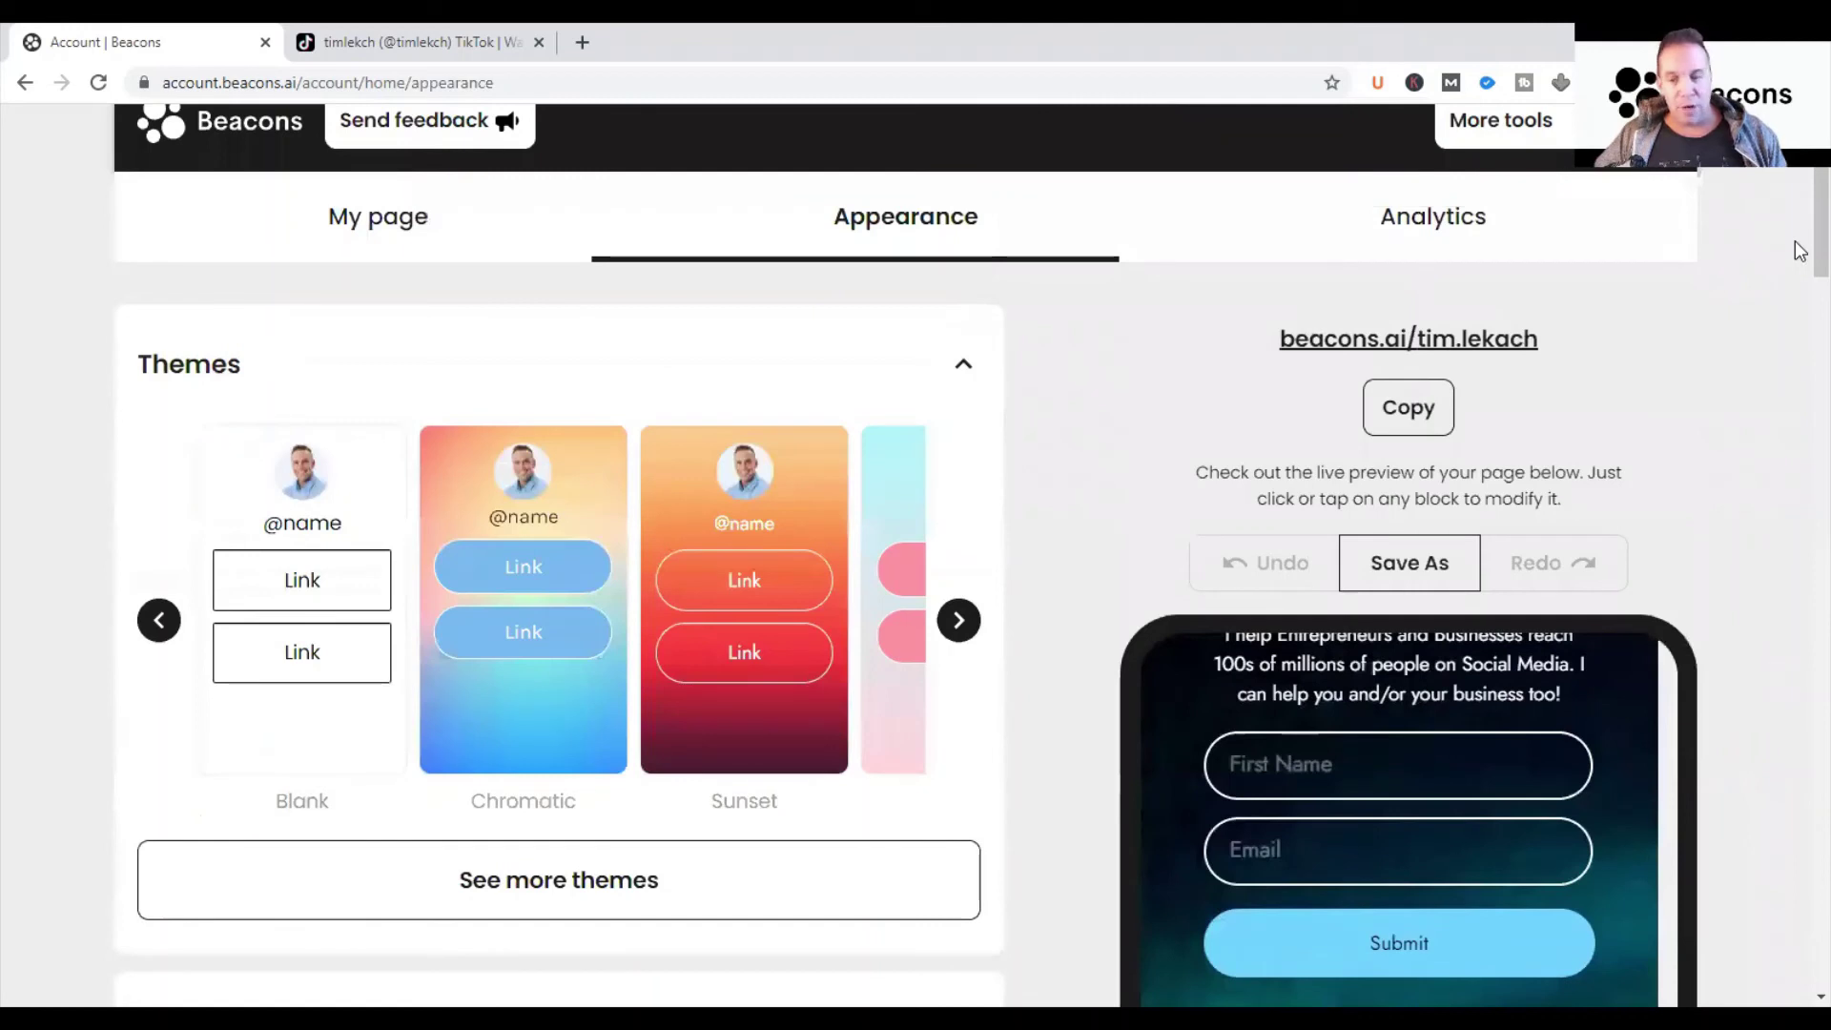
pyautogui.click(958, 612)
pyautogui.click(958, 612)
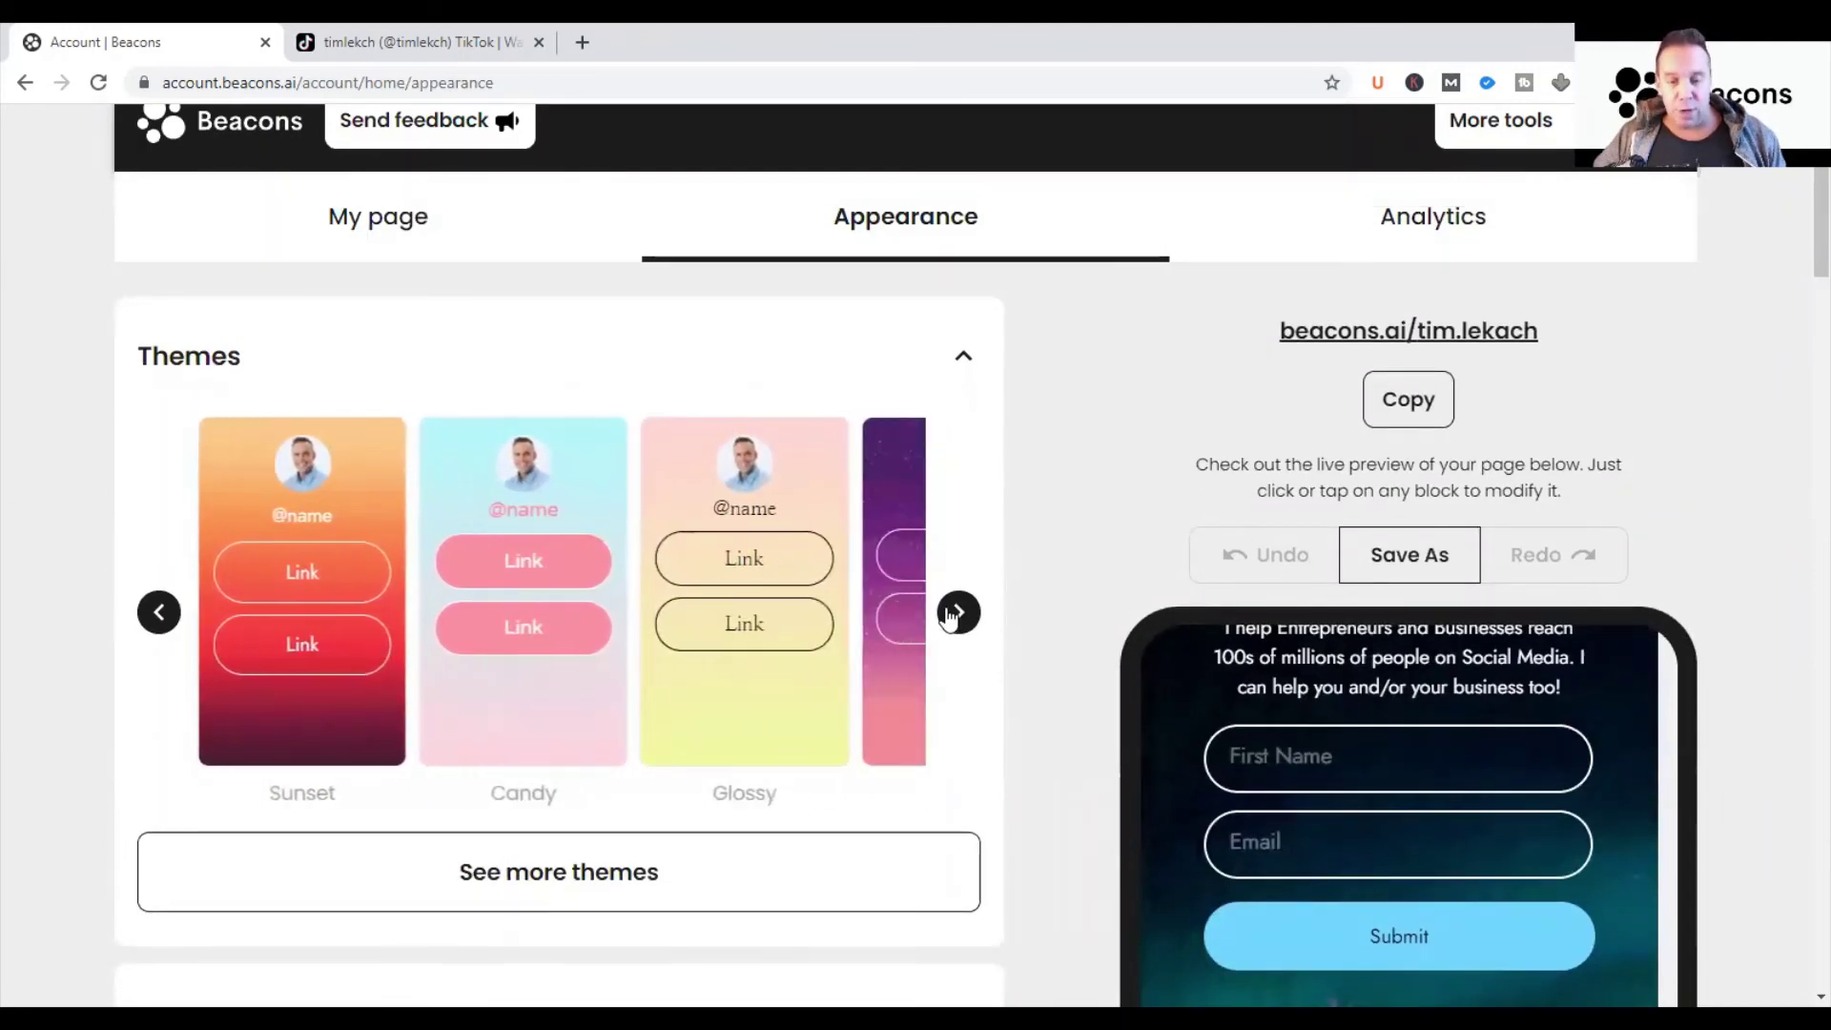
pyautogui.click(957, 613)
pyautogui.click(957, 612)
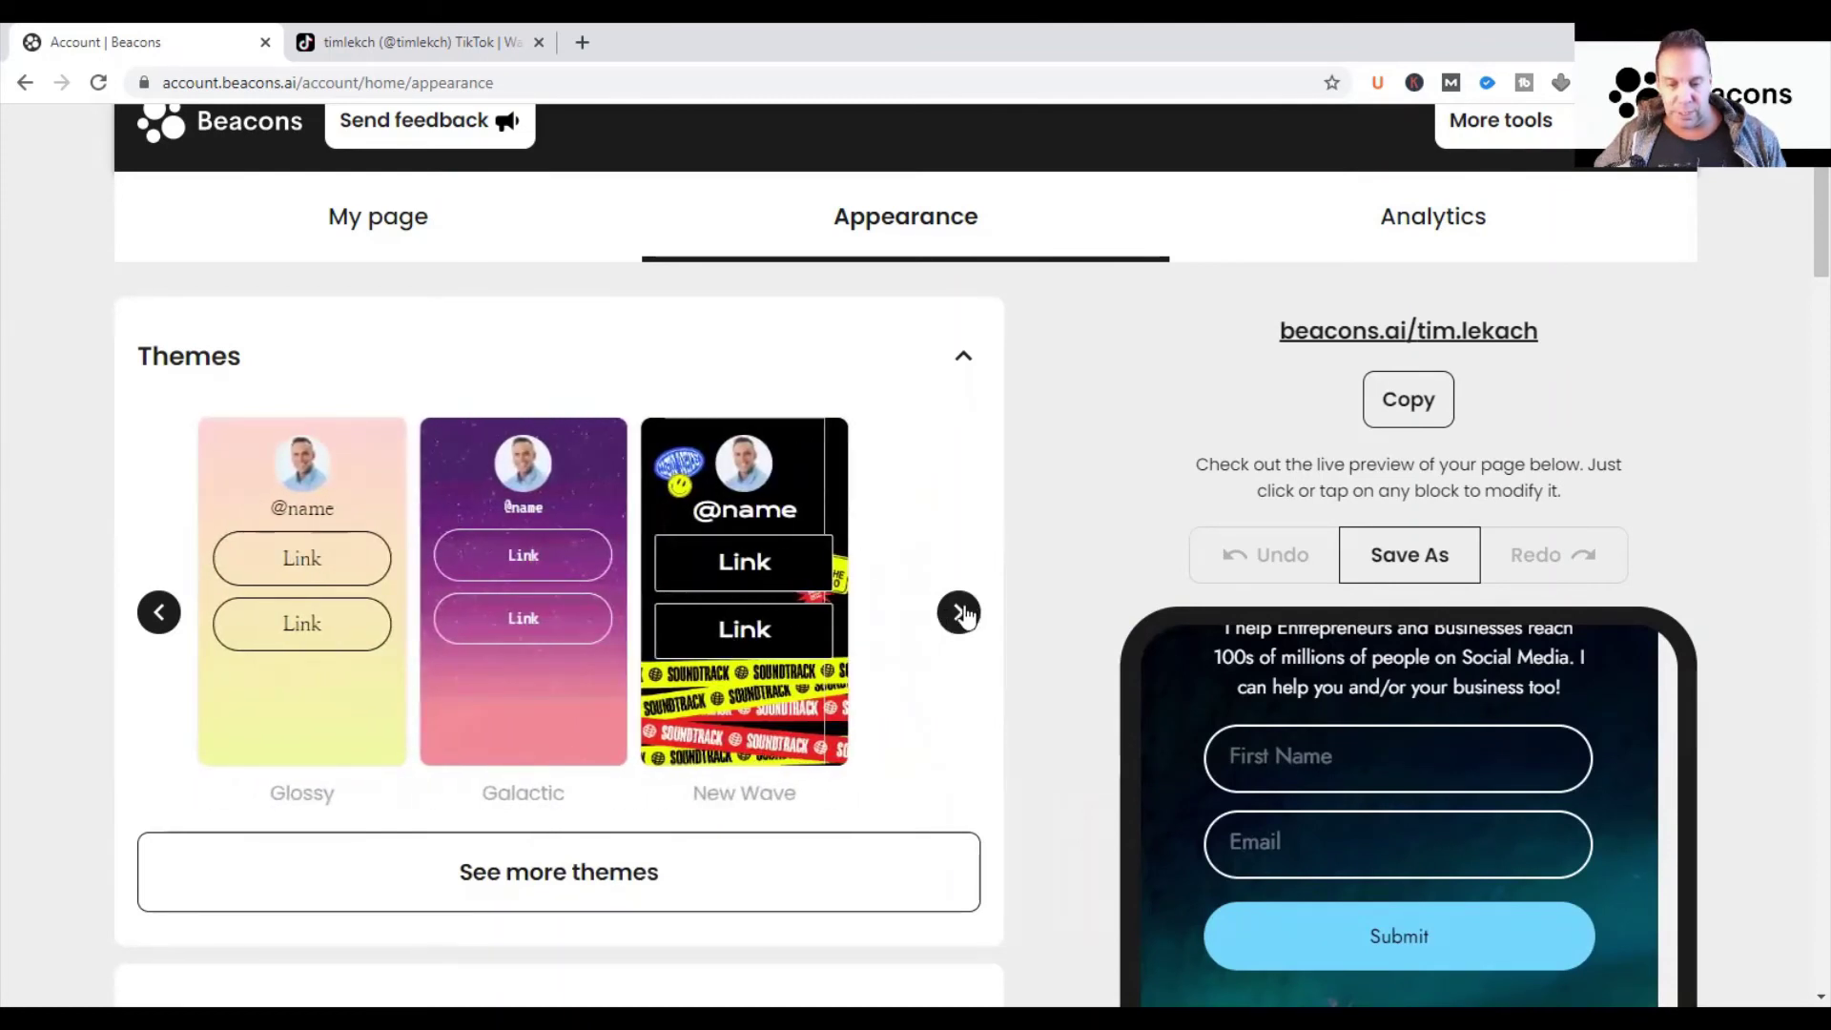
pyautogui.click(958, 612)
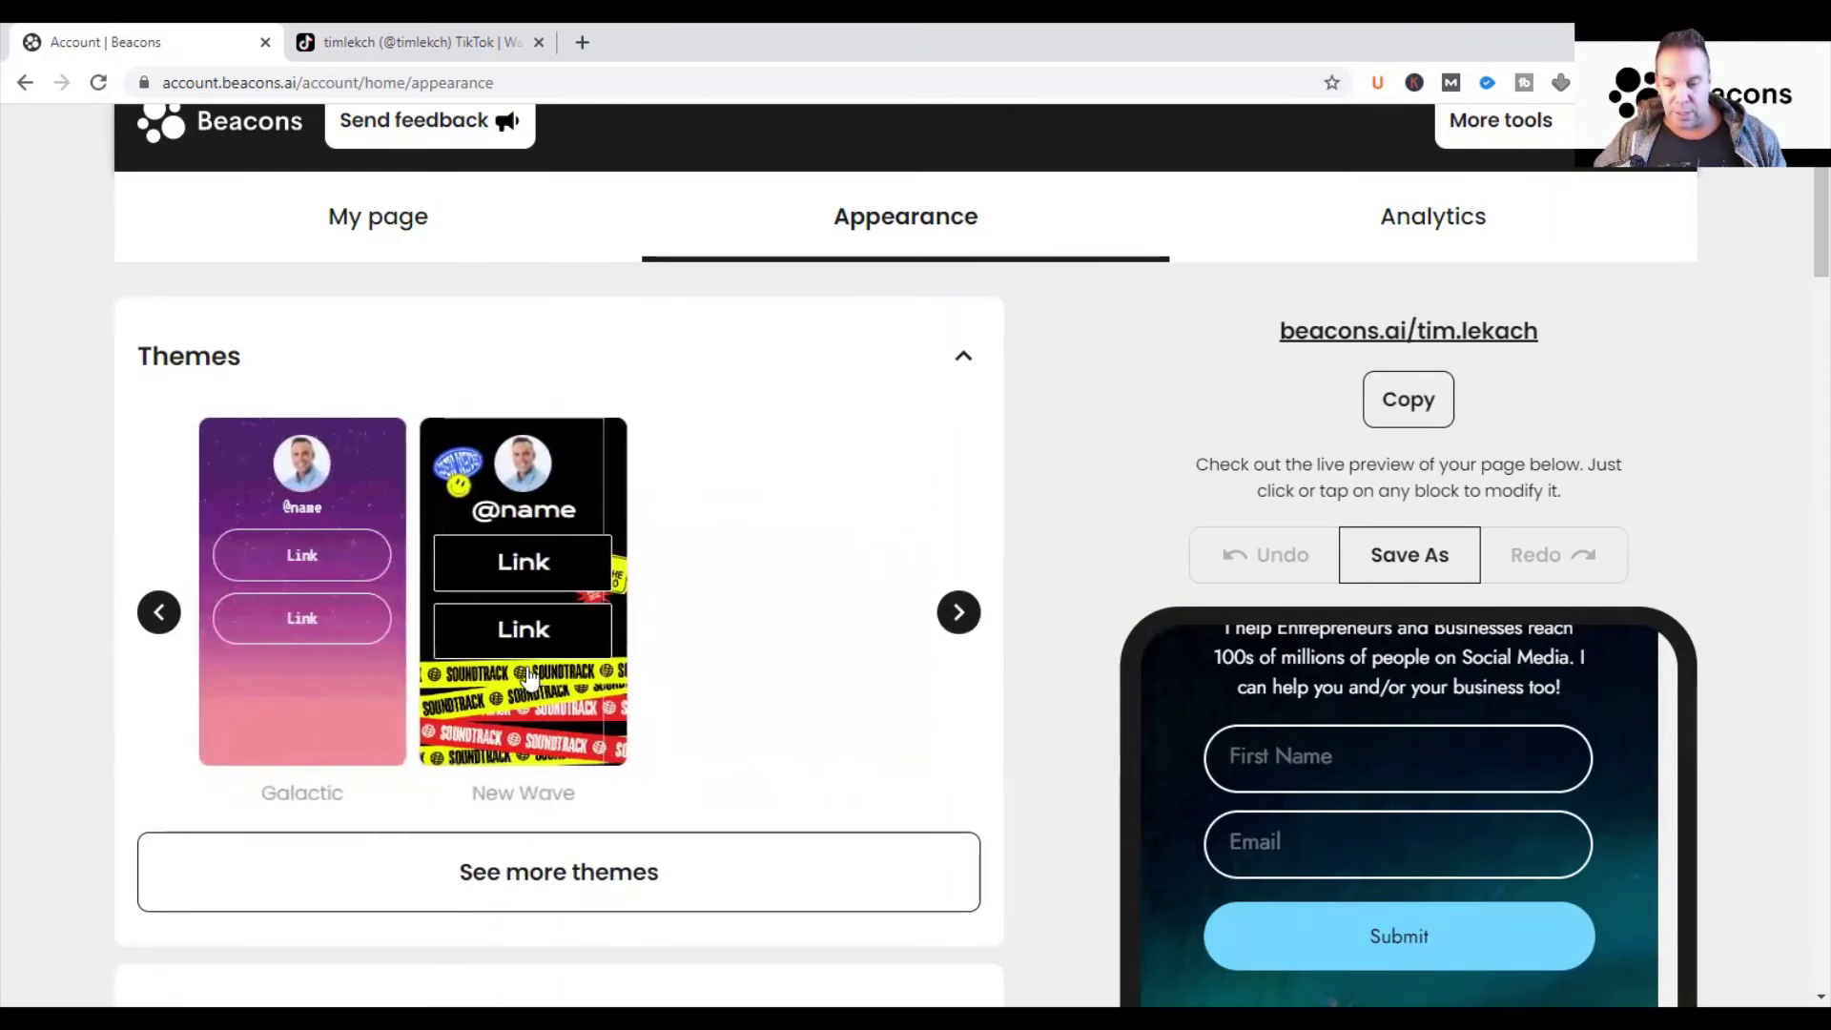
pyautogui.click(490, 866)
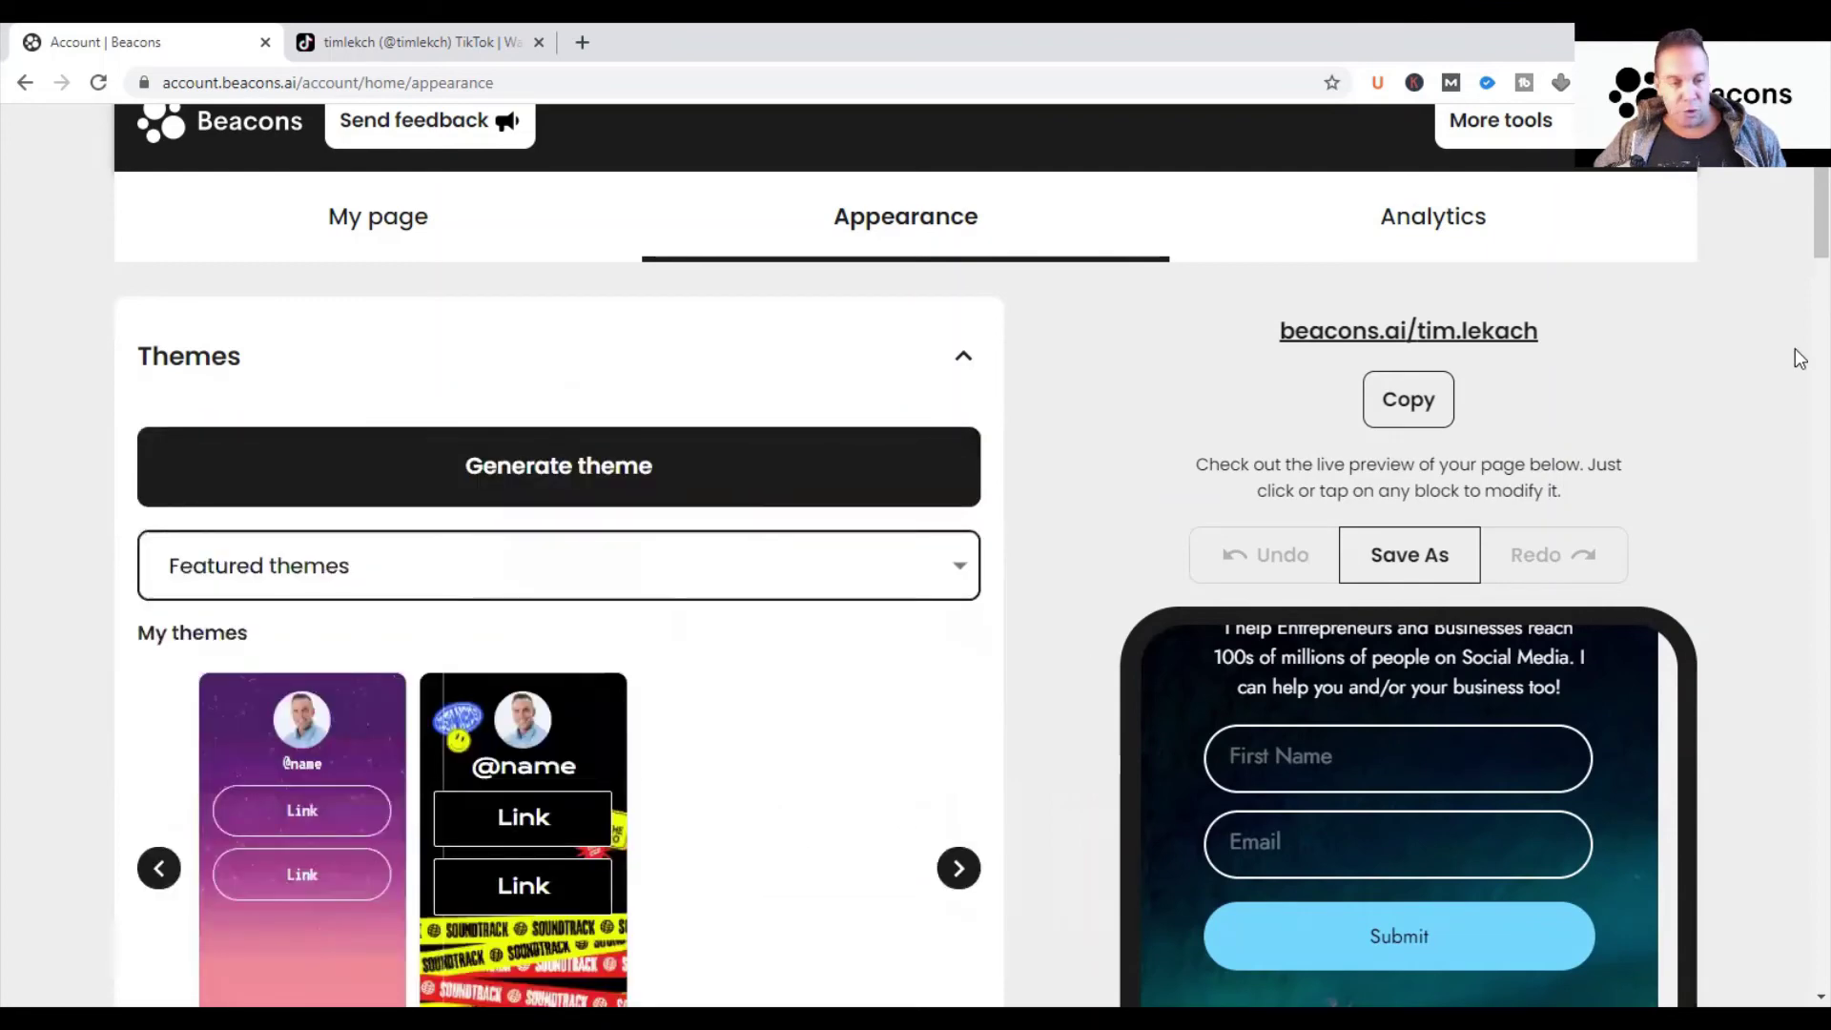
pyautogui.scroll(-10, 1799, 353)
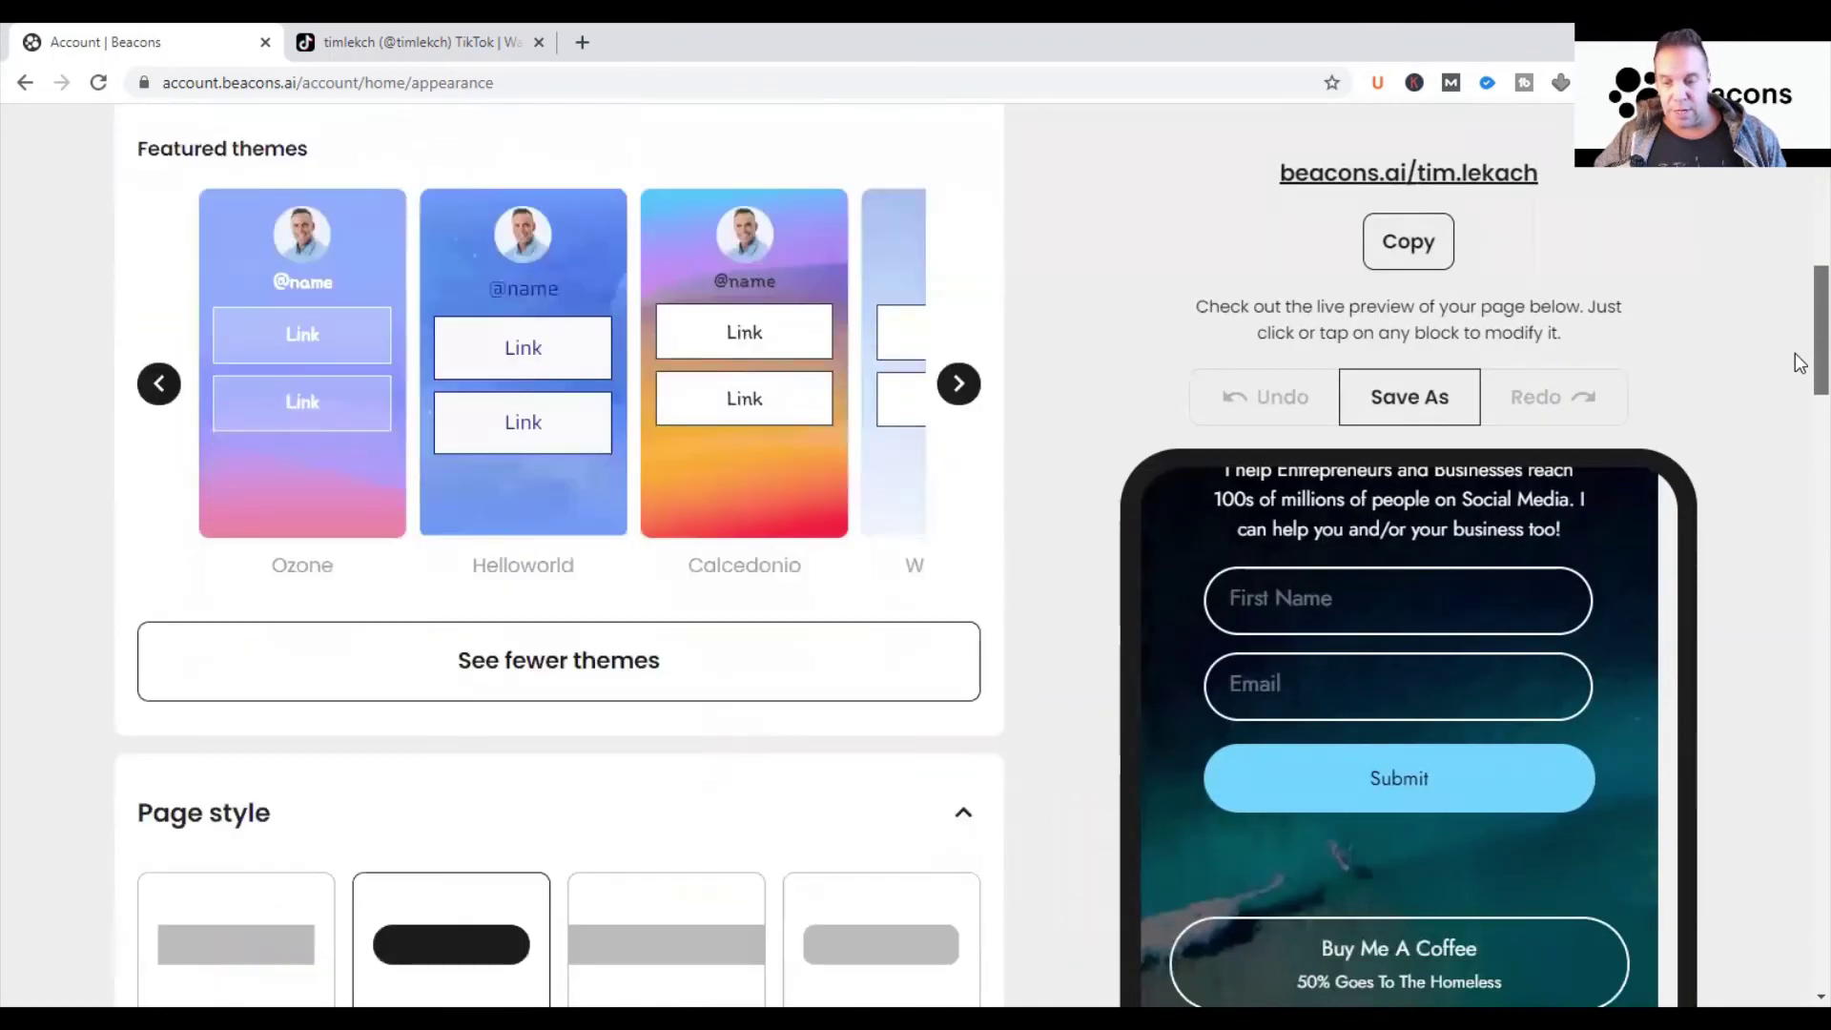
pyautogui.scroll(10, 1799, 363)
pyautogui.scroll(-2, 1799, 277)
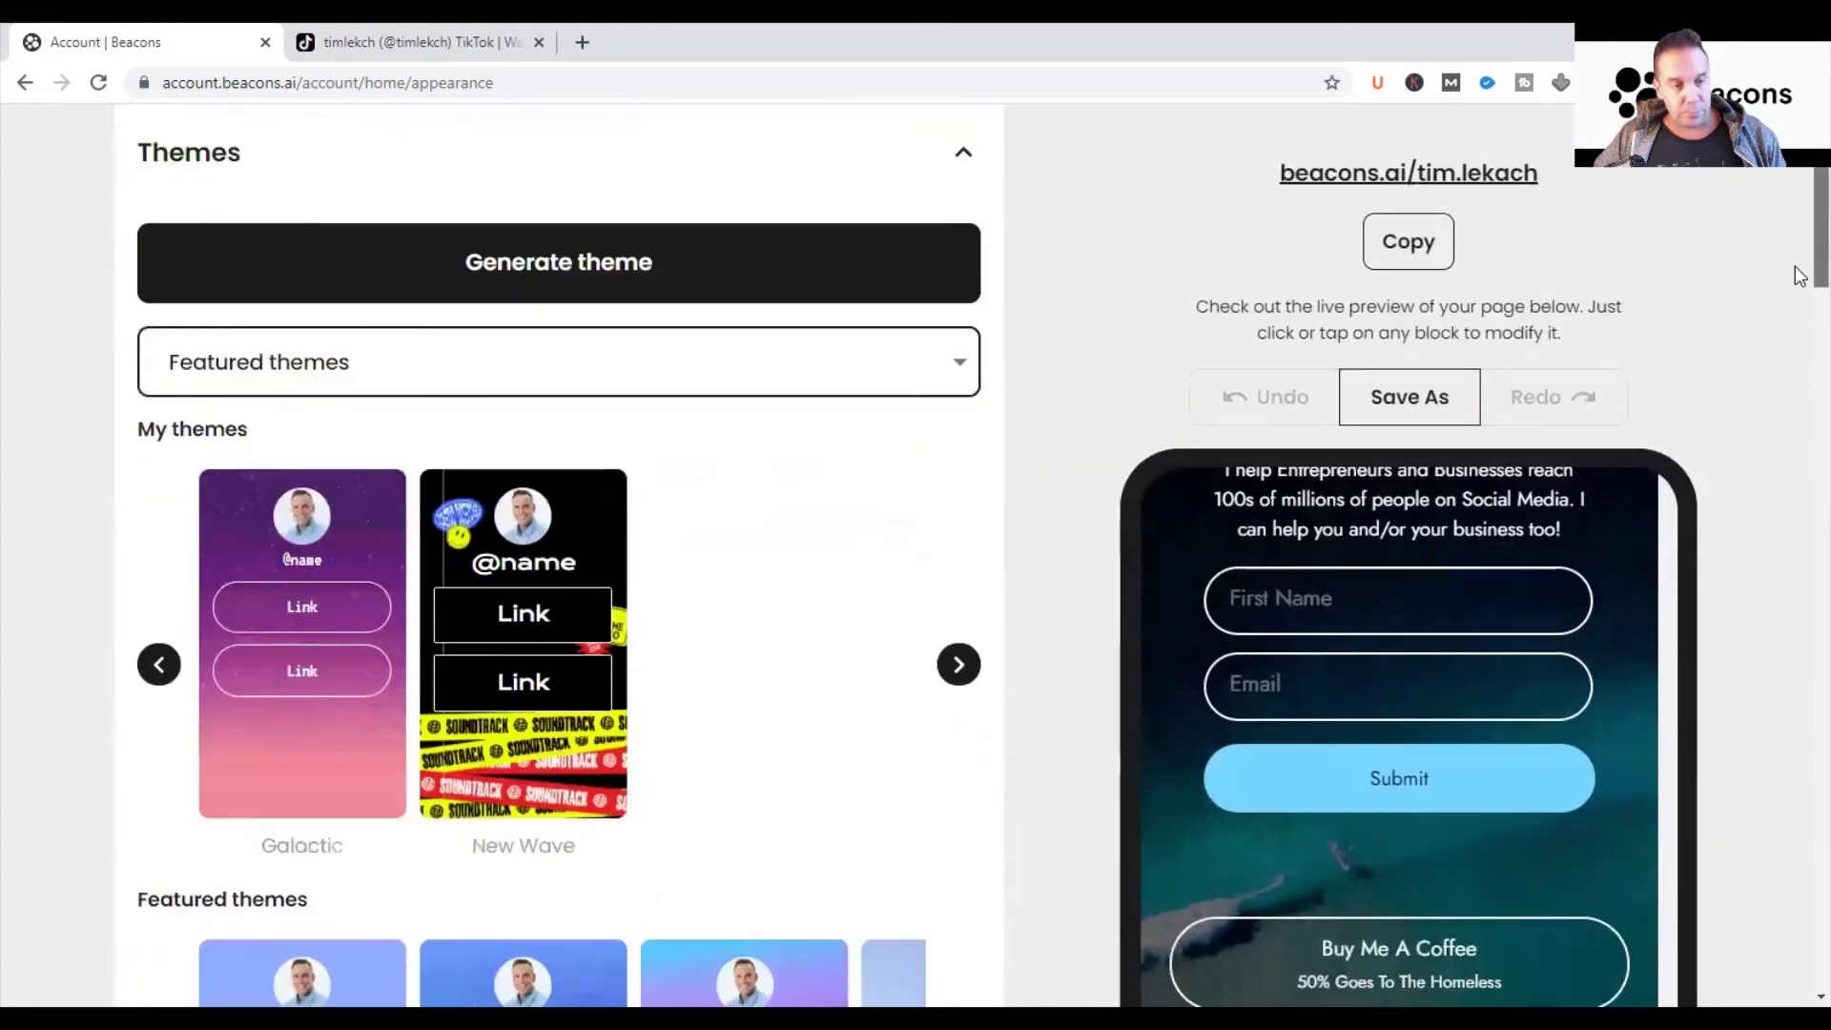
pyautogui.click(949, 658)
pyautogui.scroll(-7, 1799, 363)
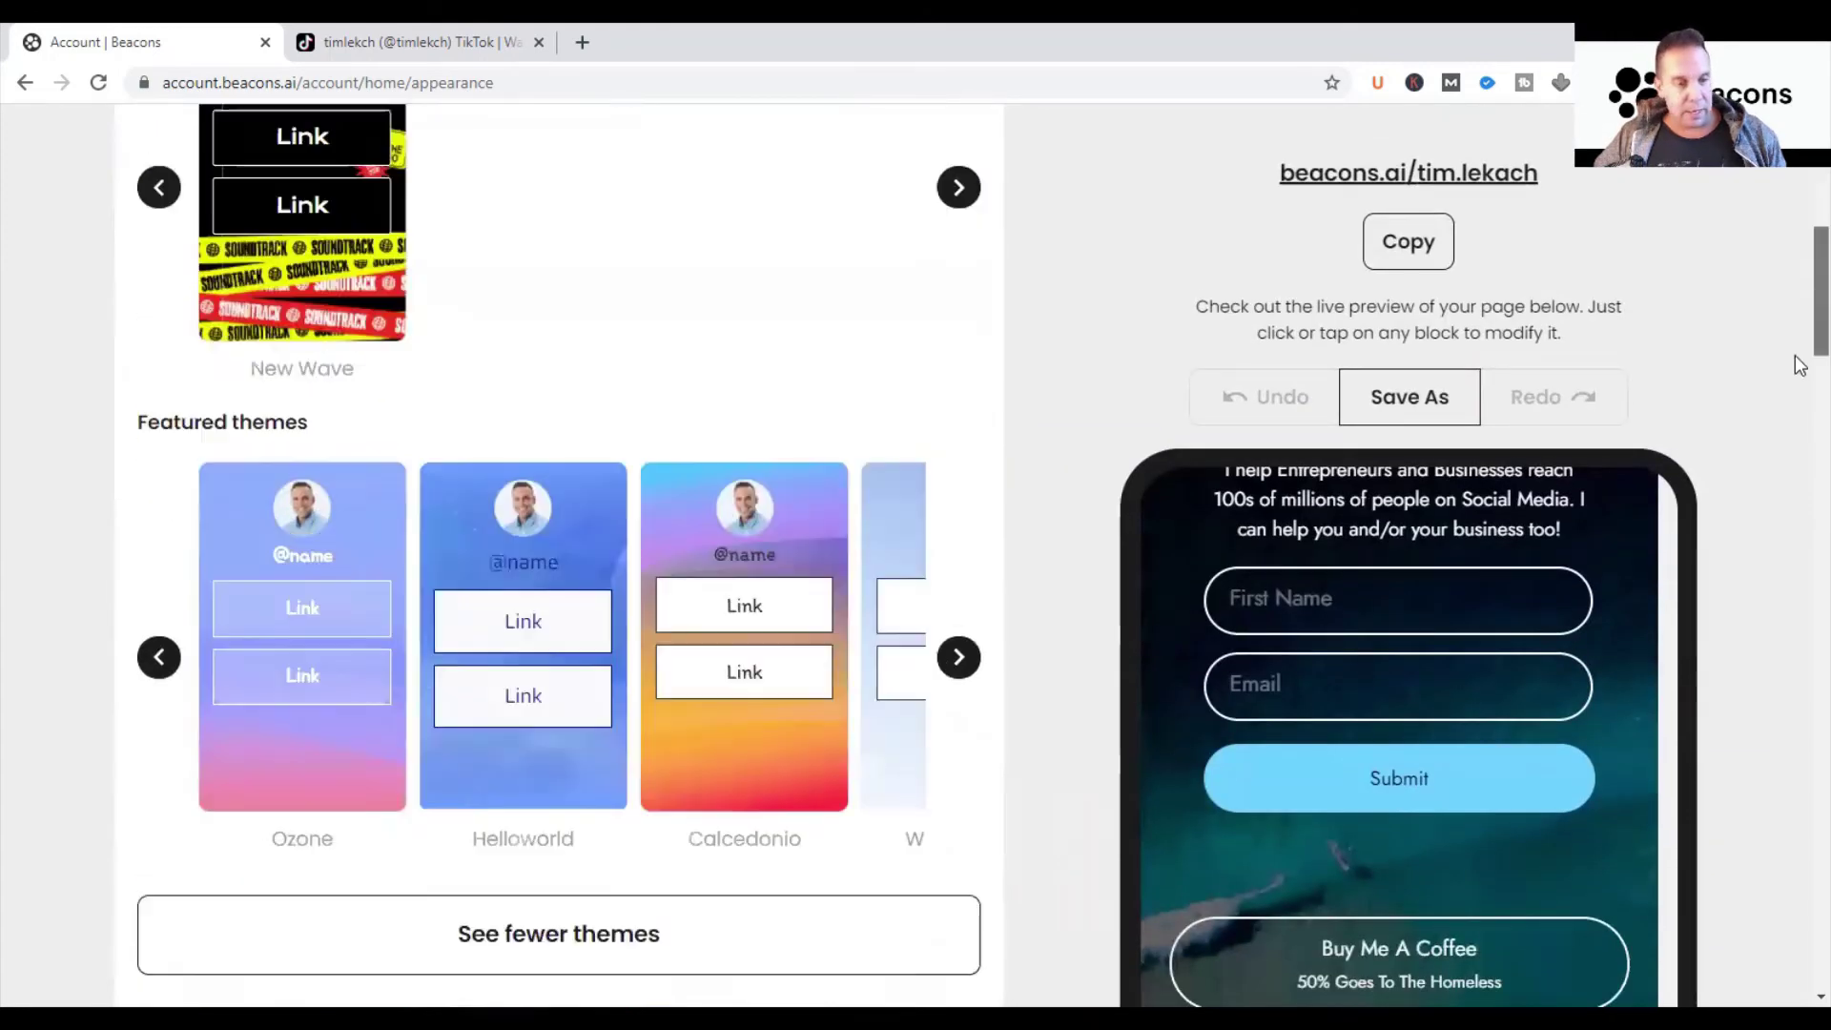
pyautogui.click(963, 428)
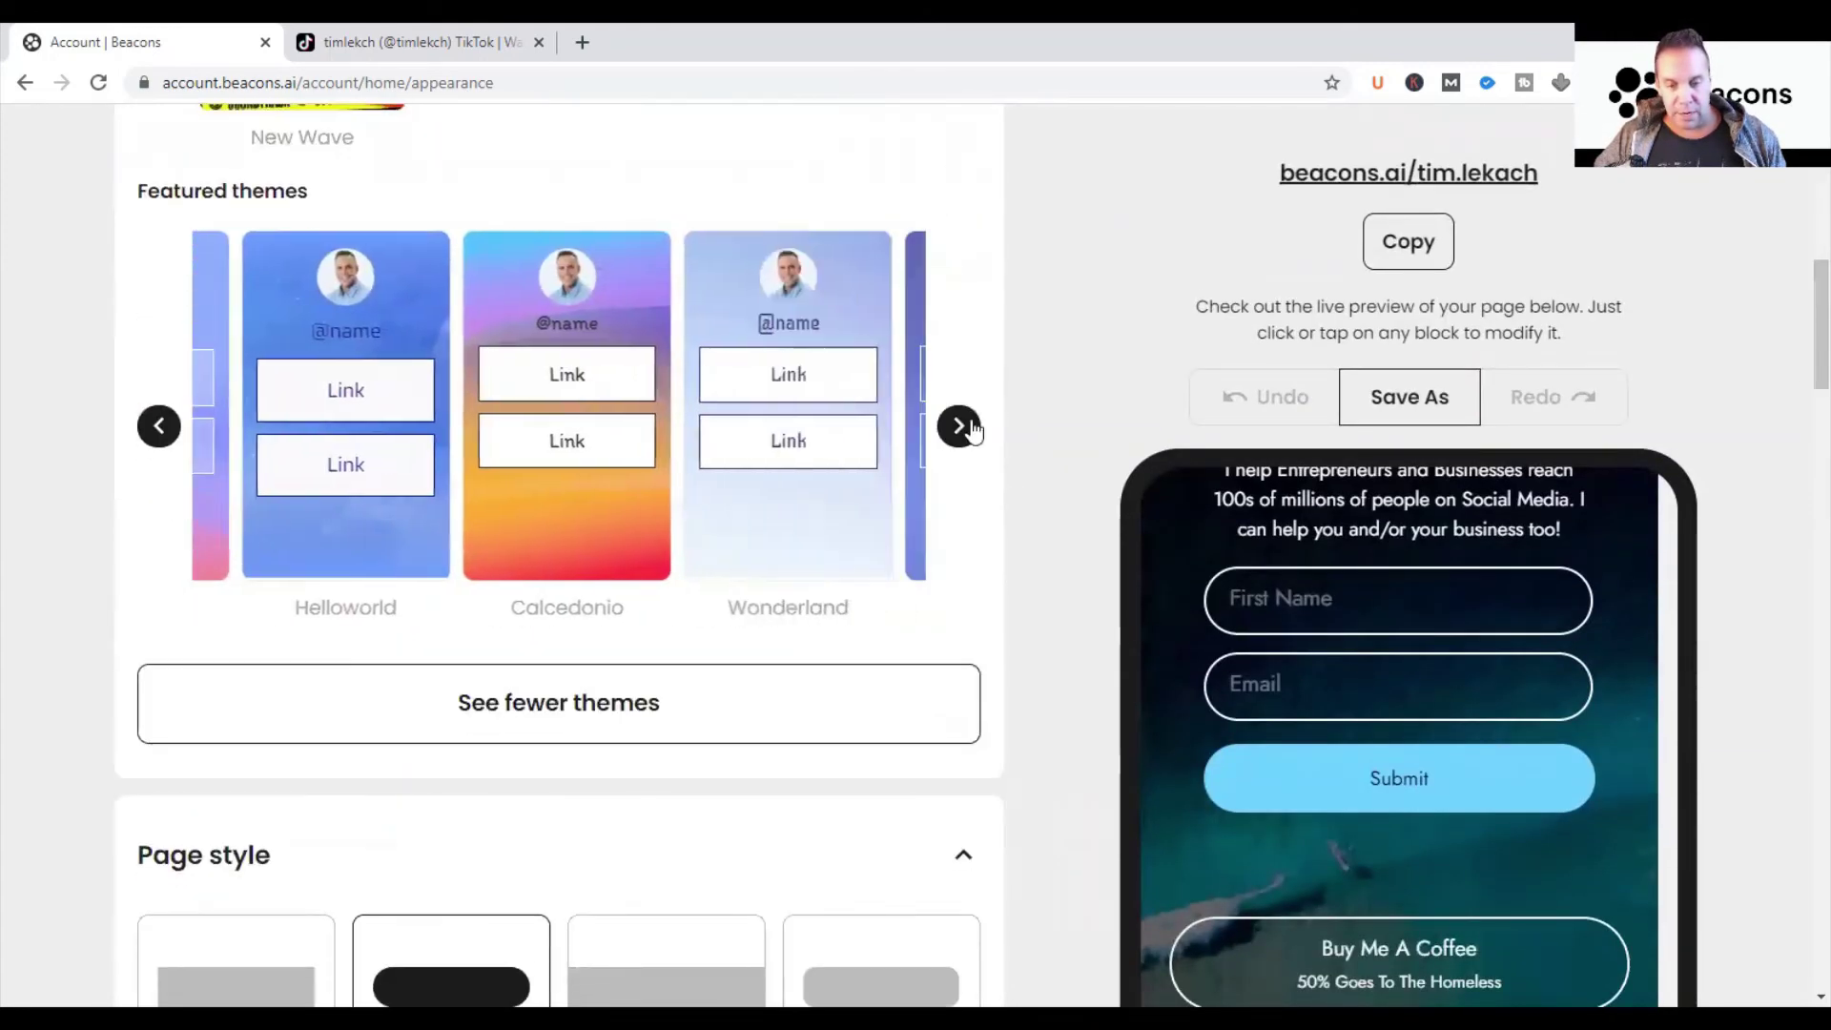
pyautogui.click(963, 428)
pyautogui.click(961, 427)
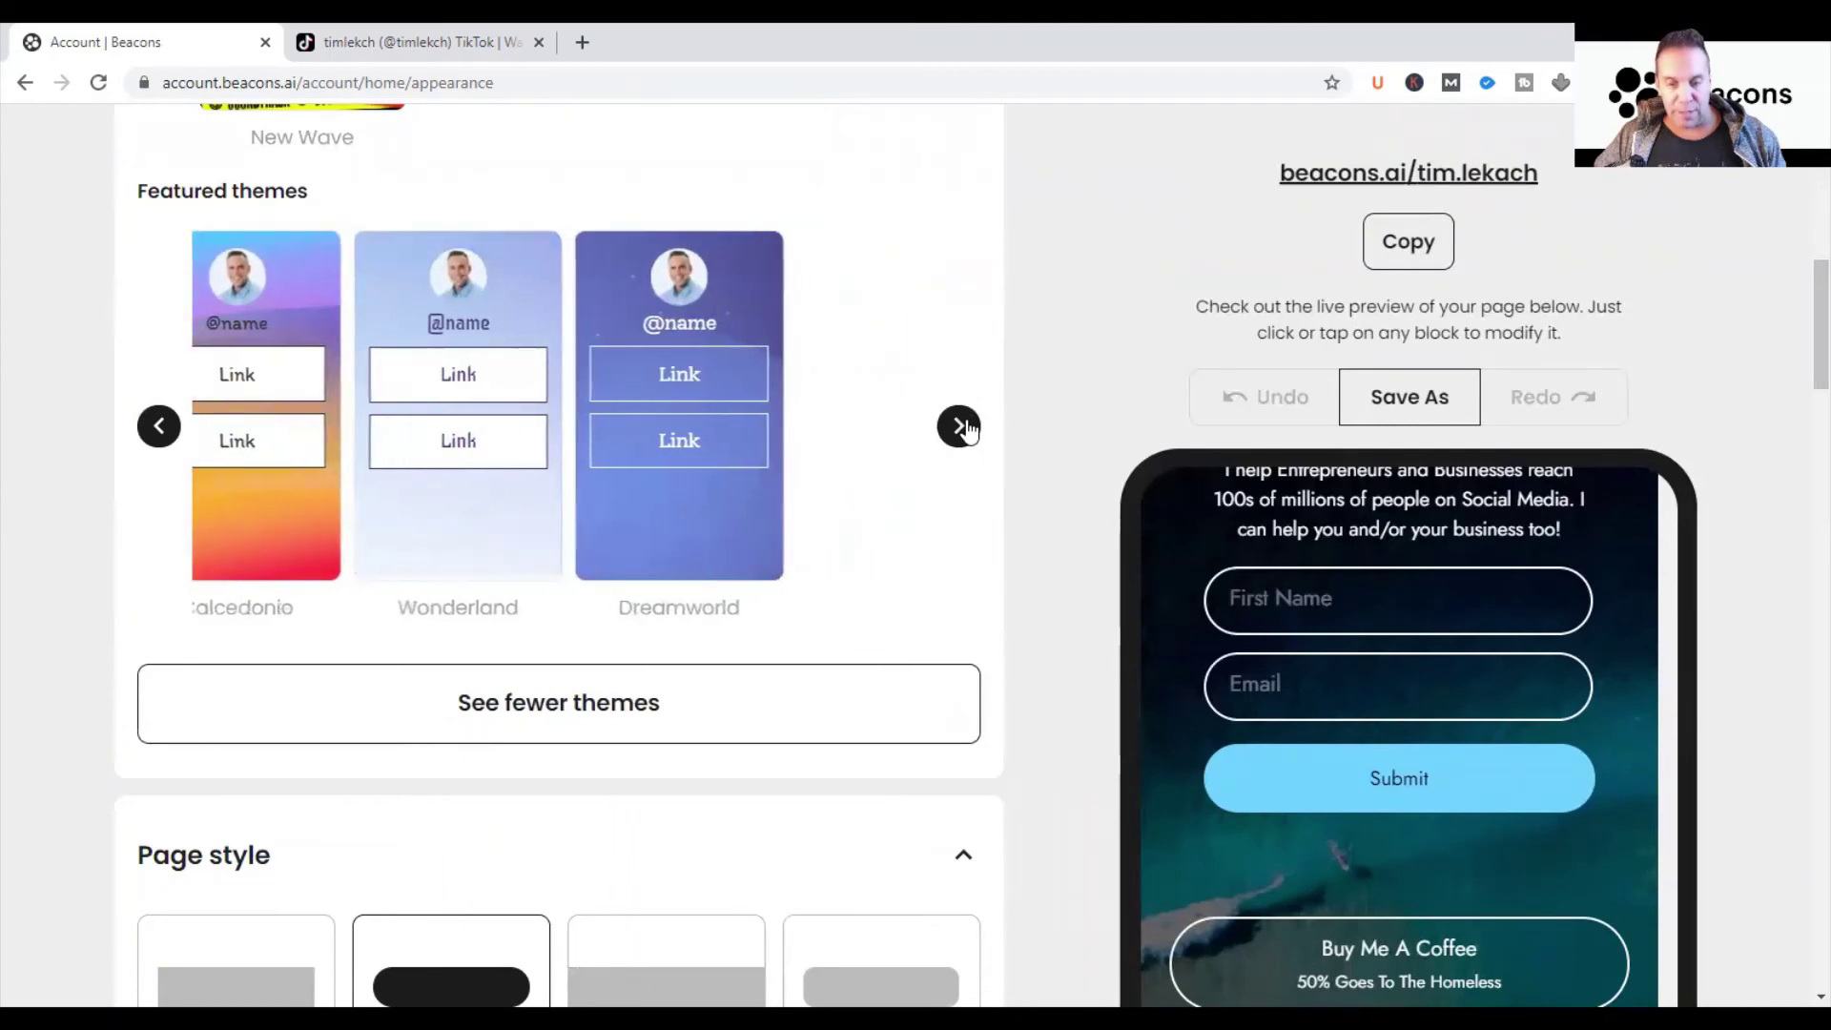
pyautogui.scroll(-5, 1800, 362)
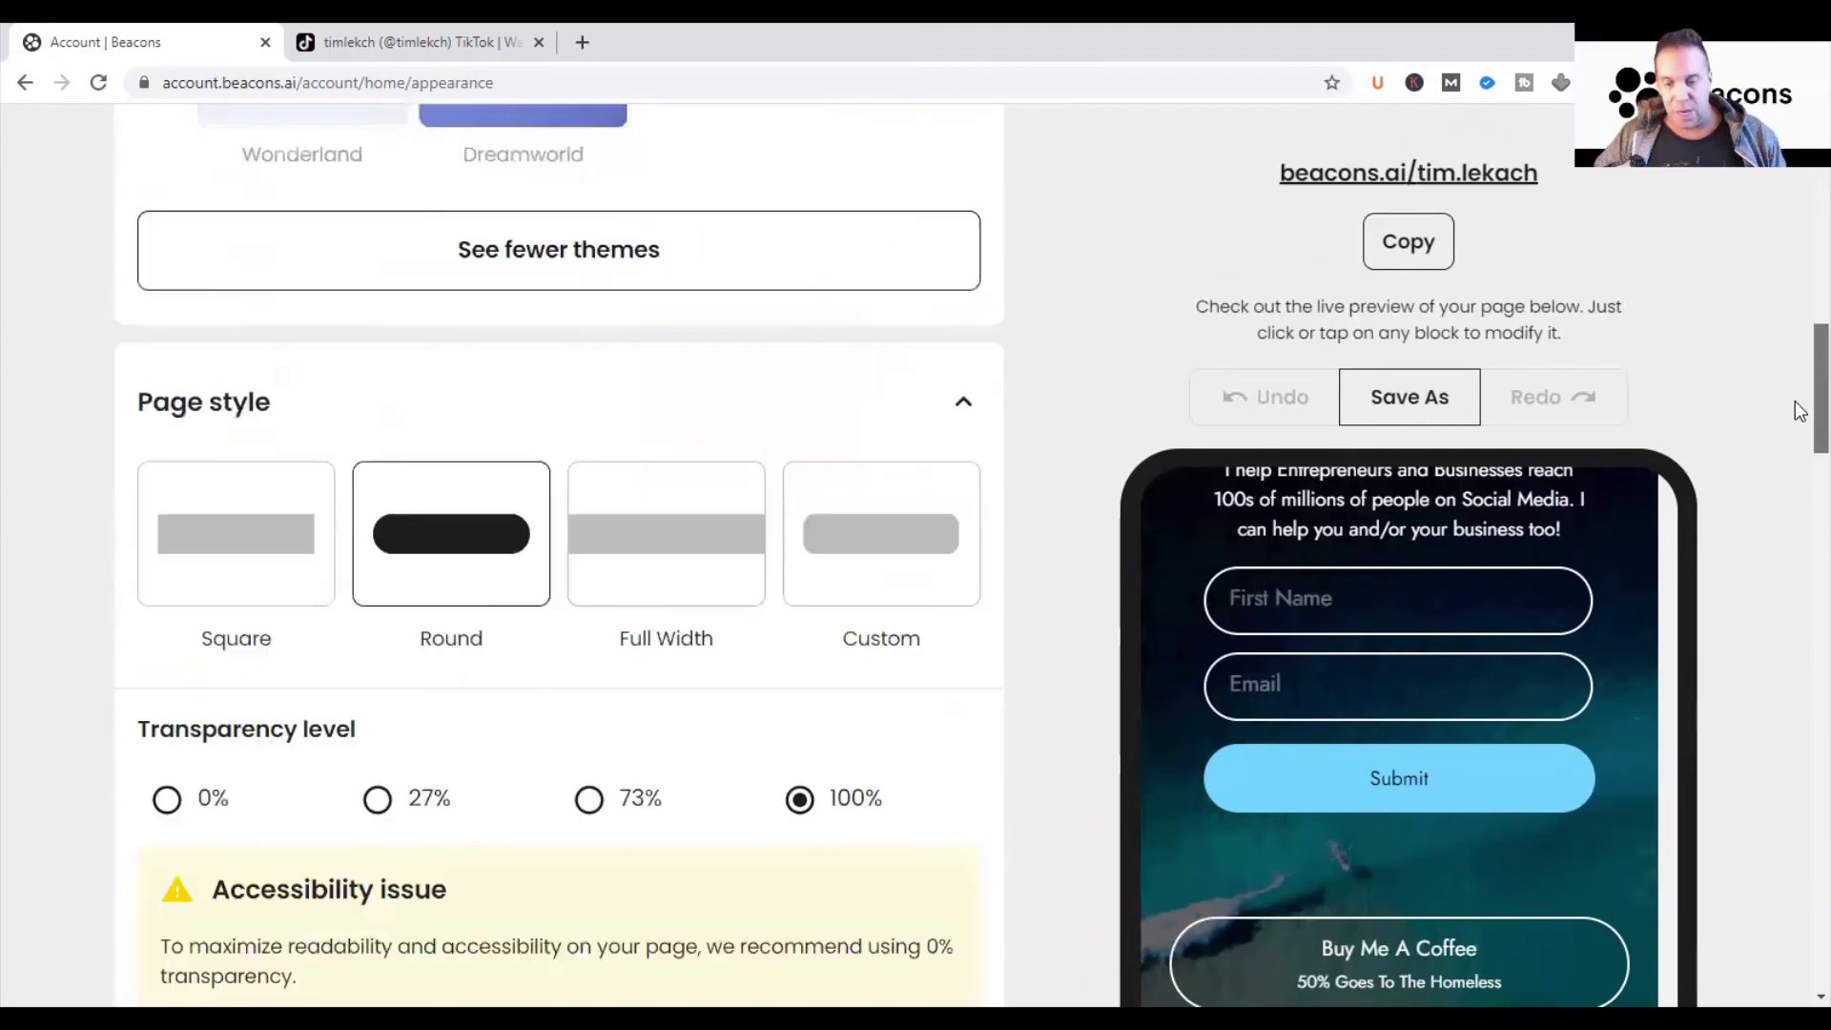
pyautogui.scroll(-1, 1800, 410)
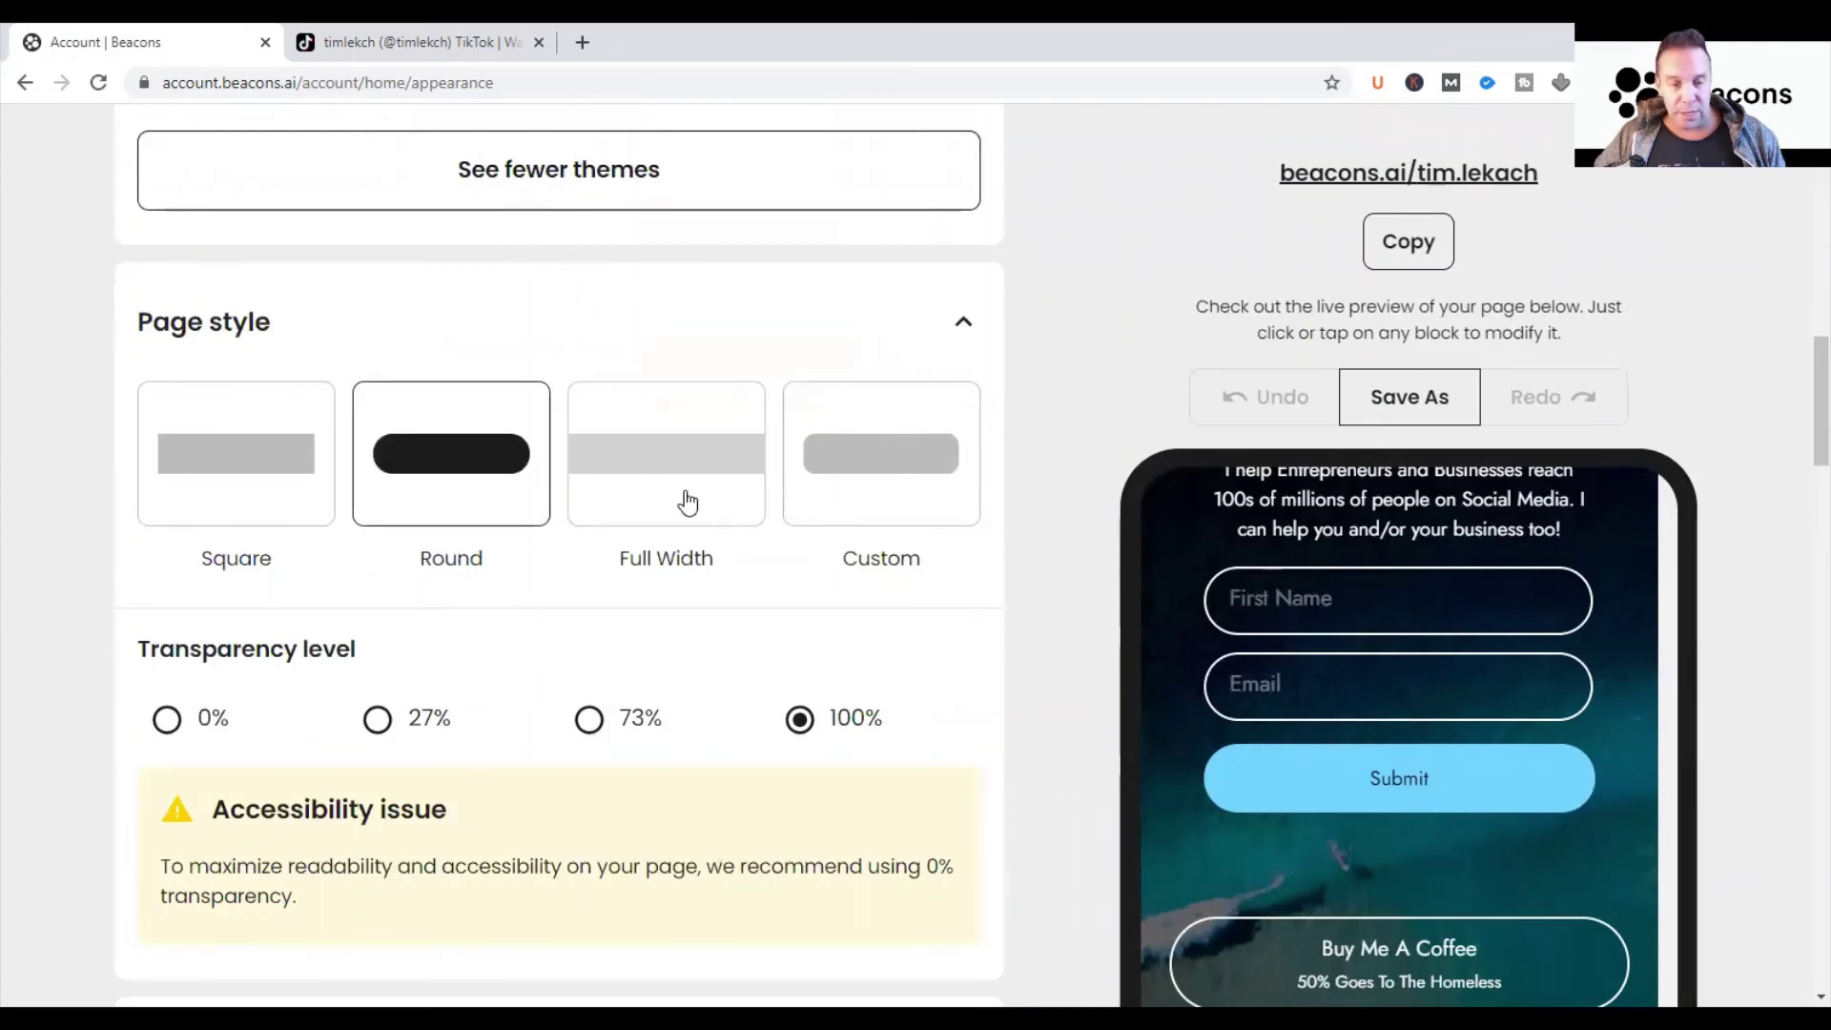
pyautogui.click(686, 503)
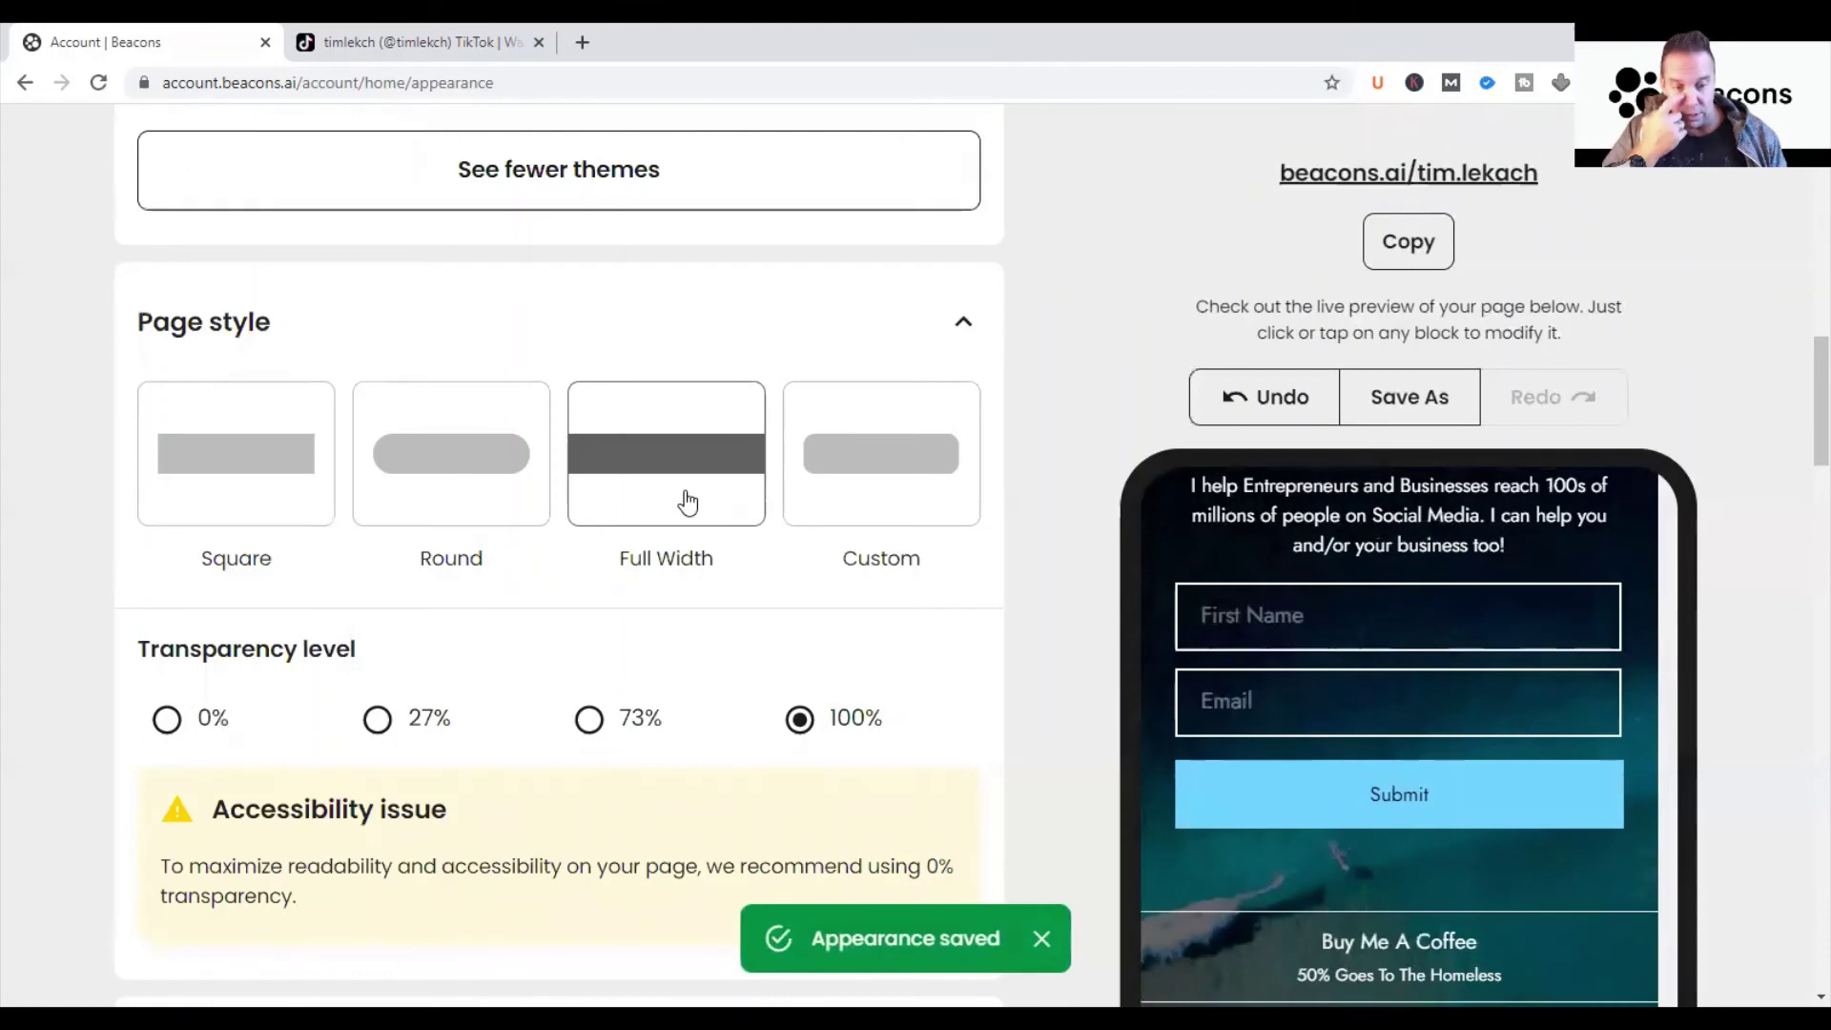
pyautogui.click(825, 460)
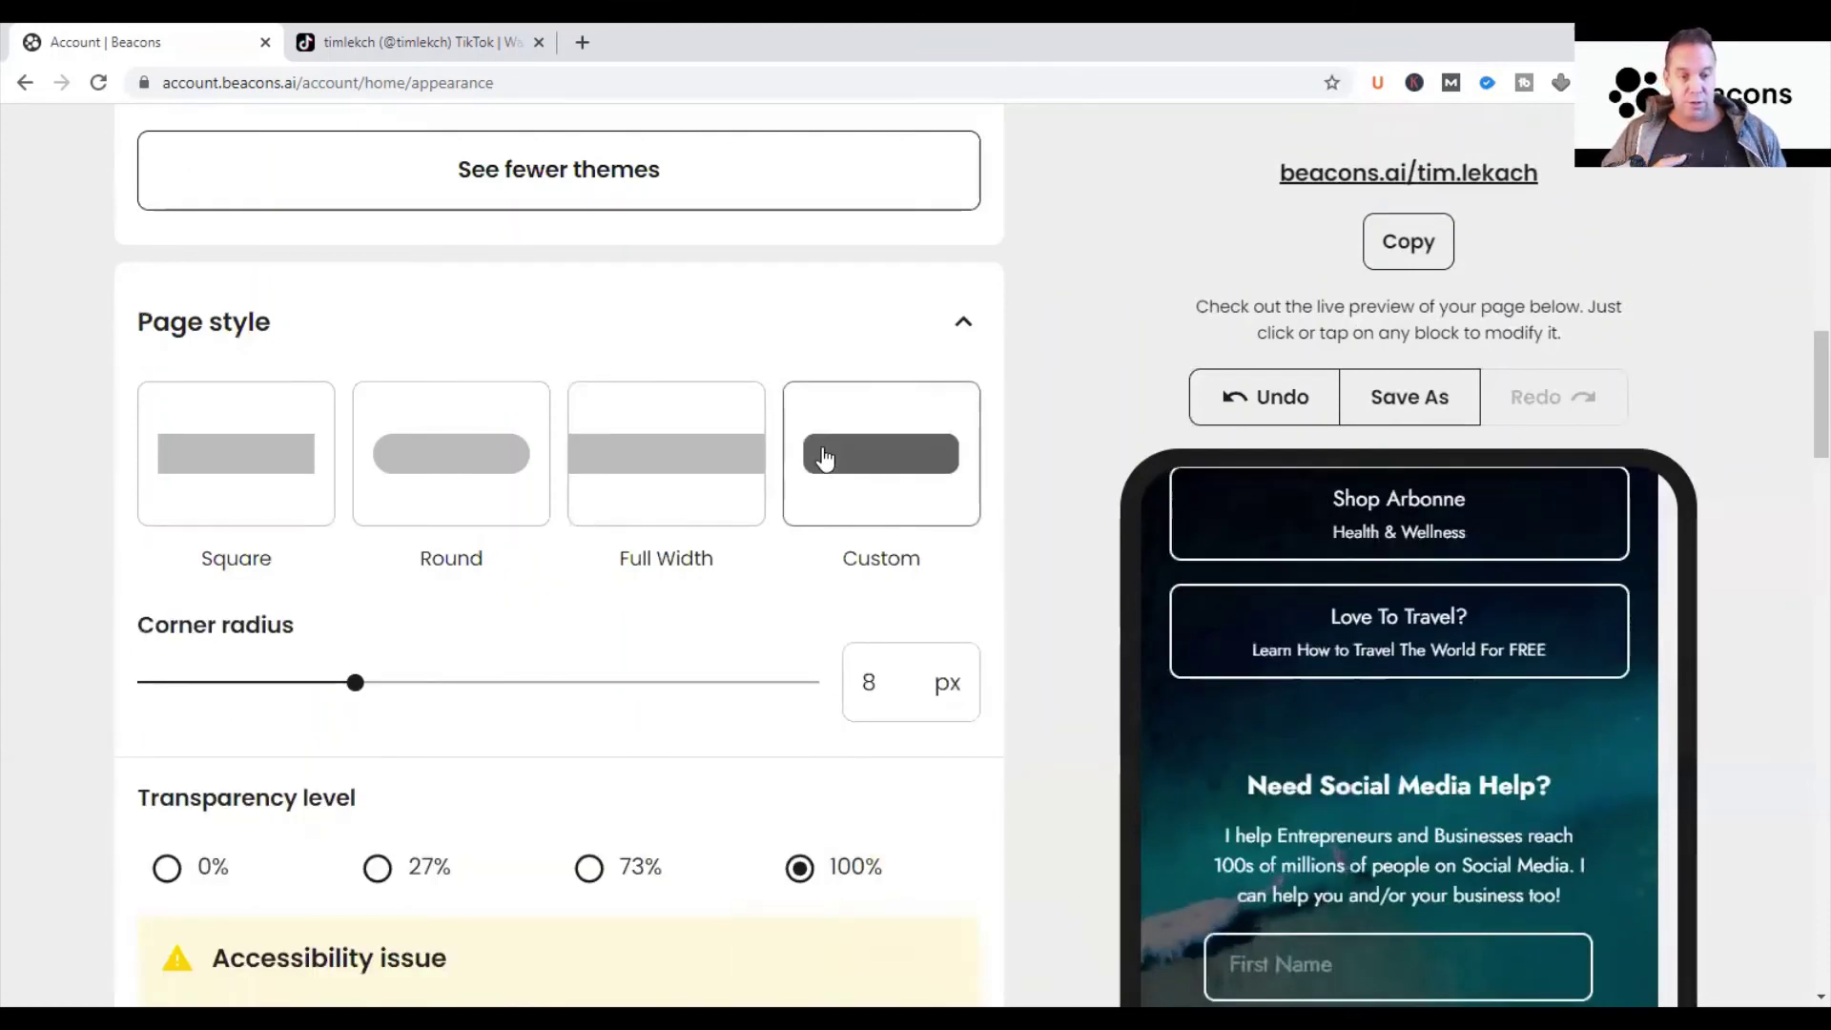
pyautogui.click(251, 482)
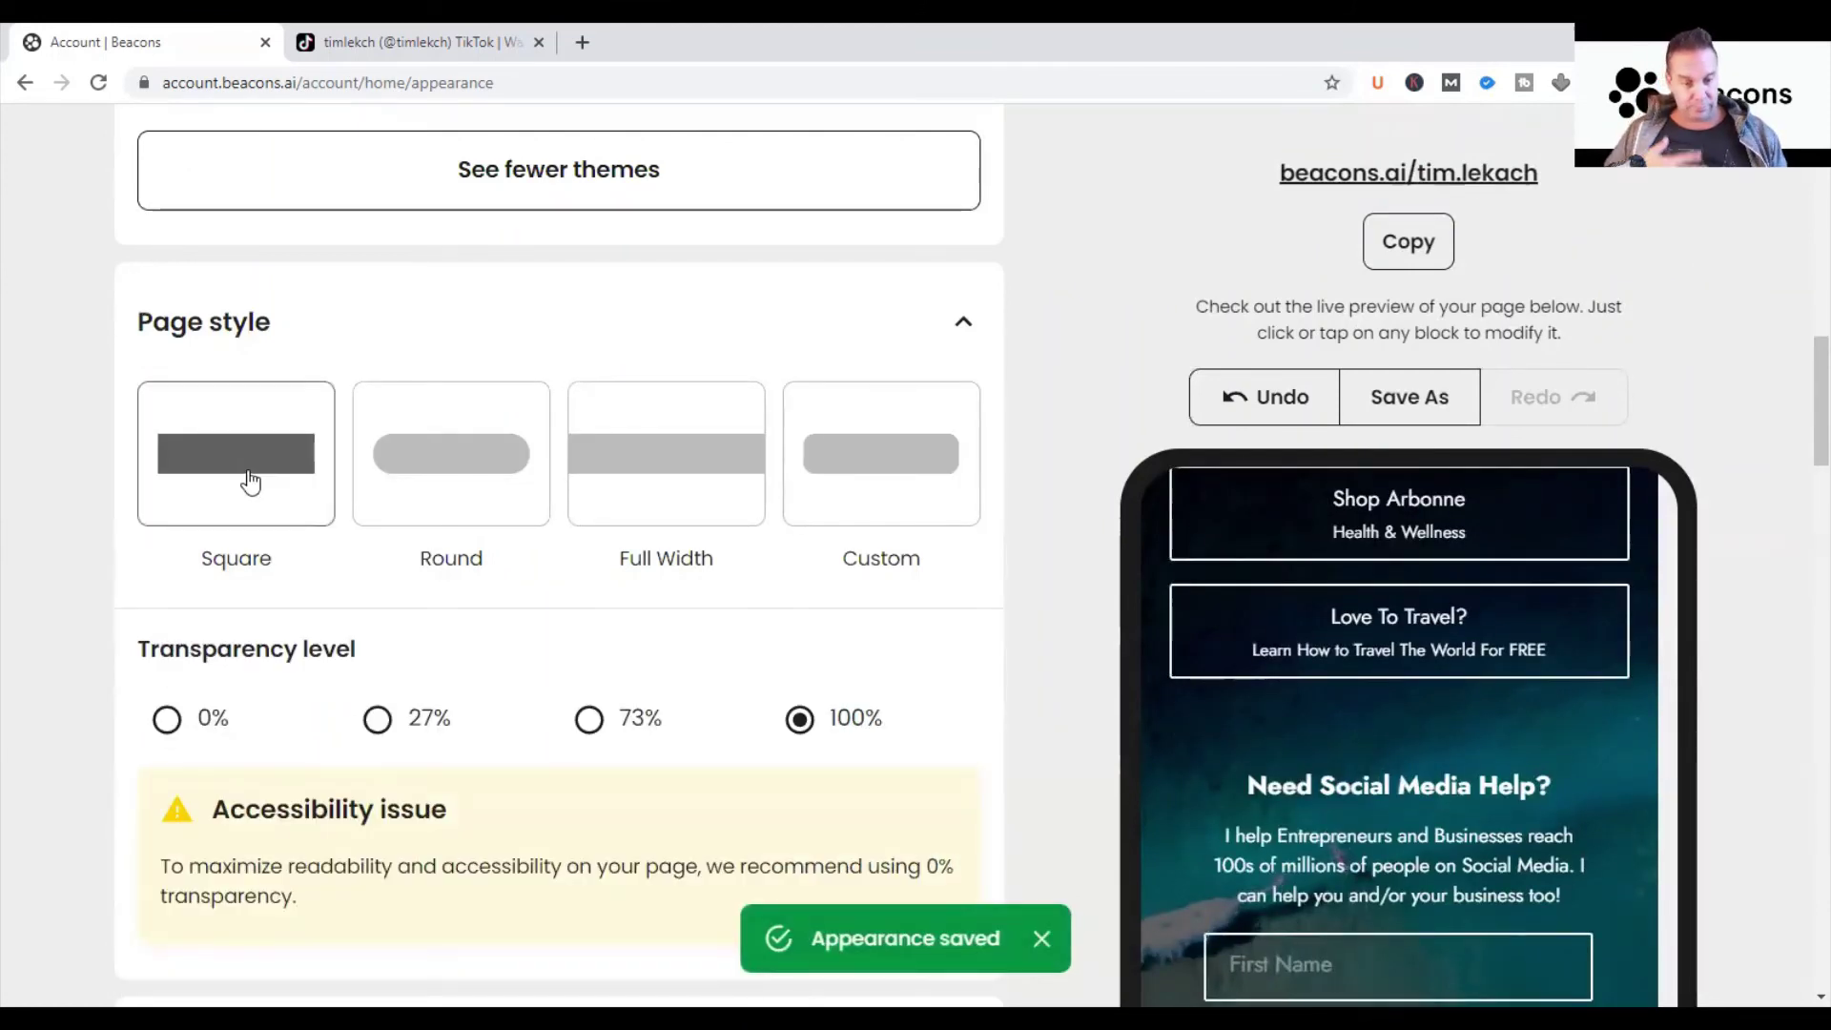
pyautogui.click(439, 480)
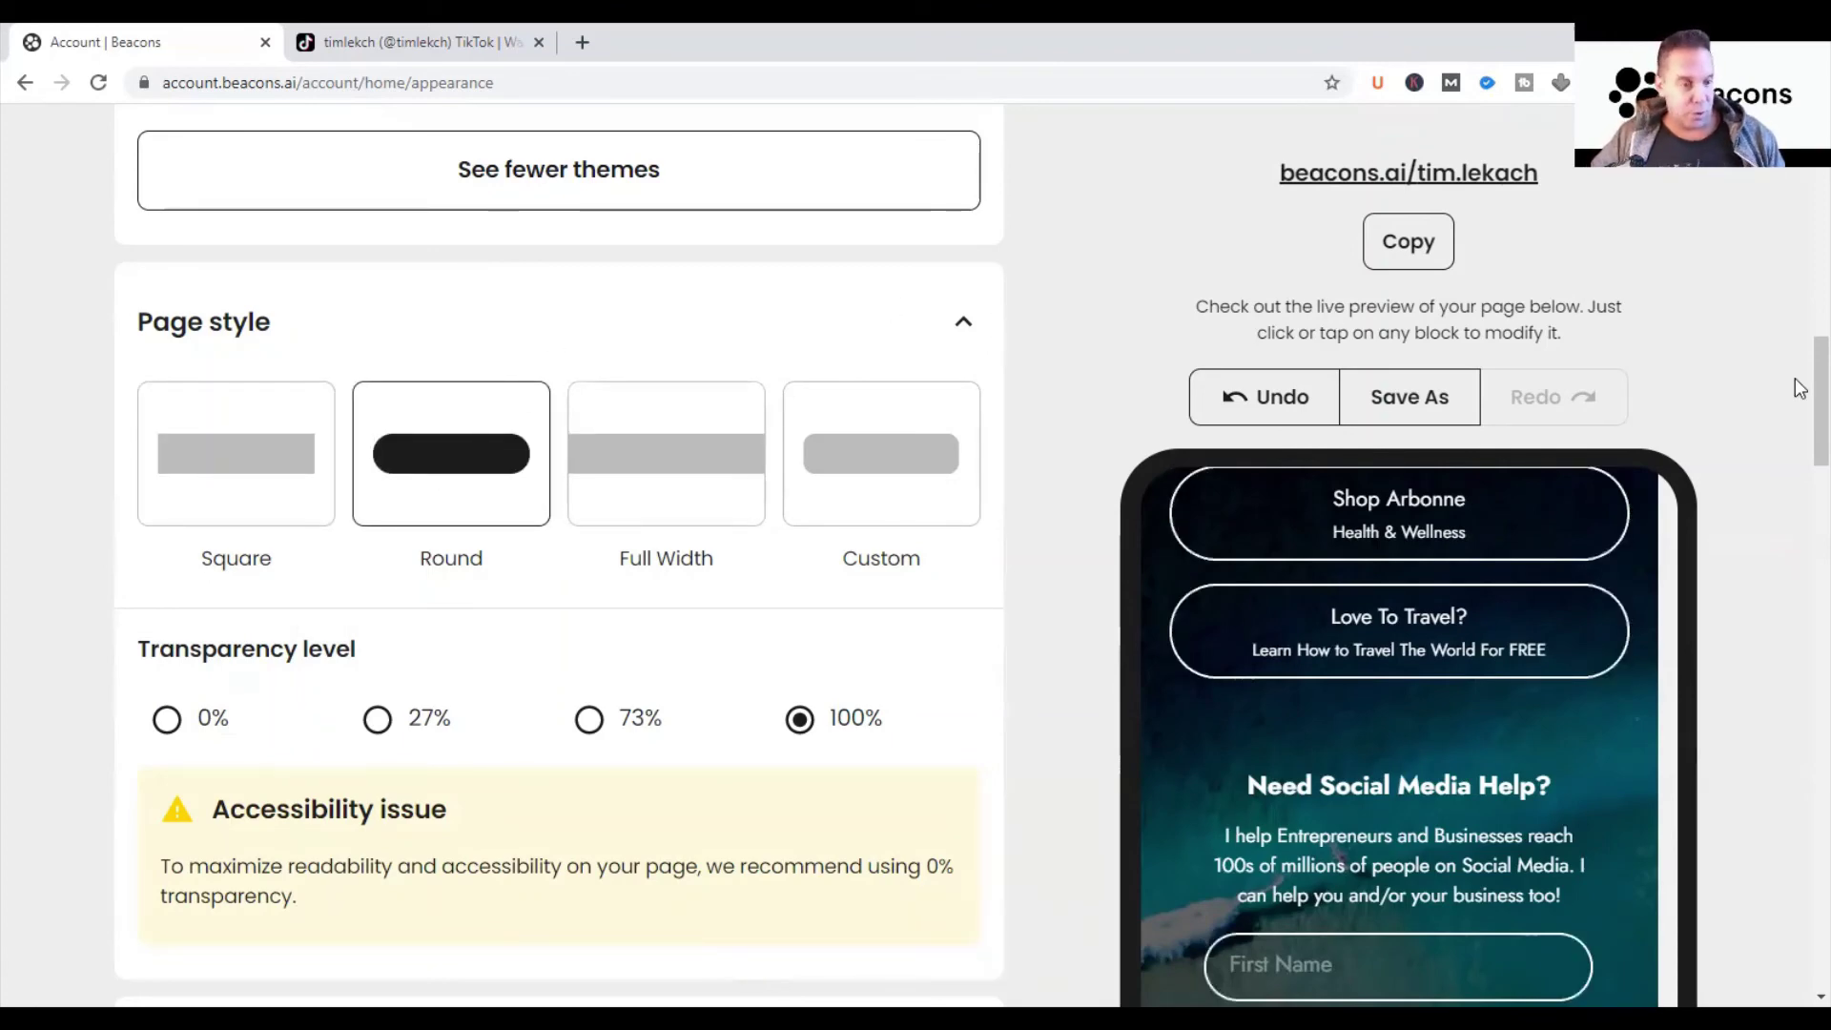
pyautogui.moveTo(1800, 387); pyautogui.dragTo(1799, 568)
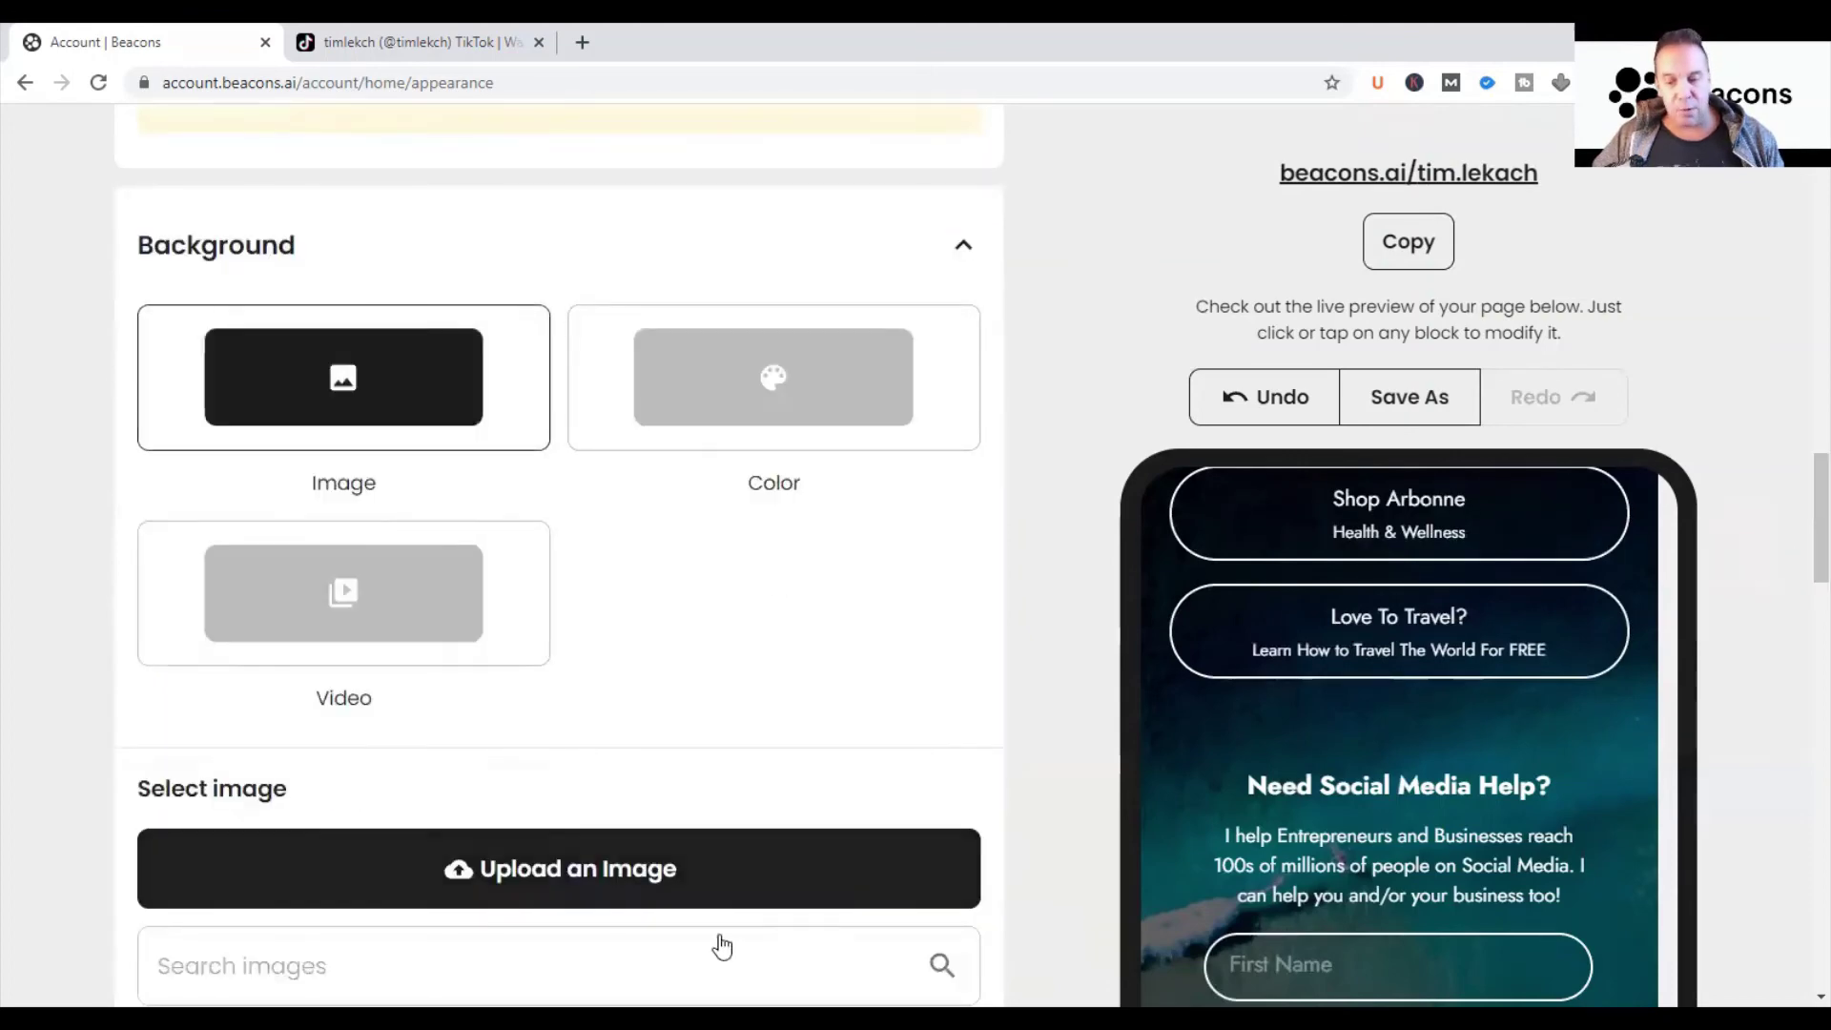
pyautogui.scroll(-6, 1799, 572)
pyautogui.scroll(8, 1797, 611)
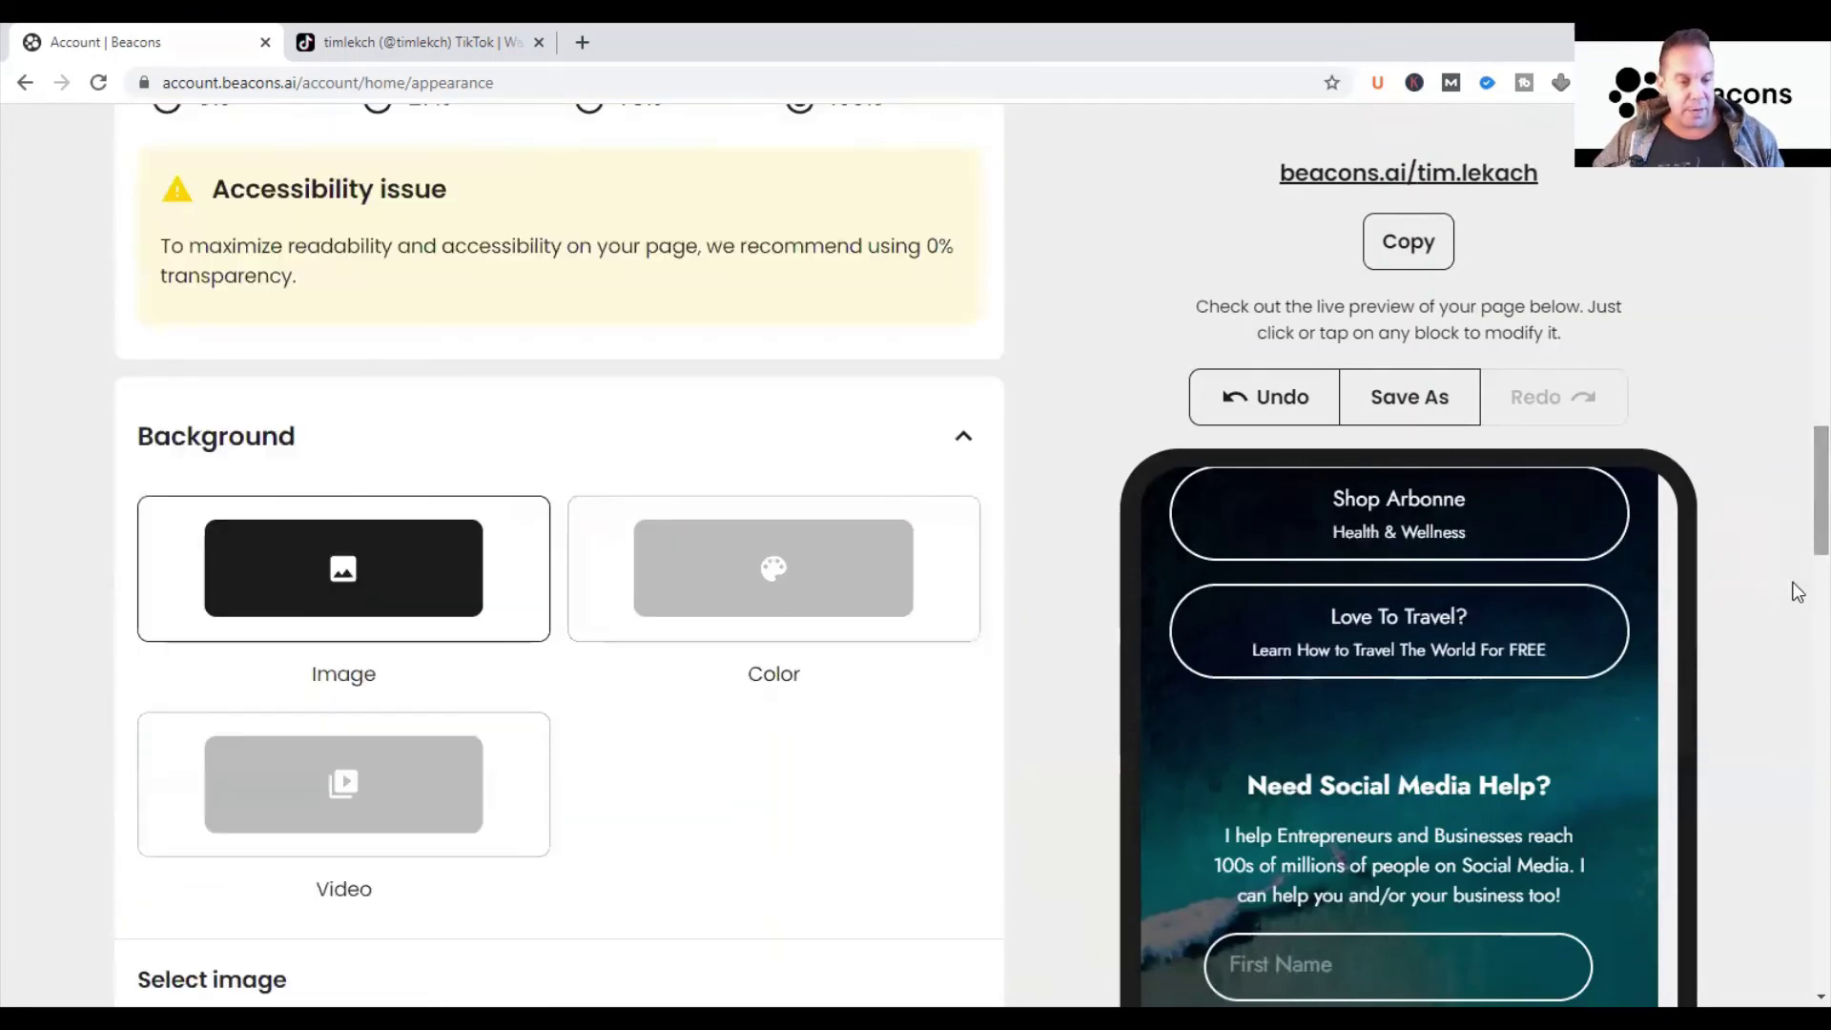
pyautogui.moveTo(1799, 523); pyautogui.dragTo(1799, 867)
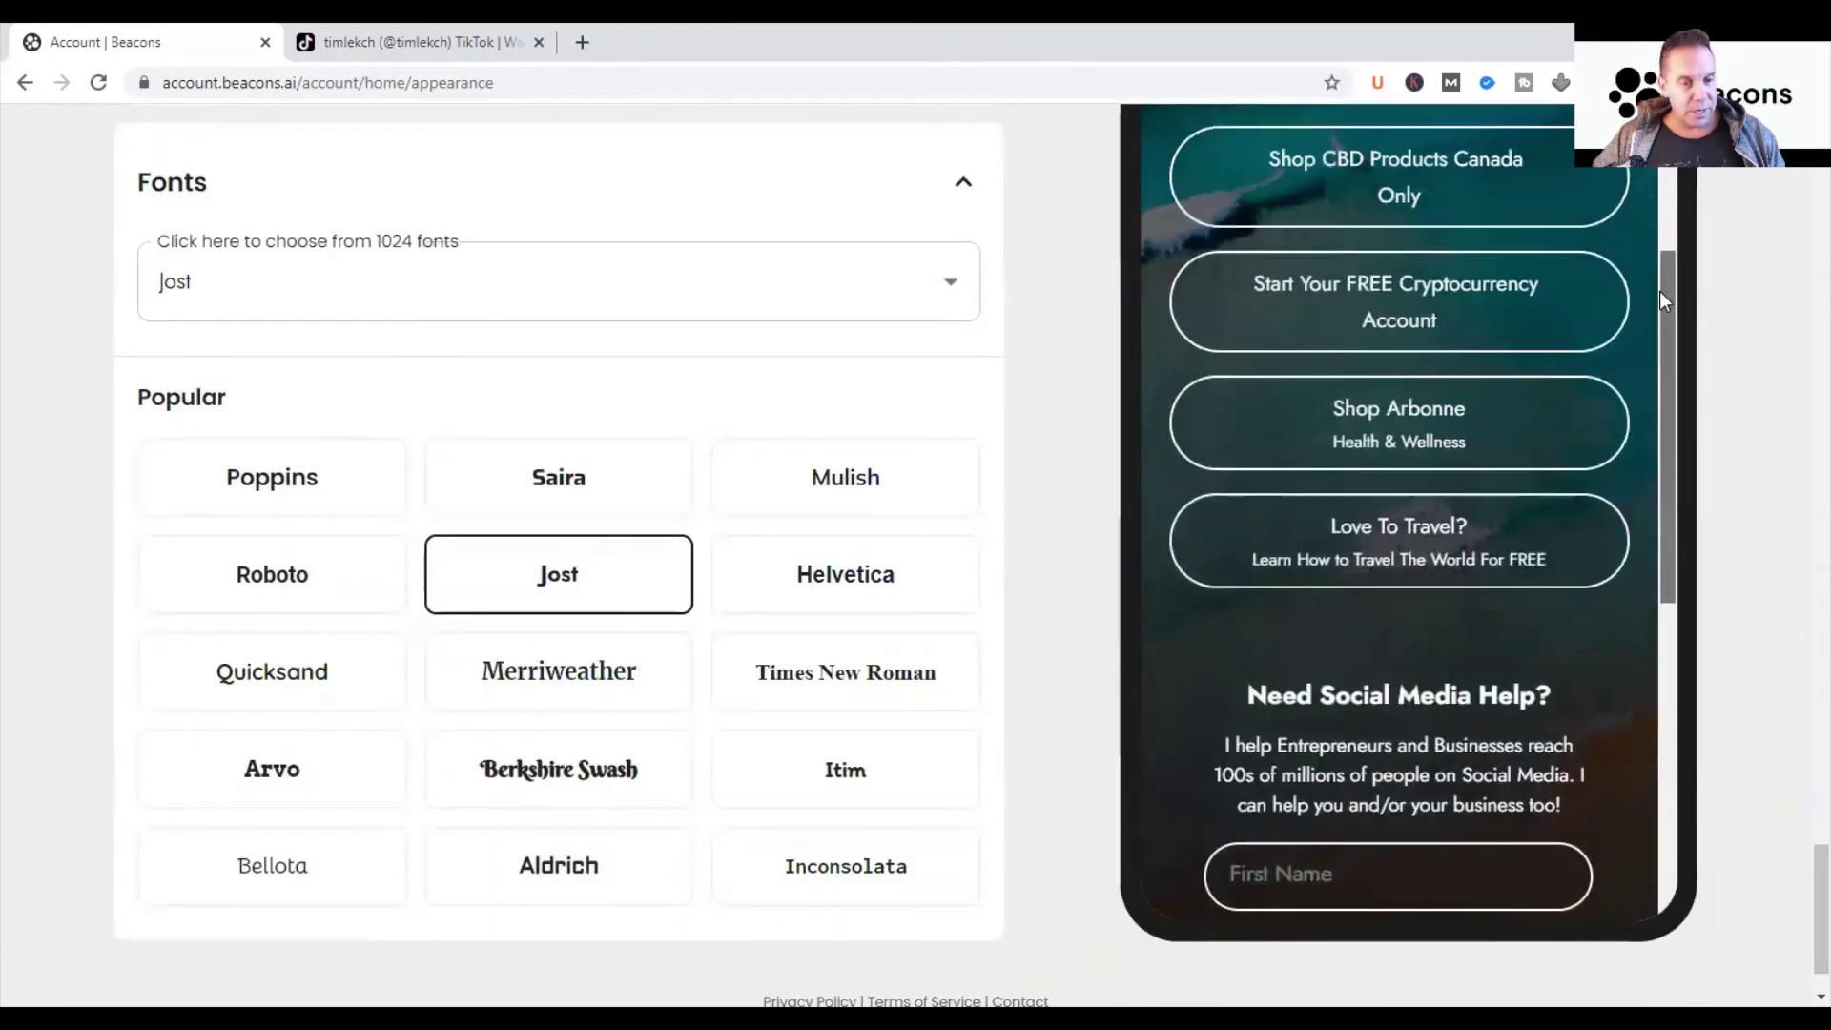
pyautogui.moveTo(1800, 847); pyautogui.dragTo(1806, 886)
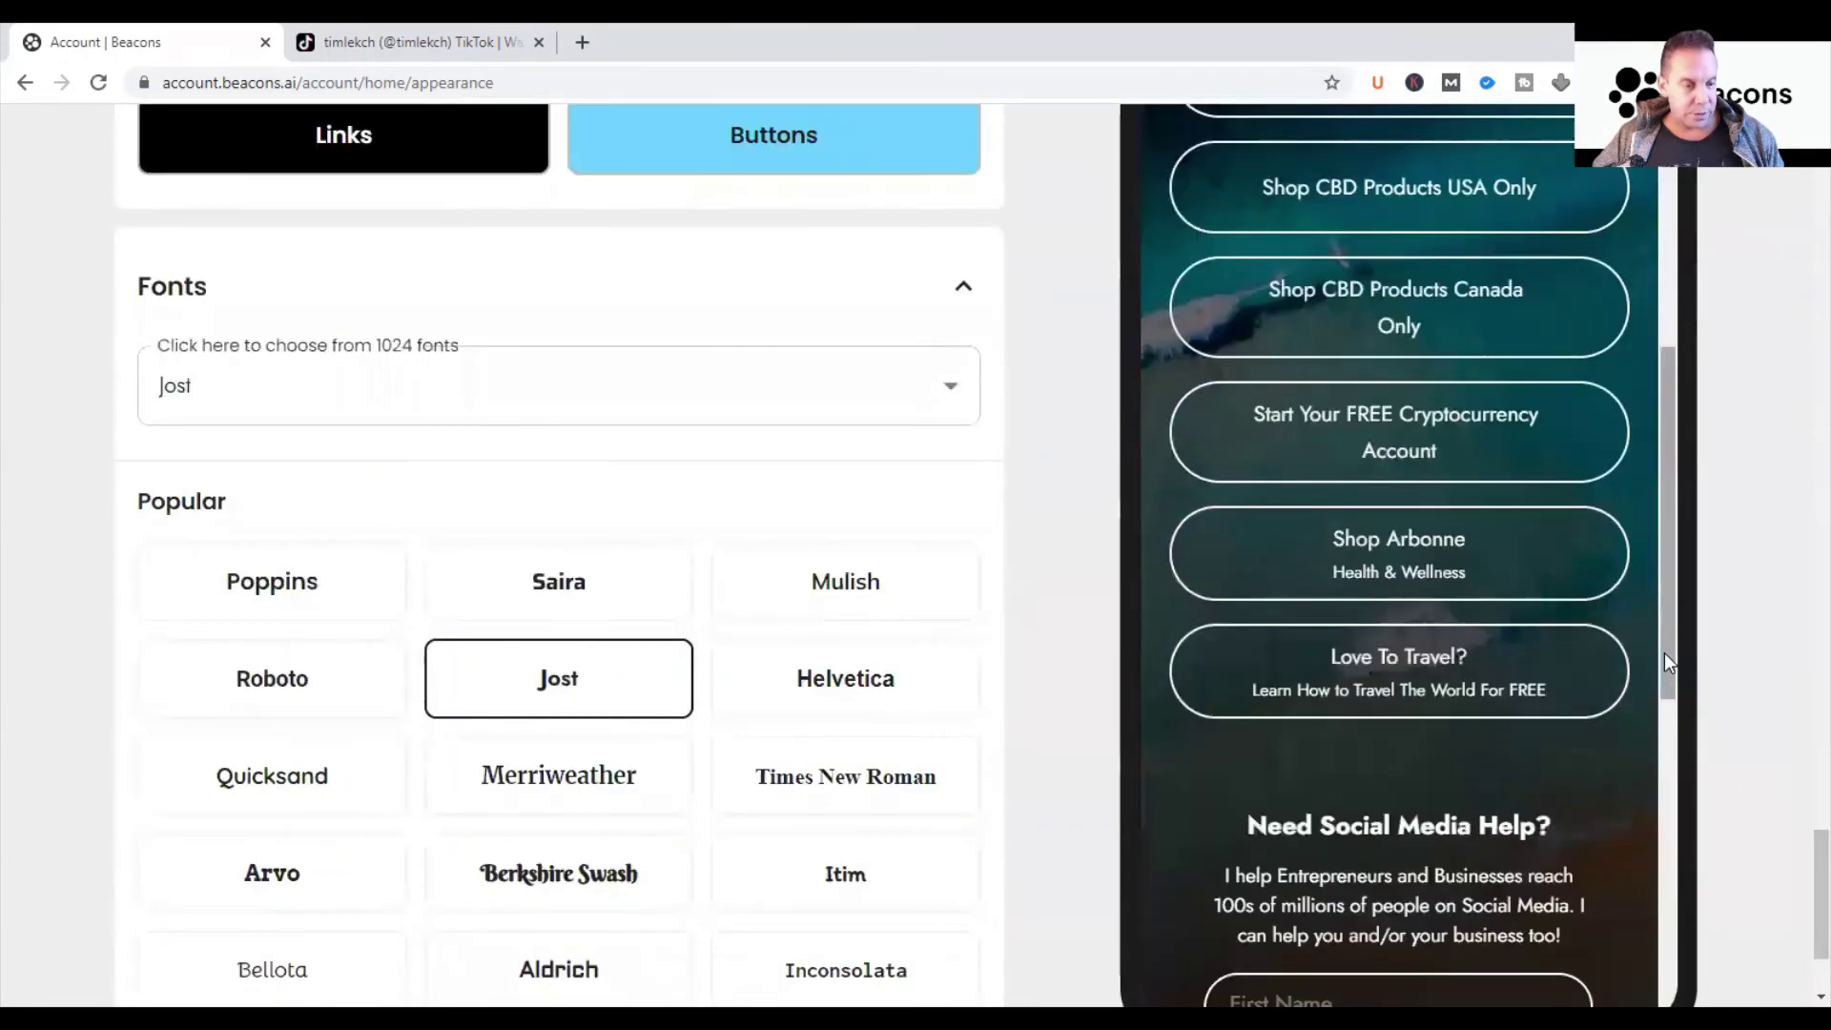
pyautogui.moveTo(1663, 652); pyautogui.dragTo(1667, 420)
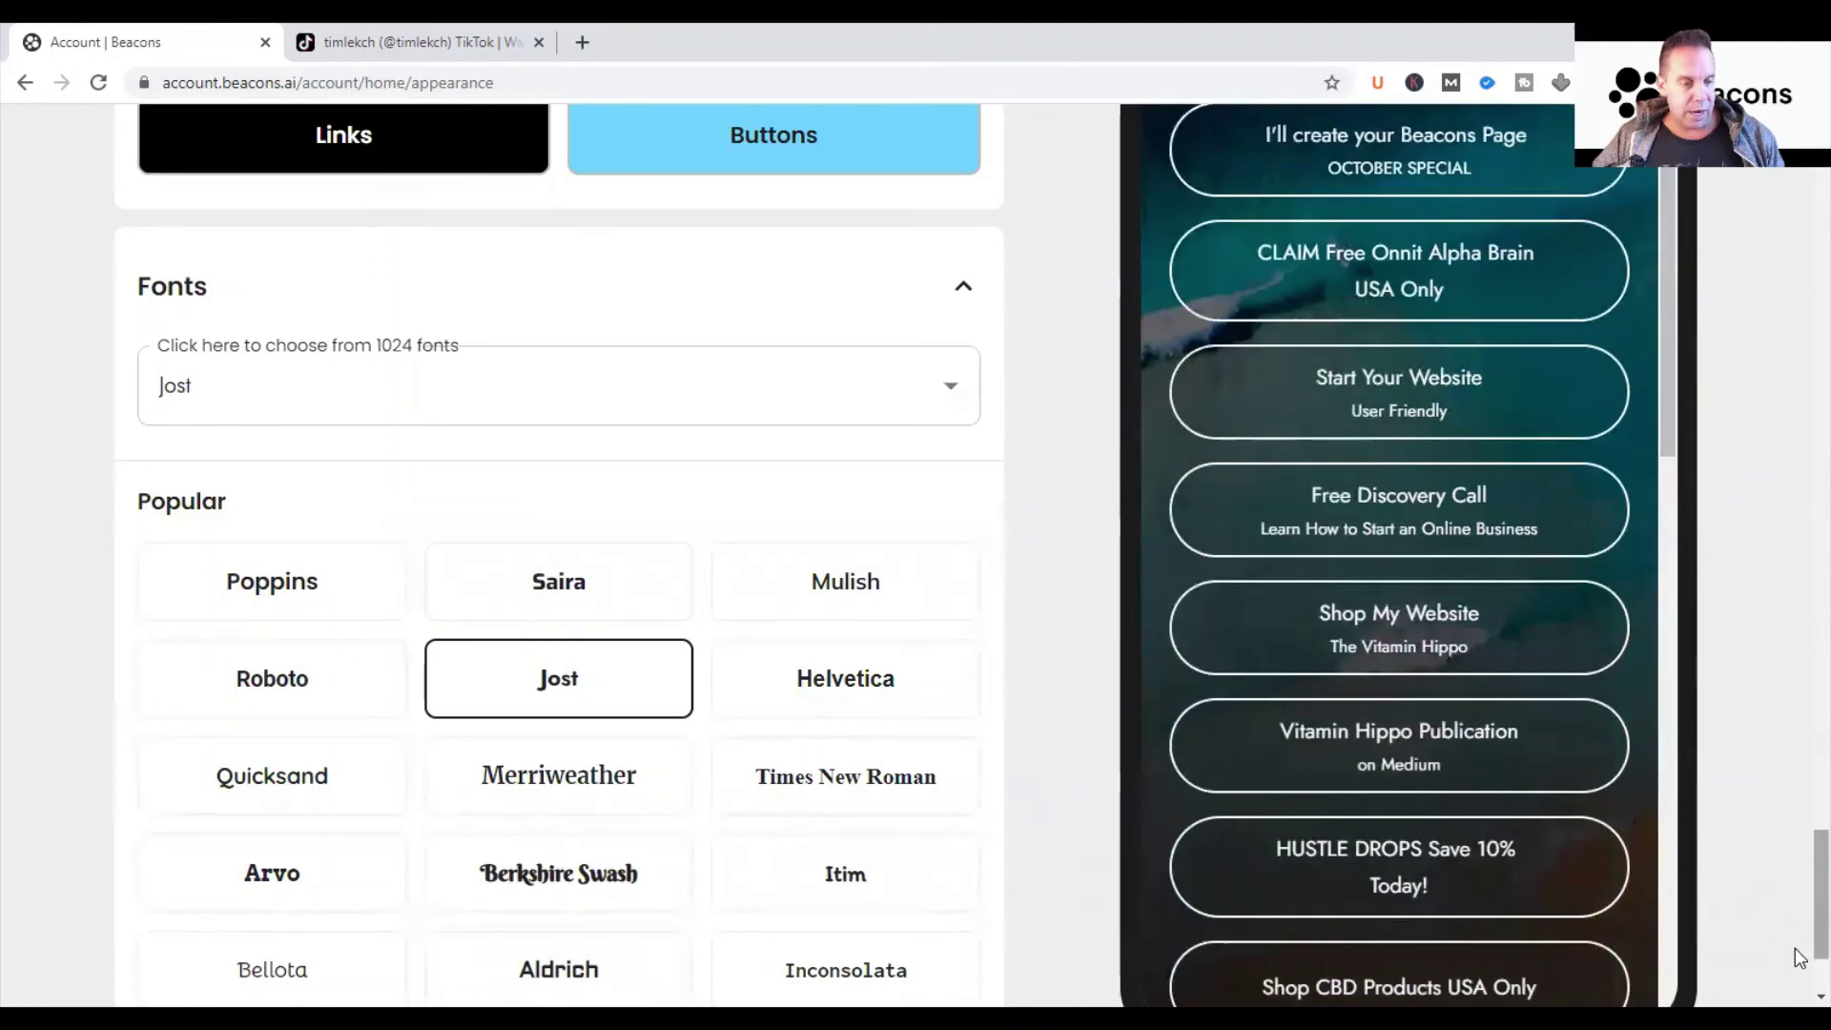
pyautogui.moveTo(1800, 944); pyautogui.dragTo(1799, 604)
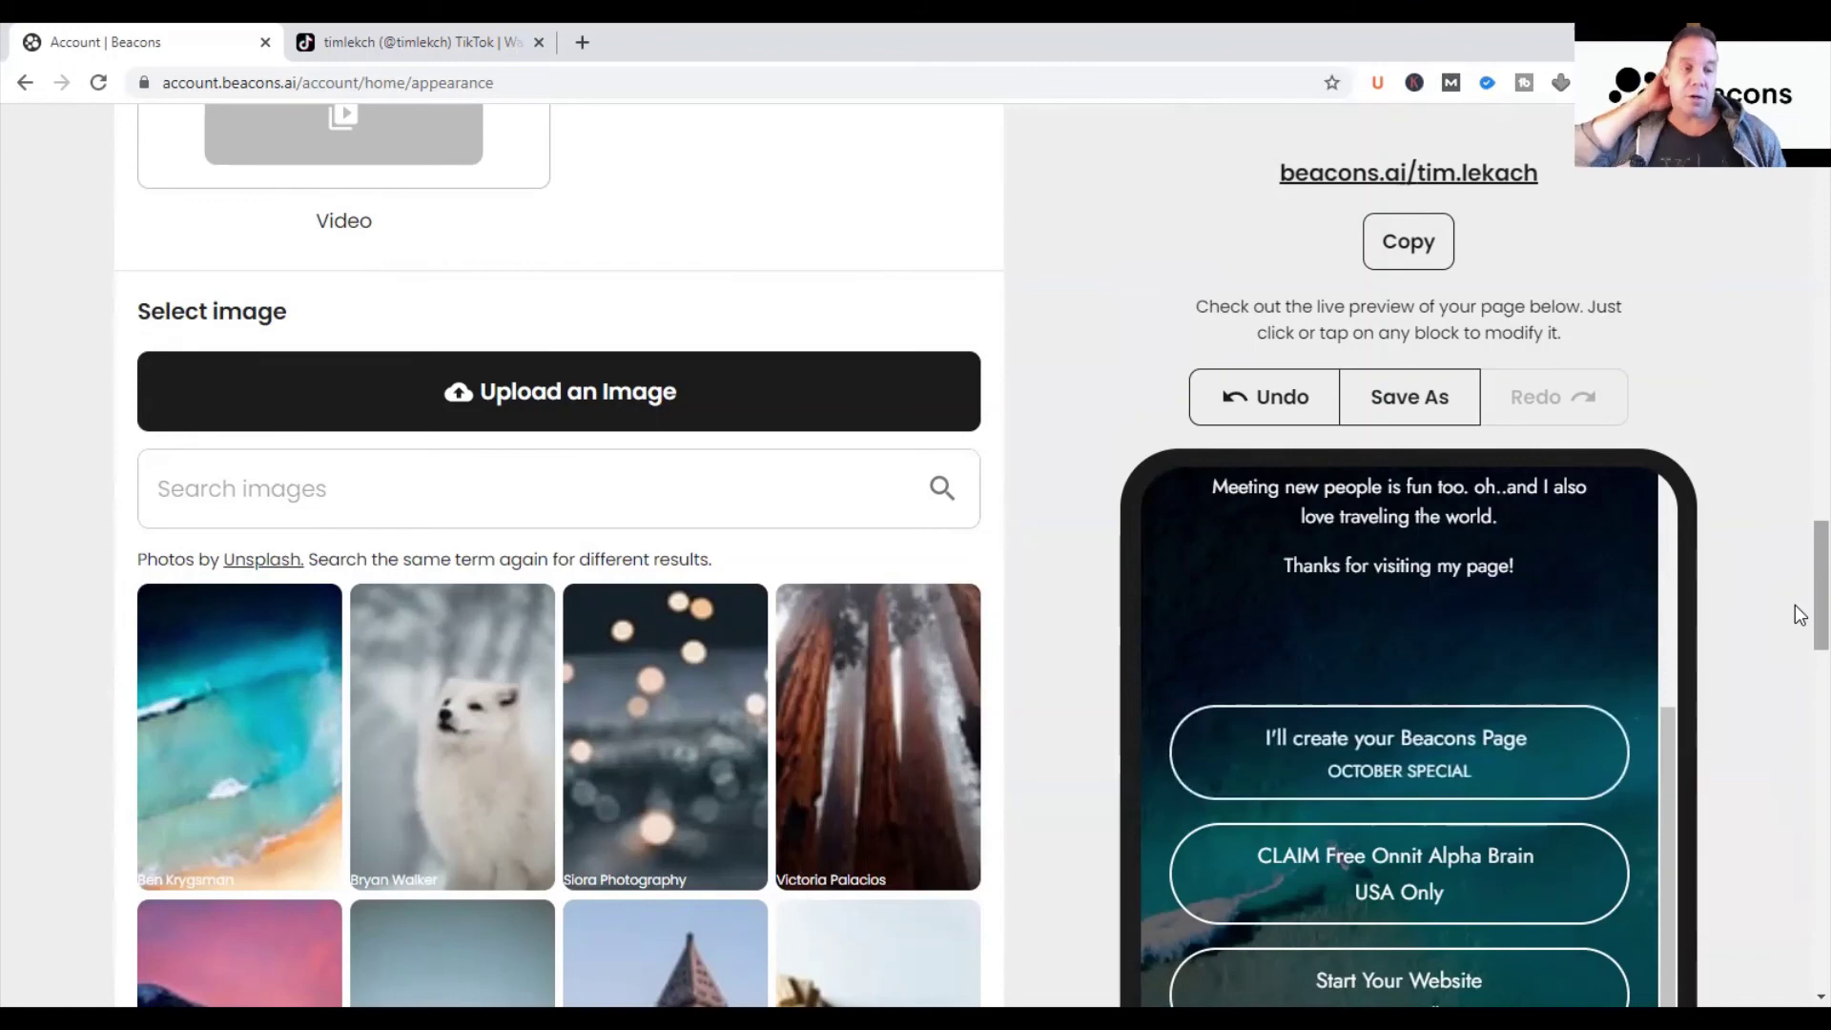
pyautogui.moveTo(1800, 613); pyautogui.dragTo(1798, 727)
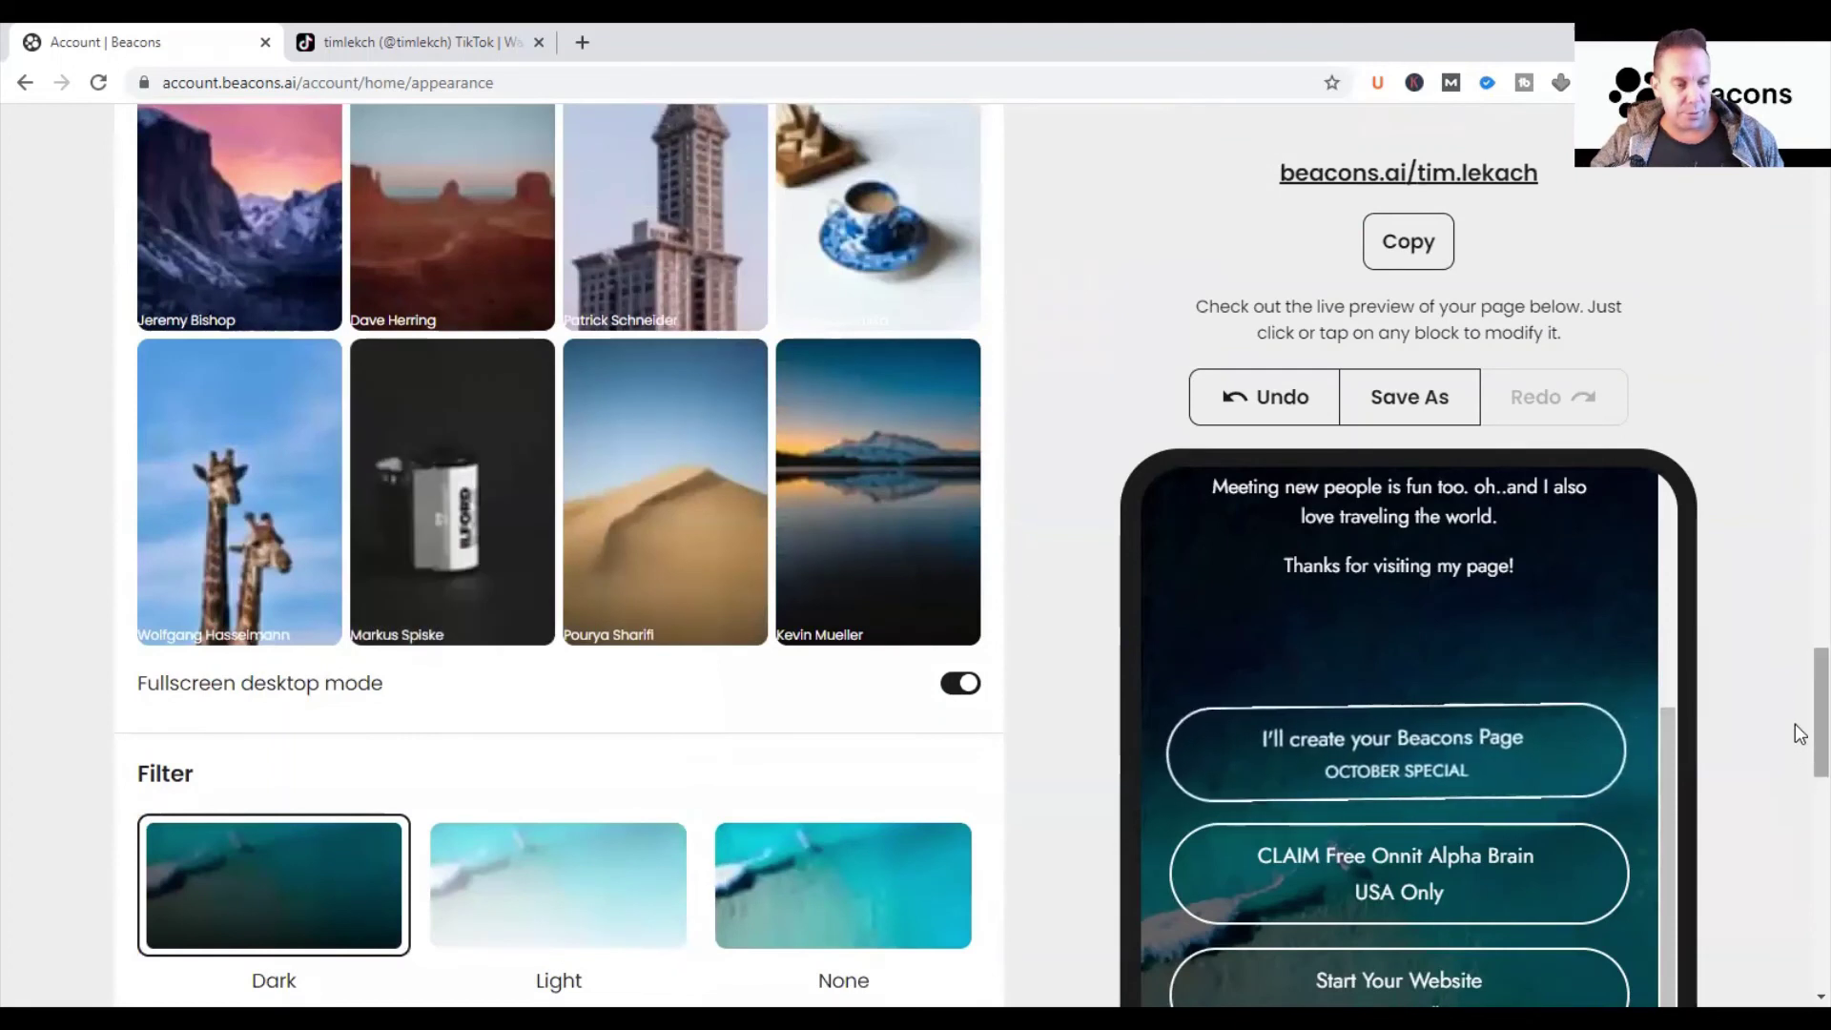
pyautogui.moveTo(1799, 734); pyautogui.dragTo(1798, 719)
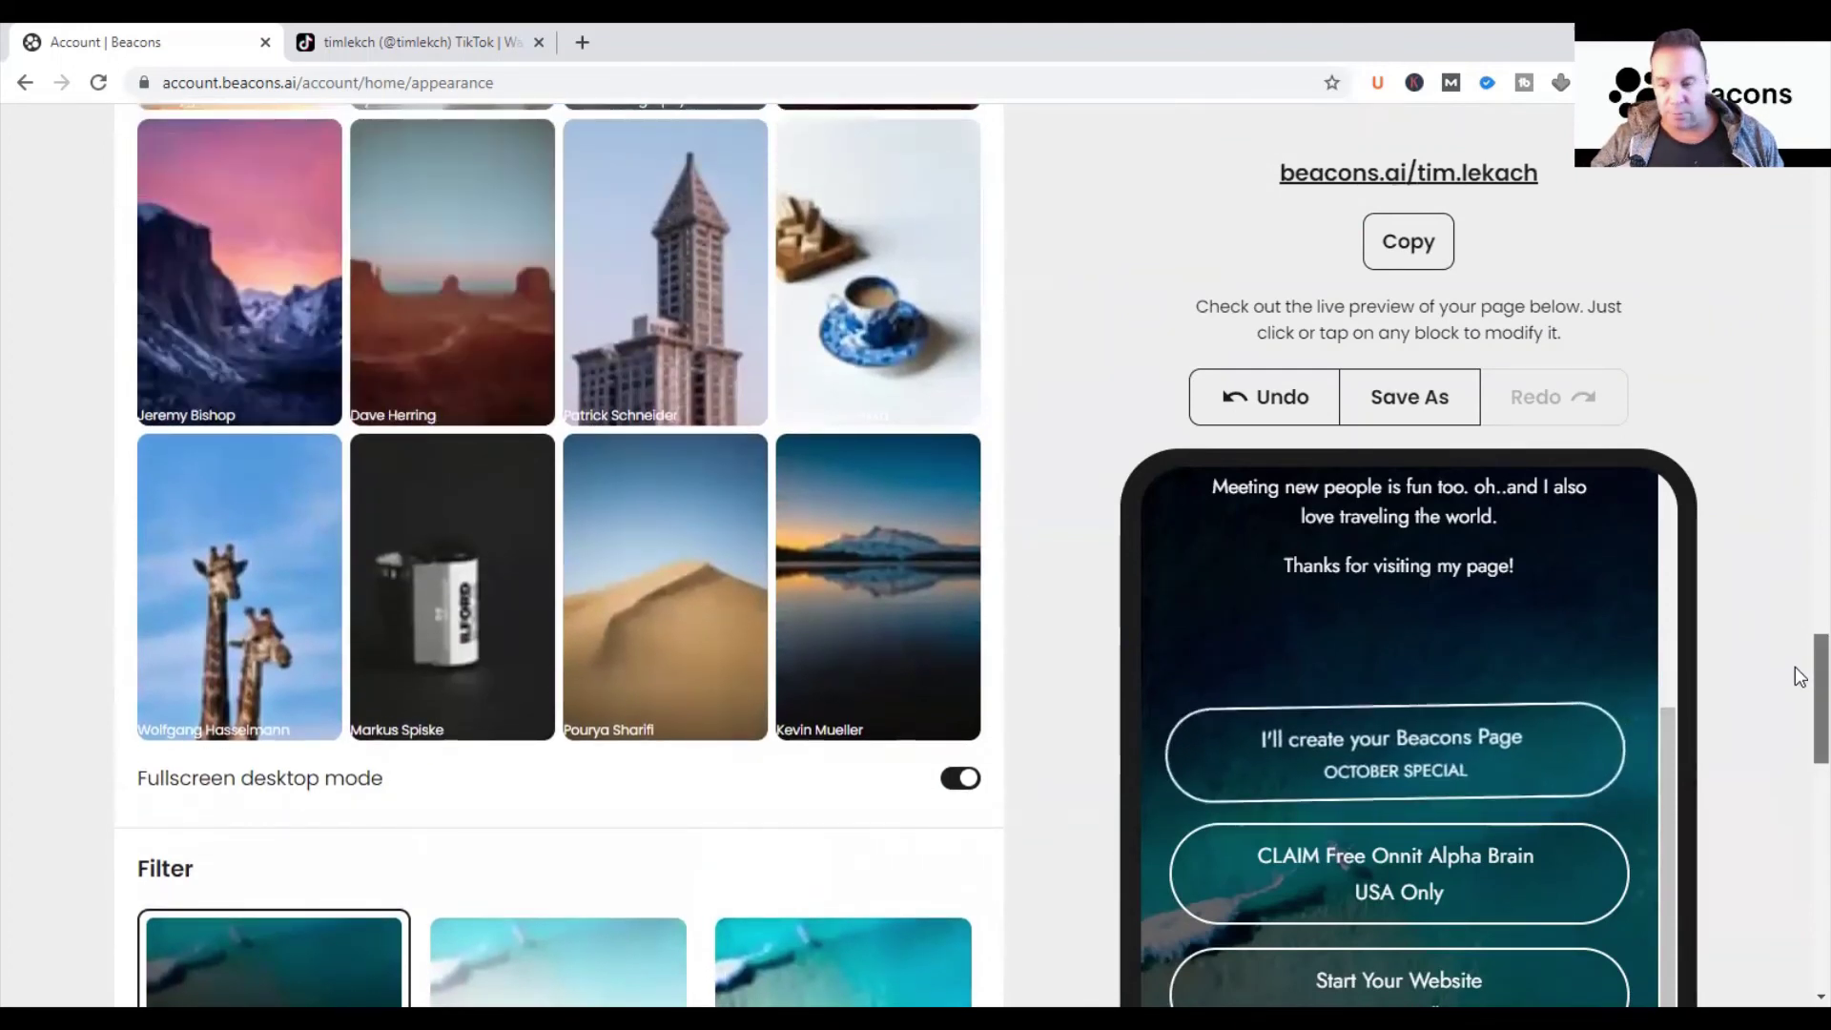
pyautogui.moveTo(1799, 677); pyautogui.dragTo(1799, 753)
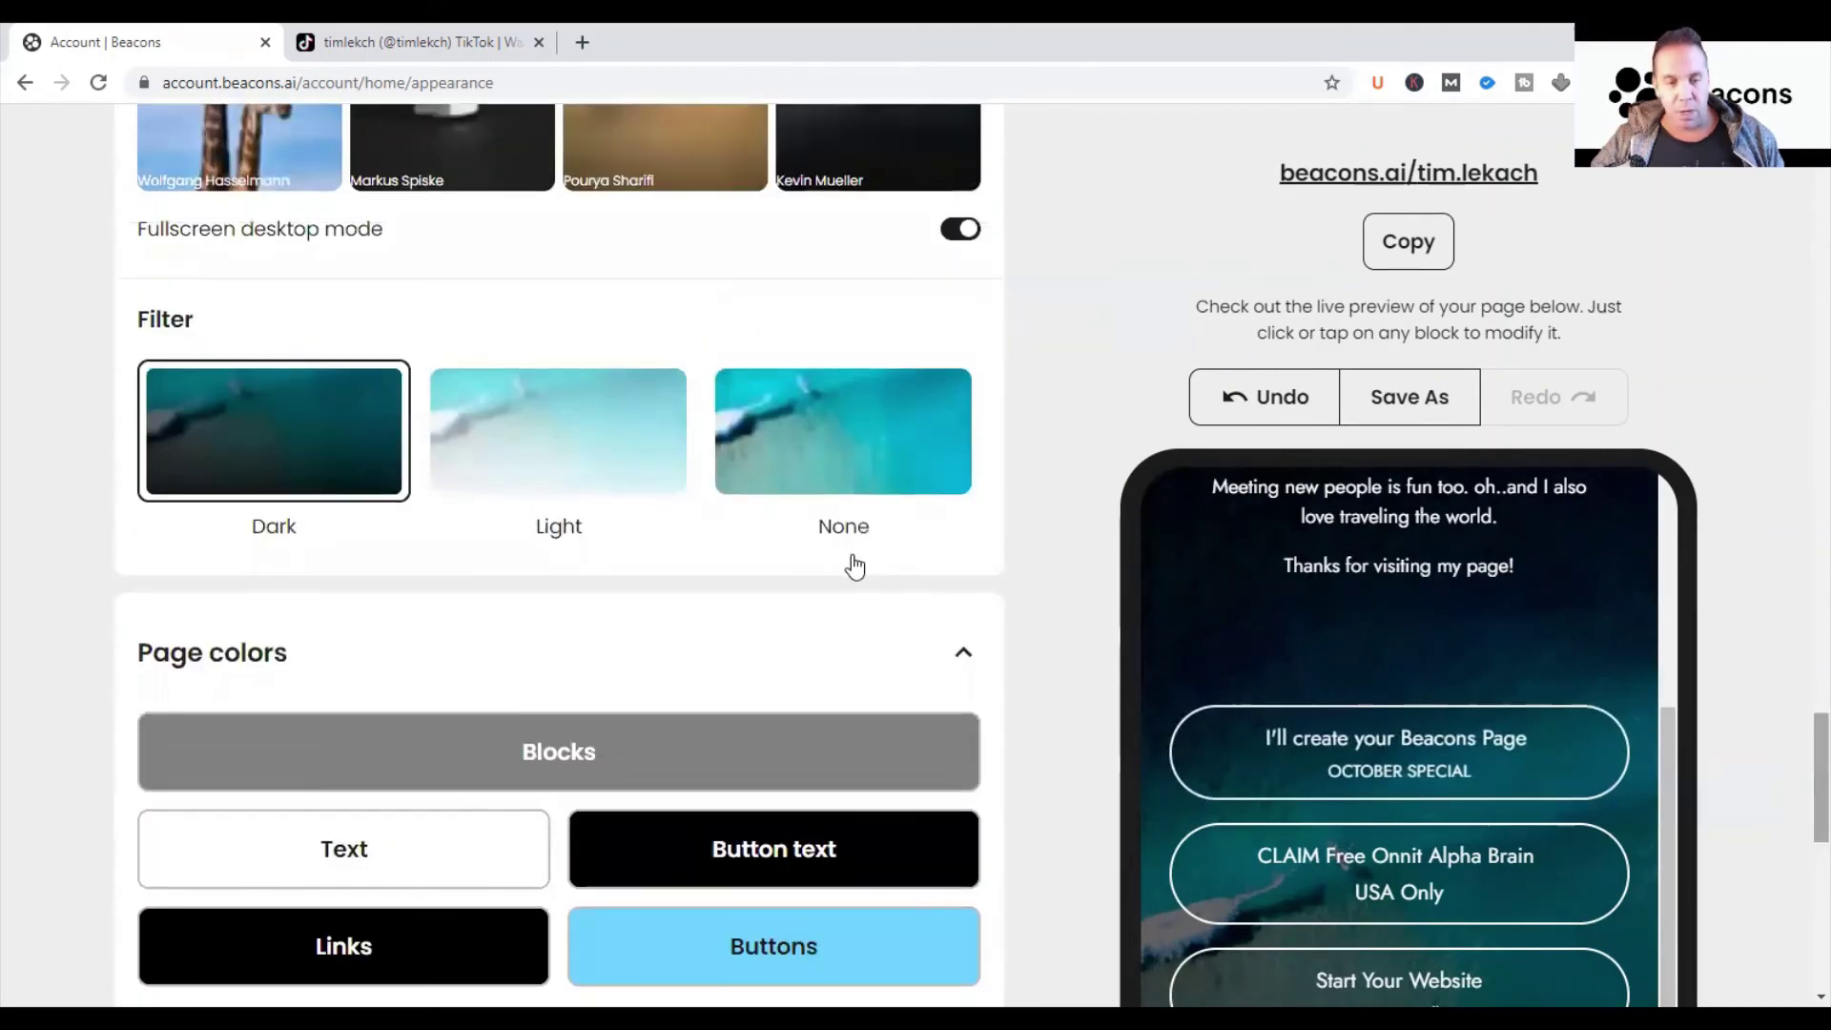
pyautogui.click(792, 461)
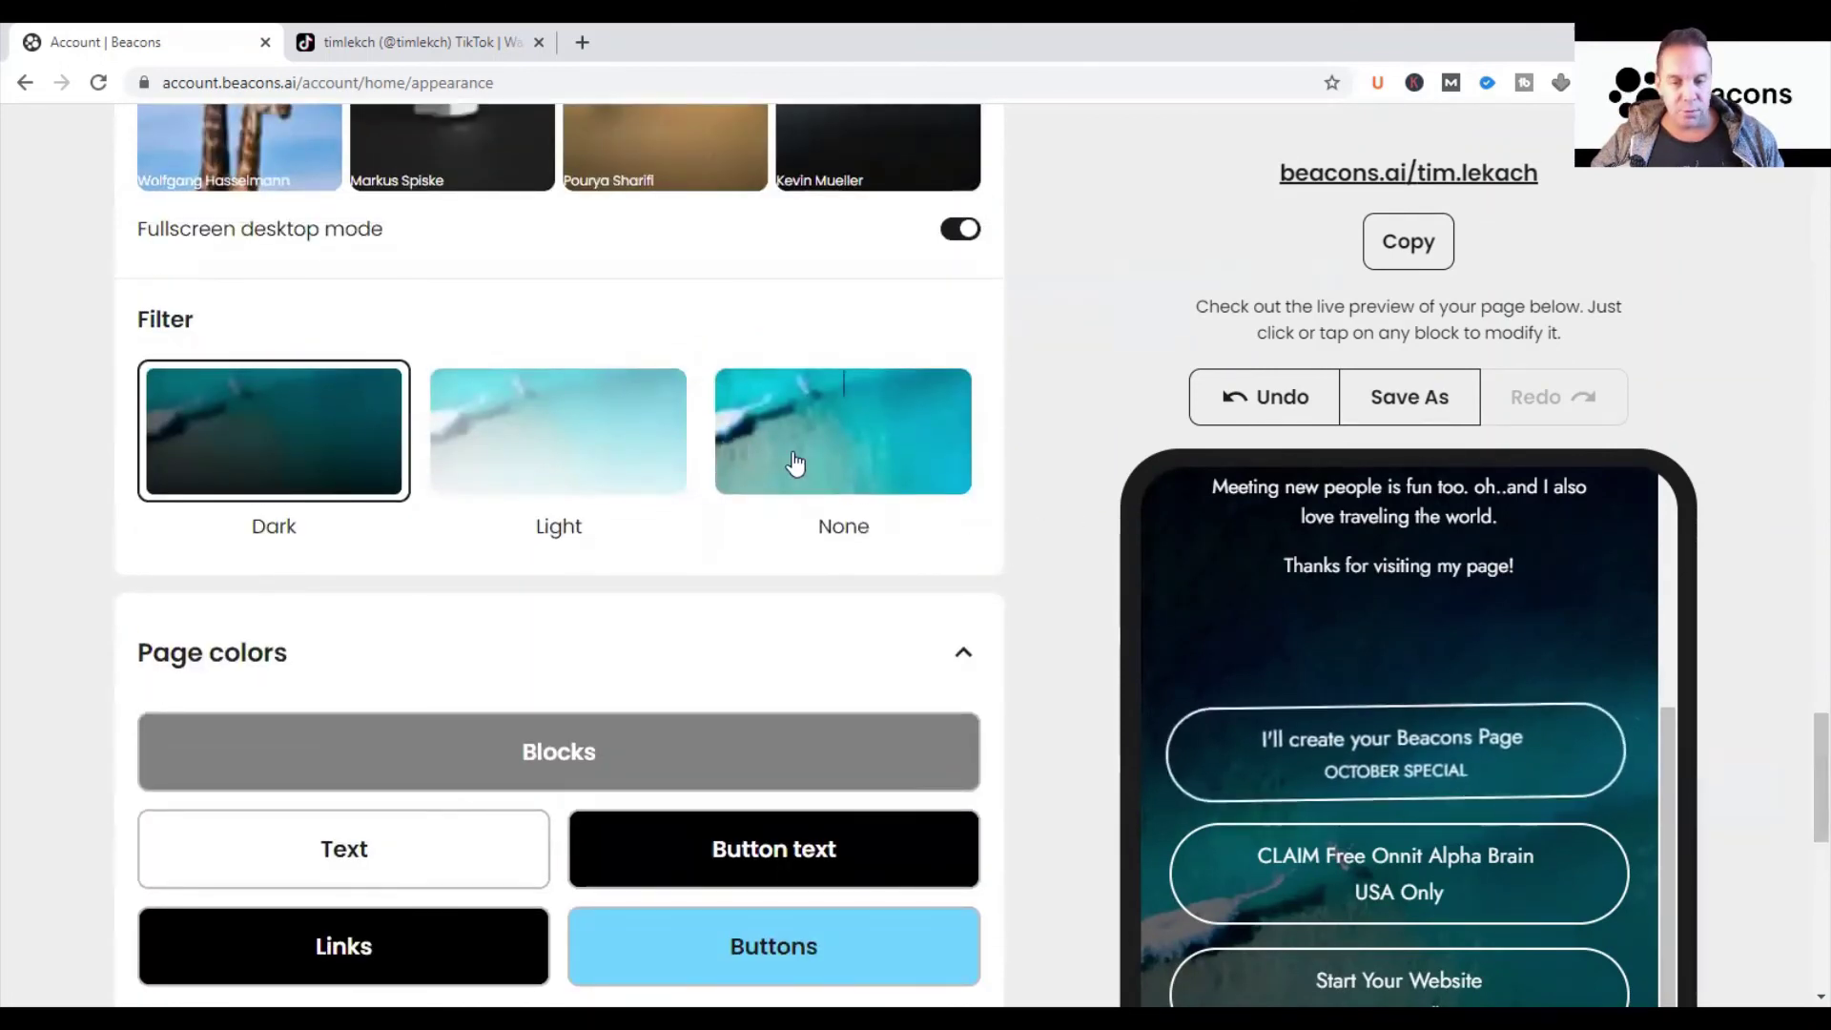
pyautogui.click(552, 480)
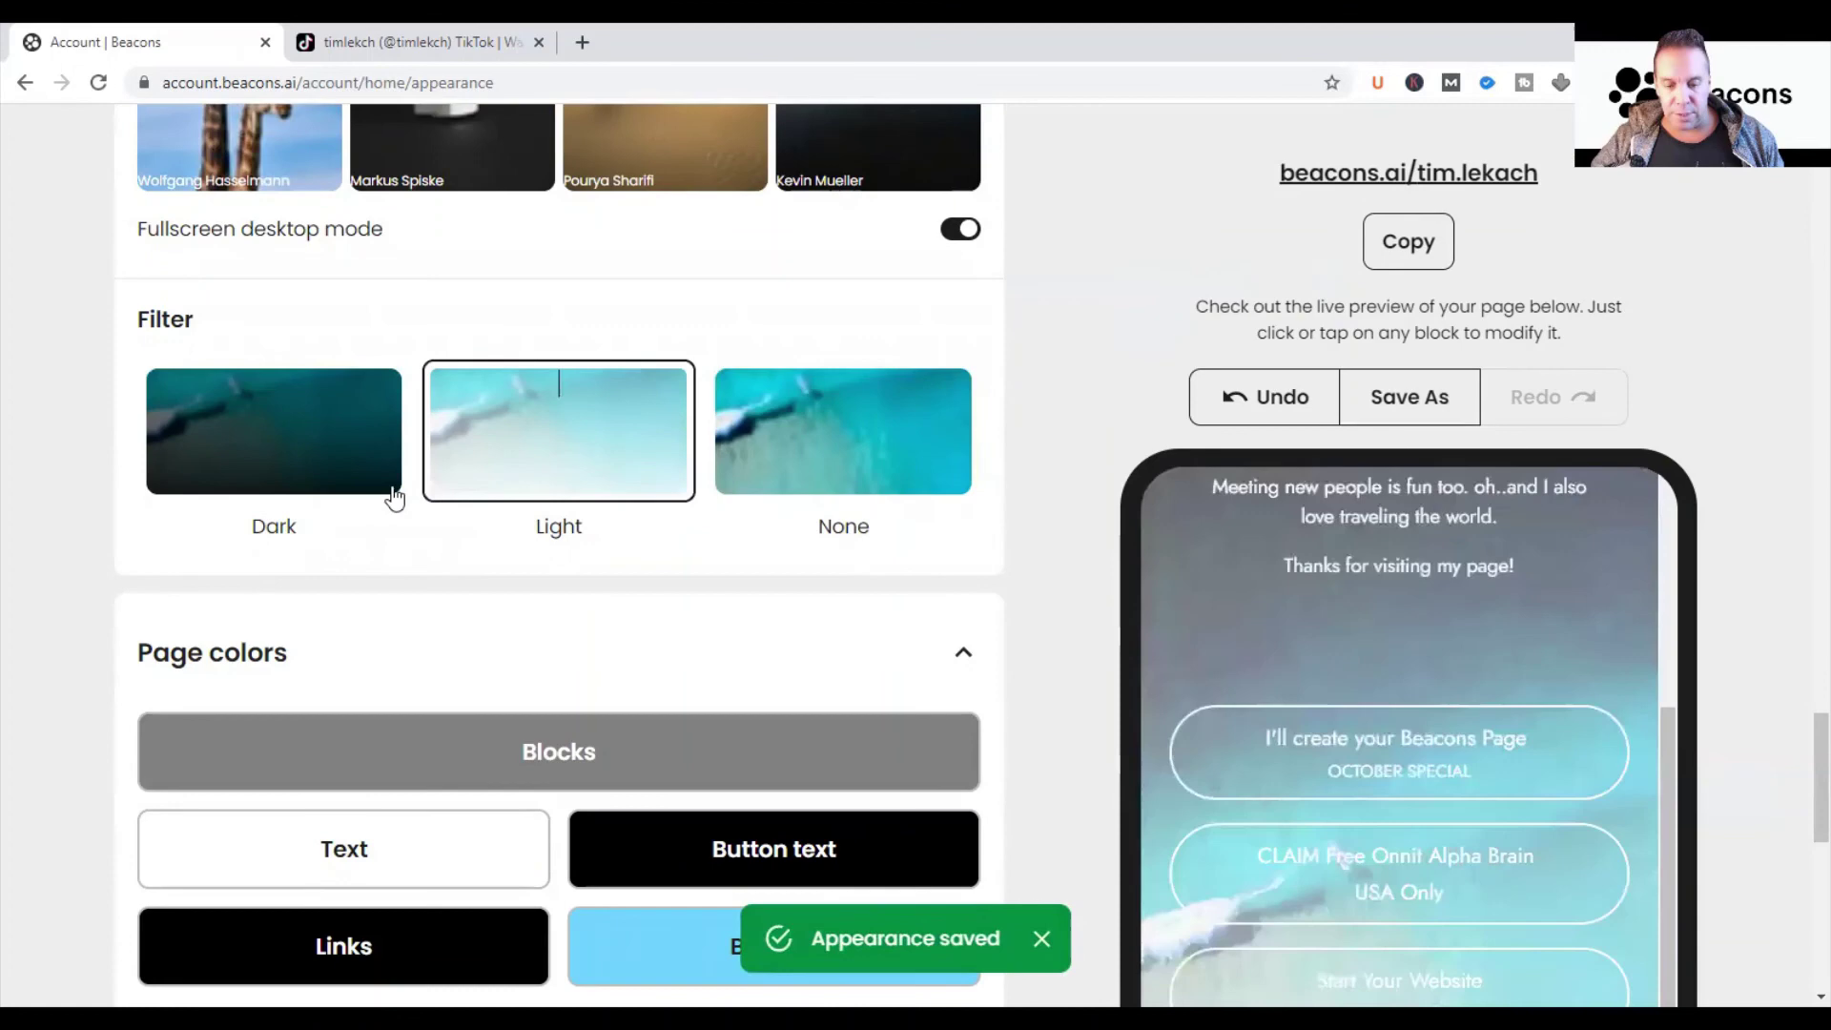
pyautogui.click(265, 471)
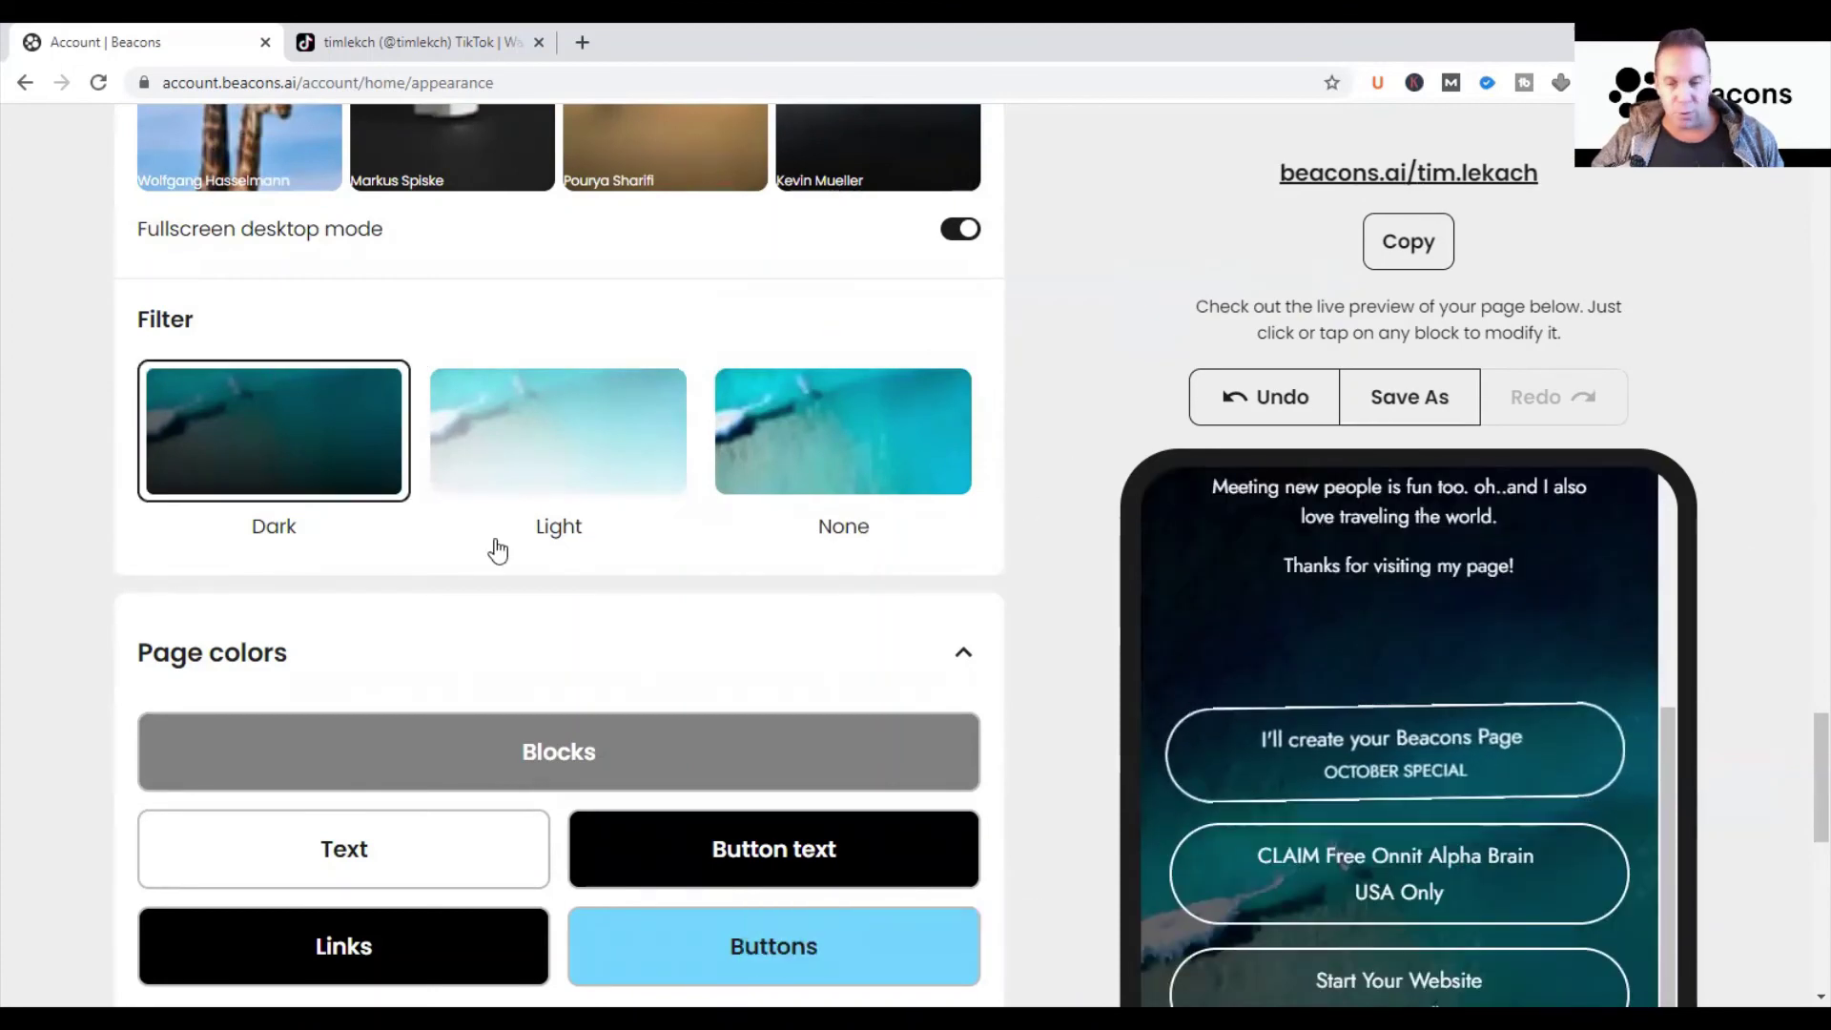
pyautogui.scroll(2, 1799, 790)
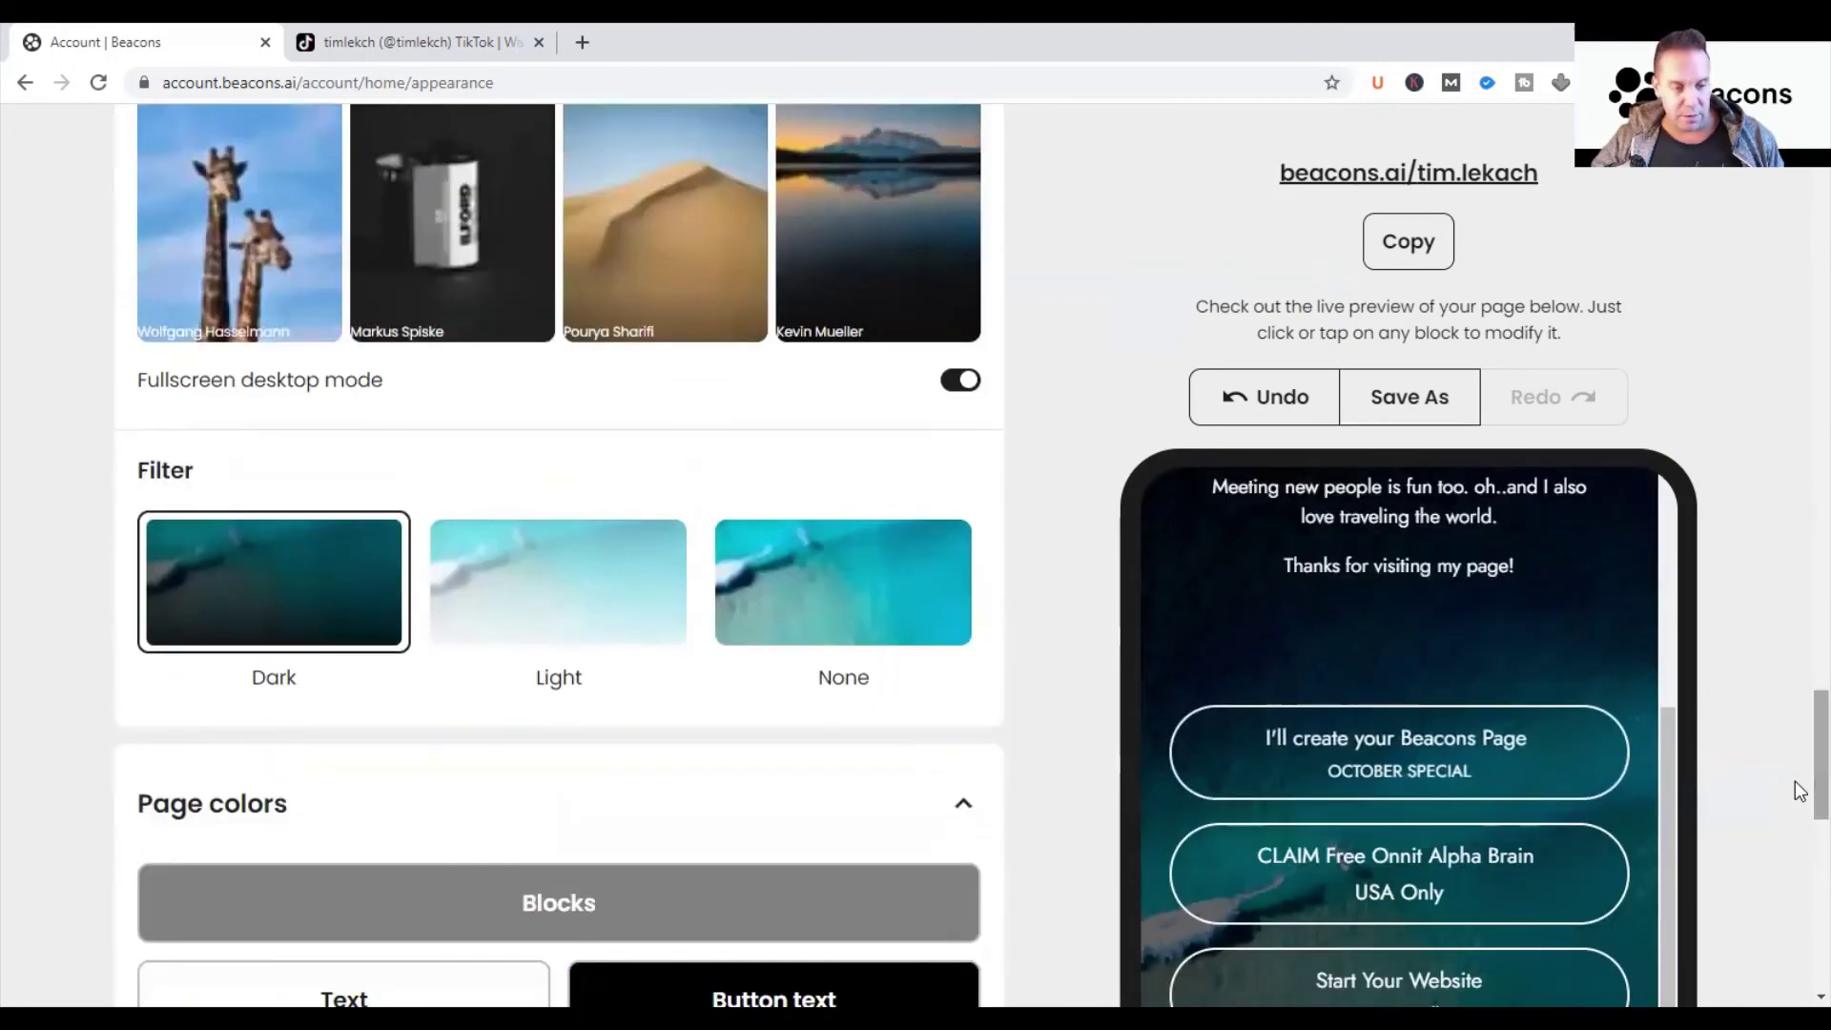
pyautogui.scroll(-5, 1799, 830)
pyautogui.scroll(-4, 1800, 858)
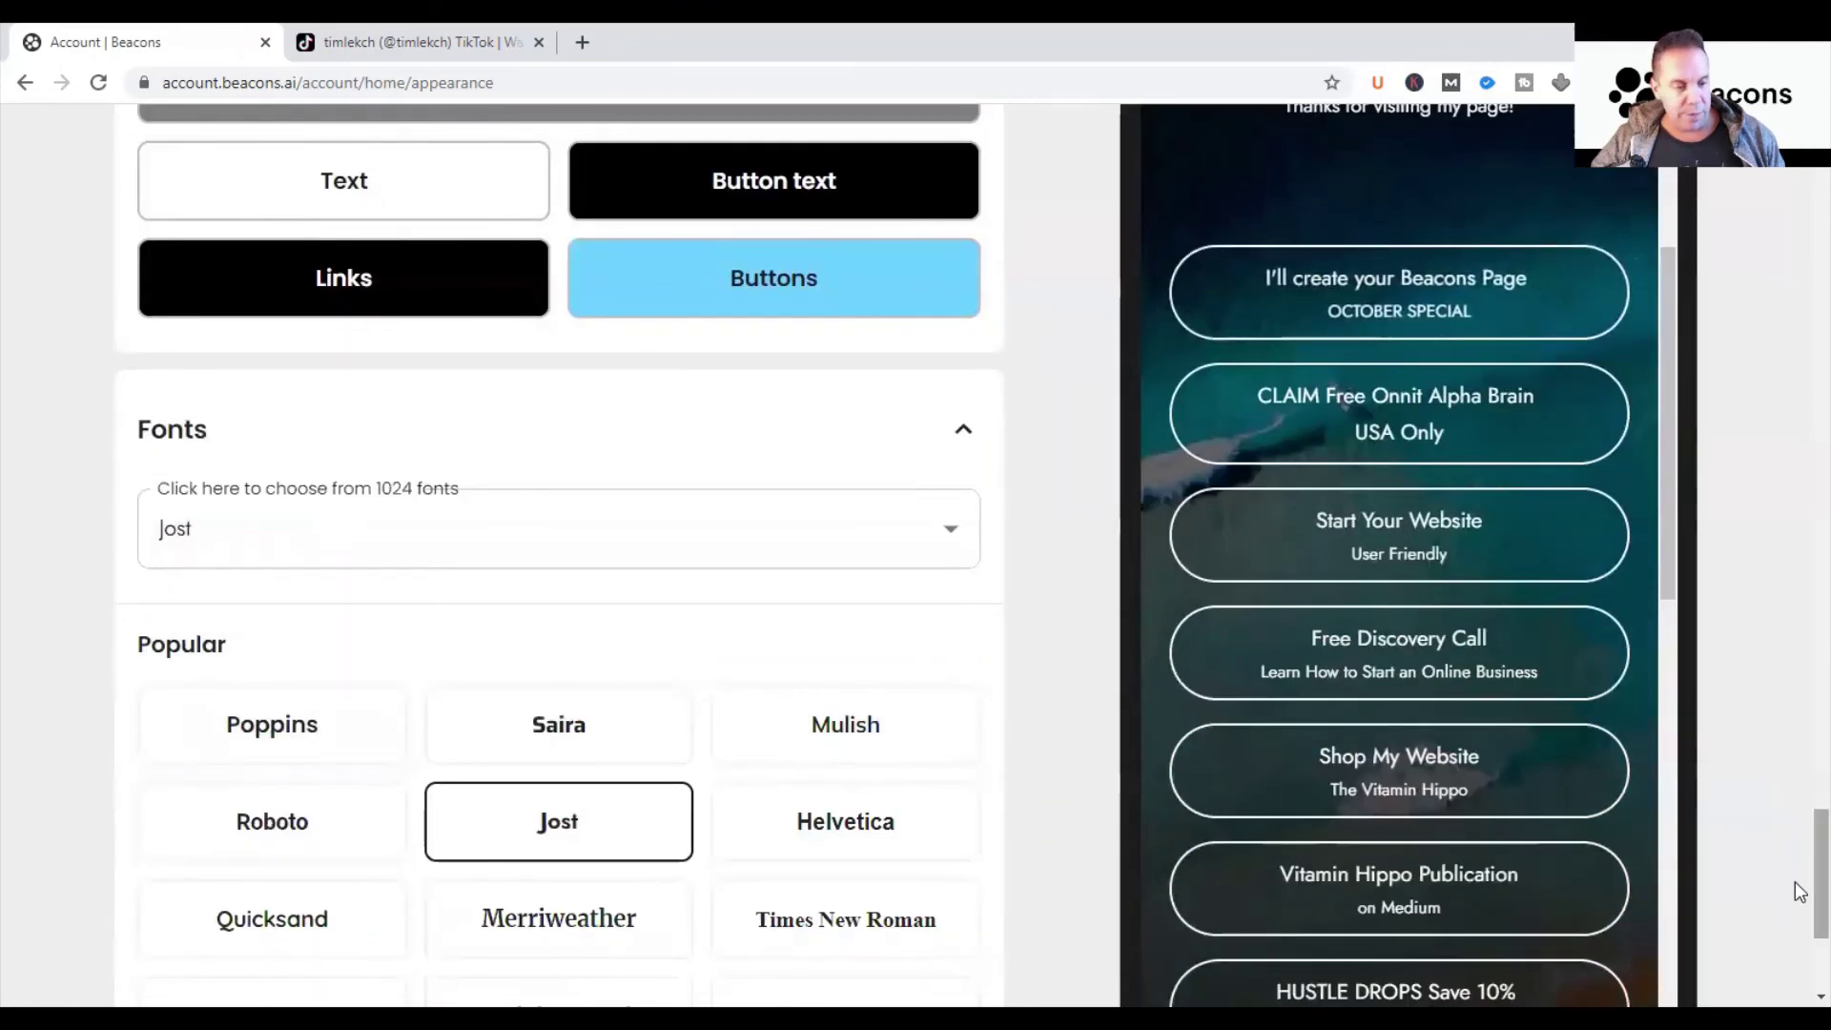
# Step: Preview the Poppins, Saira and Mulish fonts, then set the page font back to Jost
pyautogui.scroll(-2, 1799, 896)
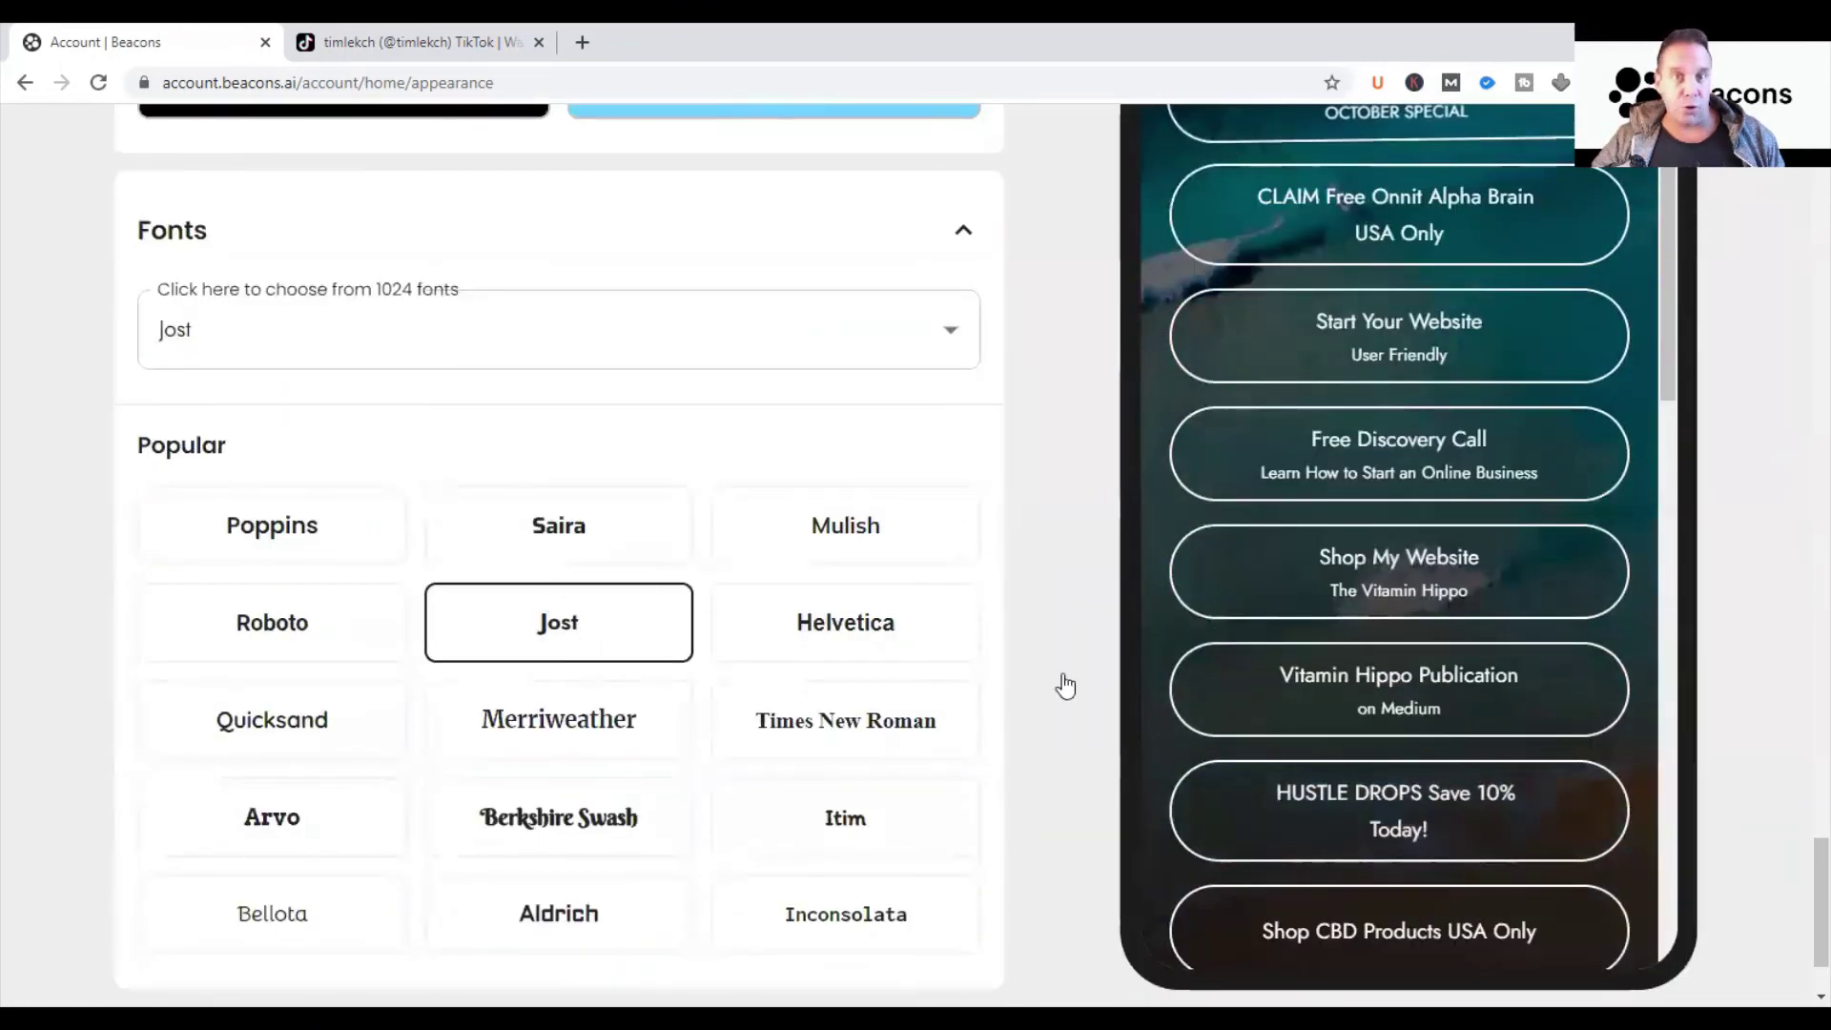
pyautogui.click(363, 532)
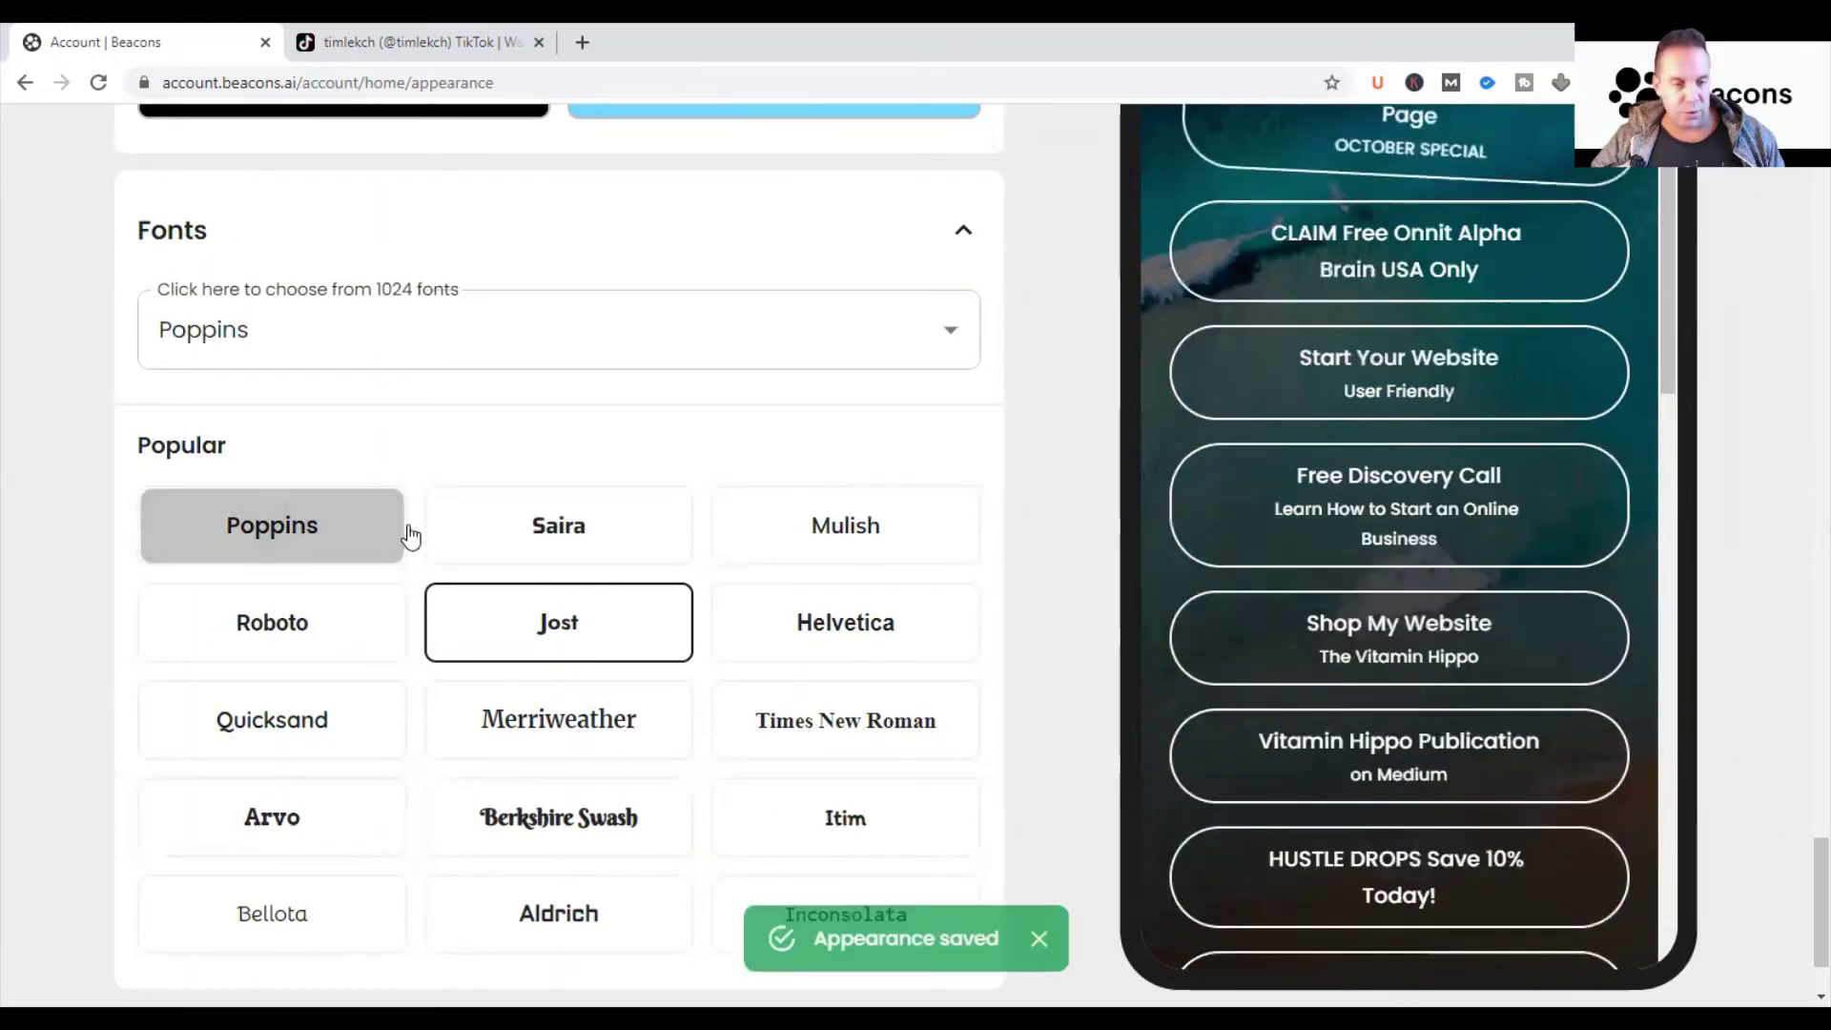
pyautogui.click(497, 539)
pyautogui.click(863, 539)
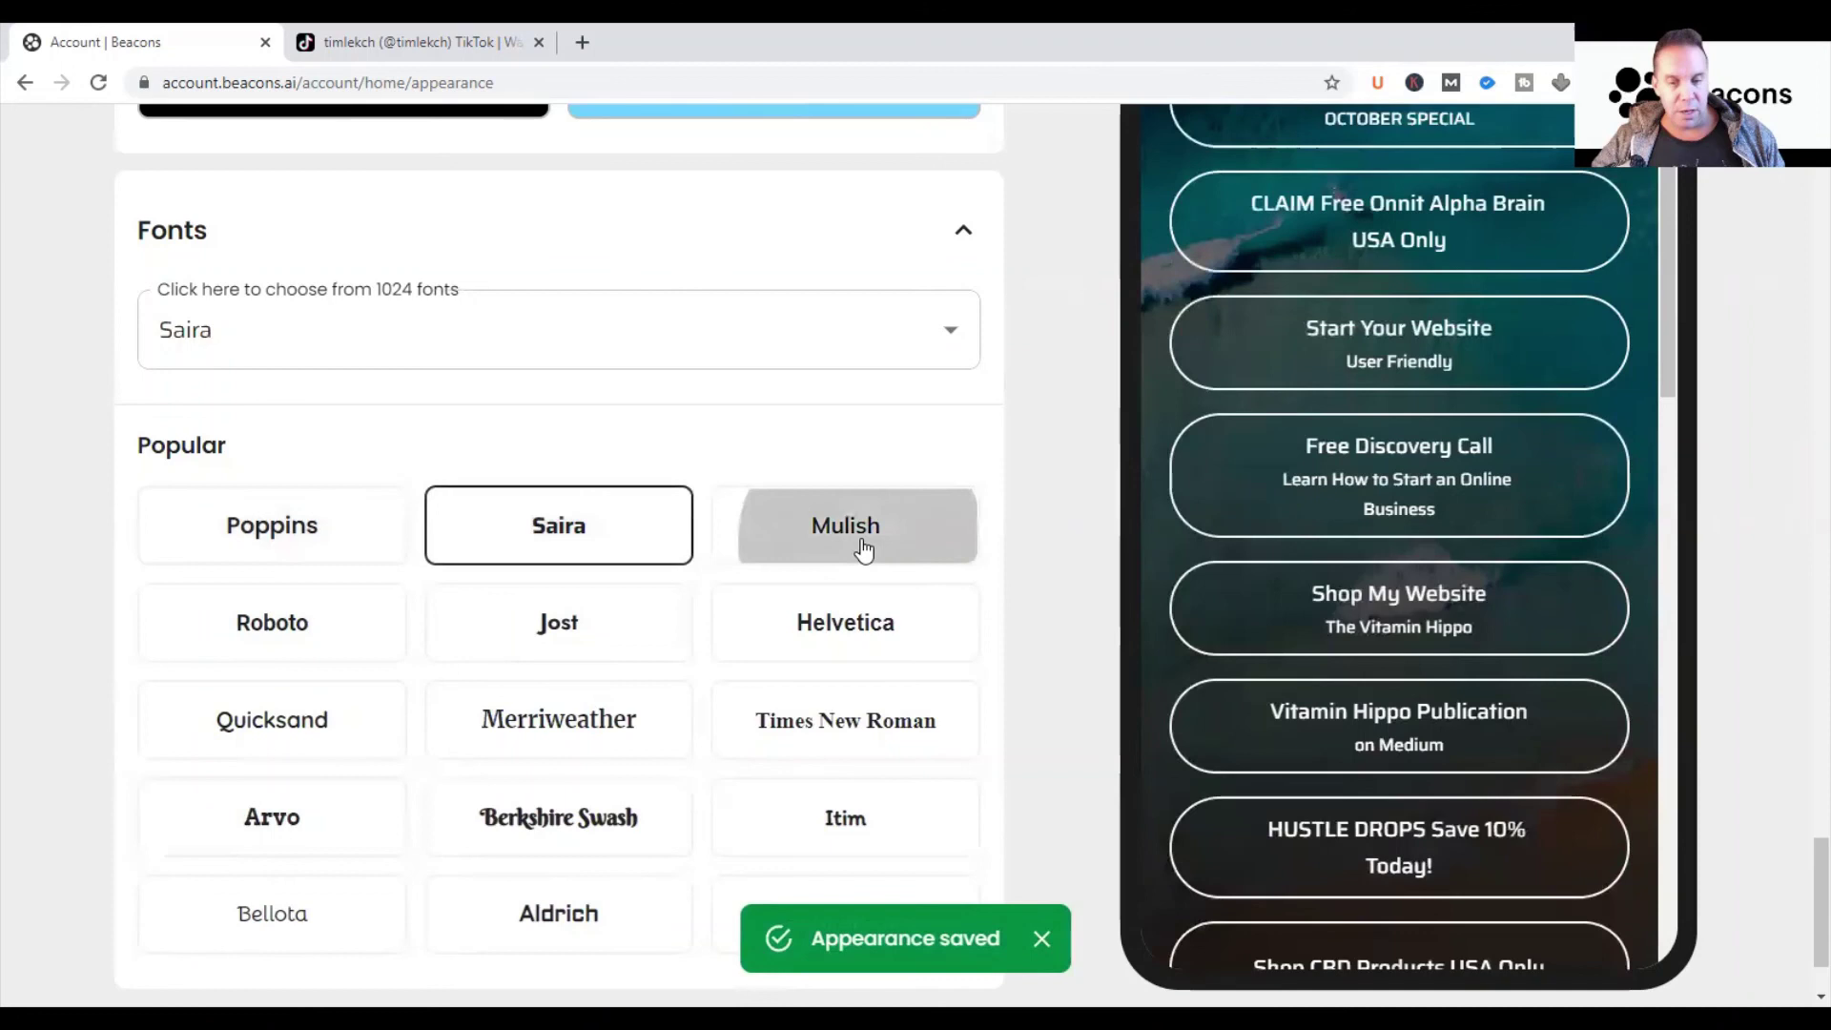
pyautogui.click(581, 623)
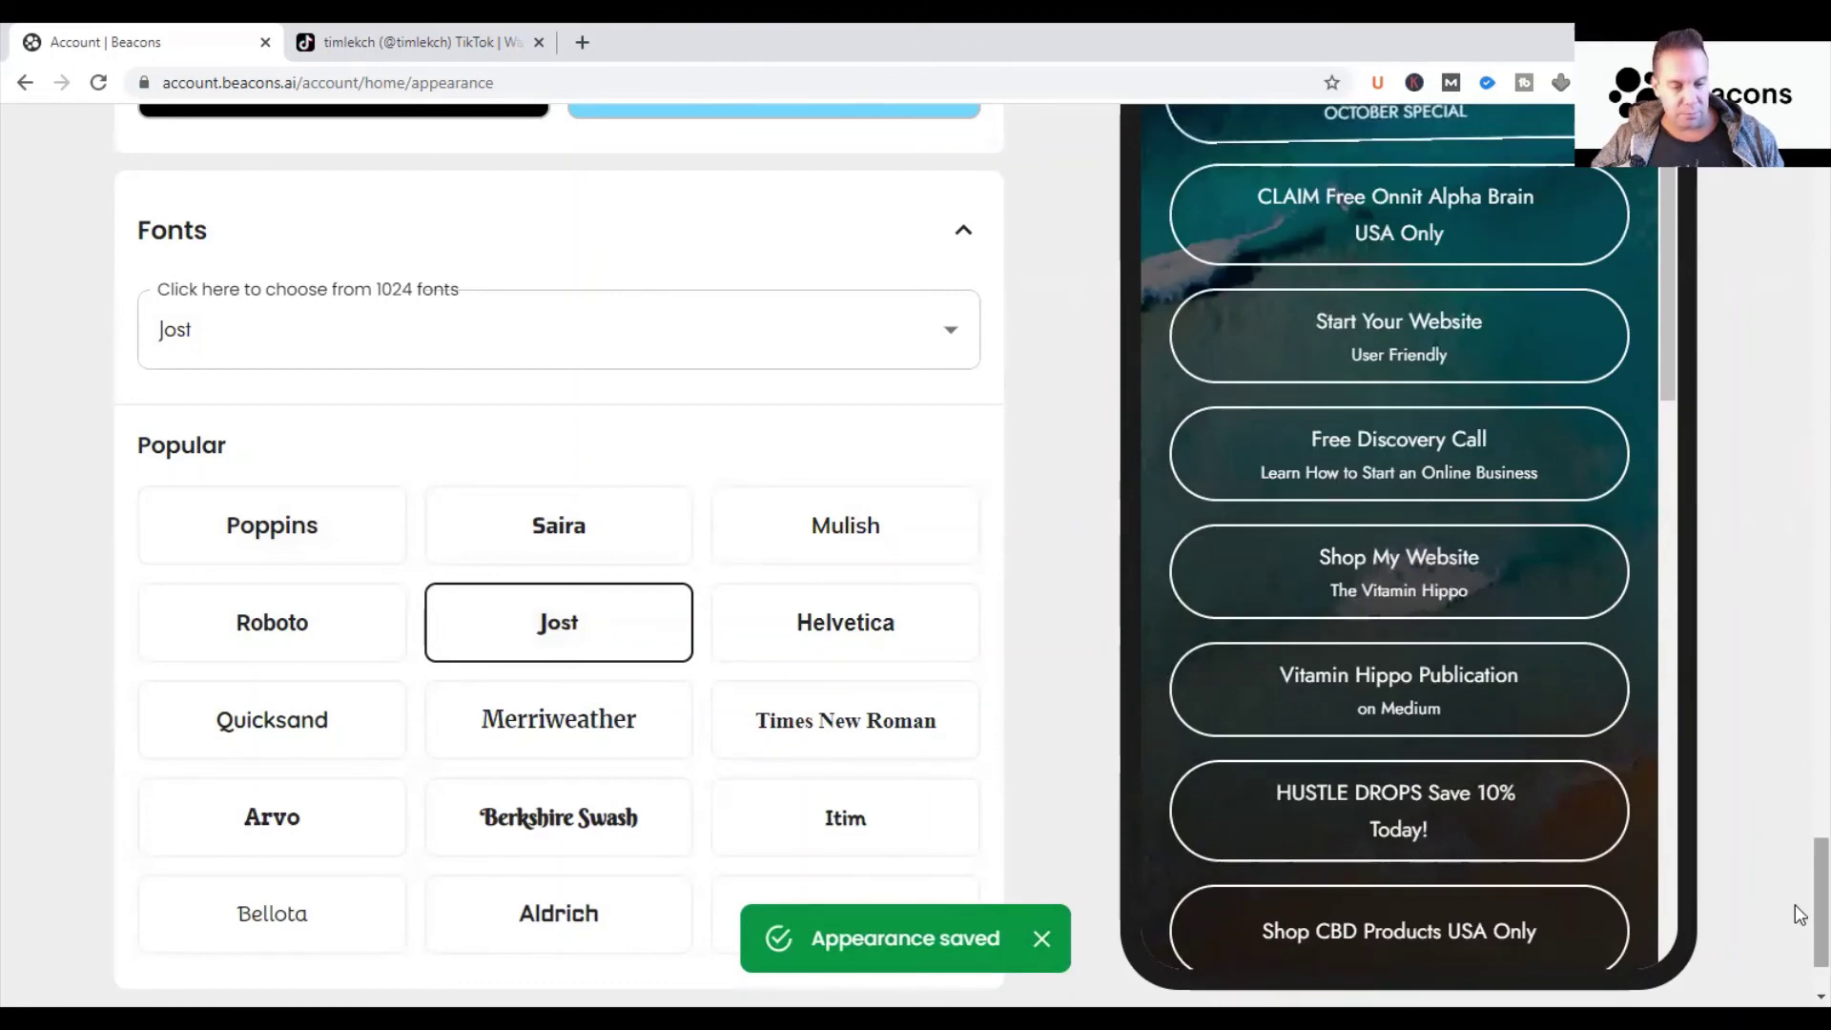
# Step: Return to the top and open the Analytics page for the last 7 days
pyautogui.scroll(-2, 1799, 916)
pyautogui.moveTo(1800, 944); pyautogui.dragTo(1798, 171)
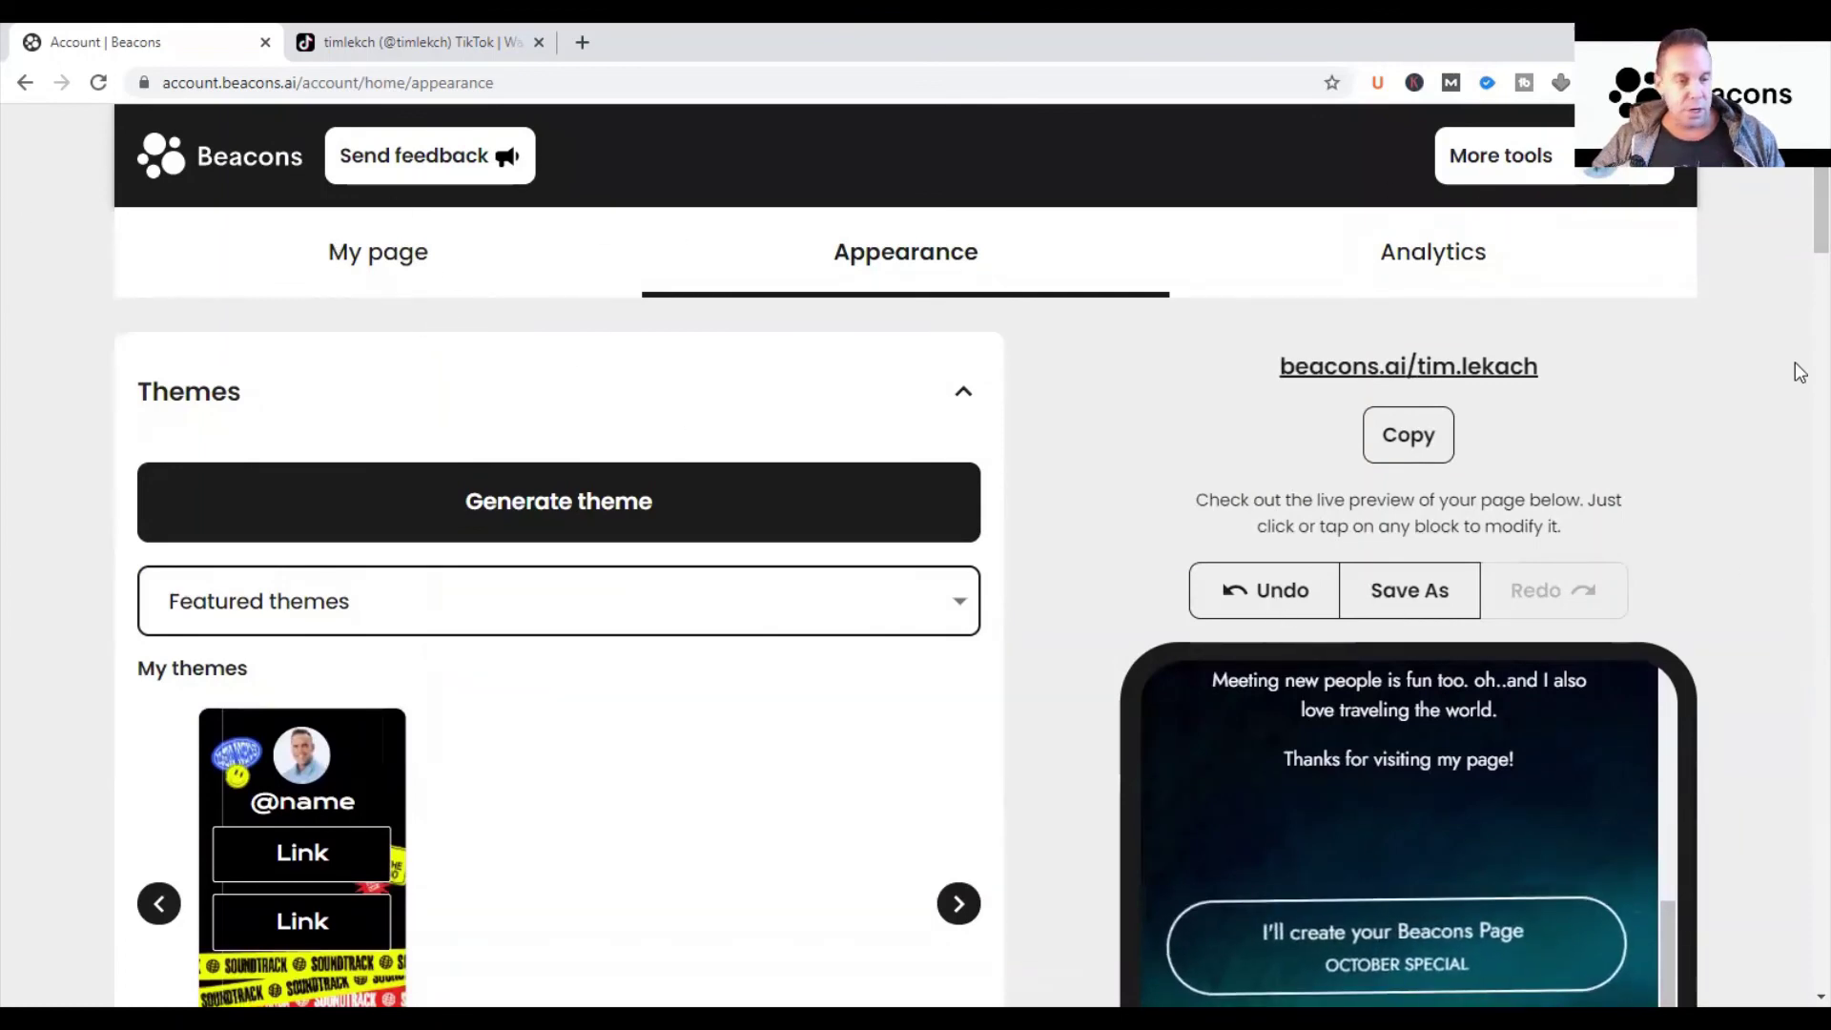
pyautogui.moveTo(1798, 229)
pyautogui.mouseDown()
pyautogui.moveTo(1799, 427)
pyautogui.moveTo(1799, 236)
pyautogui.mouseUp()
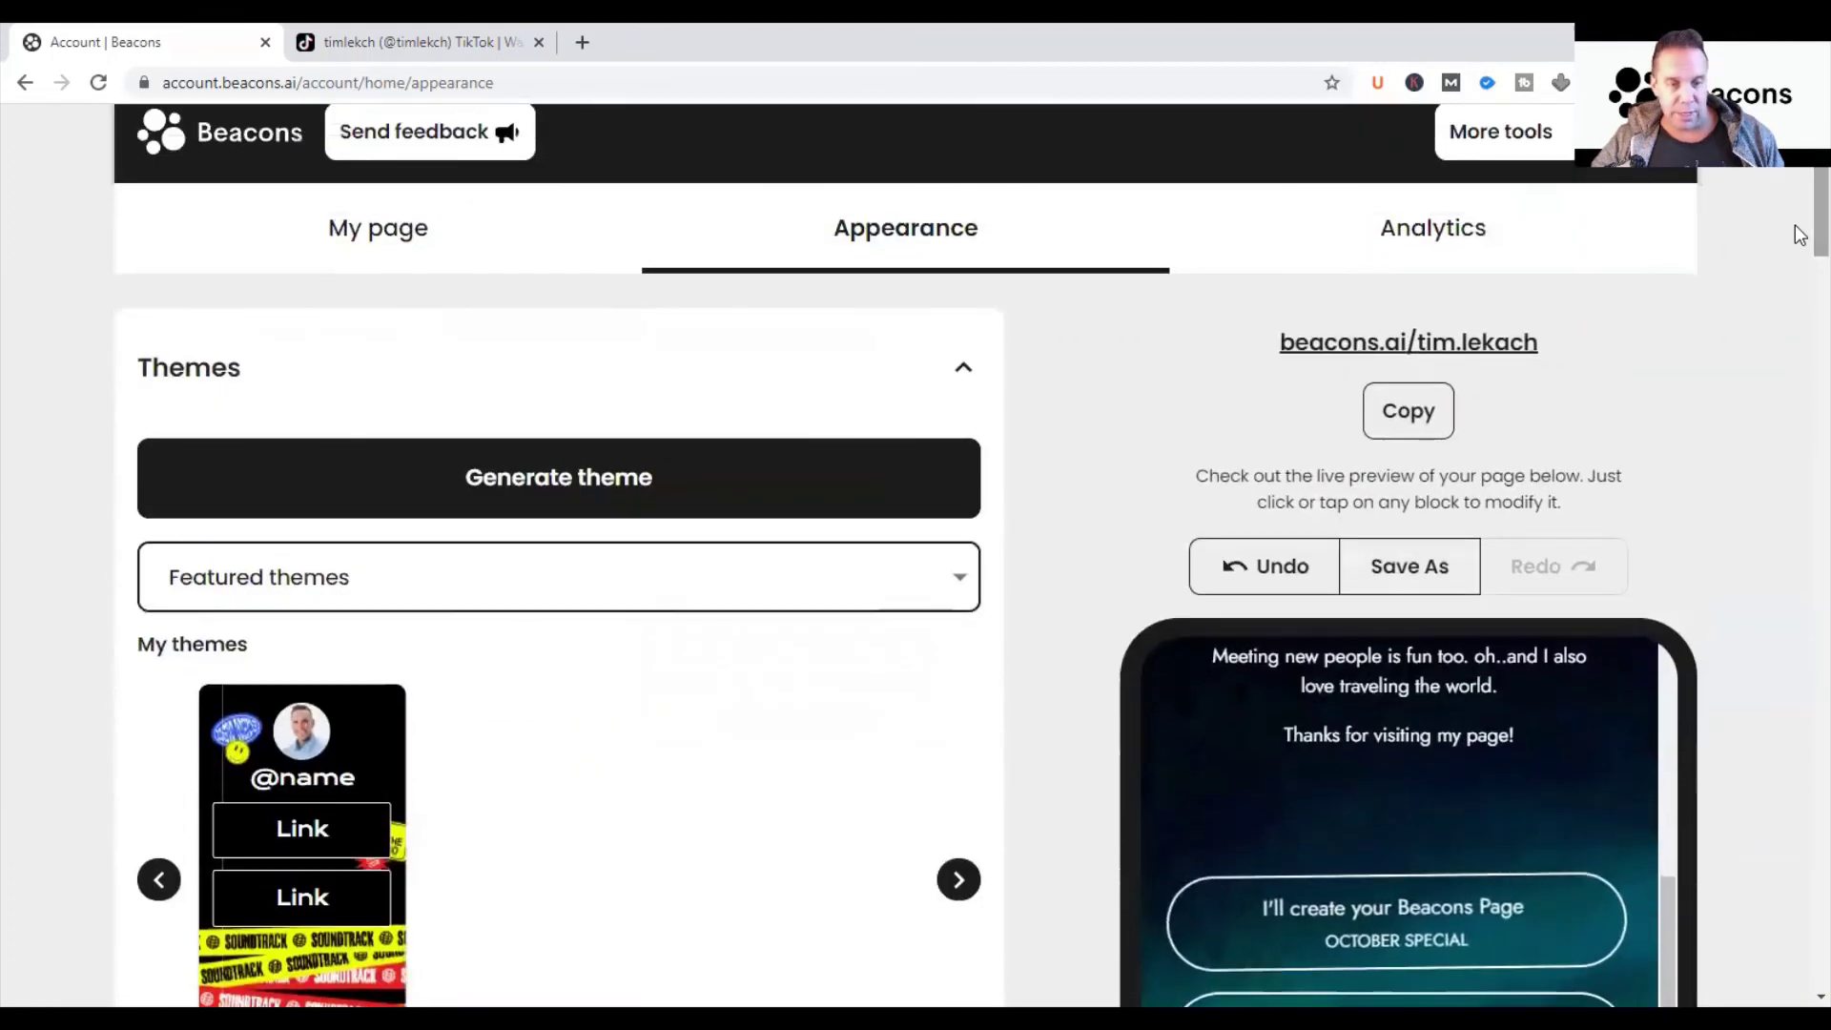
pyautogui.click(1386, 253)
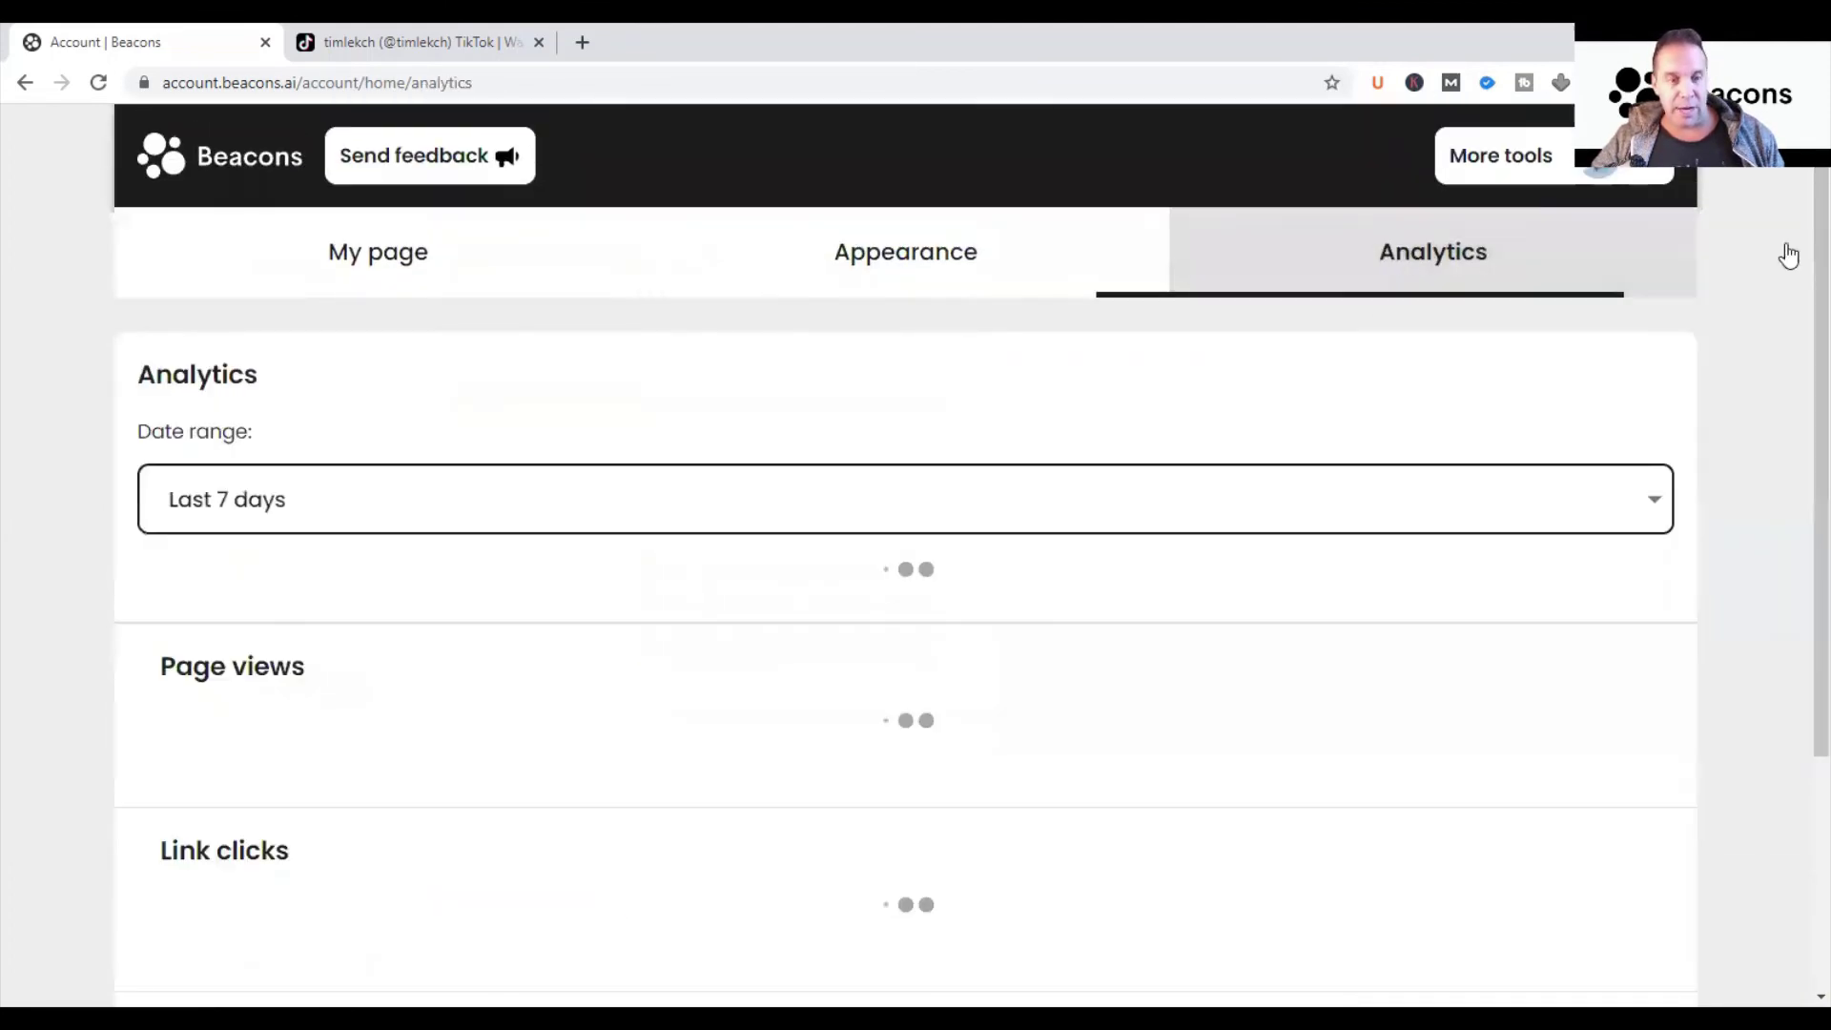
pyautogui.scroll(-12, 1800, 279)
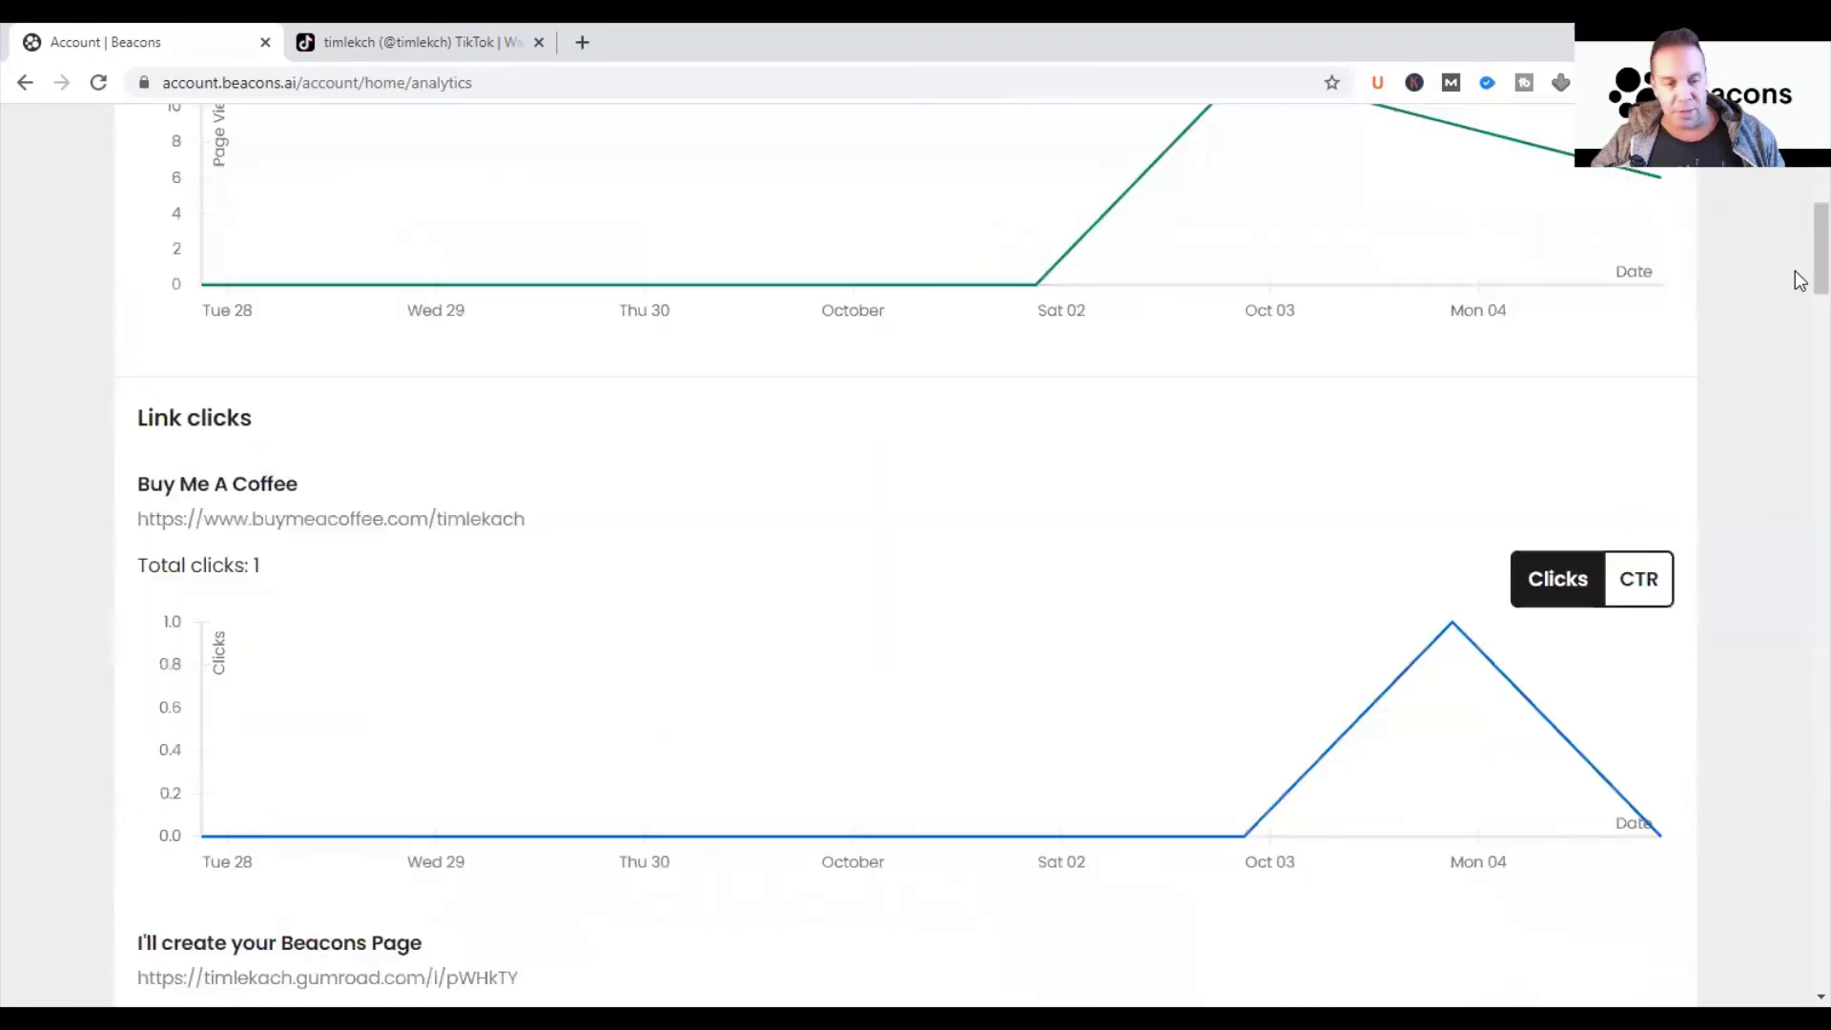
pyautogui.scroll(-4, 1802, 318)
pyautogui.scroll(16, 1799, 248)
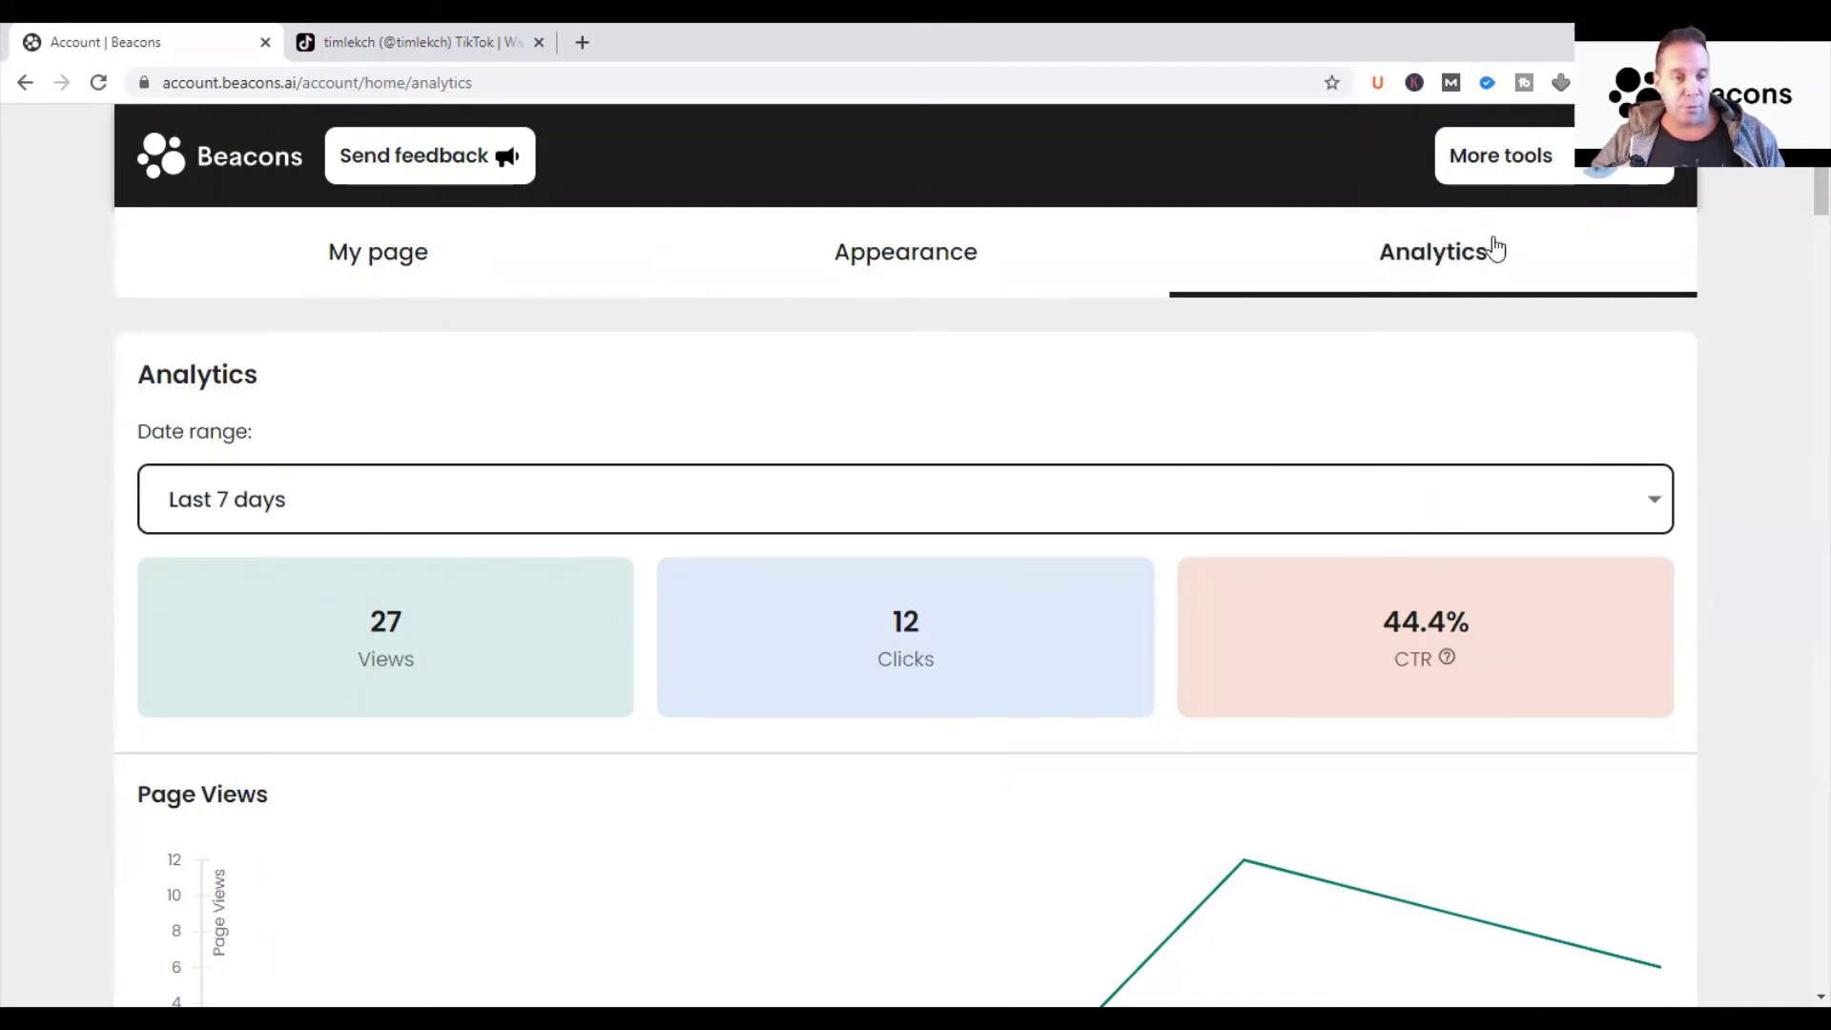
pyautogui.scroll(-10, 1799, 179)
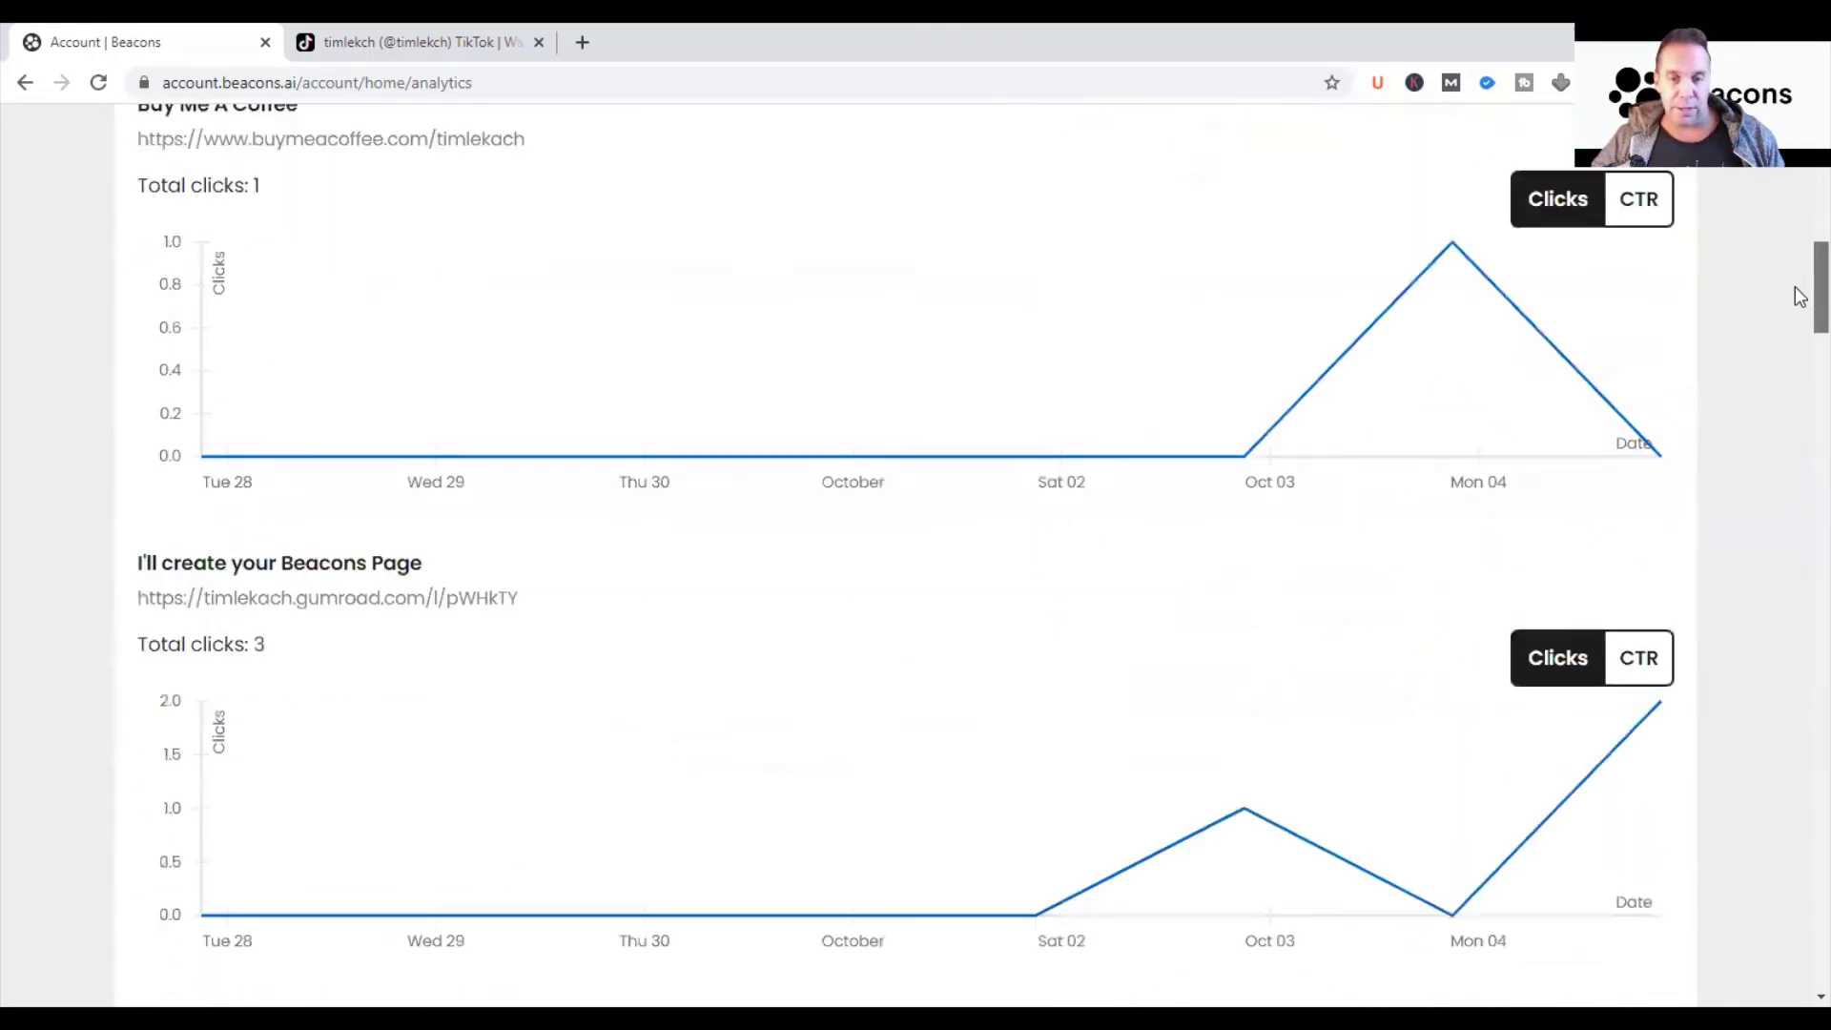
pyautogui.scroll(-7, 1799, 355)
pyautogui.scroll(-10, 1799, 417)
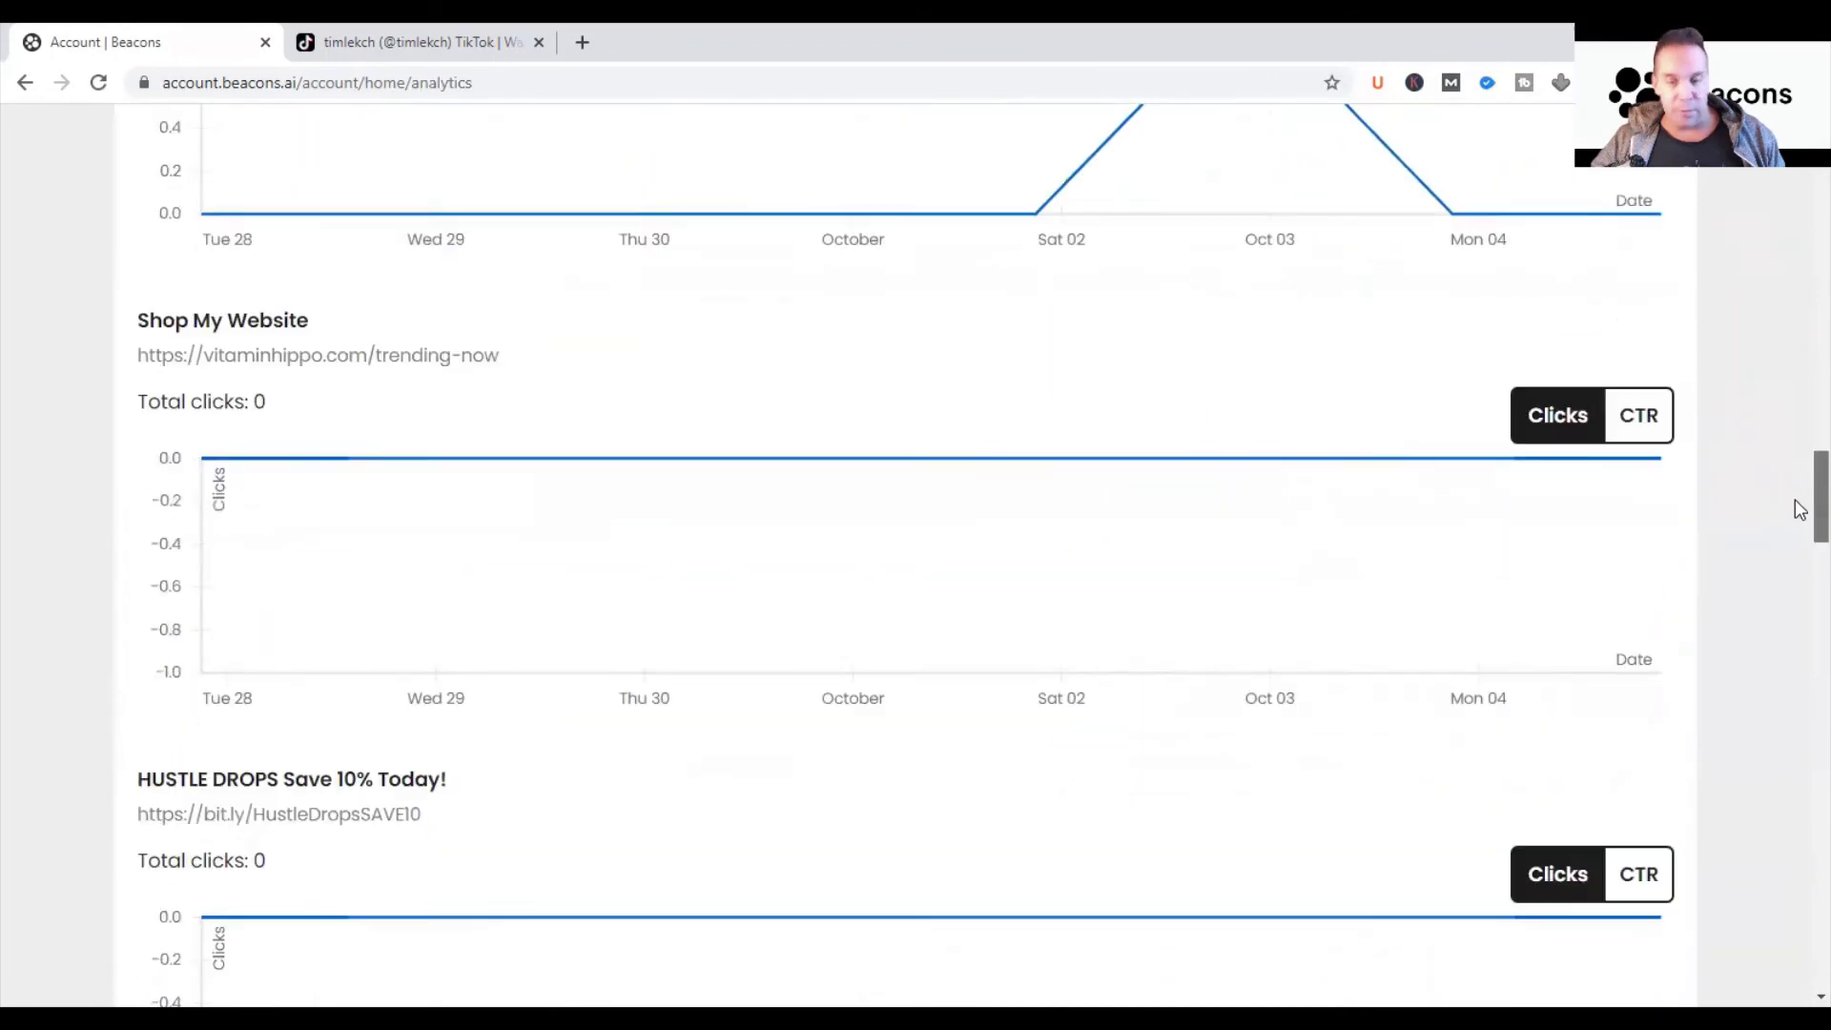
pyautogui.scroll(-20, 1799, 512)
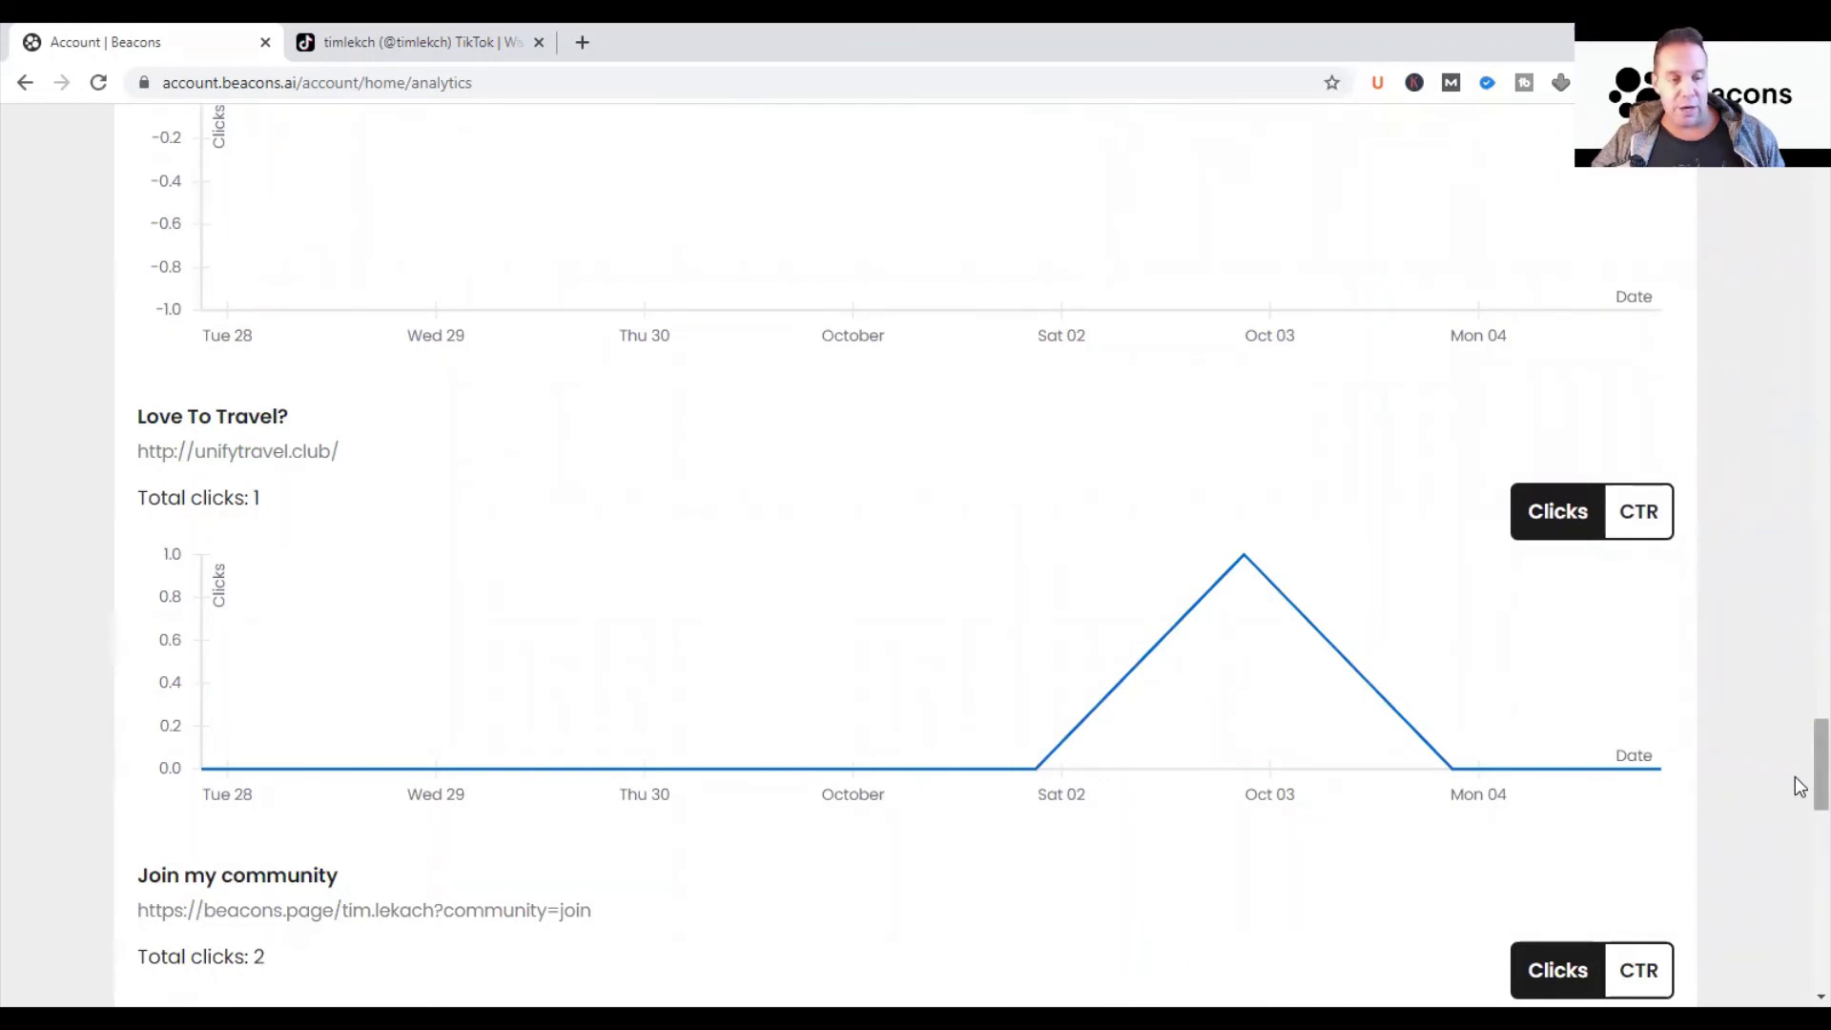
pyautogui.moveTo(1799, 786); pyautogui.dragTo(1799, 401)
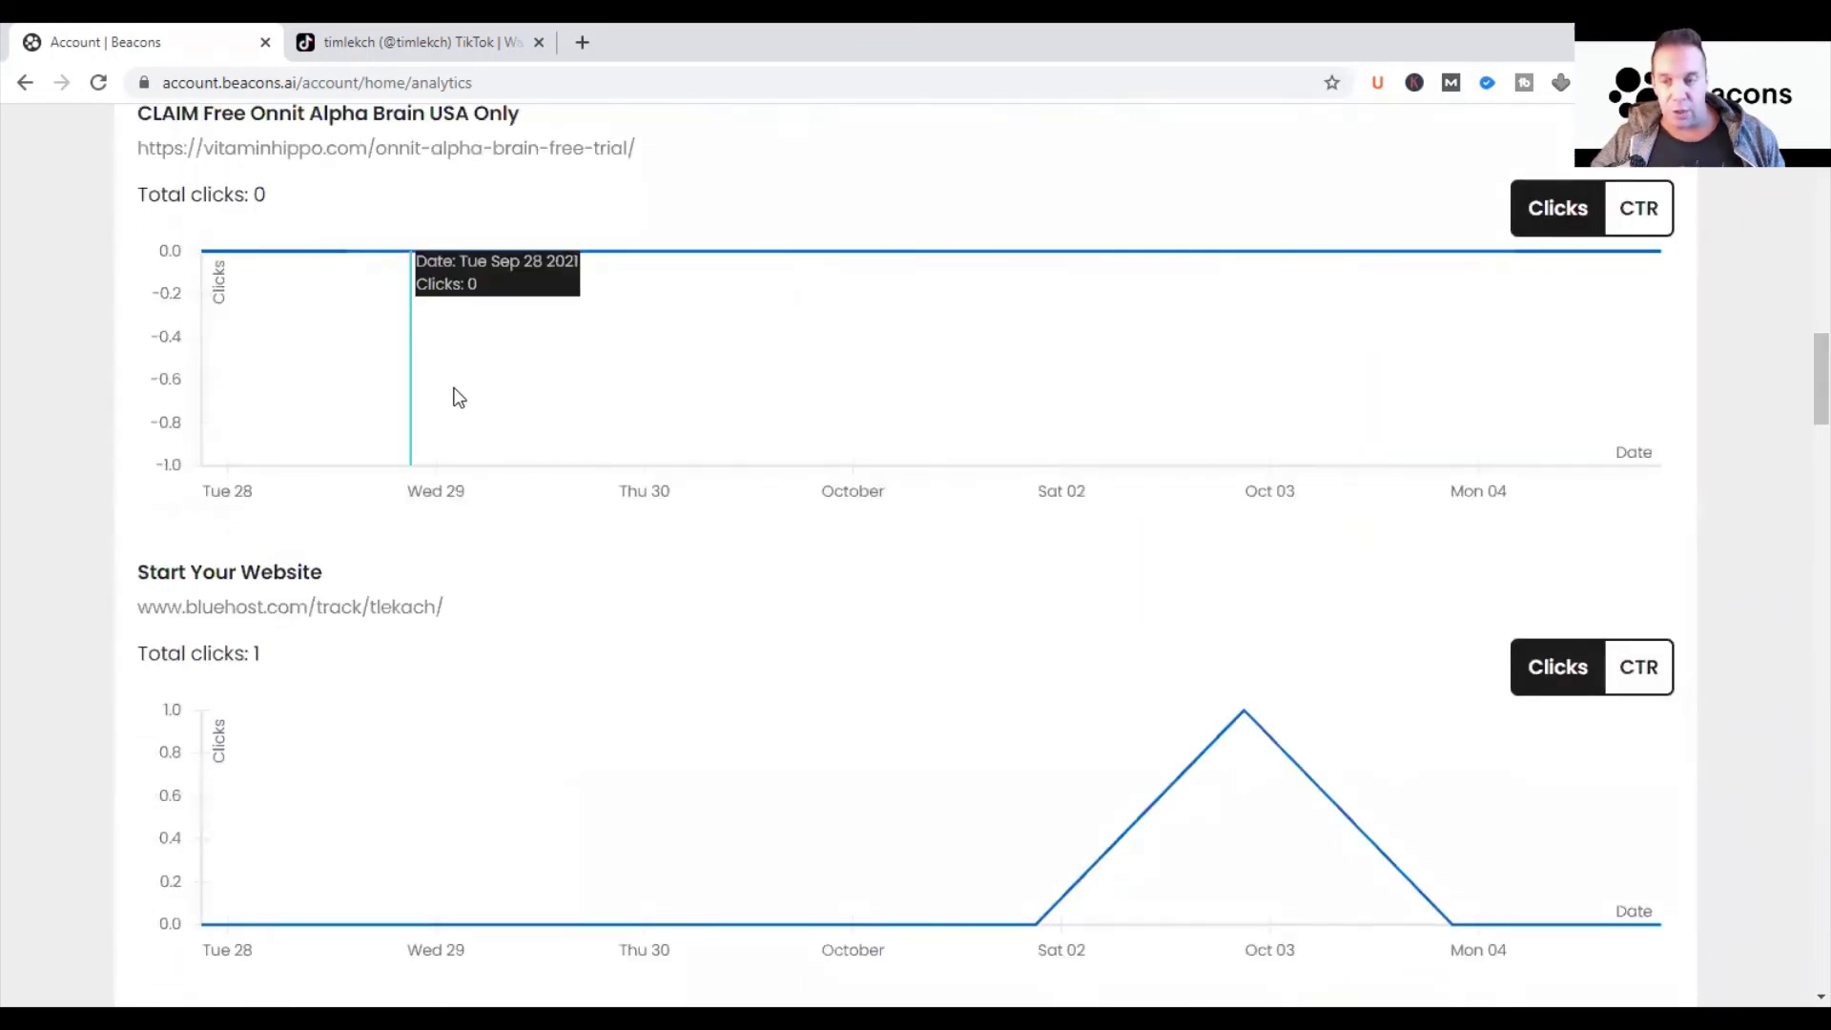
pyautogui.scroll(8, 1799, 305)
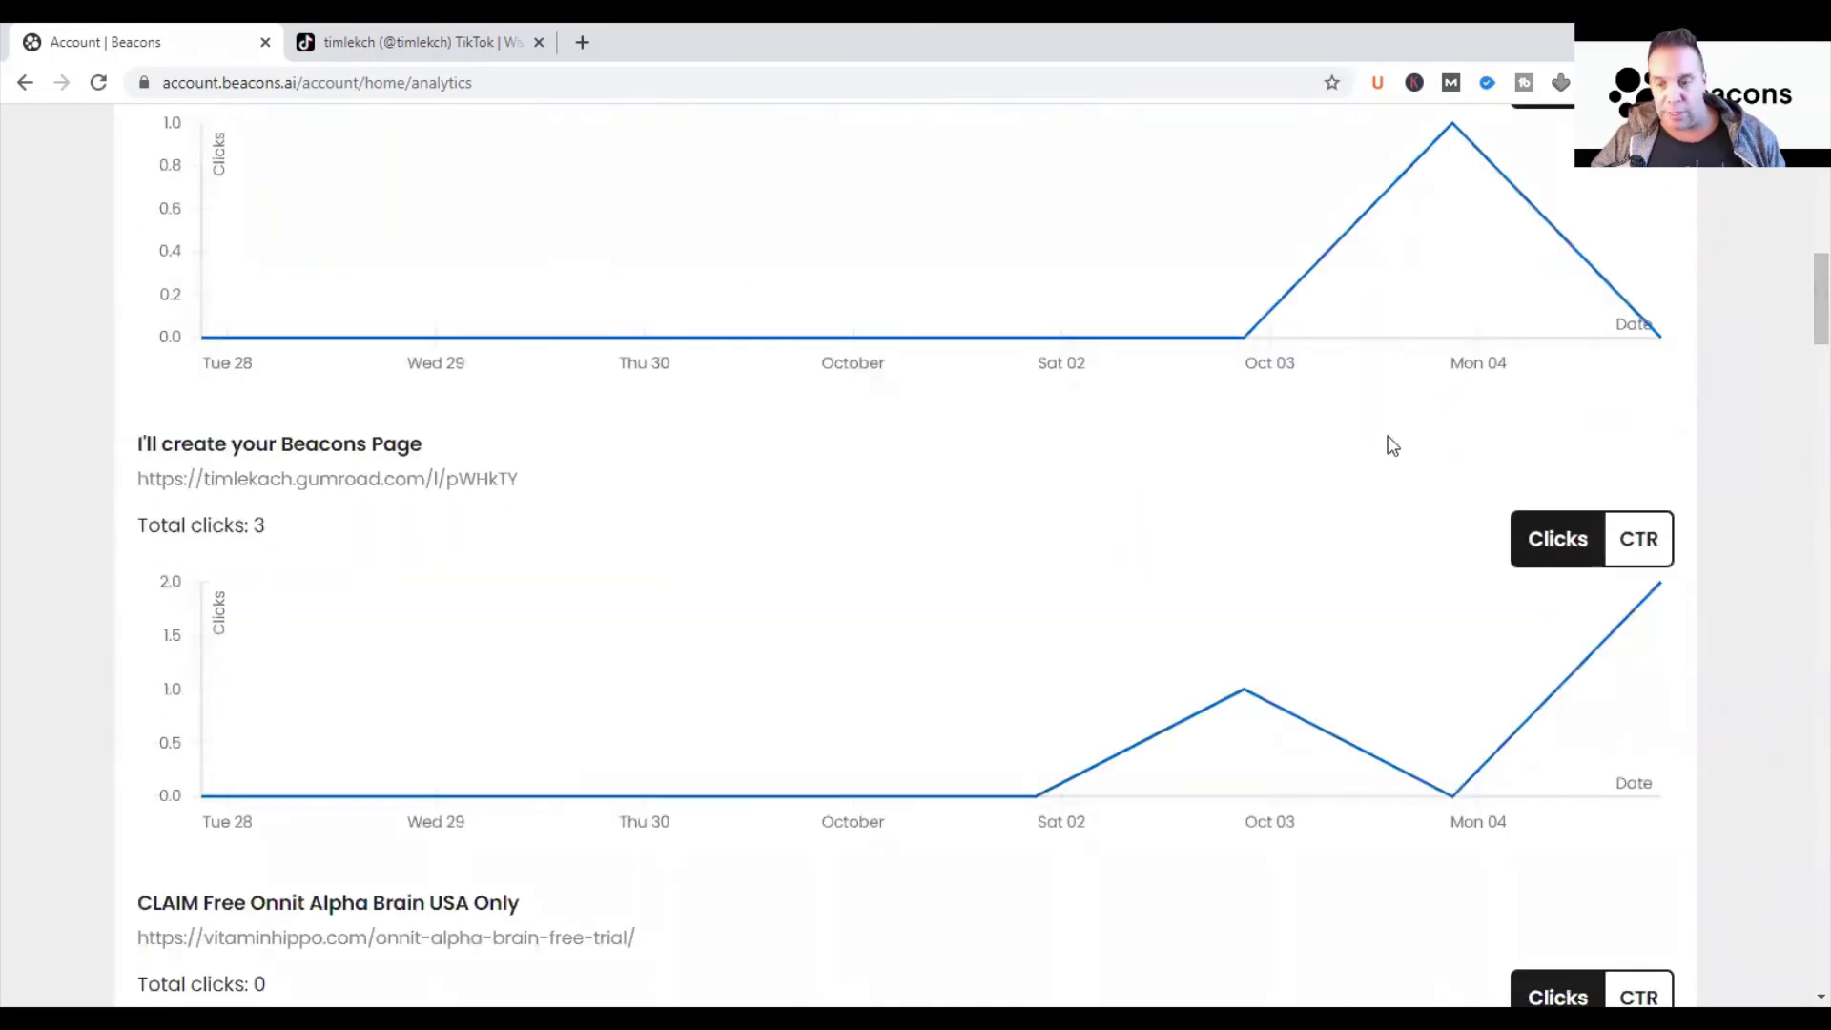
pyautogui.moveTo(1800, 303); pyautogui.dragTo(1800, 405)
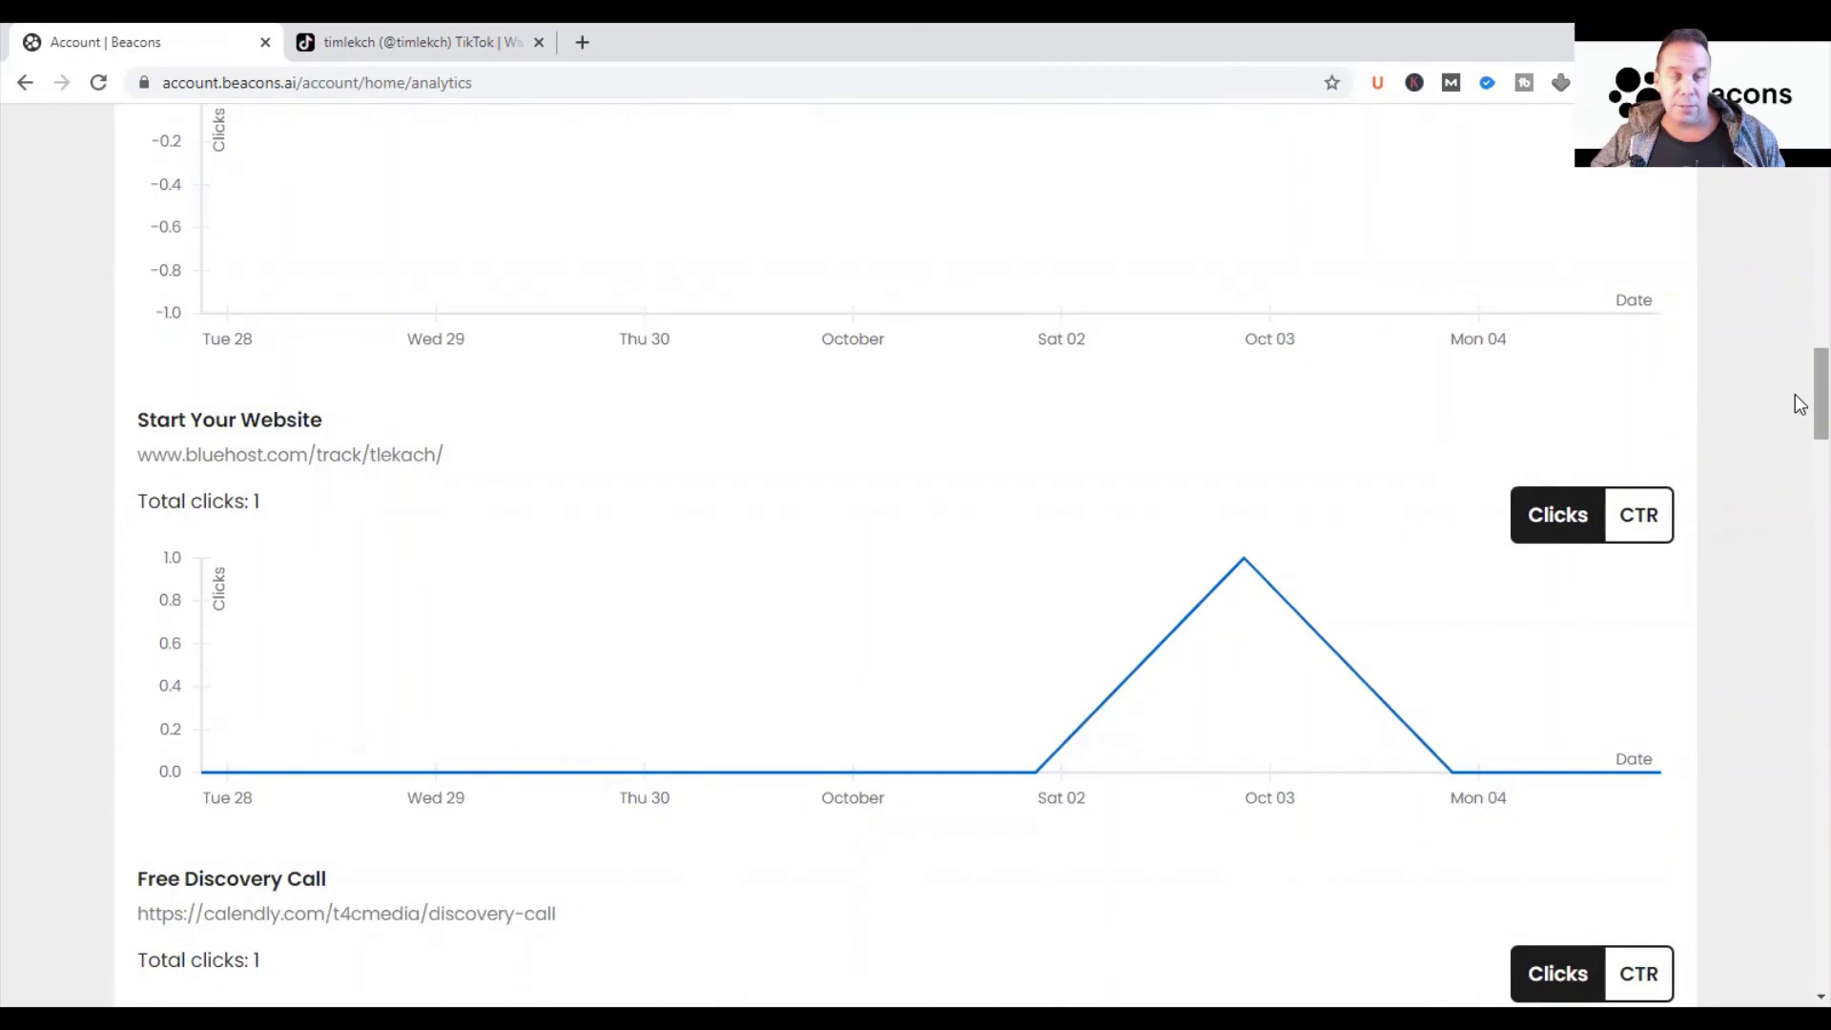
pyautogui.moveTo(1799, 404); pyautogui.dragTo(1798, 372)
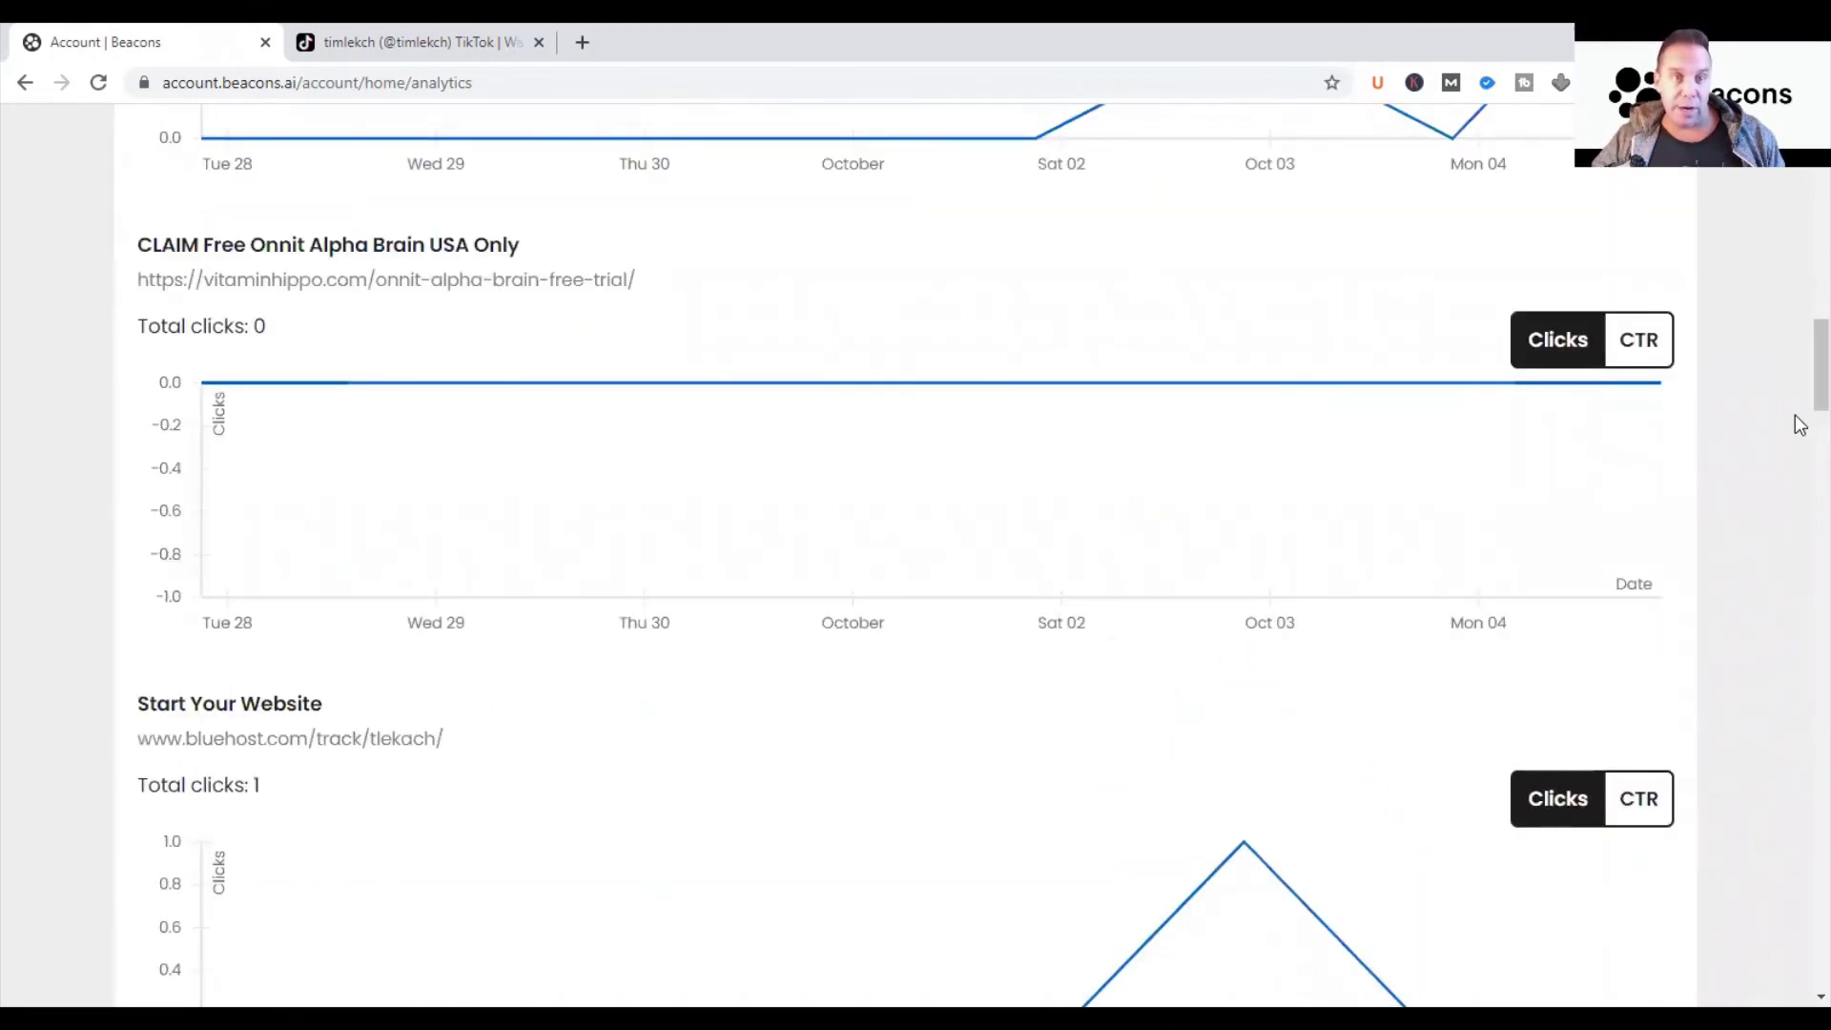
pyautogui.moveTo(1800, 381); pyautogui.dragTo(1799, 644)
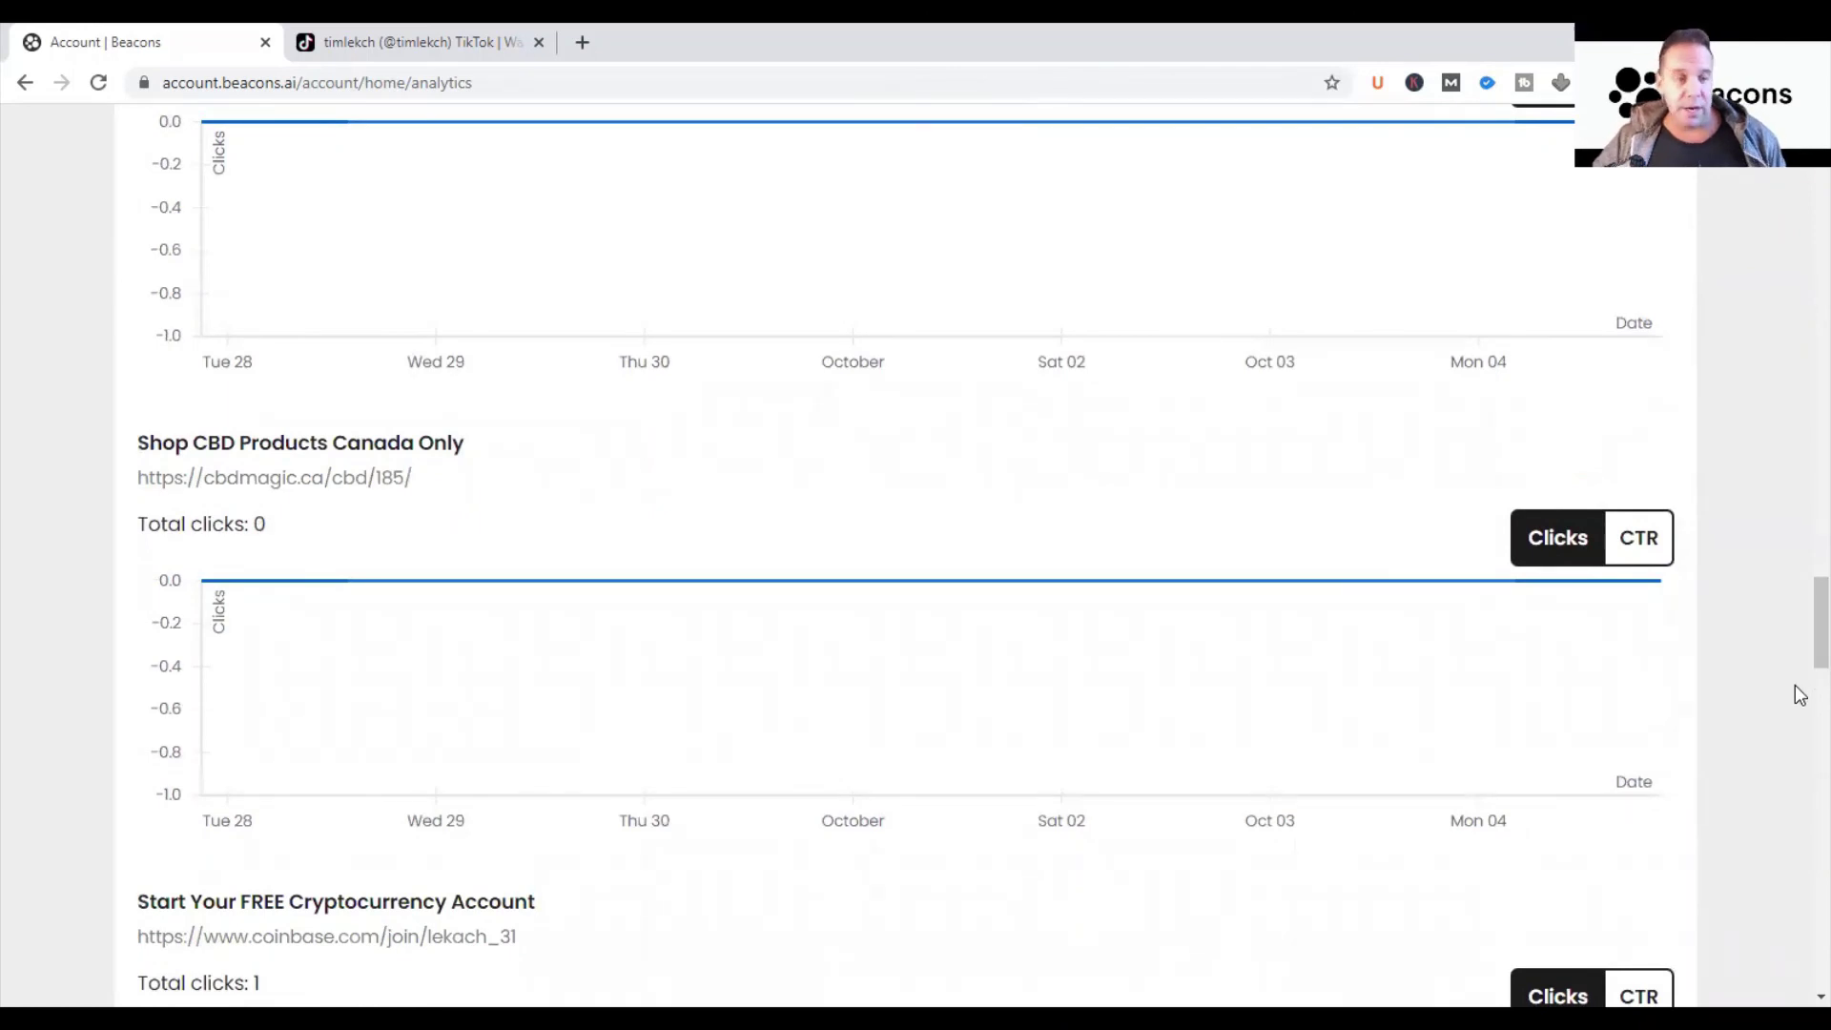
pyautogui.moveTo(1799, 650); pyautogui.dragTo(1799, 940)
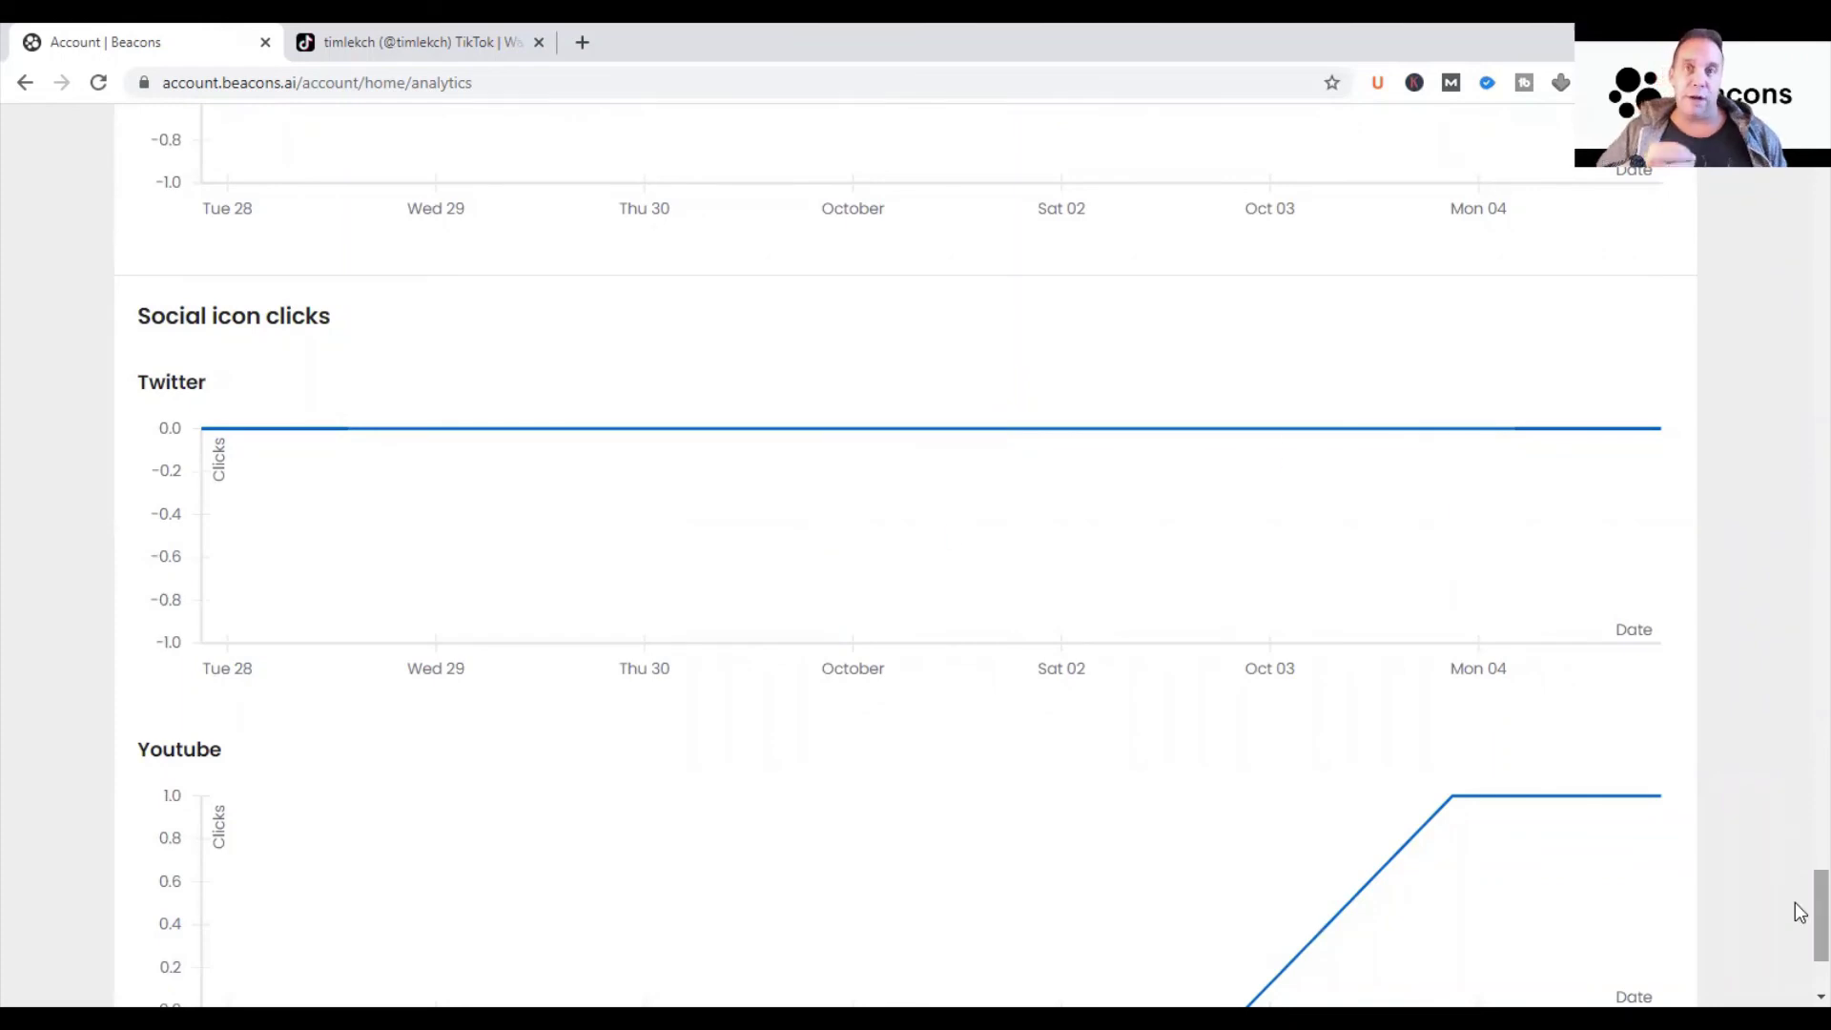
pyautogui.moveTo(1799, 911); pyautogui.dragTo(1799, 298)
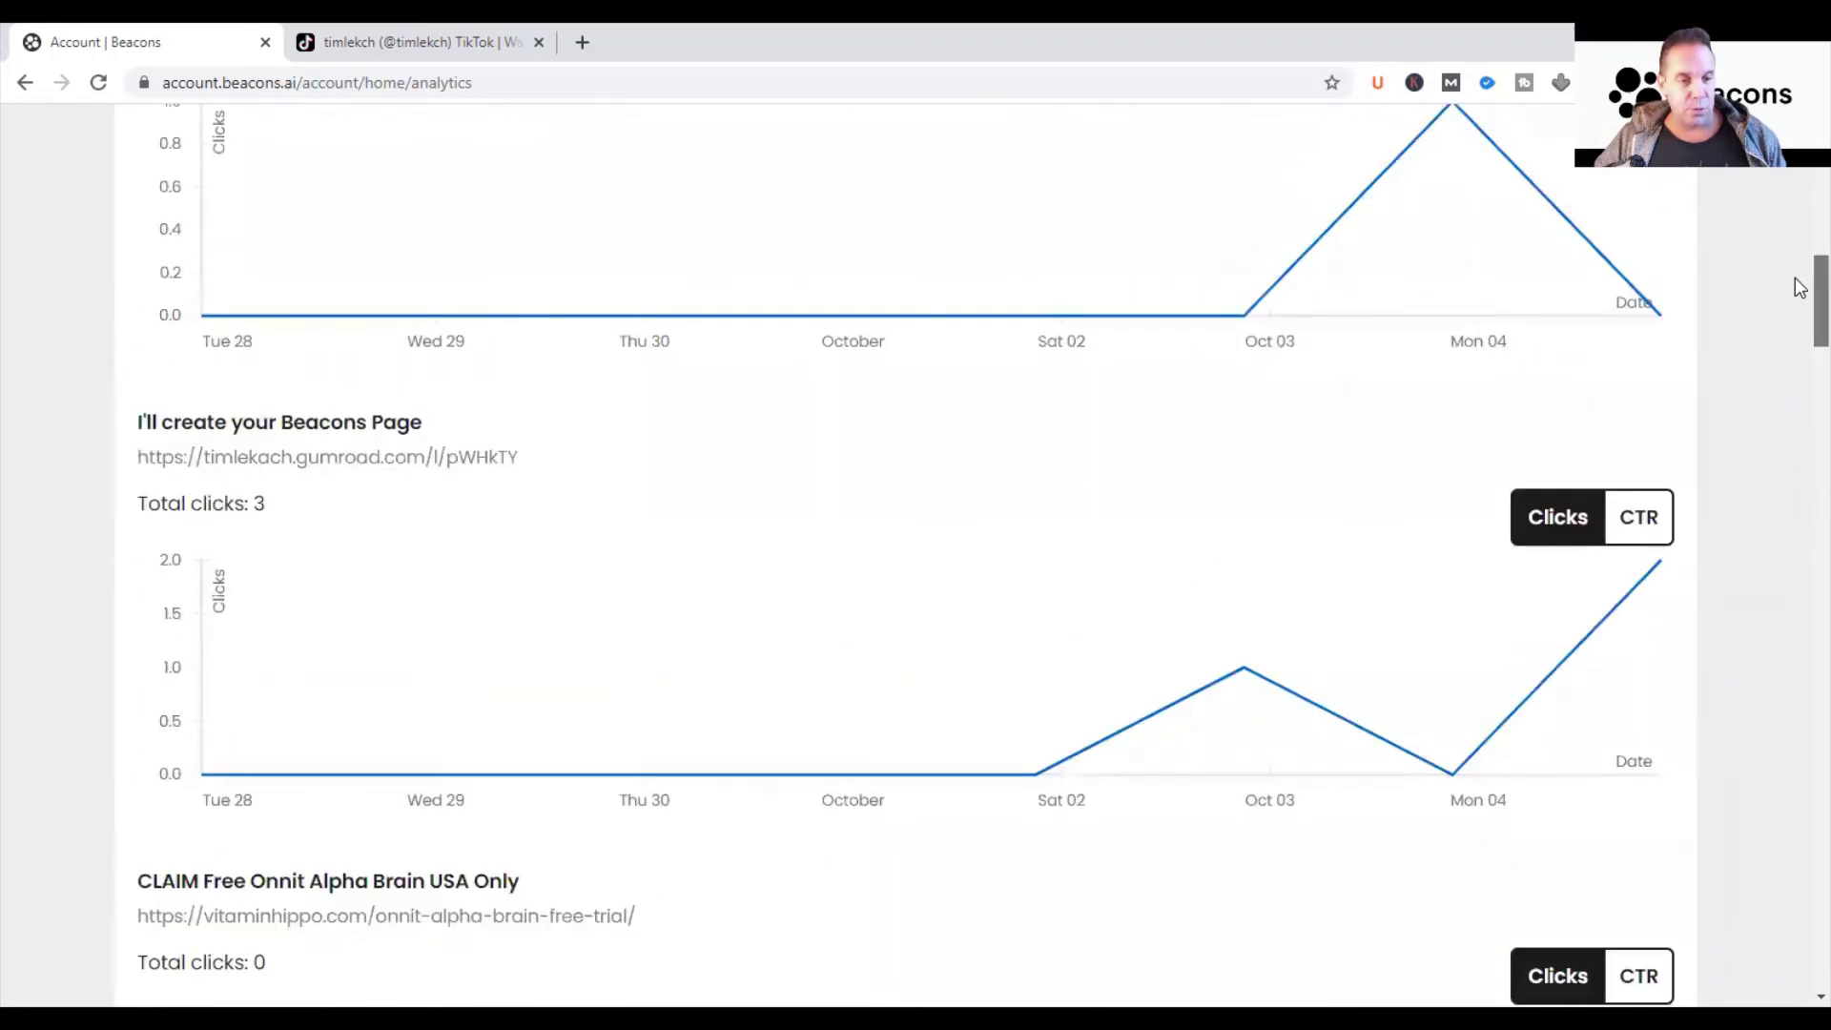
pyautogui.scroll(-5, 1794, 347)
pyautogui.click(1650, 500)
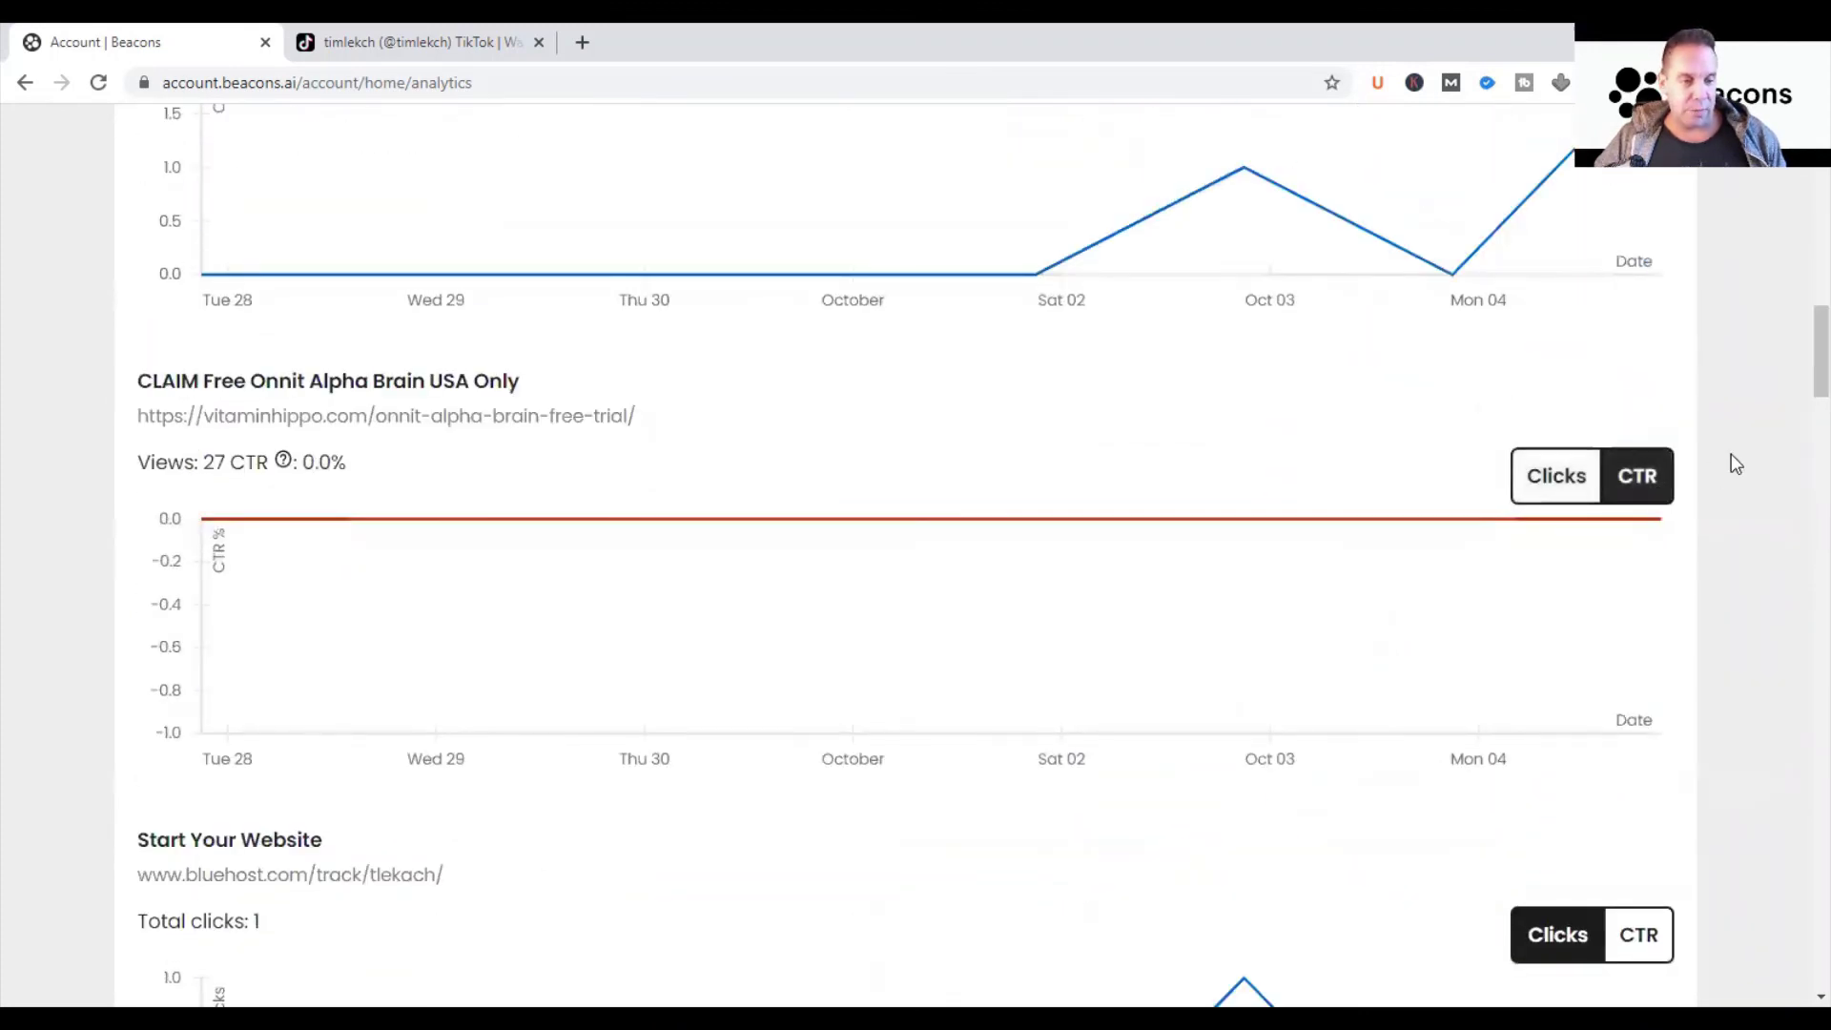
pyautogui.click(1556, 482)
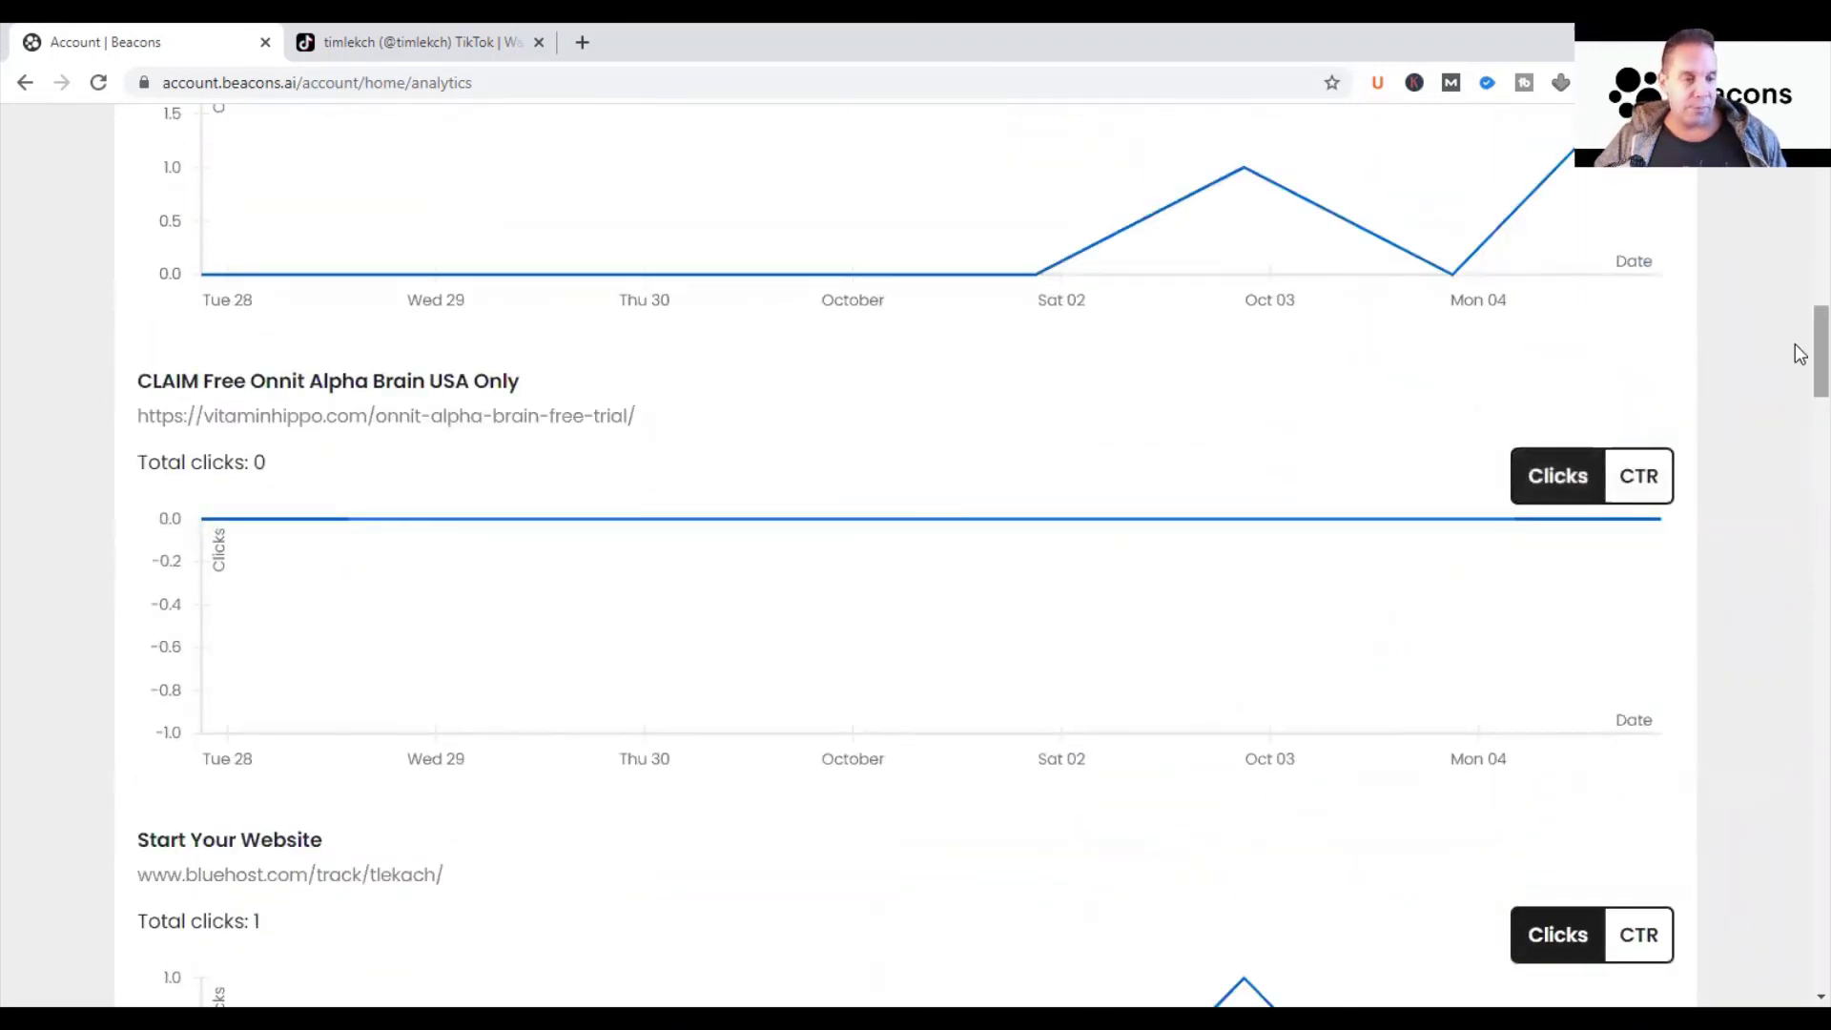
pyautogui.moveTo(1799, 348); pyautogui.dragTo(1799, 243)
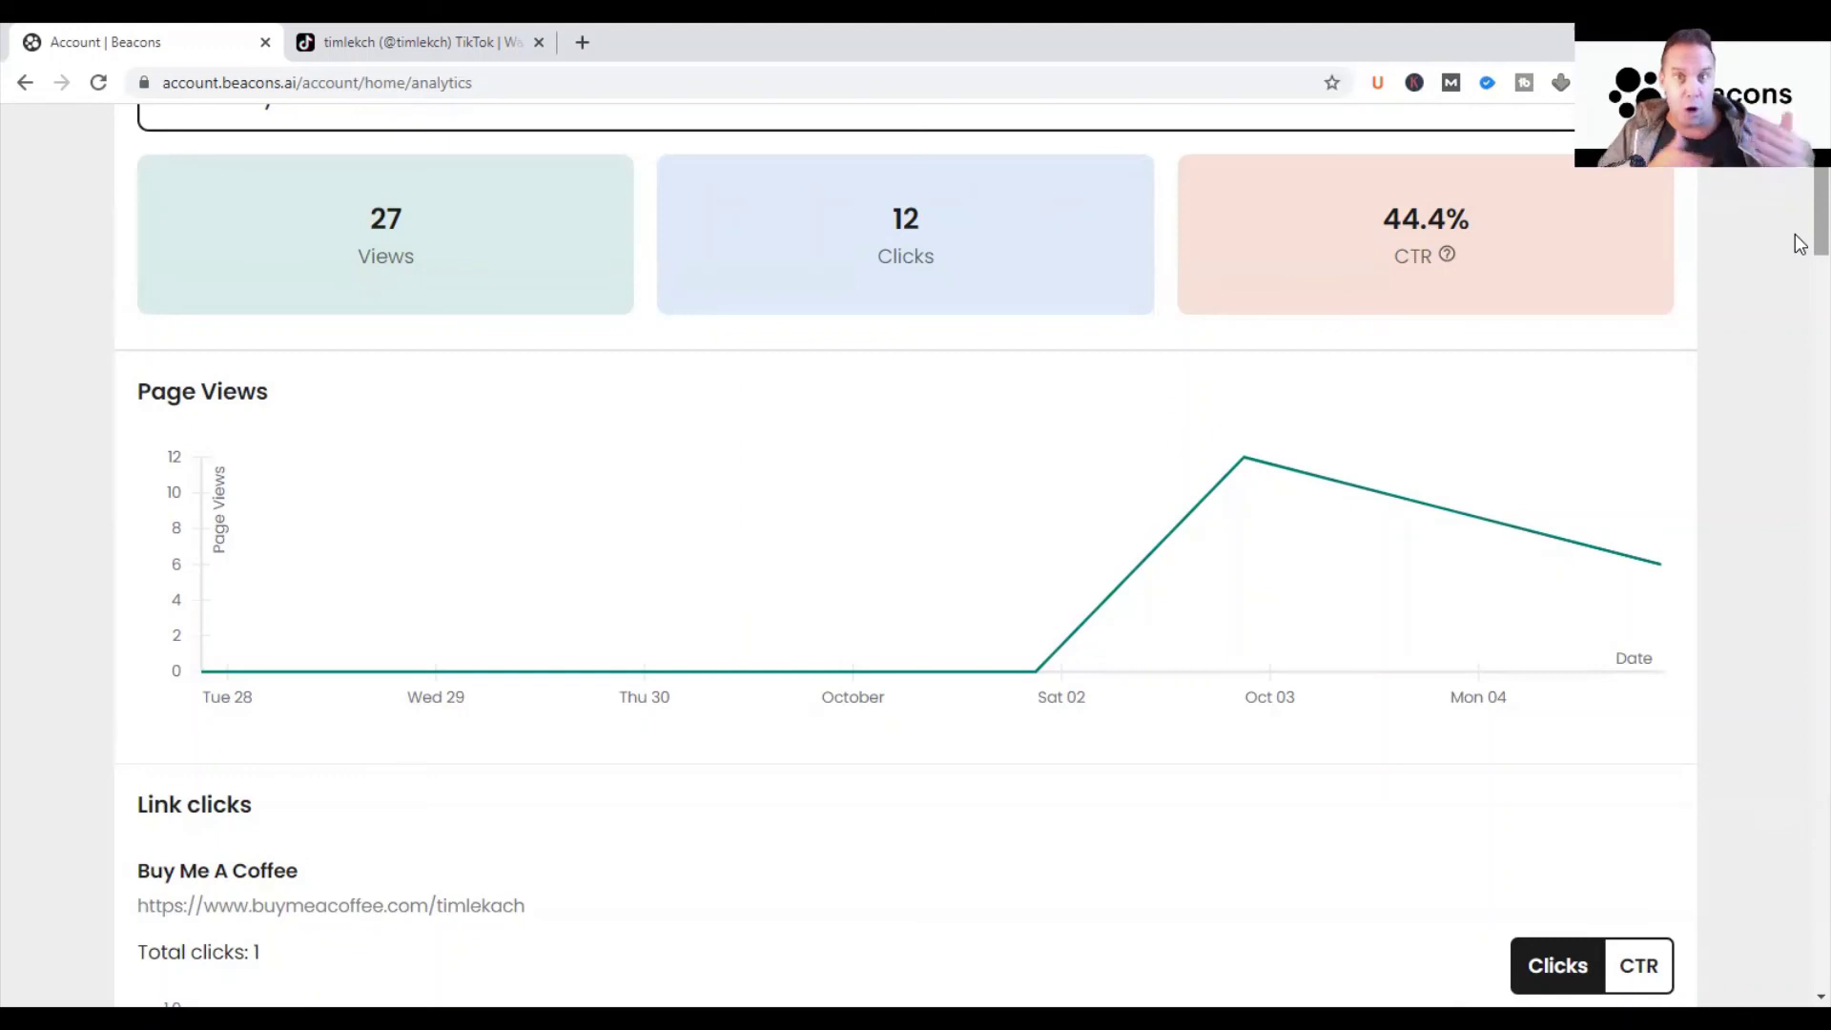
pyautogui.scroll(4, 1800, 244)
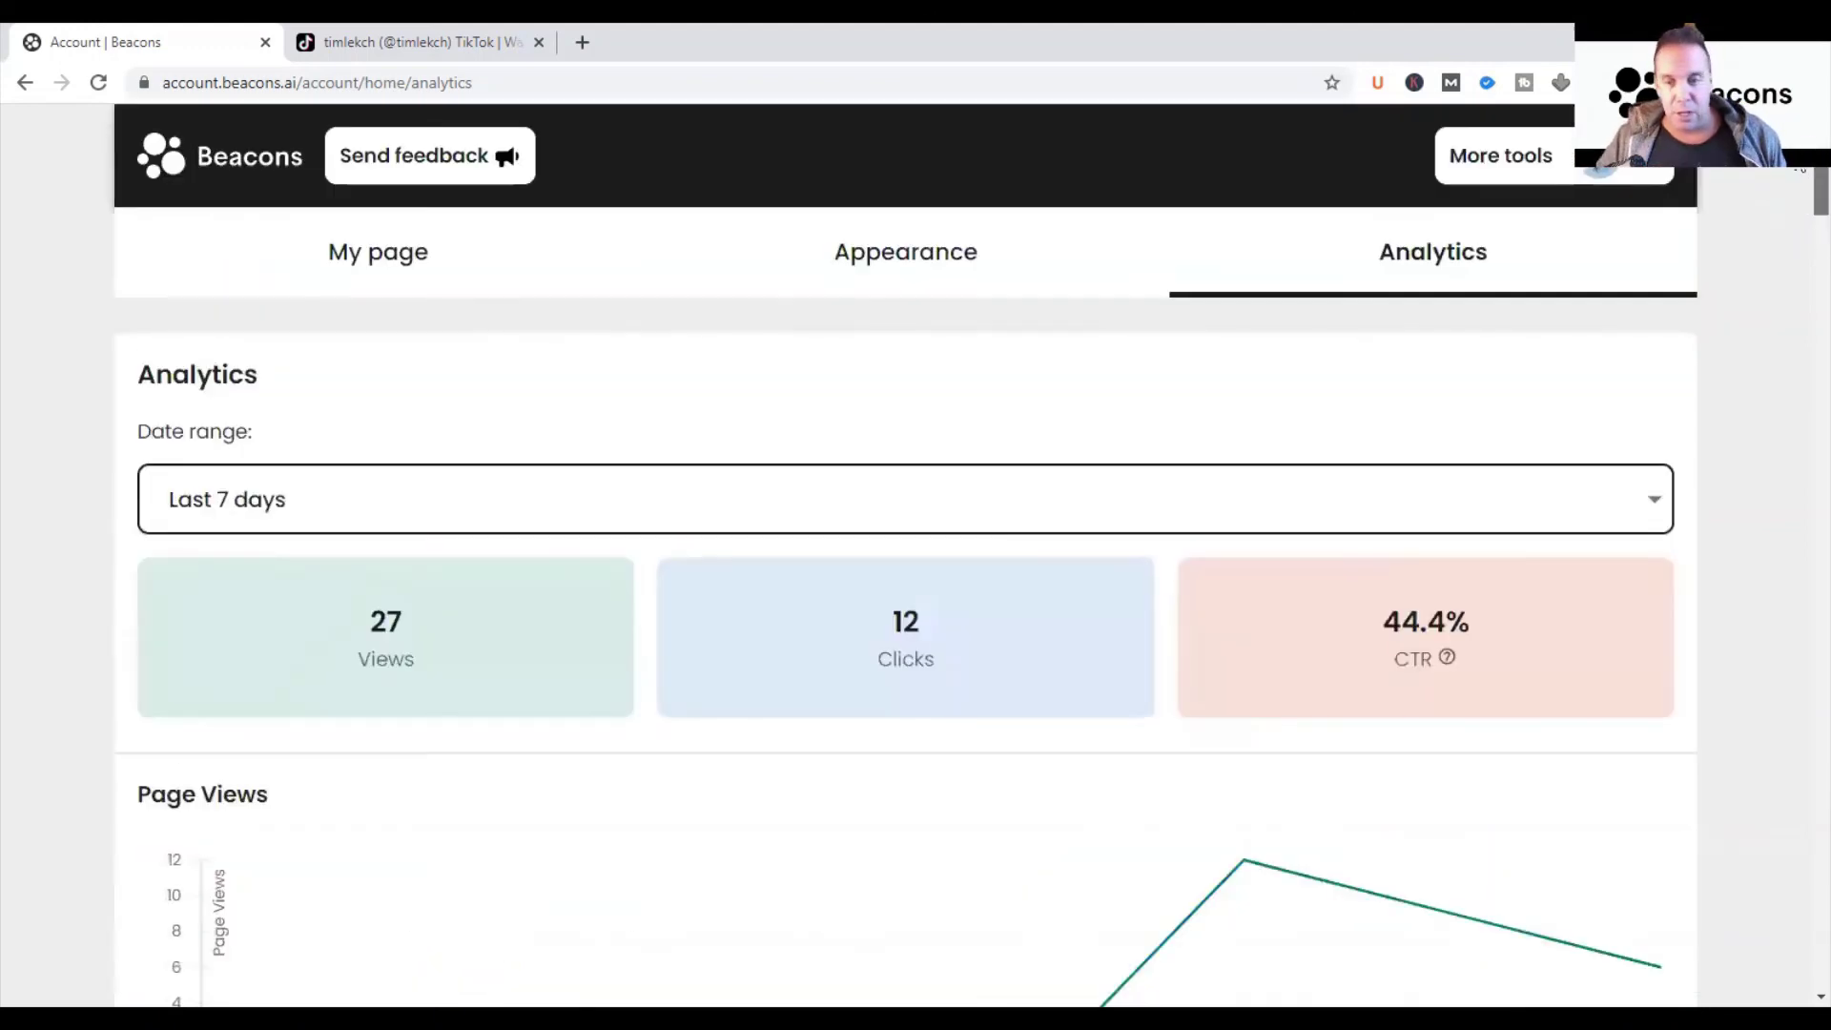
# Step: Cycle through the My page, Appearance and Analytics tabs, landing back on My page
pyautogui.click(349, 288)
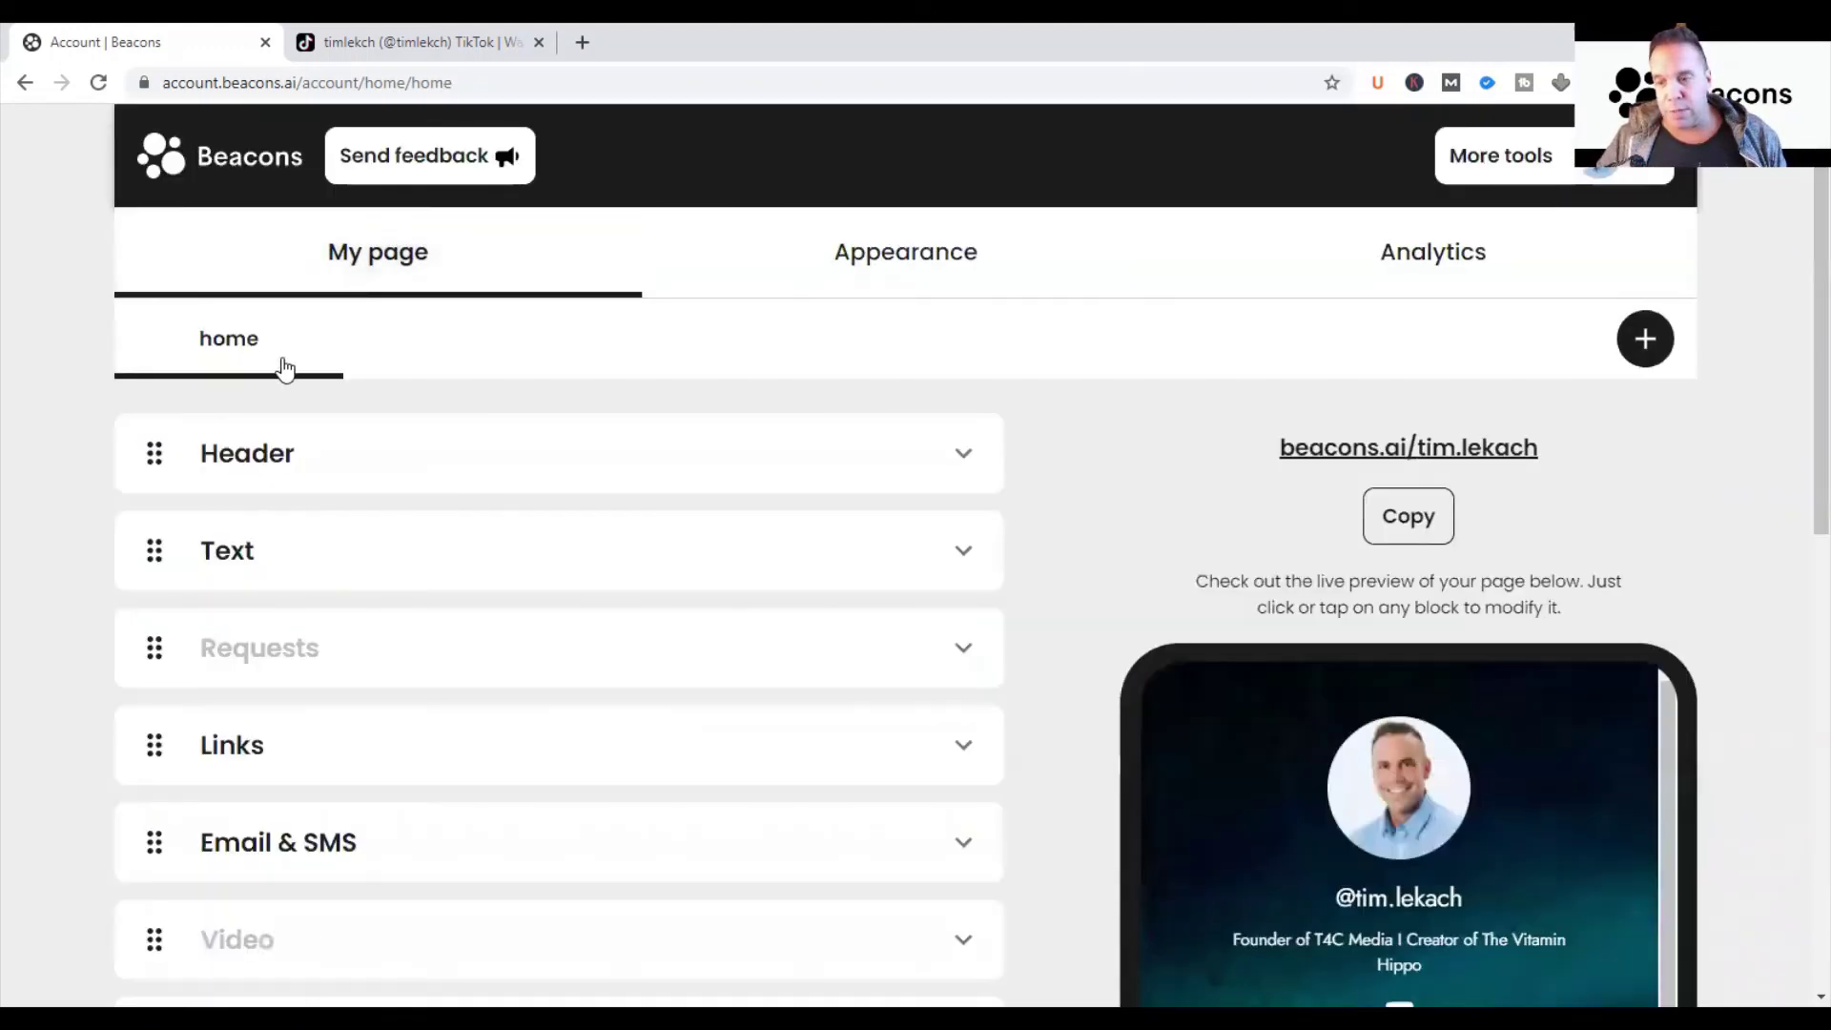
pyautogui.click(907, 270)
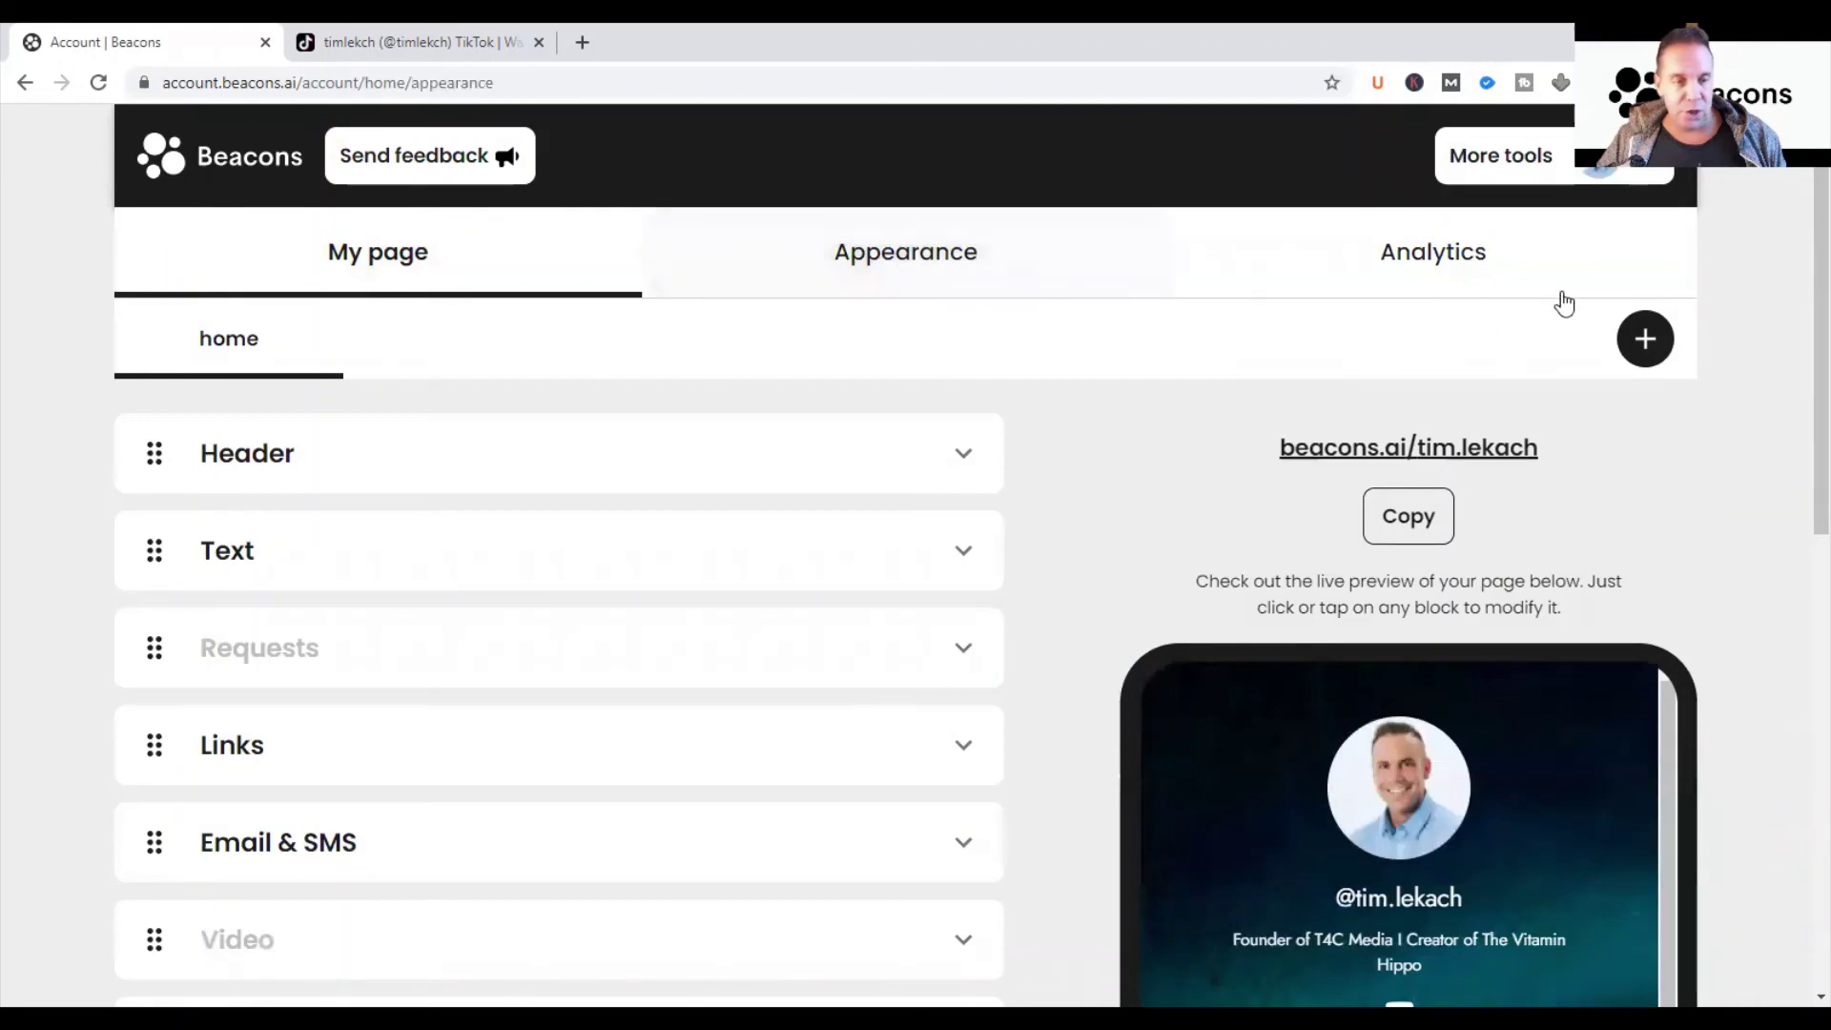
pyautogui.click(1443, 270)
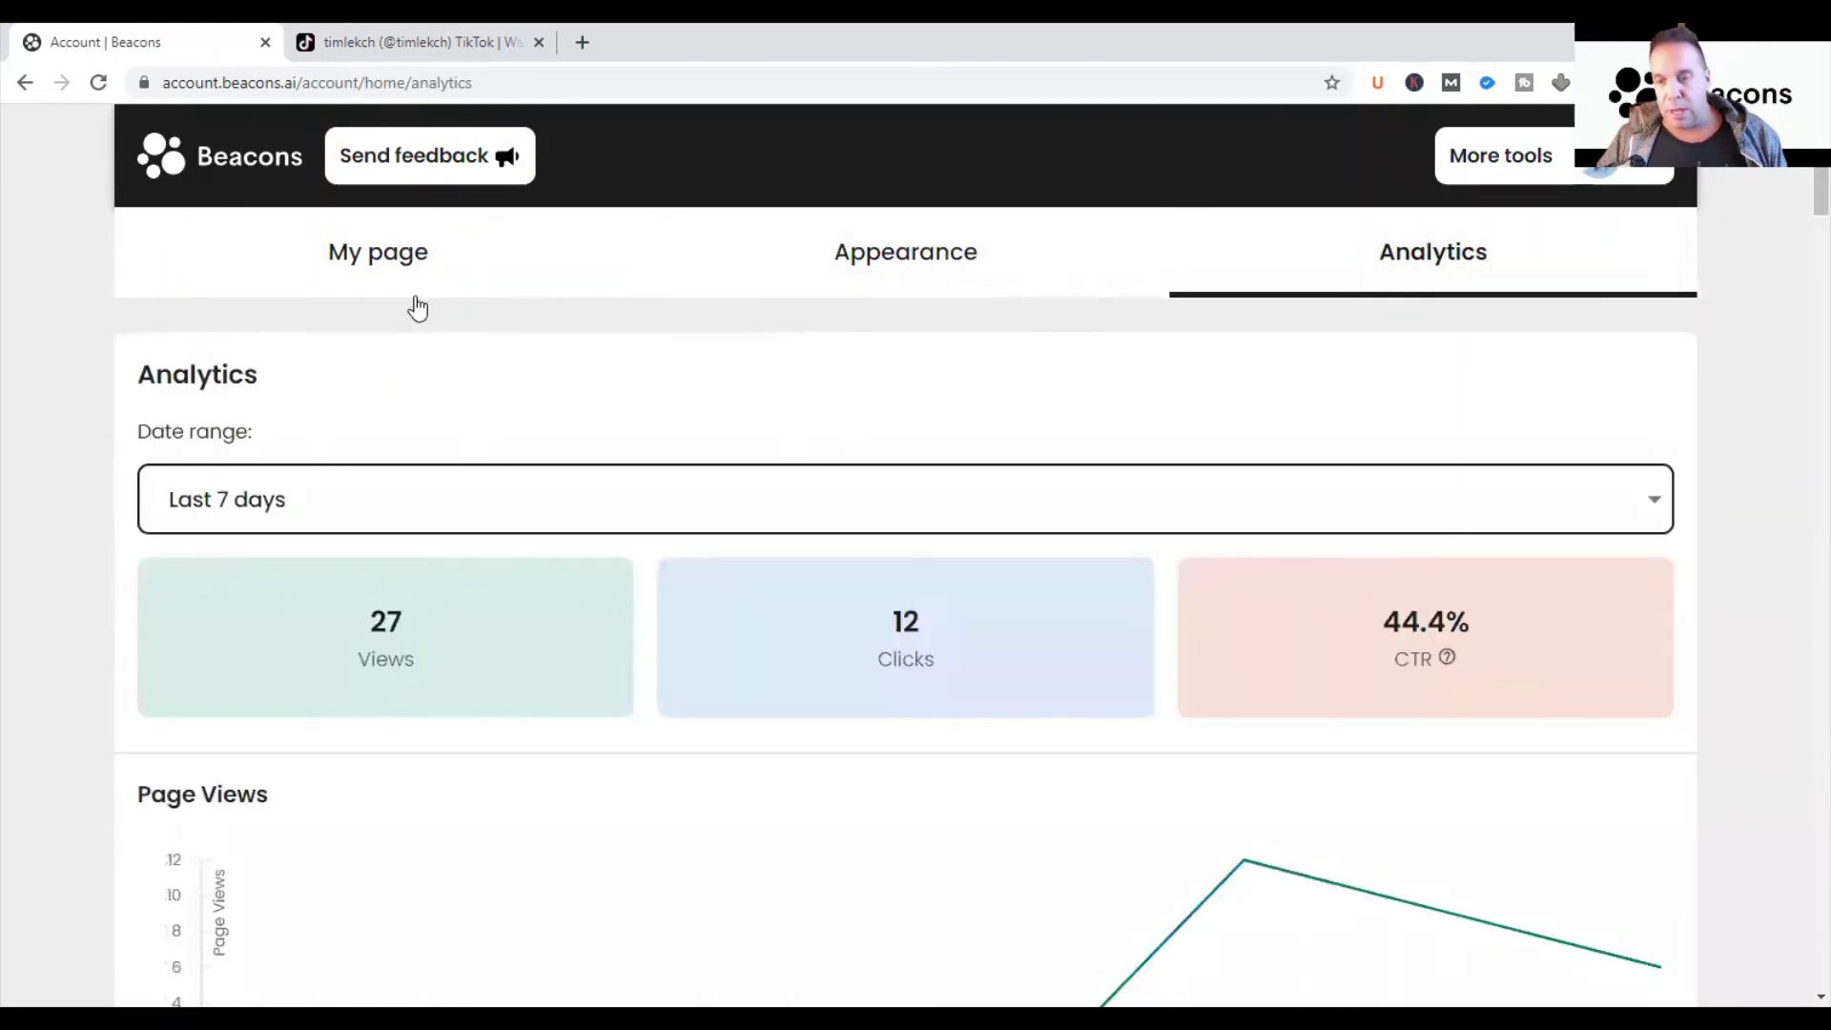
pyautogui.click(415, 302)
pyautogui.scroll(-2, 1798, 410)
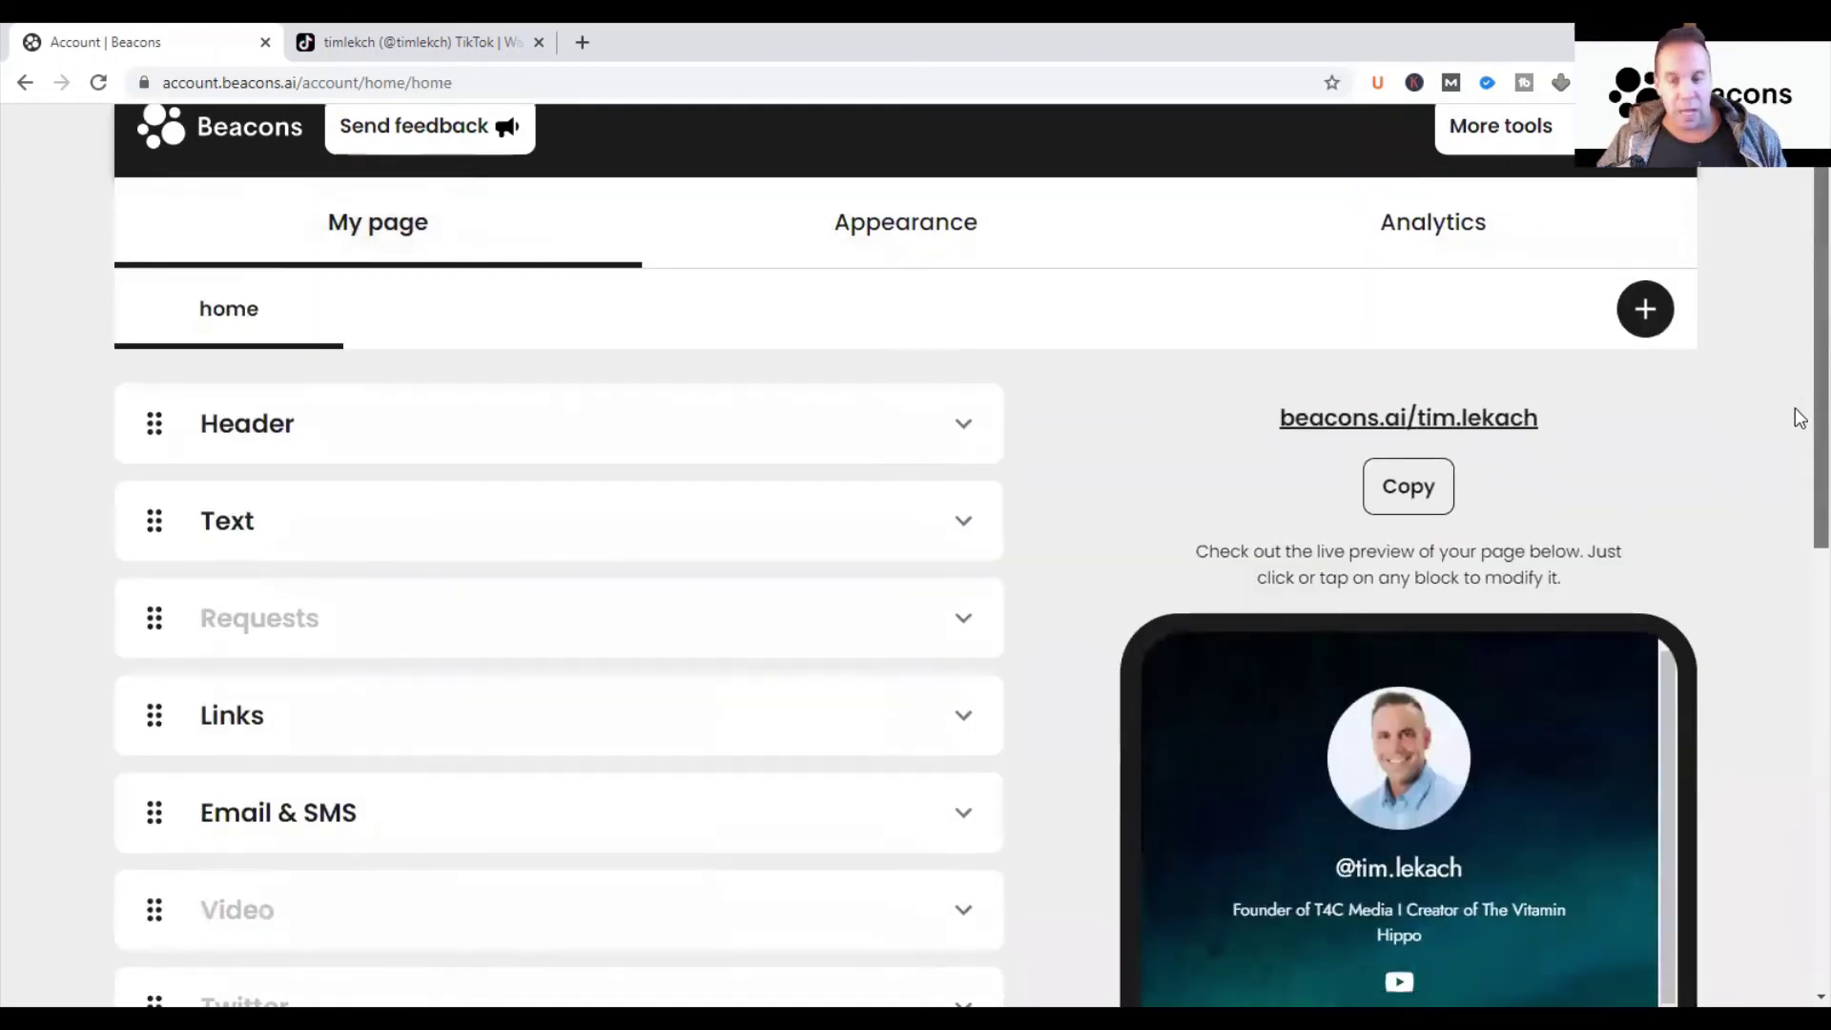
pyautogui.scroll(2, 1799, 448)
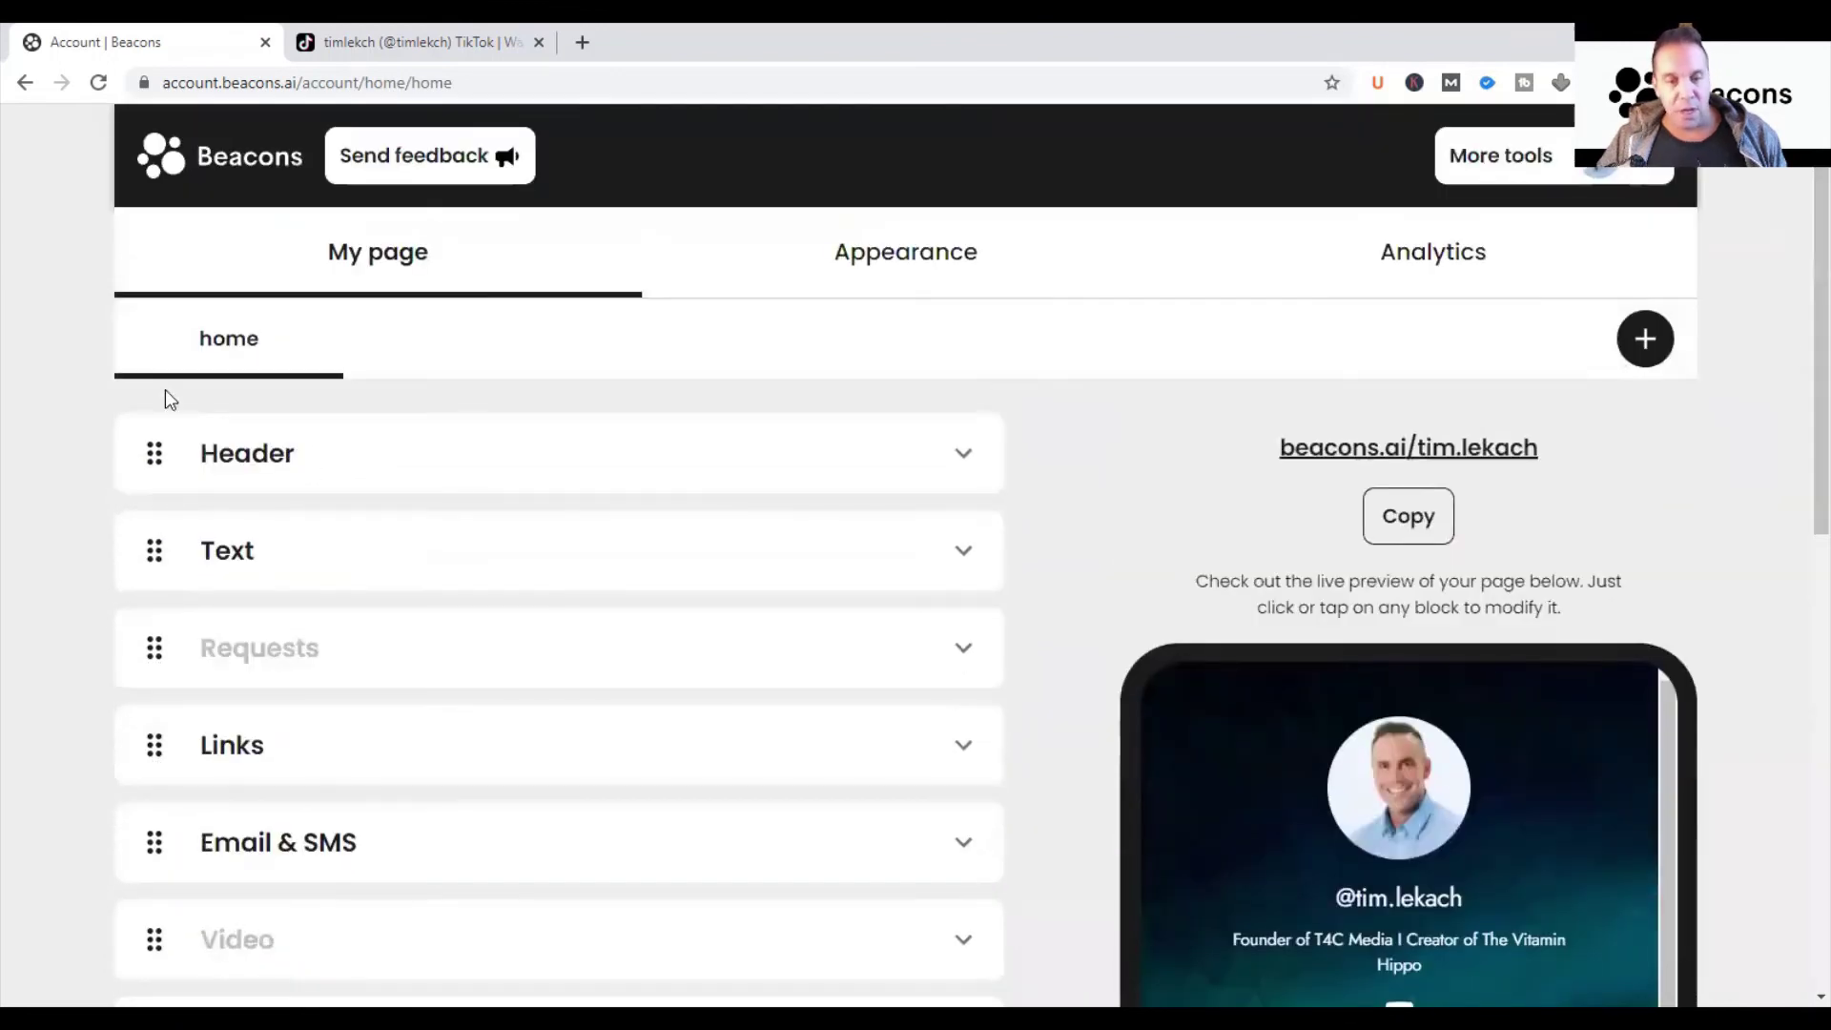
# Step: Revisit Appearance and the Analytics summary, then return to the home page block list
pyautogui.click(901, 276)
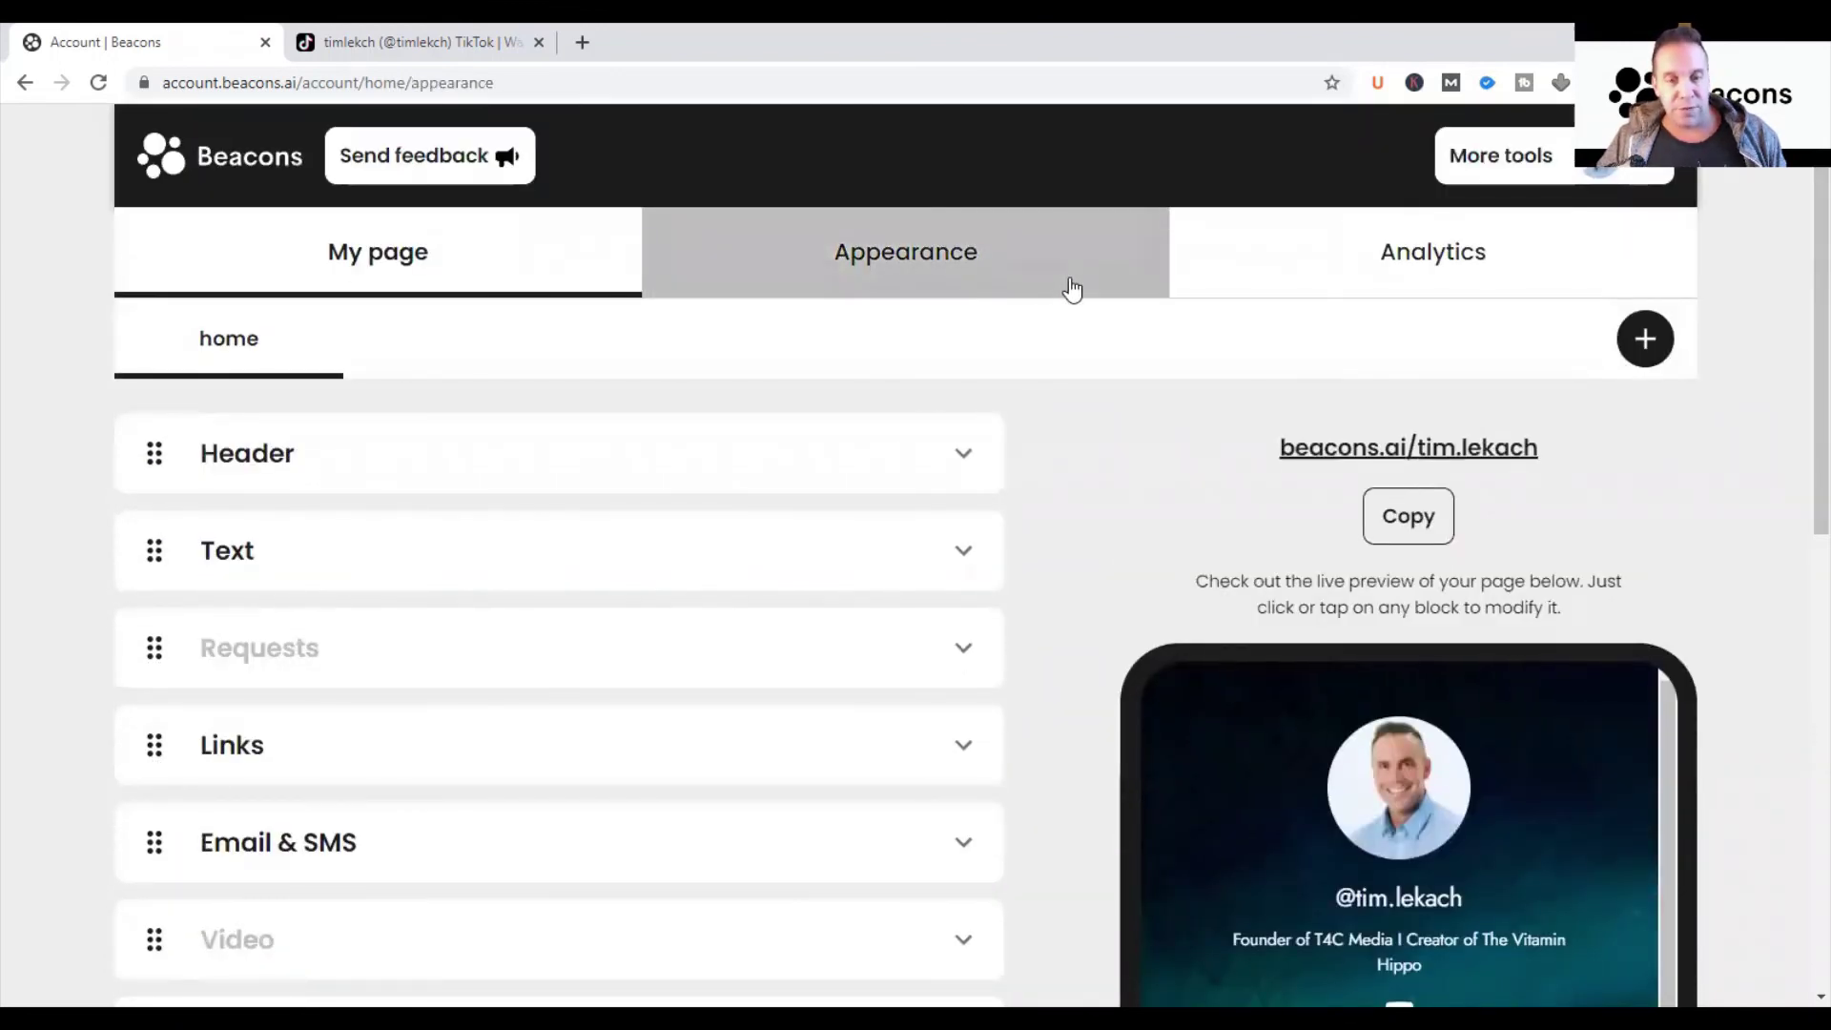
pyautogui.click(358, 267)
pyautogui.click(1467, 286)
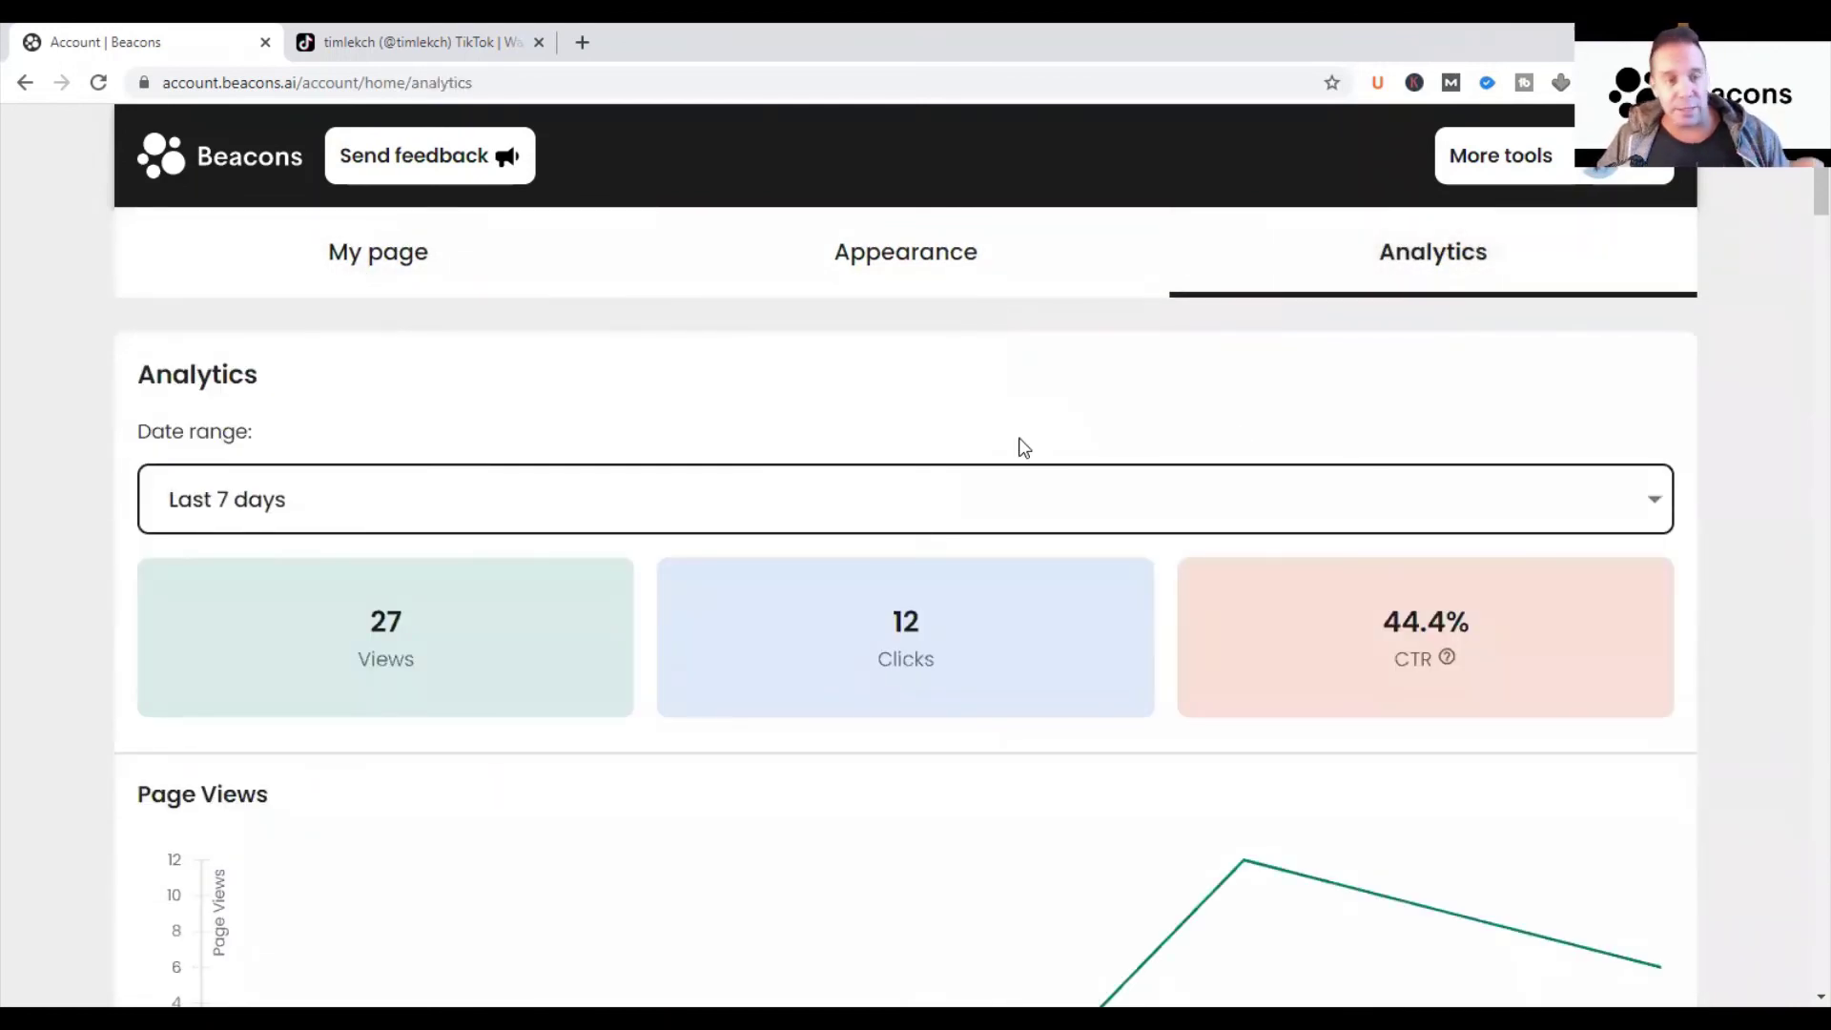
pyautogui.moveTo(1799, 184); pyautogui.dragTo(1800, 654)
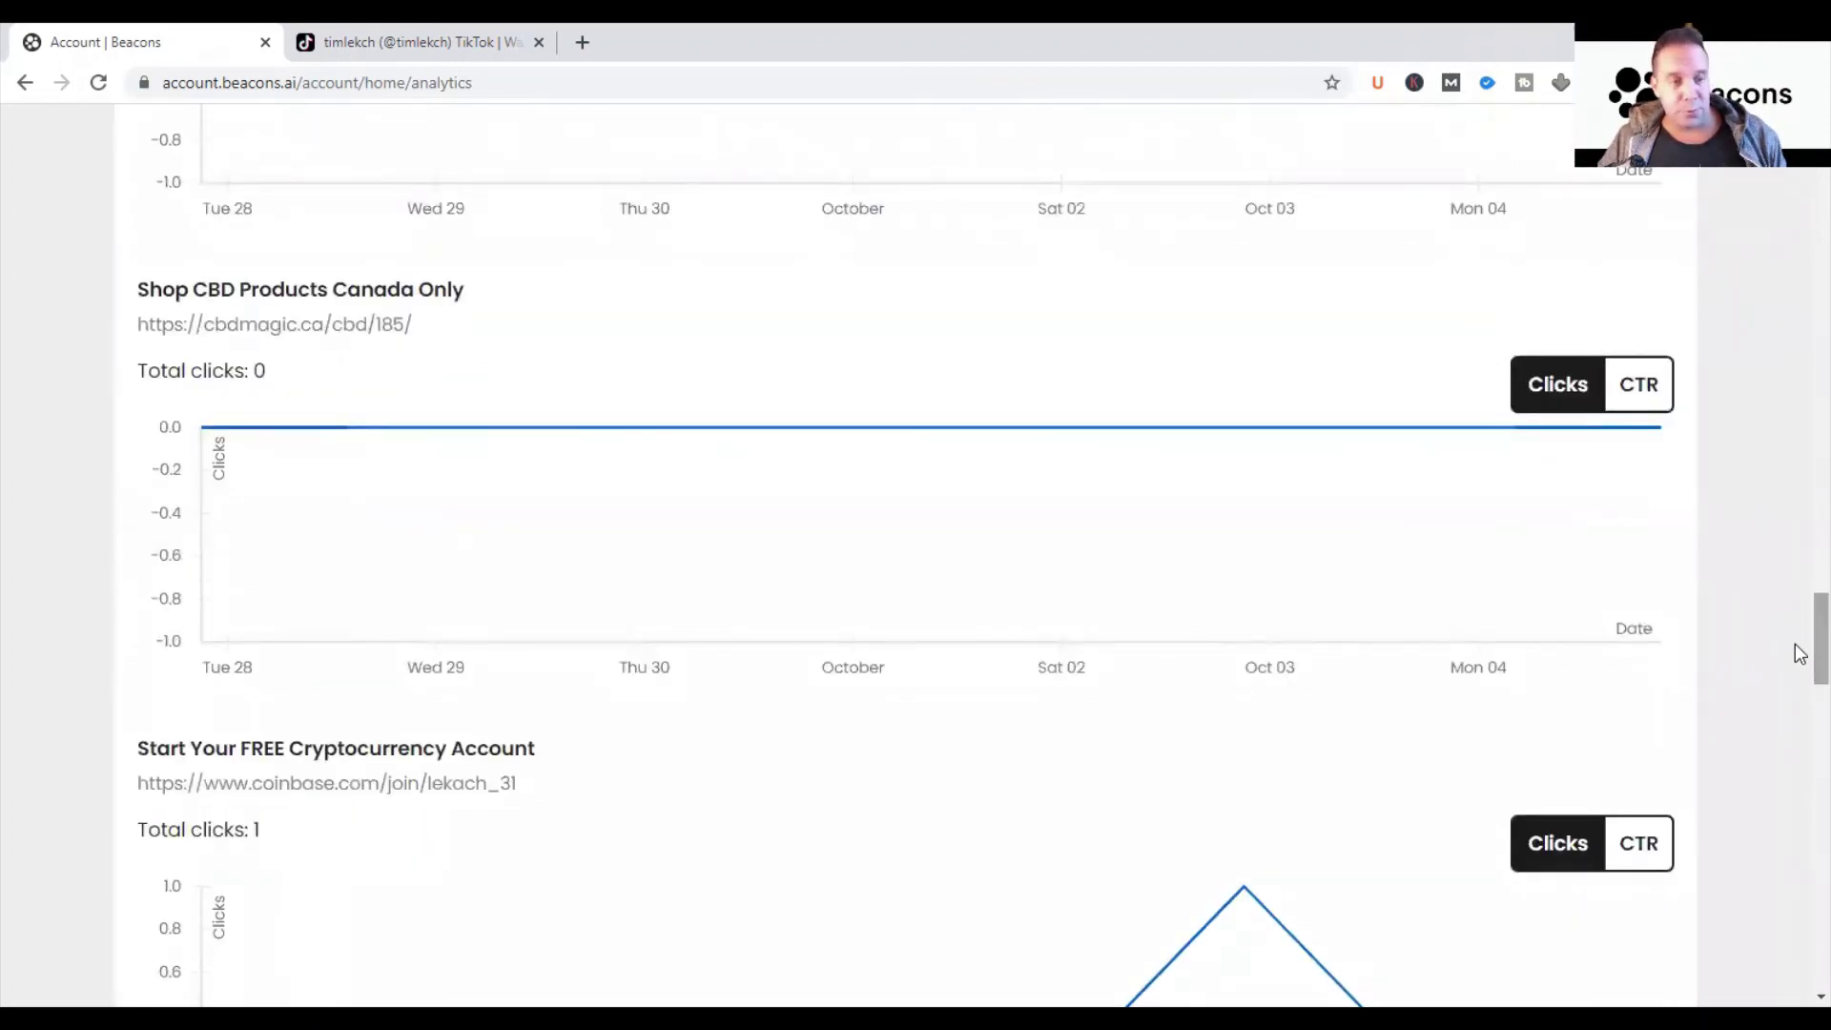
pyautogui.press('Home')
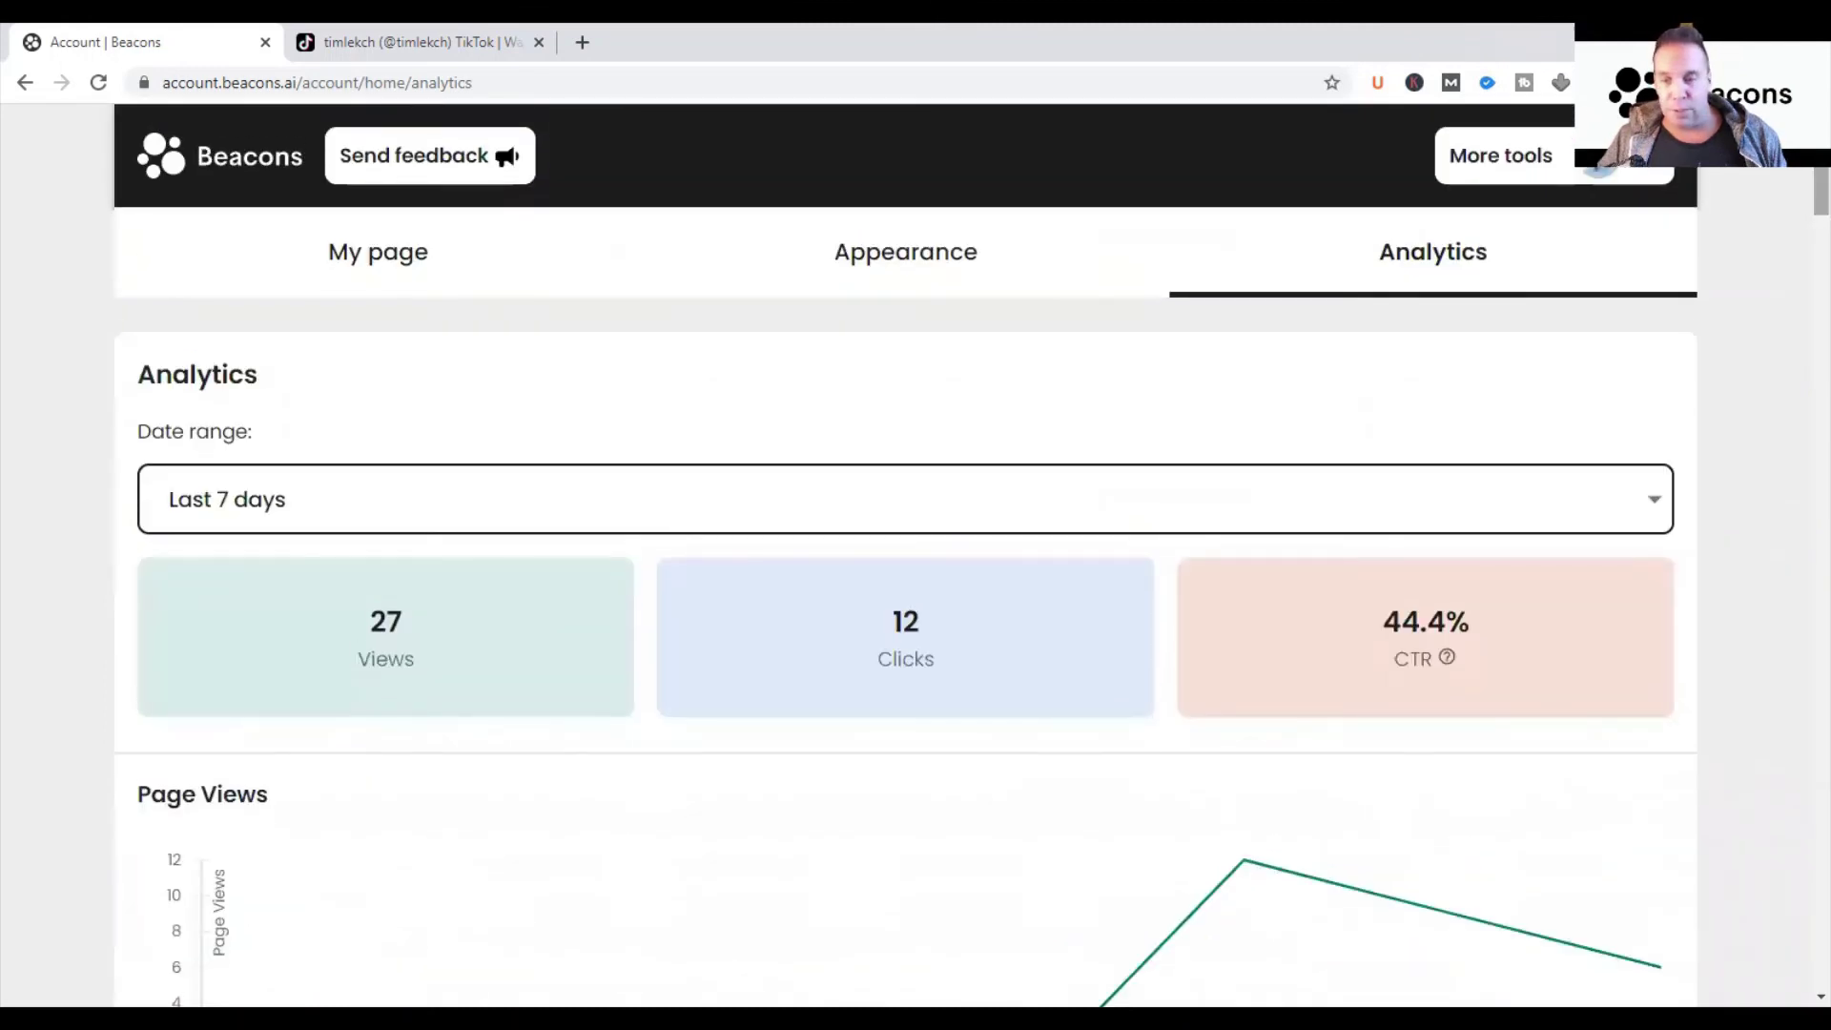
pyautogui.click(349, 245)
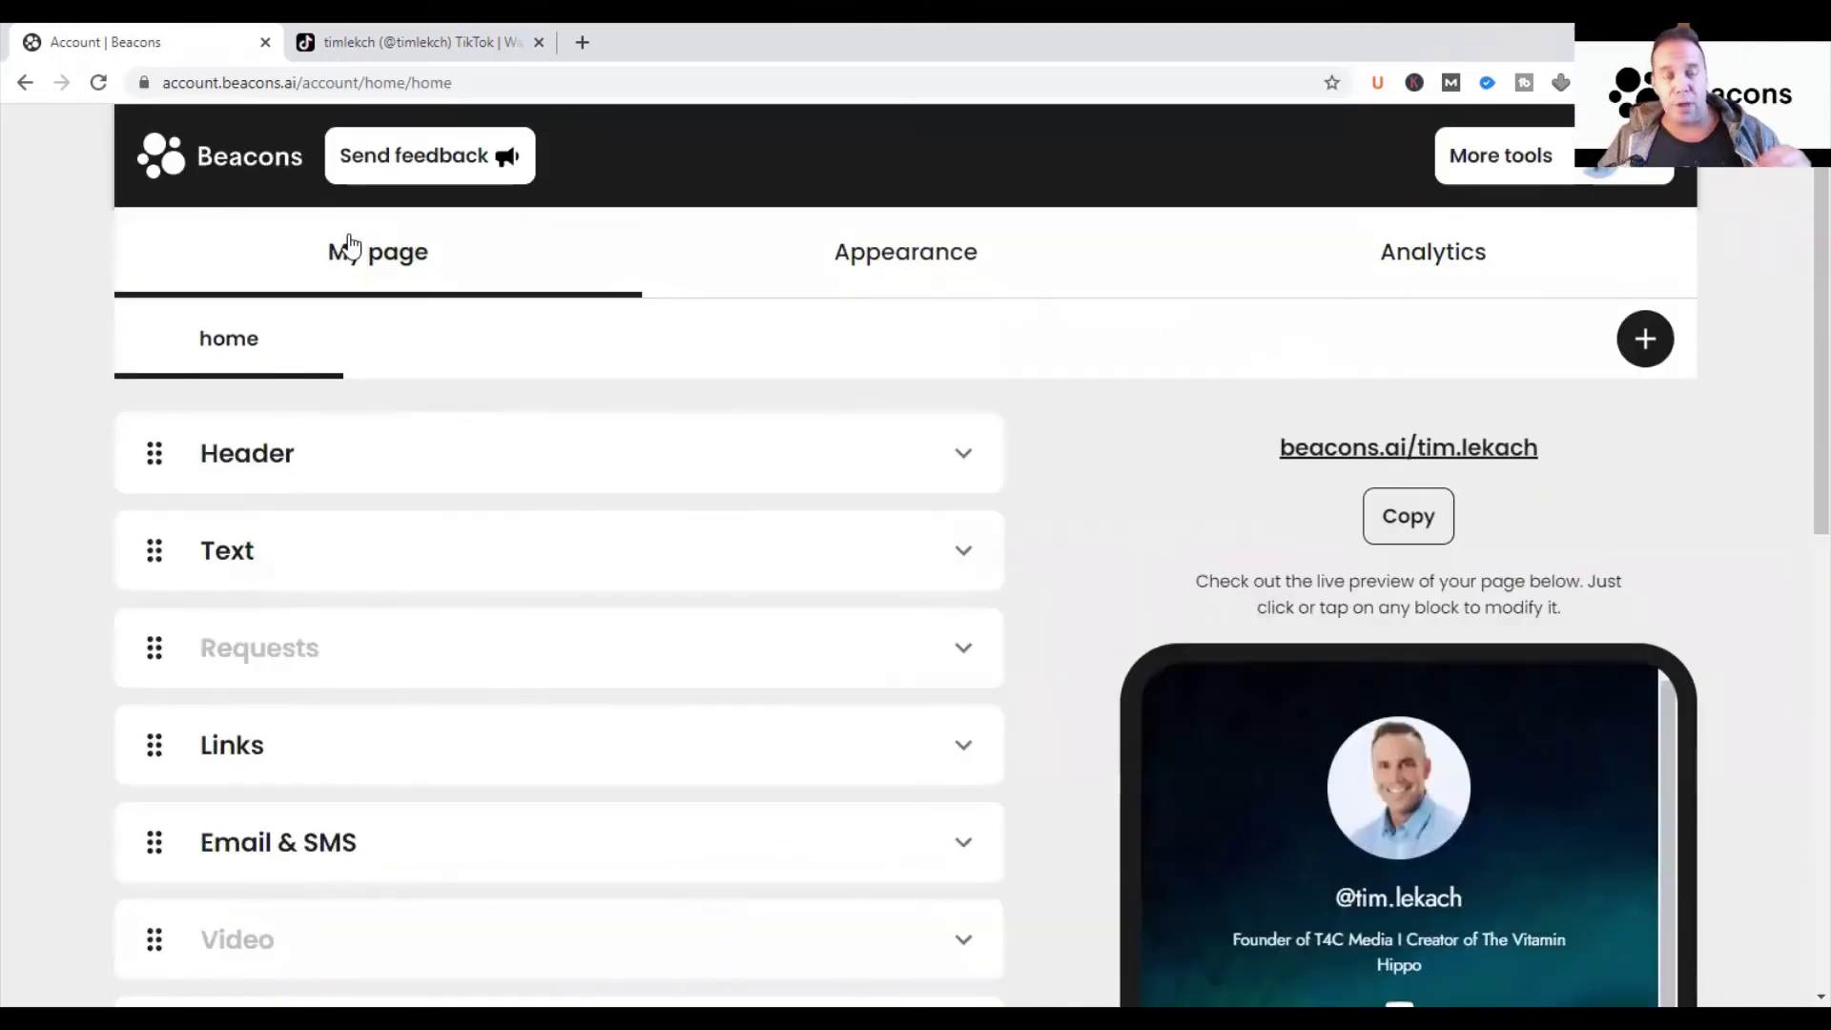
pyautogui.moveTo(1799, 327); pyautogui.dragTo(1800, 217)
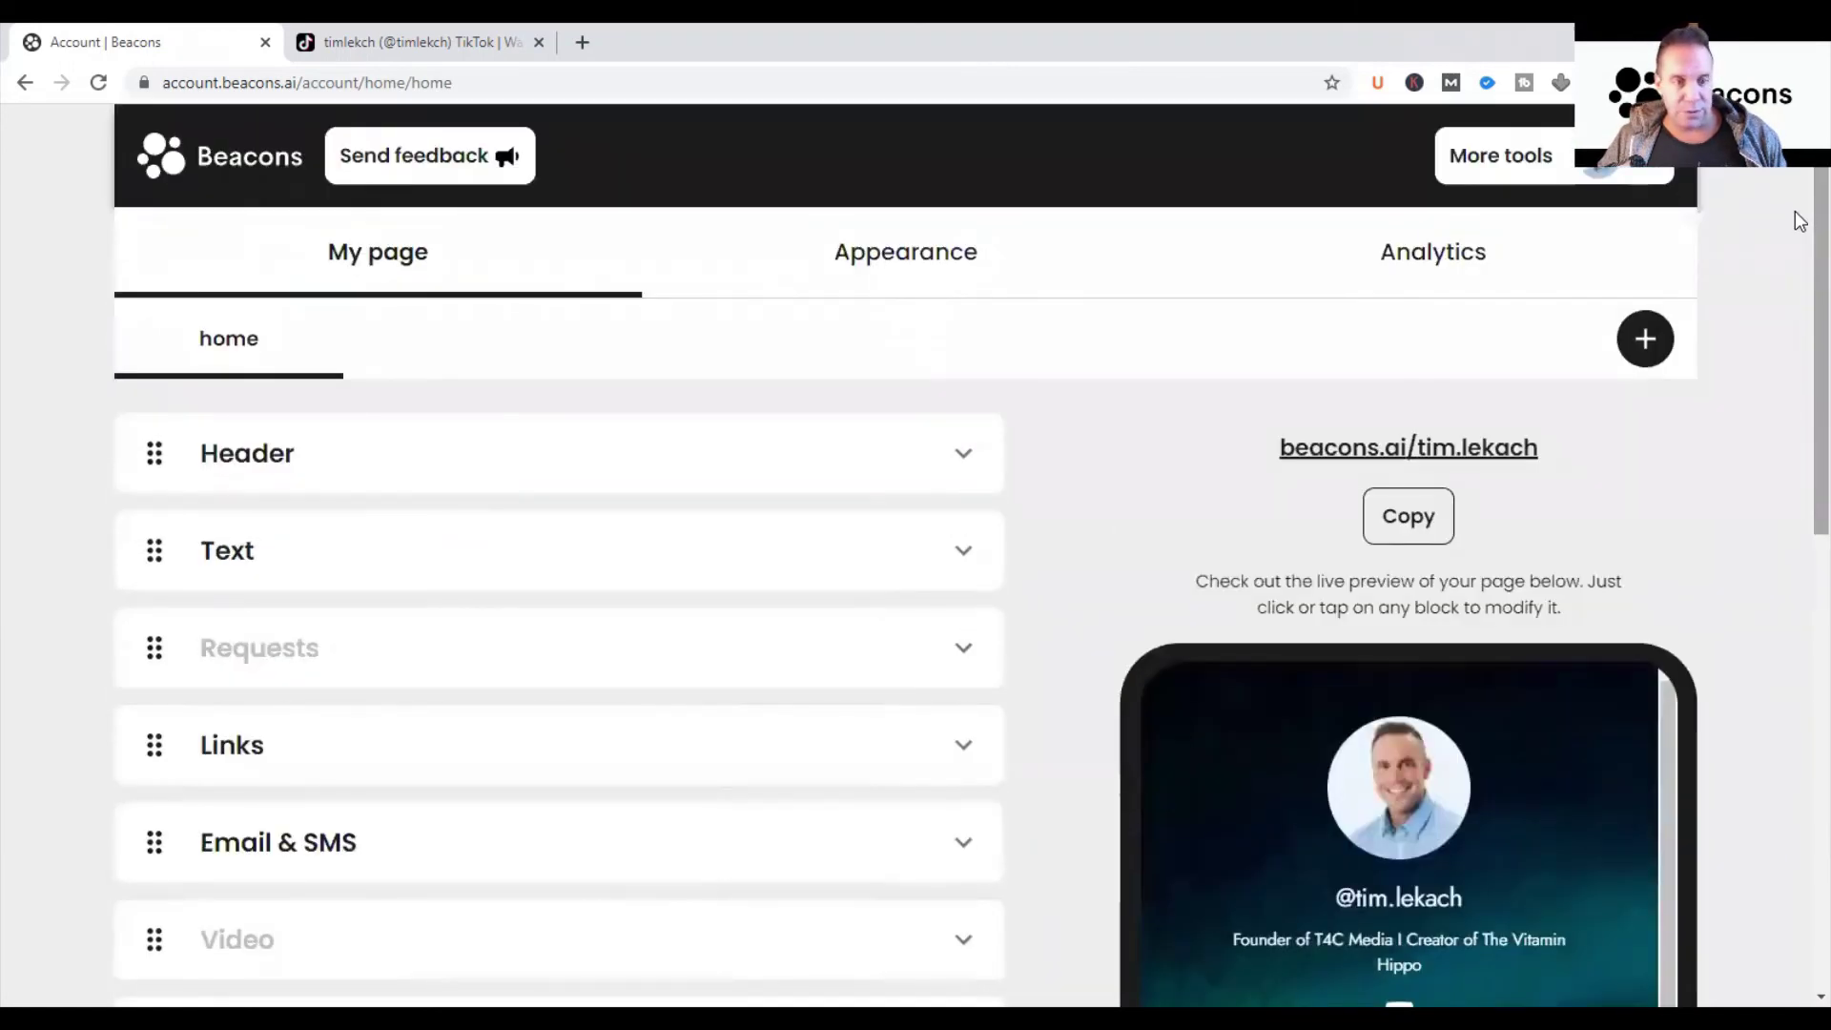